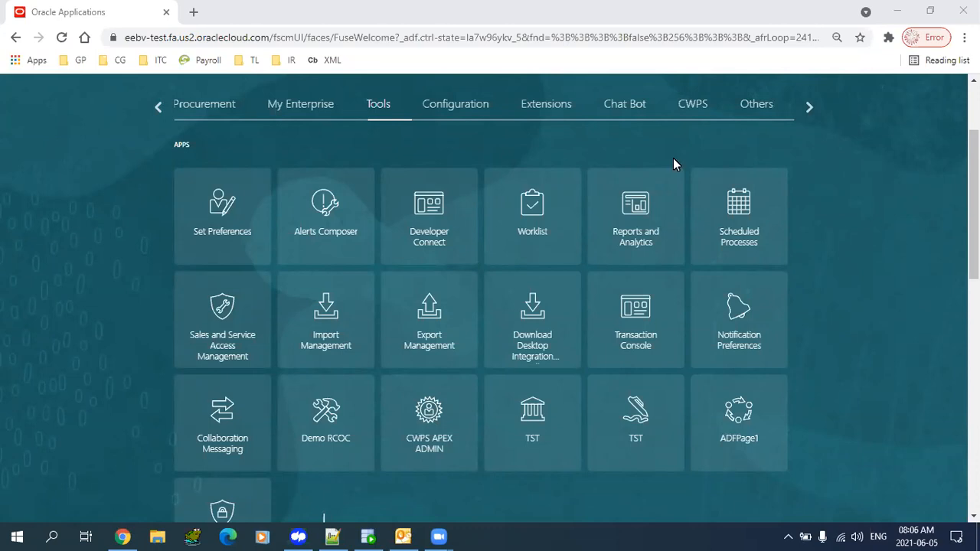
- Open the Reports and Analytics tile from the Tools apps on the Oracle home page
left_click(378, 106)
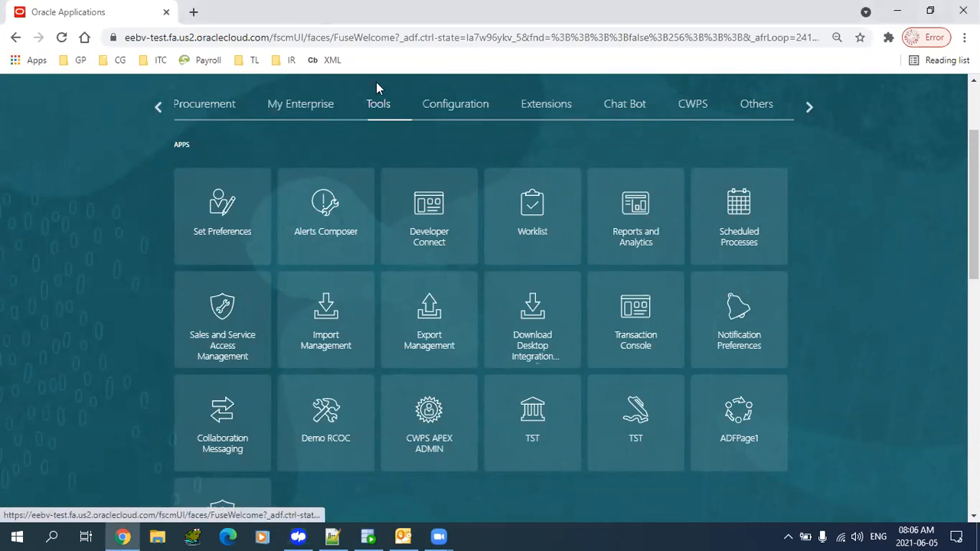
scroll(665, 202, "up", 2)
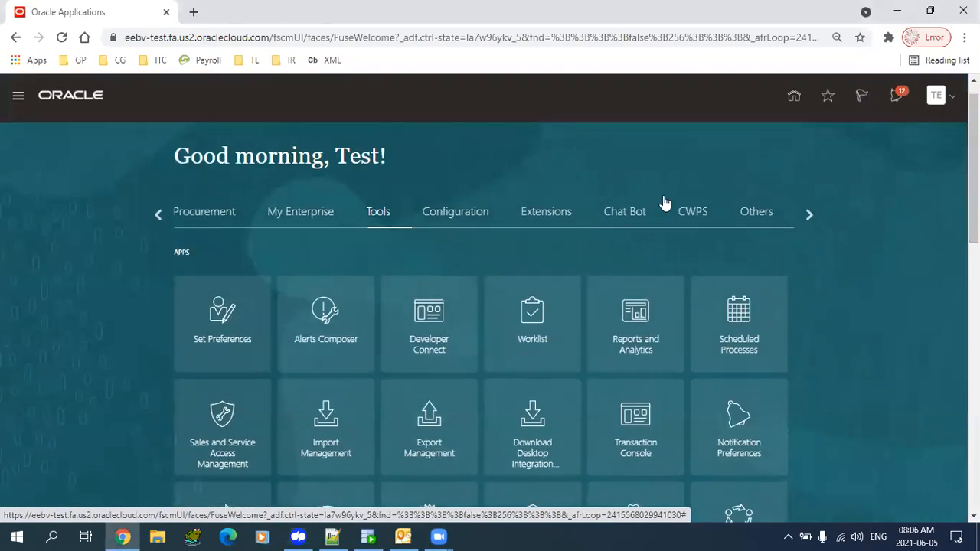
scroll(626, 247, "down", 1)
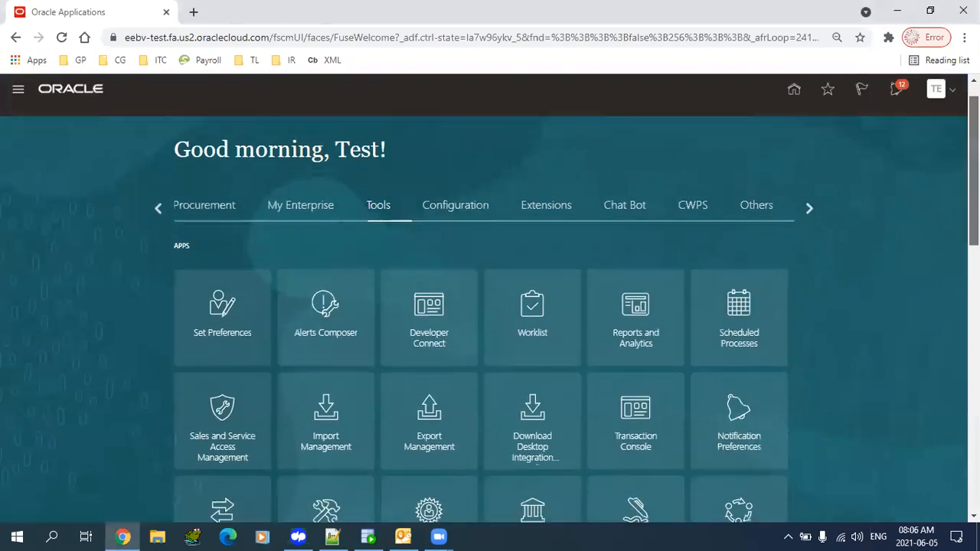
left_click(626, 246)
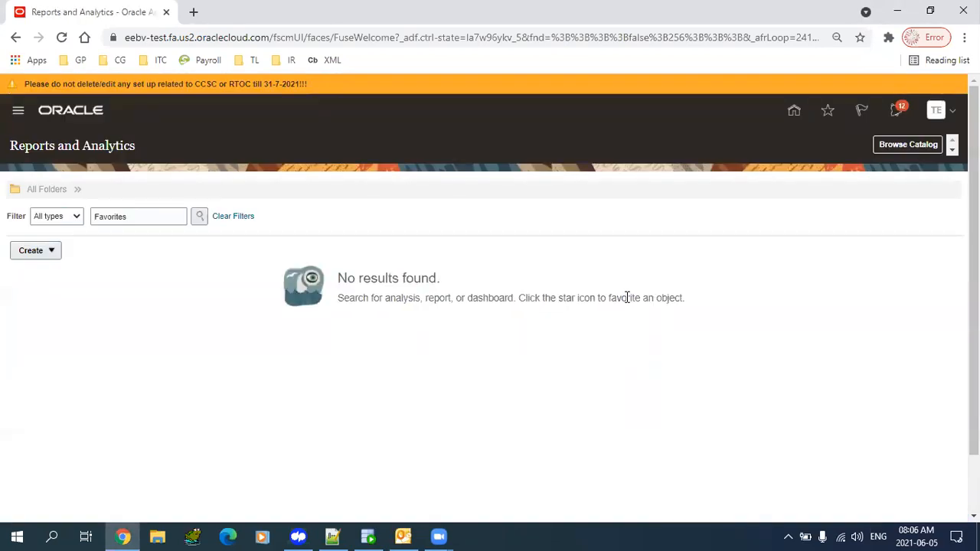
- Use Browse Catalog to open the BI Catalog at Shared Folders/Cap_Test/GP8Reports
left_click(901, 145)
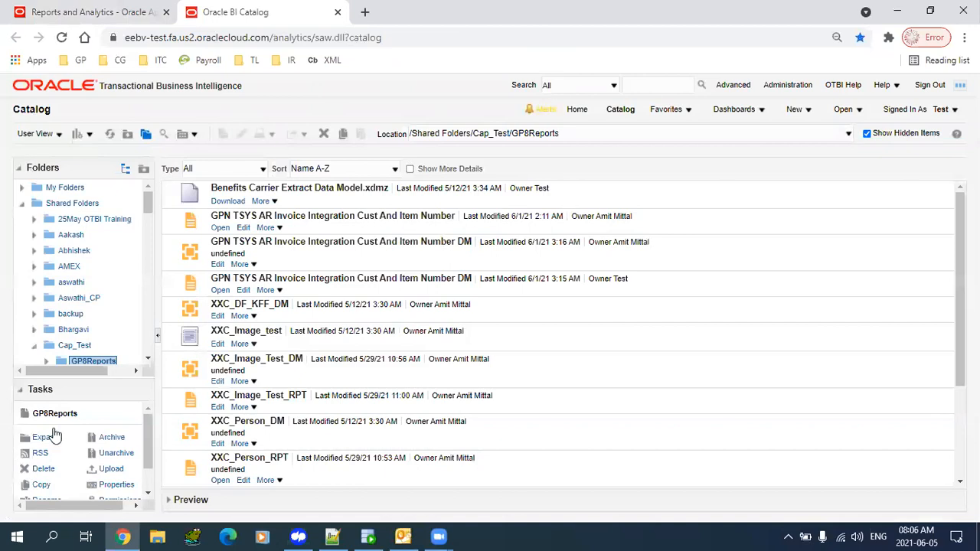
left_click(297, 41)
double_click(297, 43)
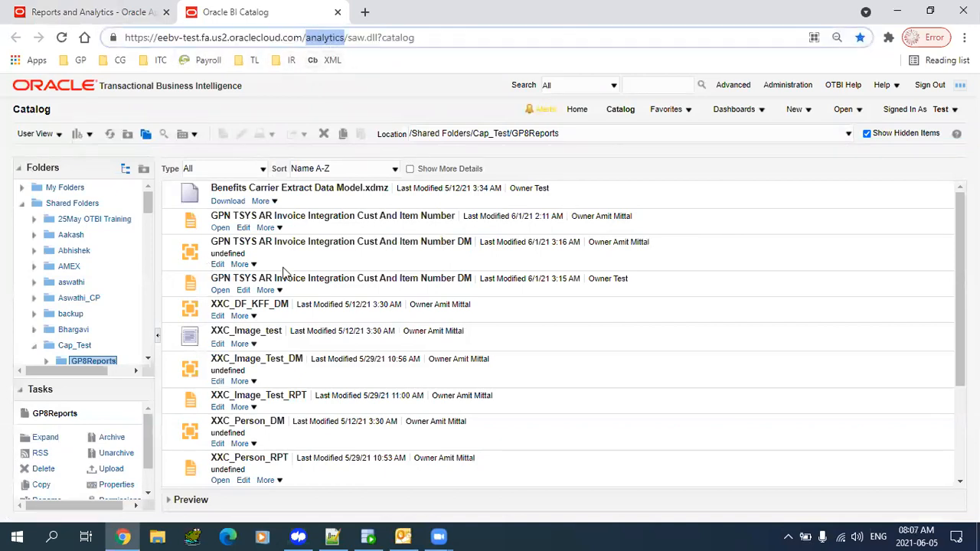
left_click_drag(960, 244, 940, 191)
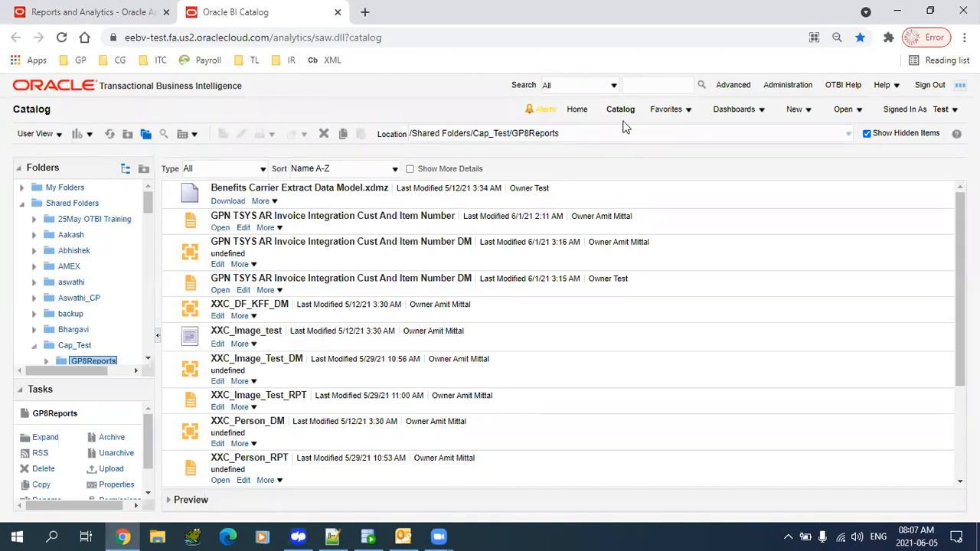
- Look over the New menu's Report and Data Model options, then switch to Notepad++
left_click(802, 113)
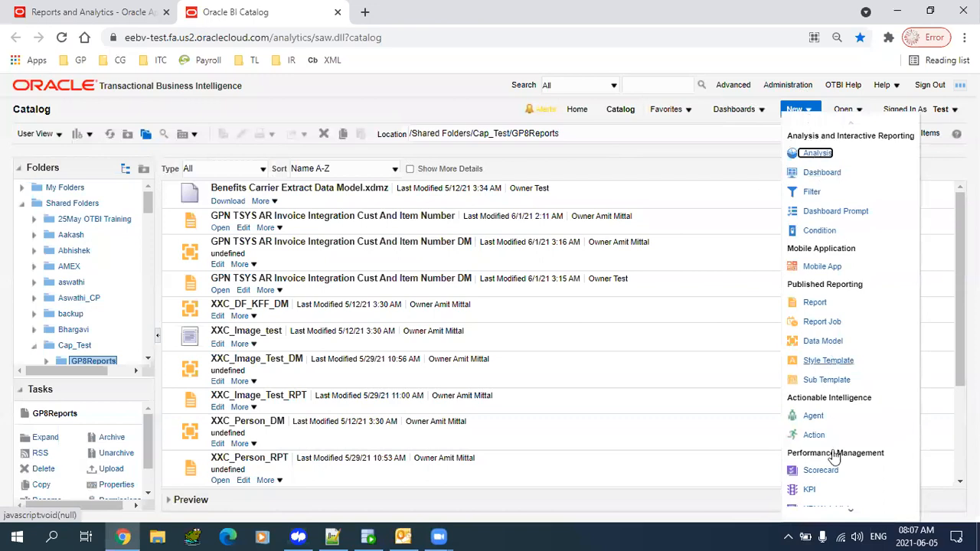
left_click(795, 109)
left_click(797, 112)
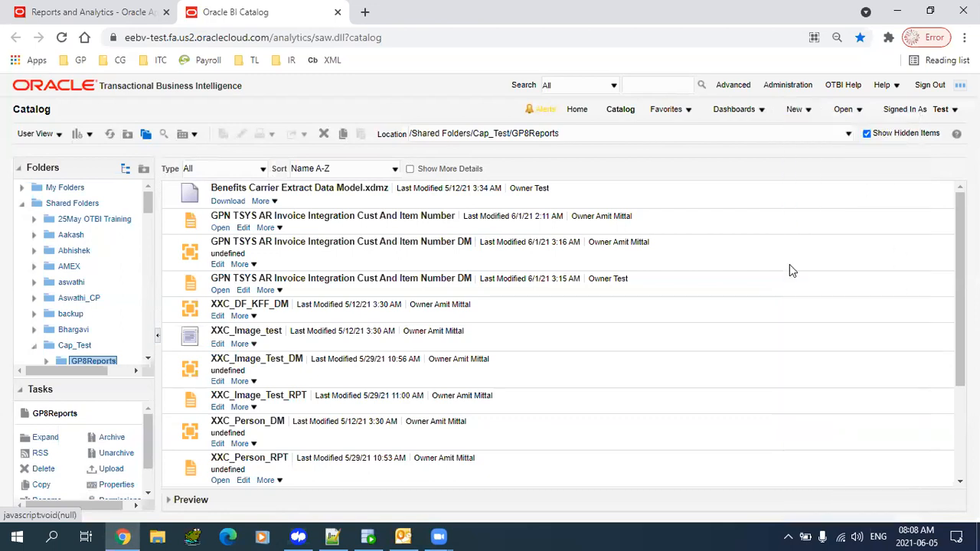
left_click(813, 109)
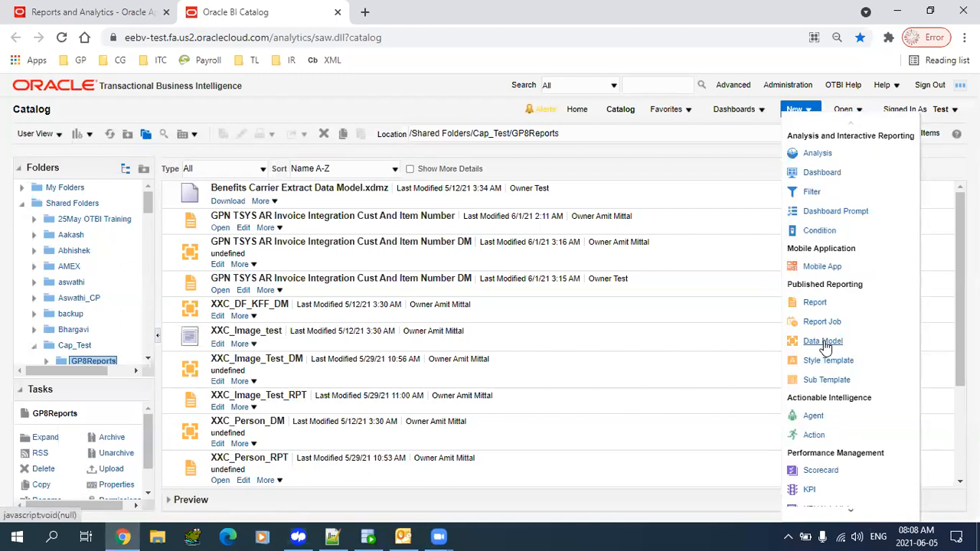
left_click(333, 537)
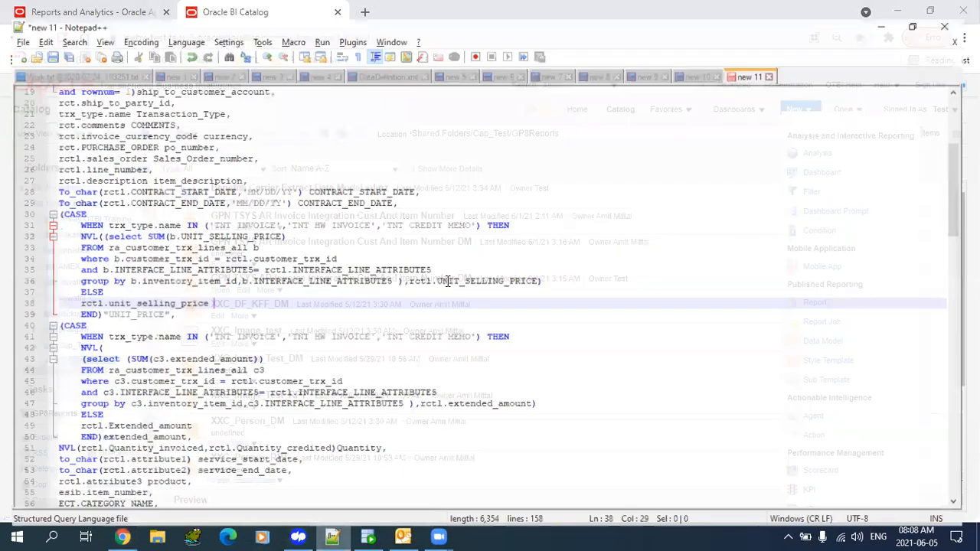
- In a new Notepad++ document, write 'datamodel' with 'report' two lines below
key("ctrl+n")
type("data")
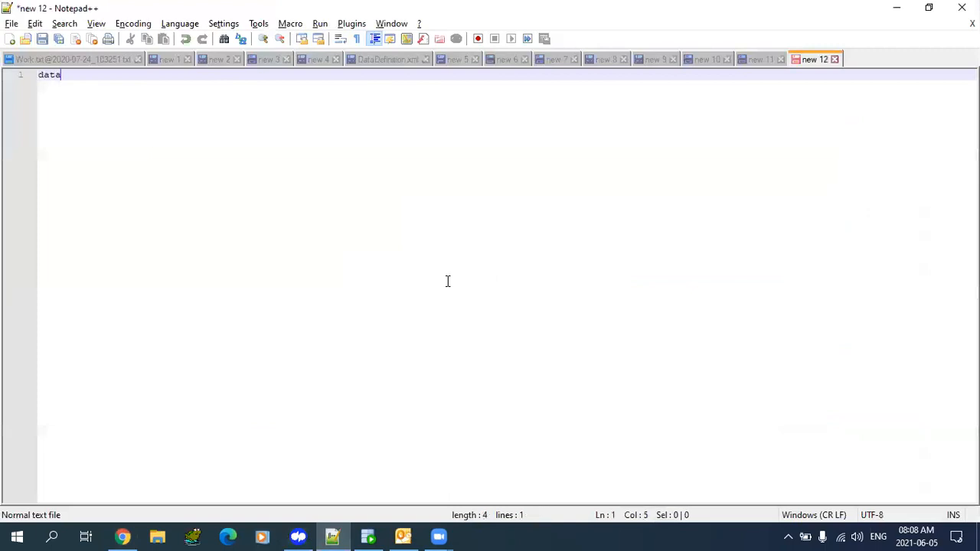
type("model")
key("Return")
key("Return")
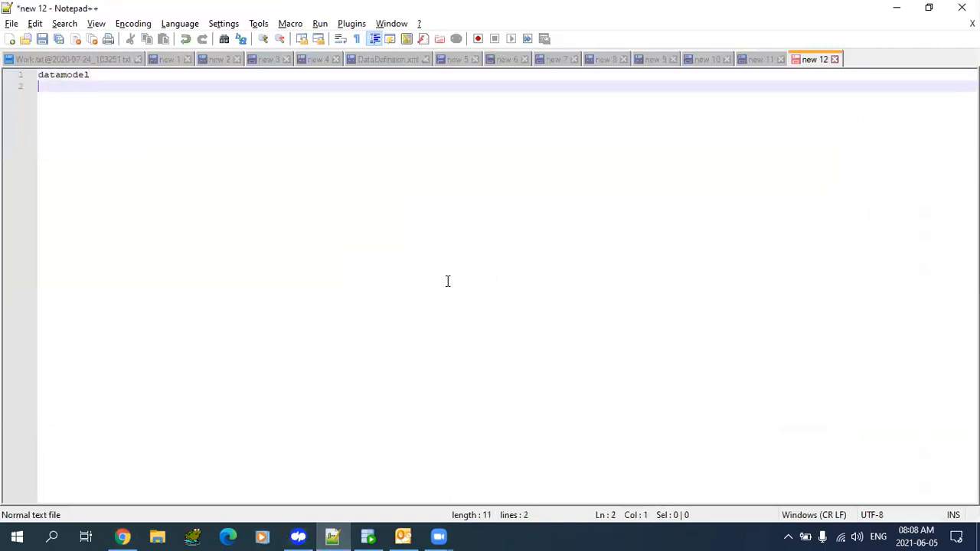
type("report")
- Extend the first line to 'datamodel --> sql statements, and various sources 95%'
key("Up")
key("Up")
key("Right")
key("Right")
type("--> sq")
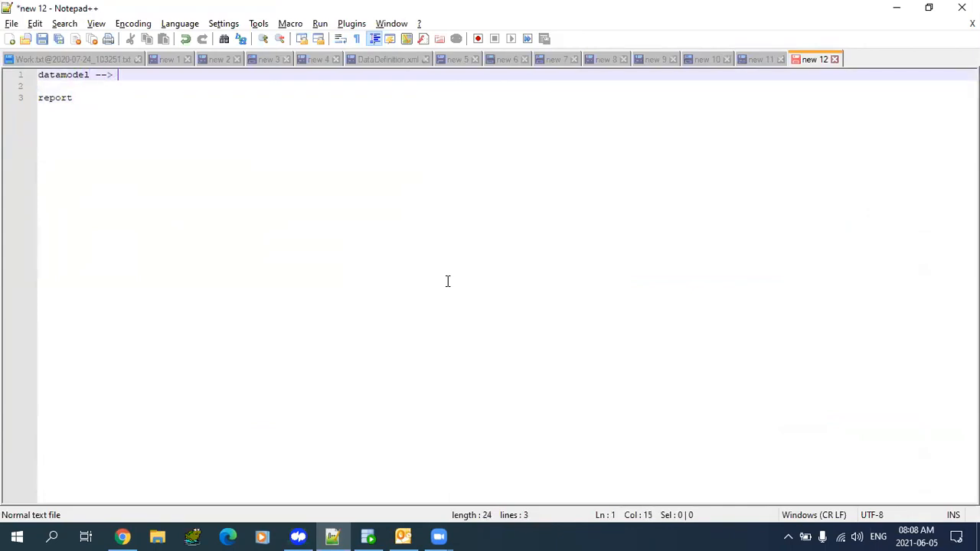
type("l")
type(" stement")
key("BackSpace")
key("BackSpace")
key("BackSpace")
key("BackSpace")
key("BackSpace")
type("atements, a")
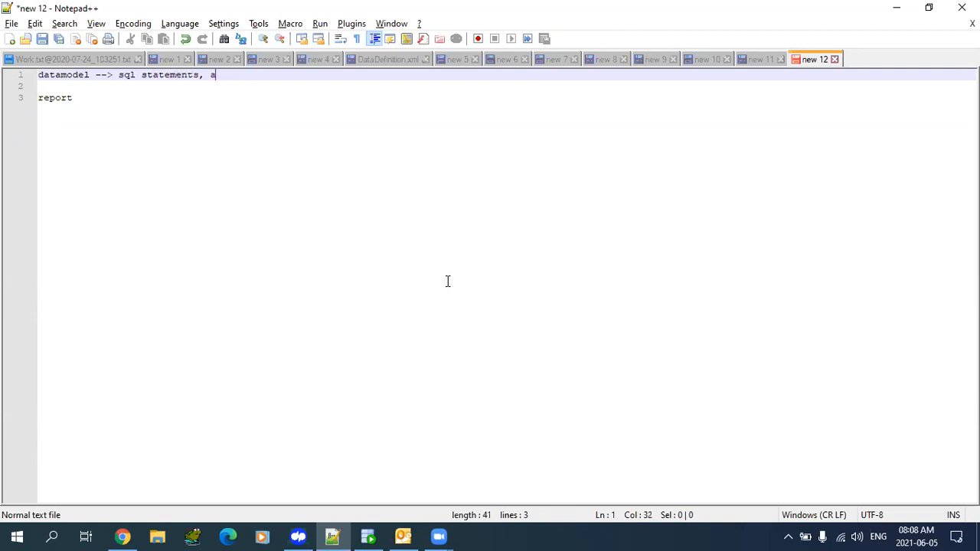
type("nd variou sourc")
key("Left")
key("Left")
key("Left")
key("Left")
key("Left")
key("Left")
key("Left")
key("Left")
key("Left")
type("s")
key("End")
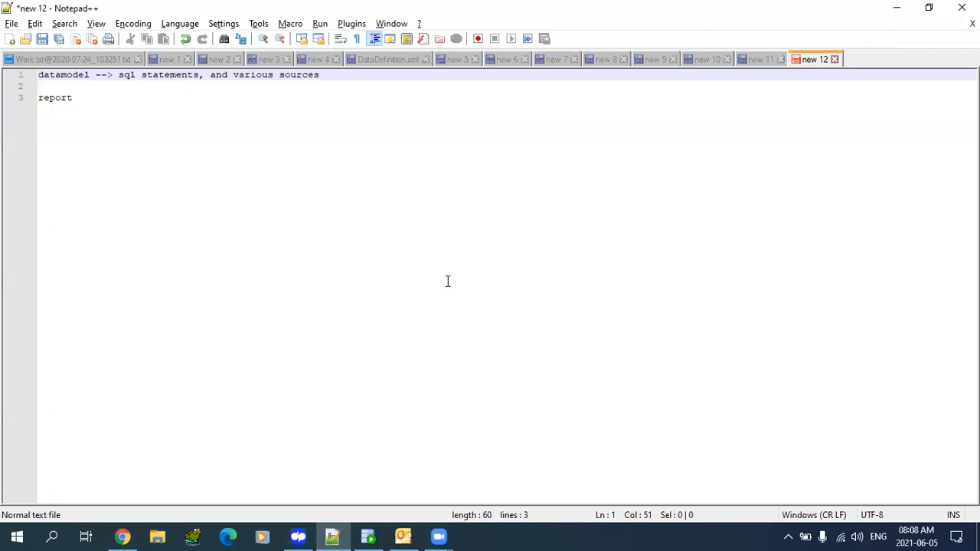
type("95%")
- Select the words 'sql statements' on the first line
key("Left")
key("Left")
key("Left")
key("Left")
key("Left")
key("Left")
key("Left")
key("Left")
key("Left")
key("Left")
key("Left")
key("Left")
key("Left")
key("Left")
key("Left")
key("Left")
key("Left")
key("Left")
key("Left")
key("Left")
key("Right")
key("shift+Right")
key("shift+Right")
key("shift+Right")
key("shift+Right")
key("shift+Right")
key("shift+Right")
key("shift+Right")
key("shift+Right")
key("shift+Right")
key("shift+Right")
key("shift+Right")
key("shift+Right")
key("shift+Right")
key("shift+Right")
key("shift+Right")
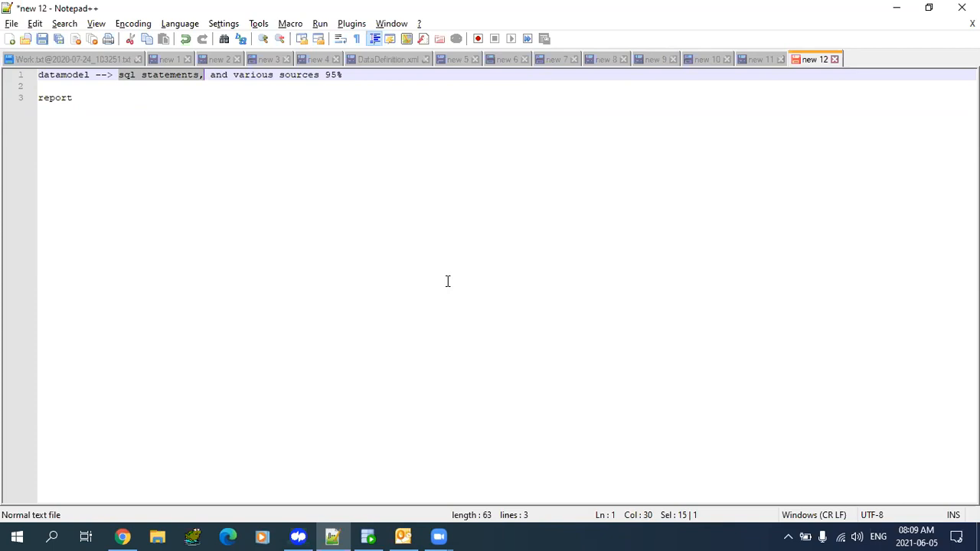
- Highlight 'sql statements' and 'sources 95%' on the datamodel line to review them
left_click(146, 95)
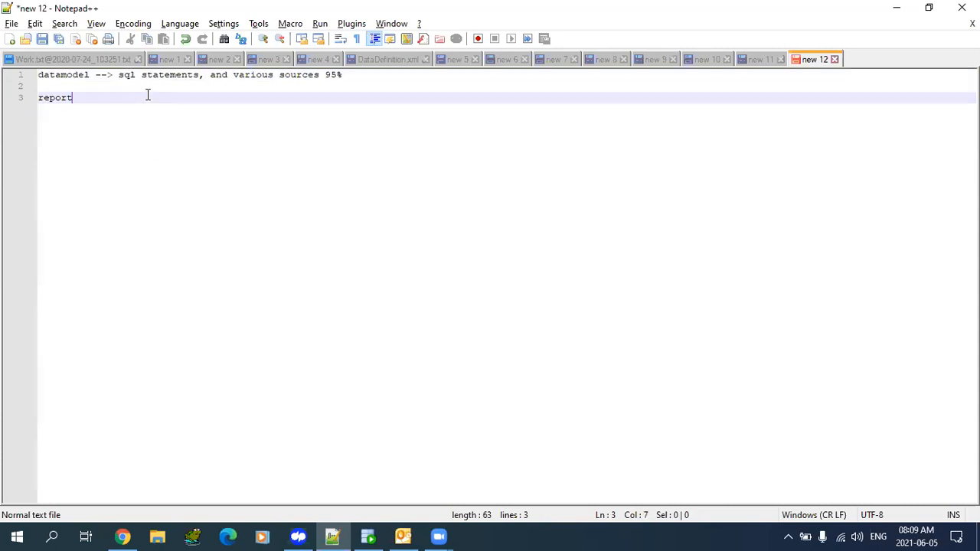
left_click_drag(120, 75, 177, 75)
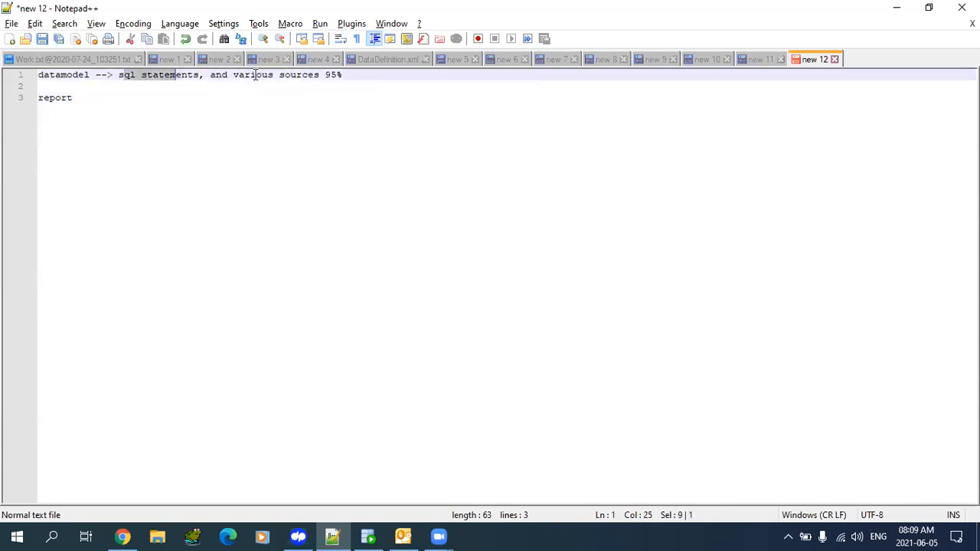
left_click_drag(257, 75, 303, 82)
left_click(324, 75)
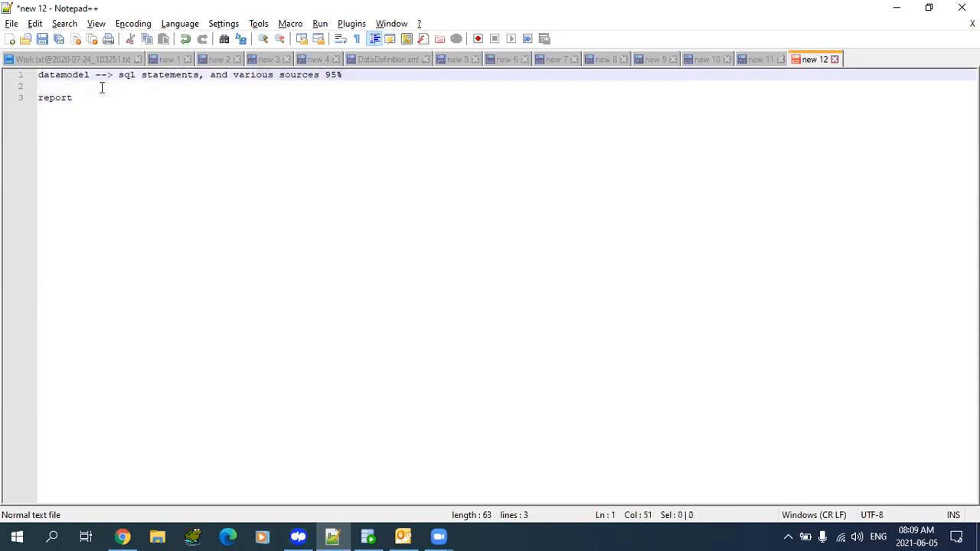
left_click_drag(119, 75, 203, 80)
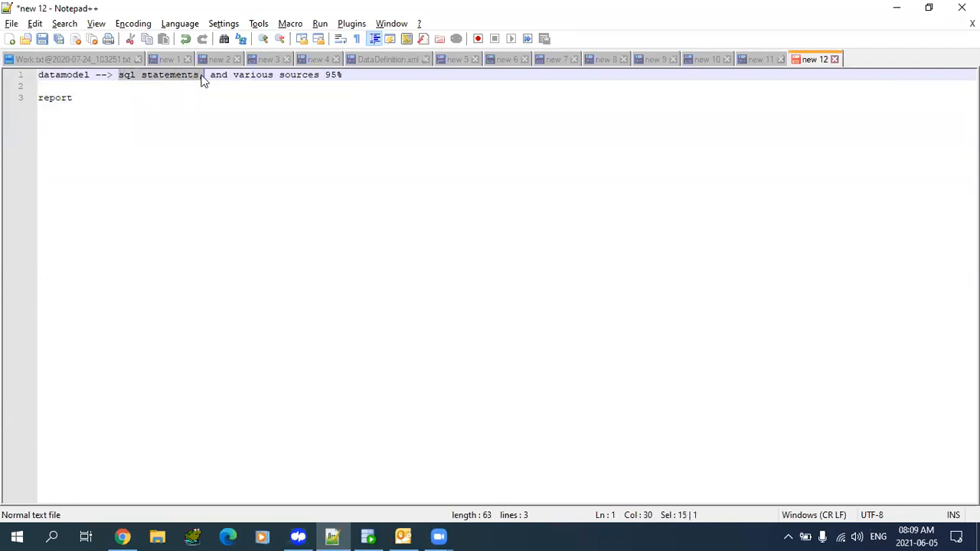
left_click(356, 73)
- Map datamodel to xxctest.xdm and report to xxctest.xdo, noting reports are built from data models
type("--> ")
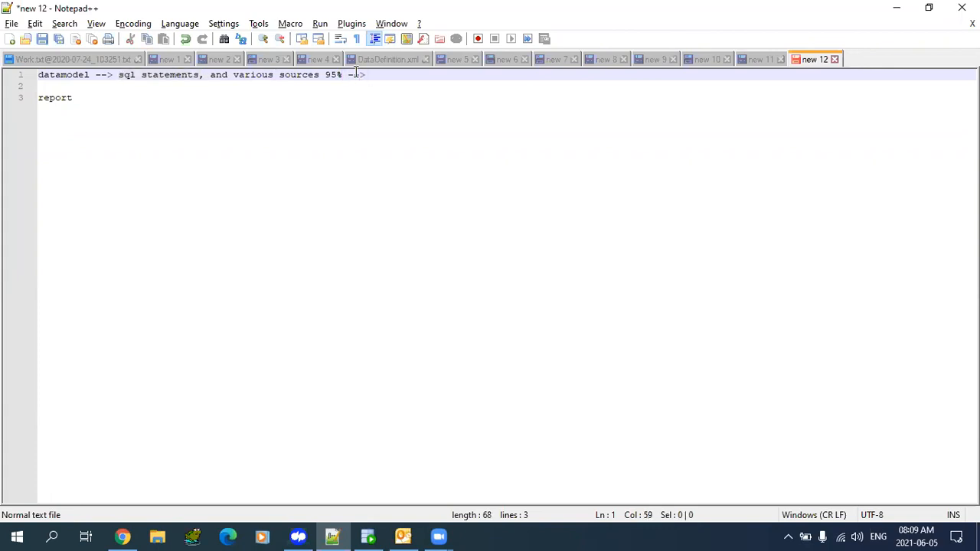
type("xxctest.xdm")
key("Left")
key("Left")
key("Left")
key("shift+Right")
key("shift+Right")
key("shift+Right")
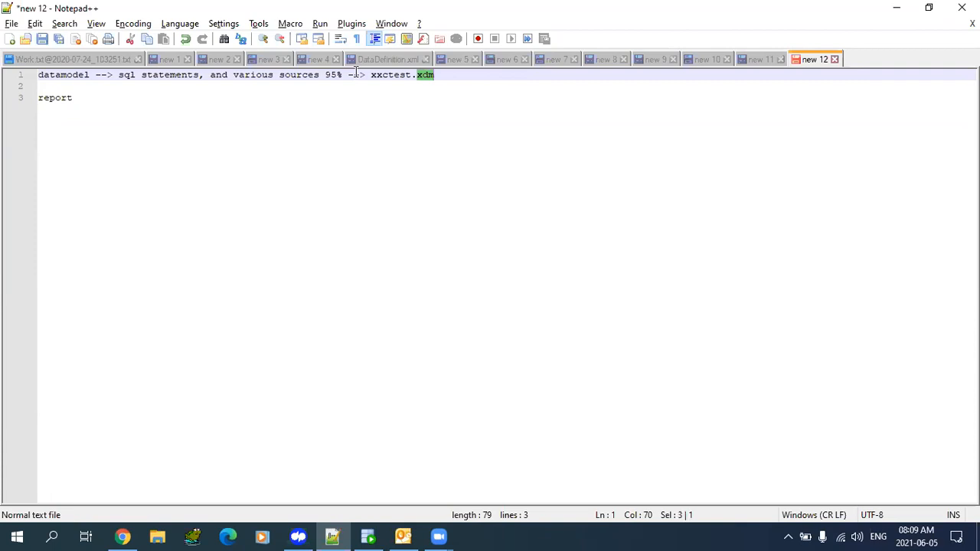
key("Down")
key("Down")
type("--> ")
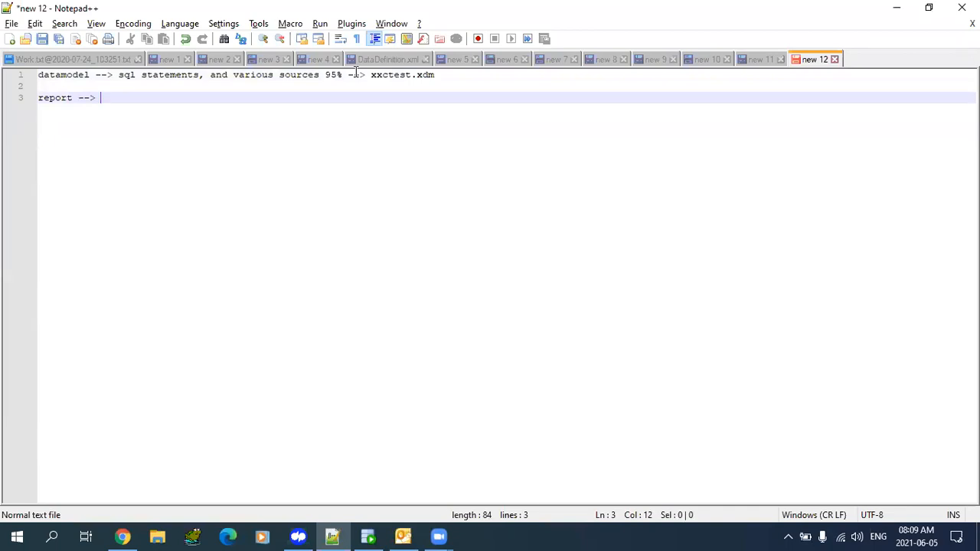
type("using data mod")
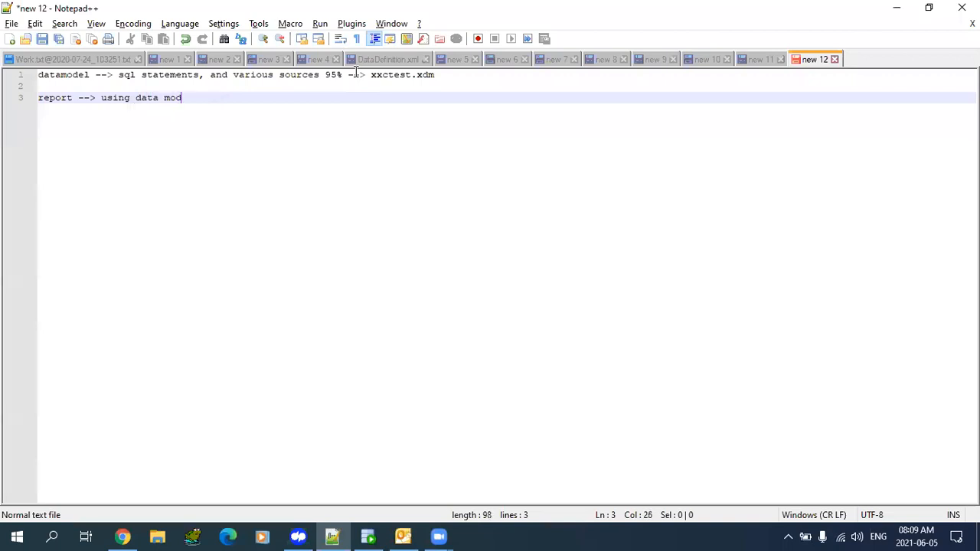
type("el we can develop ")
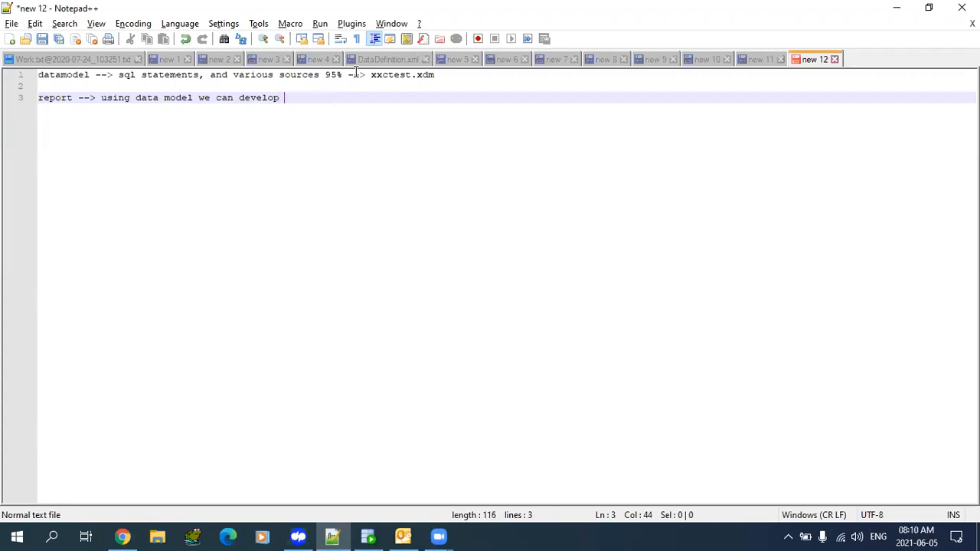
type("report --> ")
type("x")
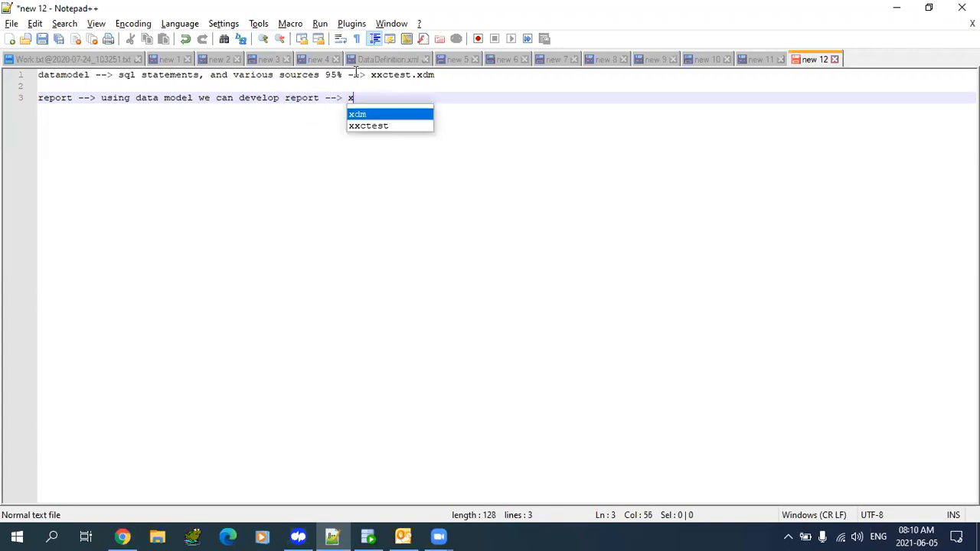
type("xctset")
key("BackSpace")
key("BackSpace")
key("BackSpace")
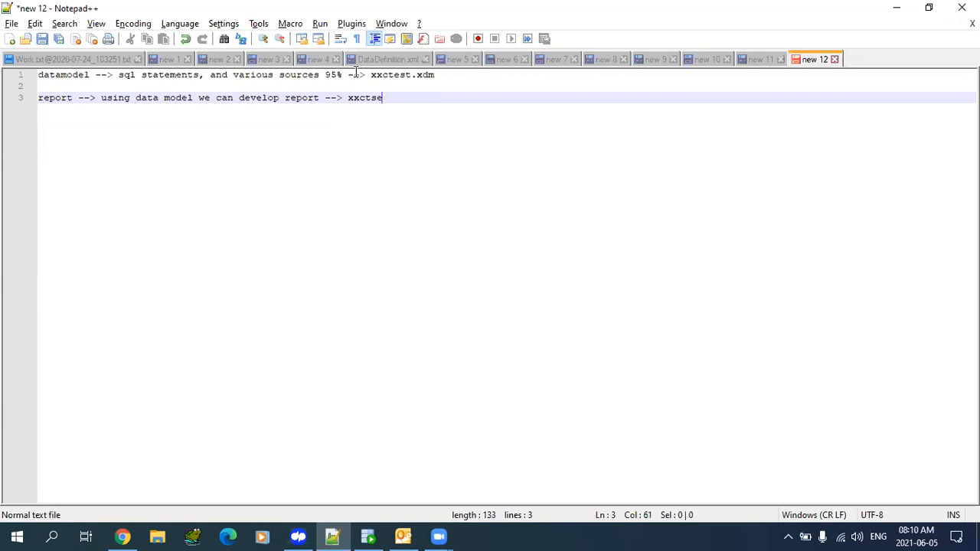
type("est.xdo")
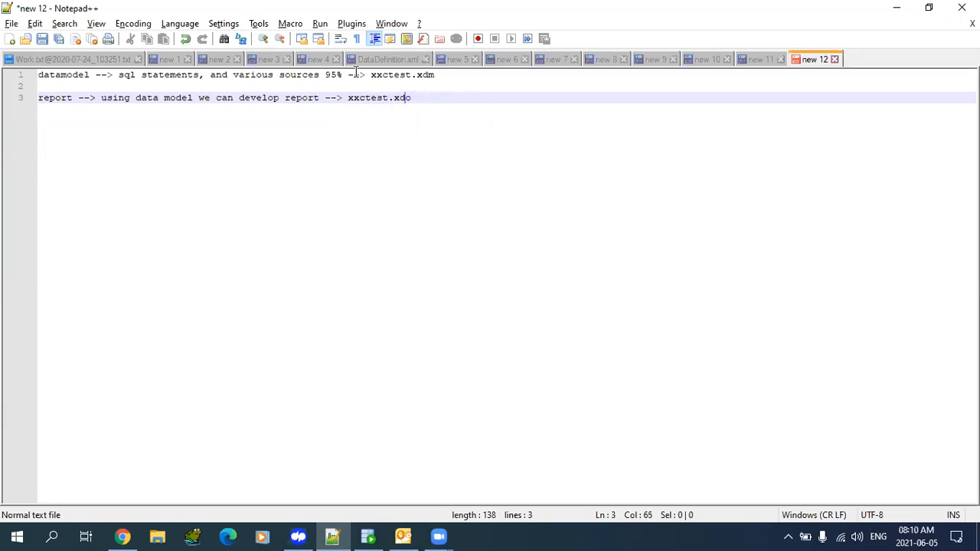
key("Left")
key("Left")
key("shift+End")
- Compare the .xdm and .xdo lines, select the datamodel line, and return to the browser
key("Up")
key("Up")
key("Right")
key("shift+End")
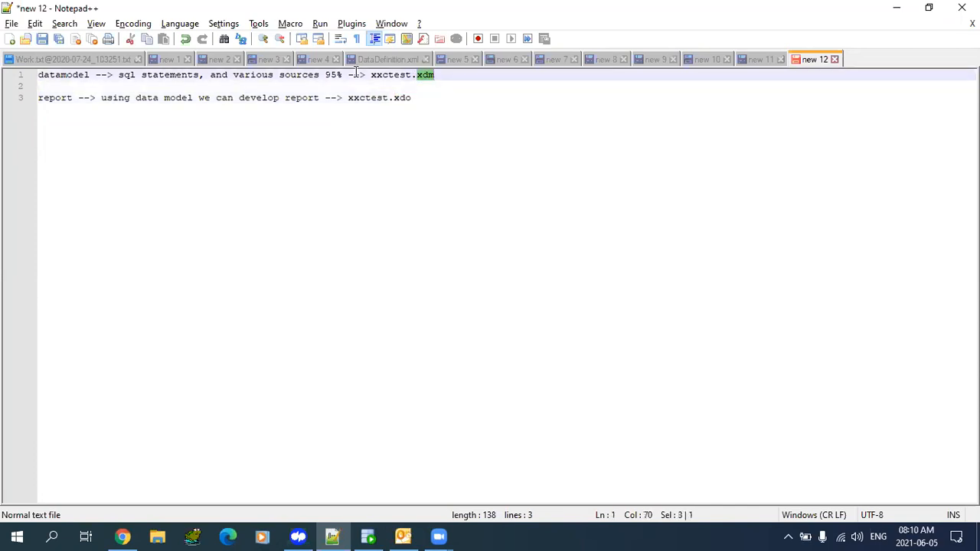
key("Down")
key("Down")
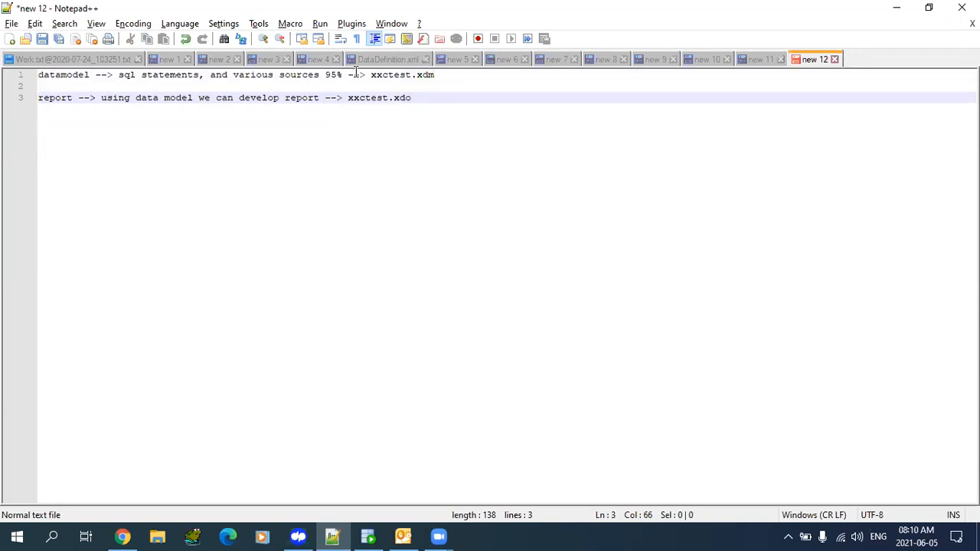
key("Up")
key("Up")
key("Down")
key("Down")
key("Up")
key("Up")
key("End")
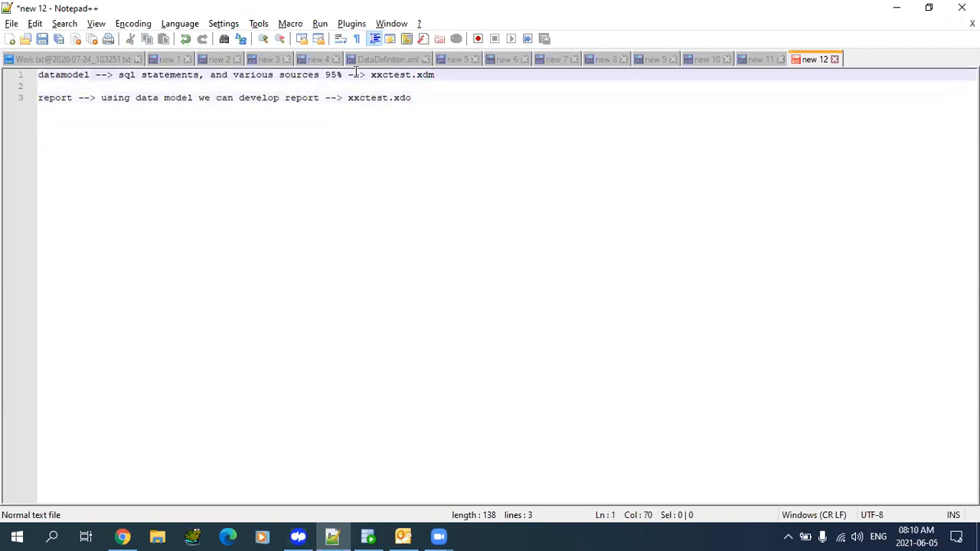
key("Down")
key("Down")
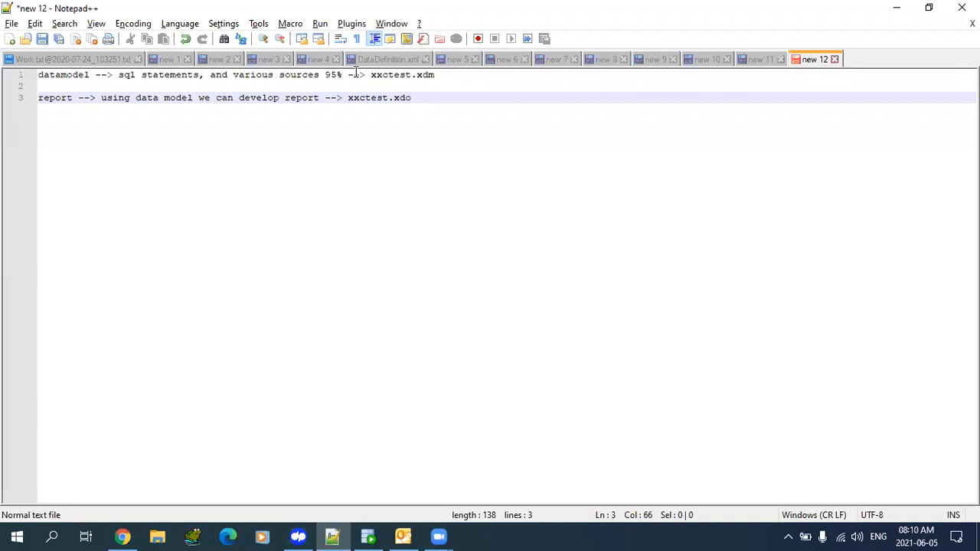
key("Up")
key("Up")
key("shift+Home")
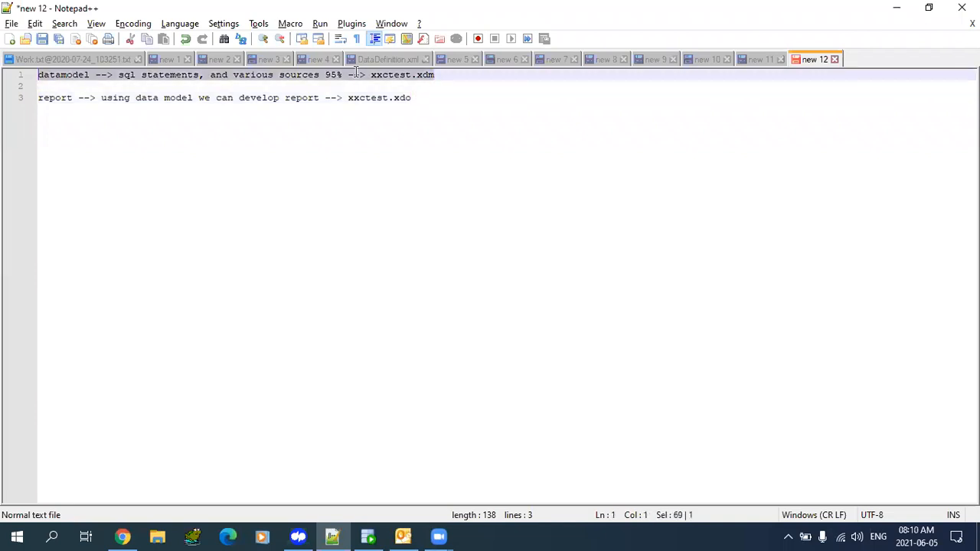
left_click(123, 536)
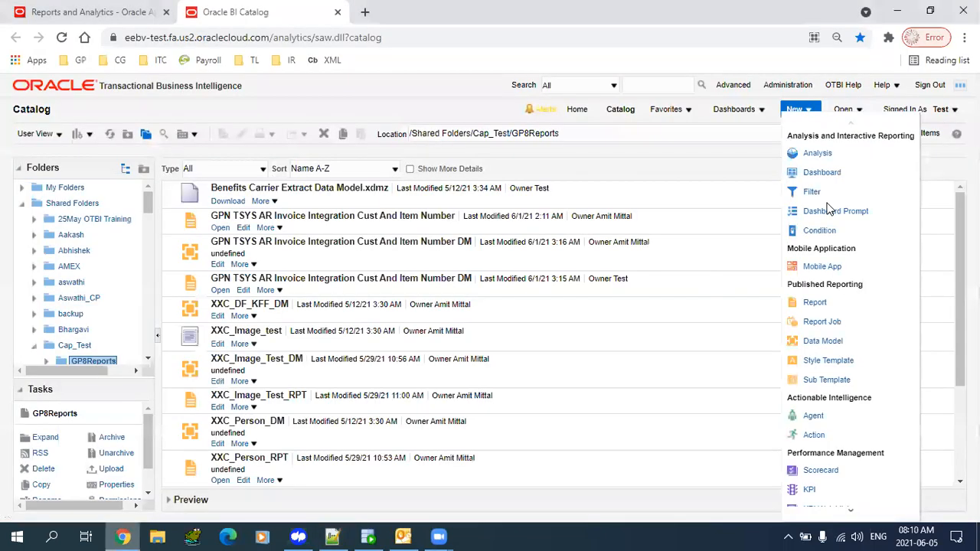
- Choose New > Data Model to create an untitled data model
left_click(822, 343)
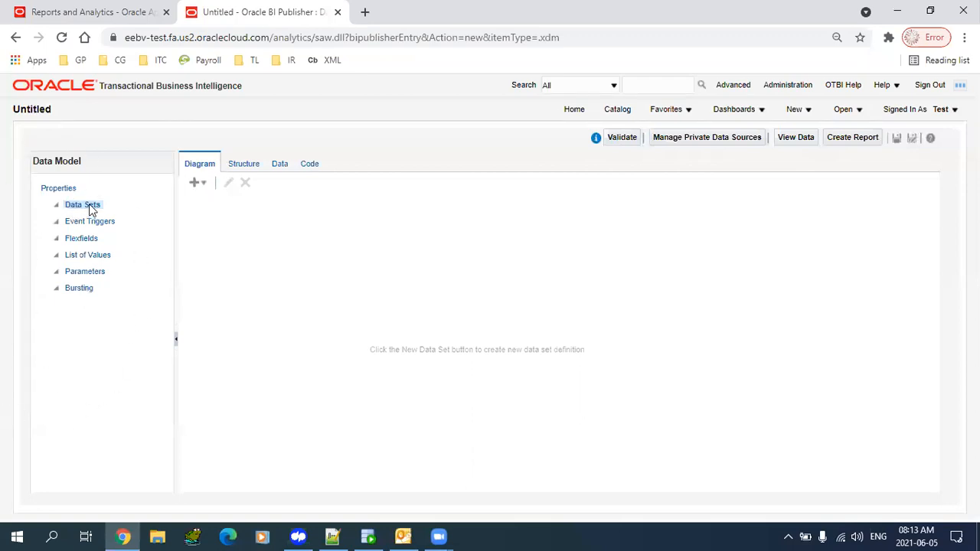
- Add a SQL Query data set and name it 'supplier'
left_click(207, 186)
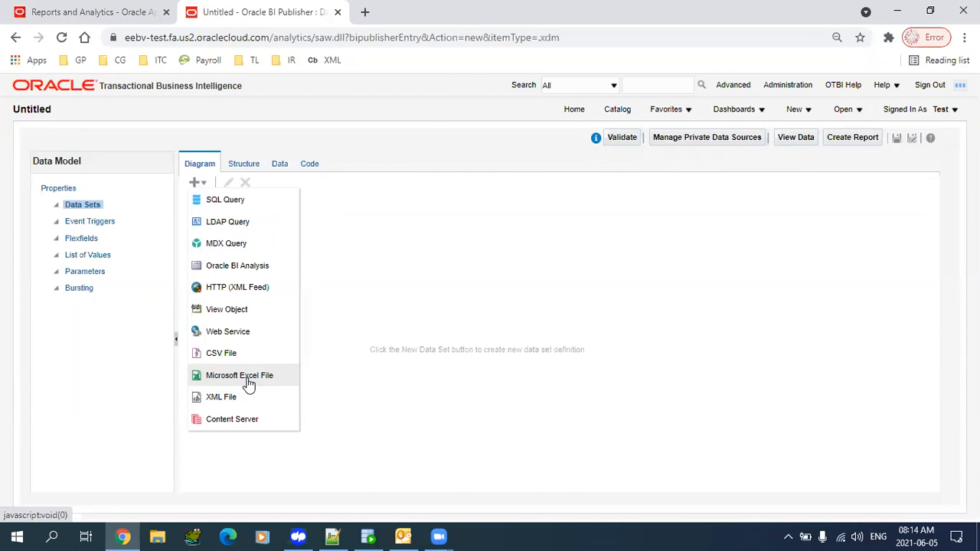
left_click(245, 203)
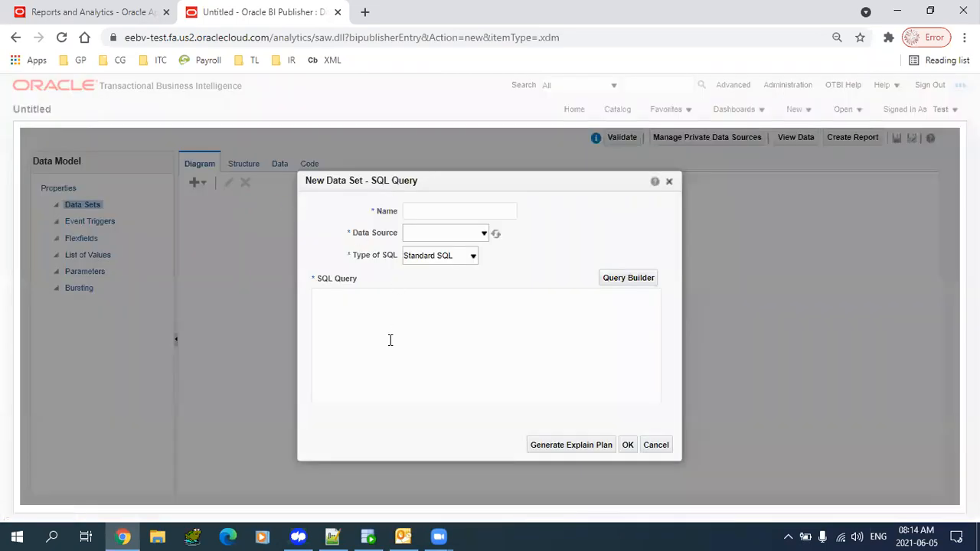
left_click(430, 210)
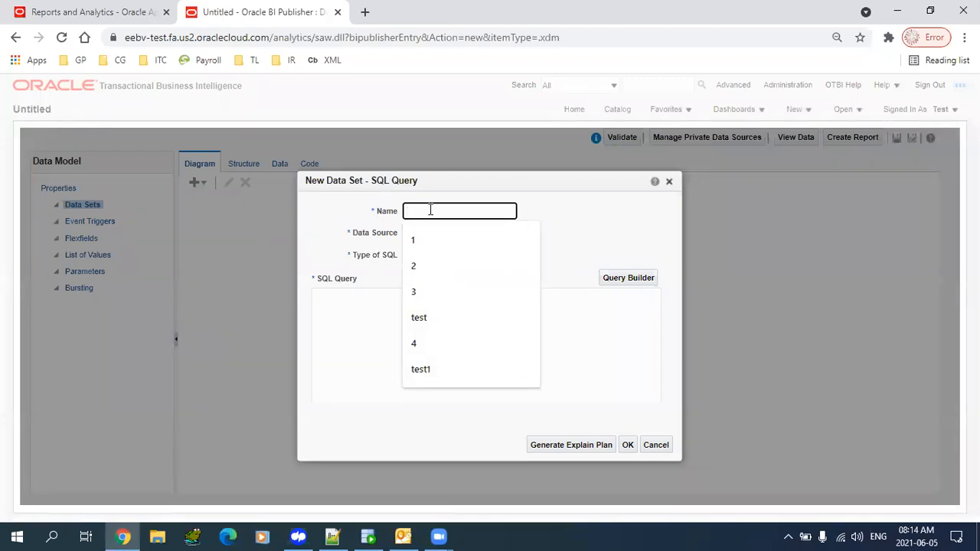
type("v")
key("BackSpace")
type("supple")
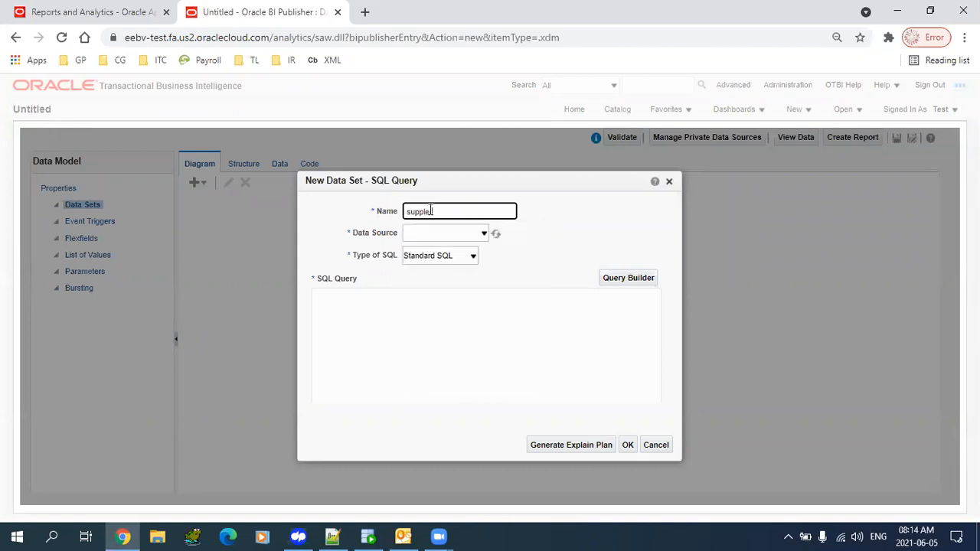
key("Tab")
key("shift+Tab")
type("supplie")
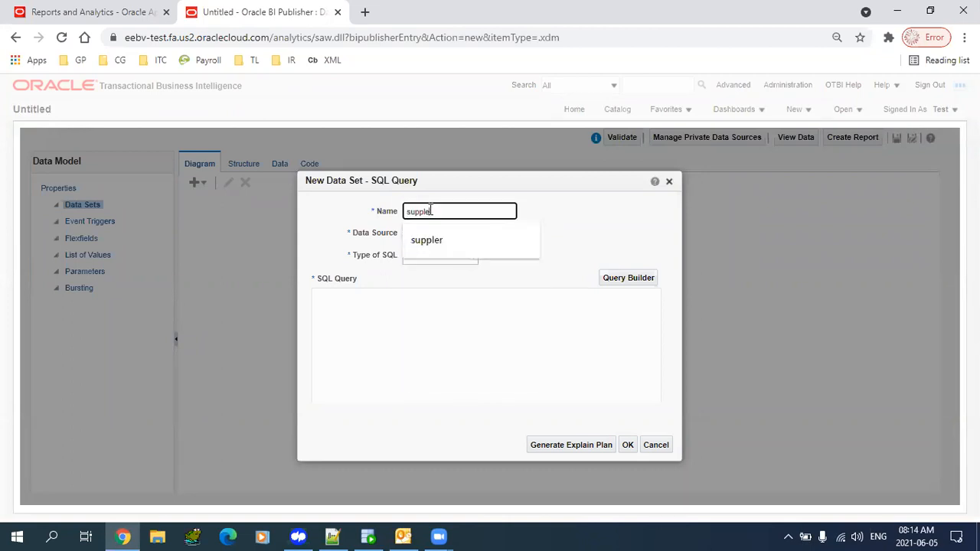
type("r")
key("Tab")
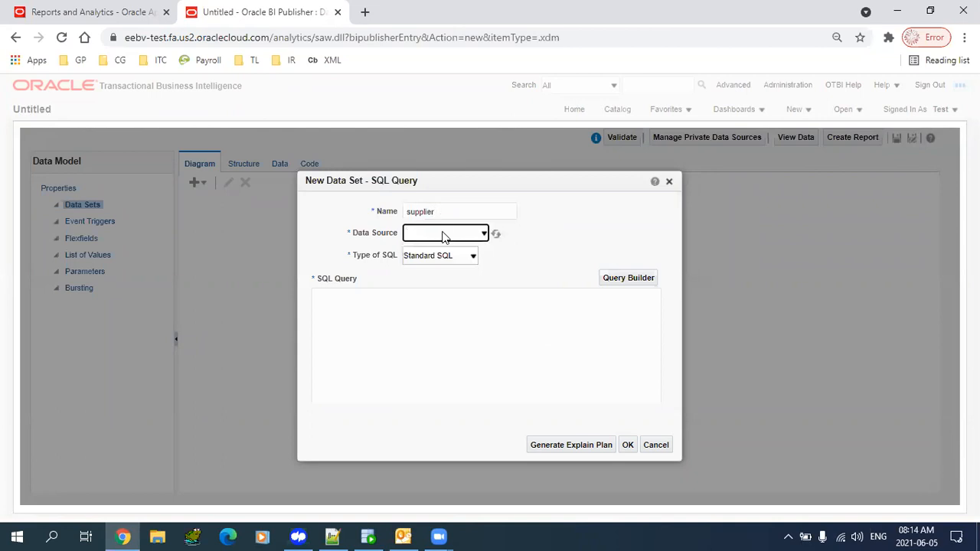
- Pick ApplicationDB_FSCM as the data source, after briefly trying ApplicationDB_HCM, keeping Standard SQL
left_click(444, 236)
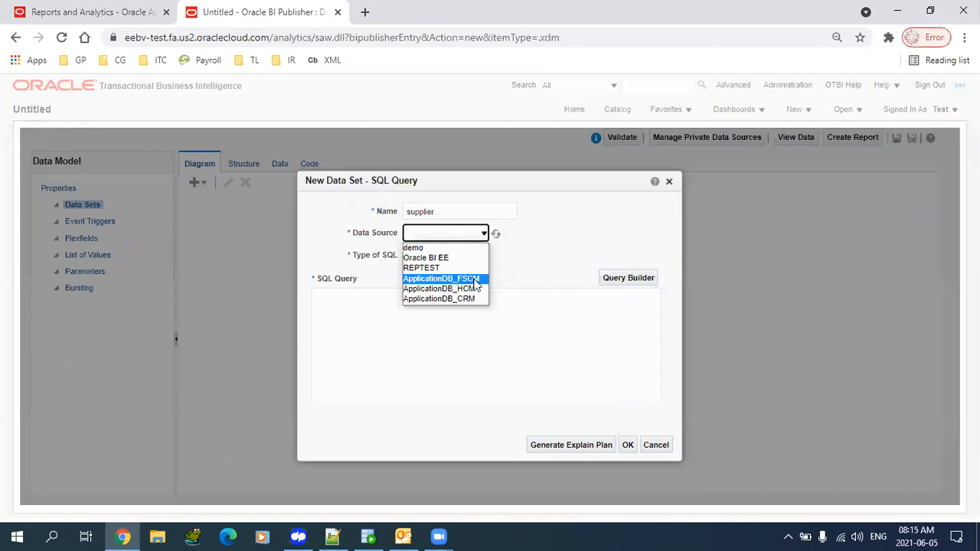
left_click(460, 281)
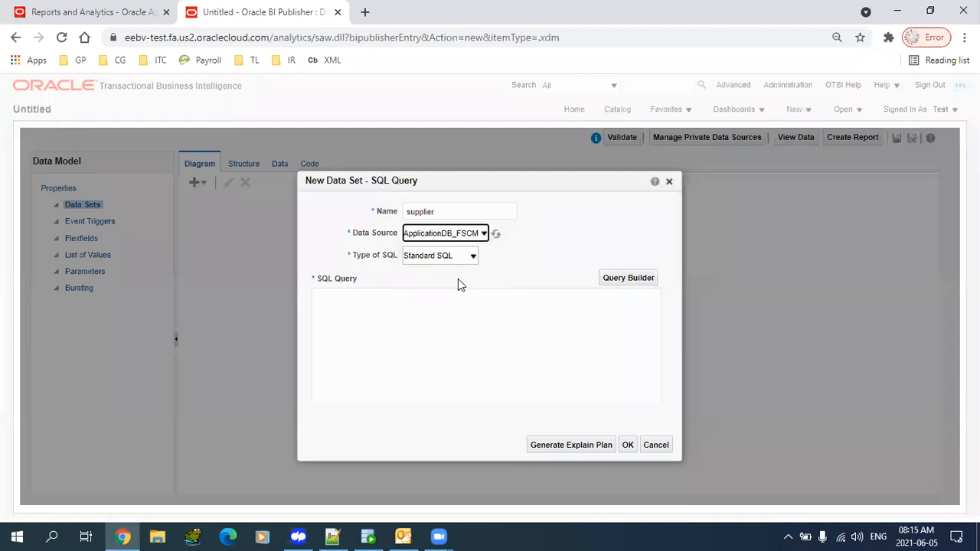
left_click(458, 237)
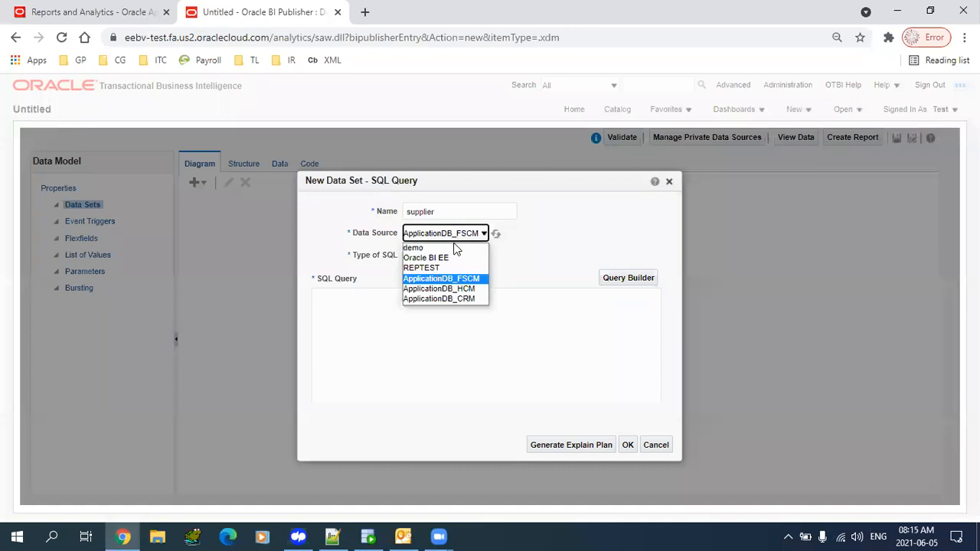
left_click(451, 289)
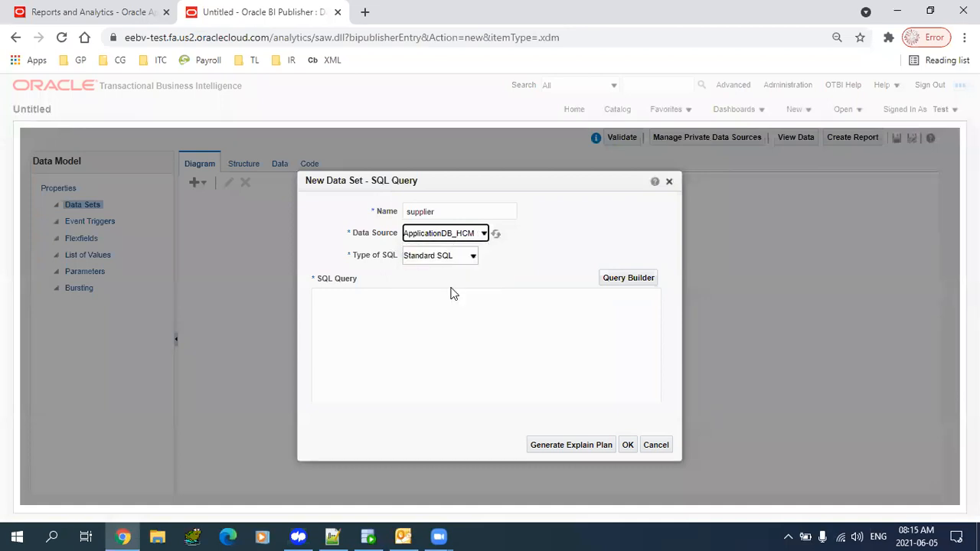
left_click(458, 236)
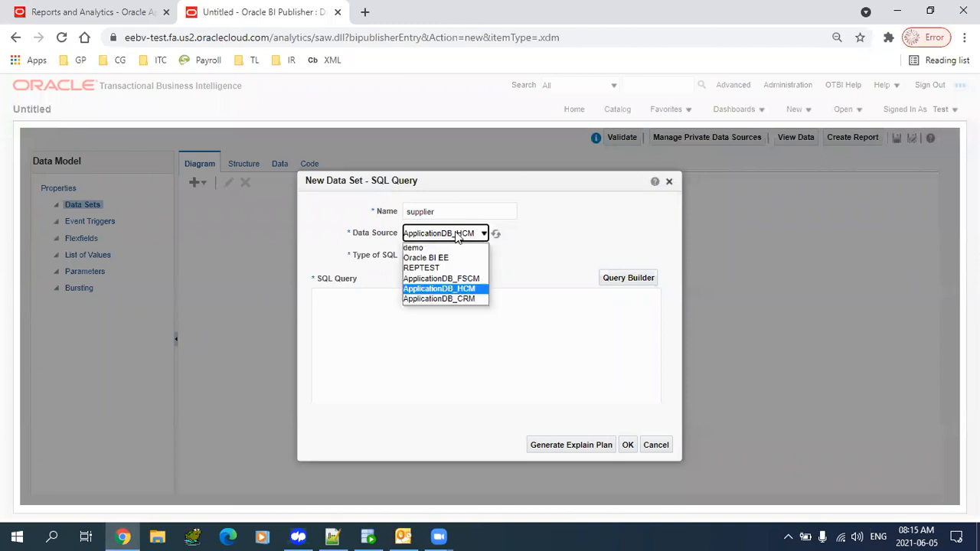
left_click(455, 281)
left_click(419, 361)
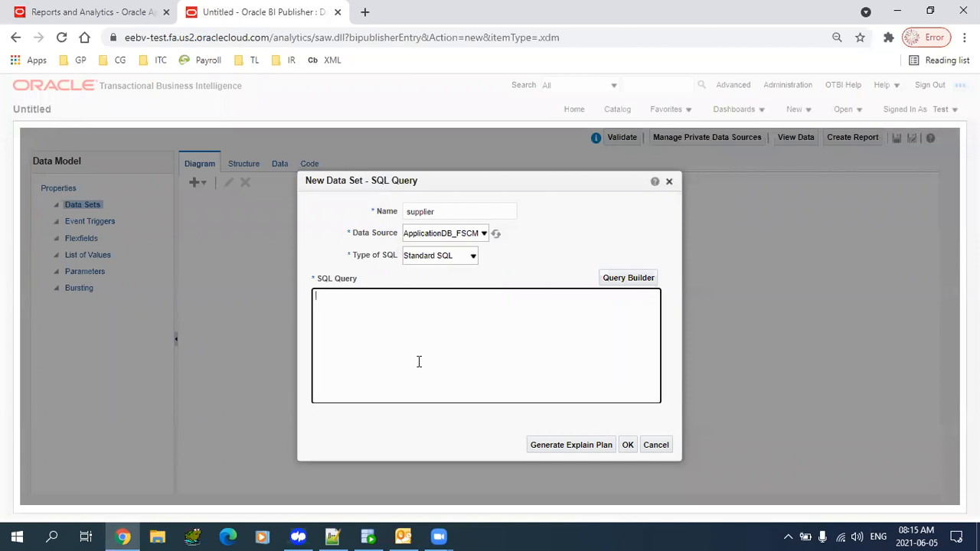
left_click(422, 236)
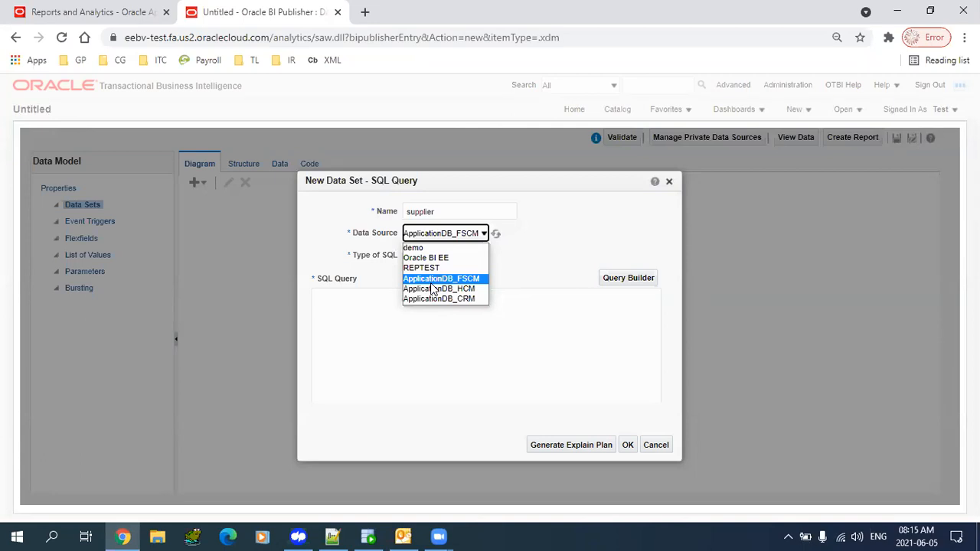
left_click(432, 283)
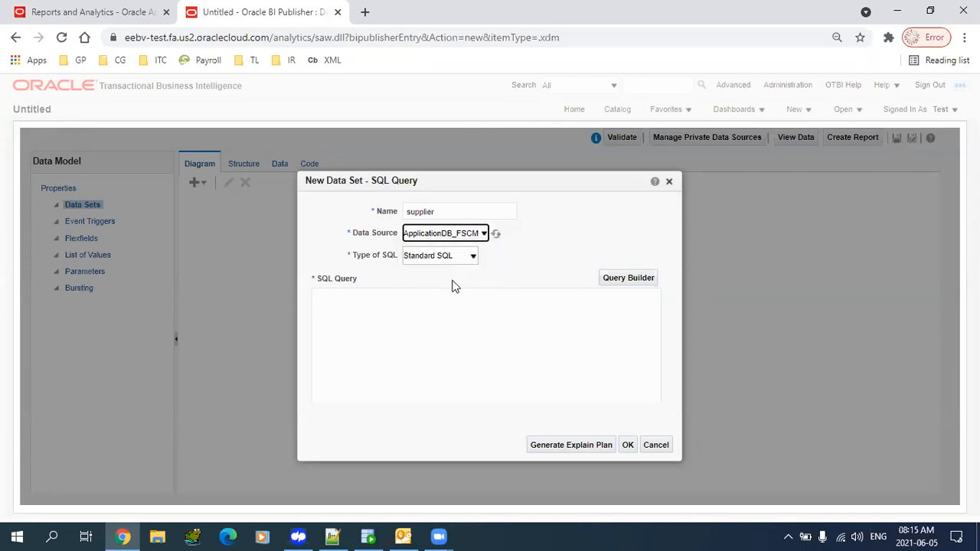
left_click(417, 257)
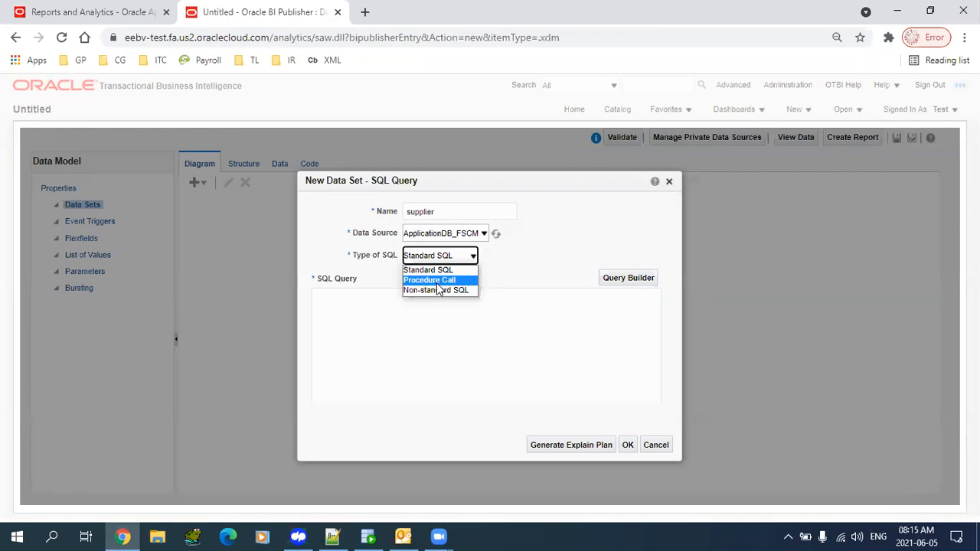
left_click(432, 273)
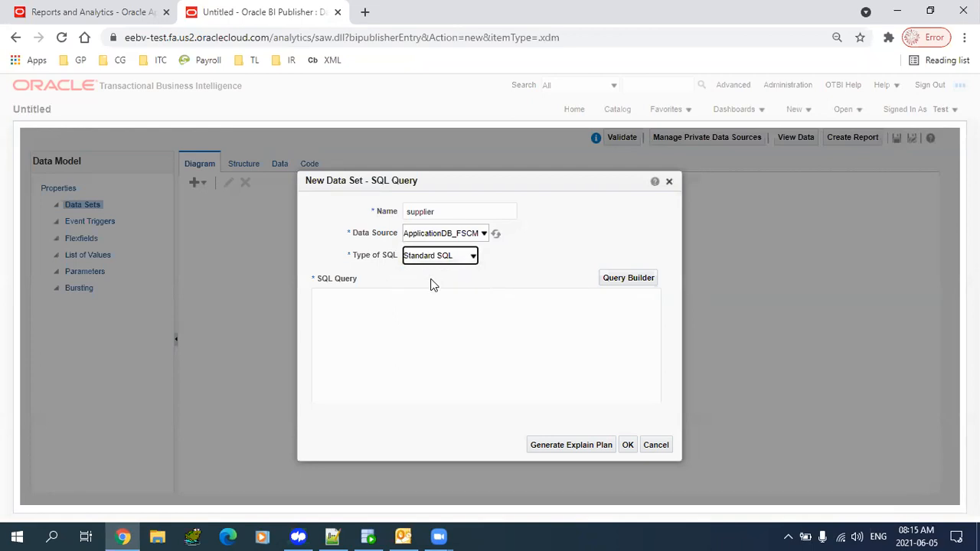
- Enter the query 'select * from poz_suppliers' in the SQL Query box
left_click(464, 372)
type("seelc")
key("BackSpace")
key("BackSpace")
key("BackSpace")
key("BackSpace")
type("elect ")
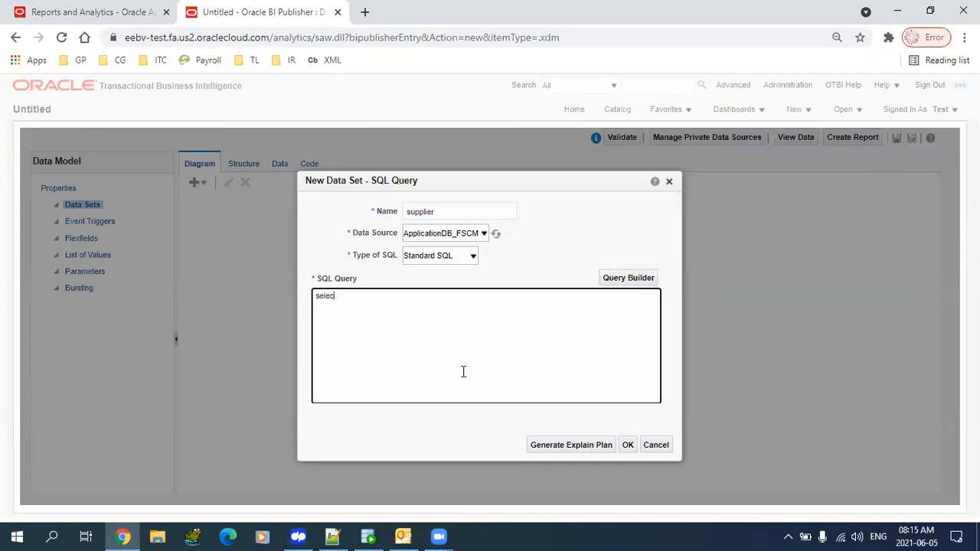
type("* from po")
key("BackSpace")
key("BackSpace")
type("poz_")
key("BackSpace")
key("BackSpace")
type("z_suppliers")
left_click(628, 446)
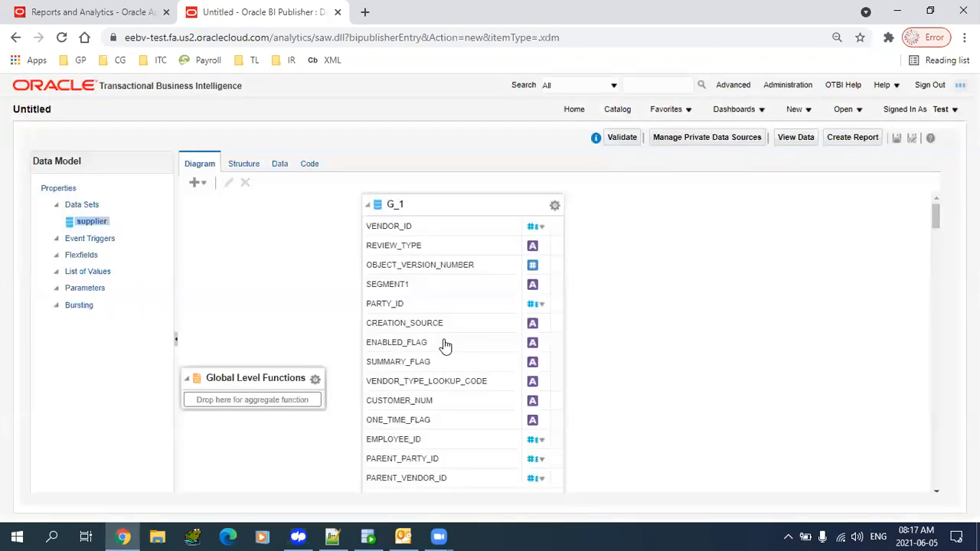
left_click_drag(434, 203, 431, 201)
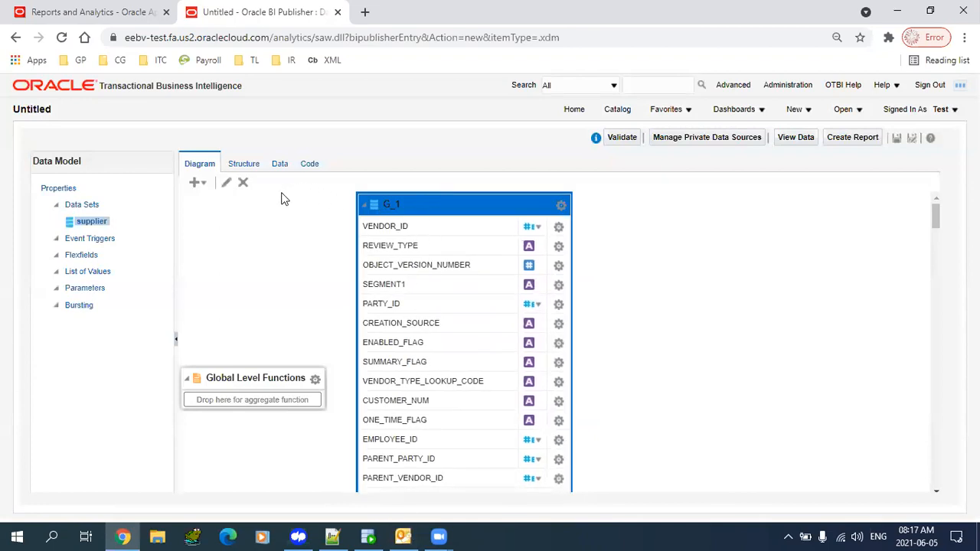
left_click(242, 164)
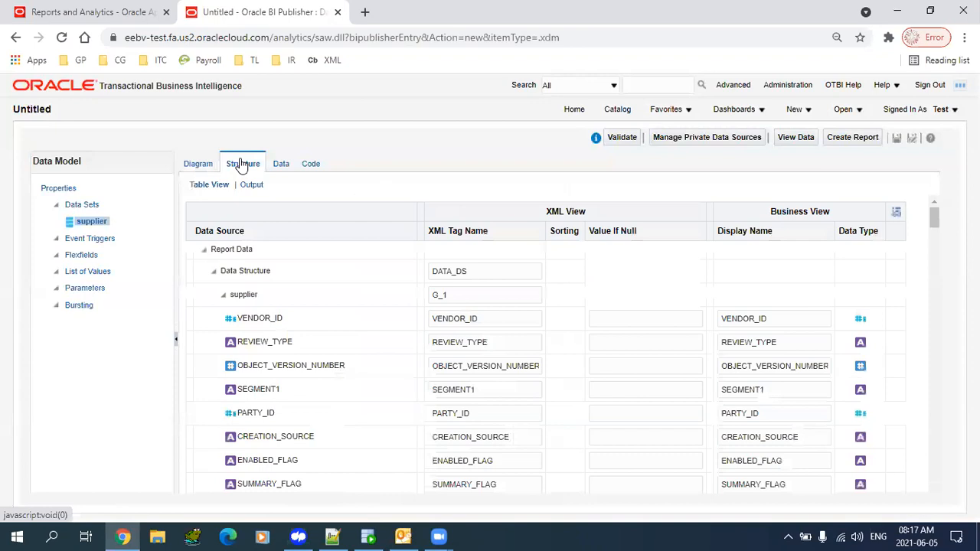
left_click(201, 164)
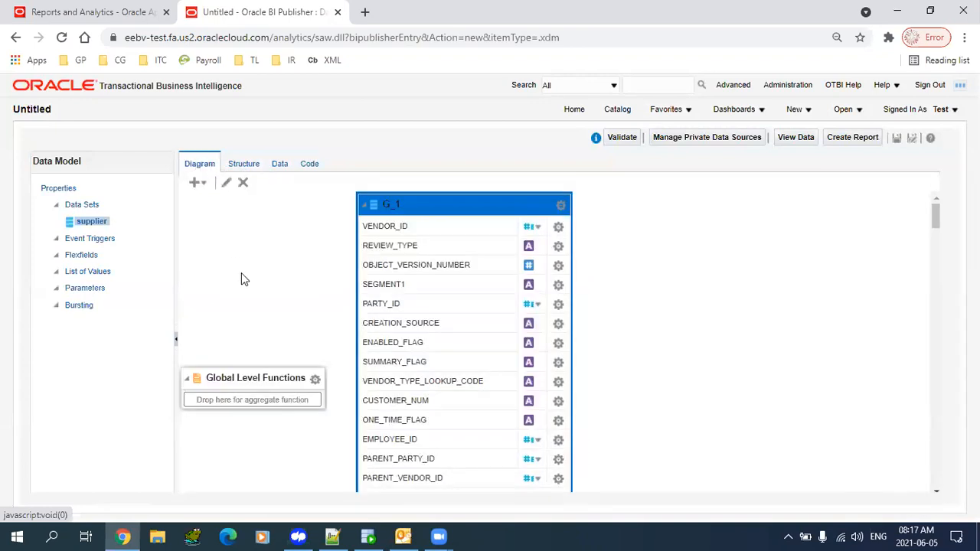
left_click_drag(441, 203, 436, 201)
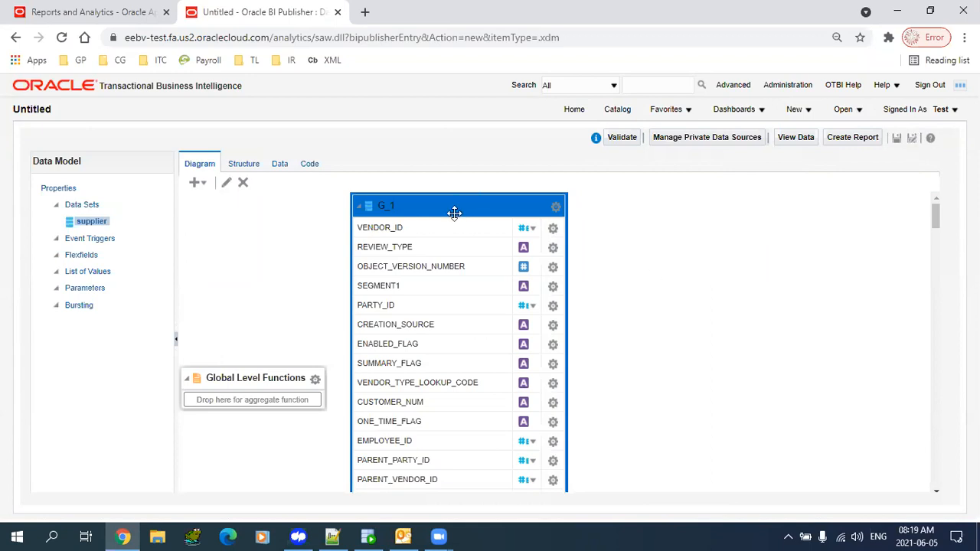
- Generate sample supplier data on the Data tab and review the G_1 fields
left_click(239, 170)
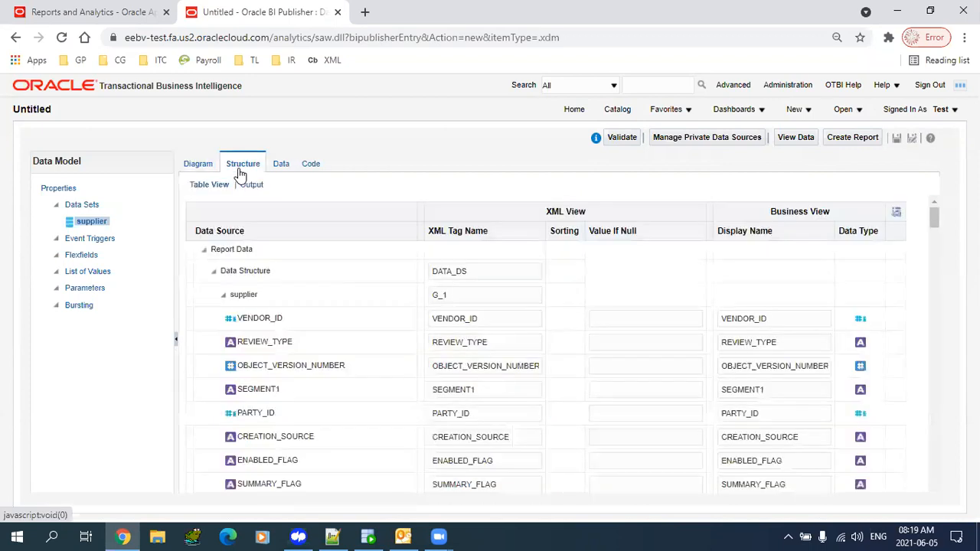
left_click(280, 170)
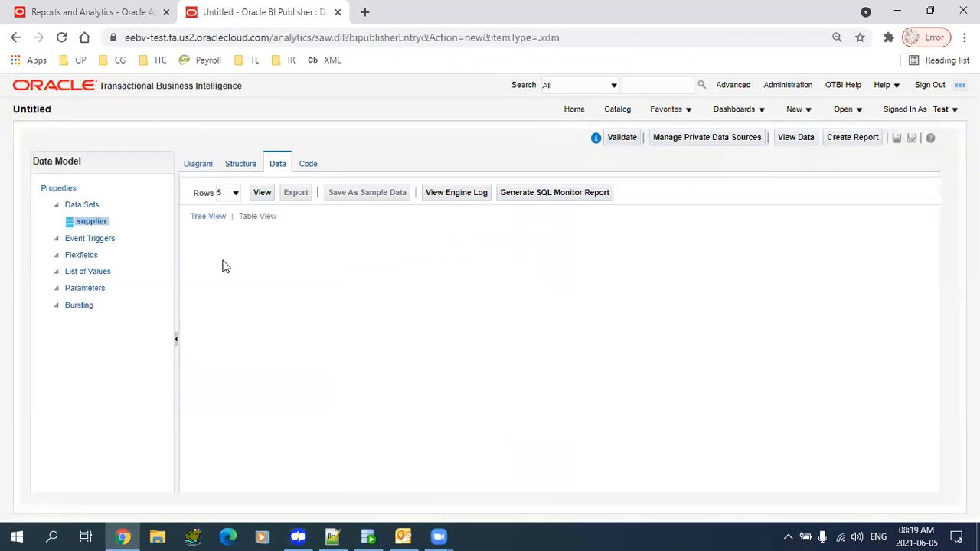
left_click(262, 192)
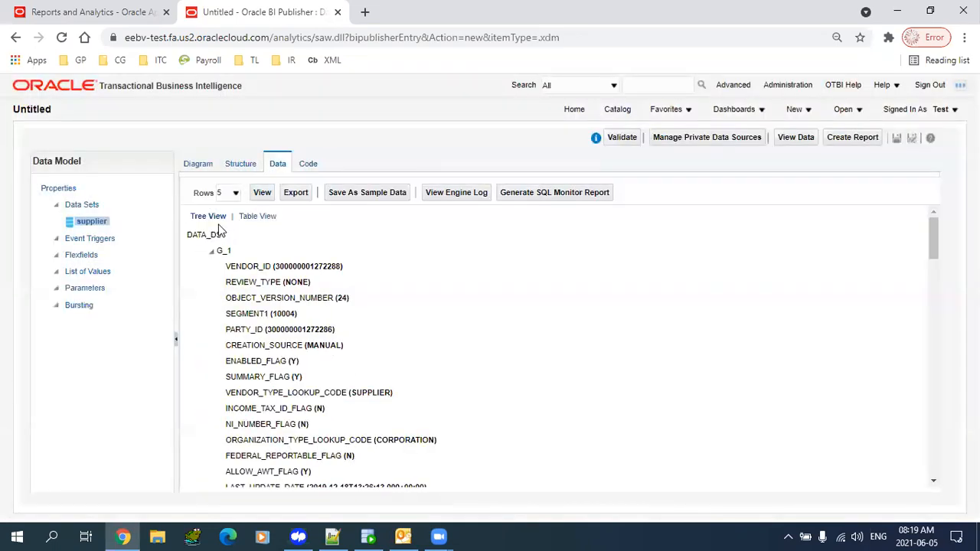
left_click_drag(234, 267, 312, 279)
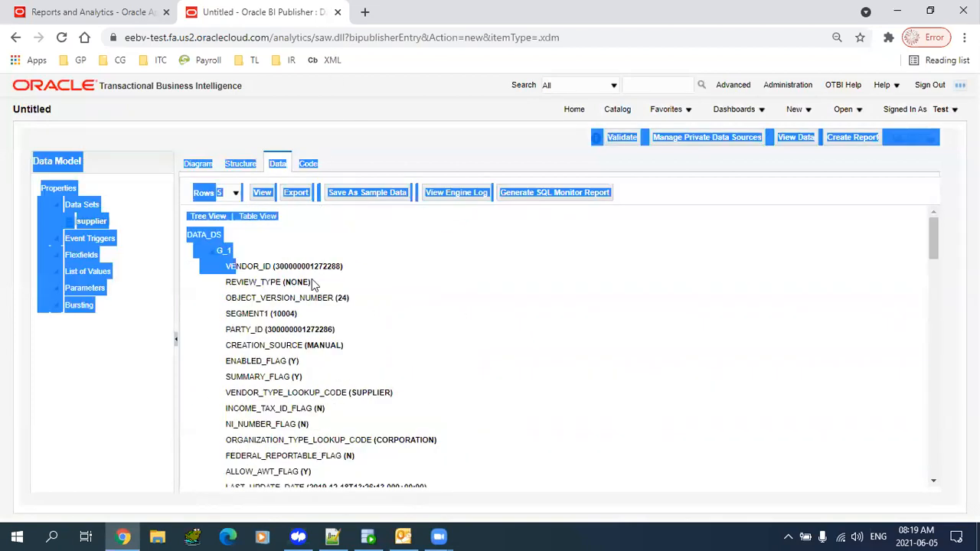
left_click(312, 279)
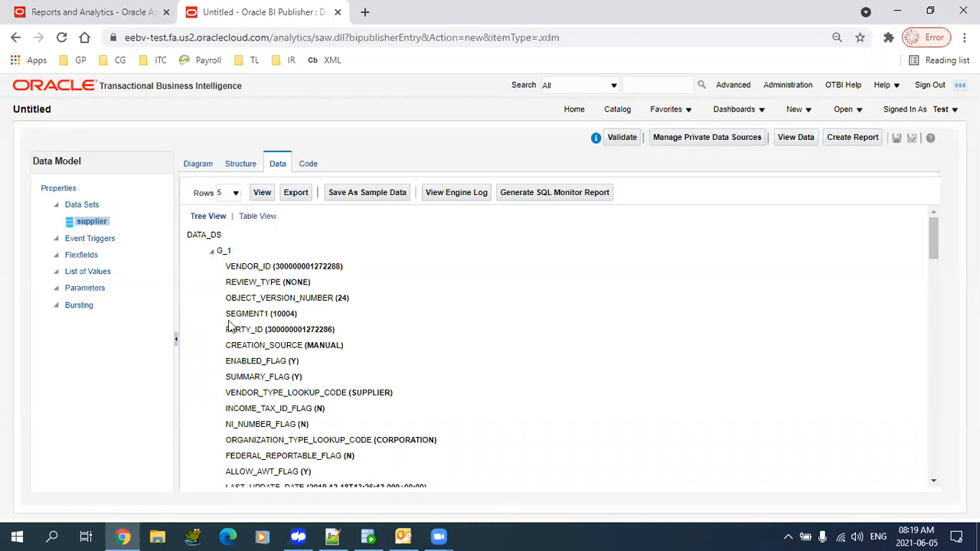
left_click_drag(239, 272, 372, 407)
left_click(374, 412)
left_click_drag(227, 253, 306, 400)
left_click(306, 400)
- Switch to Table View and scroll across columns like VENDOR_ID, SEGMENT1 and CREATION_SOURCE
left_click(255, 217)
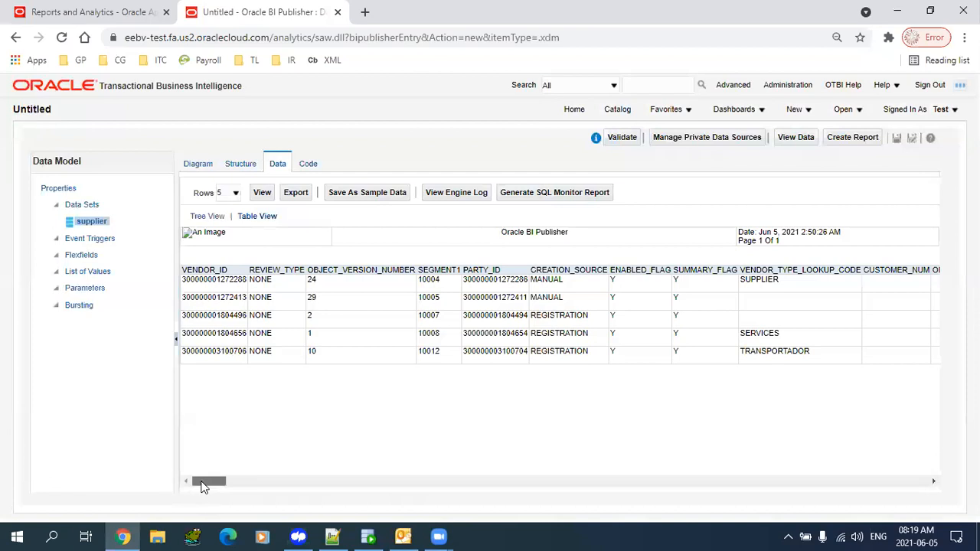
left_click_drag(204, 488, 888, 525)
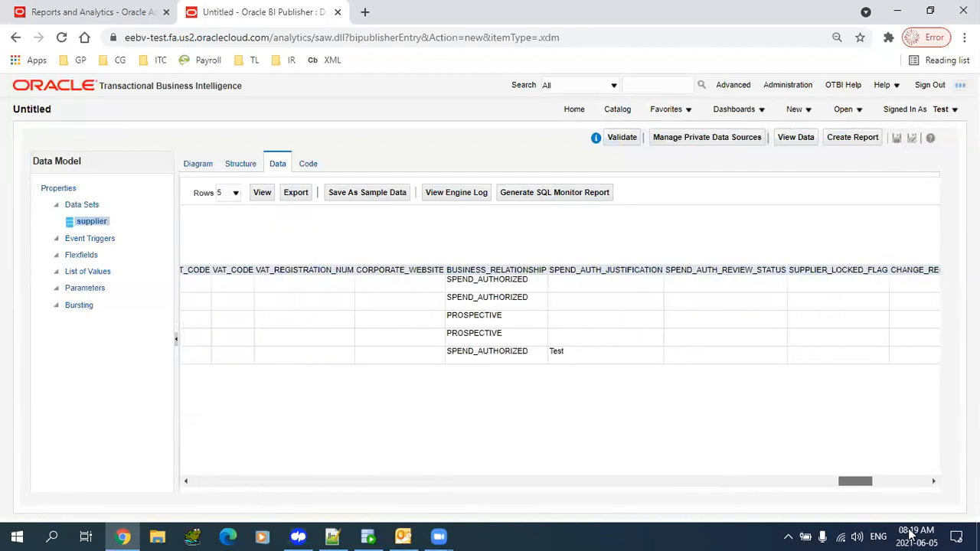
left_click_drag(911, 481, 97, 409)
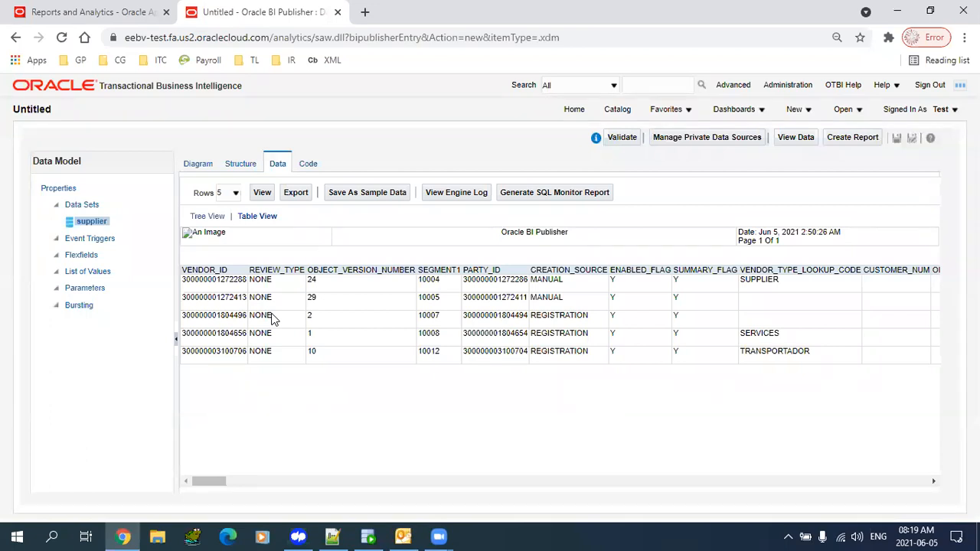
left_click_drag(198, 487, 2, 418)
- Set the sample Rows count to 10 and refresh the supplier preview table
left_click(234, 192)
left_click(224, 213)
left_click(229, 194)
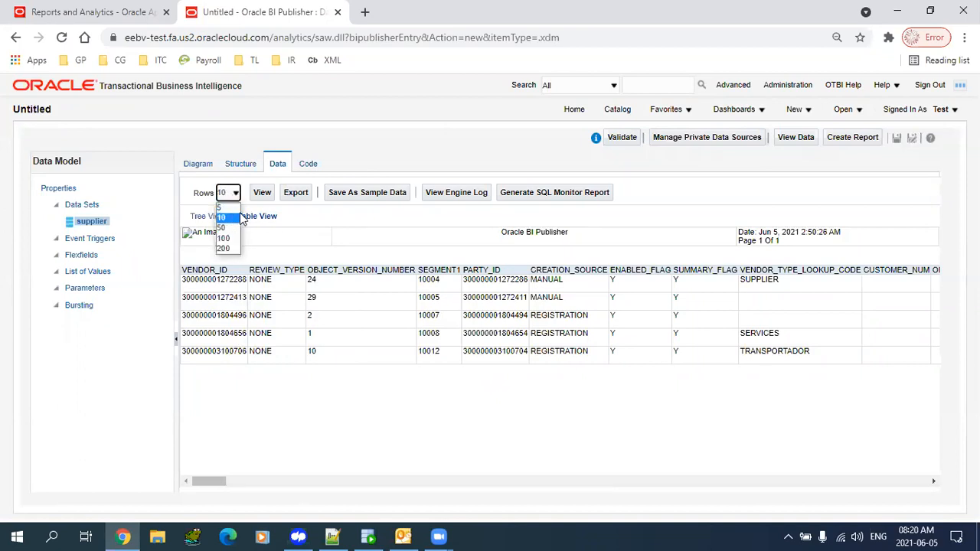
left_click(237, 219)
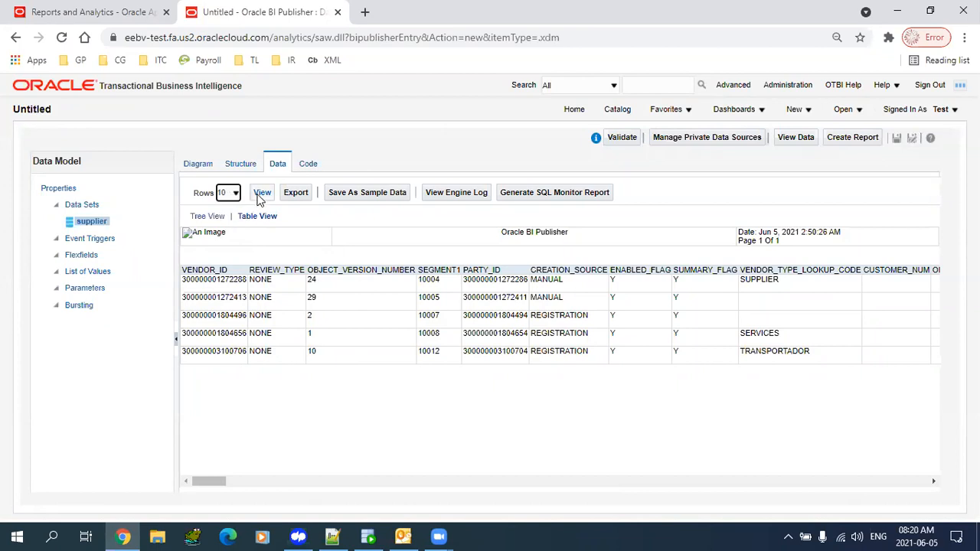
left_click(261, 196)
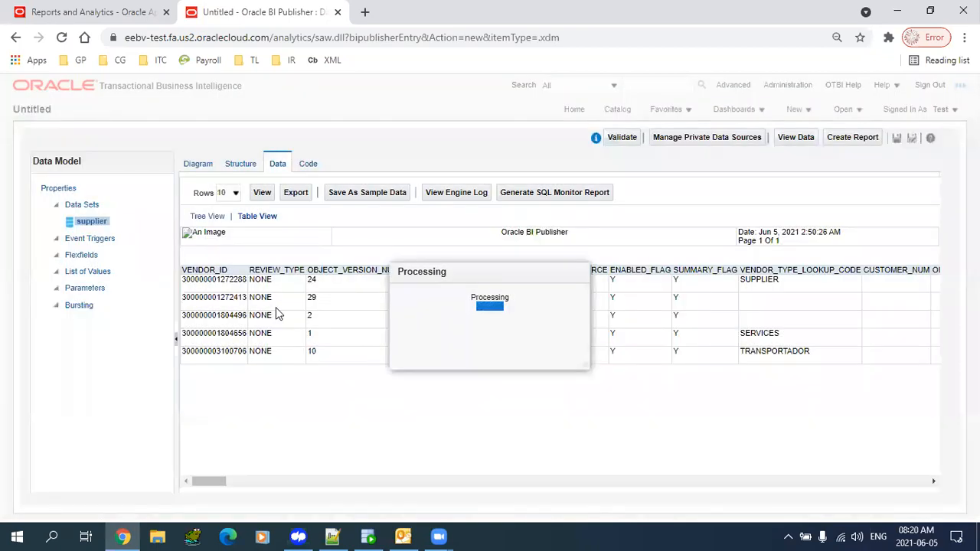
left_click(235, 193)
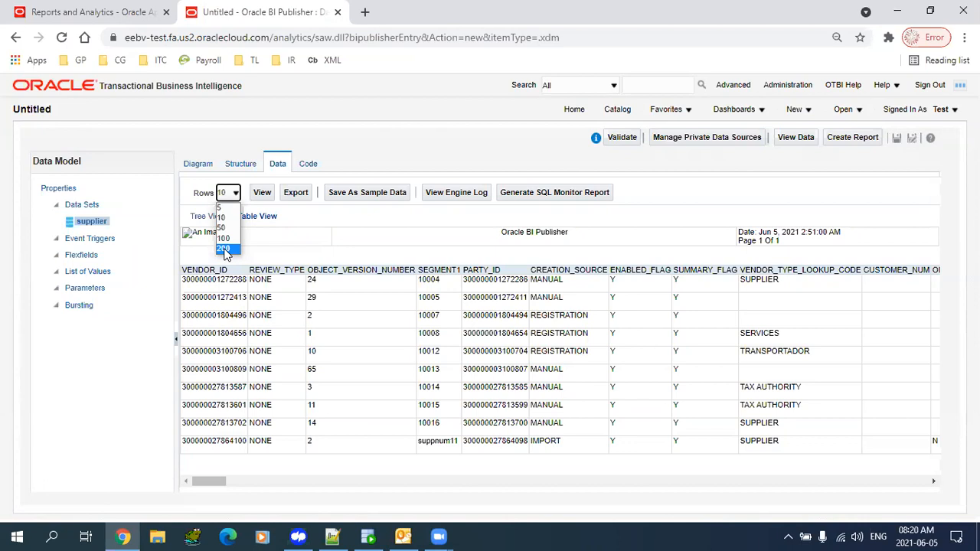
- Change the Rows count from 10 to 50 and fetch the larger supplier sample
left_click(360, 230)
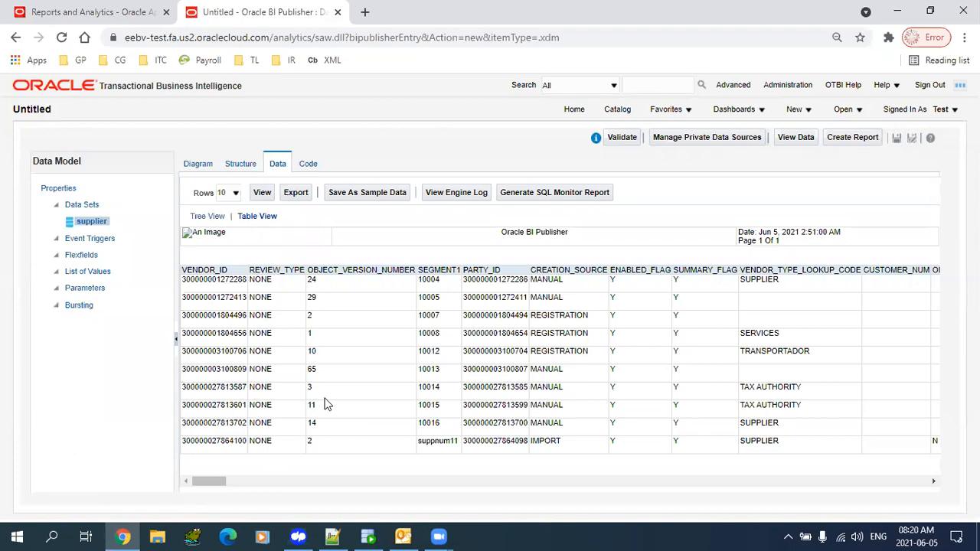
left_click(235, 193)
left_click(225, 217)
left_click(235, 195)
left_click(233, 217)
left_click(232, 194)
left_click(229, 228)
left_click(262, 192)
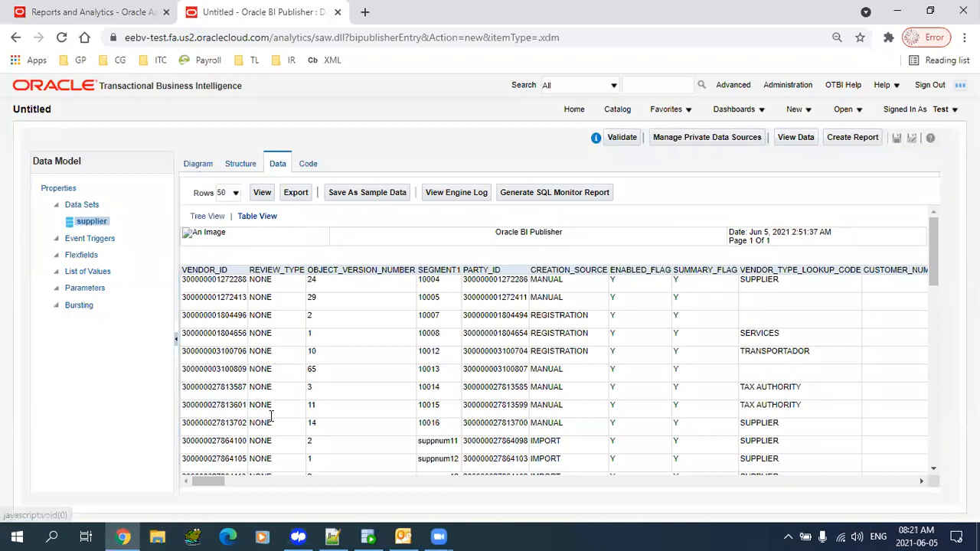
- Highlight the VENDOR_ID and SEGMENT1 column headers in the preview table
left_click_drag(205, 270, 229, 271)
left_click_drag(424, 270, 446, 270)
mouse_move(208, 482)
left_mouse_down()
mouse_move(240, 490)
mouse_move(218, 492)
left_mouse_up()
- Highlight the ORGANIZATION_TYPE_LOOKUP_CODE header and start a new line in the Notepad++ notes
left_click(577, 273)
left_click_drag(466, 271, 465, 281)
left_click_drag(231, 482, 267, 485)
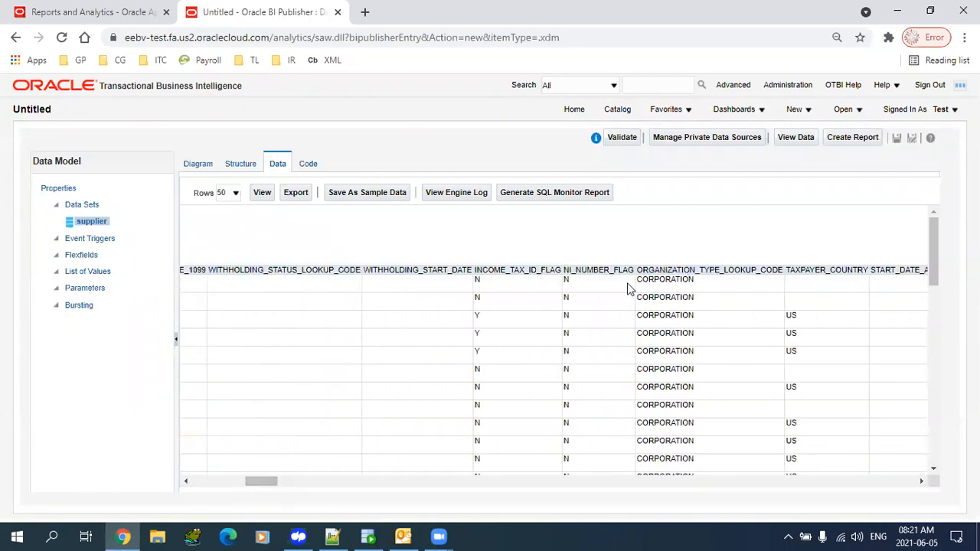
left_click_drag(658, 269, 694, 270)
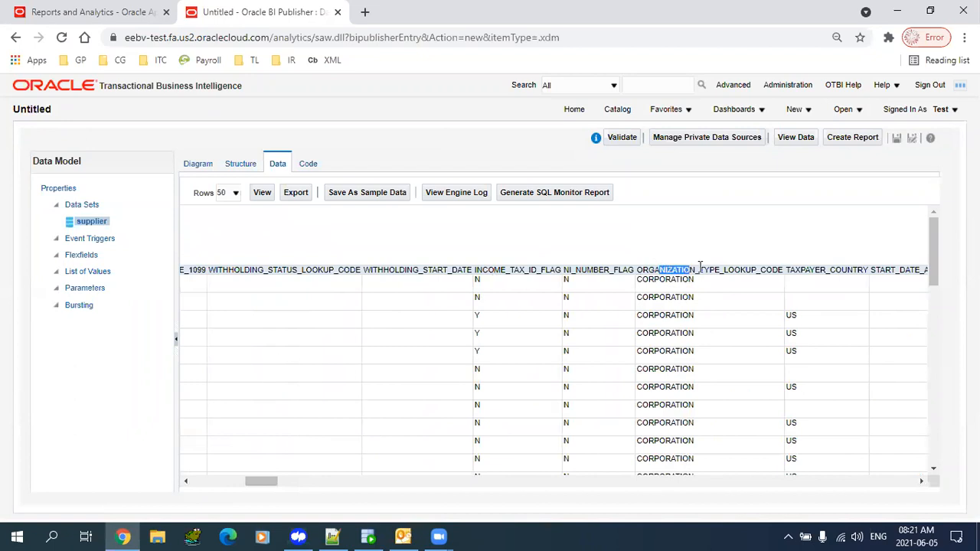
left_click(337, 536)
key("Return")
key("alt+Tab")
left_click_drag(279, 484, 134, 480)
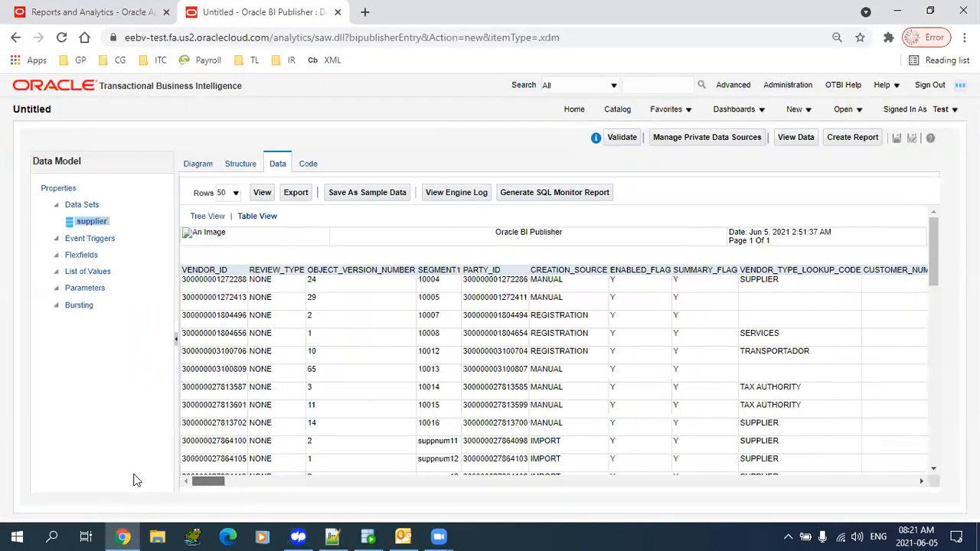
- Copy the VENDOR_ID column name into the notes on its own line
double_click(201, 271)
key("ctrl+c")
key("alt+Tab")
key("ctrl+v")
key("Return")
key("alt+Tab")
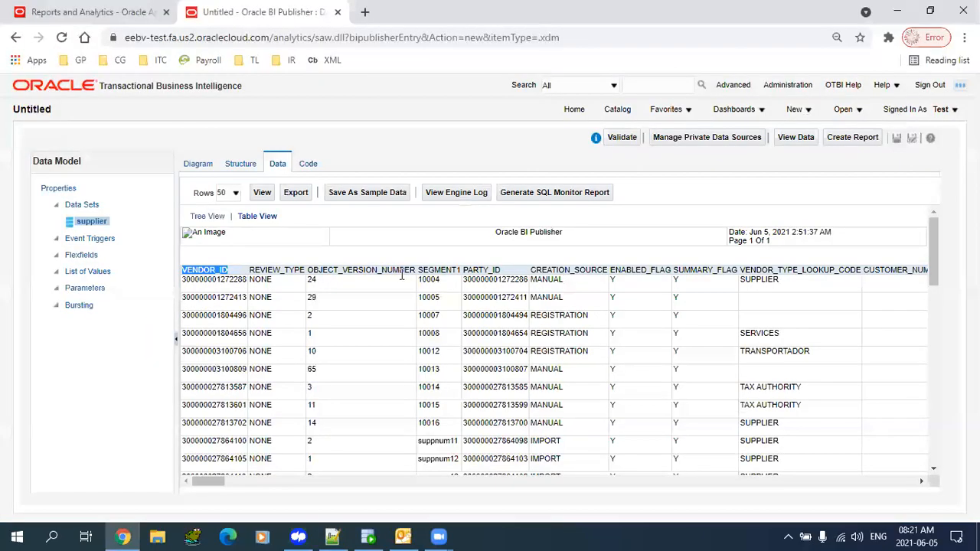
- Paste SEGMENT1 into the notes with the alias "supplier Num"
double_click(439, 270)
key("ctrl+c")
key("alt+Tab")
key("ctrl+v")
type("\"\"v")
key("BackSpace")
key("Left")
type("venod")
key("BackSpace")
key("BackSpace")
key("BackSpace")
key("BackSpace")
key("BackSpace")
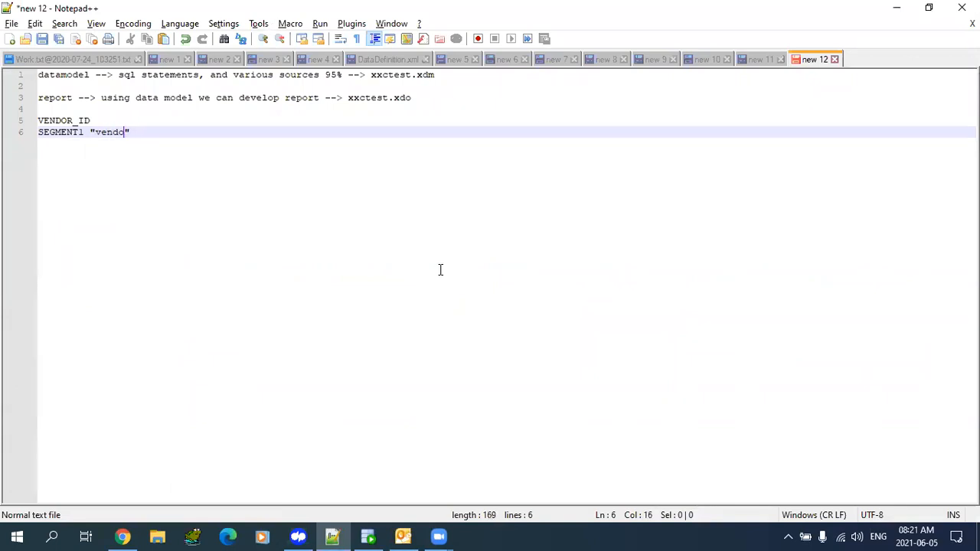
type("supl")
key("BackSpace")
type("plier Nu")
type("m")
- Add commas after the VENDOR_ID and SEGMENT1 lines and start a new line
key("Up")
type(",")
key("Down")
key("End")
type(",")
key("Return")
- Append ENABLED_FLAG followed by a comma to the column list
key("alt+Tab")
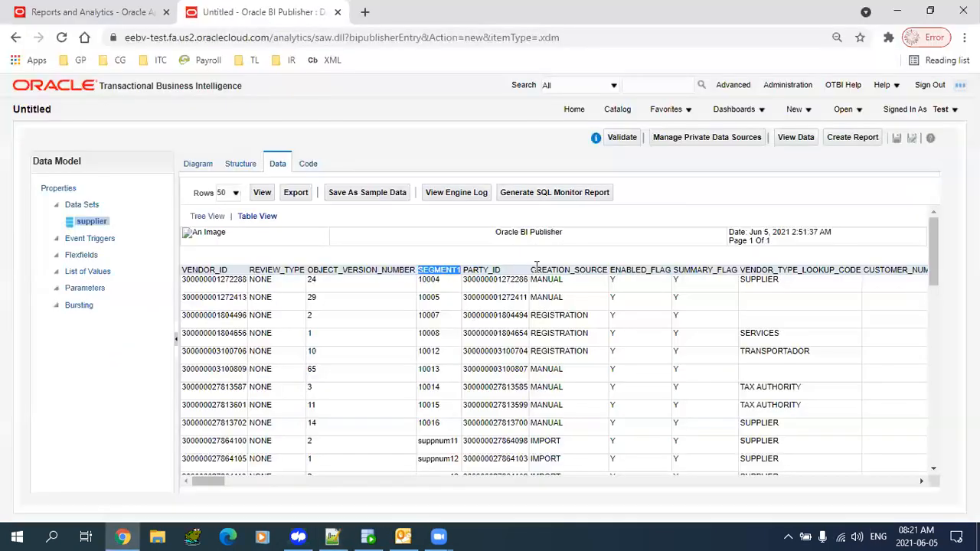
double_click(635, 272)
key("ctrl+c")
key("alt+Tab")
key("ctrl+v")
type(",")
key("alt+Tab")
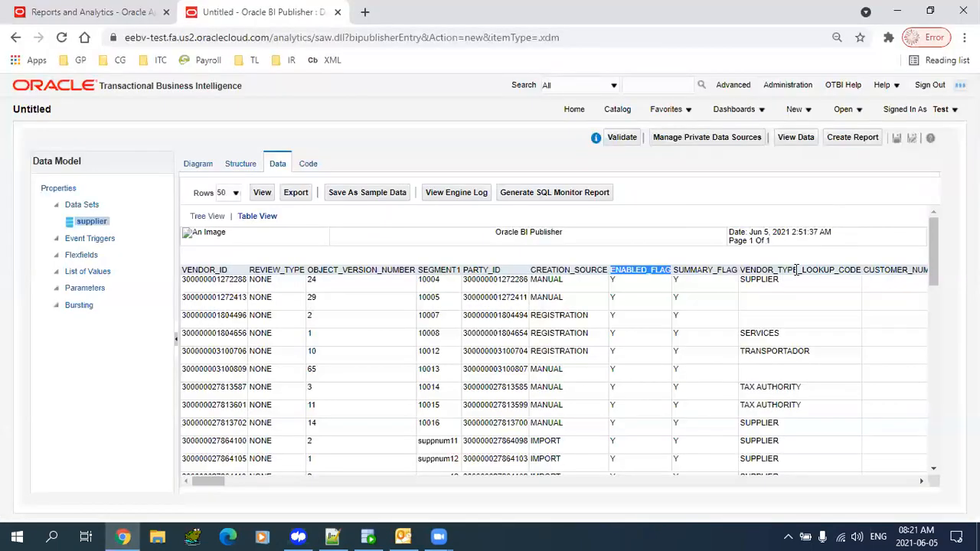
- Append VENDOR_TYPE_LOOKUP_CODE followed by a comma on a new line
double_click(795, 270)
key("ctrl+c")
key("alt+Tab")
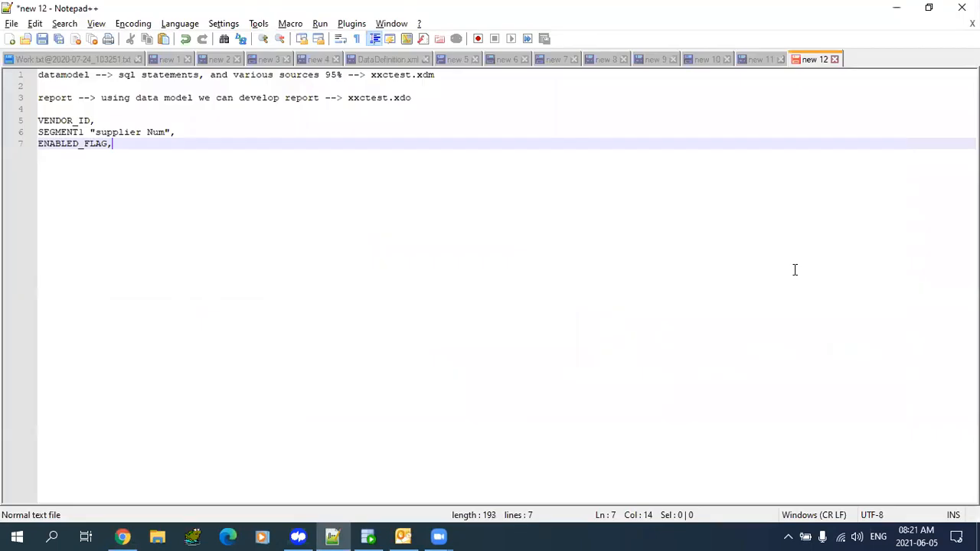
key("Return")
key("ctrl+v")
type(",")
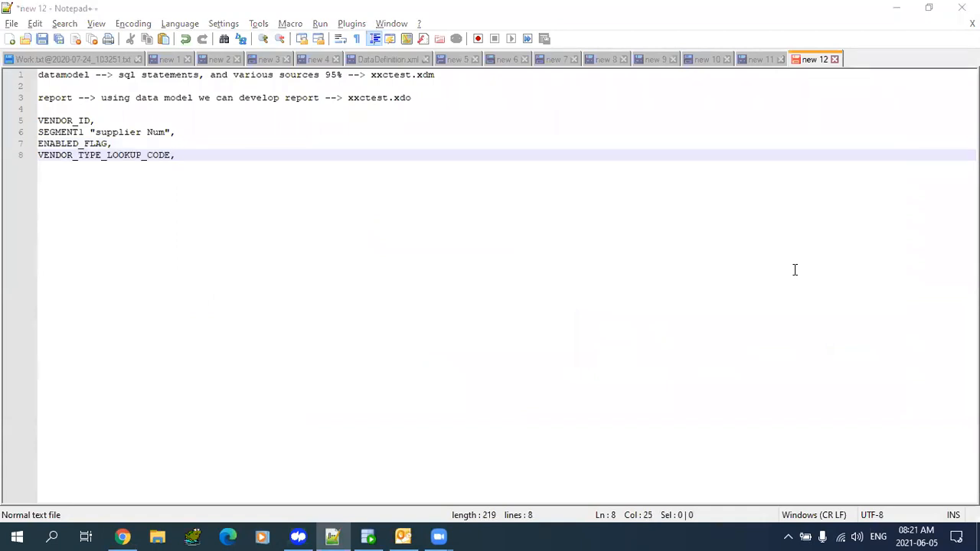
key("alt+Tab")
- Append ORGANIZATION_TYPE_LOOKUP_CODE followed by a comma on a new line
left_click_drag(215, 482, 284, 490)
double_click(391, 270)
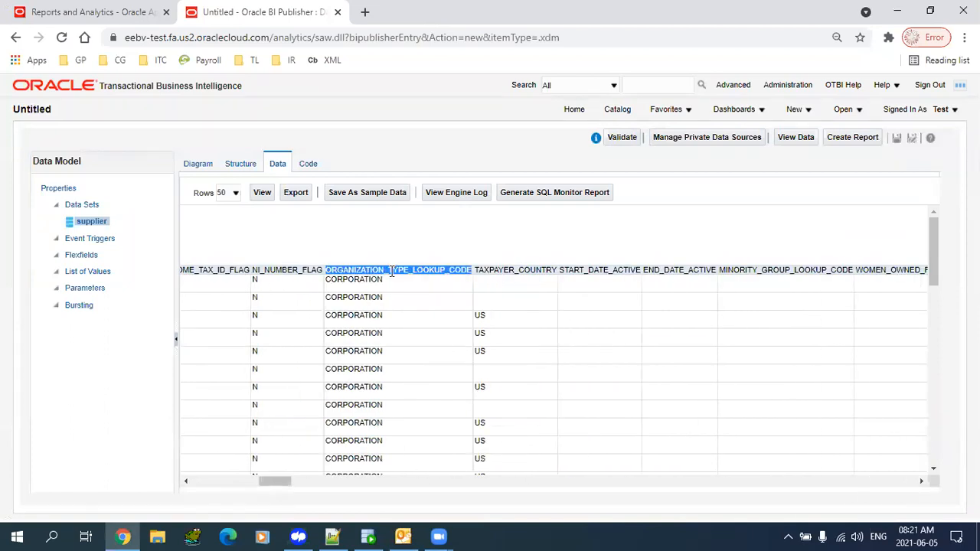
key("ctrl+c")
key("alt+Tab")
key("Return")
key("ctrl+v")
type(",")
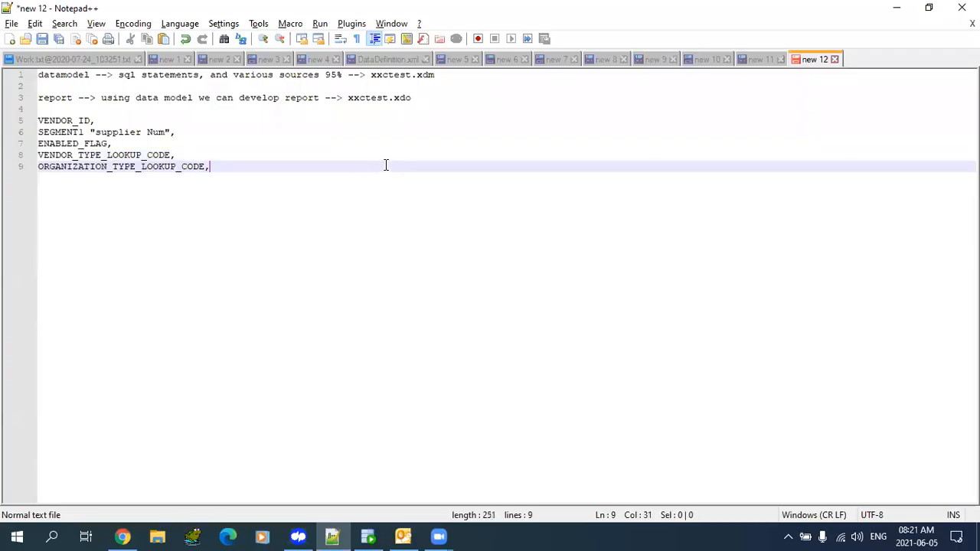
key("alt+Tab")
- Copy BUSINESS_RELATIONSHIP and paste it as the tenth line of the column list
left_click_drag(285, 490, 361, 480)
left_click_drag(776, 481, 837, 513)
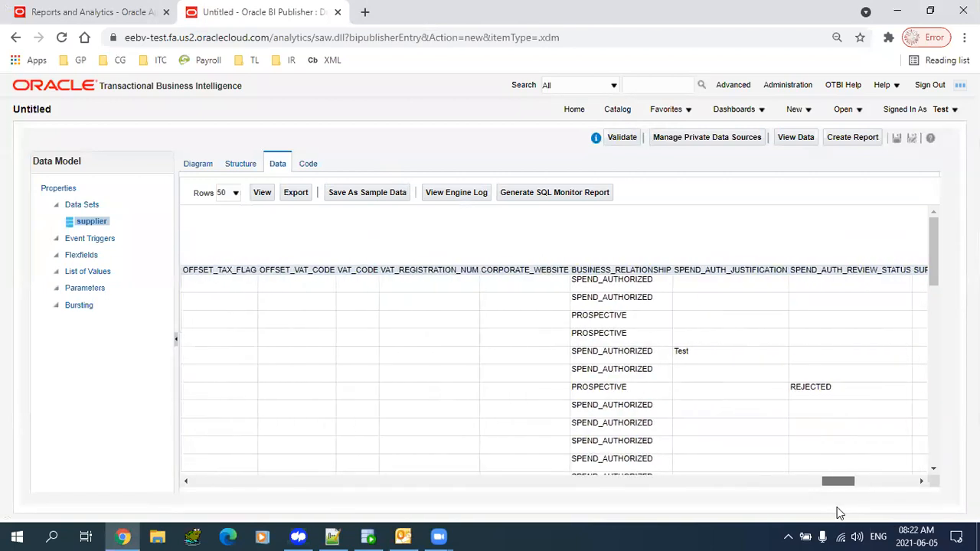
double_click(621, 268)
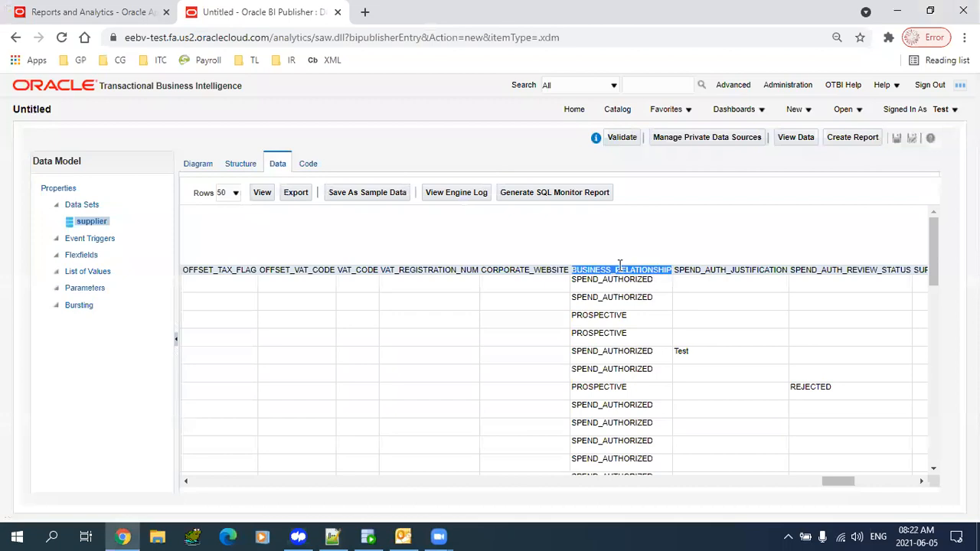
key("alt+Tab")
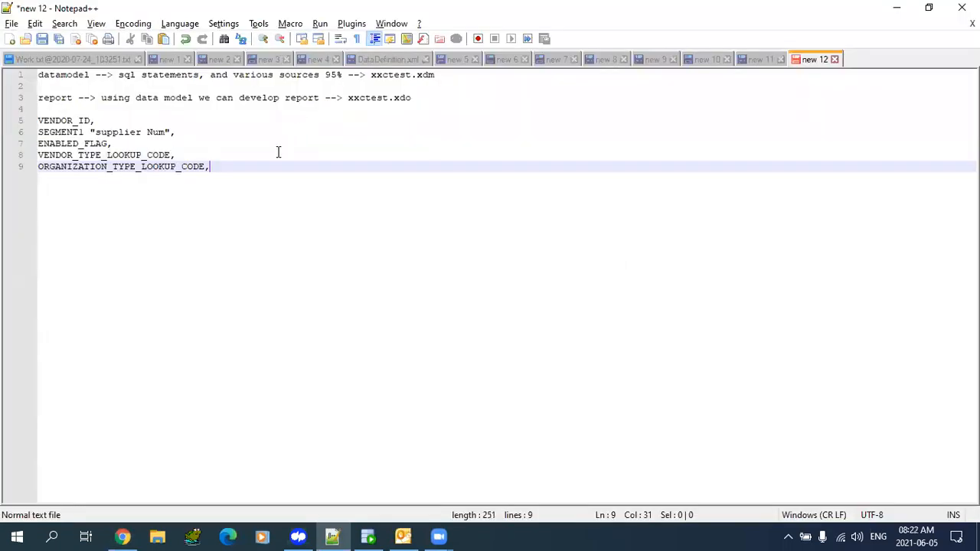
key("alt+Tab")
key("alt+Tab")
key("Return")
key("ctrl+v")
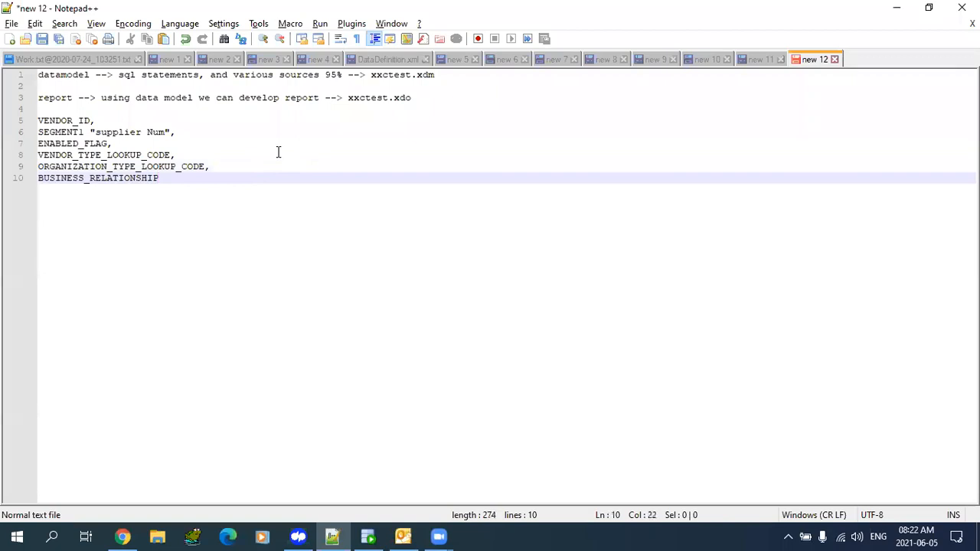
- Select the column list in Notepad++ and return to the supplier data model page
key("shift+Up")
key("shift+Up")
key("shift+Up")
key("shift+Up")
key("shift+Up")
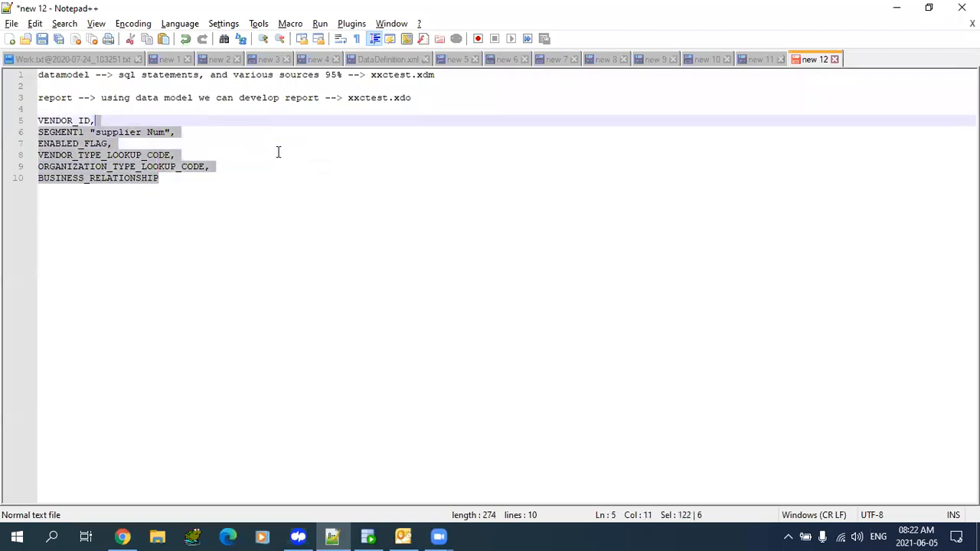
key("shift+Home")
key("alt+Tab")
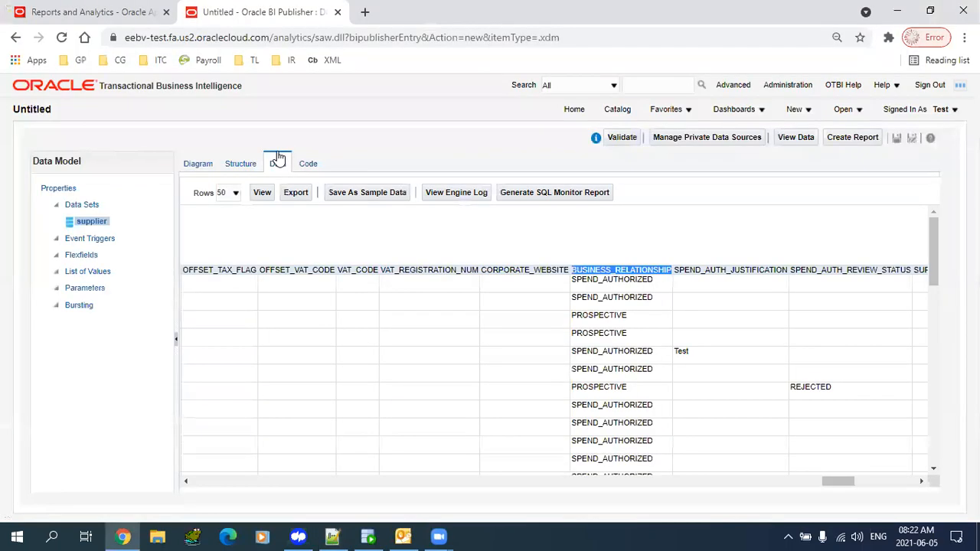
- Show the data model diagram and open the supplier data set's Edit Data Set dialog
left_click(196, 165)
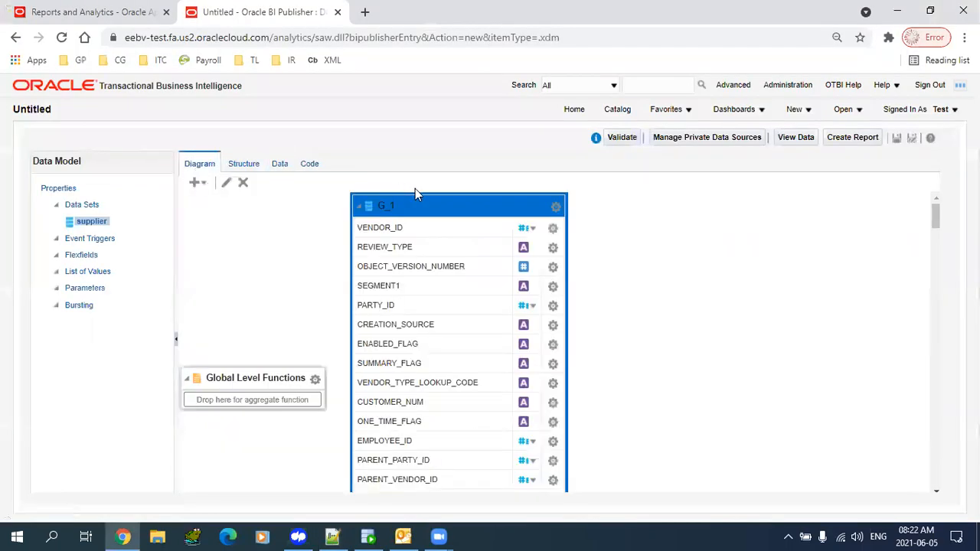
left_click(227, 185)
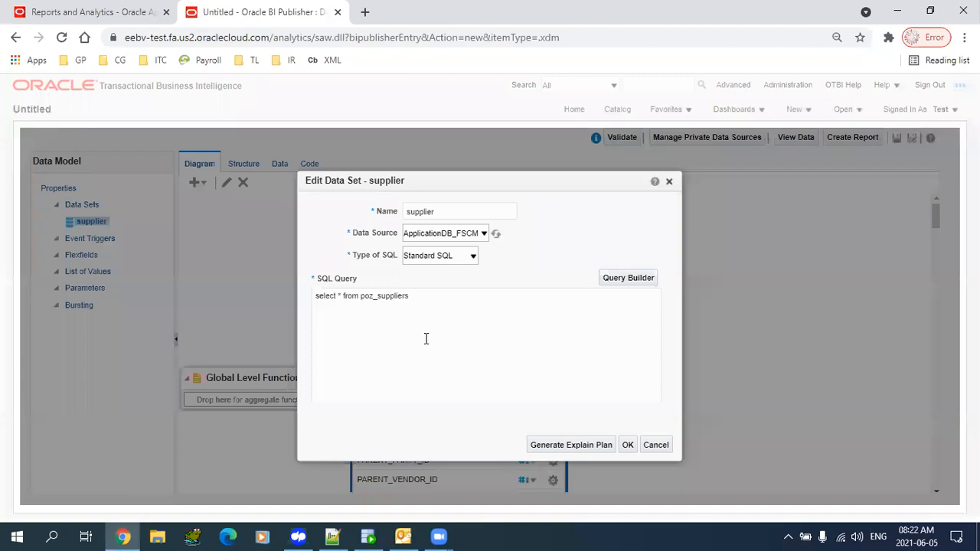
- Paste the copied column list into the supplier query, delete the stray where line, and apply
left_click(346, 299)
key("Return")
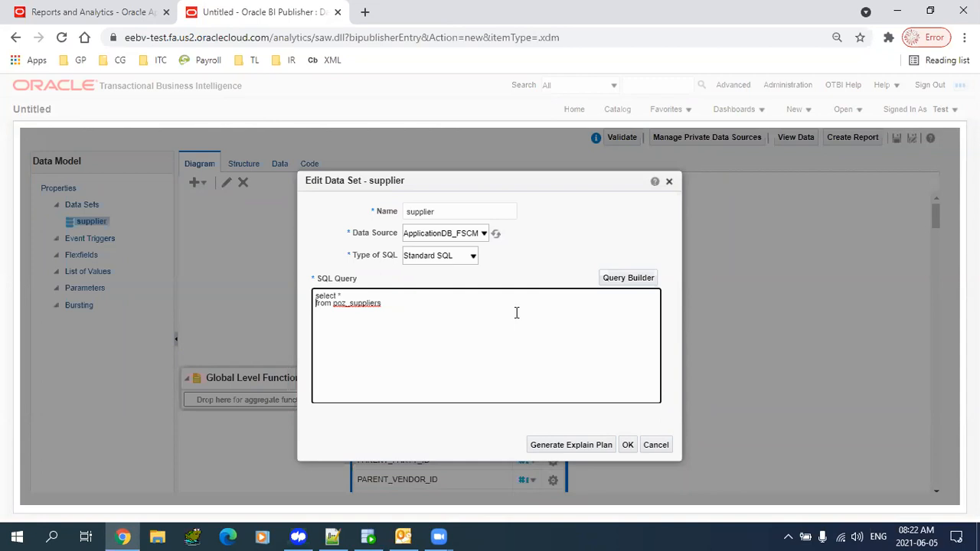
key("ctrl+v")
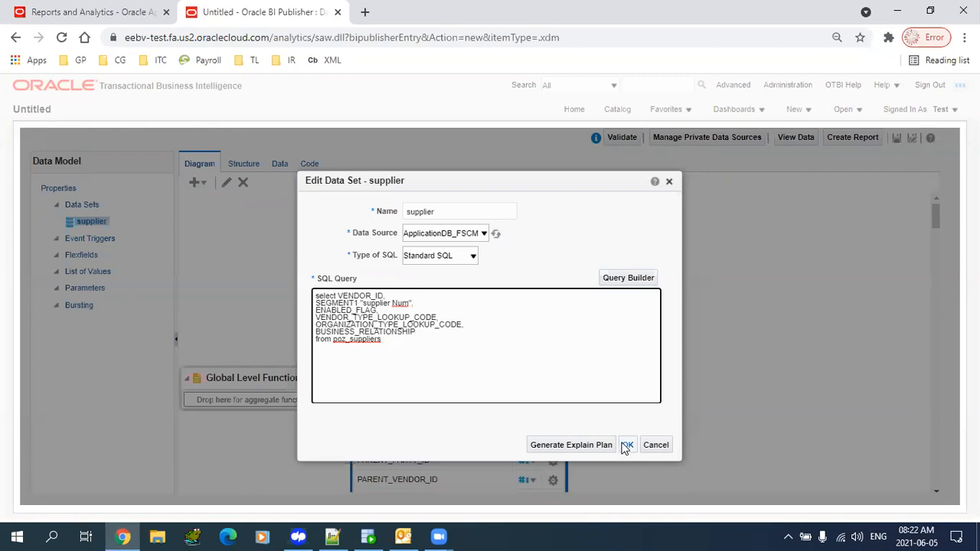
type("here")
key("shift+Left")
key("shift+Left")
key("shift+Left")
key("shift+Left")
key("shift+Left")
key("BackSpace")
key("BackSpace")
left_click(627, 445)
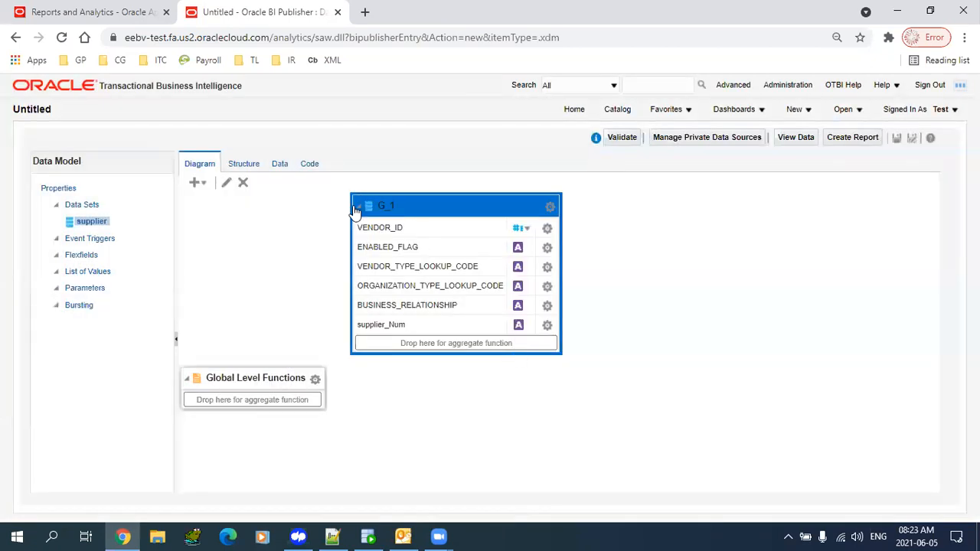
- Fetch the supplier data set's preview in Table View and highlight its returned rows
left_click(273, 181)
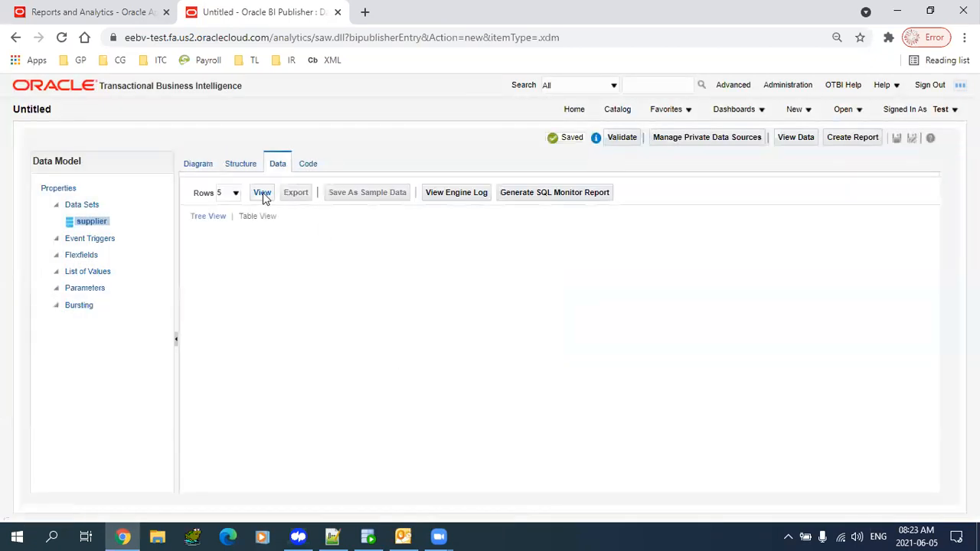
left_click(263, 192)
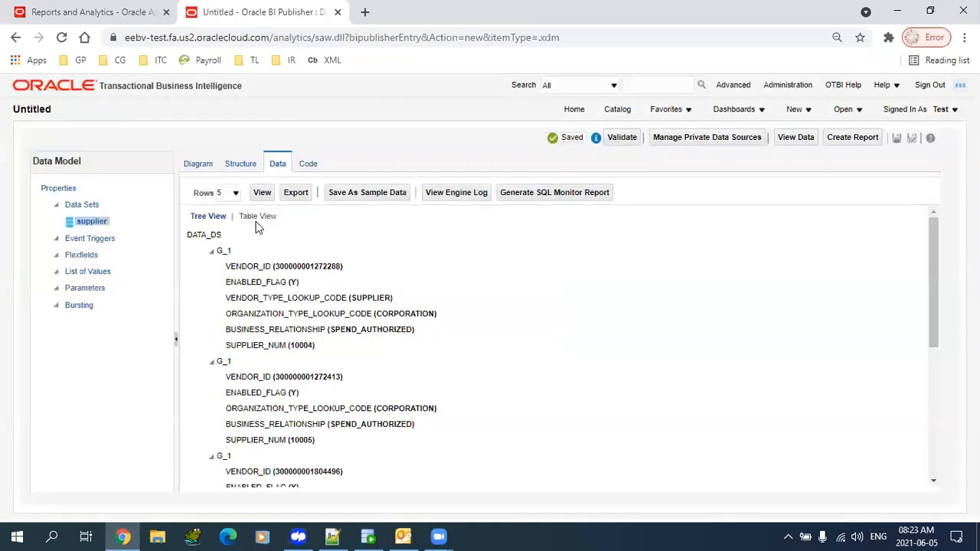
left_click(255, 218)
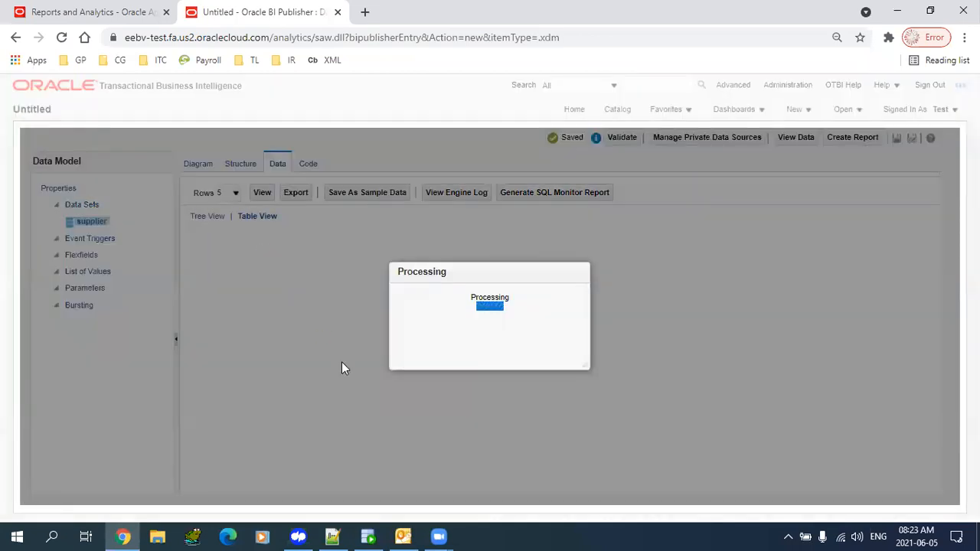
left_click_drag(904, 337, 354, 268)
left_click(300, 335)
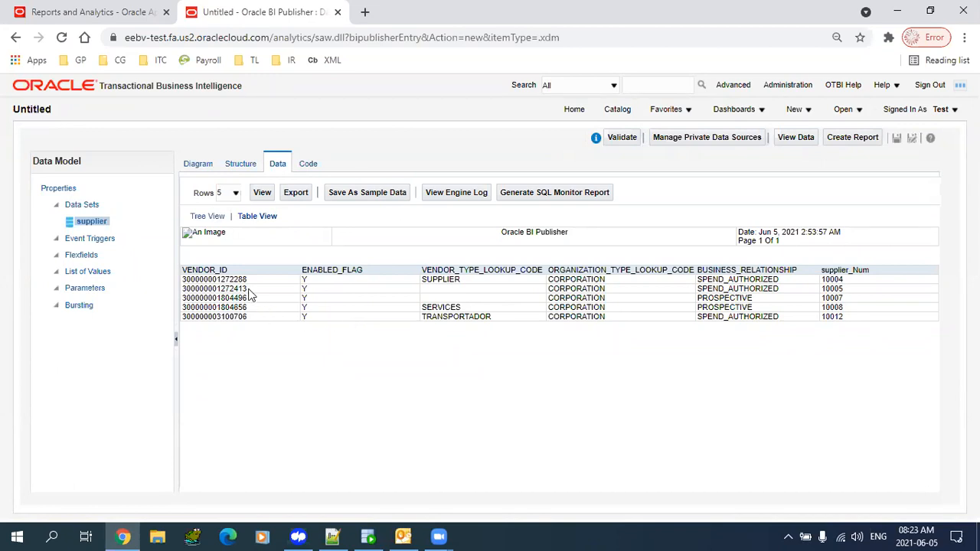
left_click_drag(249, 289, 299, 310)
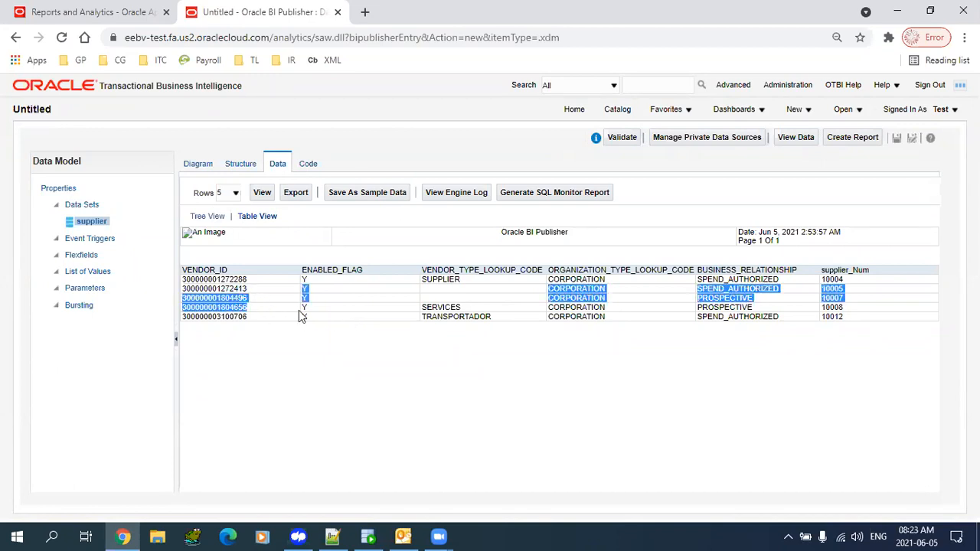
- Rerun the supplier preview in Table View and save it as the data model's sample data
left_click(62, 189)
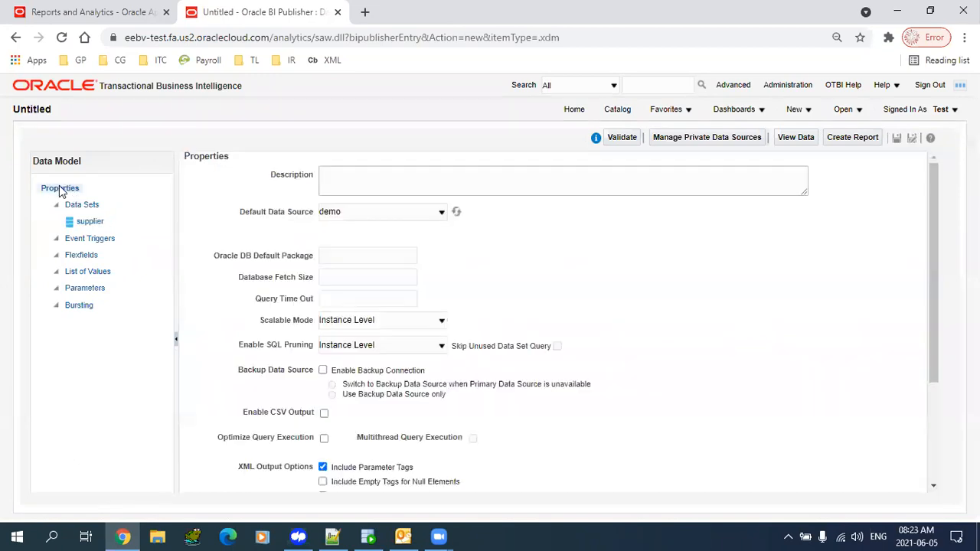
scroll(953, 408, "down", 1)
scroll(953, 409, "down", 2)
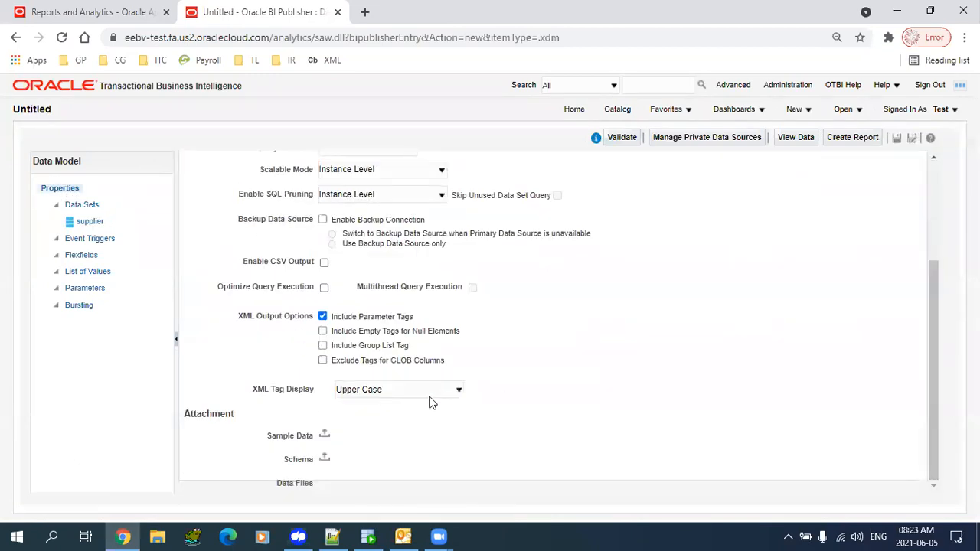
left_click_drag(198, 413, 441, 450)
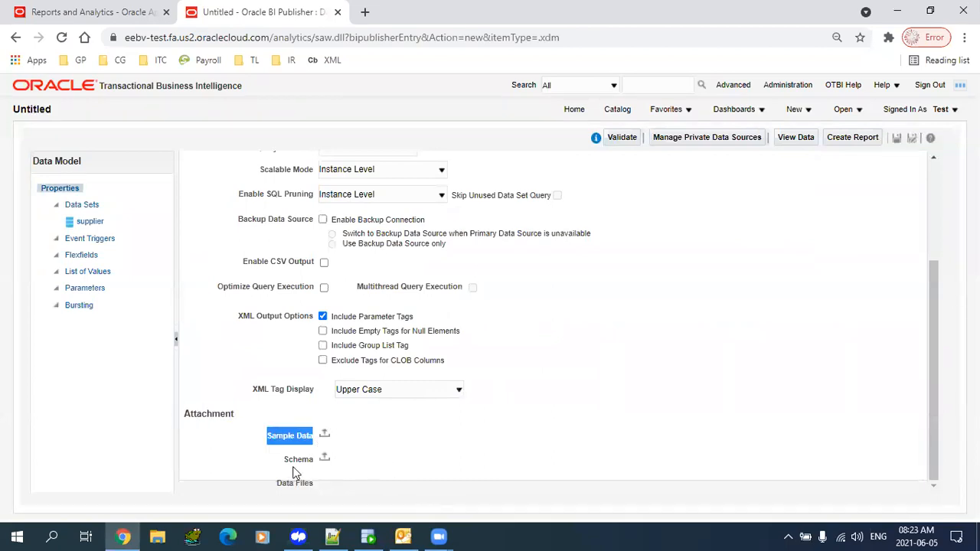
left_click(93, 222)
left_click(261, 193)
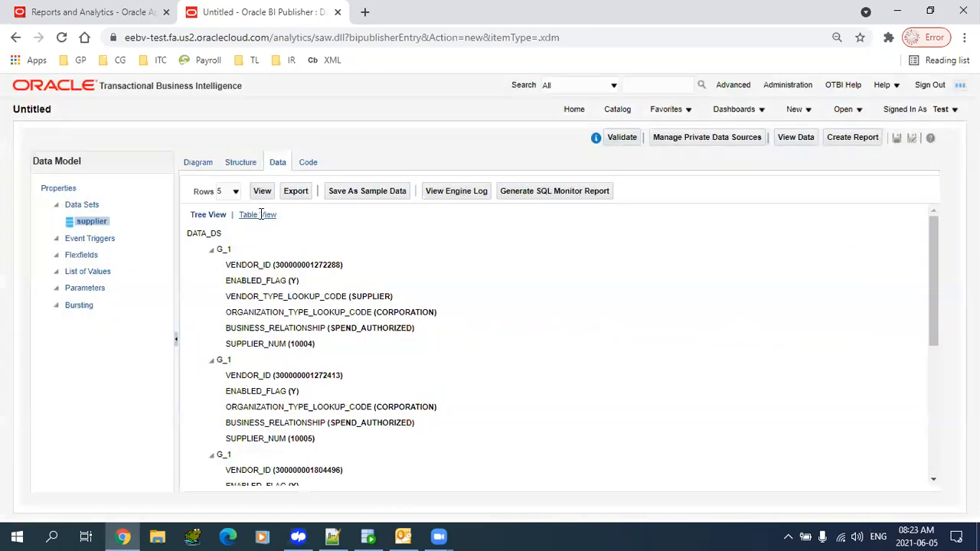
left_click(257, 214)
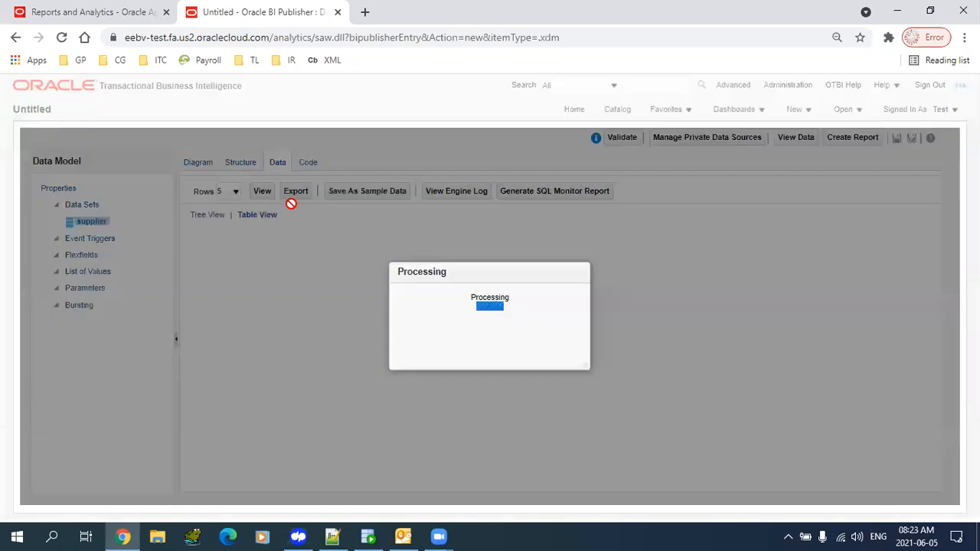
left_click(363, 193)
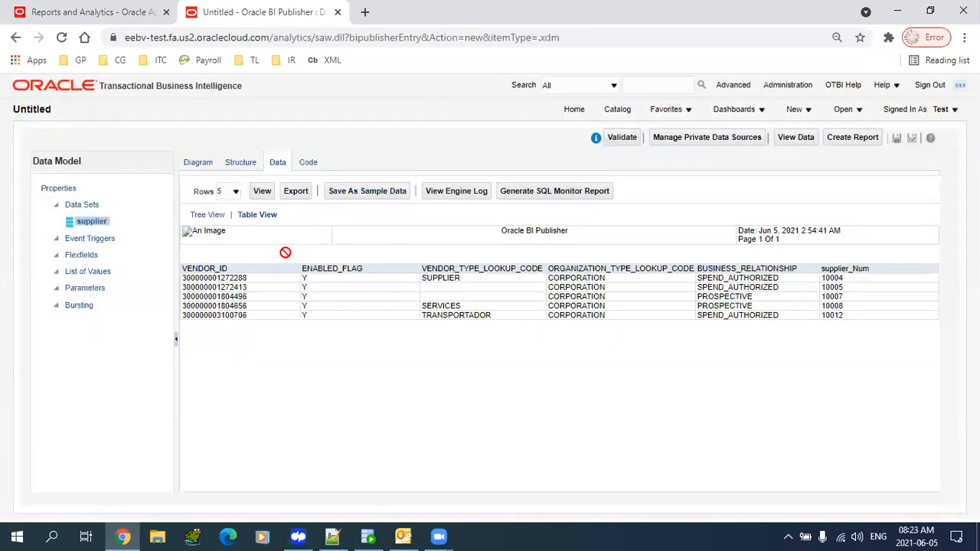
left_click_drag(414, 308, 590, 350)
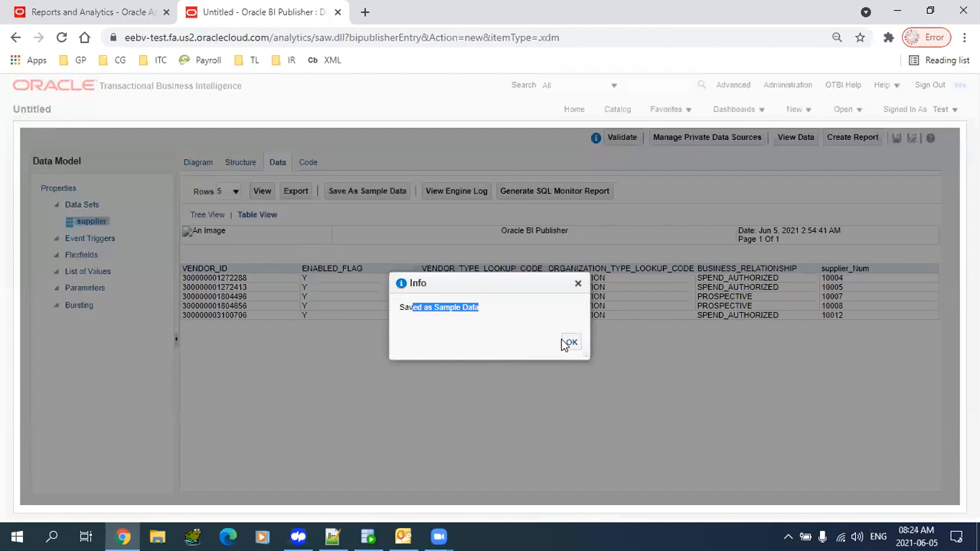
left_click(571, 343)
- Download the attached sample.xml from the data model Properties
left_click(67, 190)
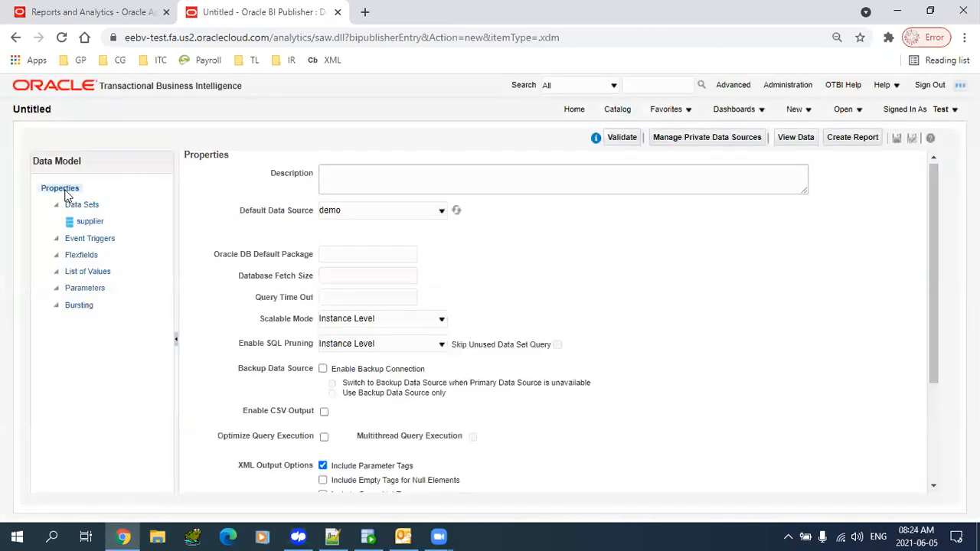
scroll(919, 340, "down", 3)
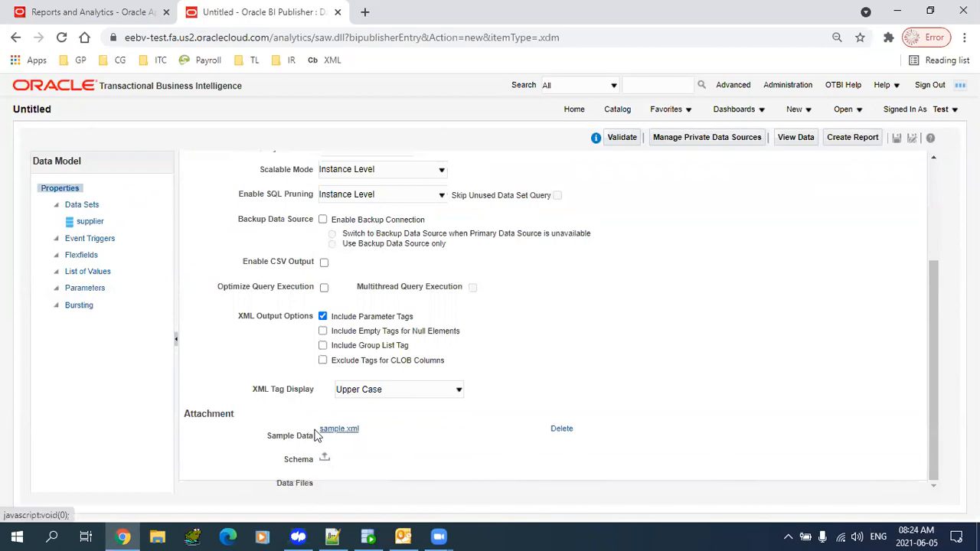
left_click(337, 433)
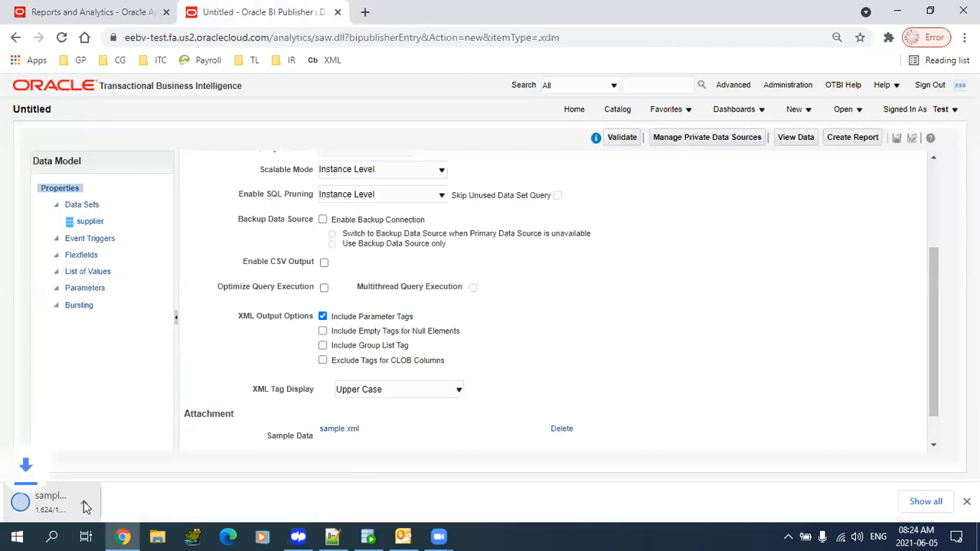
right_click(65, 506)
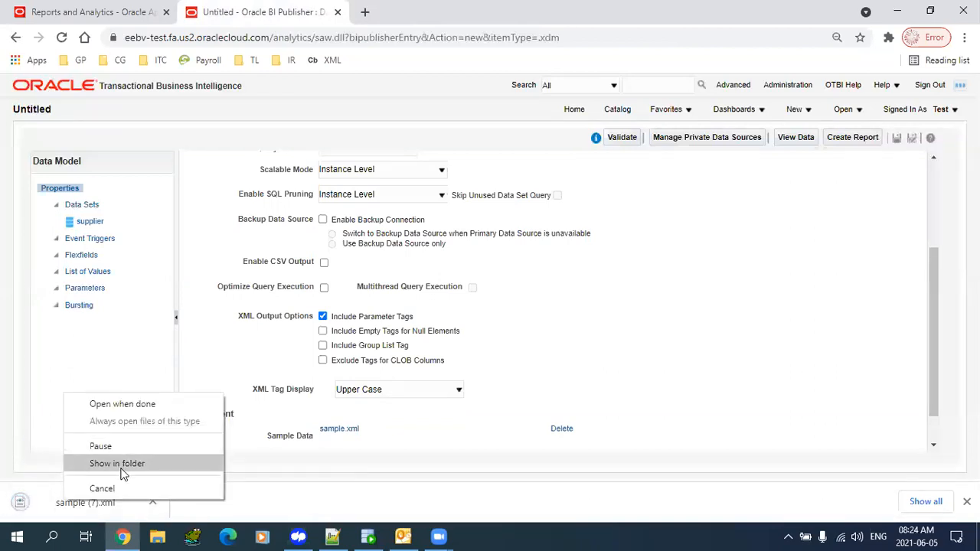
- Locate sample (7).xml in the Downloads folder and edit it with Notepad++
left_click(123, 462)
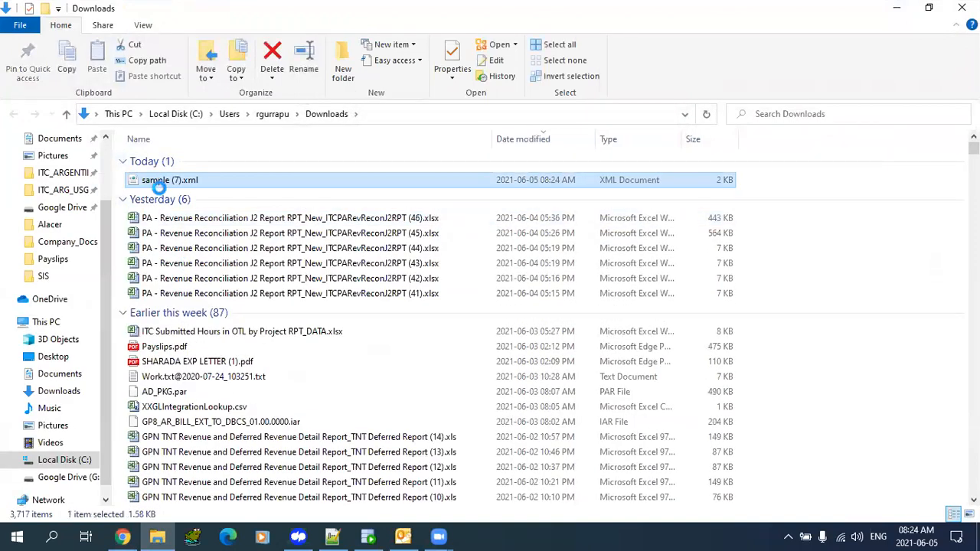
right_click(156, 184)
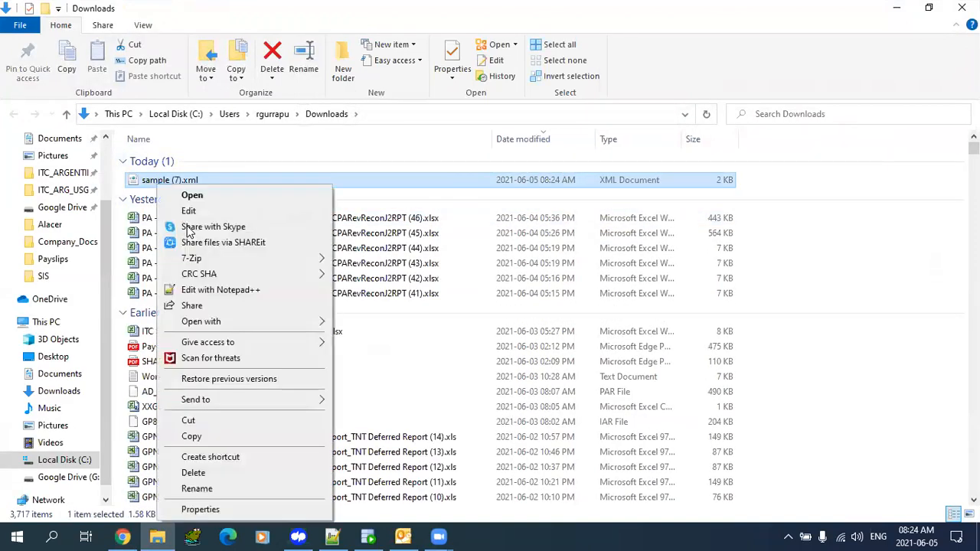
left_click(245, 289)
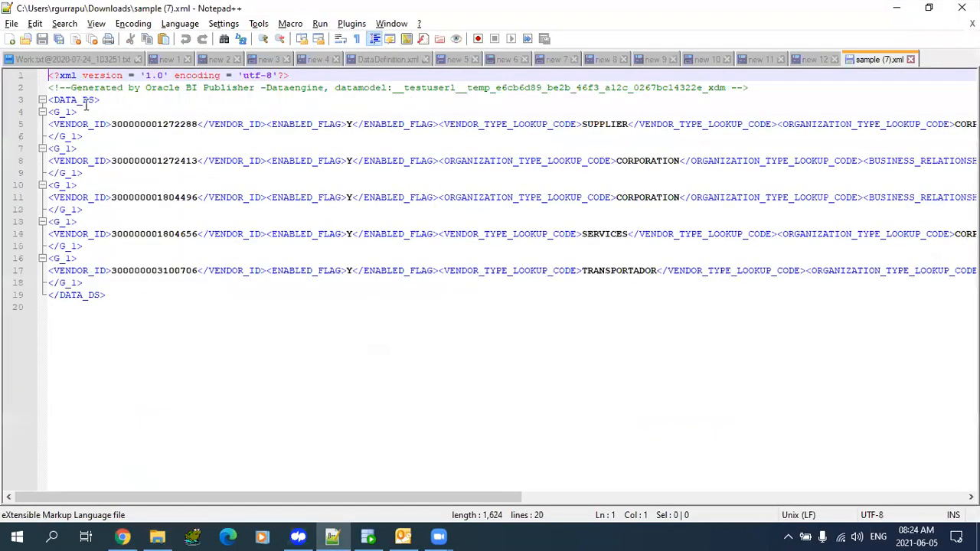
- Inspect the DATA_DS and G_1 elements and individual records, then select the whole XML document
double_click(77, 101)
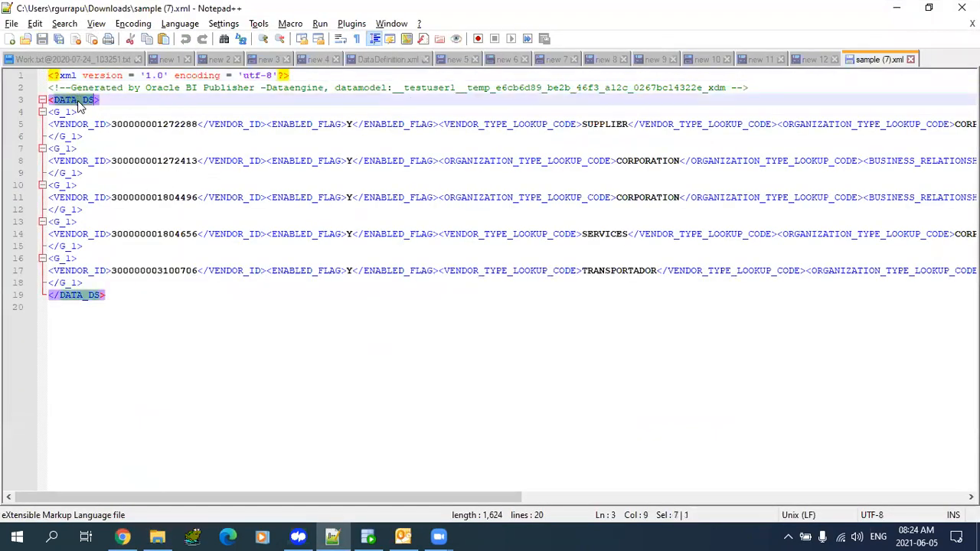
double_click(62, 113)
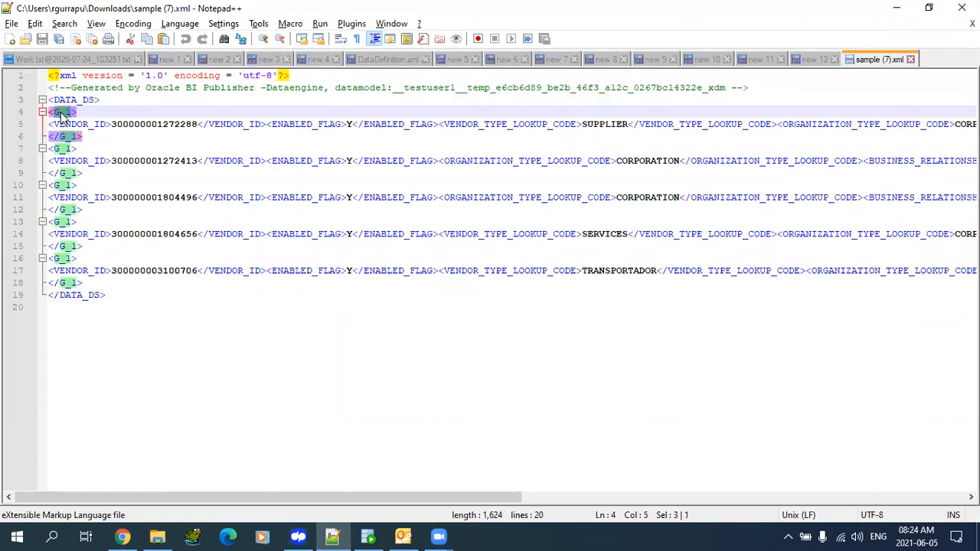
left_click_drag(50, 124, 90, 164)
left_click(90, 164)
left_click_drag(88, 198, 354, 201)
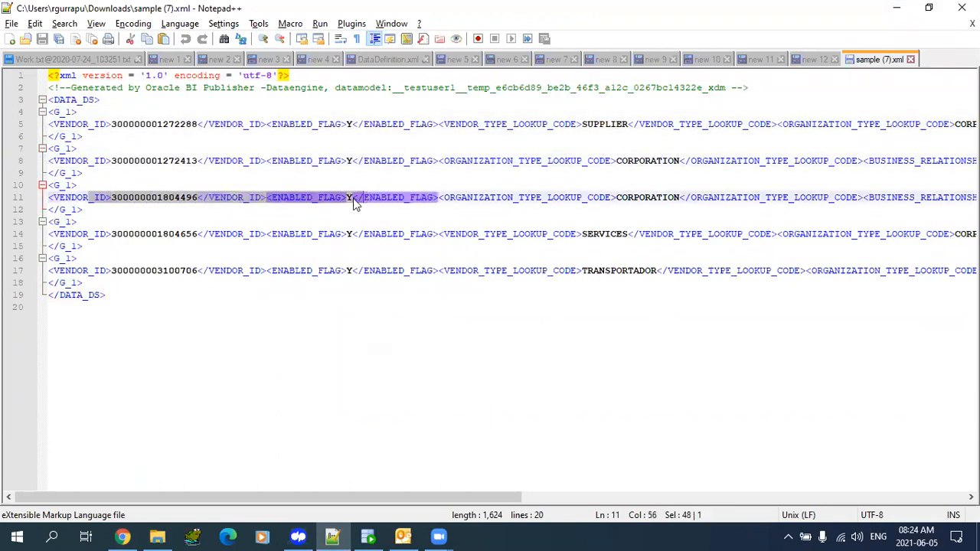
left_click_drag(83, 234, 220, 252)
left_click(155, 310)
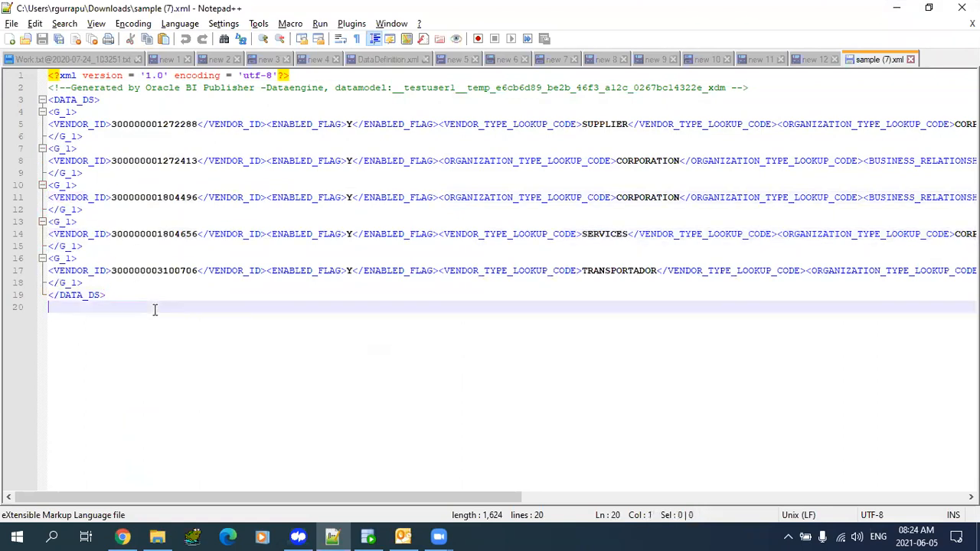
left_click_drag(155, 310, 49, 73)
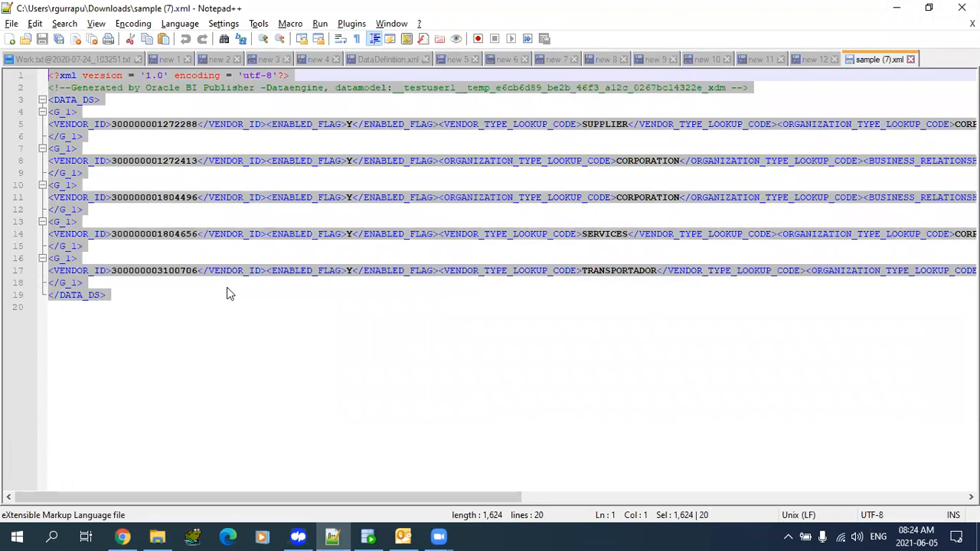
left_click(163, 303)
left_click_drag(163, 303, 2, 4)
left_click(315, 348)
left_click_drag(127, 311, 6, 8)
- Back in the data model, select the supplier data set and start saving it under Shared Folders
left_click(122, 536)
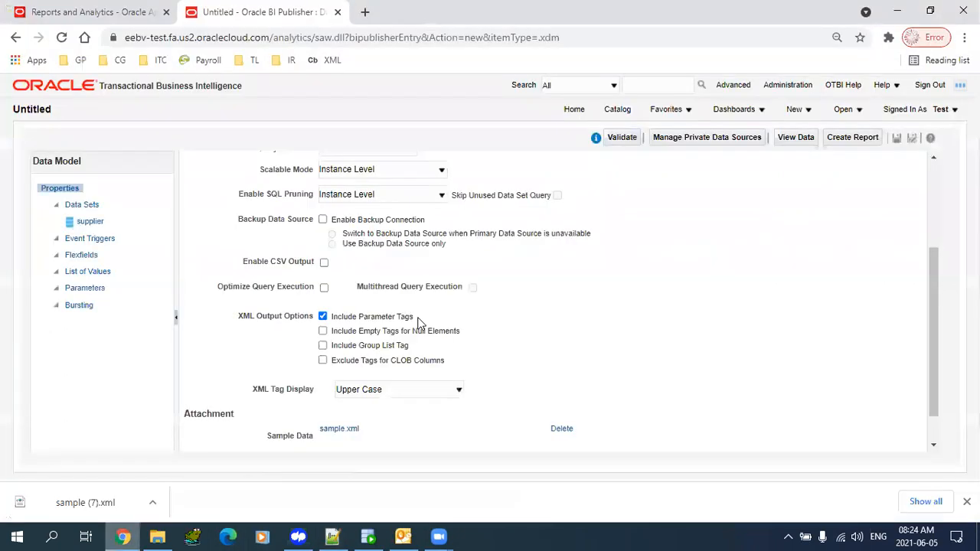
left_click_drag(937, 395, 953, 156)
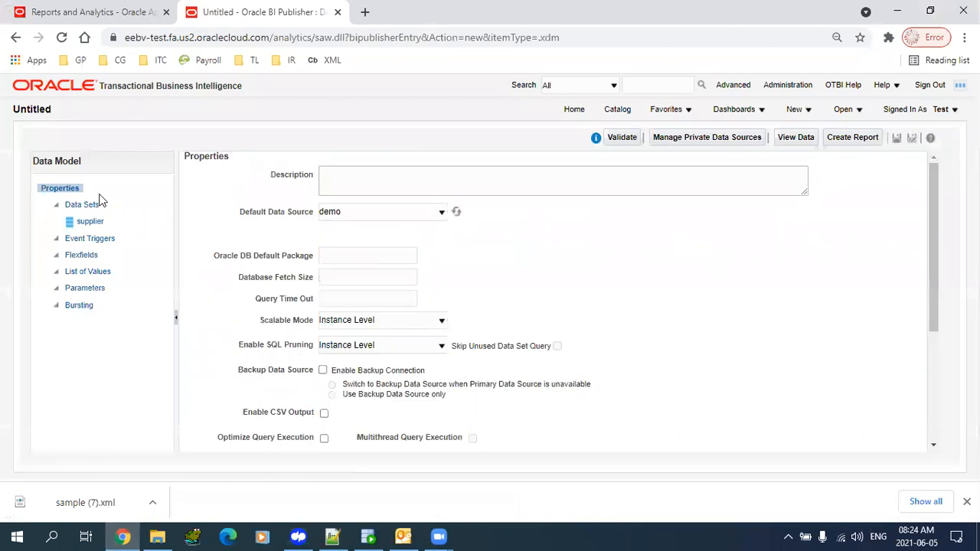
left_click(83, 224)
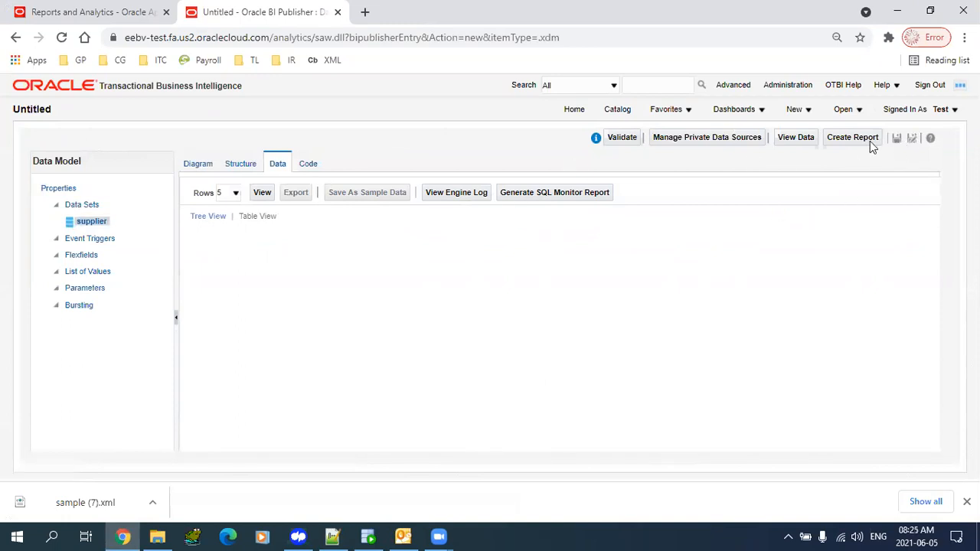
left_click(898, 140)
left_click(342, 199)
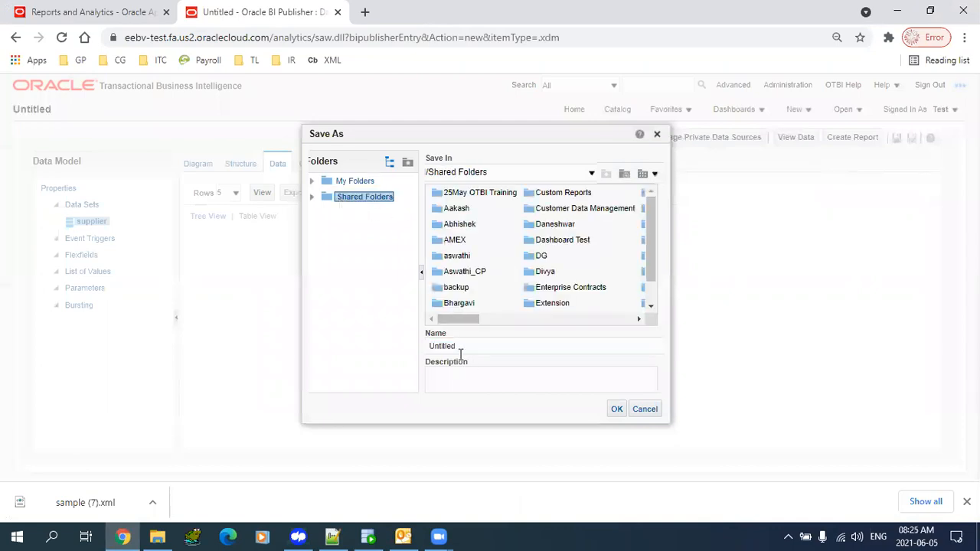
- Choose /Shared Folders/Custom Reports as the save location
left_click_drag(444, 320, 396, 334)
left_click_drag(457, 322, 466, 322)
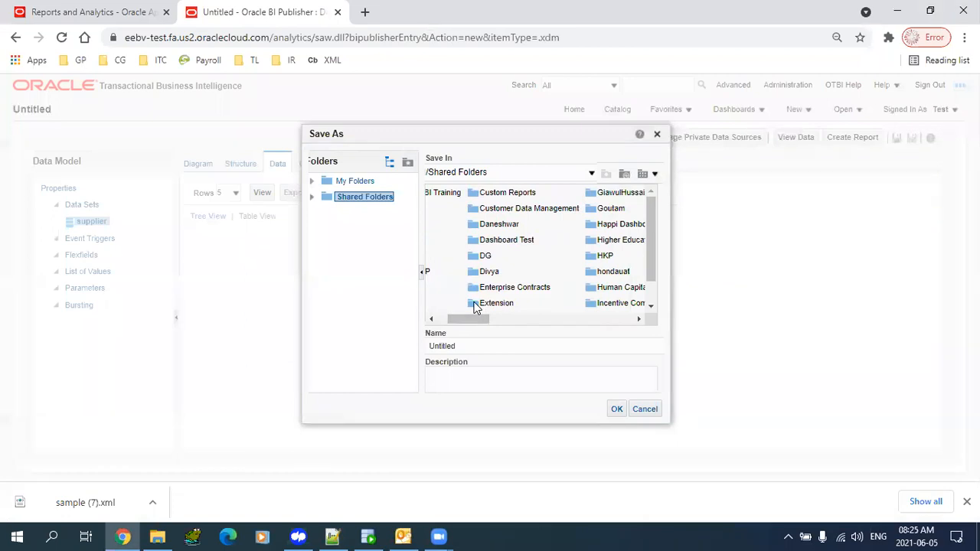
left_click(478, 223)
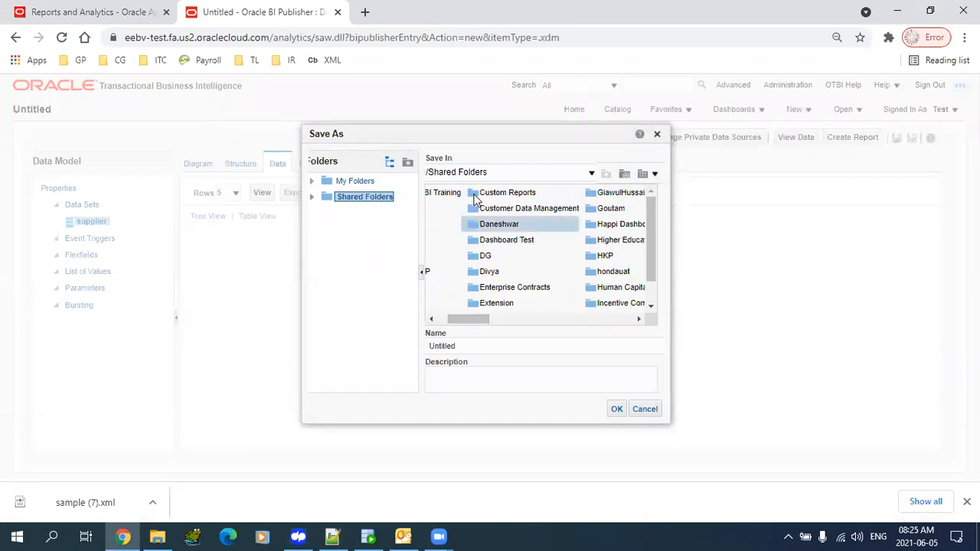
double_click(475, 197)
- Replace Untitled with the name TL1_Supplier_DM, save the data model, and go to the Catalog
left_click(491, 345)
double_click(491, 345)
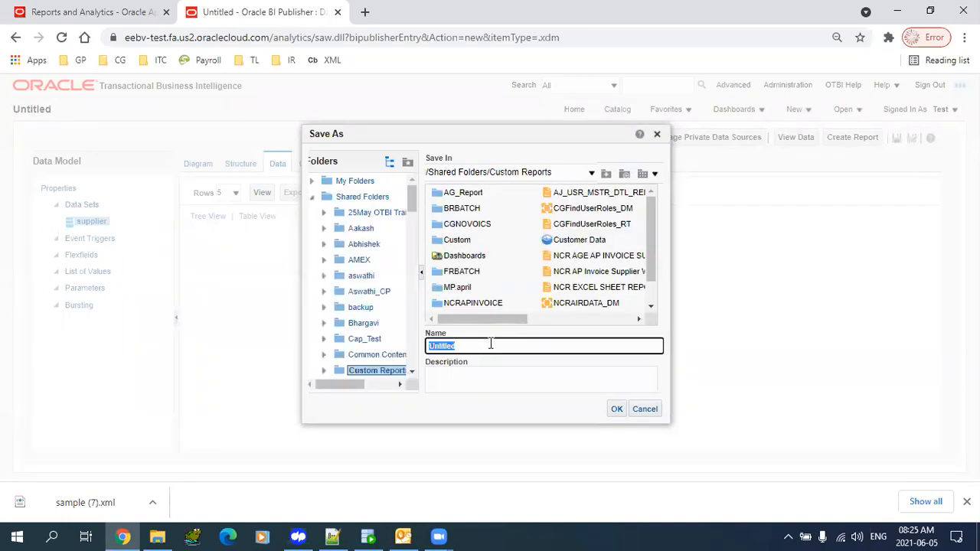
type("G")
key("BackSpace")
key("BackSpace")
type("XXXC")
key("BackSpace")
key("BackSpace")
type("CGP")
key("BackSpace")
key("BackSpace")
key("BackSpace")
key("BackSpace")
key("BackSpace")
type("TL1_SUpplie")
key("BackSpace")
key("BackSpace")
key("BackSpace")
key("BackSpace")
key("BackSpace")
key("BackSpace")
type("upplie_DMr")
left_click(616, 409)
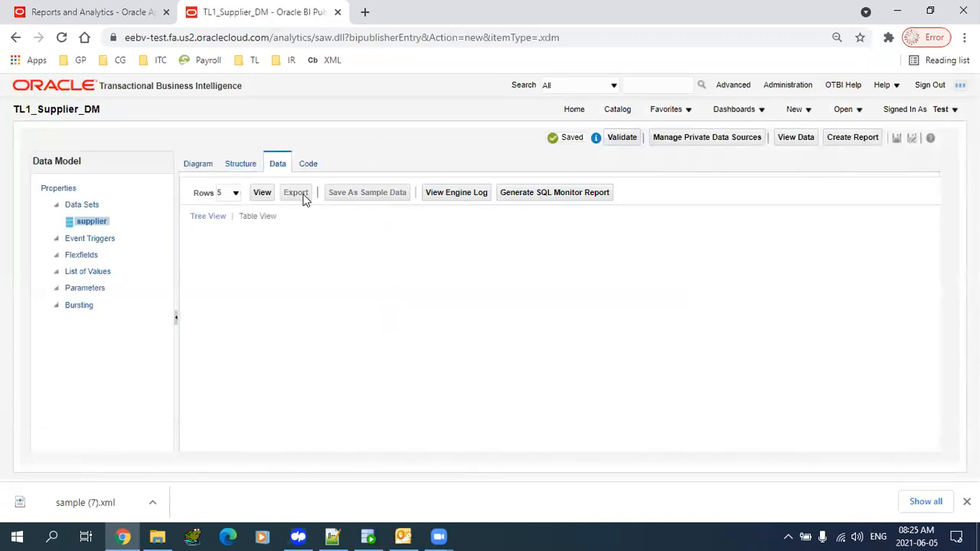
left_click(204, 166)
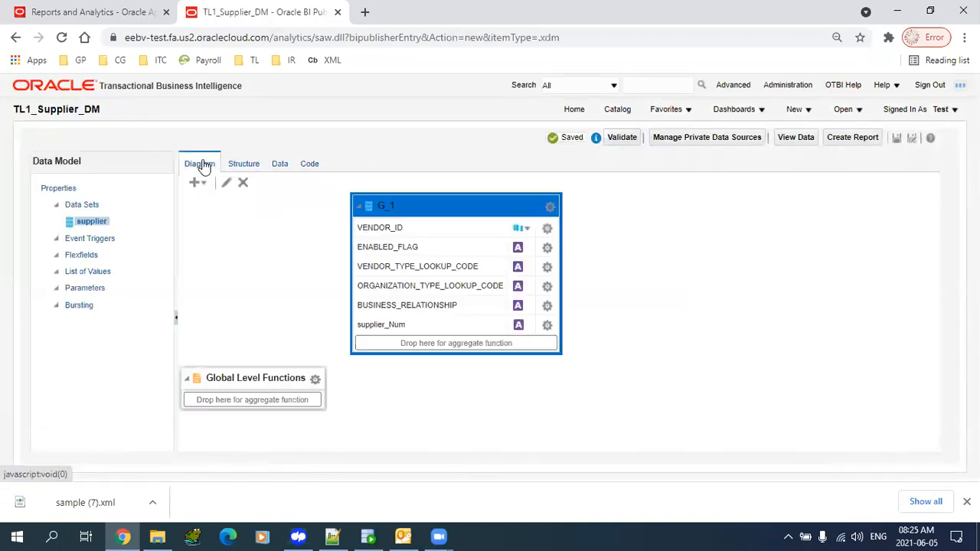
left_click(617, 109)
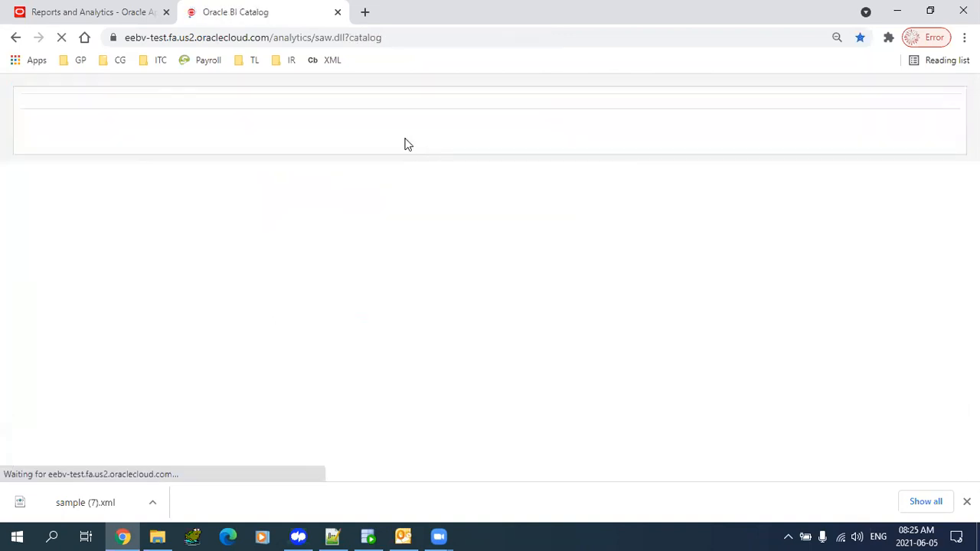
- Find and select TL1_Supplier_DM in the Custom Reports list, then dismiss the downloads bar
left_click(147, 317)
left_click(147, 317)
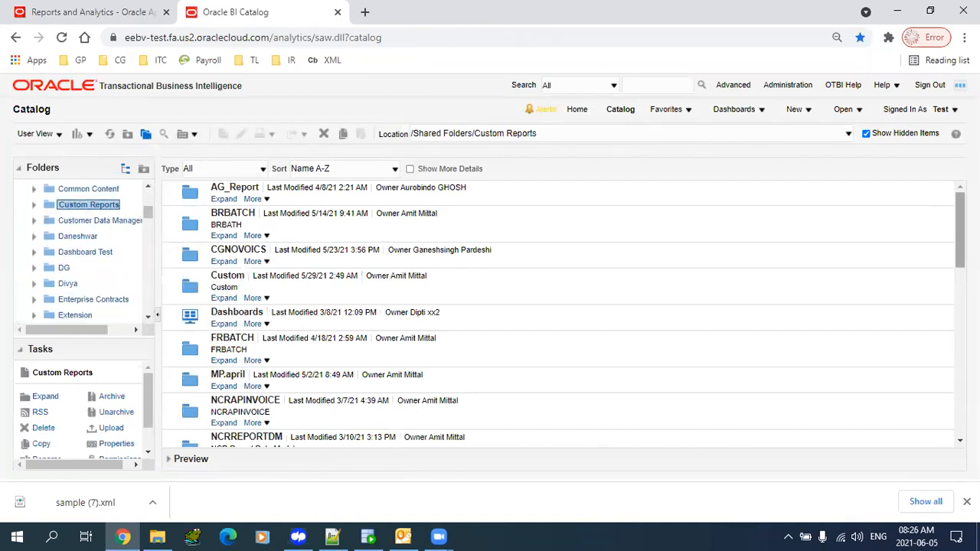
left_click_drag(960, 229, 947, 503)
left_click(322, 283)
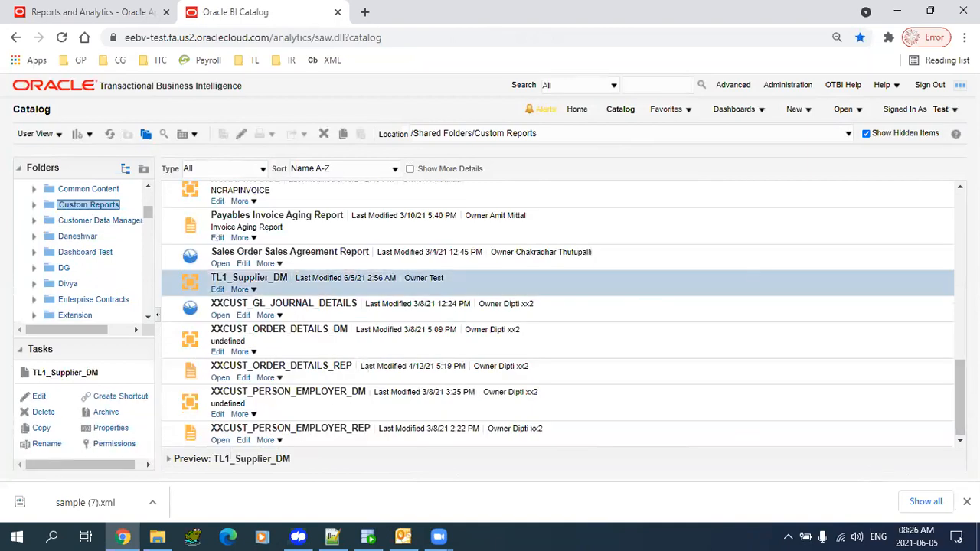
left_click(967, 502)
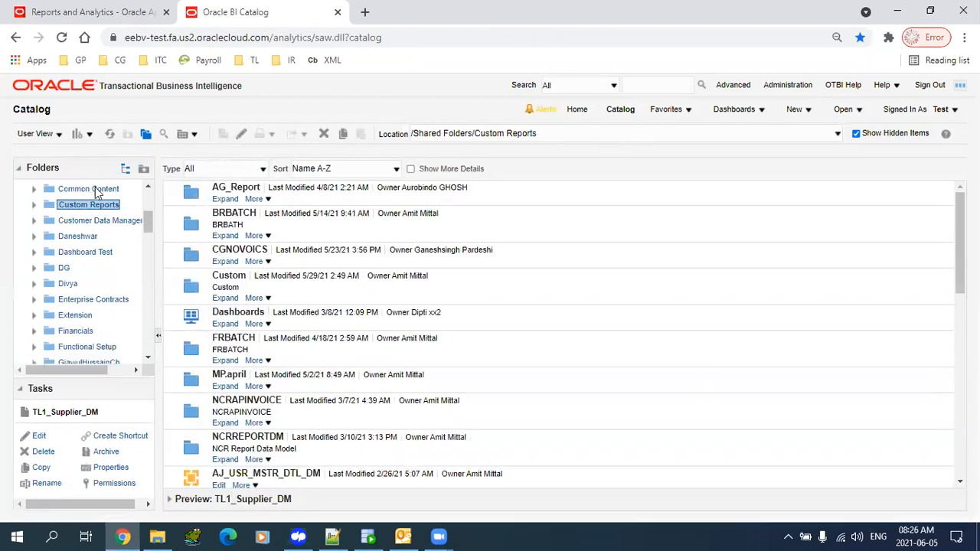
- Collapse Shared Folders in the tree and display its contents
left_click_drag(146, 225, 146, 203)
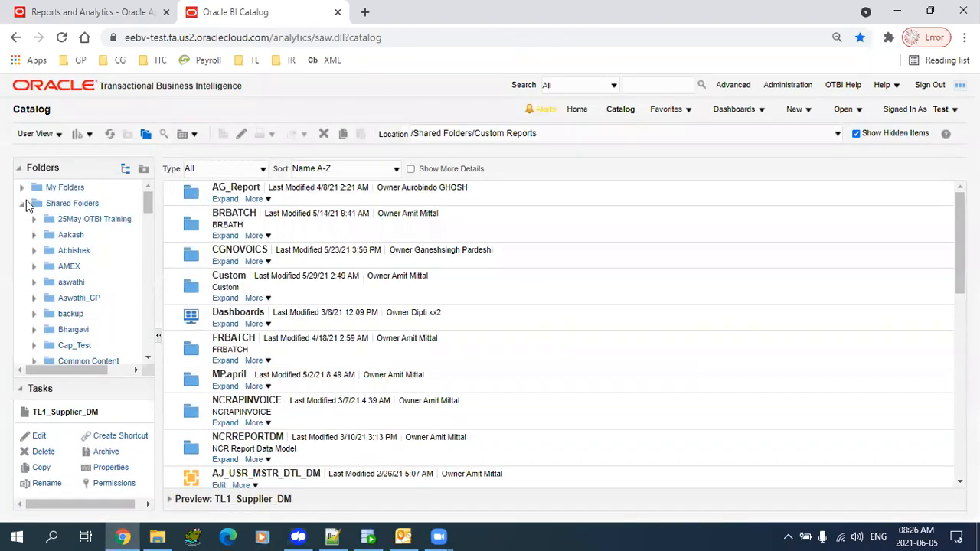
left_click(22, 204)
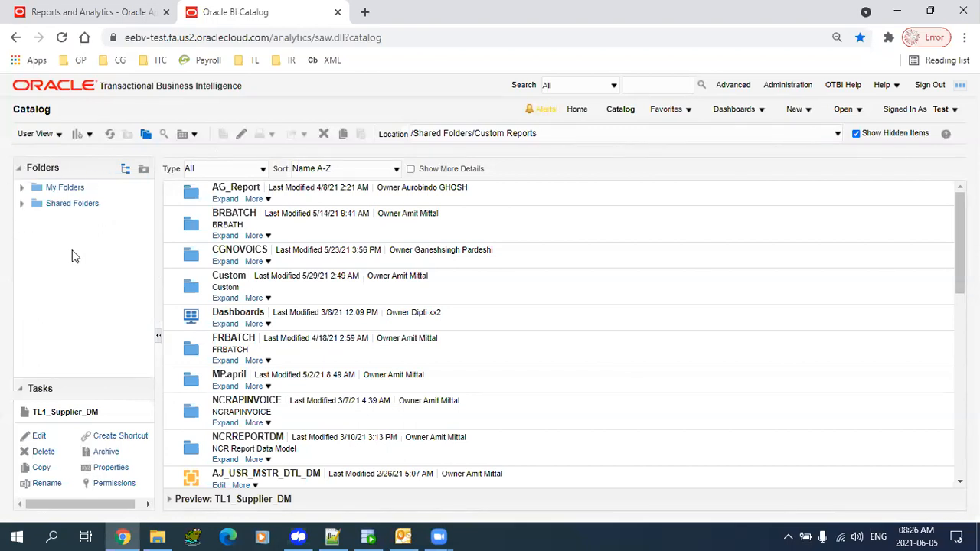
left_click(42, 208)
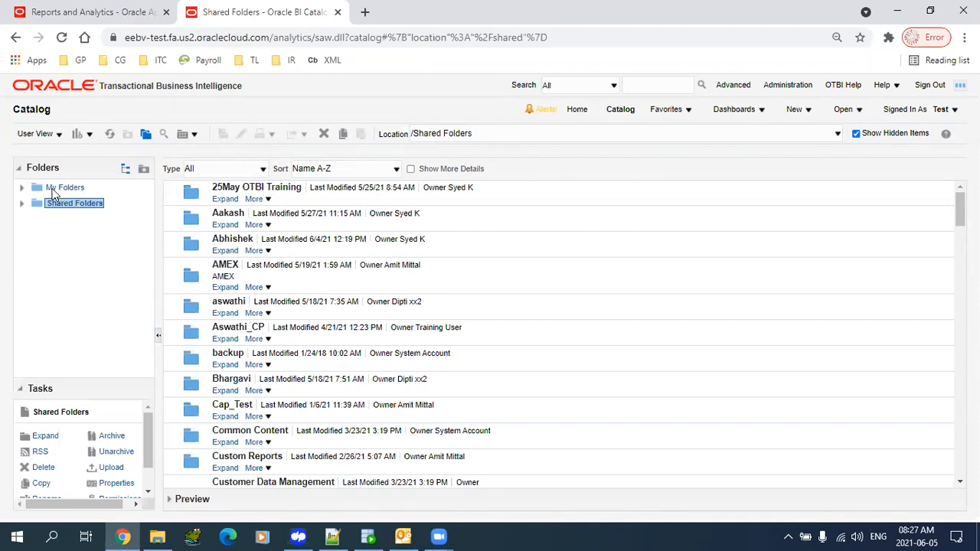
- Browse My Folders, then expand Shared Folders and open its Custom Reports folder
left_click(55, 191)
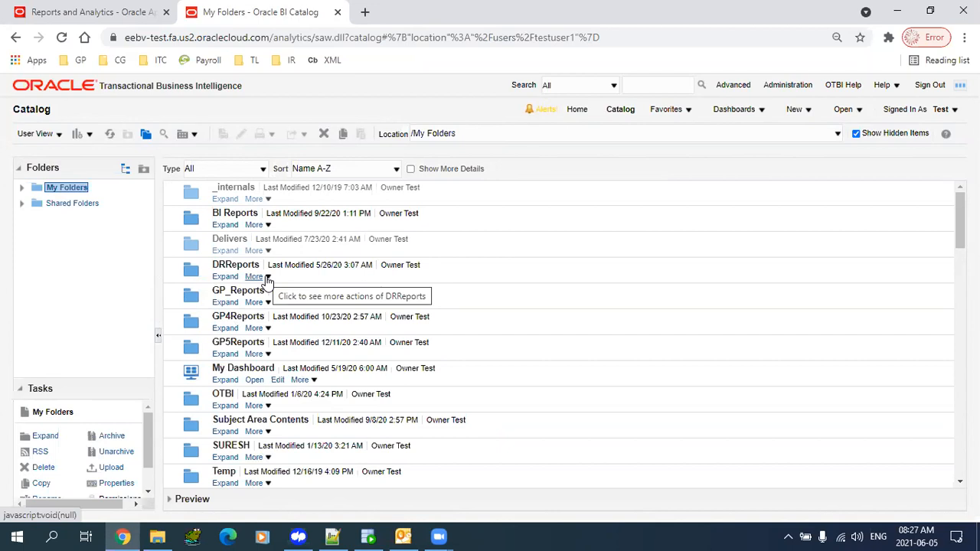
left_click(49, 205)
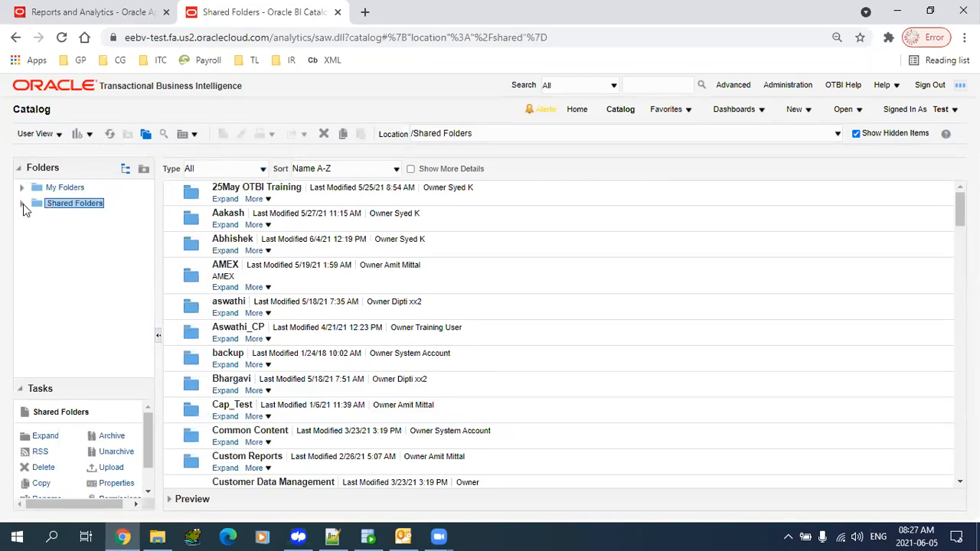
left_click(23, 203)
left_click_drag(150, 200, 151, 215)
left_click(47, 254)
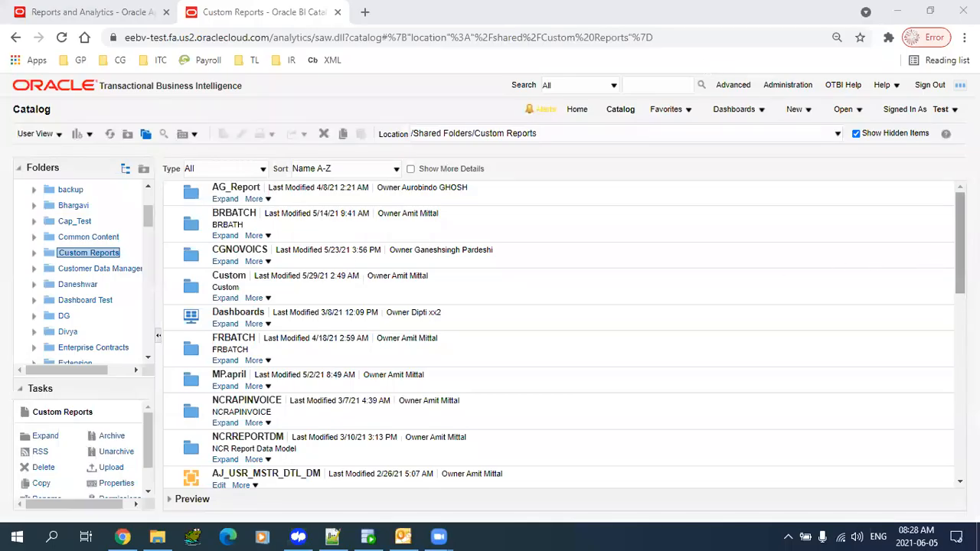
- Reopen Custom Reports from the Shared Folders tree
left_click(960, 244)
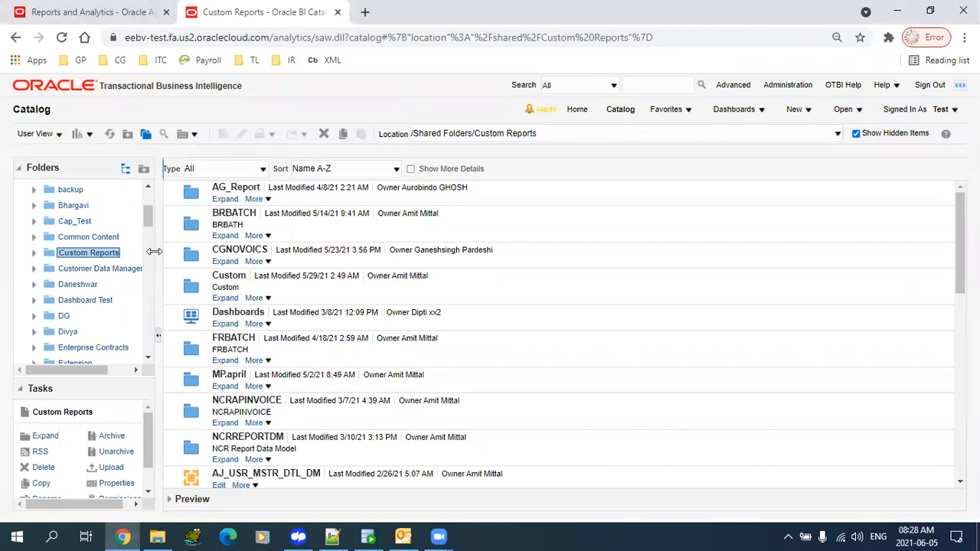
left_click_drag(148, 217, 150, 197)
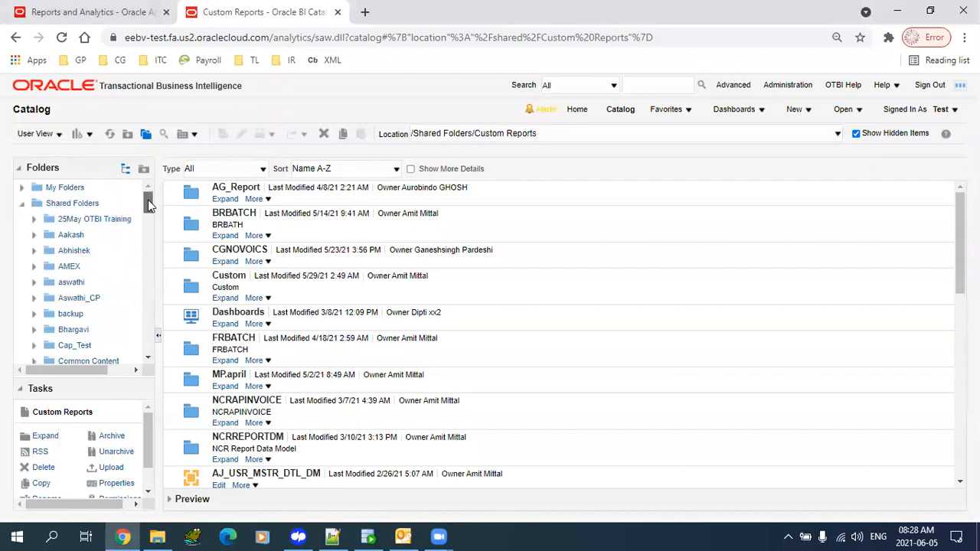
left_click(80, 206)
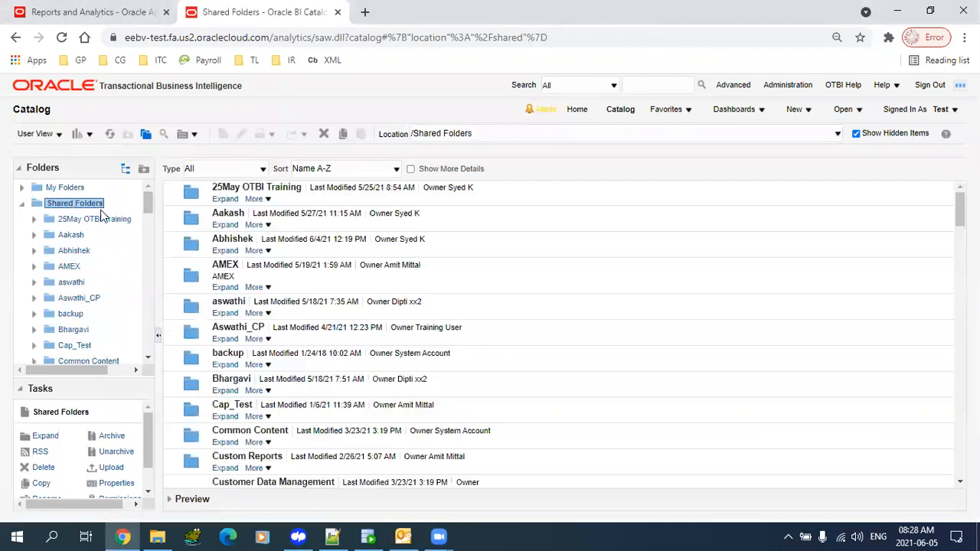
left_click_drag(151, 201, 151, 216)
left_click(55, 263)
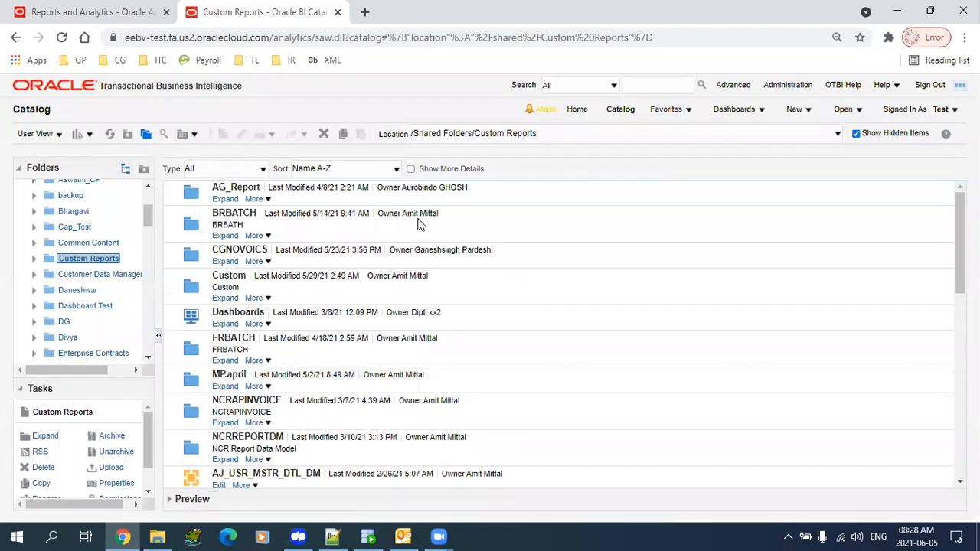
- Browse the aswathi and Common Content folders under Shared Folders
double_click(154, 41)
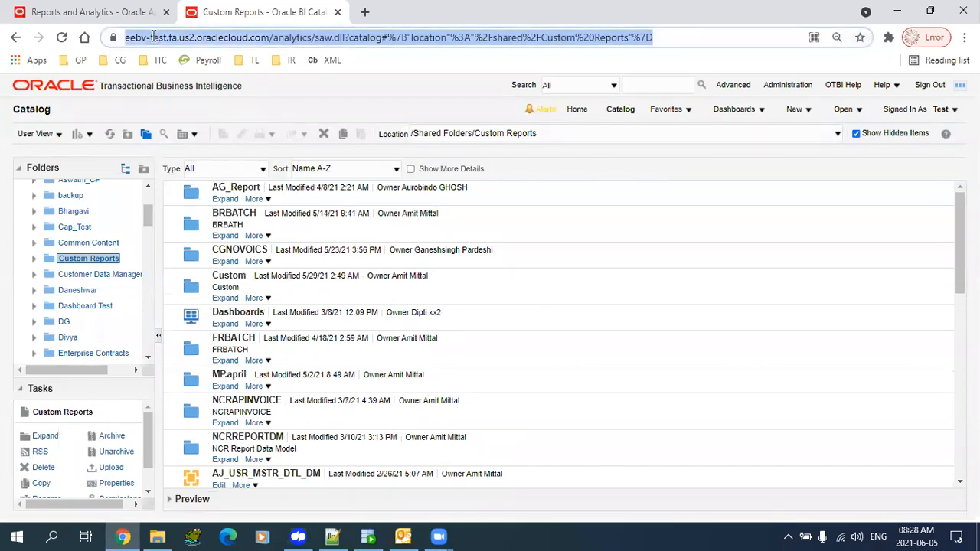
left_click_drag(146, 214, 148, 185)
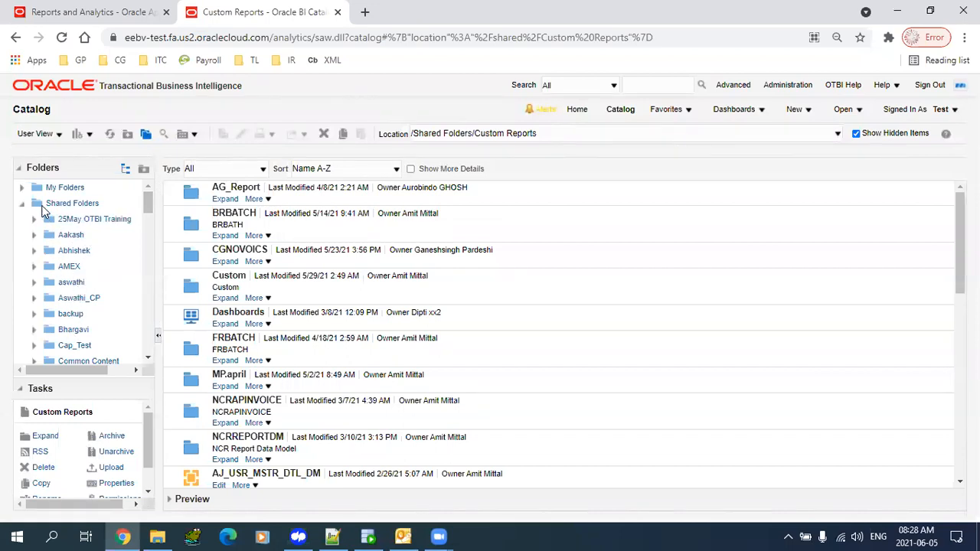
left_click(51, 204)
left_click(66, 267)
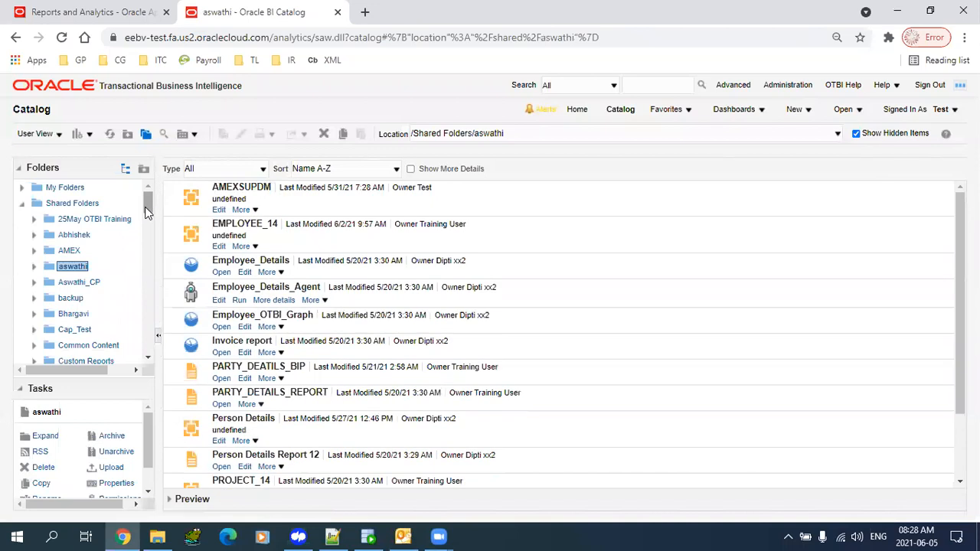
scroll(148, 213, "down", 5)
scroll(150, 215, "up", 5)
scroll(150, 214, "down", 3)
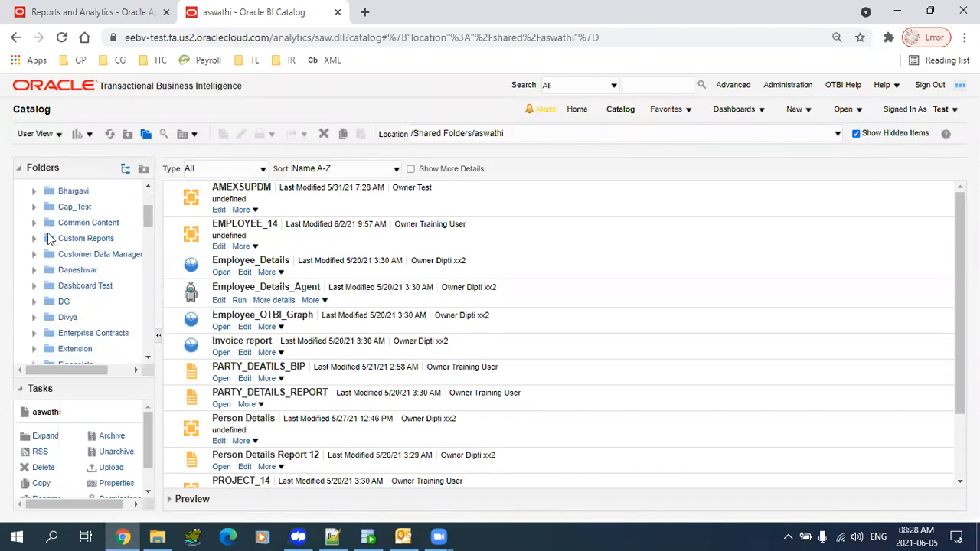
left_click(48, 226)
- Look through Projects, Procurement, Public Sector and Financials, then return to Custom Reports
left_click_drag(146, 227, 150, 273)
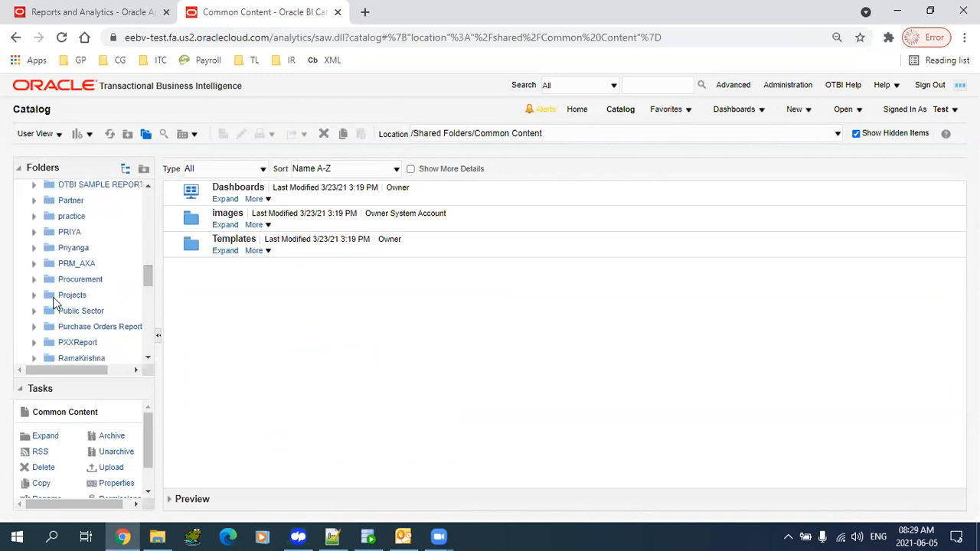
left_click(54, 298)
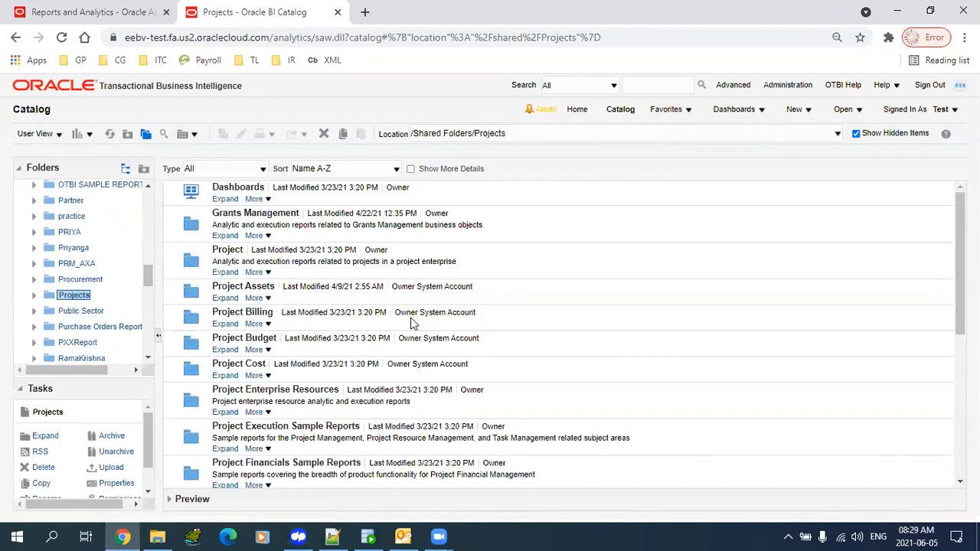
left_click(47, 280)
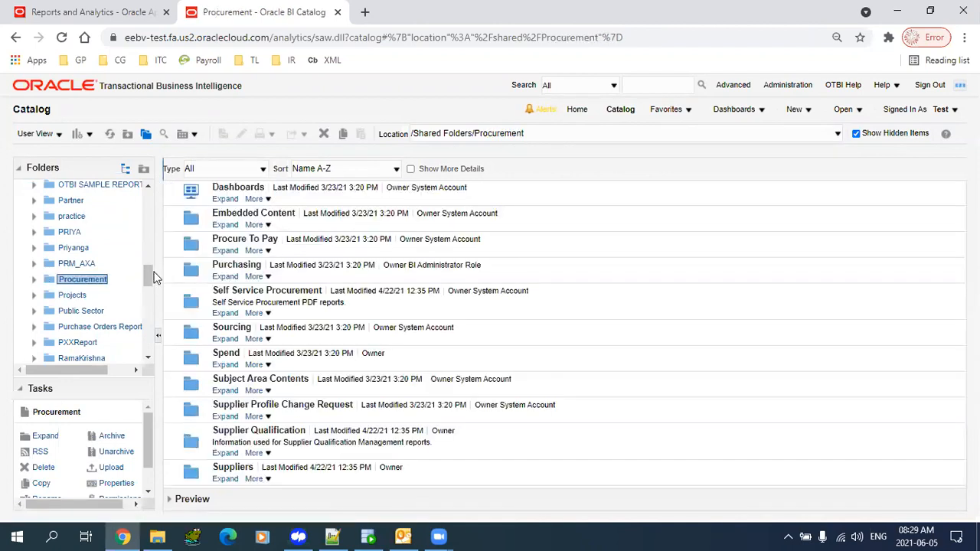
left_click(51, 312)
left_click_drag(147, 273, 146, 230)
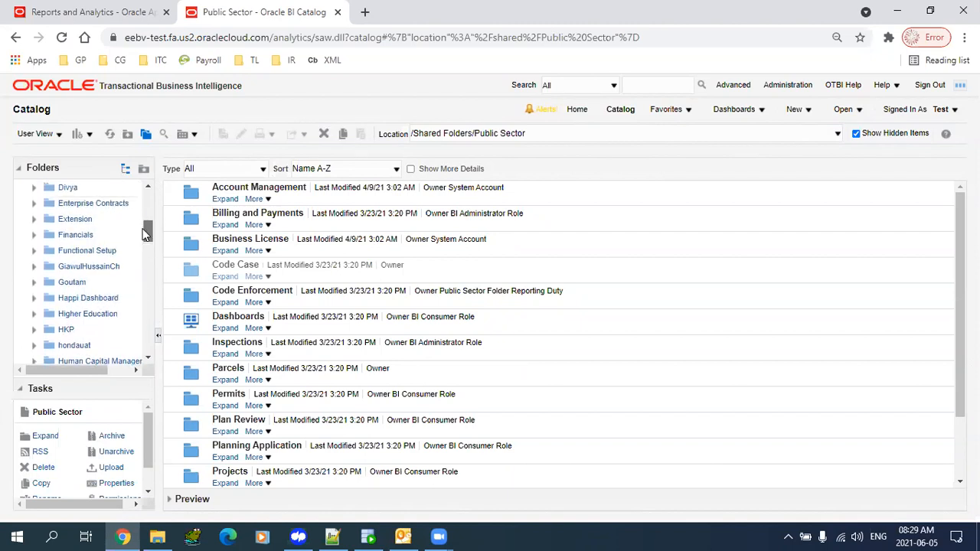
left_click(54, 236)
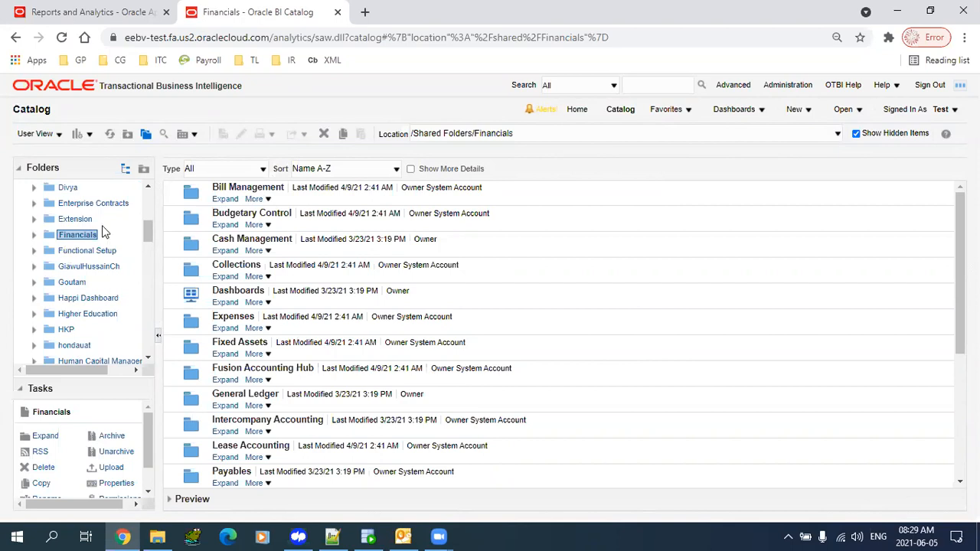
mouse_move(147, 235)
left_mouse_down()
mouse_move(146, 202)
mouse_move(146, 219)
left_mouse_up()
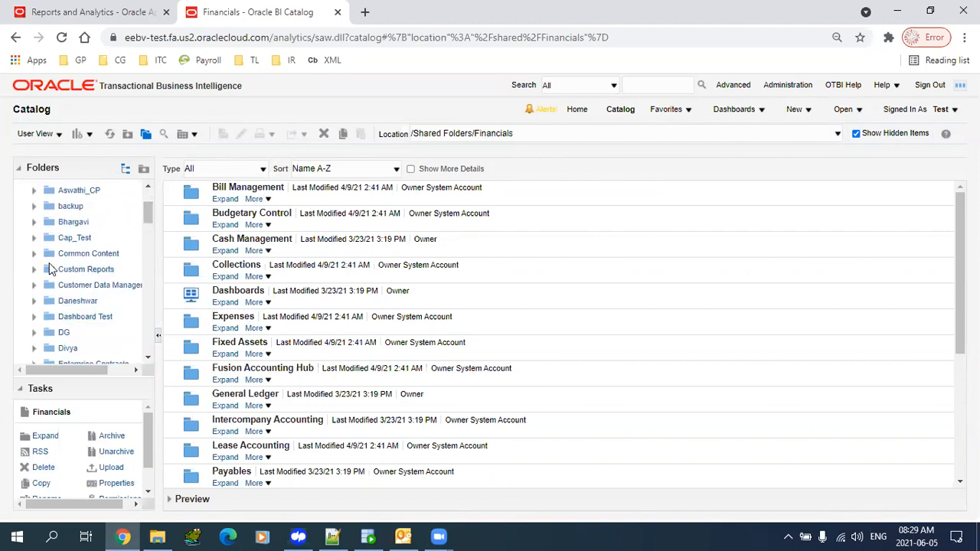
left_click(47, 274)
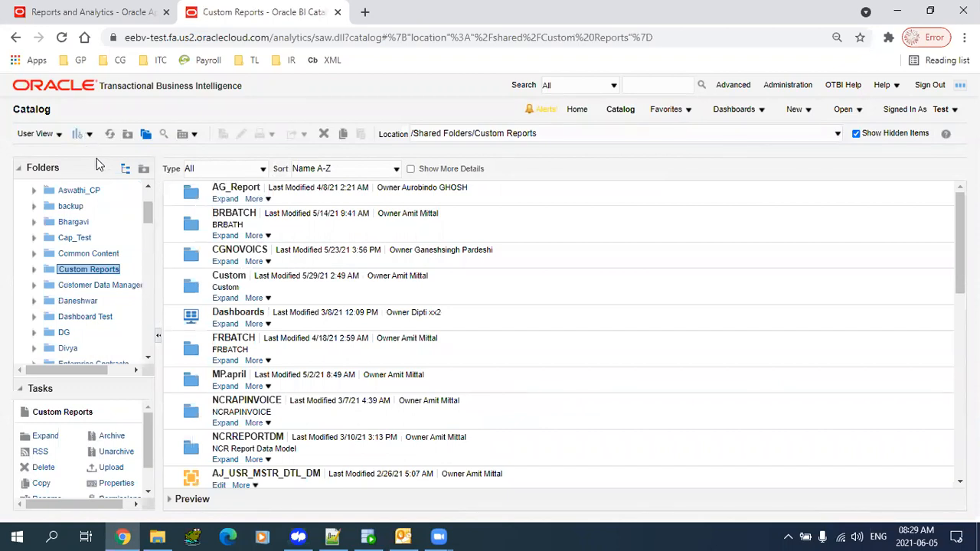
- Scroll the Custom Reports items and select the TL1_Supplier_DM data model
left_click(90, 135)
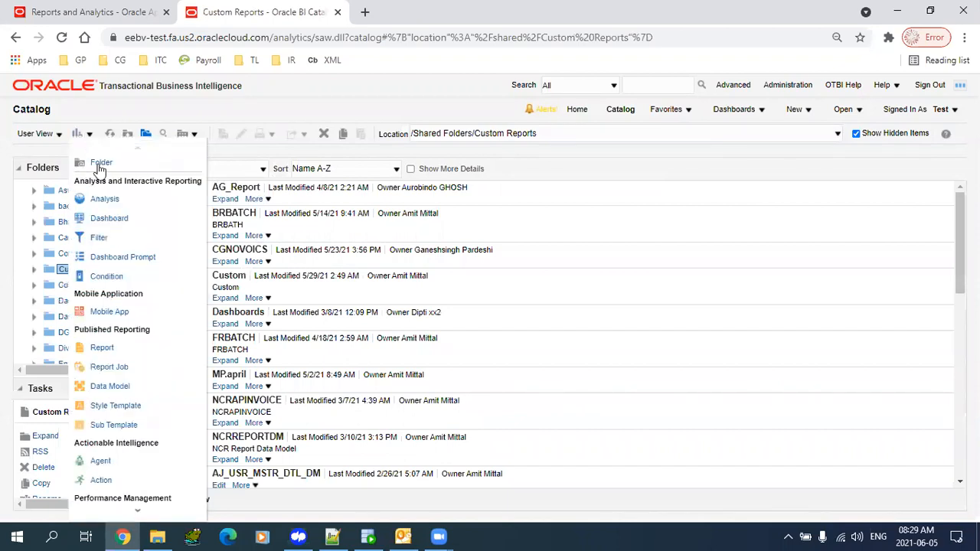
left_click(407, 107)
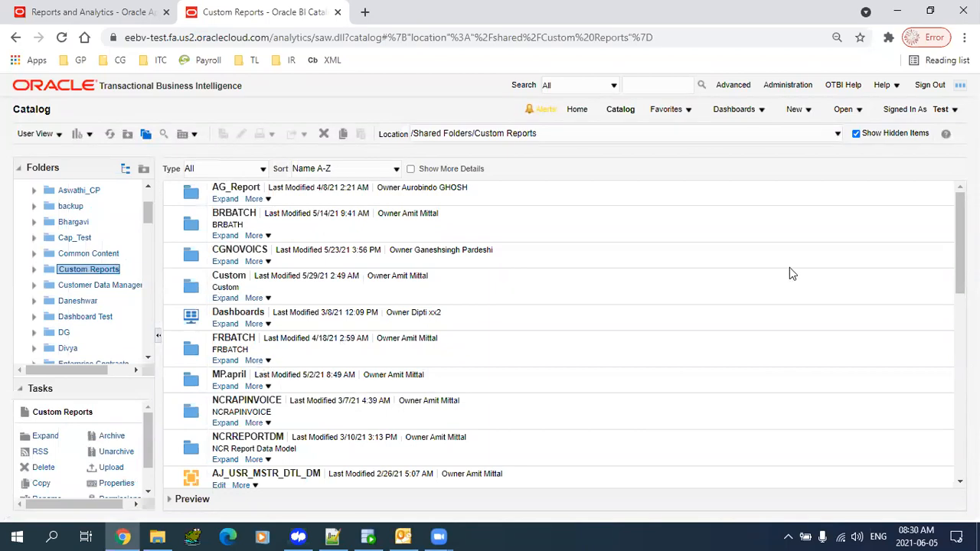
scroll(950, 416, "down", 10)
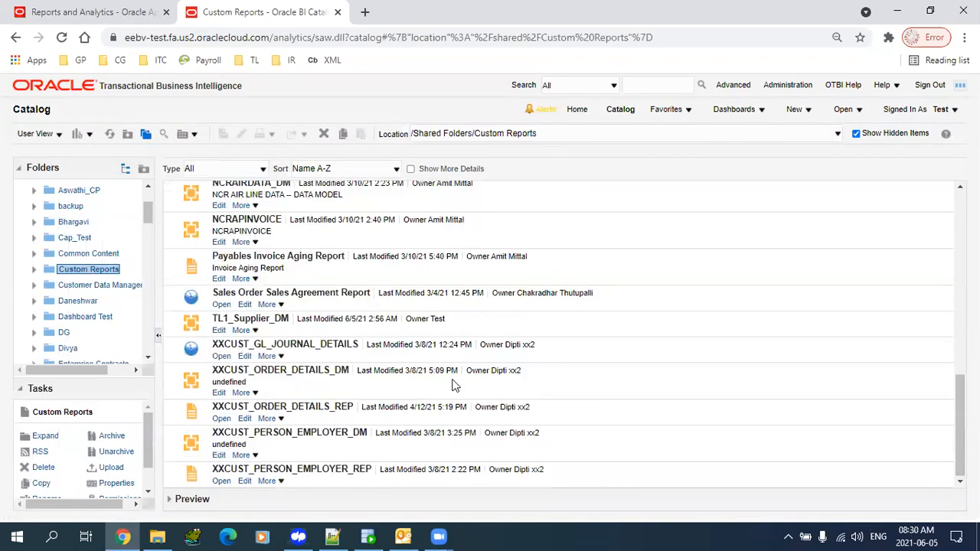
left_click(416, 331)
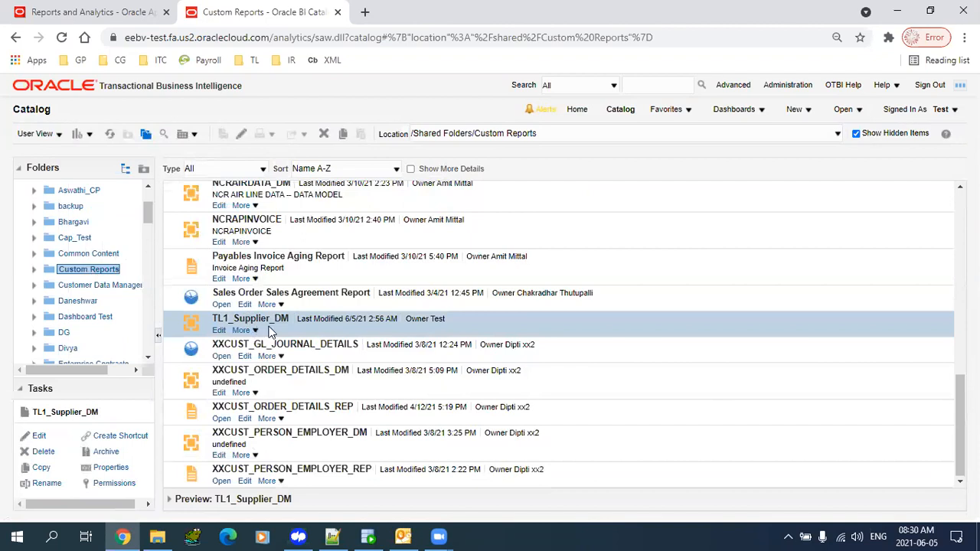
- Edit TL1_Supplier_DM and view the supplier data set's sample rows as a table
left_click(219, 331)
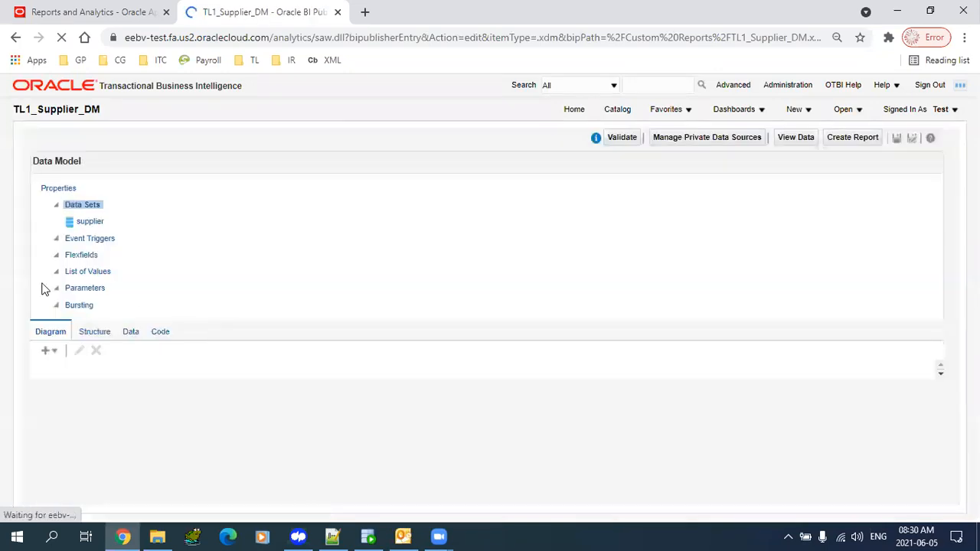
left_click(86, 222)
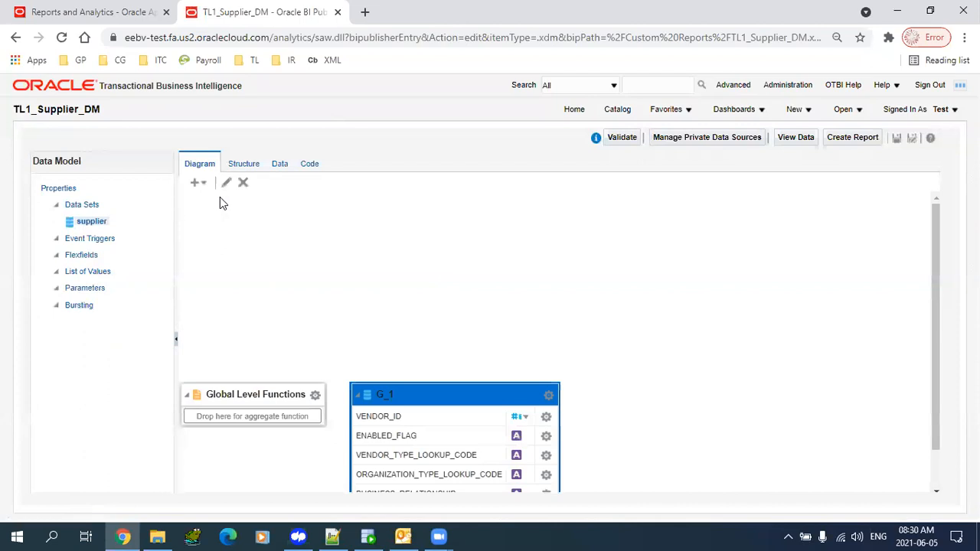
left_click(281, 164)
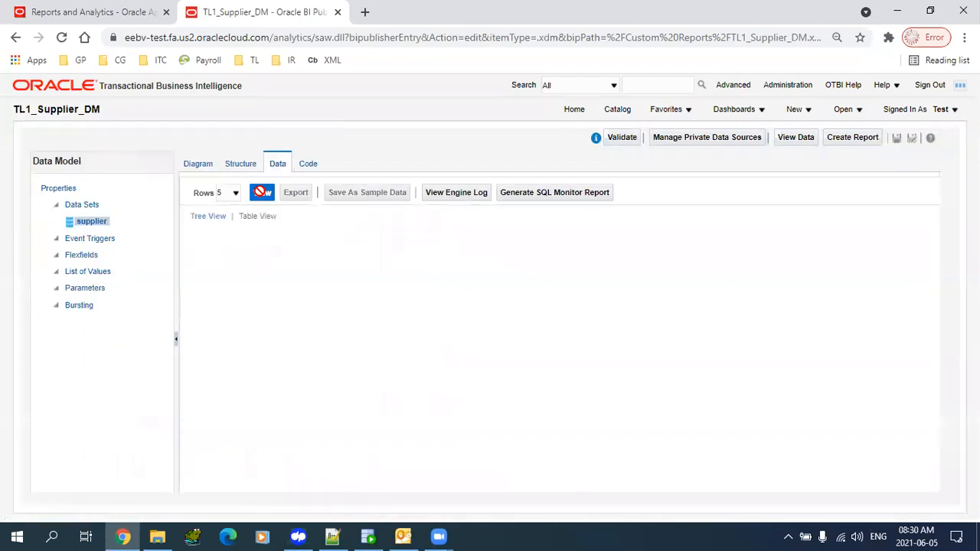
left_click(262, 192)
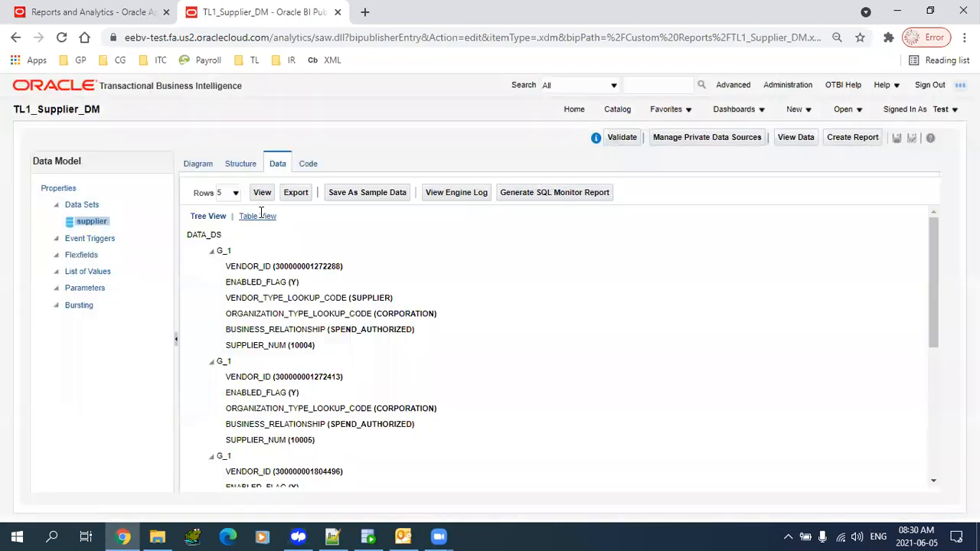
left_click(258, 216)
- Return to the Diagram and move the G_1 box up to show all six columns
left_click(199, 164)
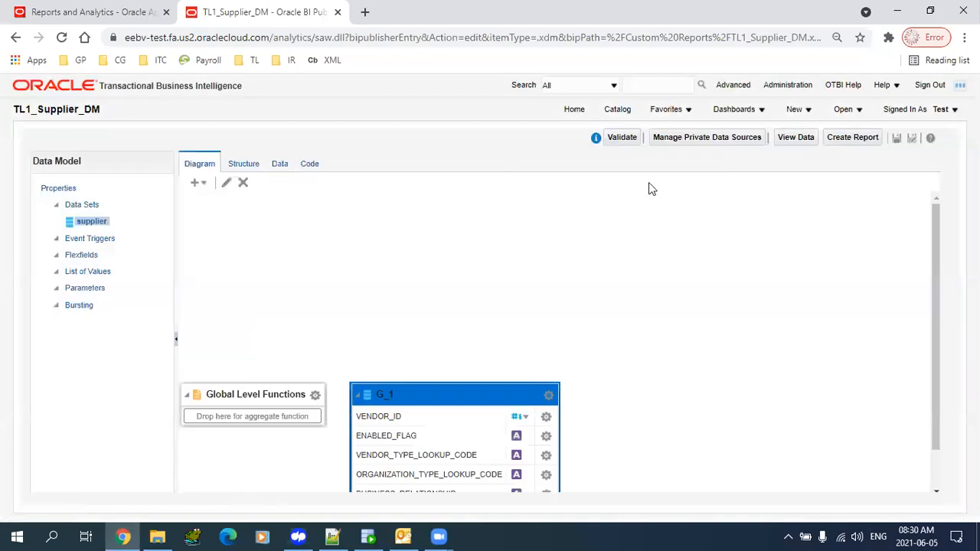
left_click(280, 169)
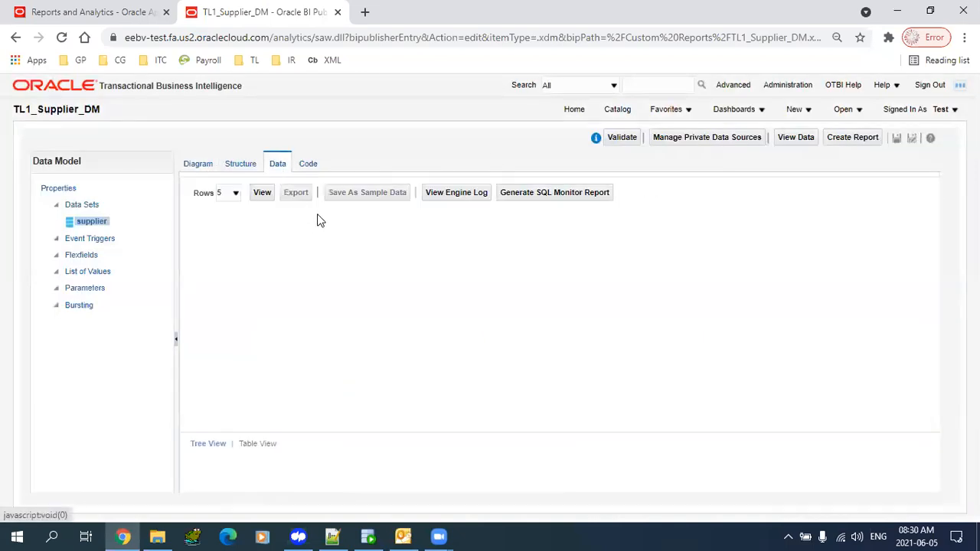
left_click(200, 166)
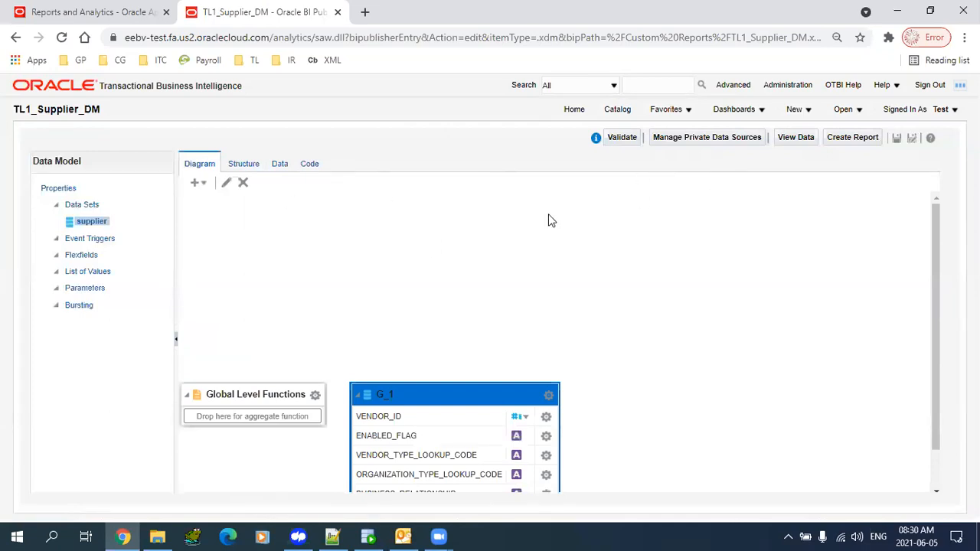
left_click_drag(449, 393, 460, 233)
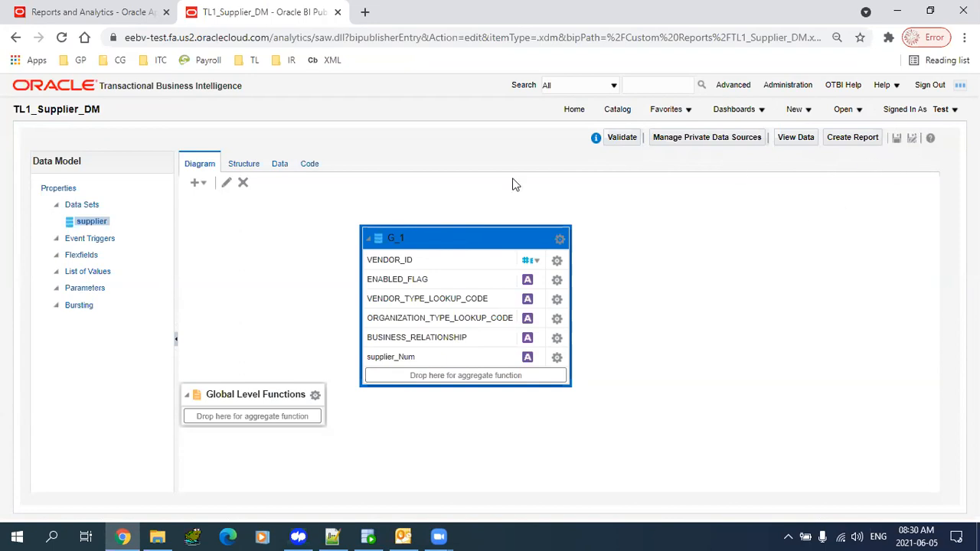
- Start a Guide Me report from TL1_Supplier_DM and move past data selection
left_click(852, 143)
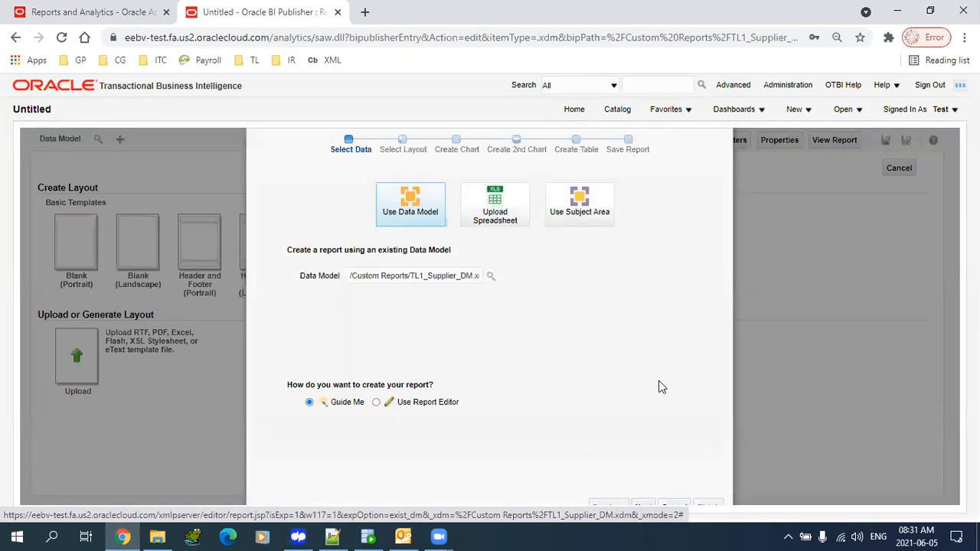
left_click(644, 507)
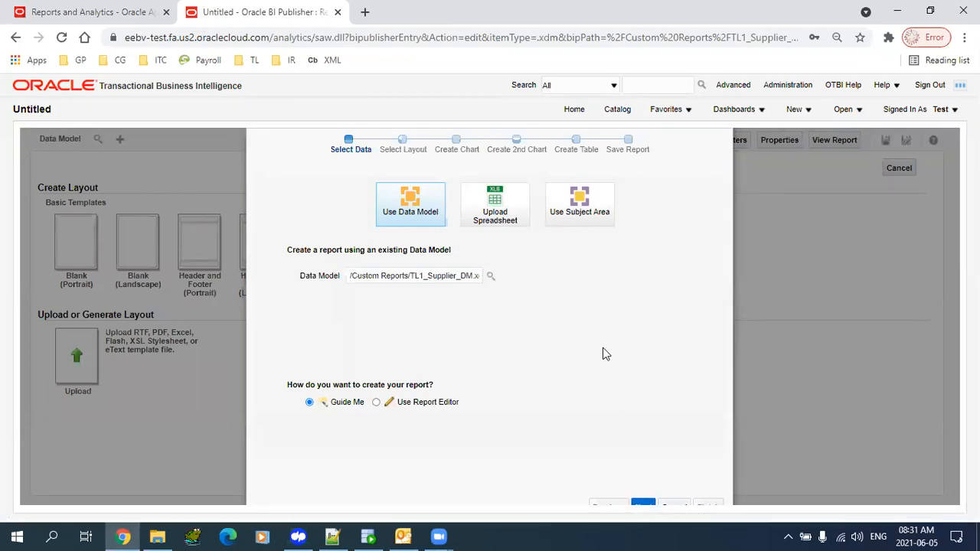
left_click(965, 37)
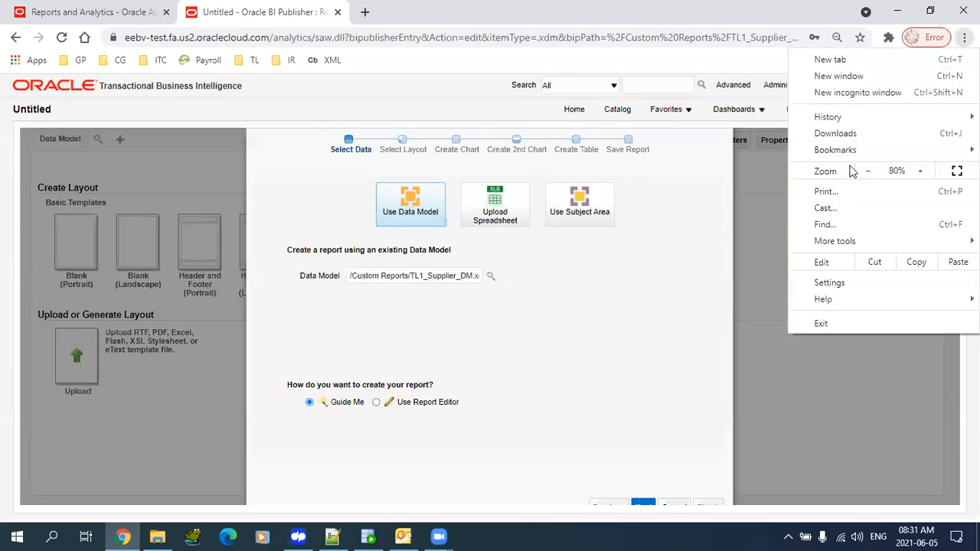
left_click(642, 280)
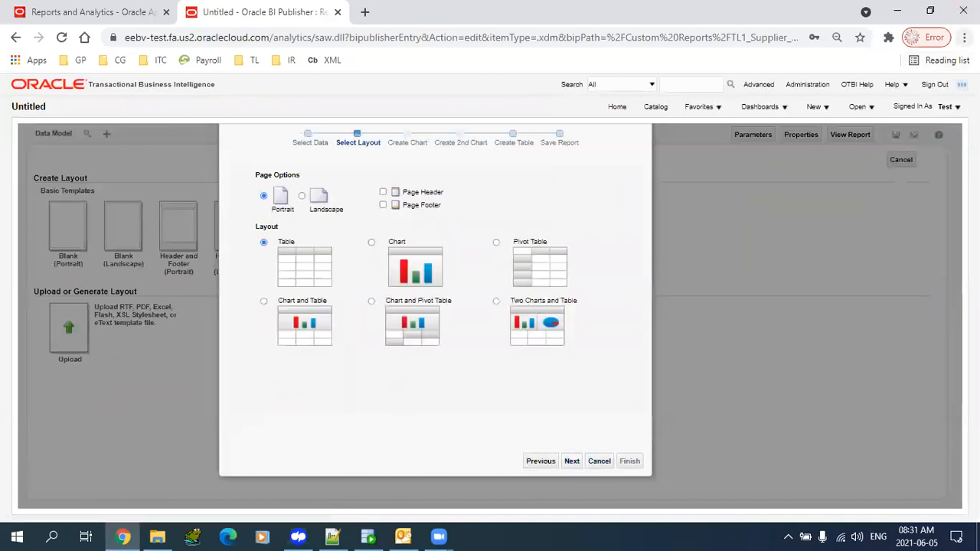
- Enlarge the browser page zoom and continue with the Portrait Table layout
left_click(964, 37)
left_click(927, 171)
left_click(625, 204)
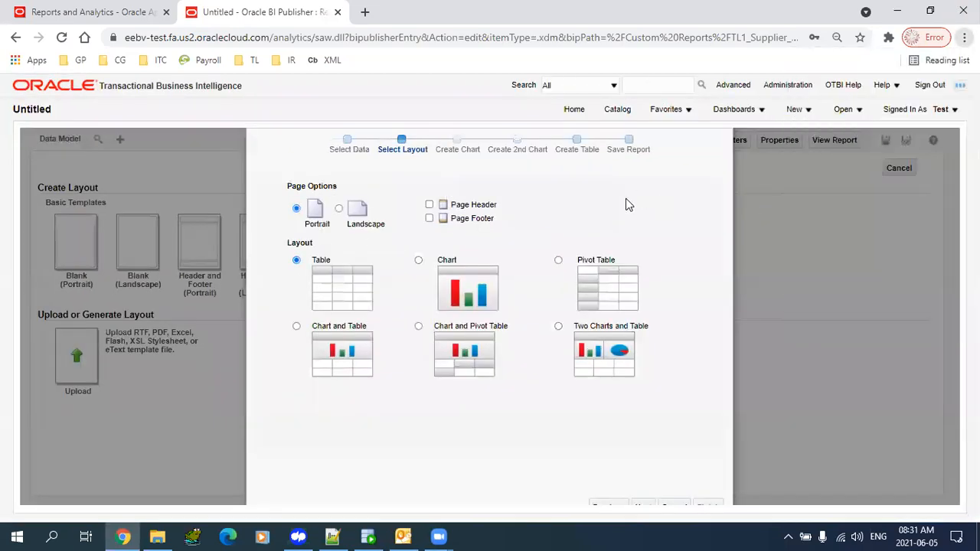
left_click(641, 503)
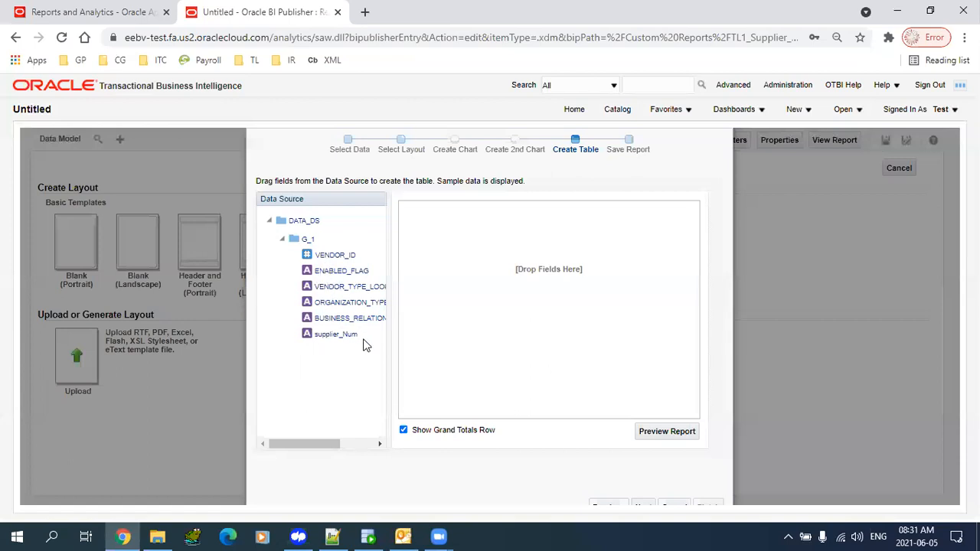
- Add supplier_Num, VENDOR_TYPE, ORGANIZATION_TYPE, BUSINESS_RELATIONSHIP, ENABLED_FLAG and VENDOR_ID columns to the table
left_click_drag(344, 338, 435, 239)
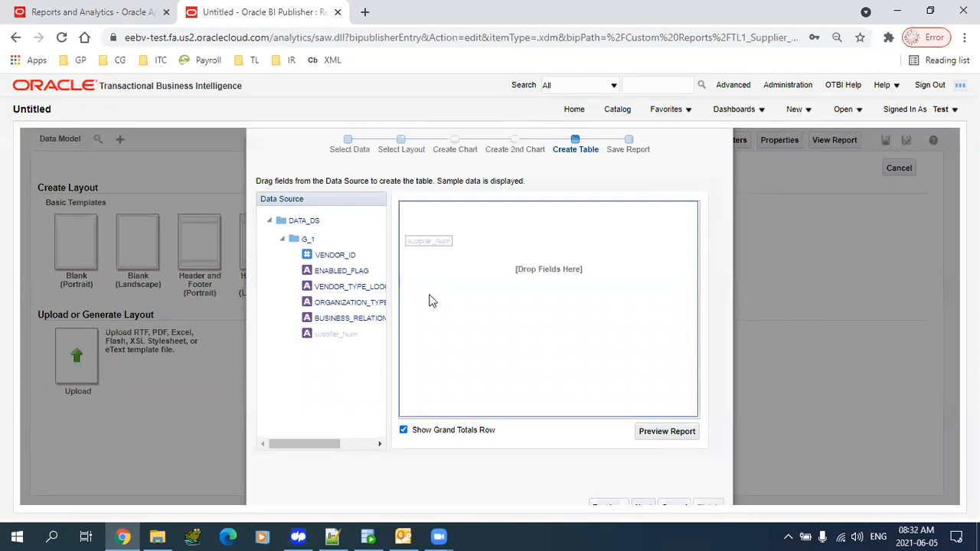
left_click_drag(429, 301, 430, 301)
left_click_drag(332, 284, 513, 262)
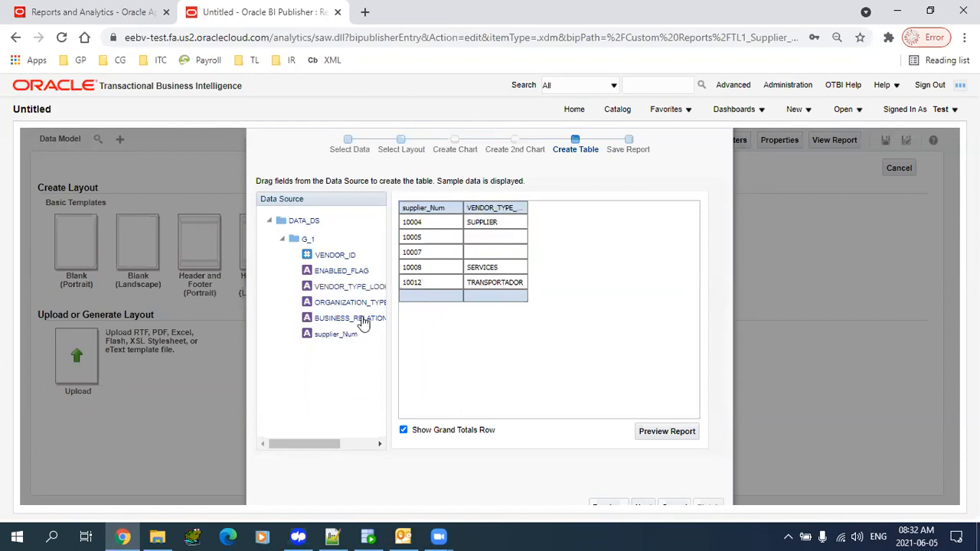
left_click_drag(350, 302, 678, 238)
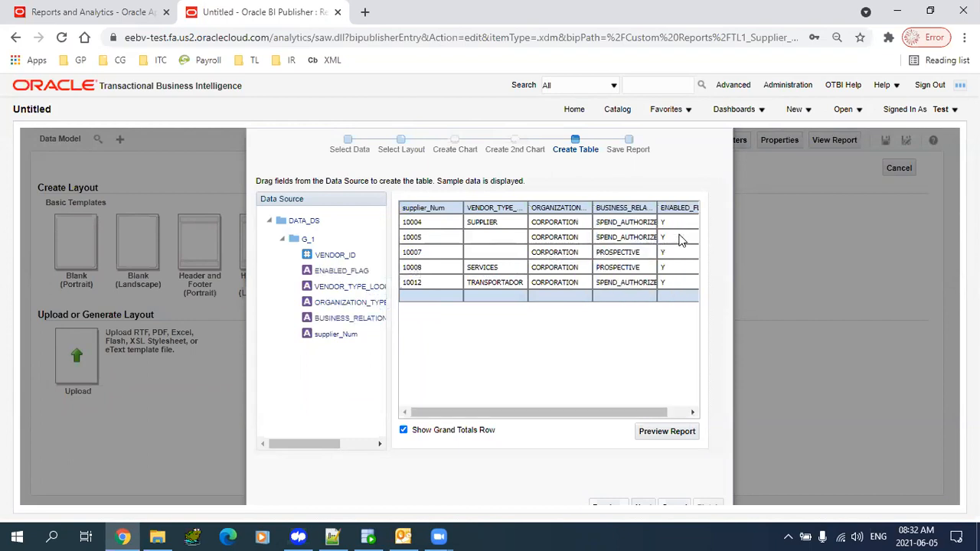
left_click_drag(334, 255, 450, 255)
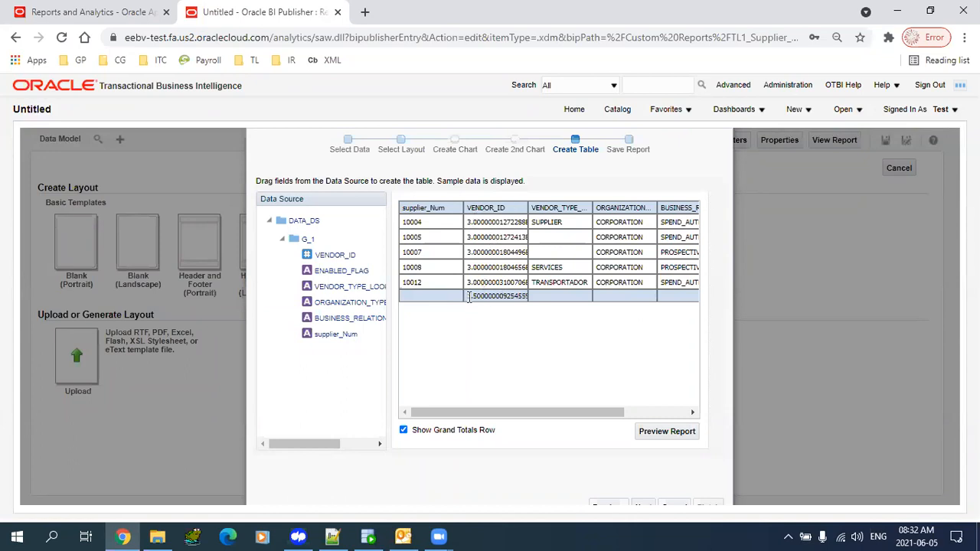
- Remove the grand totals row and complete the table step
left_click_drag(472, 298, 535, 322)
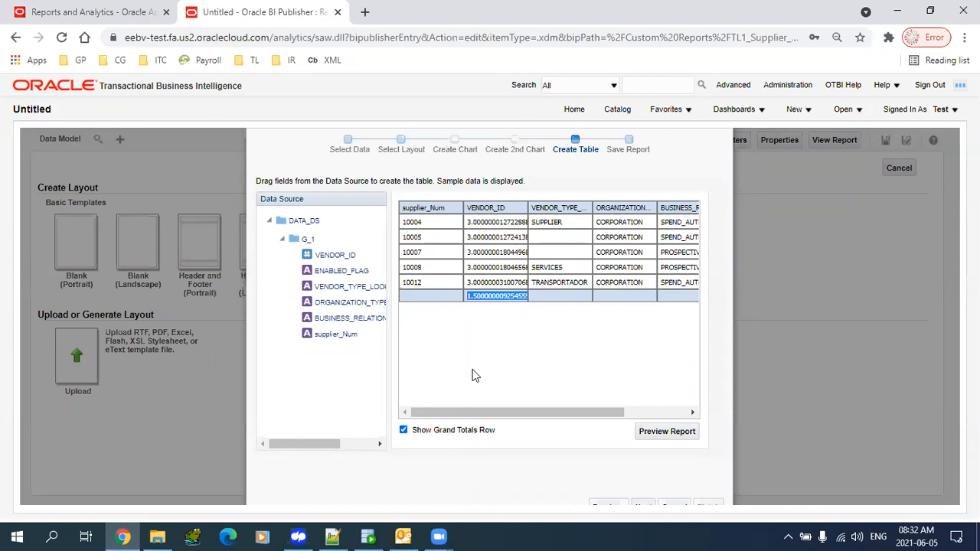
left_click(403, 430)
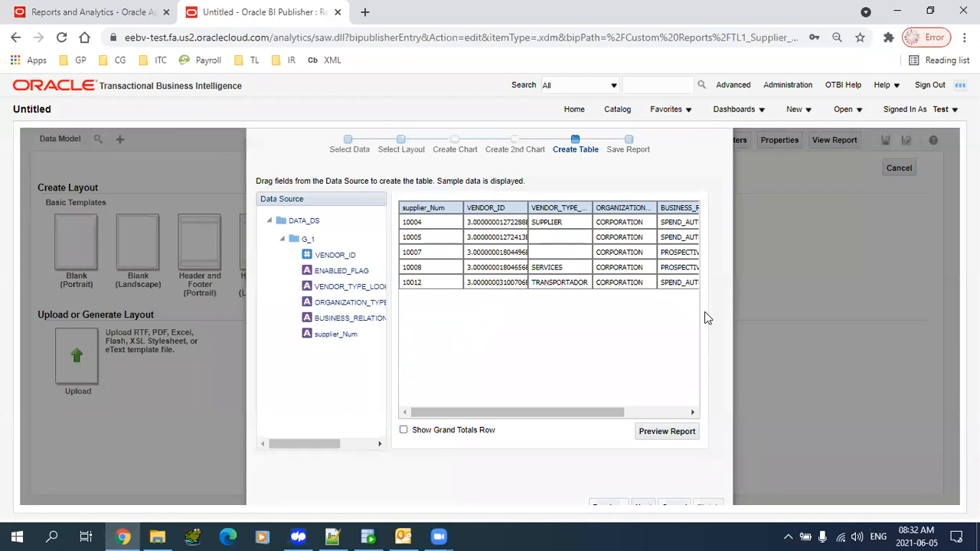
left_click(644, 503)
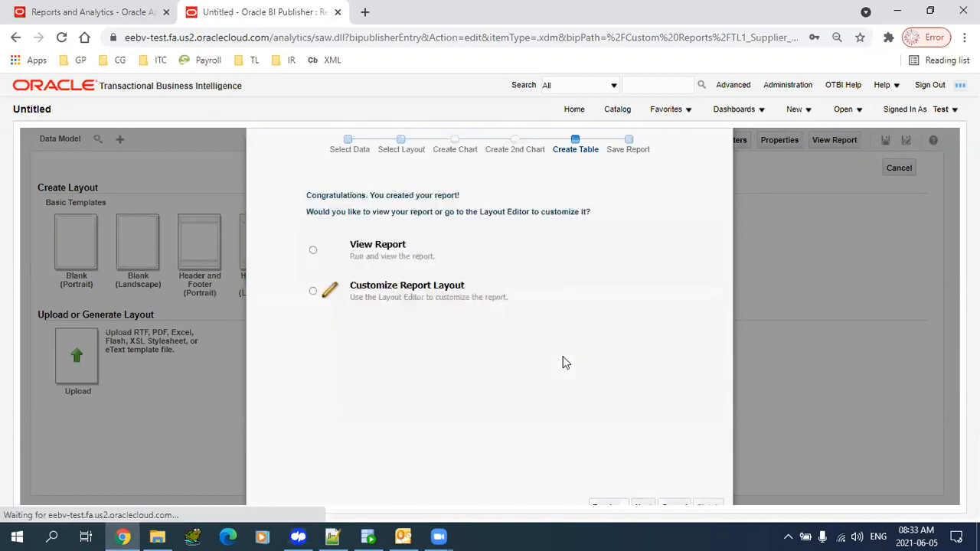
- Choose View Report and finish, opening Save As at /Shared Folders/Custom Reports
left_click(674, 504)
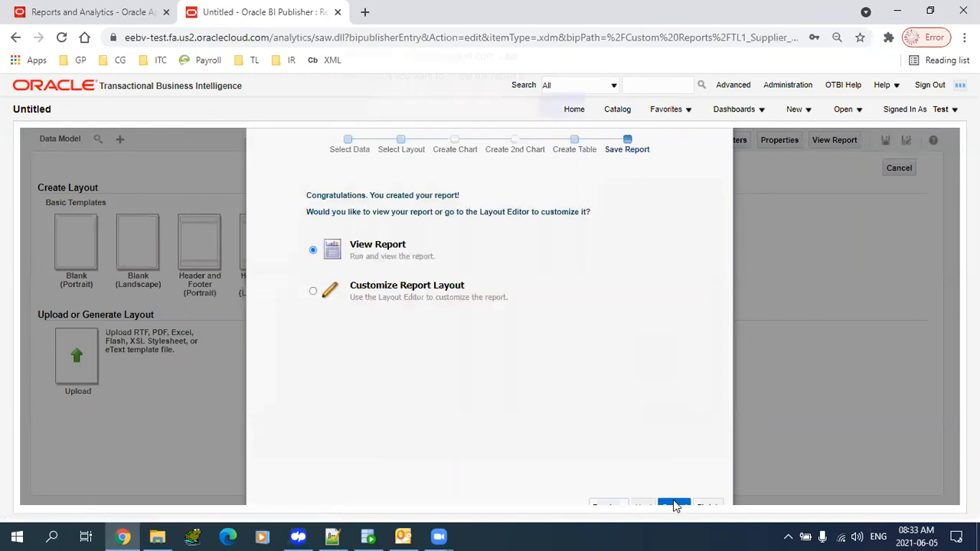
left_click(613, 119)
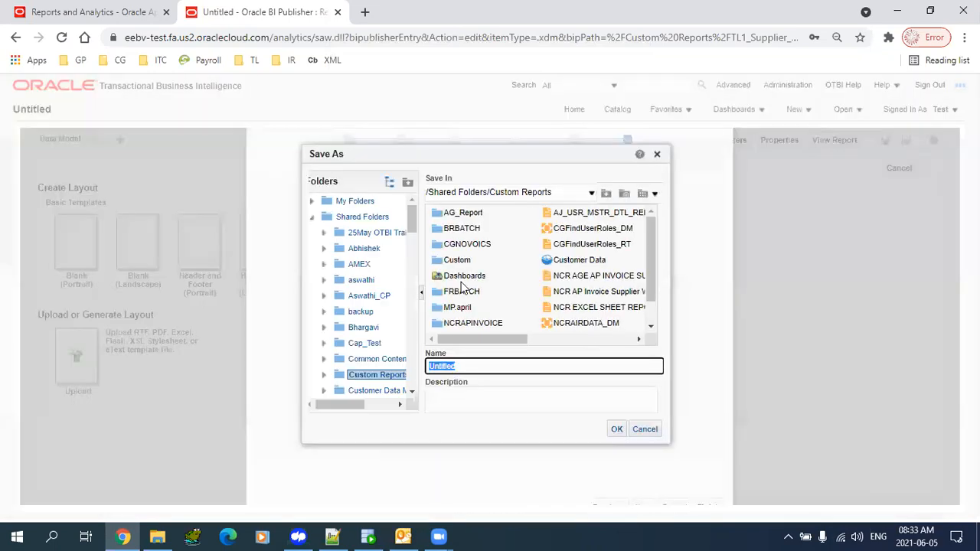
mouse_move(654, 276)
left_mouse_down()
mouse_move(654, 293)
mouse_move(654, 285)
left_mouse_up()
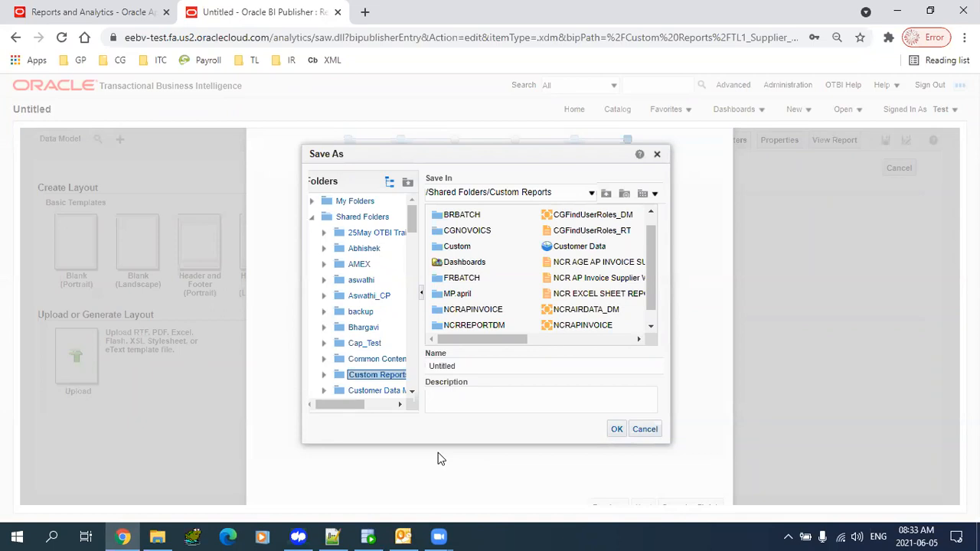
- Save the report in Custom Reports, renaming TL1_Supplier_DM to TL1_Supplier_RPT
left_click_drag(452, 343, 382, 376)
double_click(472, 365)
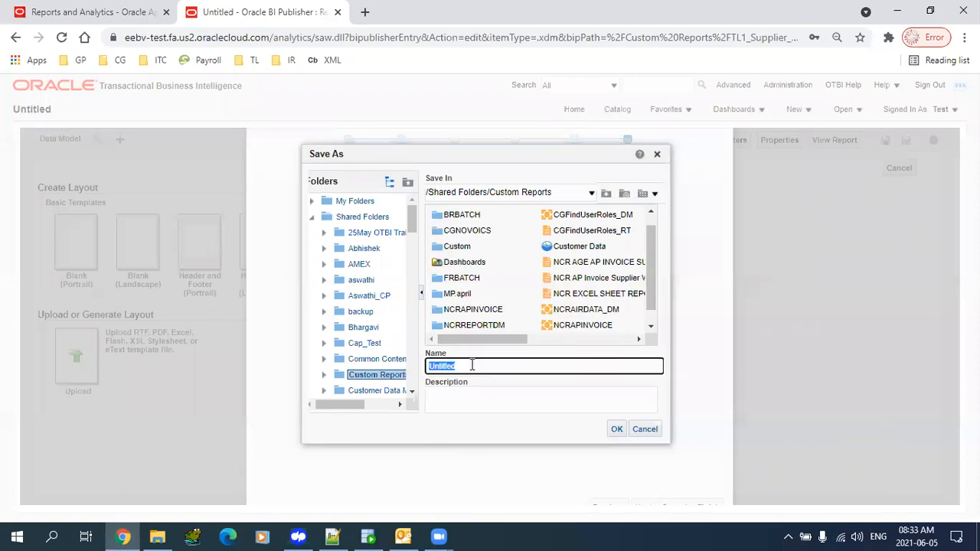
left_click_drag(490, 341, 602, 341)
left_click(578, 214)
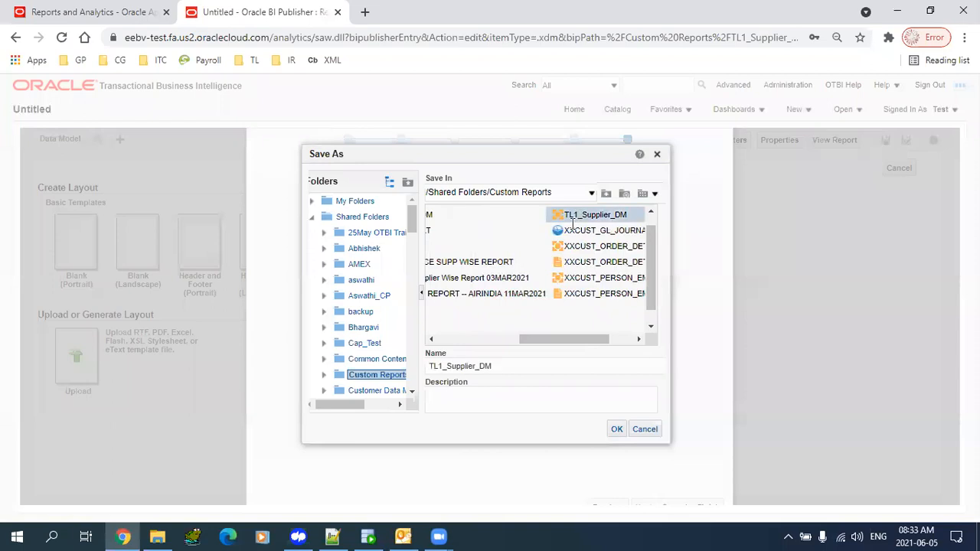
left_click(517, 367)
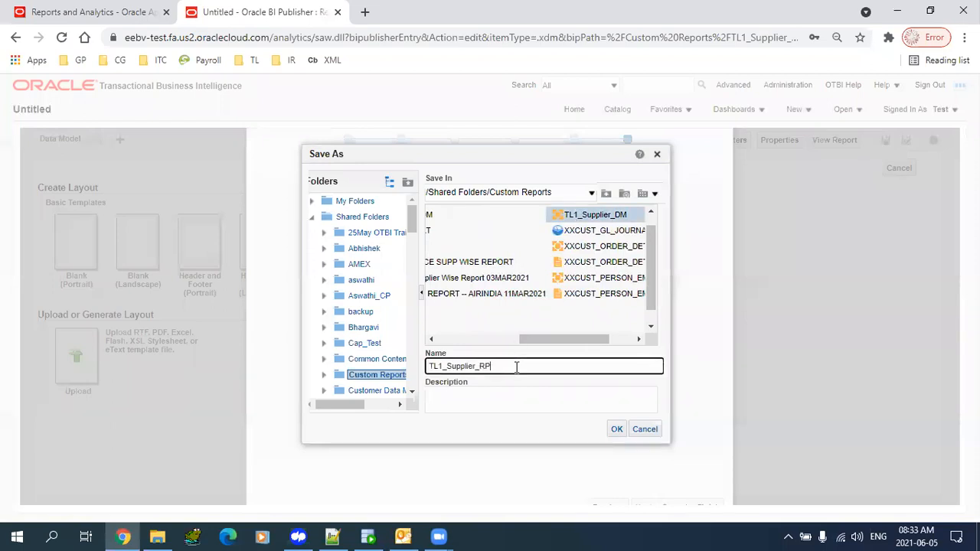
left_click(618, 431)
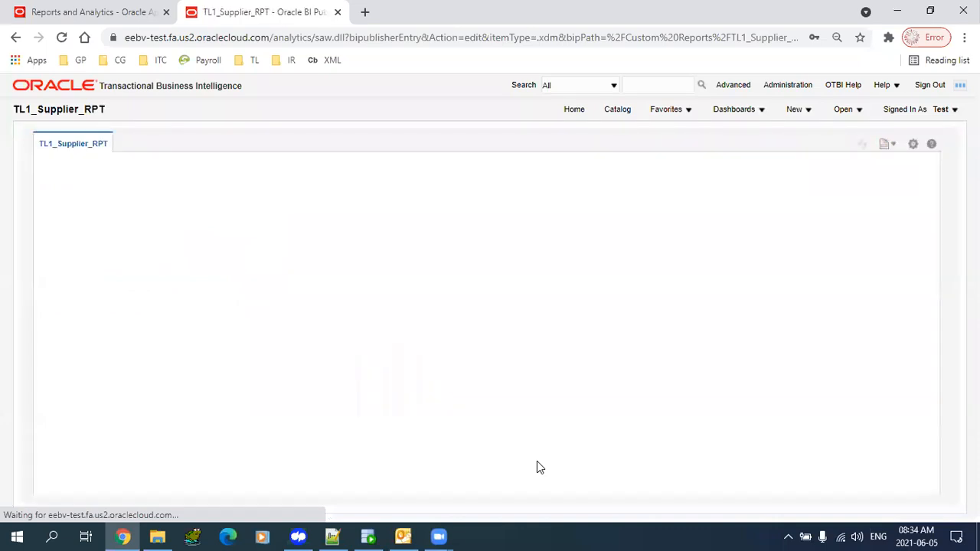
- Review the 134-page PDF preview of supplier numbers, vendor IDs, types and enabled flags
left_click_drag(43, 110, 140, 114)
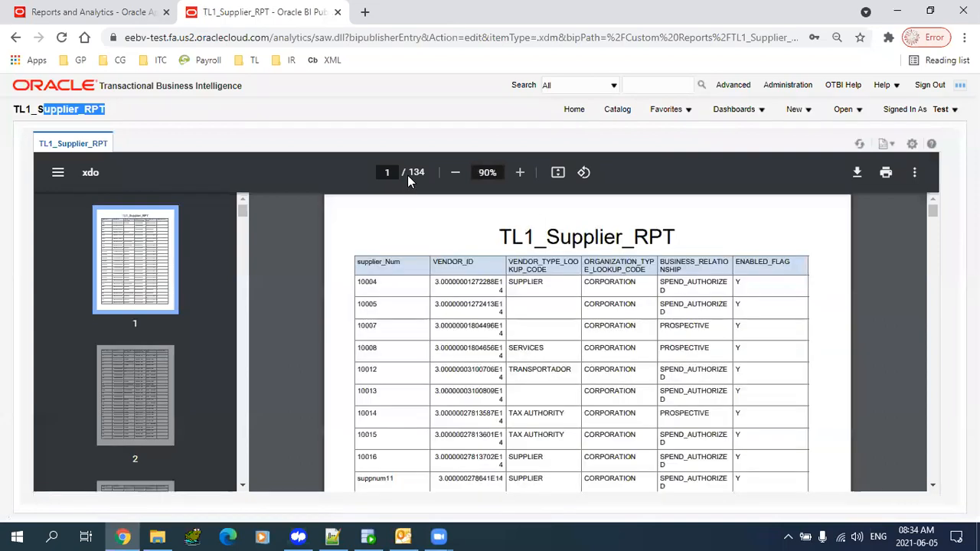
double_click(414, 174)
mouse_move(934, 213)
left_mouse_down()
mouse_move(937, 223)
mouse_move(936, 202)
left_mouse_up()
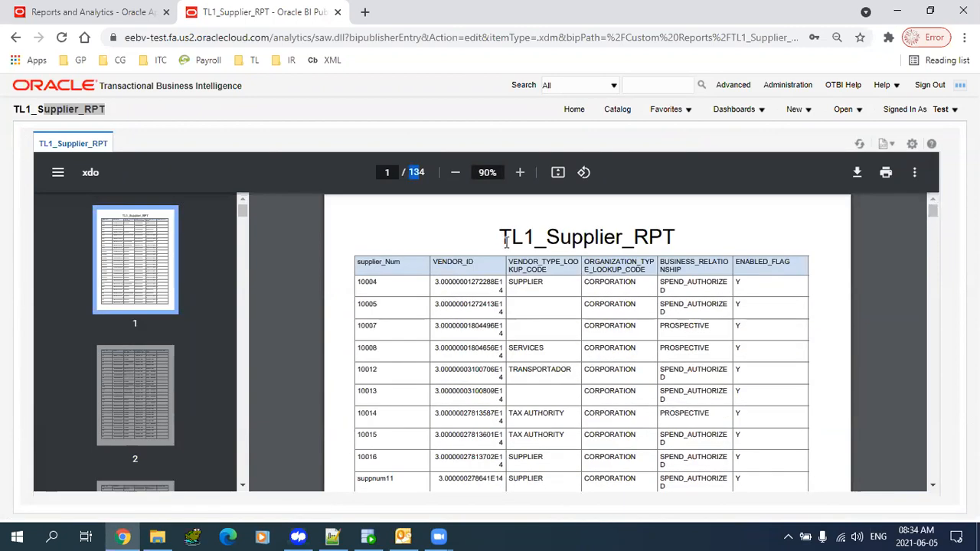
left_click_drag(504, 240, 683, 244)
left_click_drag(359, 263, 823, 273)
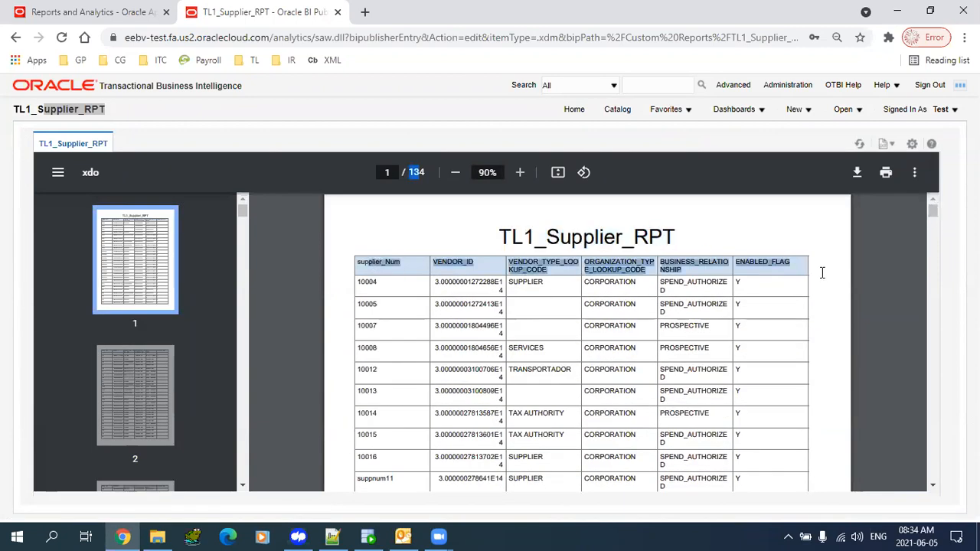
left_click(593, 394)
mouse_move(932, 213)
left_mouse_down()
mouse_move(933, 490)
mouse_move(947, 339)
mouse_move(933, 208)
left_mouse_up()
left_click_drag(373, 305, 646, 331)
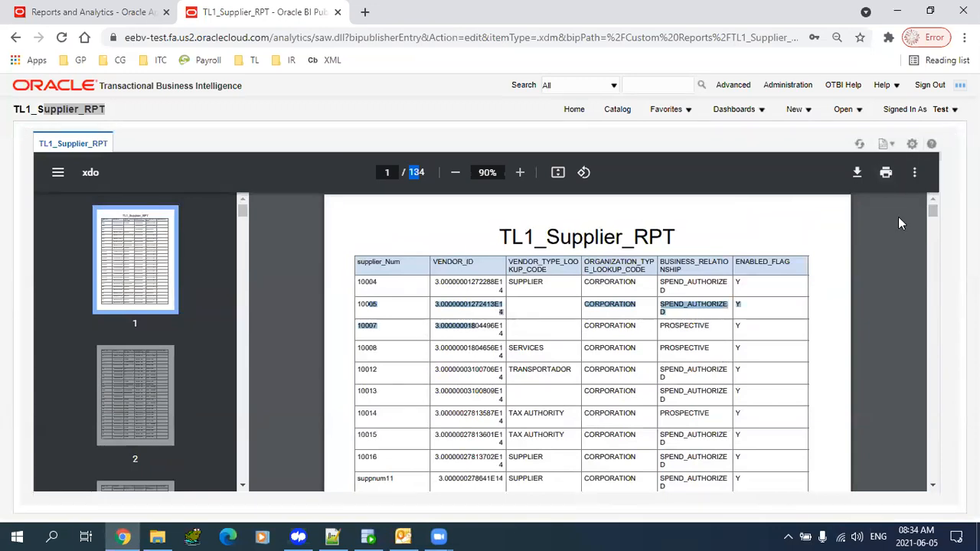
- Export TL1_Supplier_RPT to PDF, review the downloaded file and close it
left_click(911, 146)
mouse_move(855, 218)
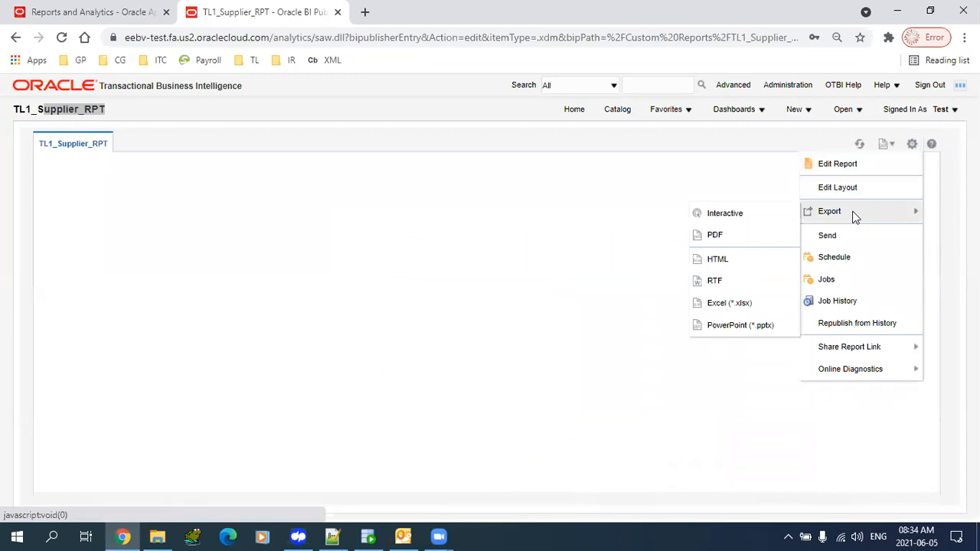
left_click(739, 242)
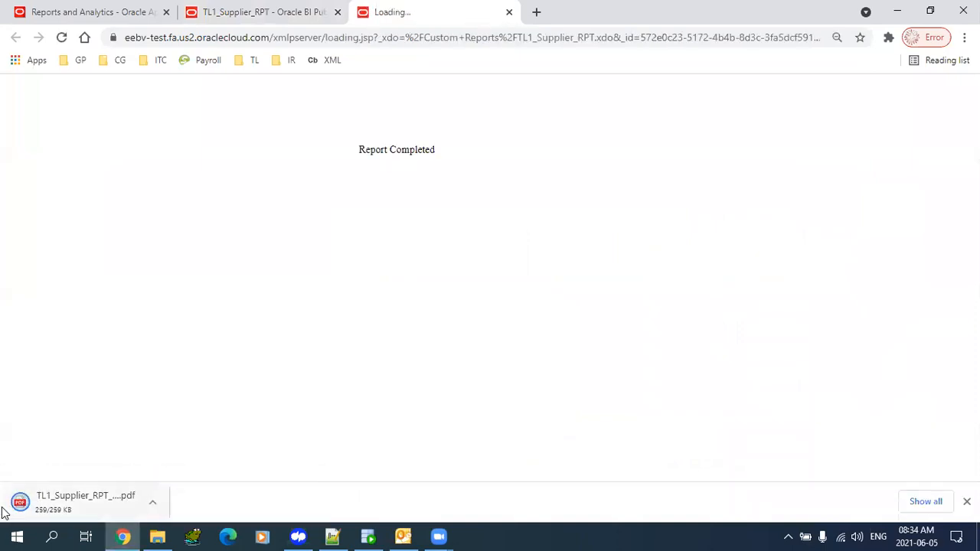
left_click(52, 503)
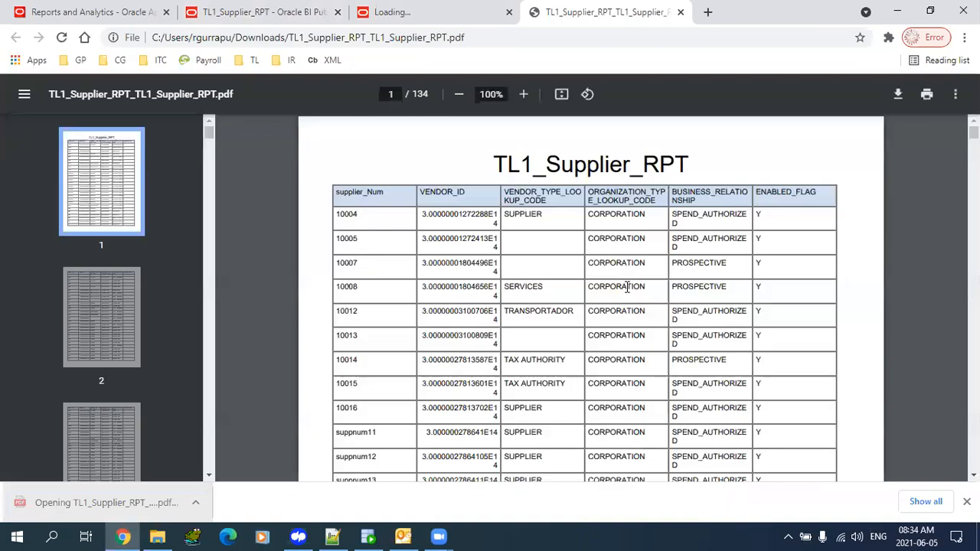
mouse_move(974, 132)
left_mouse_down()
mouse_move(974, 423)
mouse_move(974, 115)
left_mouse_up()
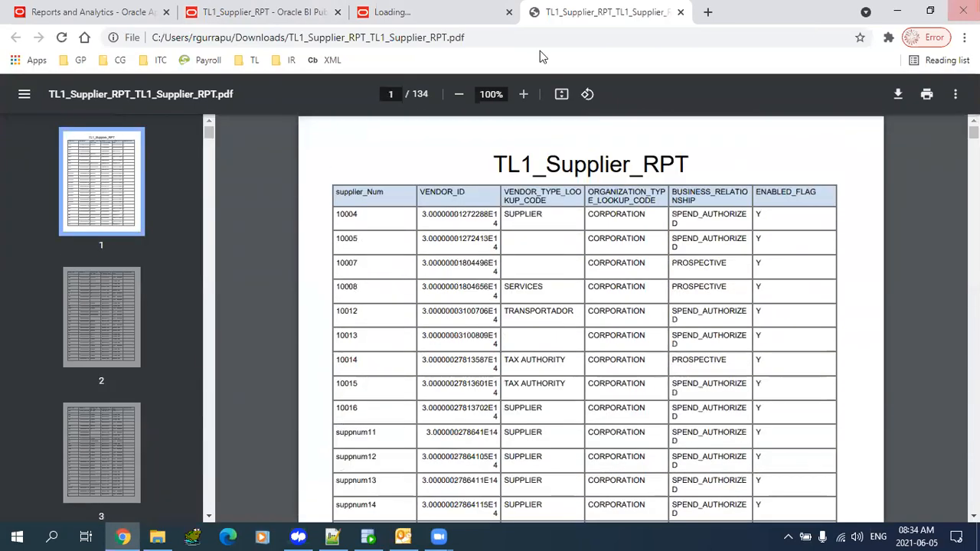
left_click(680, 12)
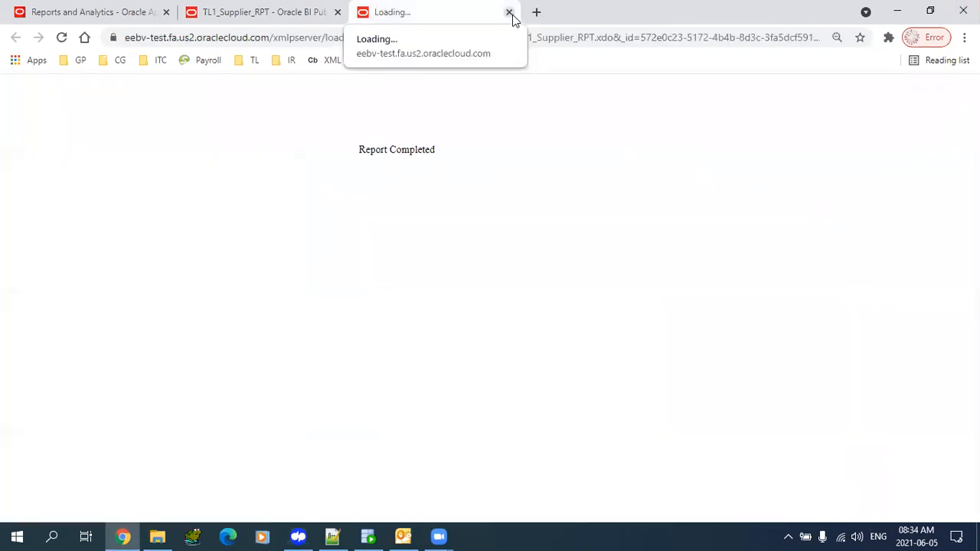
left_click(510, 12)
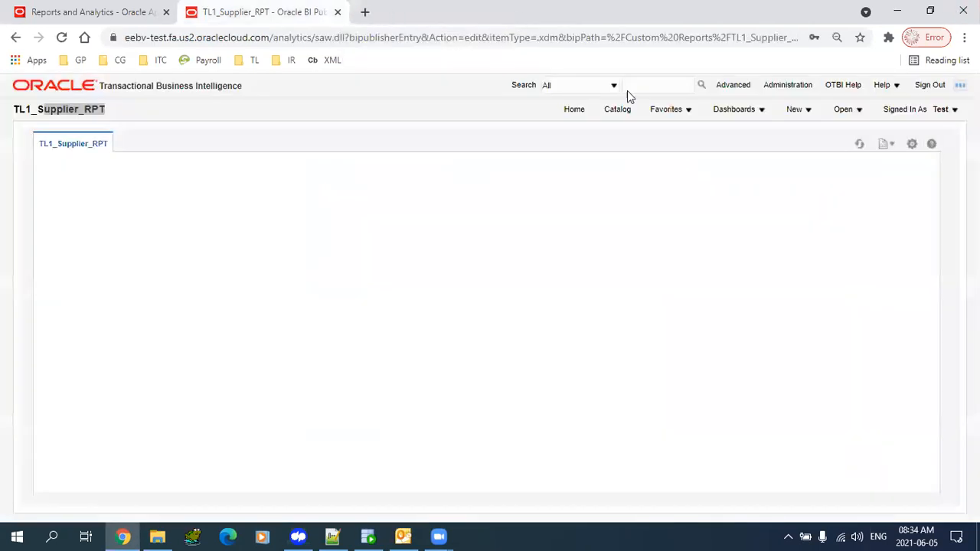
- Export the report again as an Excel (*.xlsx) workbook and open it
left_click(912, 144)
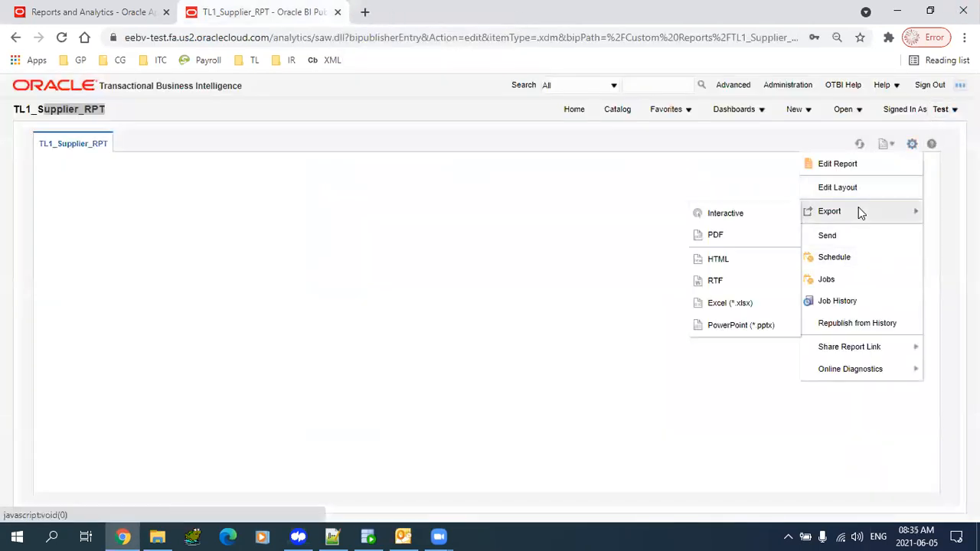
left_click(737, 304)
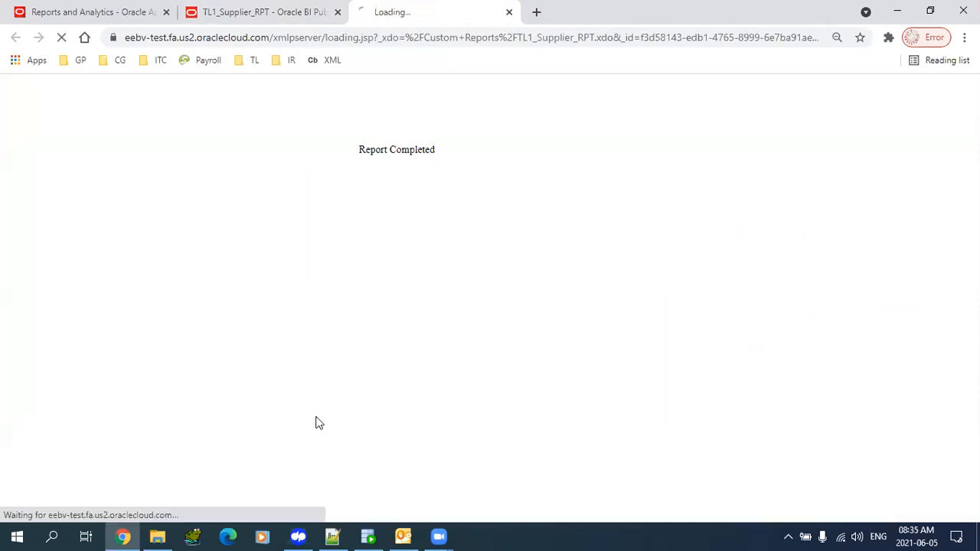
left_click(91, 505)
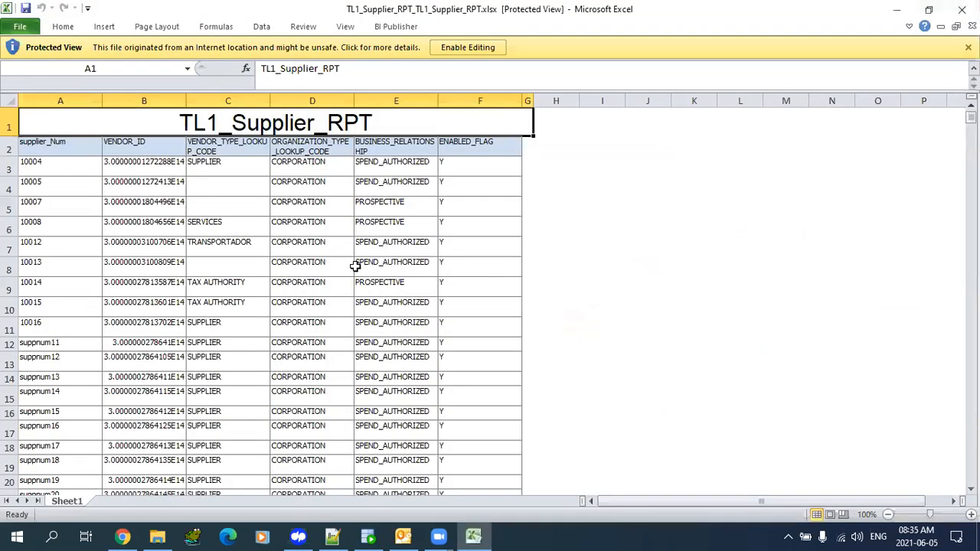
- Scroll through the exported supplier rows in Excel, then close Excel and the export tab
left_click(294, 263)
left_click_drag(970, 117, 970, 480)
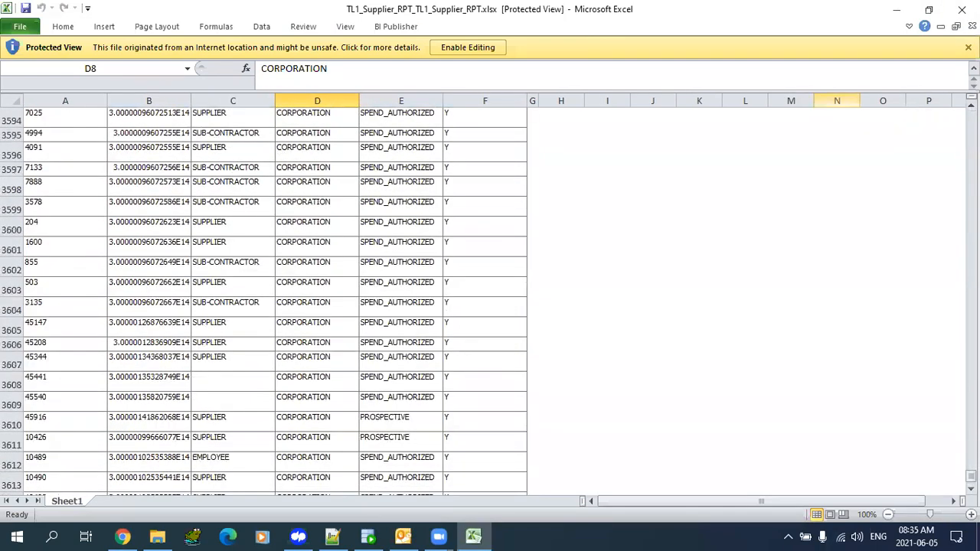
left_click(963, 10)
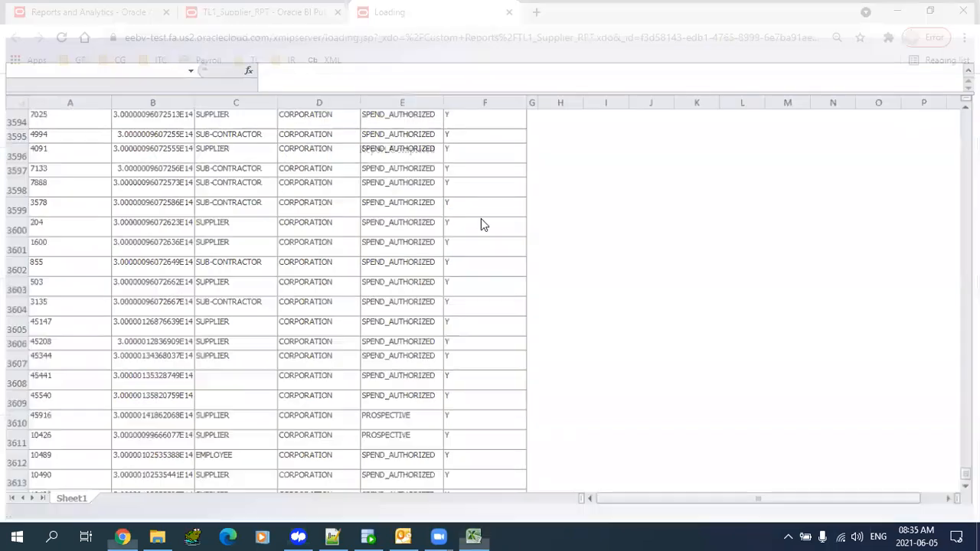
left_click(509, 12)
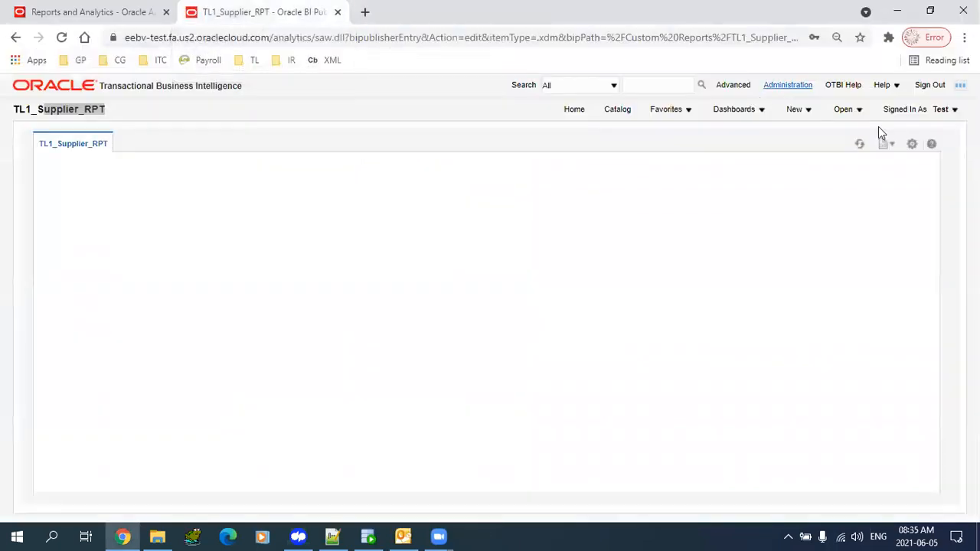
- Browse the catalog's Custom Reports folder and show more actions for TL1_Supplier_DM
left_click(629, 110)
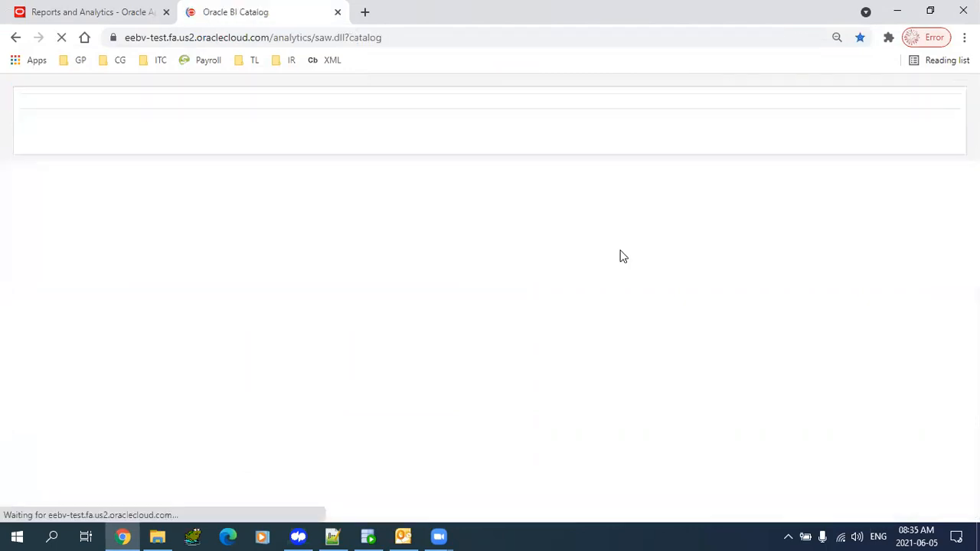
scroll(621, 256, "down", 5)
scroll(820, 341, "down", 6)
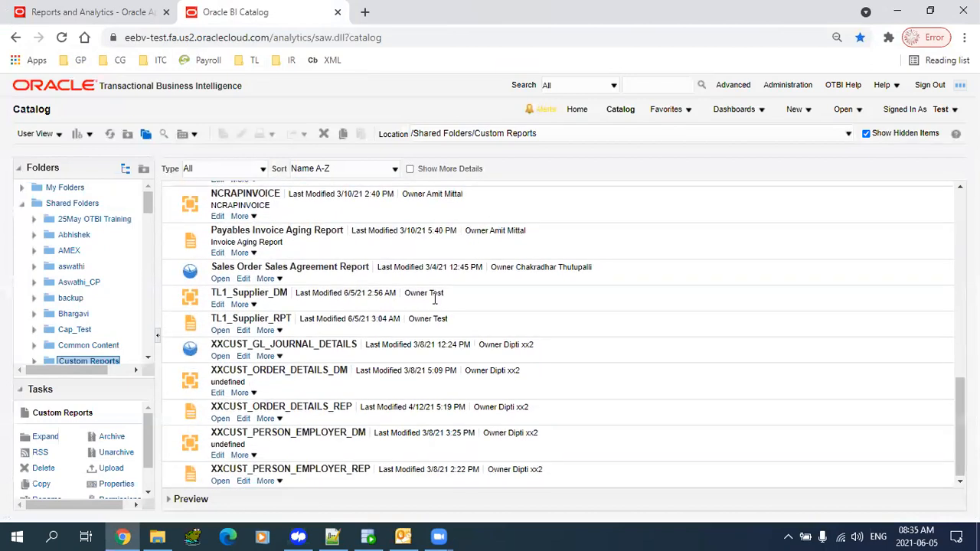
left_click(434, 298)
left_click(428, 323)
left_click(385, 304)
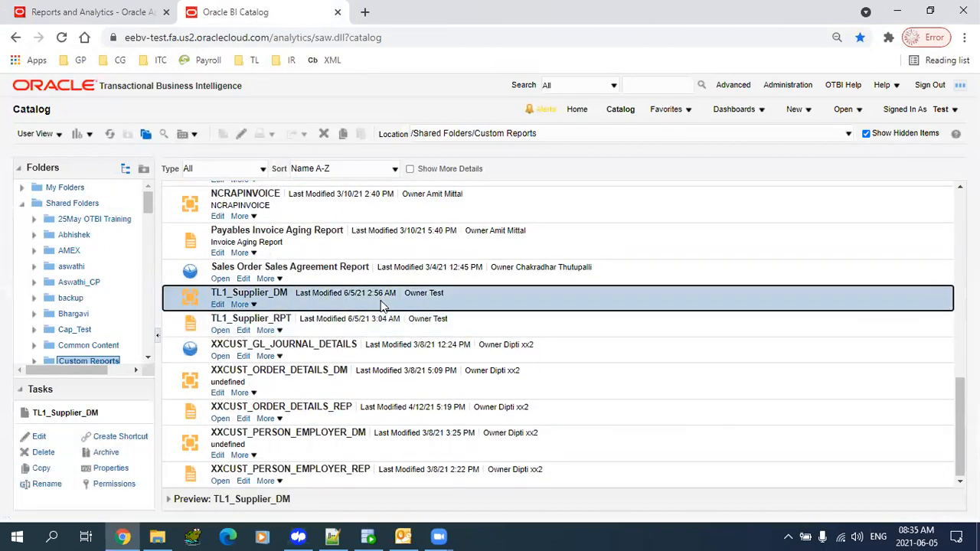
left_click(253, 306)
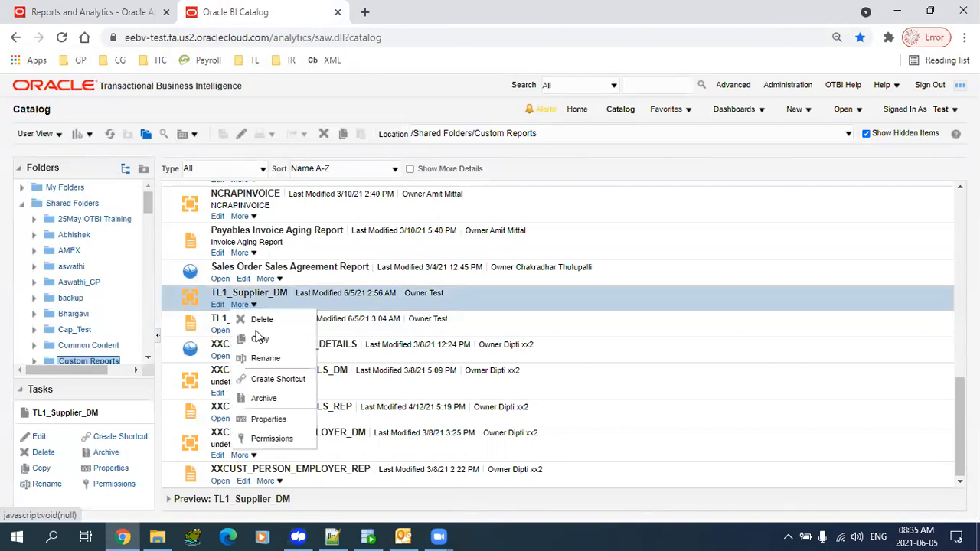
left_click(268, 419)
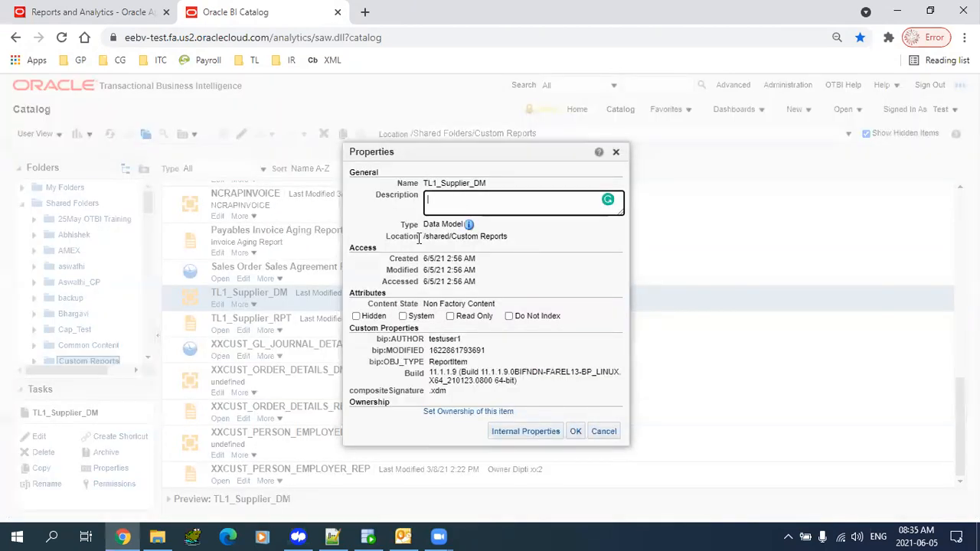
left_click_drag(423, 236, 505, 239)
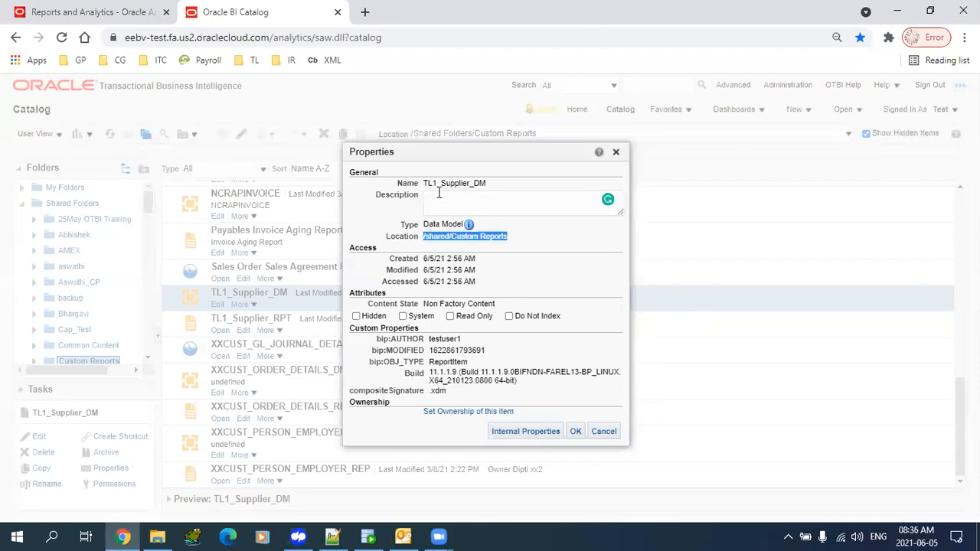
left_click_drag(424, 183, 509, 184)
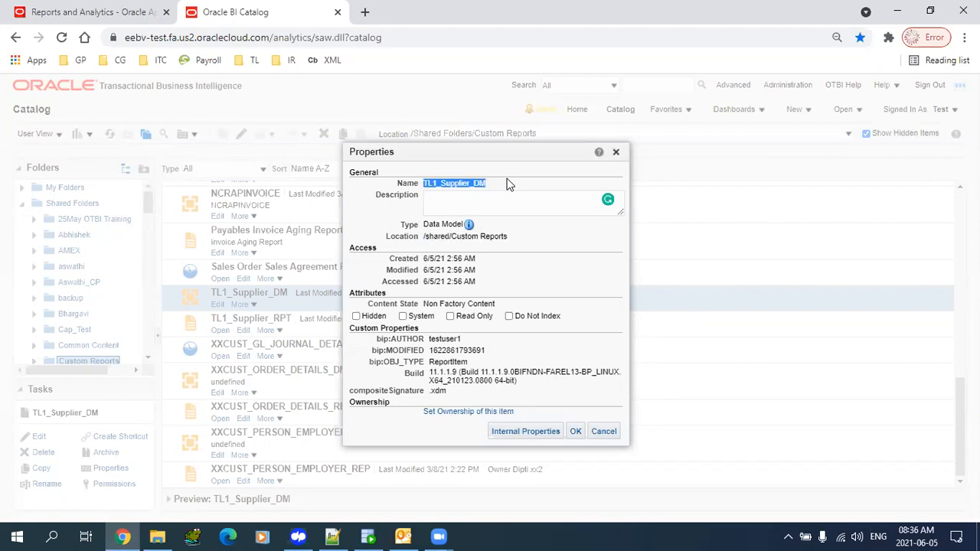
mouse_move(468, 230)
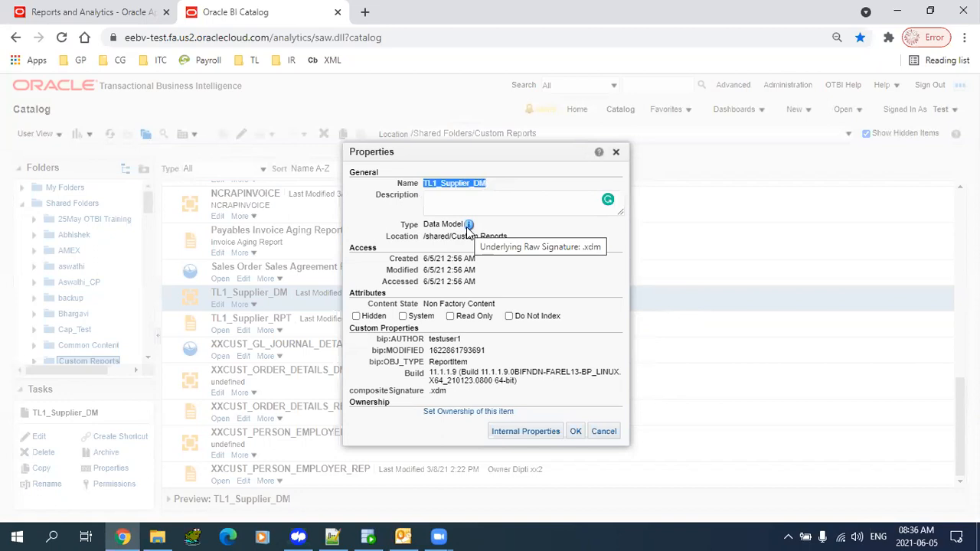
left_click(604, 433)
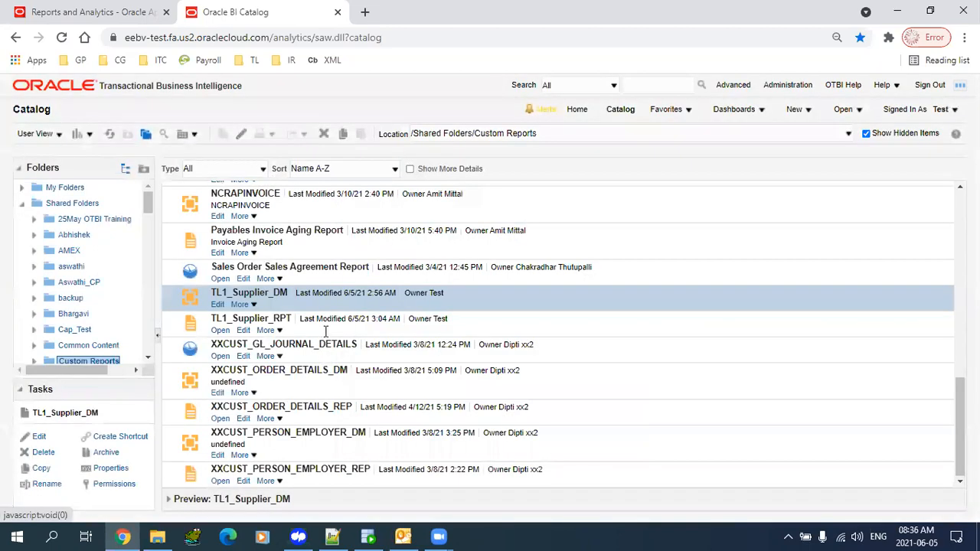
left_click(277, 331)
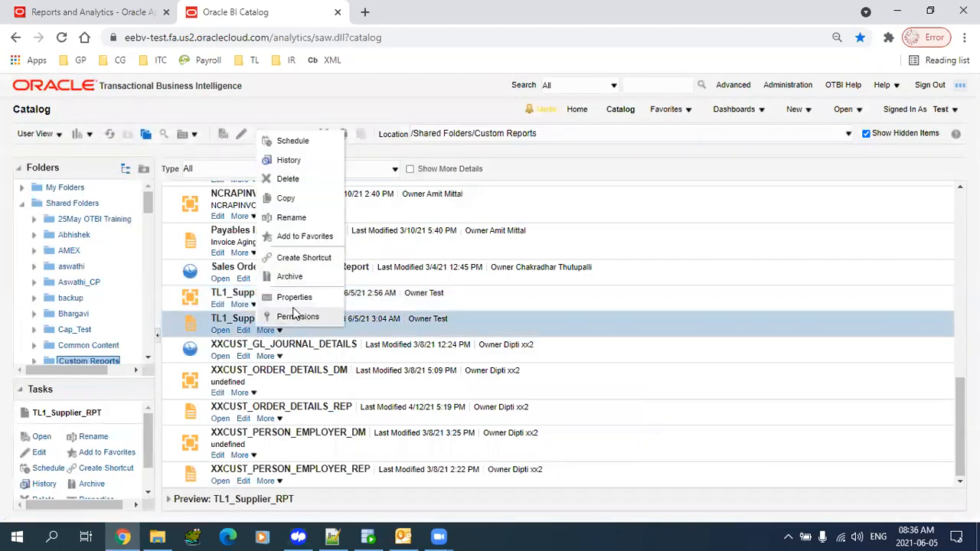
left_click(295, 299)
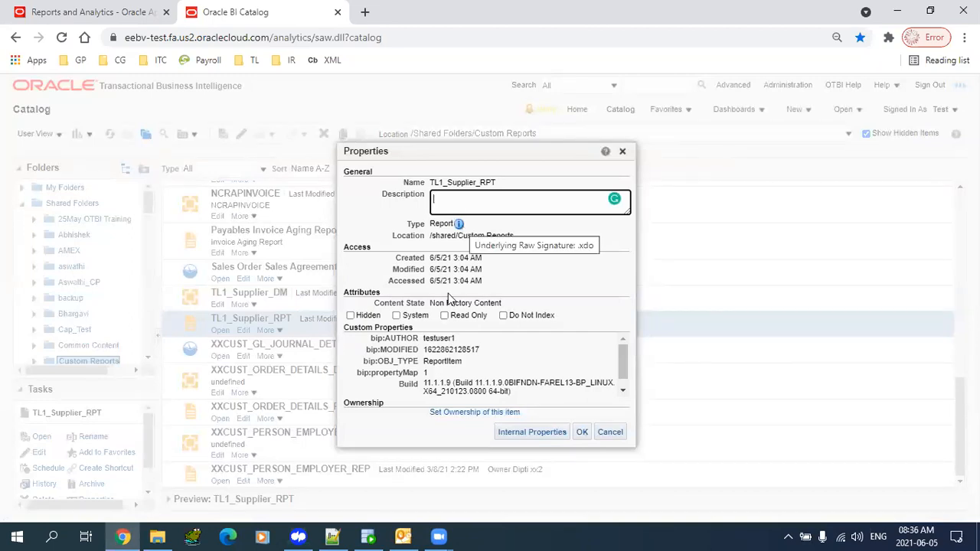
left_click_drag(431, 340, 490, 351)
left_click(438, 358)
left_click_drag(398, 259, 503, 284)
left_click(503, 285)
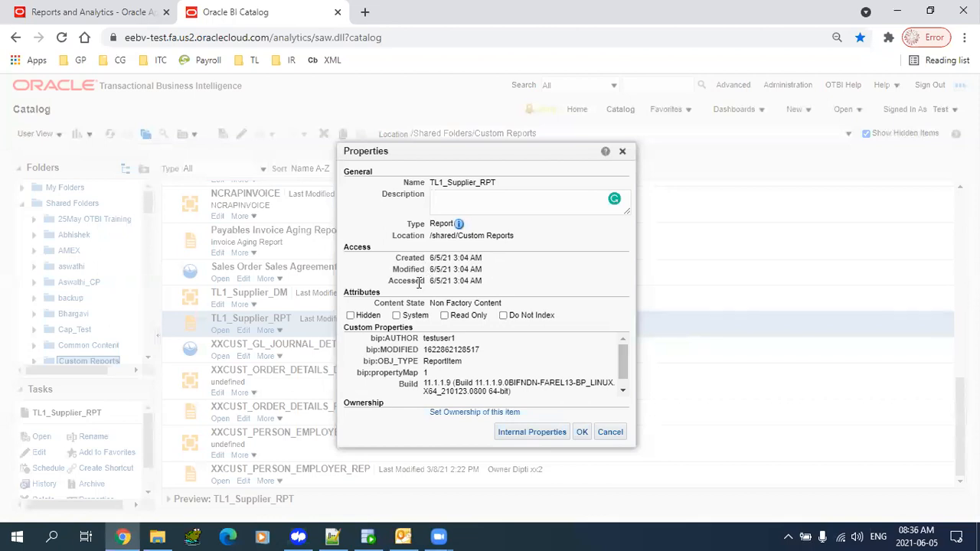
left_click(602, 435)
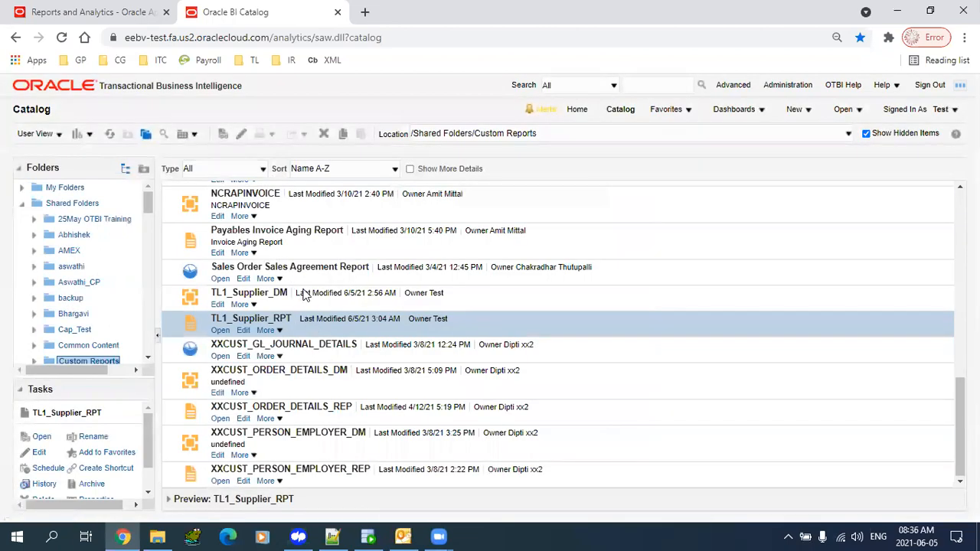
- Edit TL1_Supplier_DM in the data model editor and start a new report from it
left_click(304, 295)
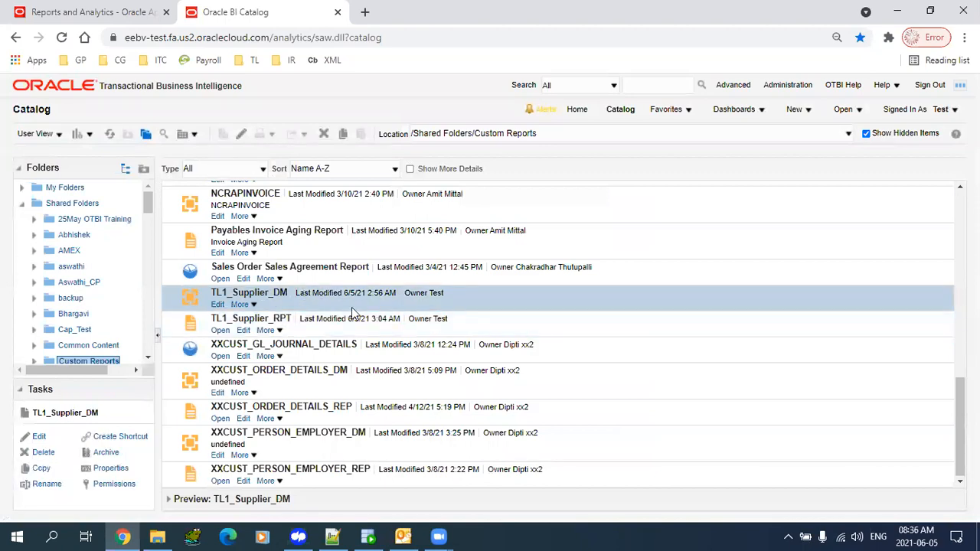
left_click(342, 327)
left_click(330, 309)
left_click(321, 332)
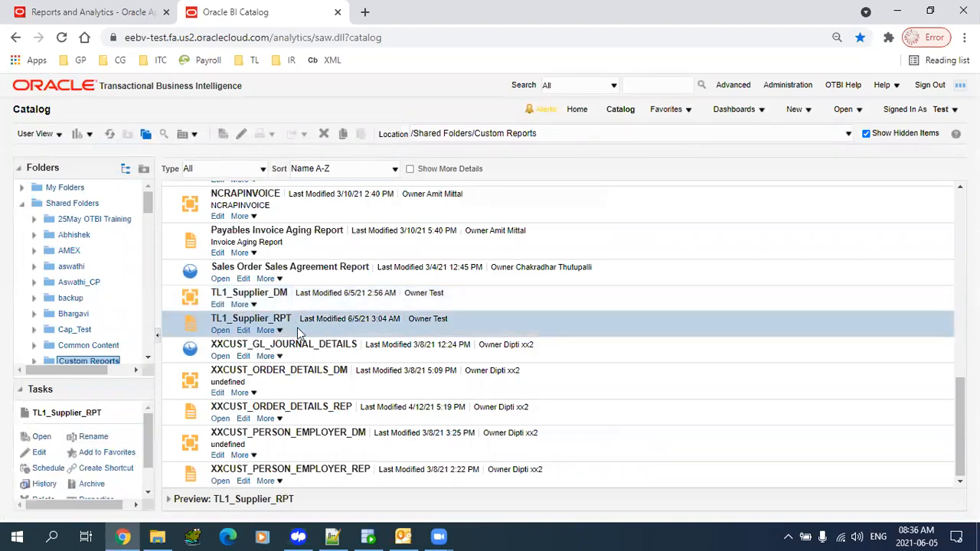
left_click(218, 305)
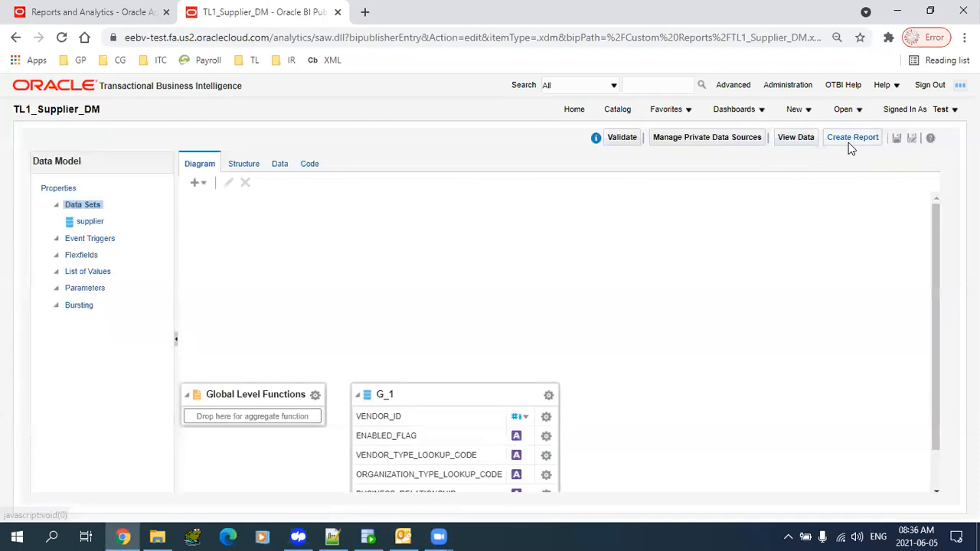
left_click(848, 142)
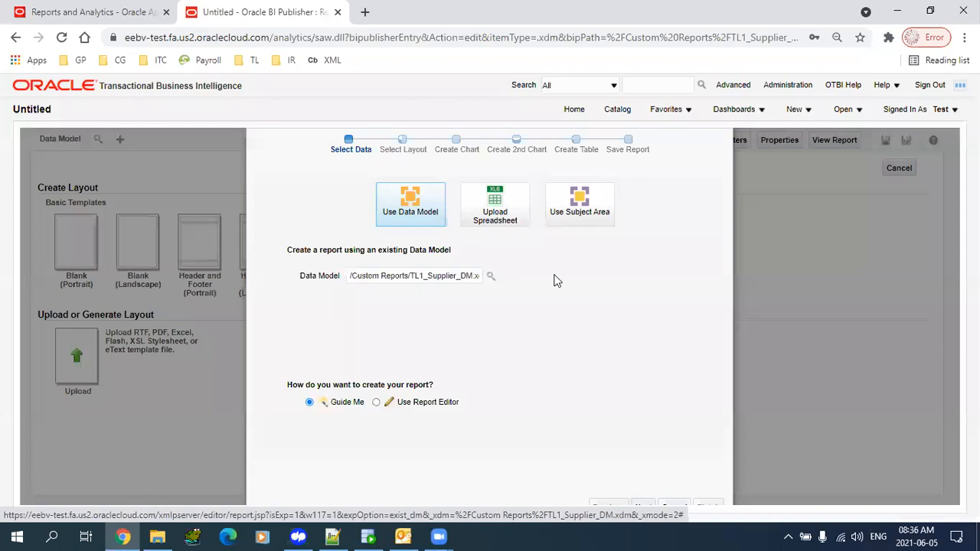
- Cancel the guided Create Report wizard with Esc
key("Escape")
key("Escape")
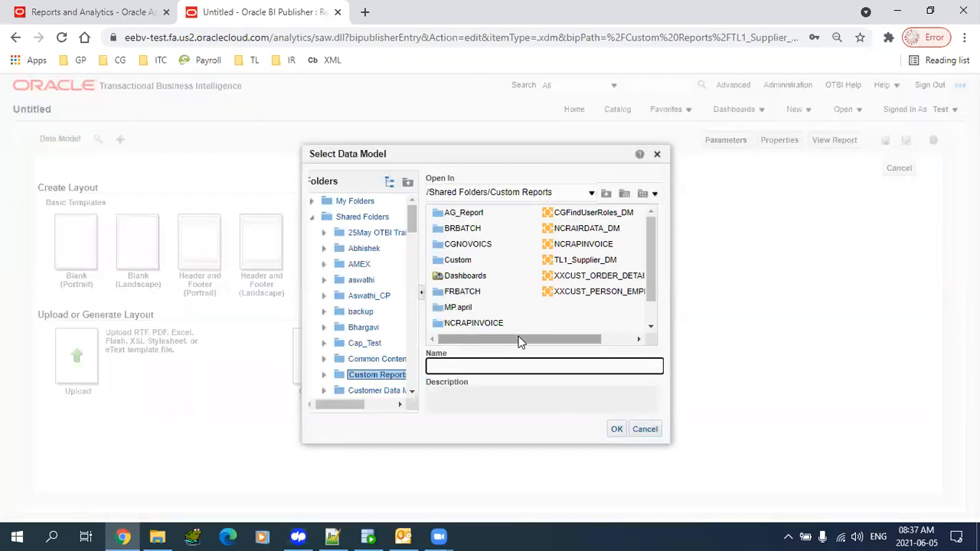
- Choose TL1_Supplier_DM as the report's data model
left_click_drag(518, 342, 525, 341)
left_click(552, 260)
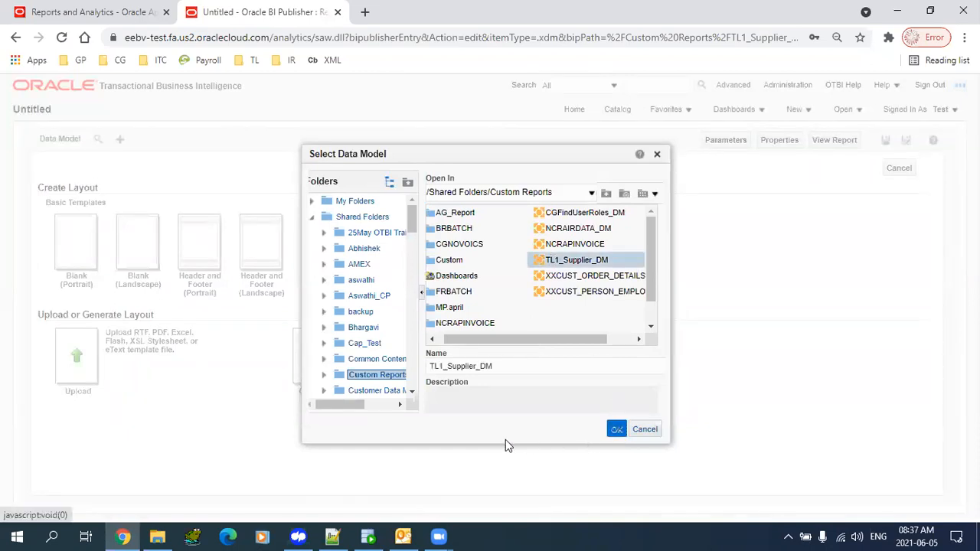
left_click(312, 355)
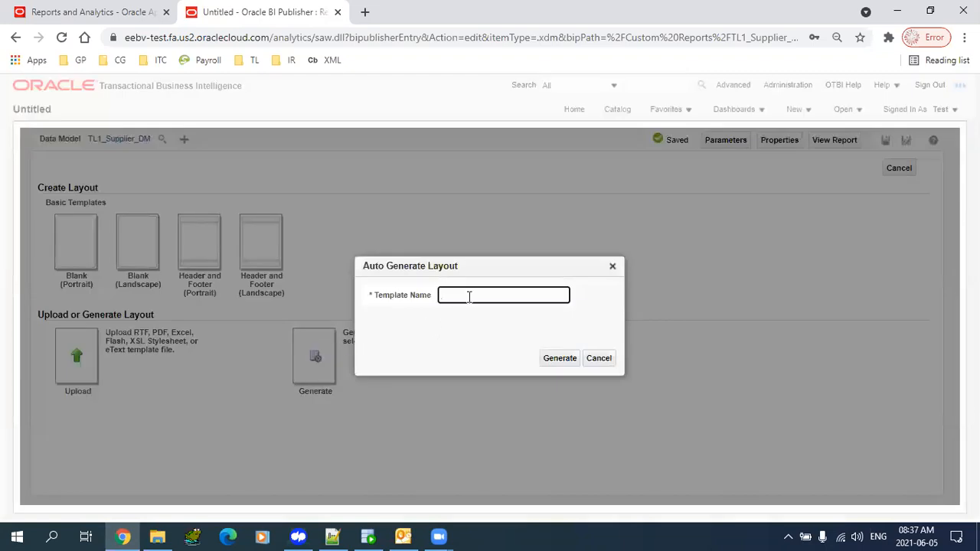
- Auto-generate a layout template named XXCTest and save the report
type("XXcTl")
key("BackSpace")
key("BackSpace")
key("BackSpace")
left_click(552, 361)
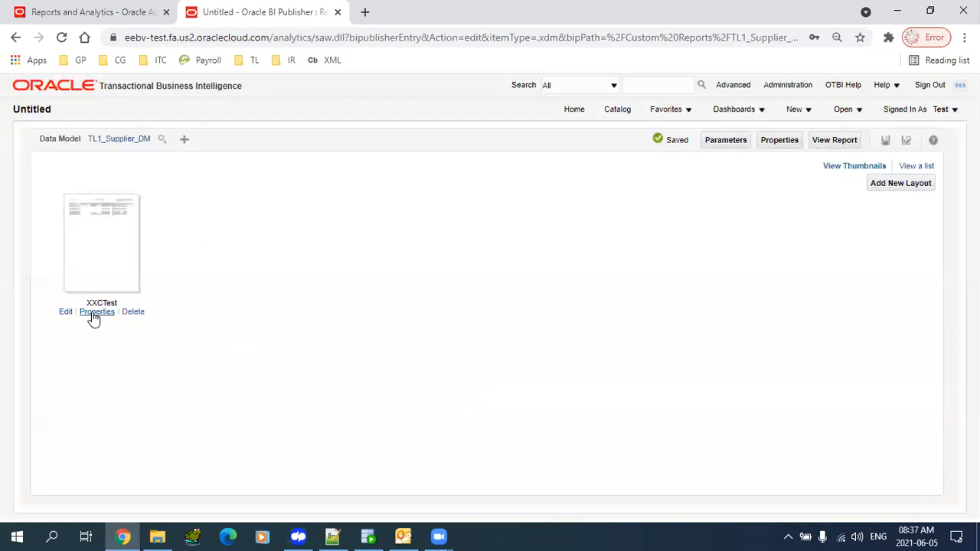
left_click(886, 142)
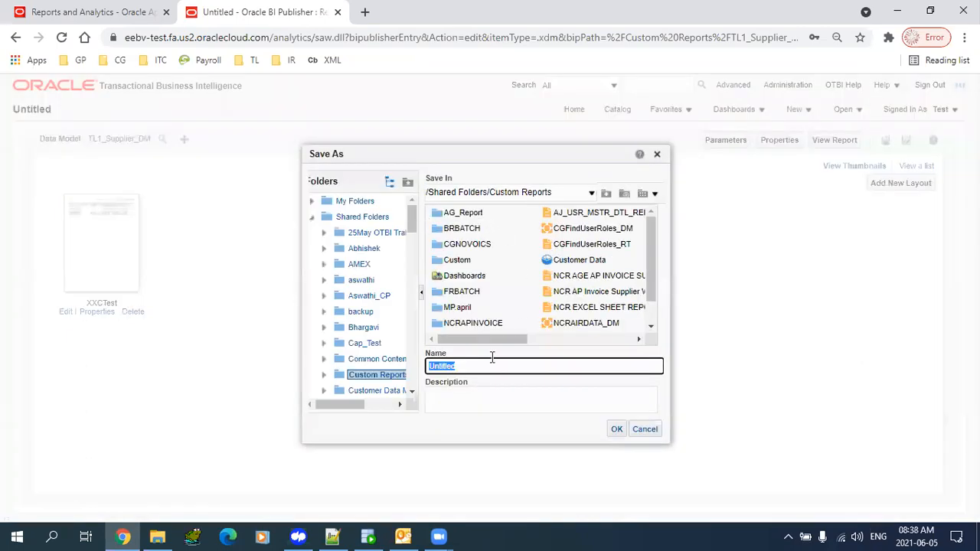
- Save the report as TL1_Supplier_RPT1 in the Custom Reports folder
left_click_drag(459, 342, 551, 343)
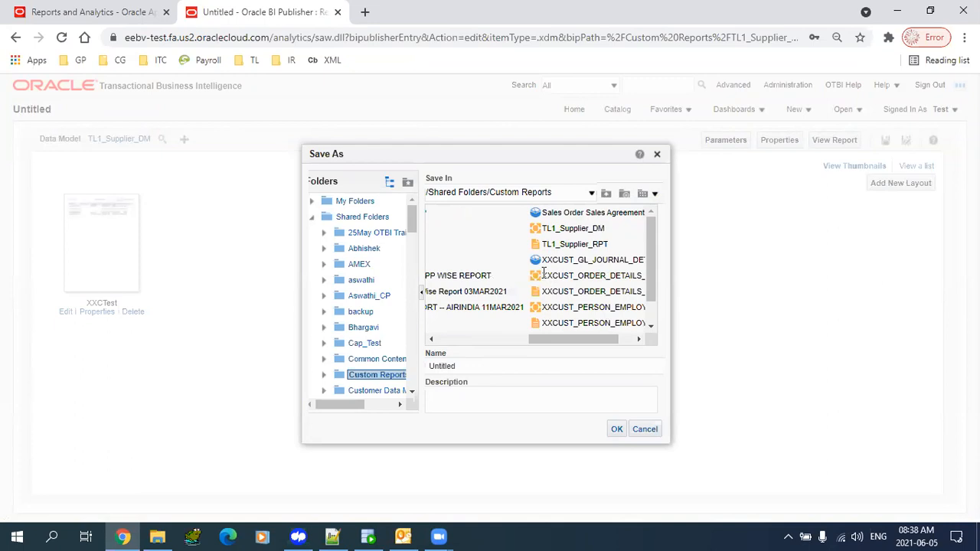
left_click(549, 366)
type("1_Supplier_RPT1")
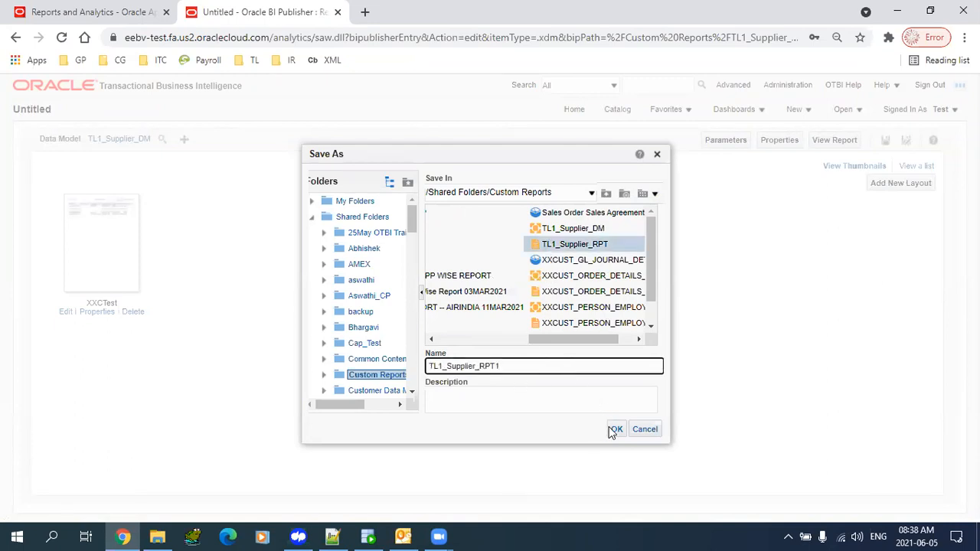
left_click(614, 429)
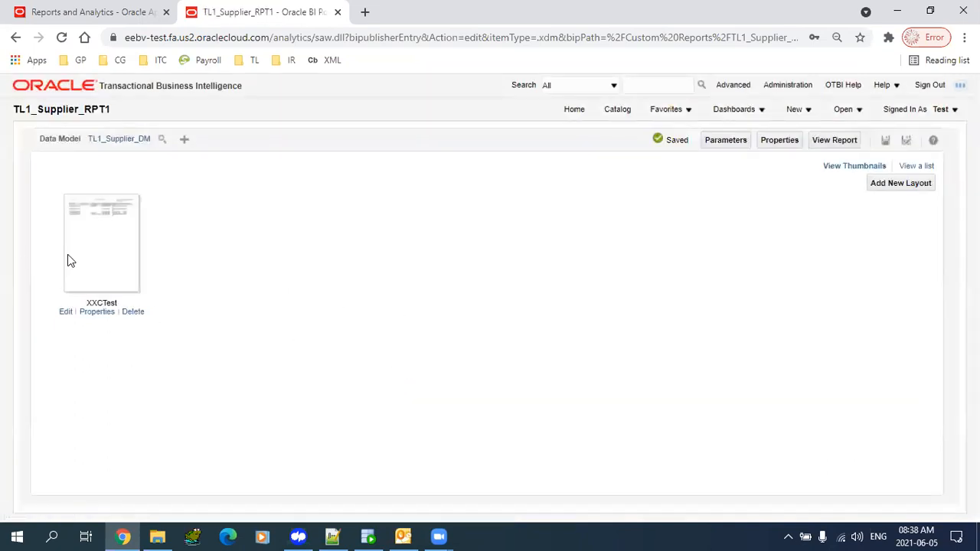
- Download the XXCTest layout as XXCTest (1).rtf and open it in Word
left_click(66, 315)
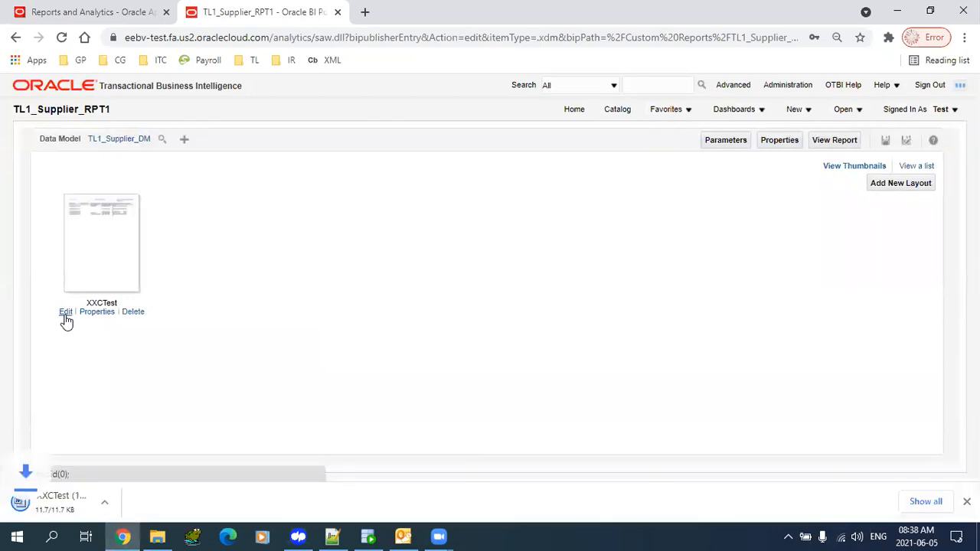
left_click(93, 511)
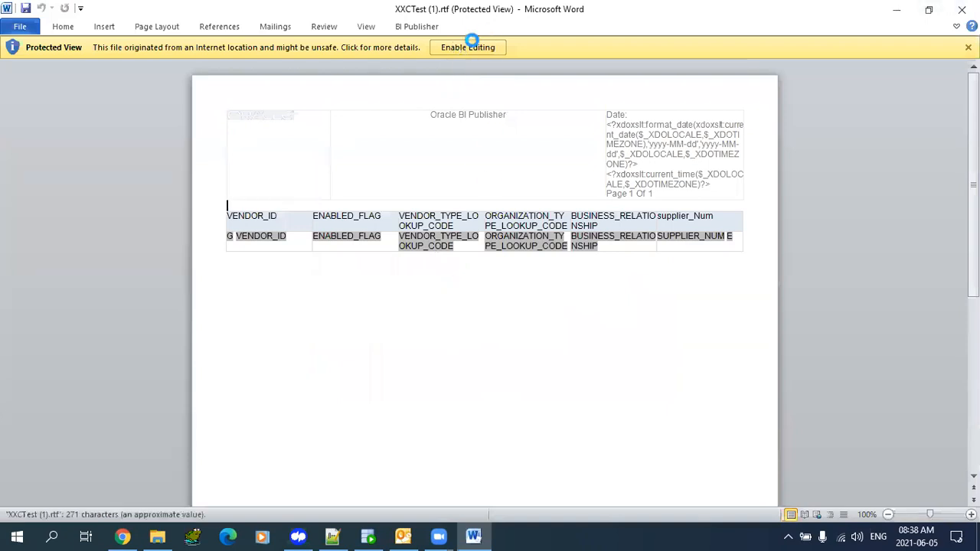
- Enable editing on the XXCTest template, inspect its supplier field table with the BI Publisher ribbon, then close Word
left_click(471, 48)
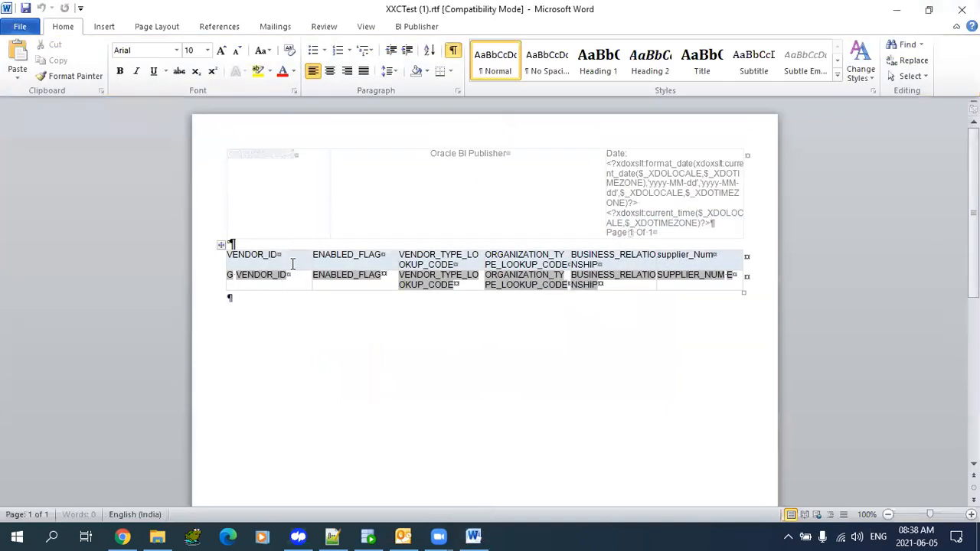
left_click(346, 265)
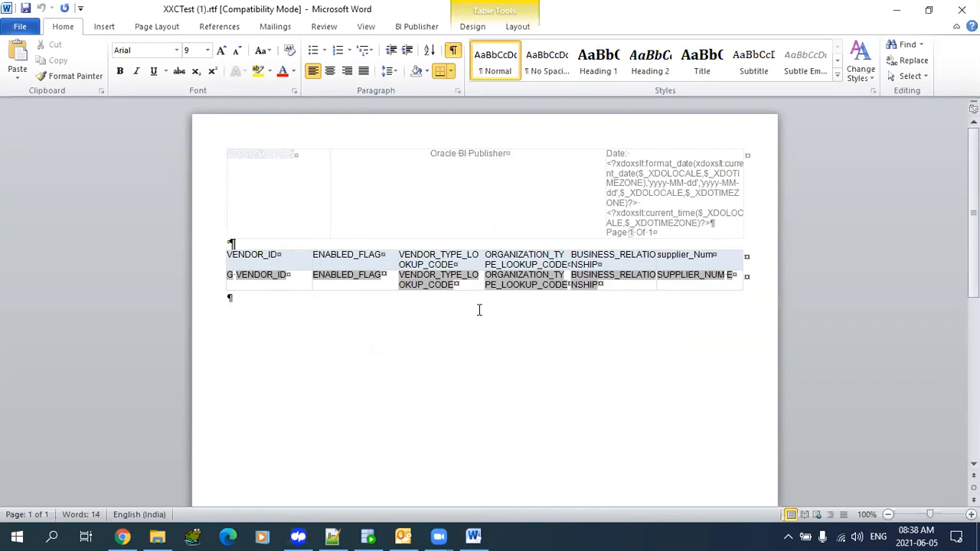
left_click(417, 26)
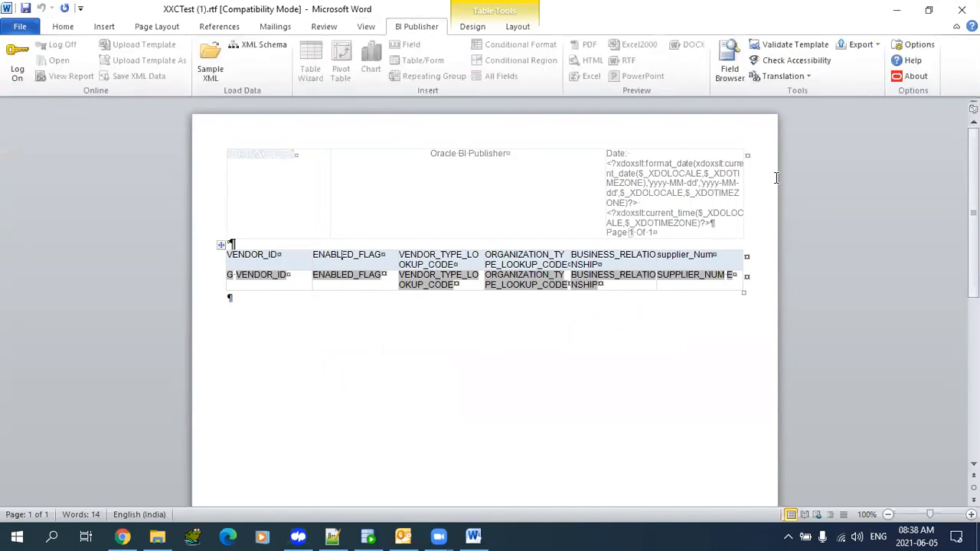
left_click(962, 10)
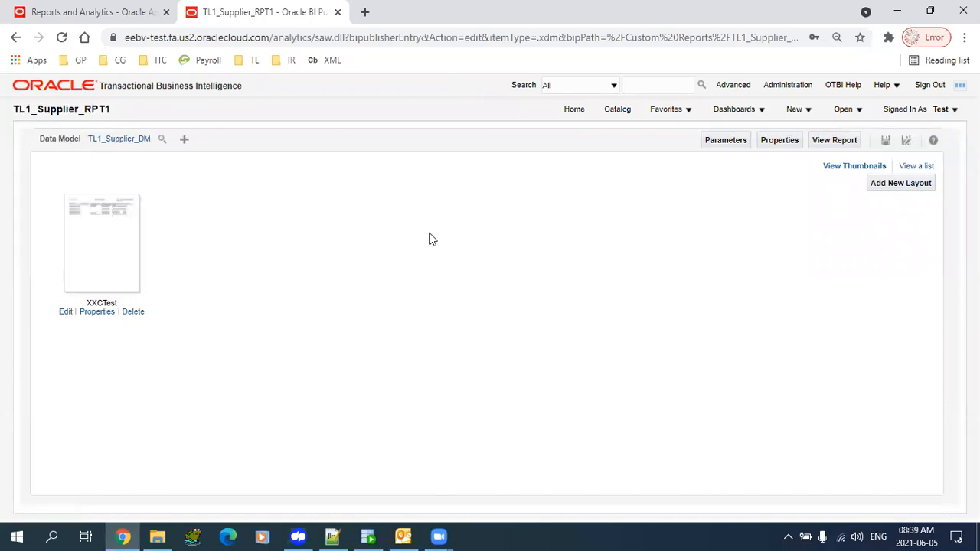
- Start uploading a new layout and pick XXCTest (1).rtf from the Downloads folder
left_click(901, 191)
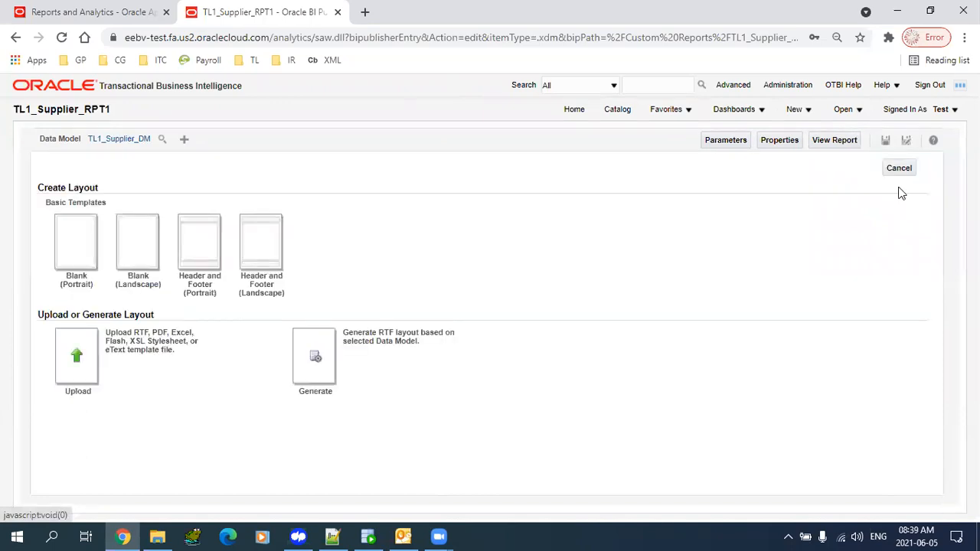
left_click(77, 361)
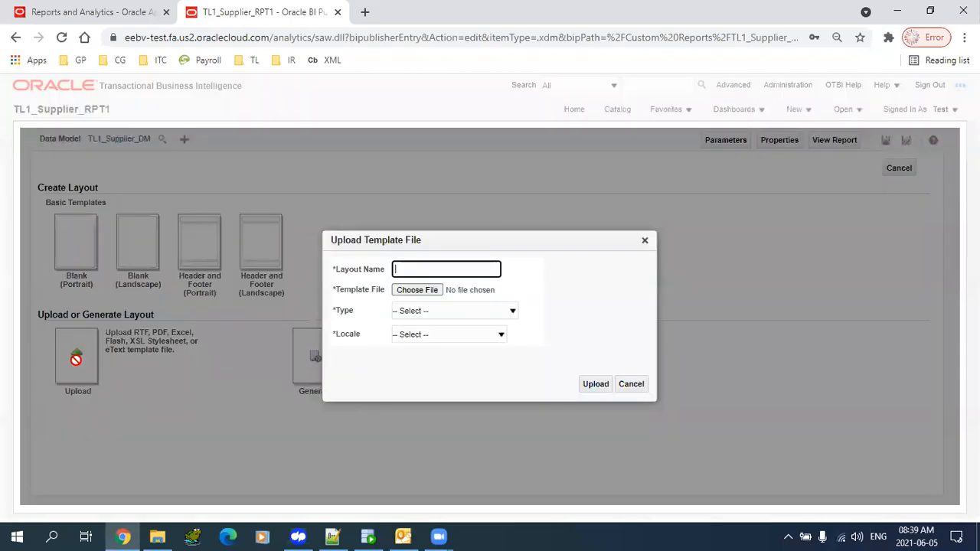
left_click(408, 294)
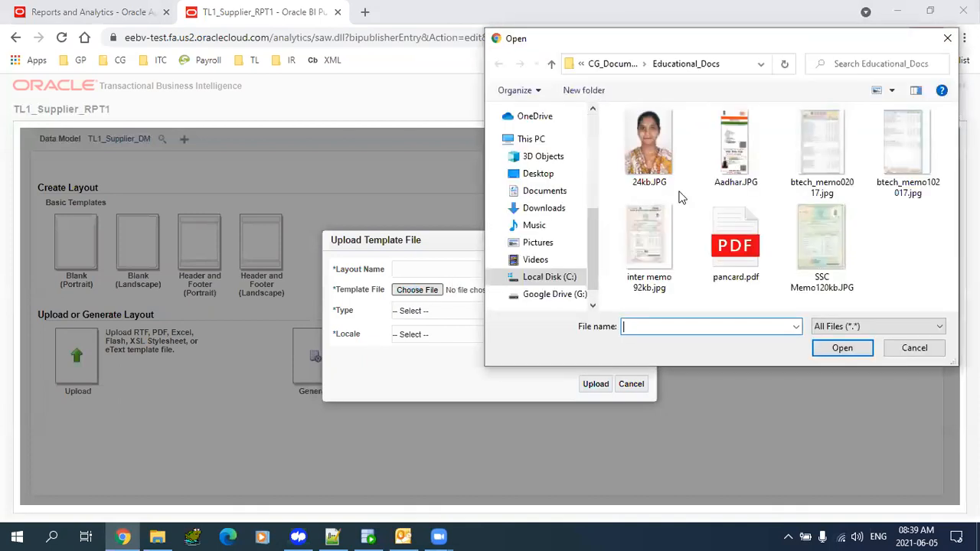
scroll(582, 222, "up", 5)
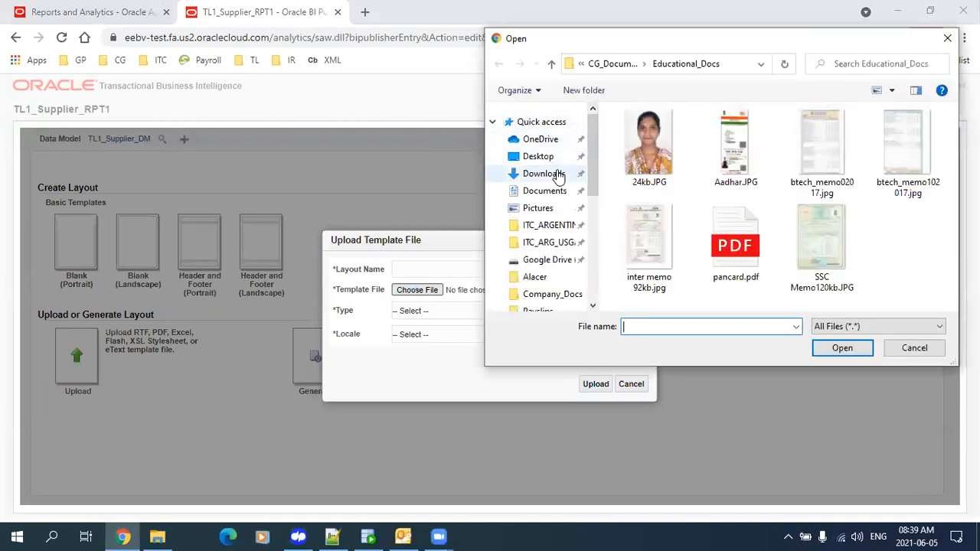
left_click(555, 174)
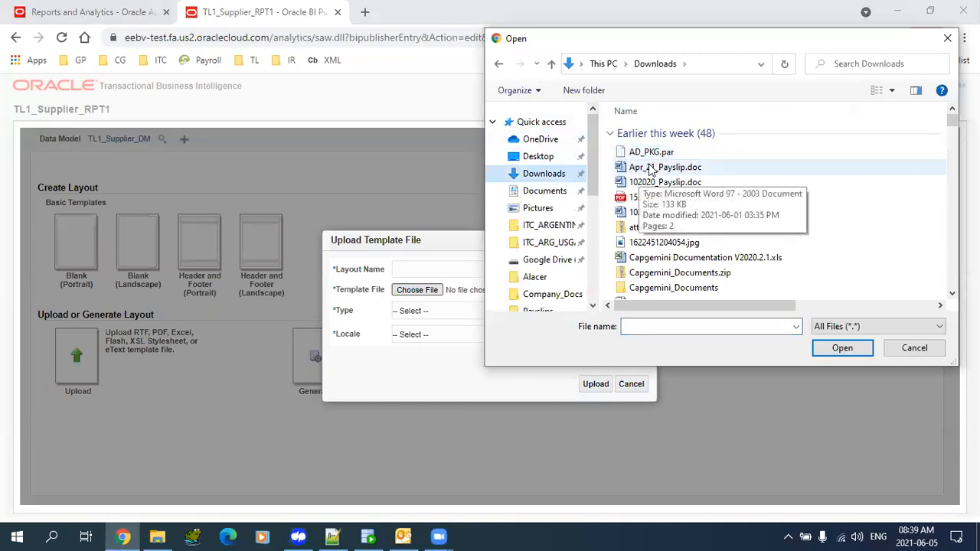
double_click(649, 153)
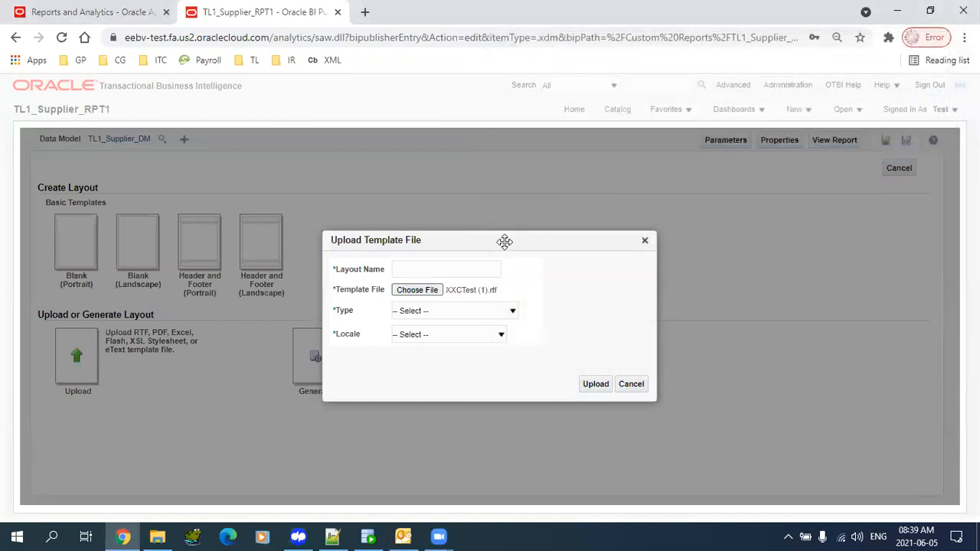
- Name the layout XXCTest2 with RTF Template type and English locale, and upload it
left_click(460, 269)
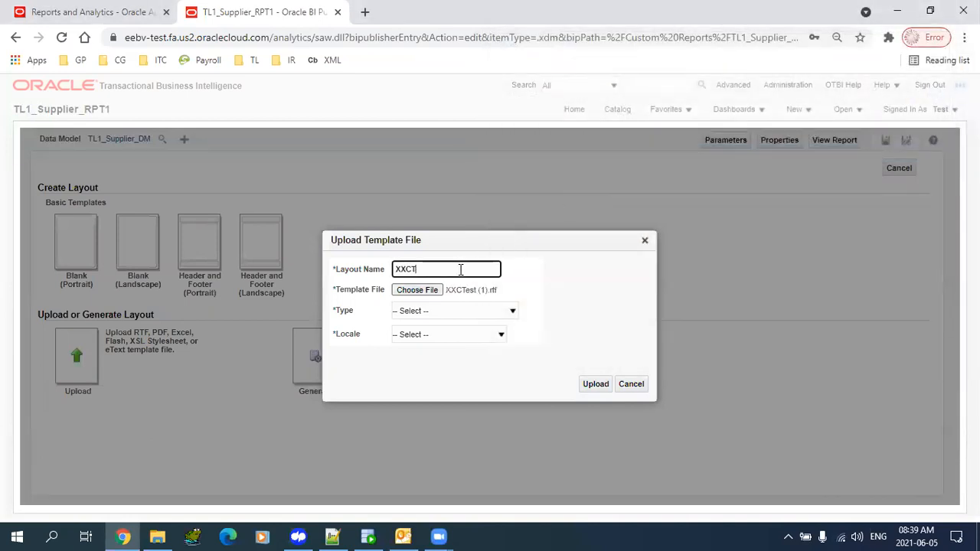
key("Tab")
key("Tab")
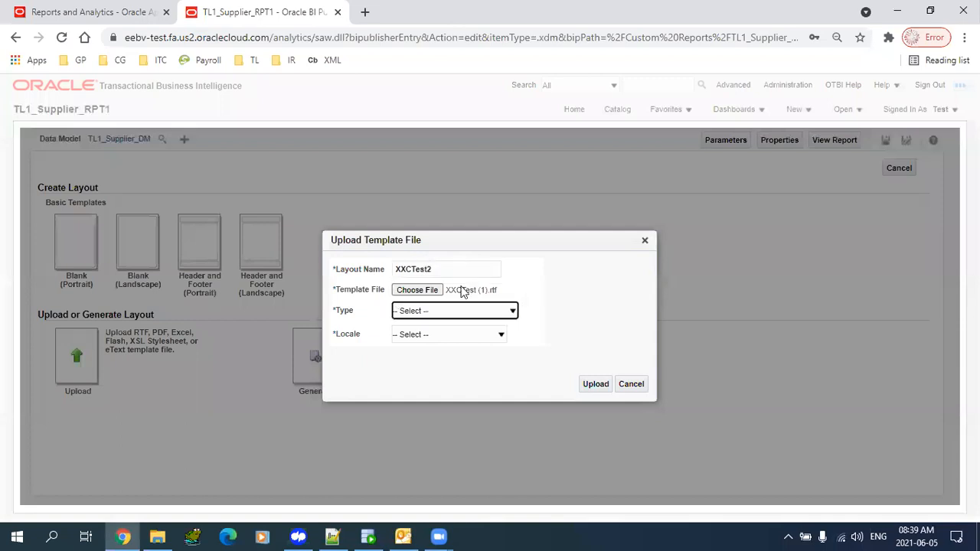
left_click(464, 310)
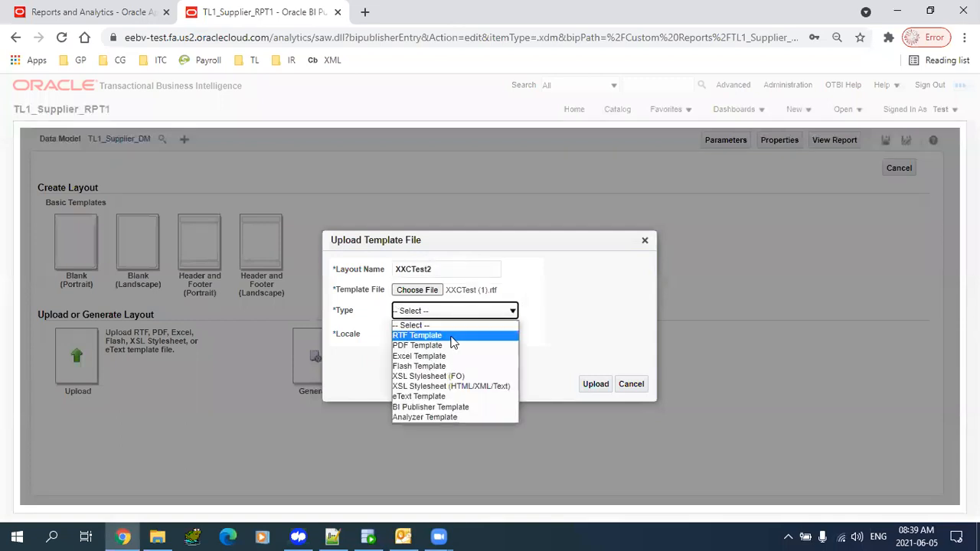
left_click(451, 337)
left_click(451, 337)
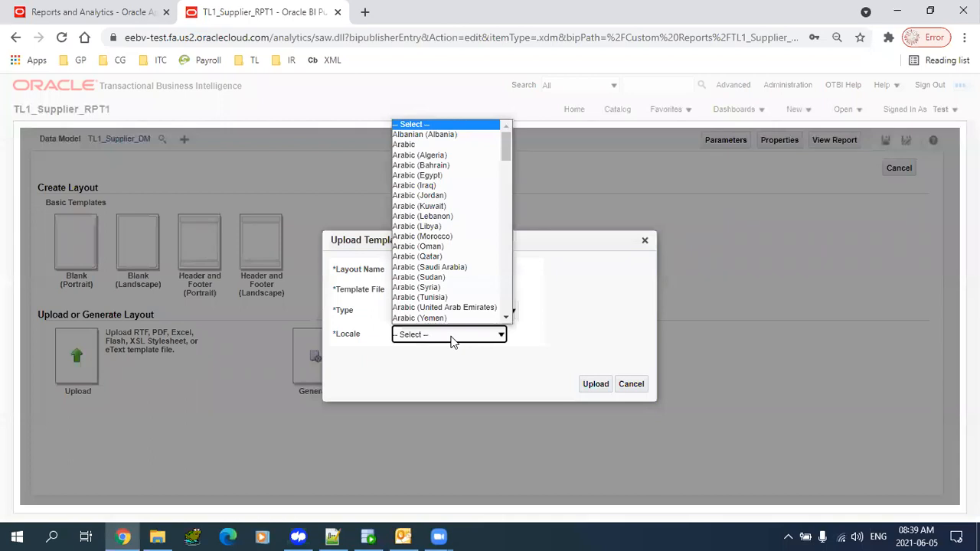
key("e")
key("Return")
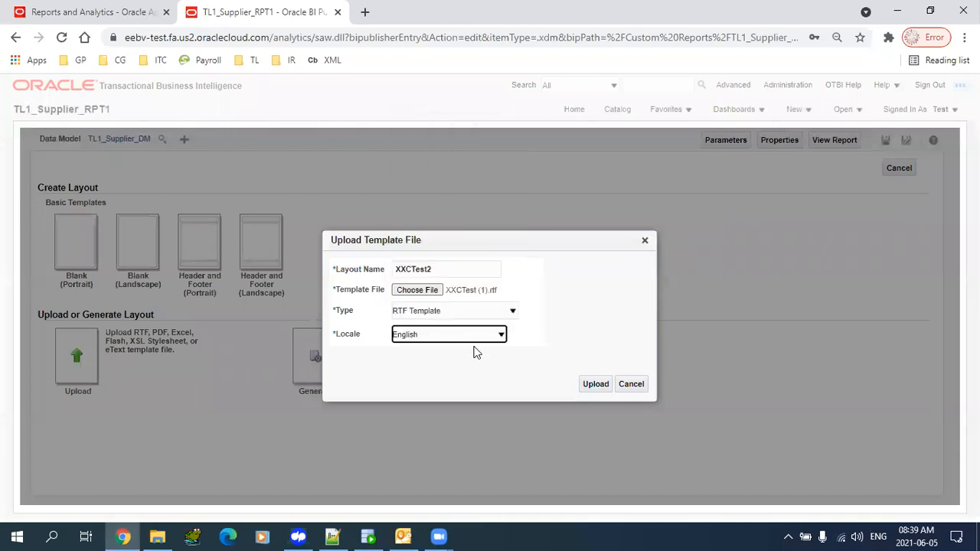
left_click(597, 385)
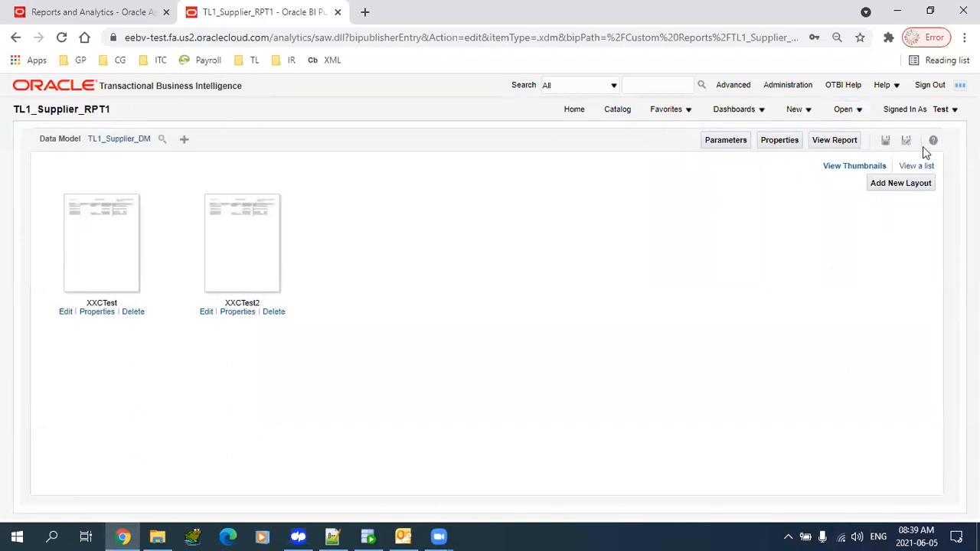
- Save TL1_Supplier_RPT1, view its output in the XXCTest2 and XXCTest layouts, then return to Edit Report
left_click(887, 143)
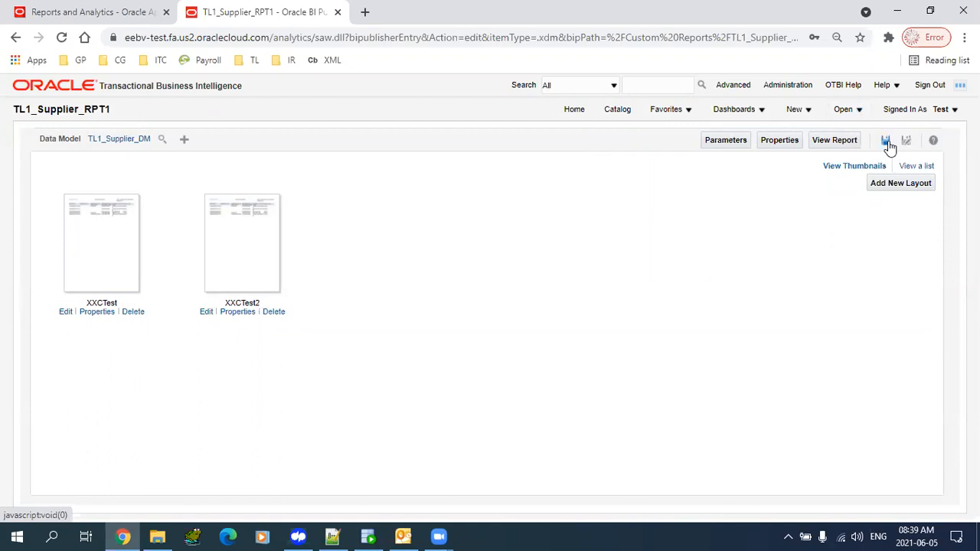
left_click(837, 144)
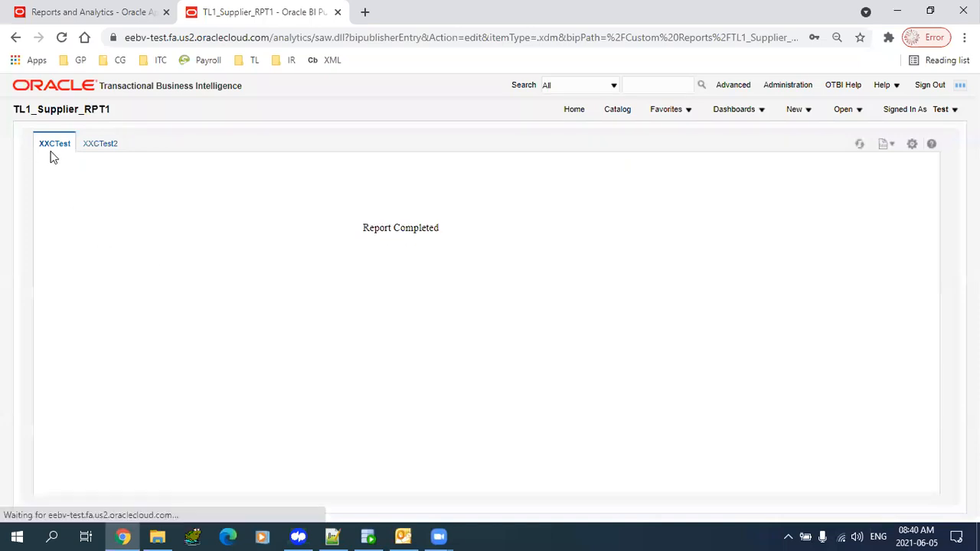
left_click(105, 145)
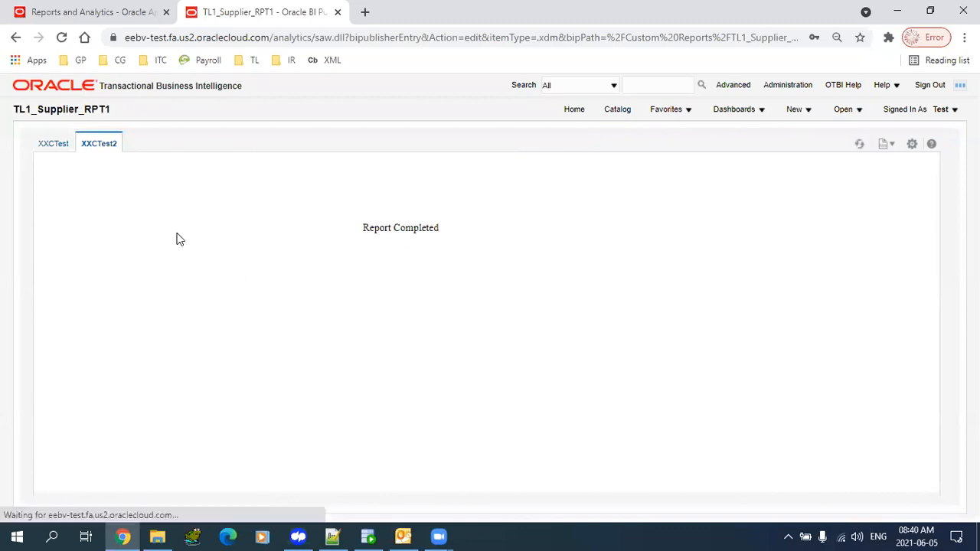
left_click(51, 146)
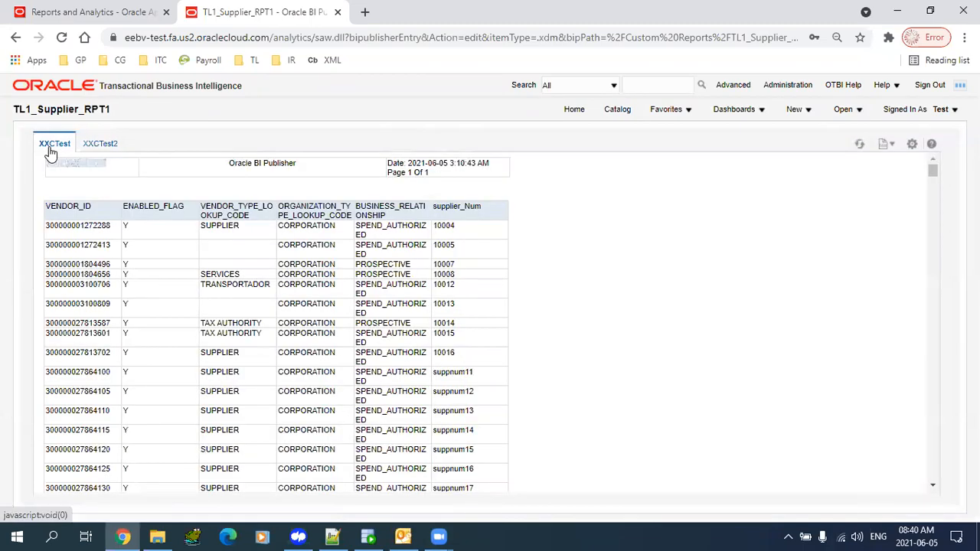
left_click(910, 148)
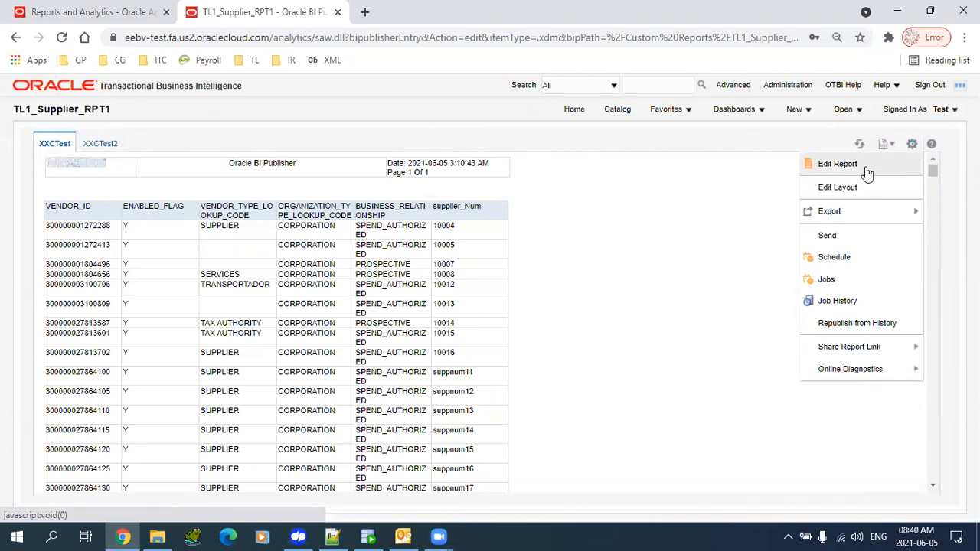
left_click(896, 170)
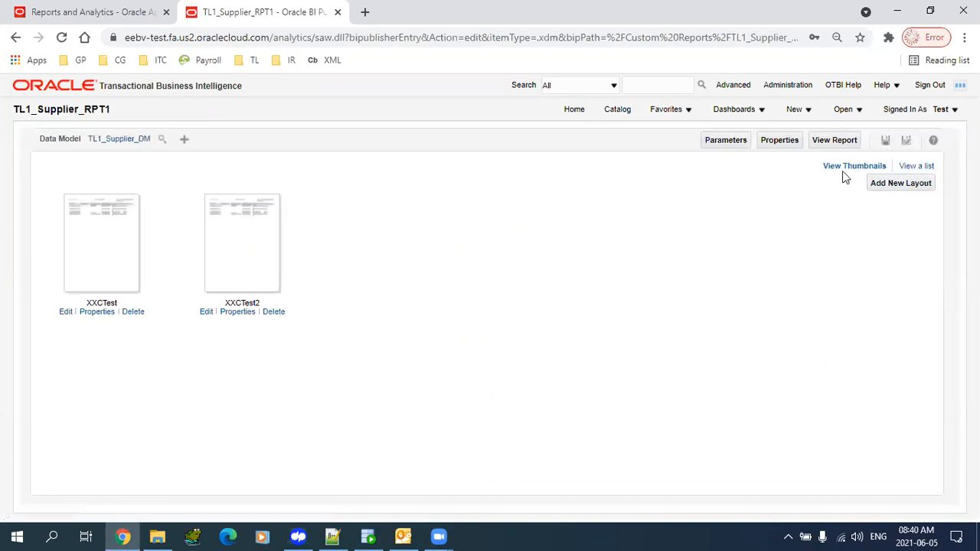
- In the layouts table, tick Default Layout for XXCTest2 and leave XXCTest's Active box checked
left_click(931, 167)
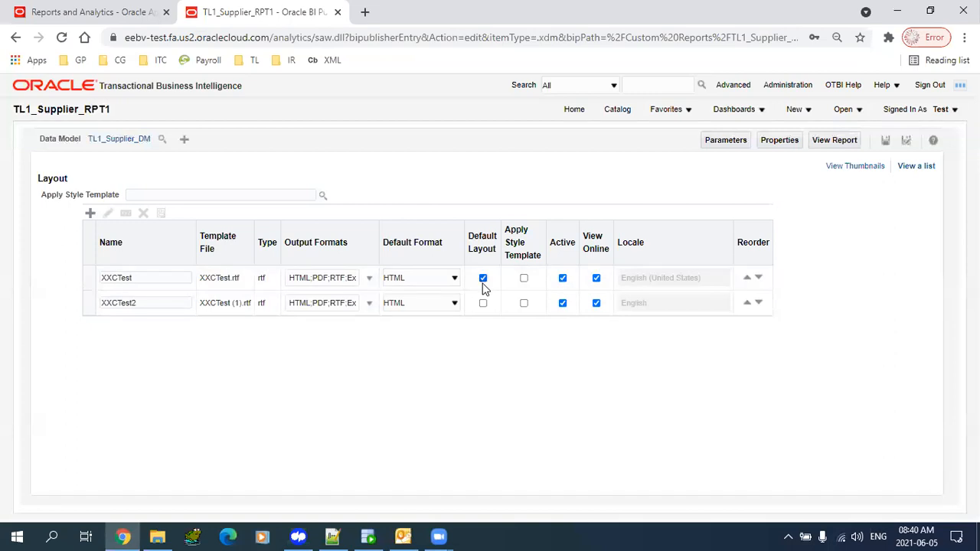
left_click(162, 280)
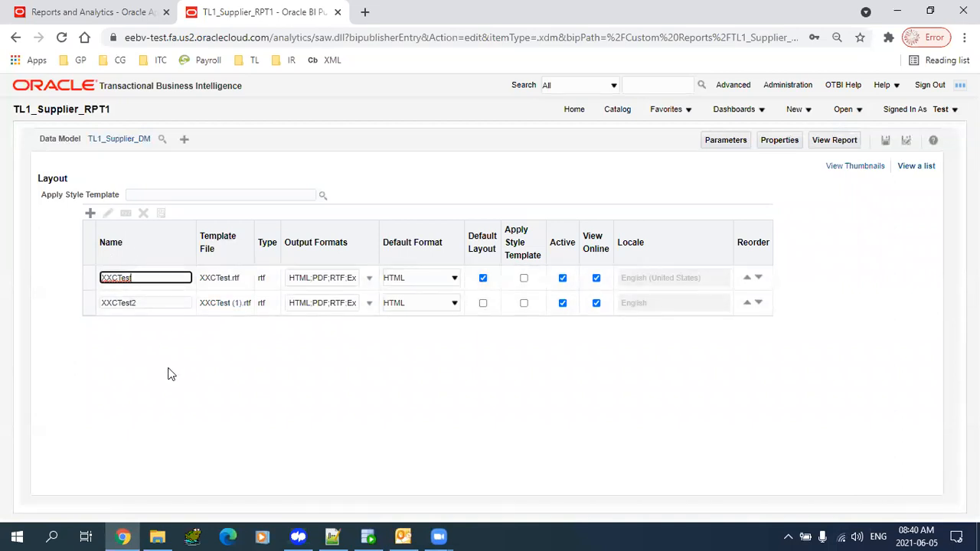
left_click(483, 303)
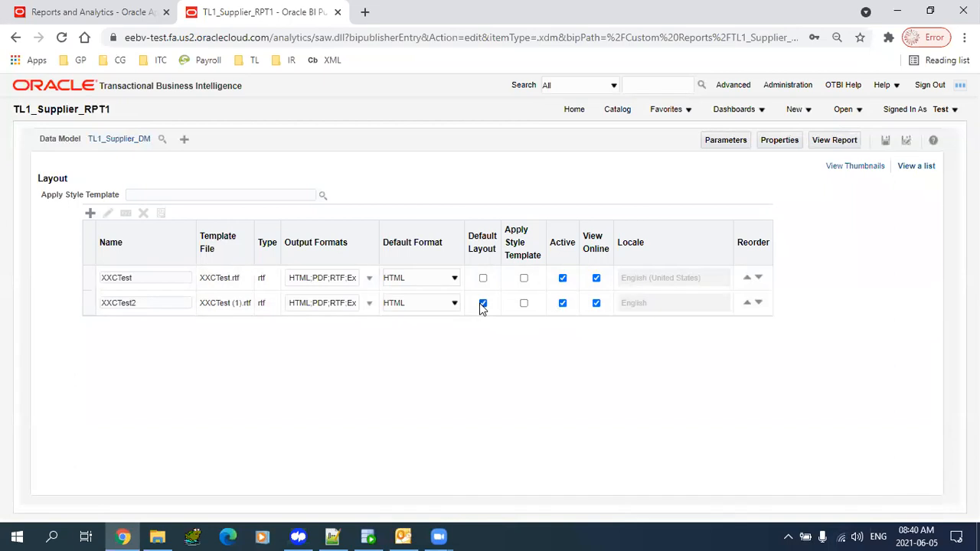
double_click(161, 305)
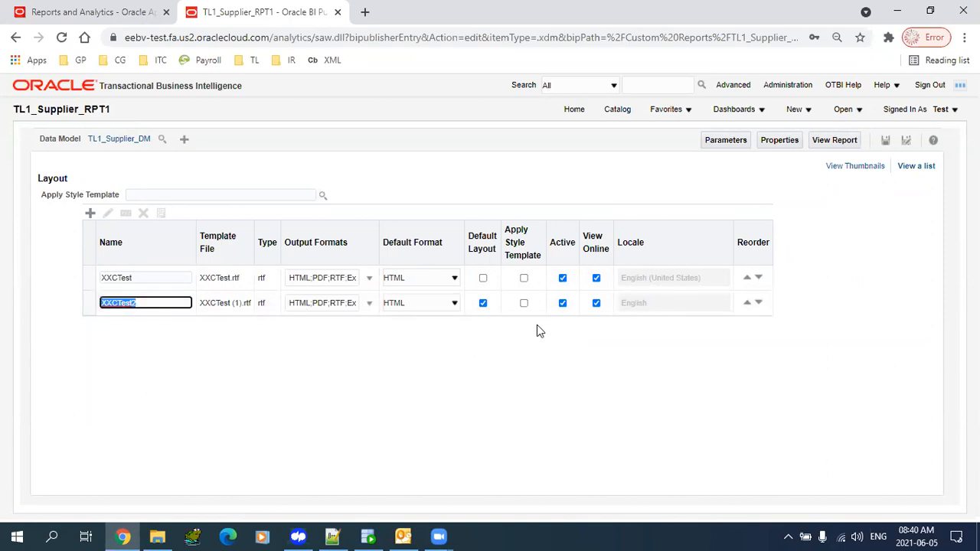
left_click(564, 279)
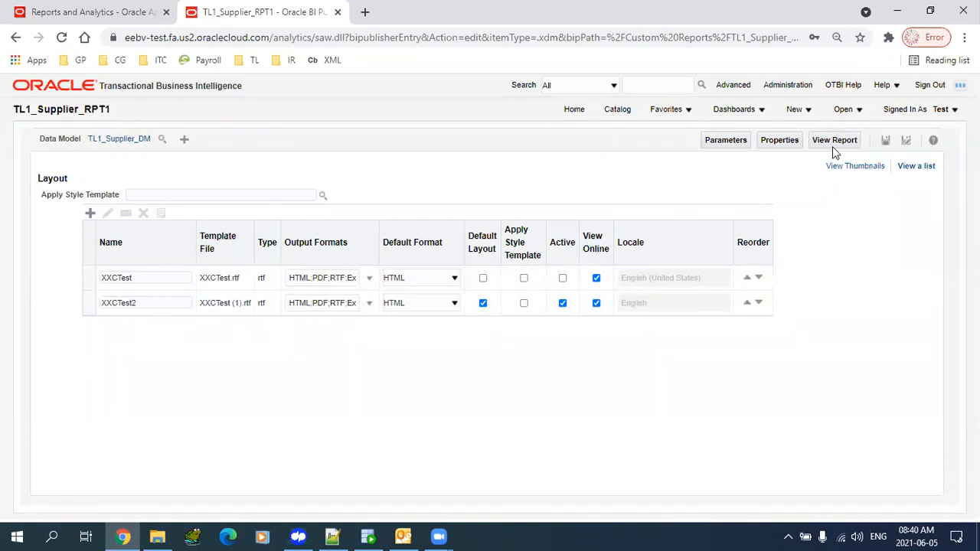
left_click(563, 279)
- Find TL1_Supplier_DM in the Catalog's Custom Reports folder and open it for editing
left_click(615, 112)
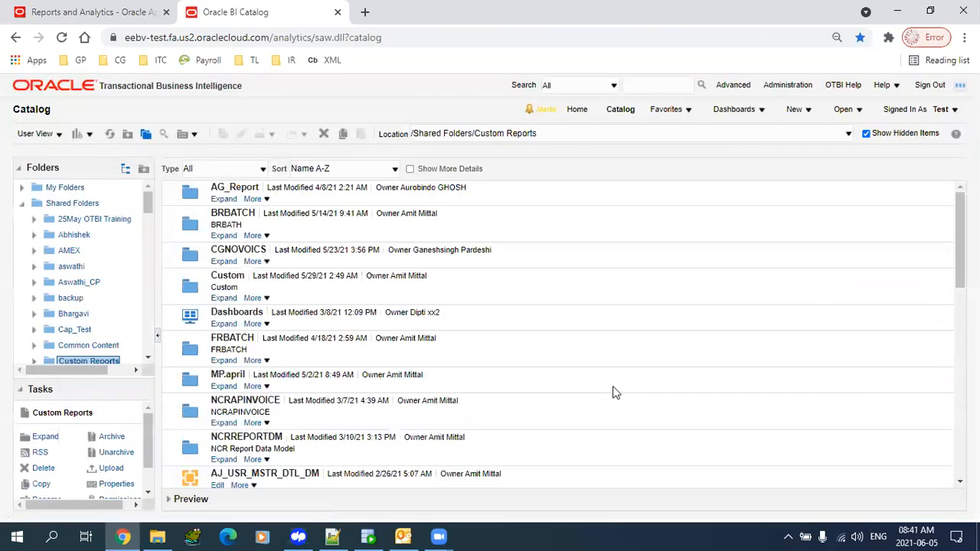
scroll(500, 375, "down", 10)
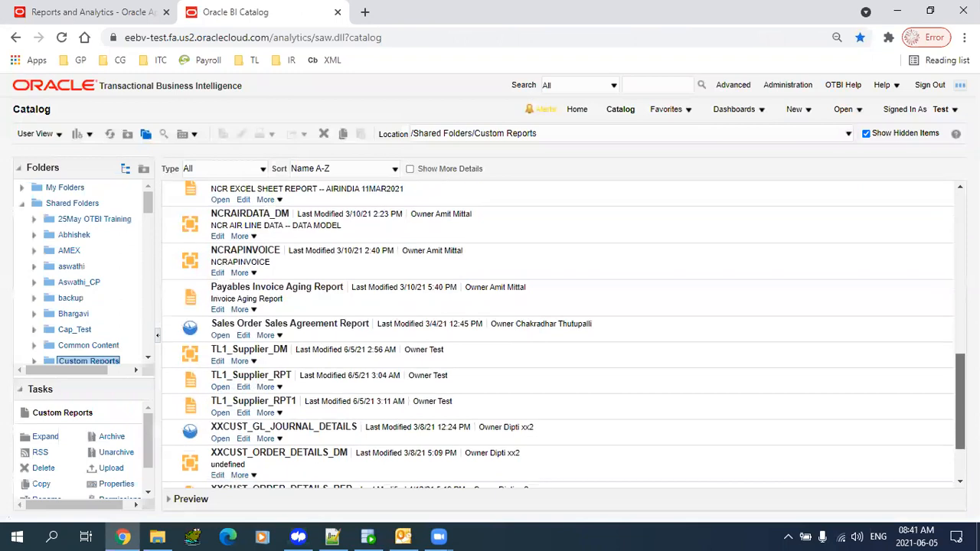
left_click(418, 353)
left_click(386, 341)
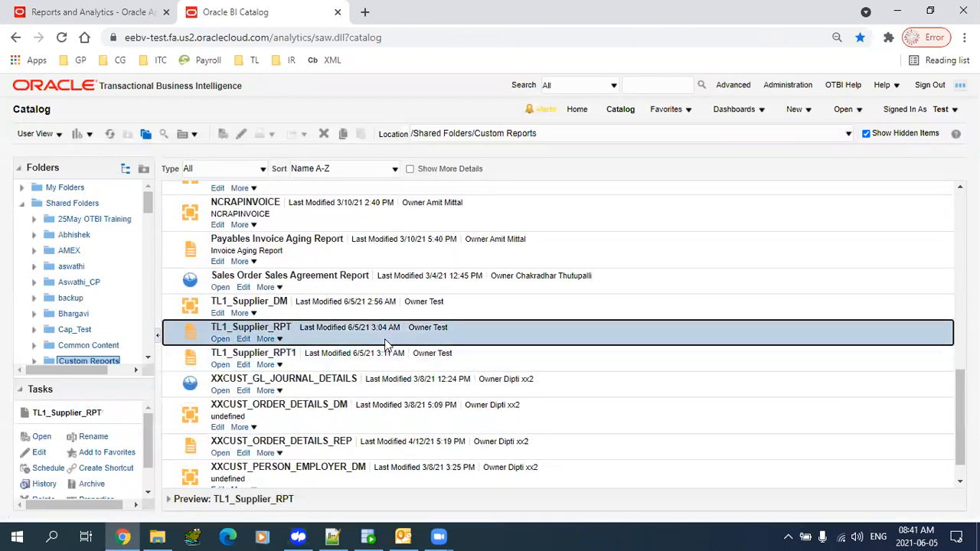
left_click(372, 313)
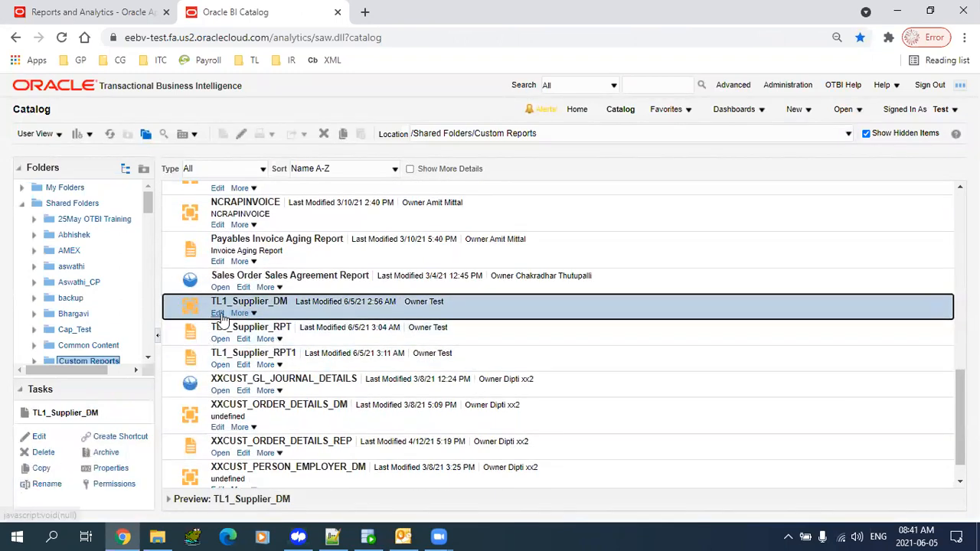
left_click(318, 341)
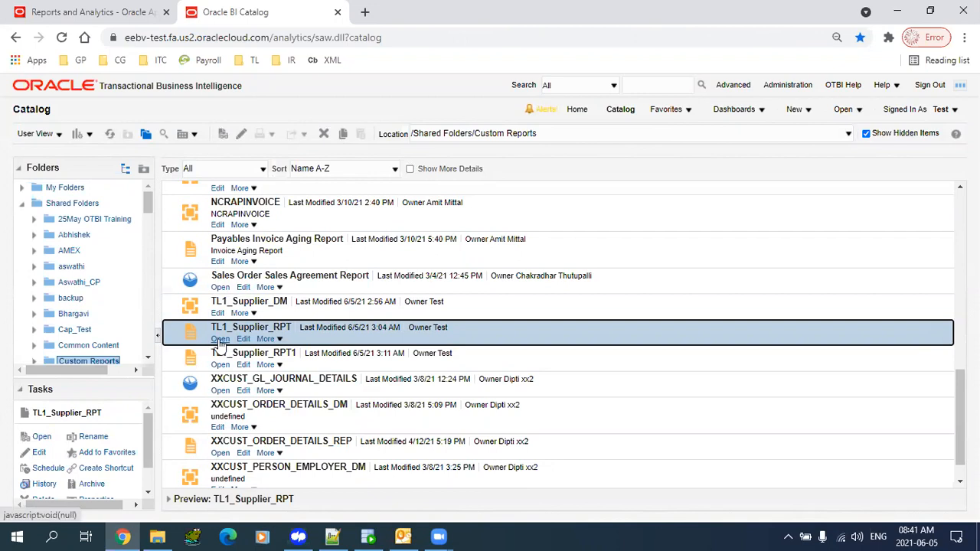
left_click(318, 306)
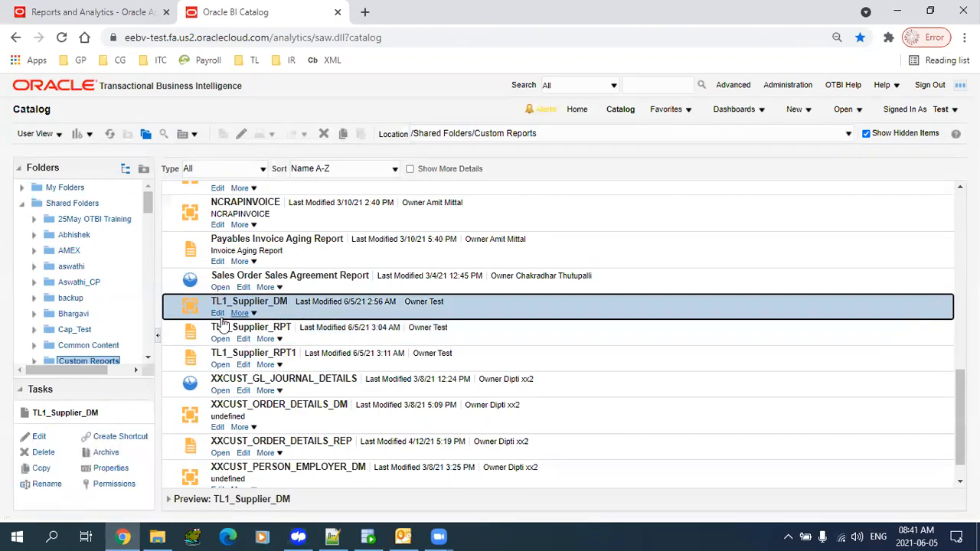
left_click(219, 314)
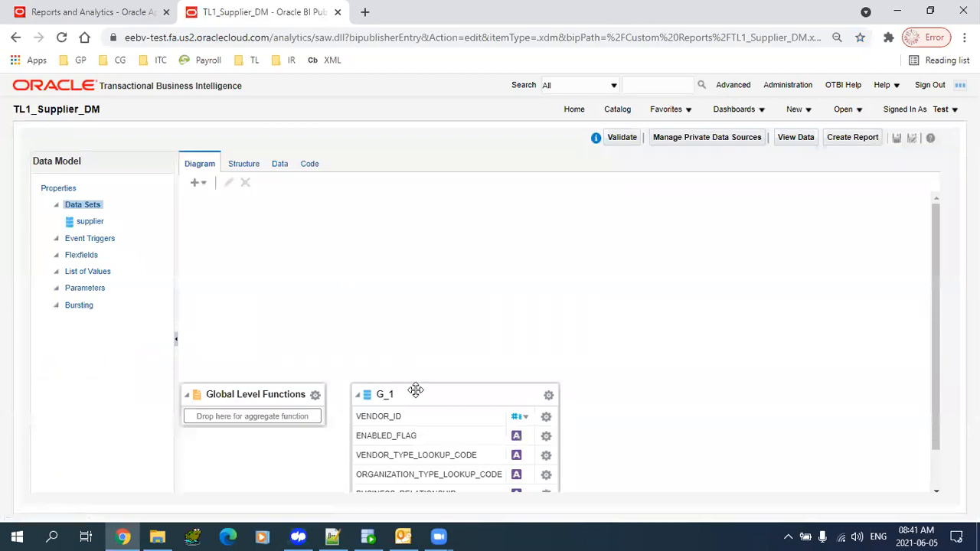
- Add a new data model parameter named p_supplier_num
left_click_drag(416, 390, 403, 225)
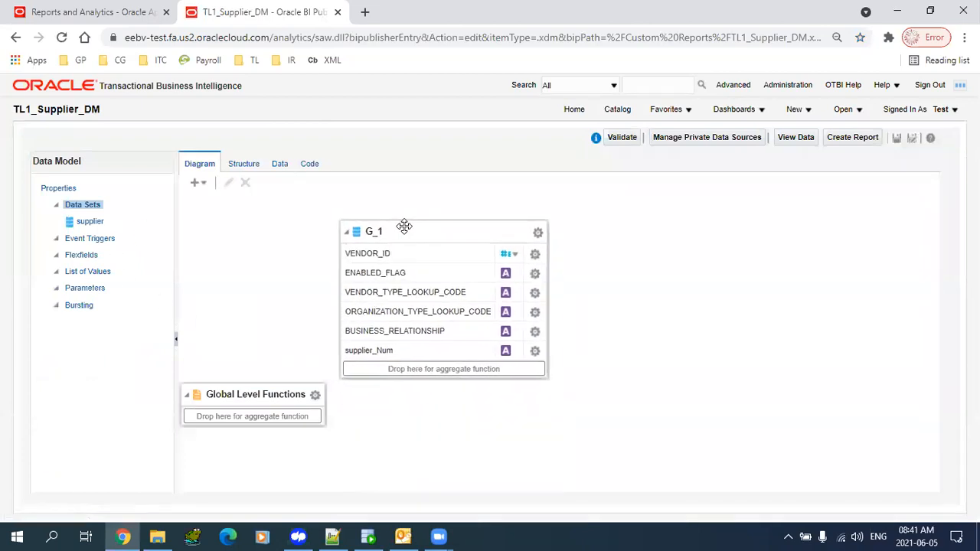
left_click(81, 292)
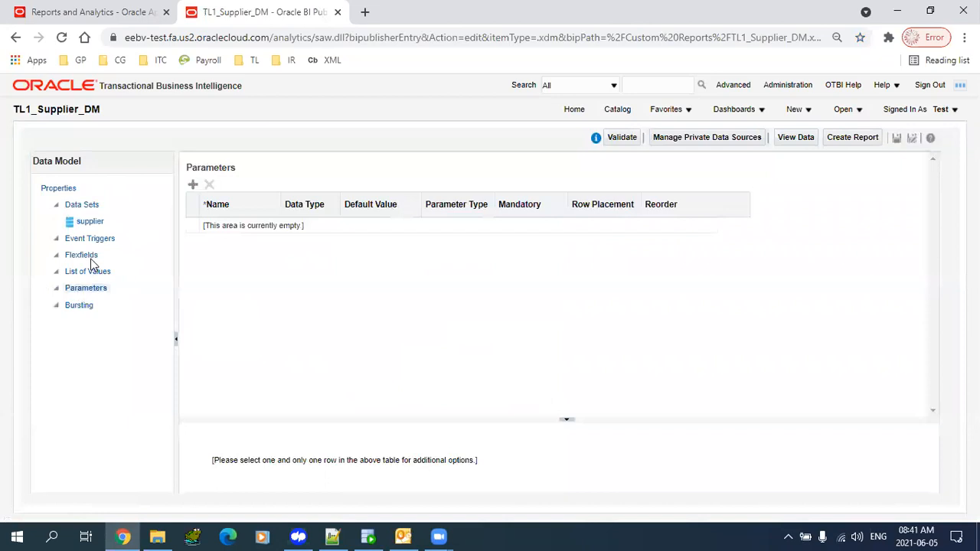
left_click(90, 271)
left_click(90, 289)
left_click(192, 184)
left_click(242, 224)
double_click(242, 225)
type("p")
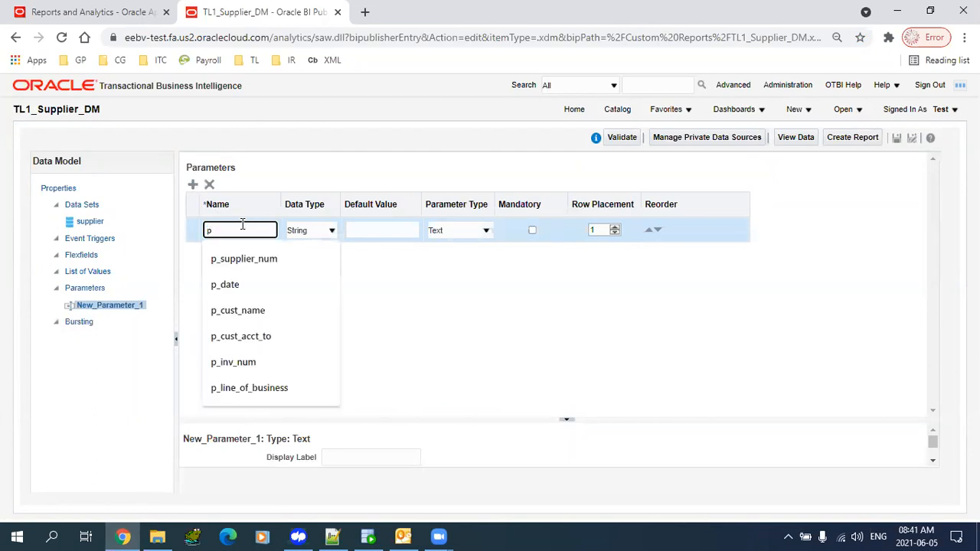
type("_")
key("Down")
key("Tab")
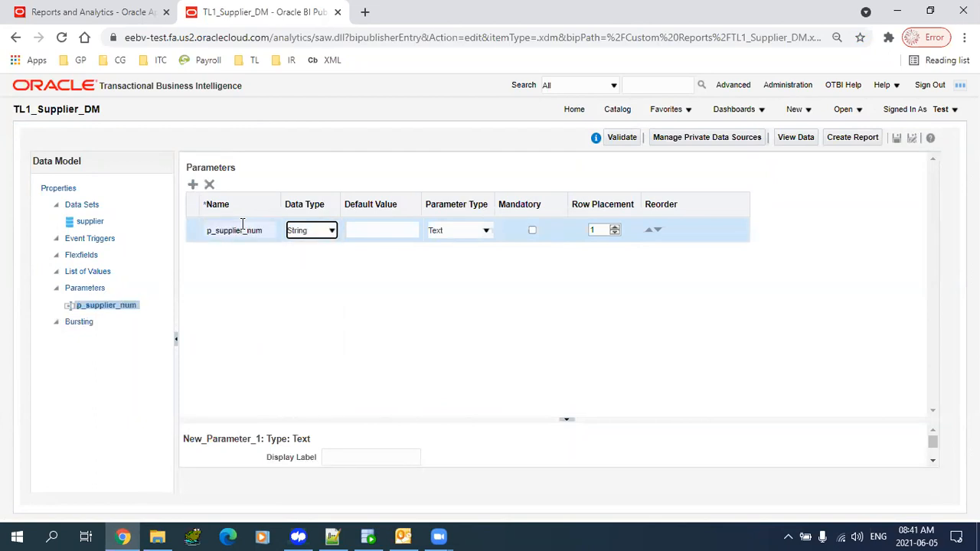
- Keep p_supplier_num as a String data type, Text parameter type, and not mandatory
left_click(318, 235)
left_click(317, 245)
left_click(313, 233)
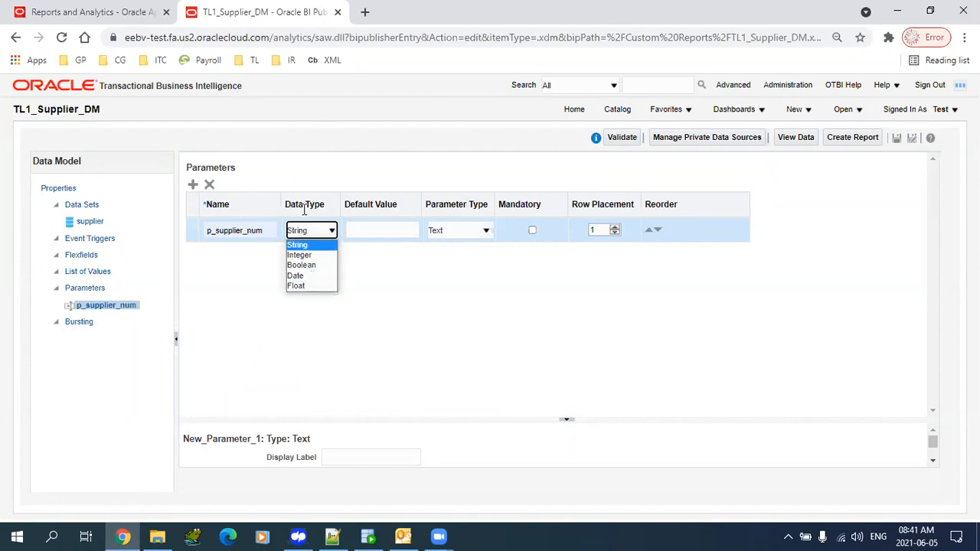
left_click(312, 245)
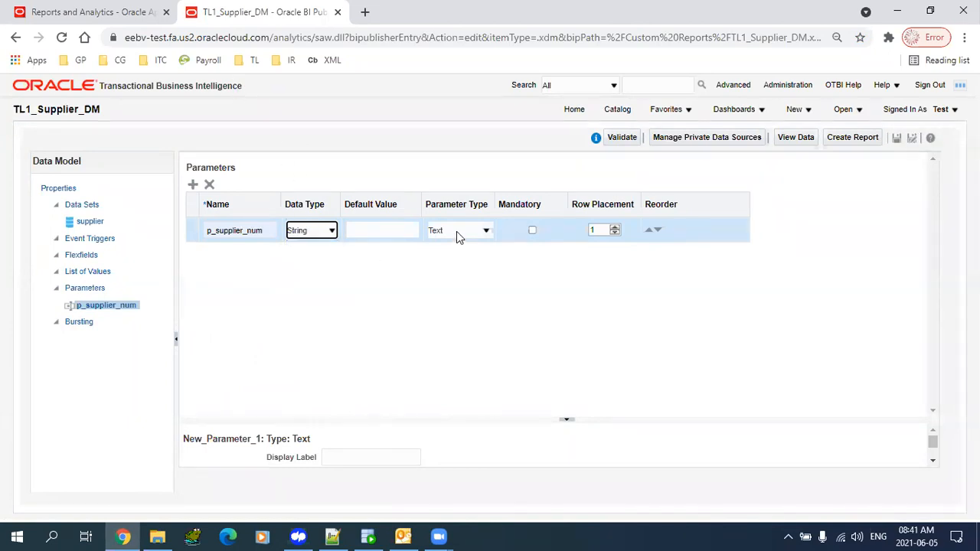
left_click(456, 231)
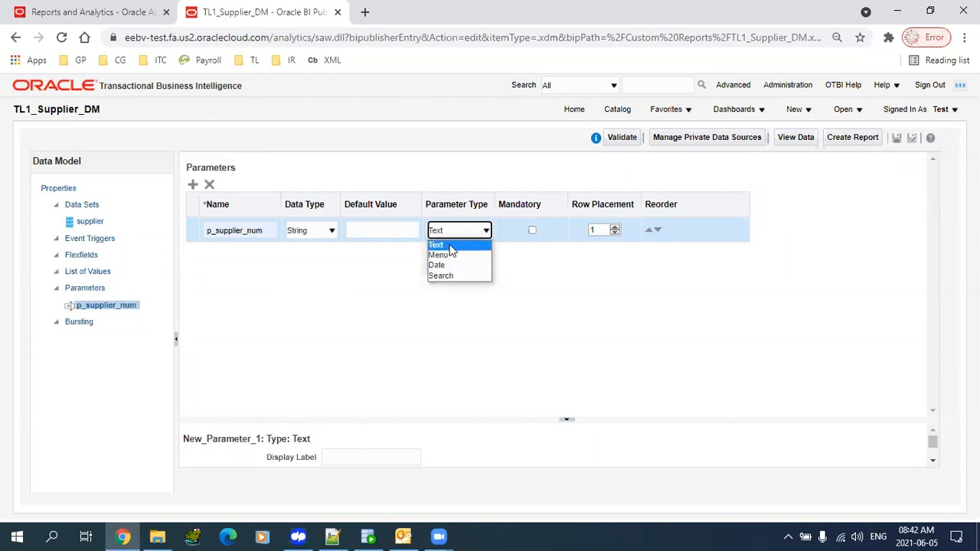
left_click(451, 245)
left_click_drag(476, 397, 480, 314)
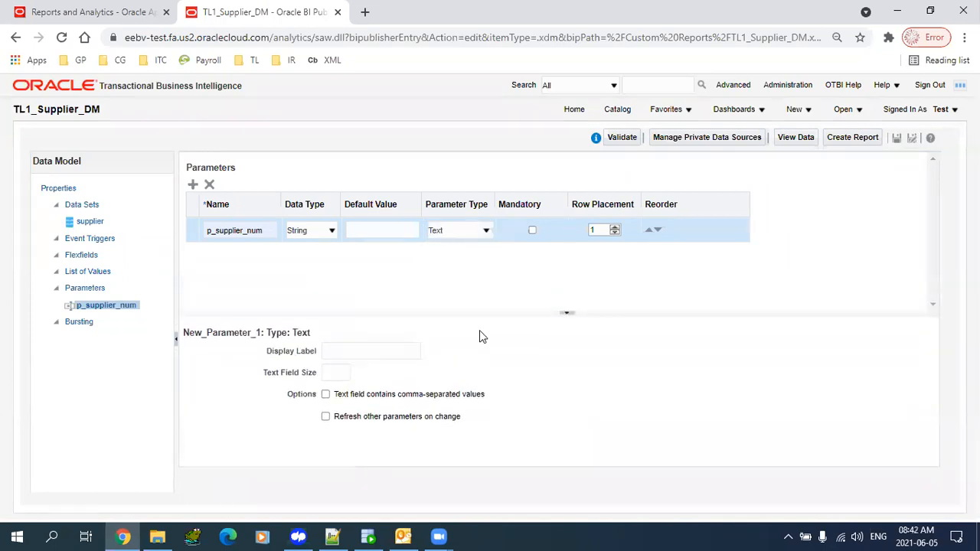
left_click(532, 230)
left_click(532, 232)
- Give p_supplier_num the display label 'Supplier Number' and save the data model
left_click(228, 230)
left_click(359, 351)
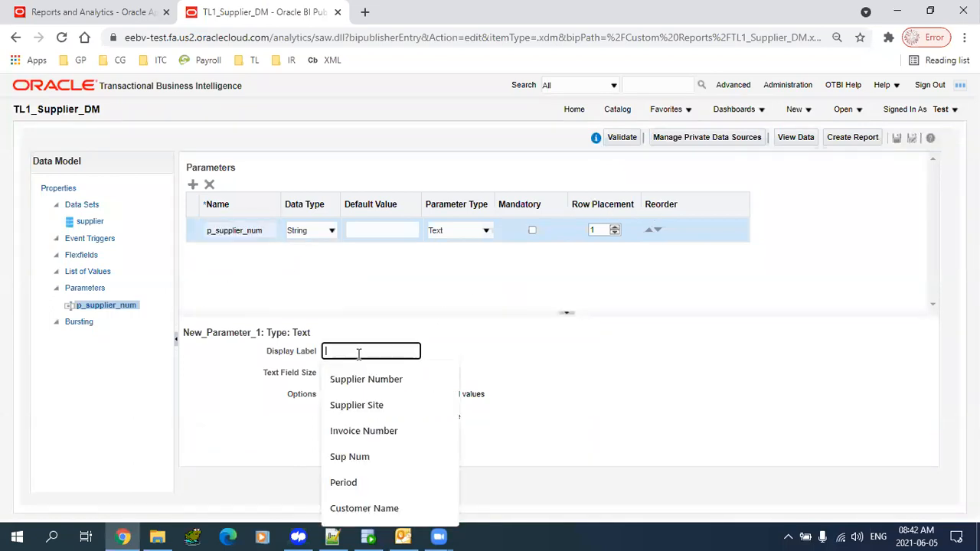
type("Spp")
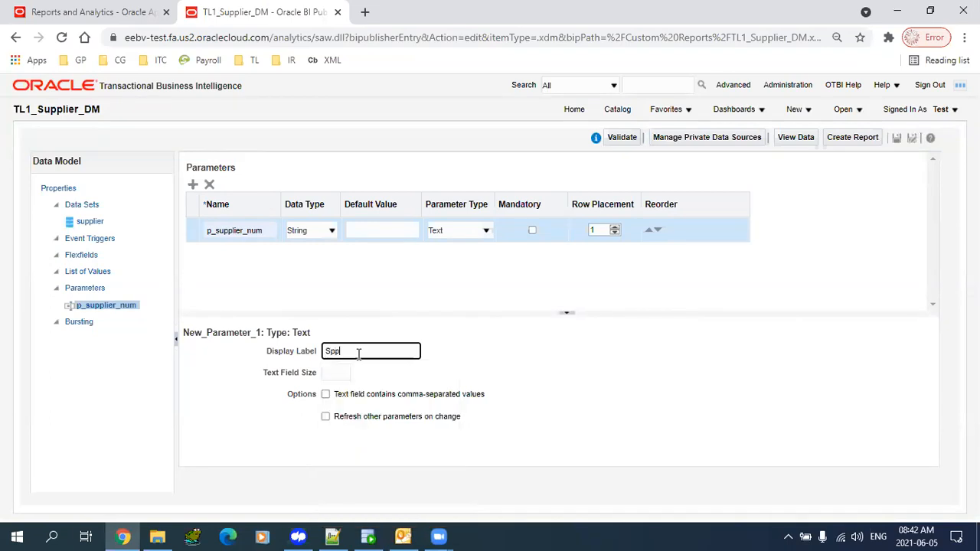
key("BackSpace")
key("BackSpace")
key("BackSpace")
type("Supplier Num")
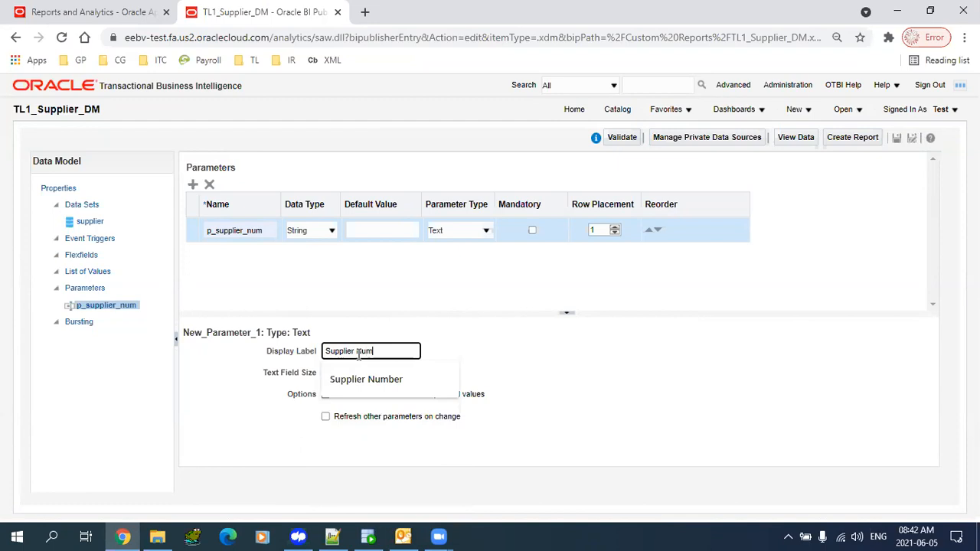
type("ber")
key("Tab")
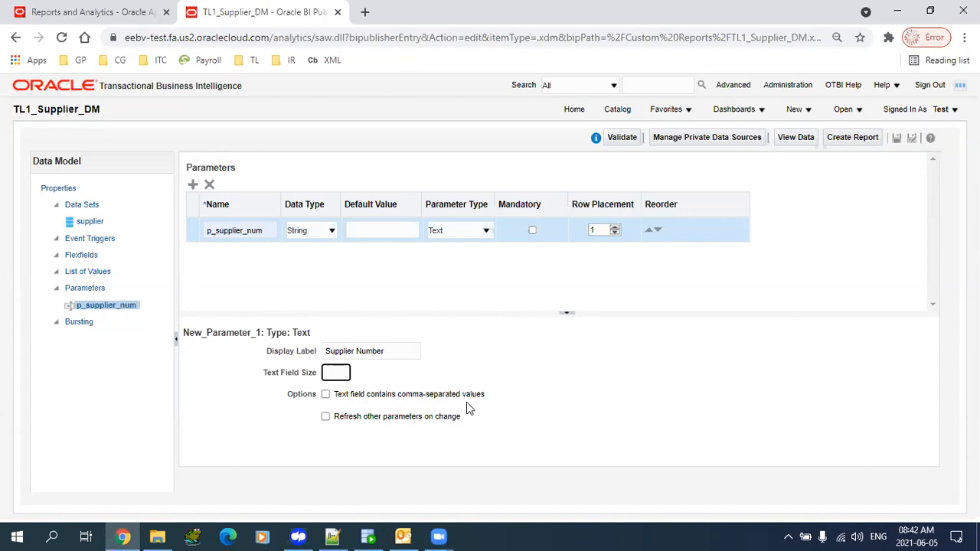
left_click(897, 138)
- Preview the supplier data set in Table View with Supplier Number 10004
left_click(90, 221)
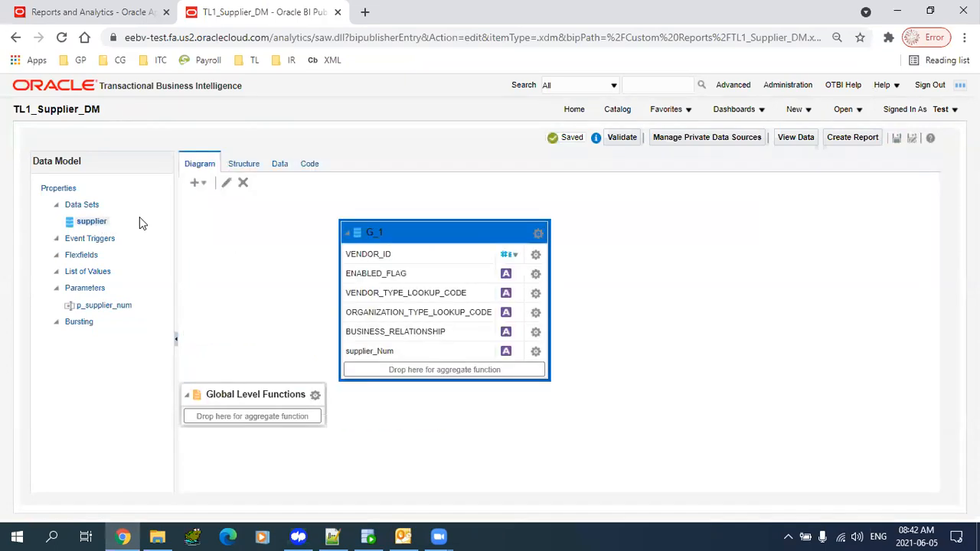
left_click(279, 165)
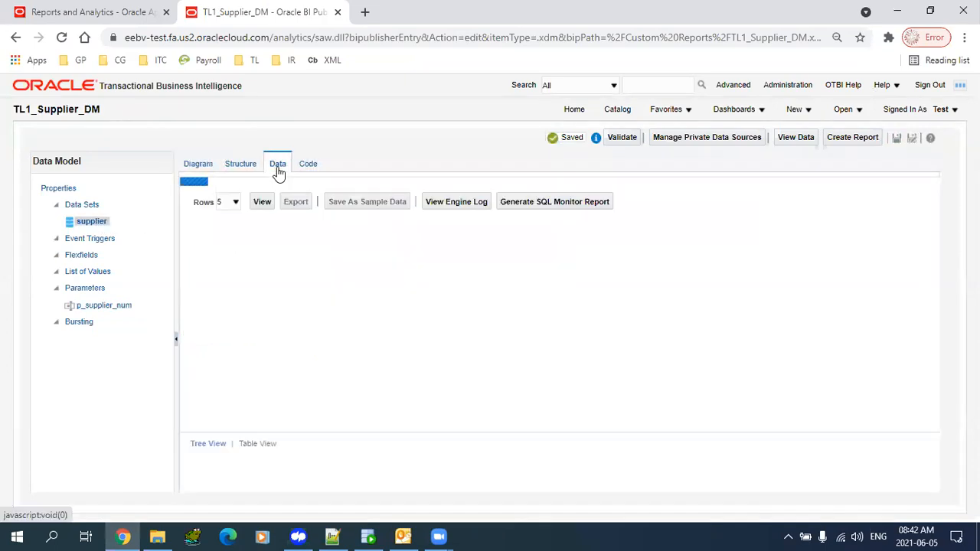
left_click_drag(218, 195, 284, 186)
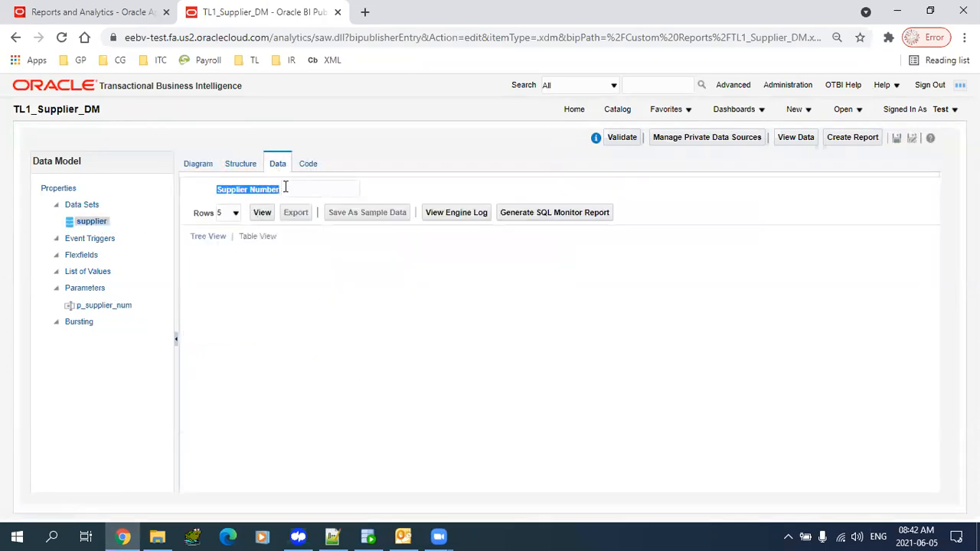
left_click(344, 189)
left_click(492, 326)
left_click(319, 189)
left_click(480, 295)
left_click(308, 190)
left_click(309, 216)
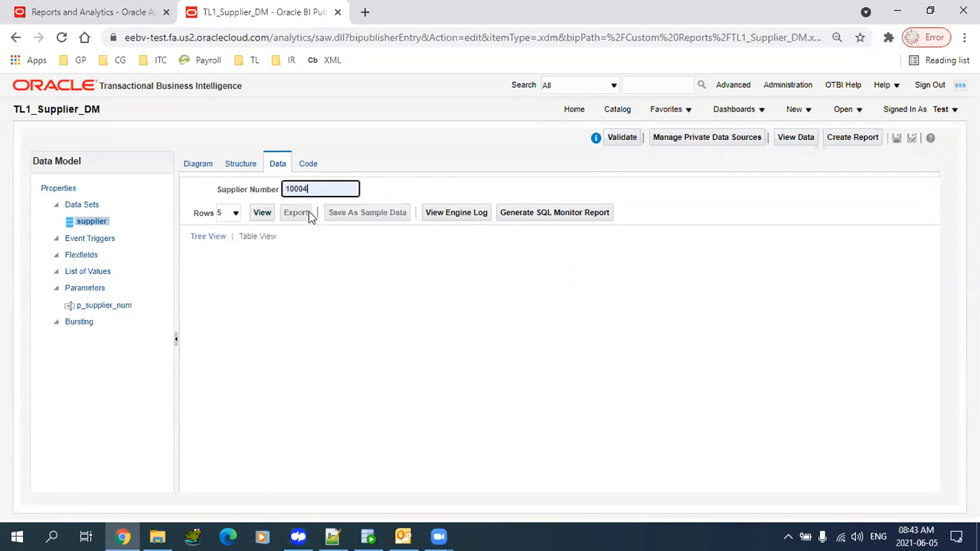
left_click(261, 212)
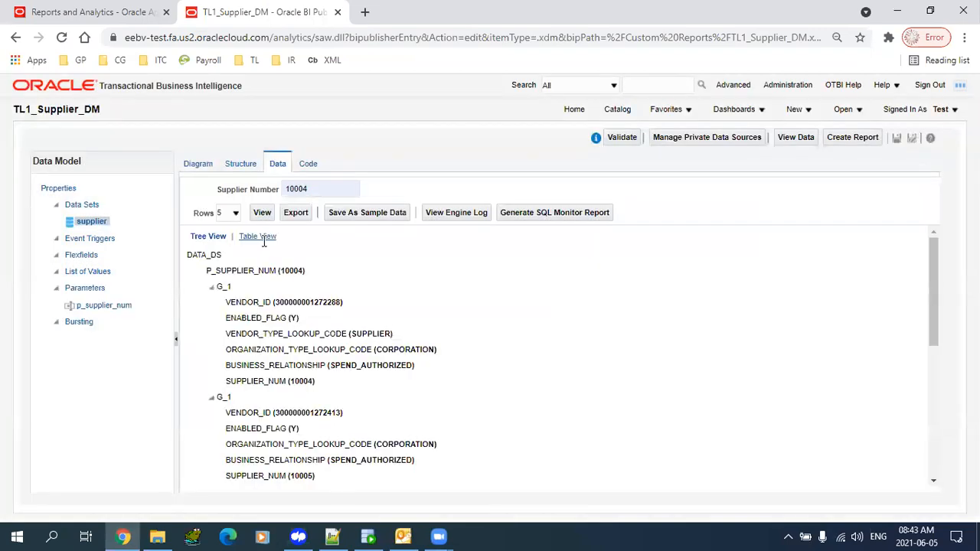
left_click(260, 237)
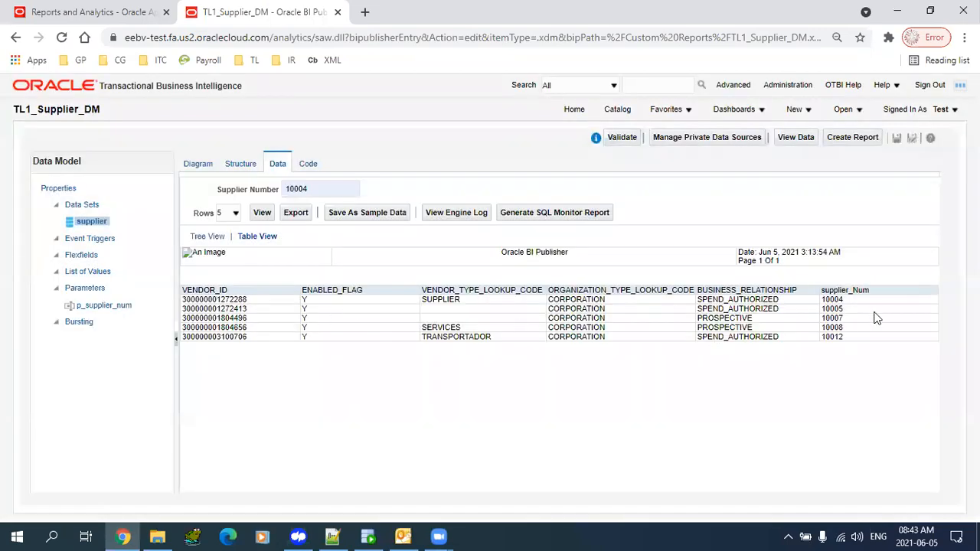
- Inspect the table result, which still lists five supplier rows despite choosing 10004
left_click_drag(860, 301, 620, 304)
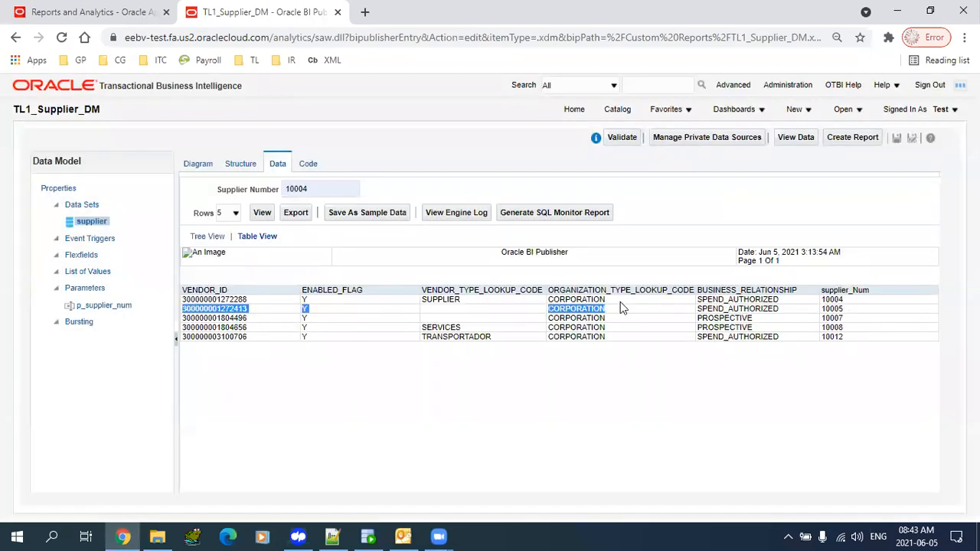
double_click(314, 189)
left_click(836, 346)
left_click_drag(844, 338, 847, 301)
left_click(833, 308)
left_click(839, 311)
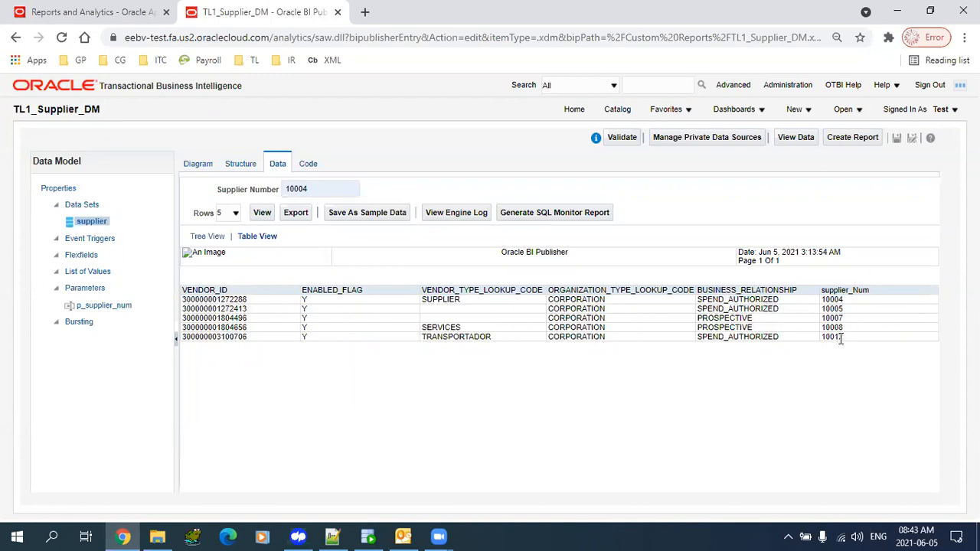
left_click(120, 310)
- Copy the parameter name p_supplier_num for use in the query
left_click(273, 230)
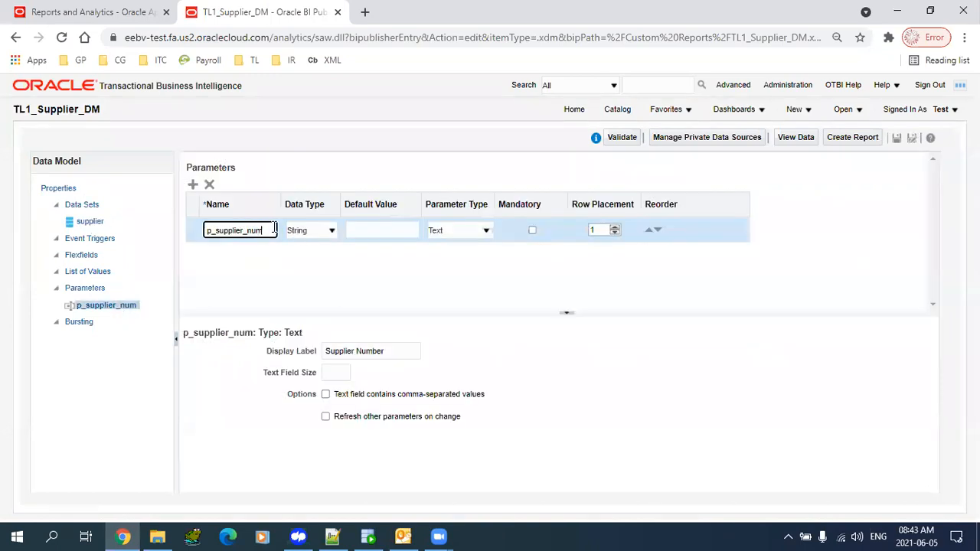
double_click(273, 229)
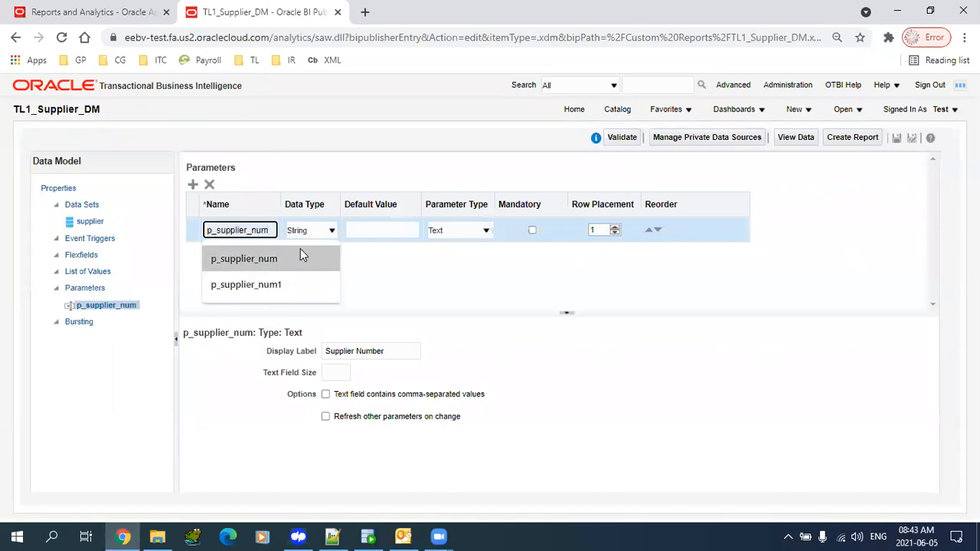
double_click(236, 233)
key("ctrl+c")
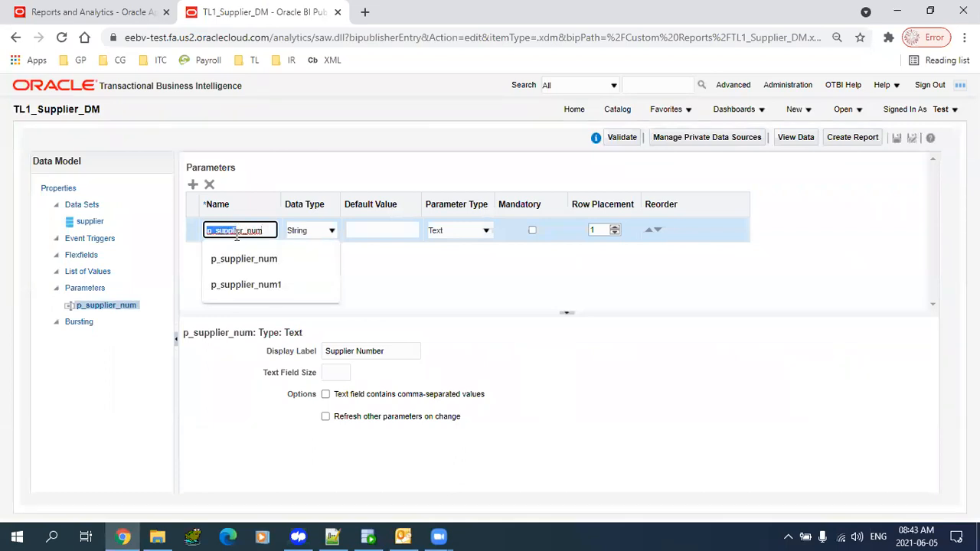
- Append 'where segment1 = :p_supplier_num' to the supplier data set's SQL and apply it
left_click(84, 222)
left_click(197, 166)
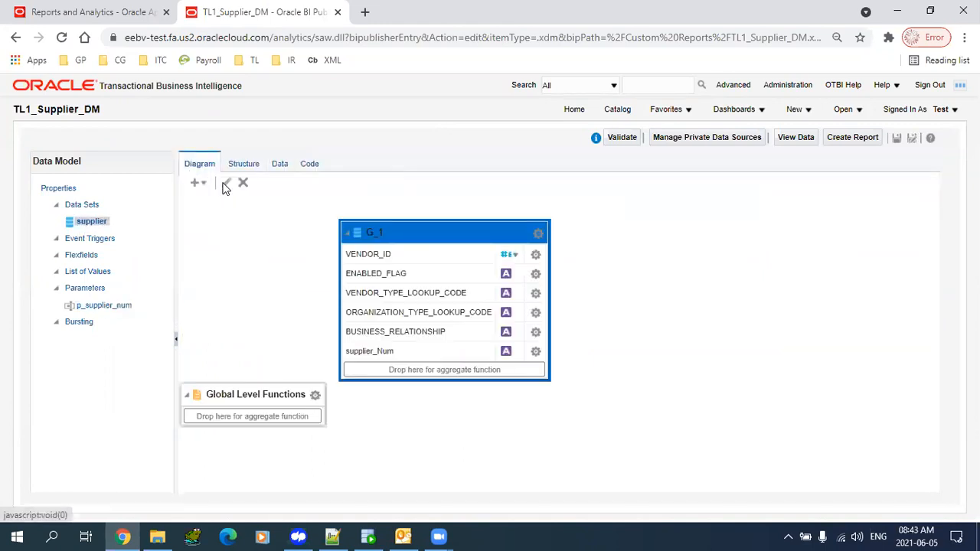
left_click(226, 182)
left_click(429, 339)
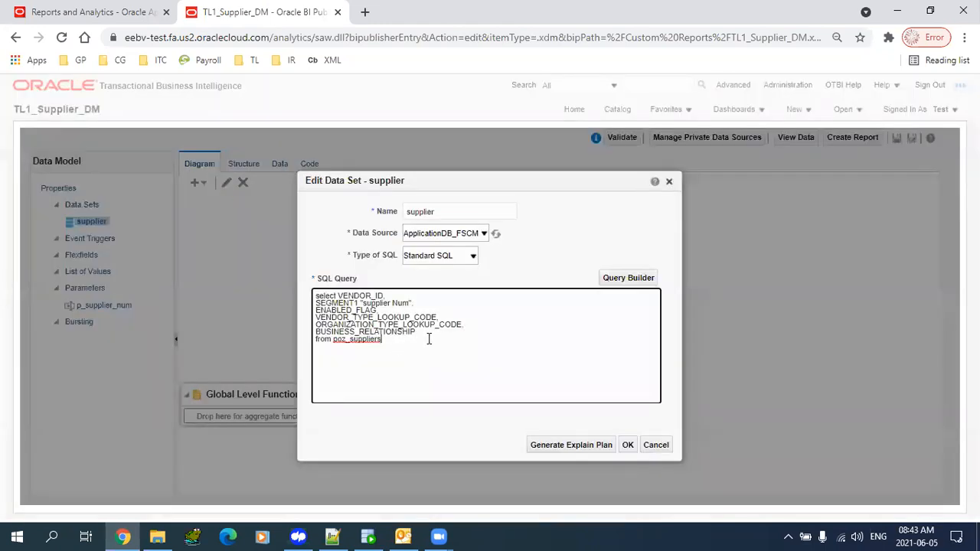
type("wher ee segentment")
key("ctrl+v")
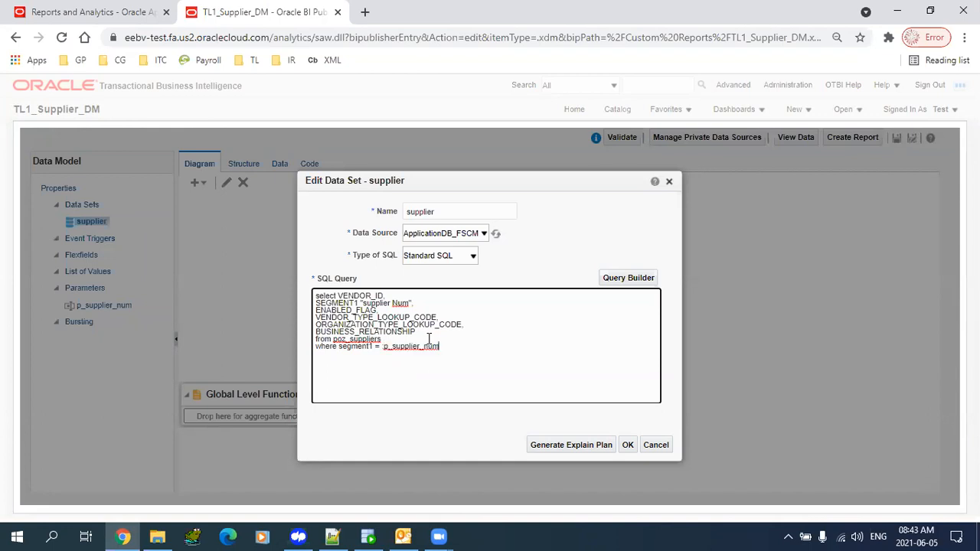
left_click(628, 446)
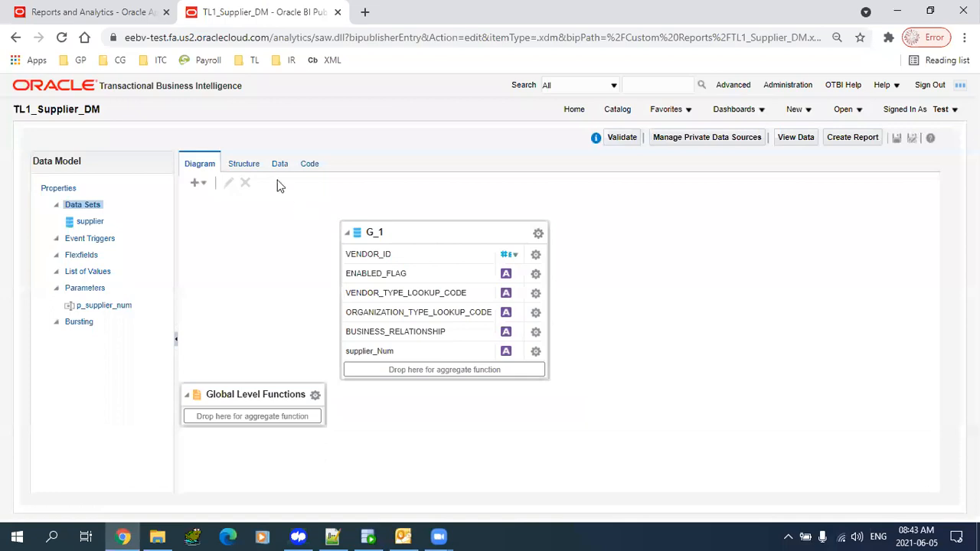
- Preview supplier 10004 in Table View, now returning a single row
left_click(279, 164)
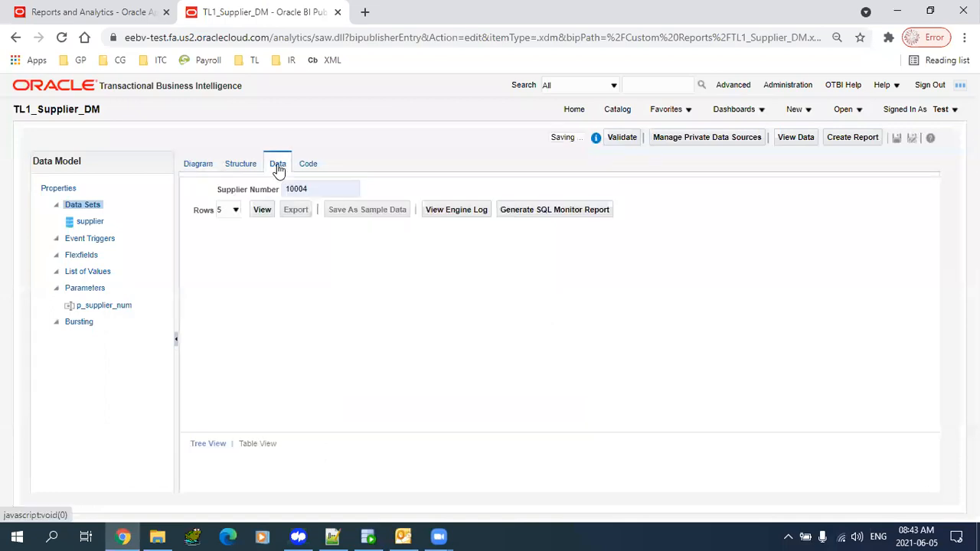
left_click(263, 214)
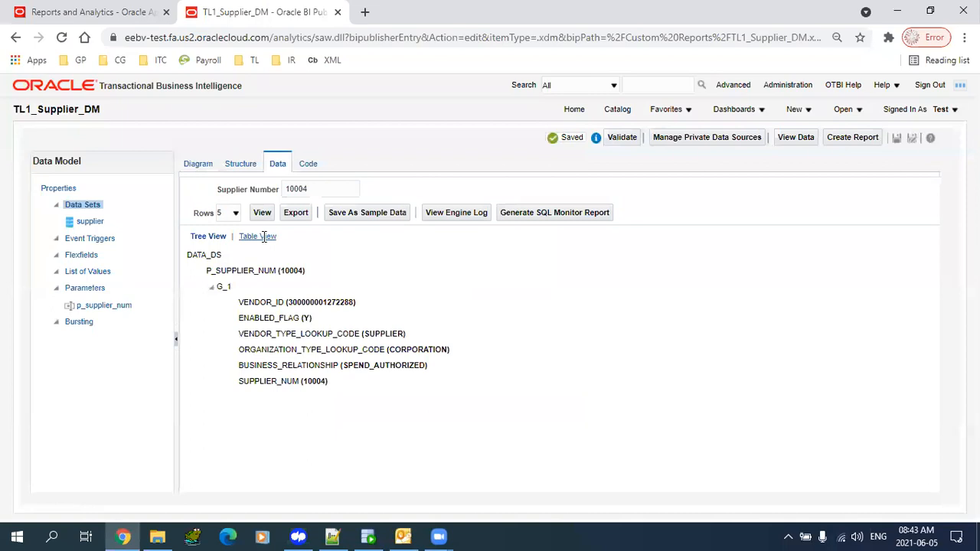
left_click(262, 238)
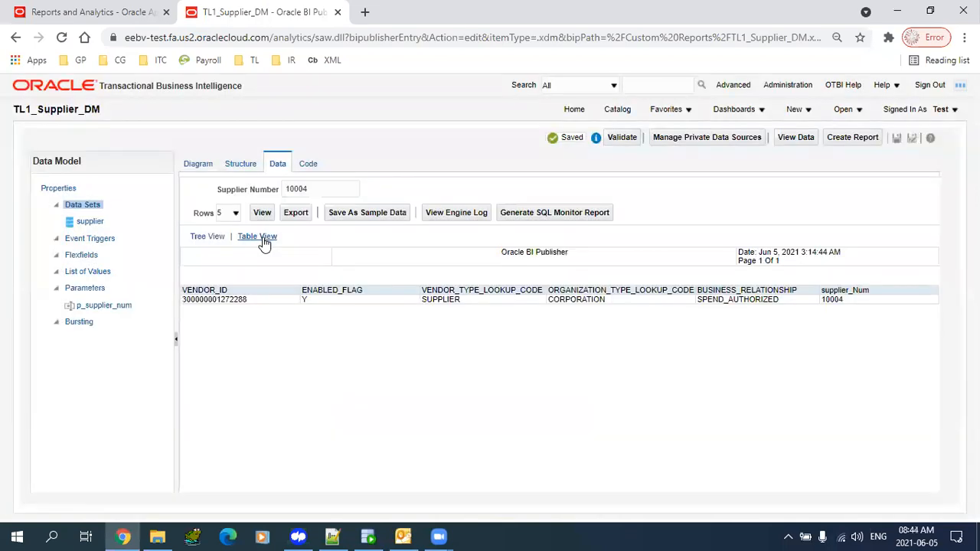
- Clear Supplier Number and rerun the preview, which returns no rows
left_click(311, 190)
left_click(859, 302)
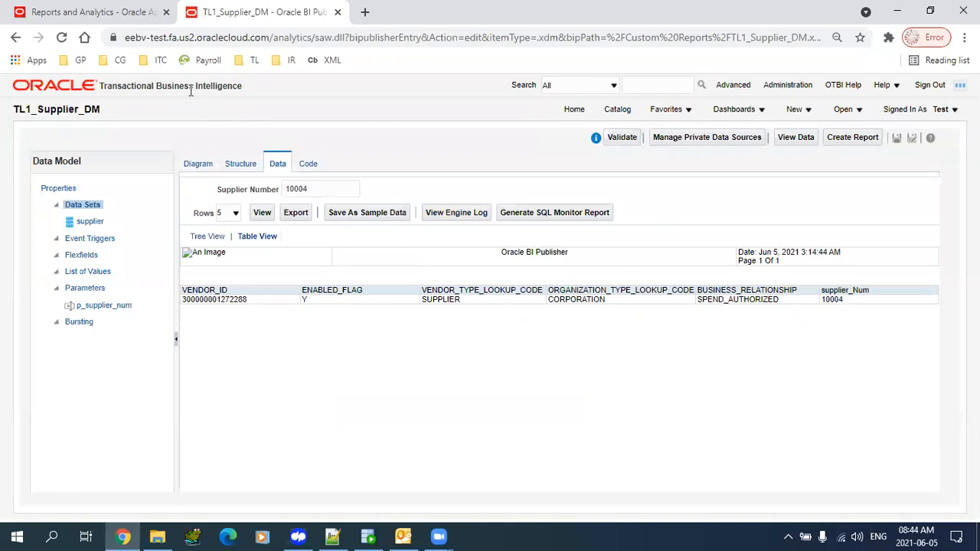
left_click(322, 188)
key("BackSpace")
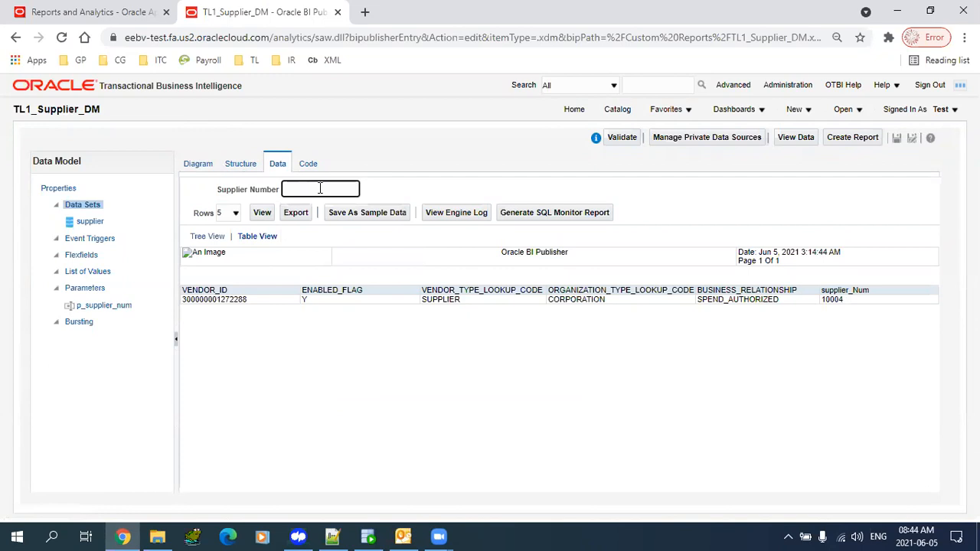
left_click(262, 213)
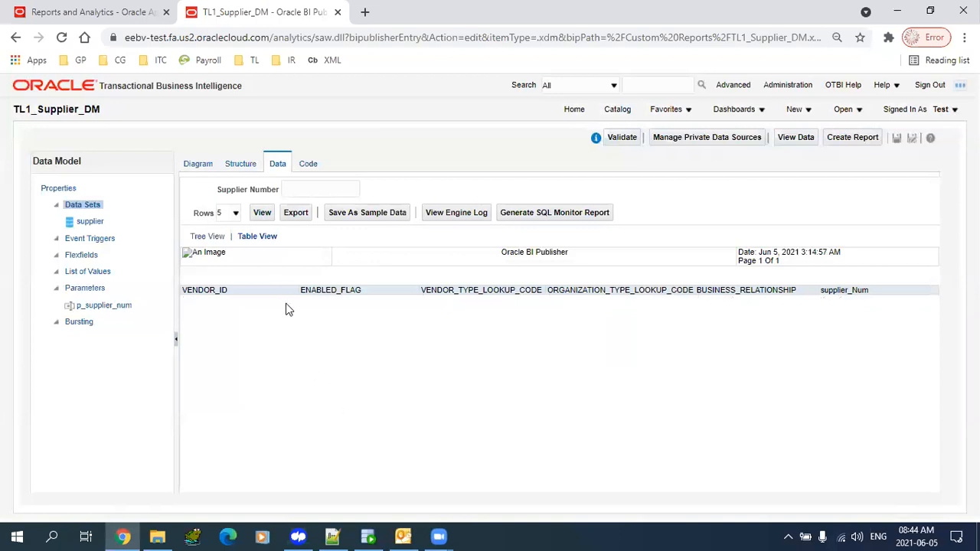
- Change the supplier query filter to segment1 = NVL(:p_supplier_num,segment1) and apply it
left_click(197, 165)
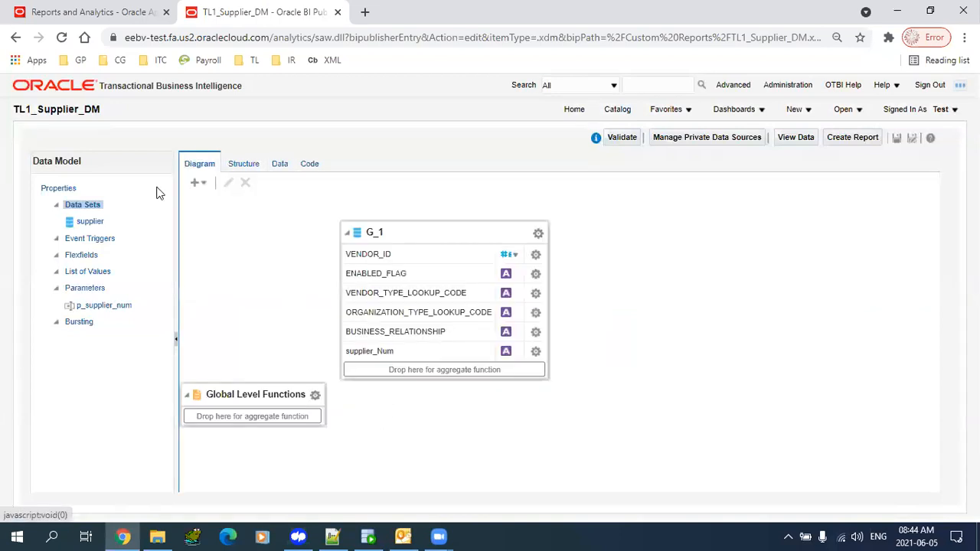
left_click(92, 224)
left_click(228, 183)
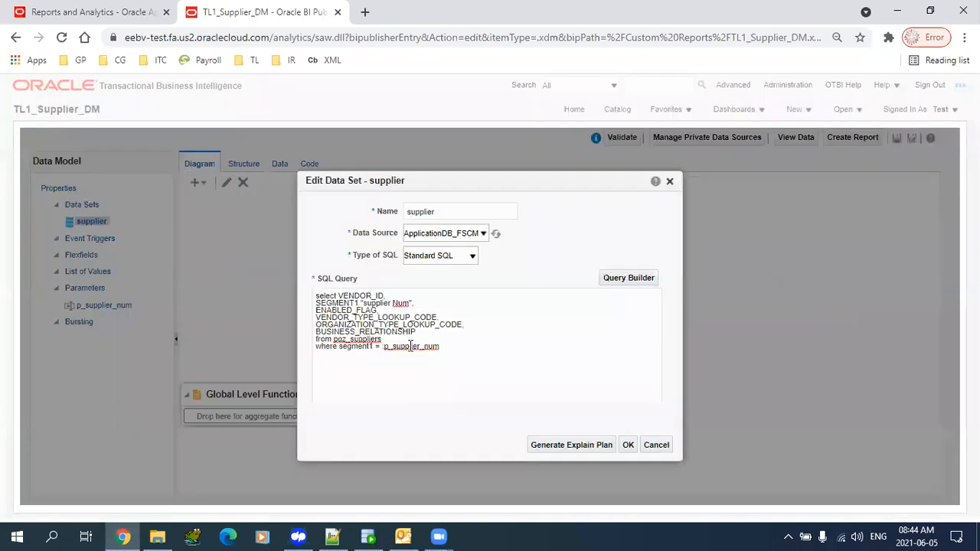
left_click(383, 346)
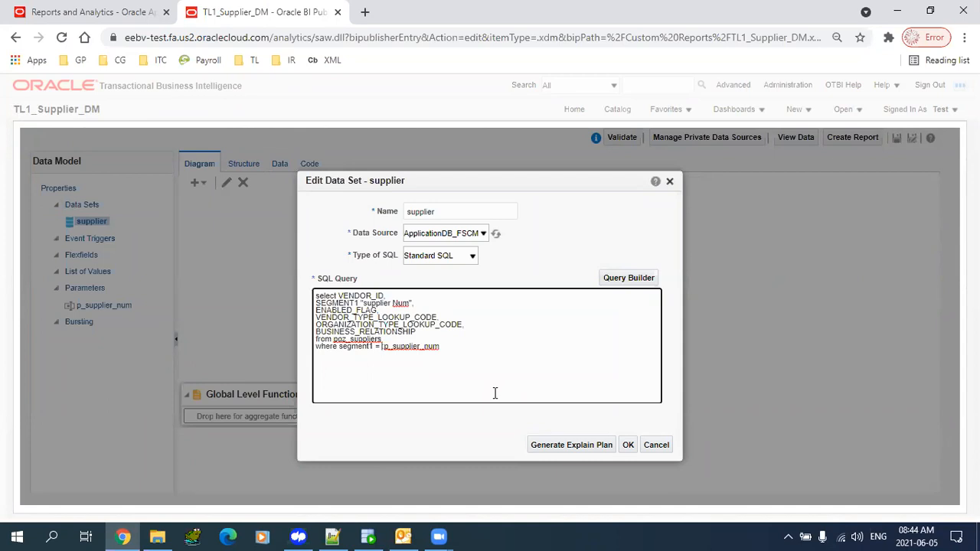
type("NVL(")
key("End")
type(",segme")
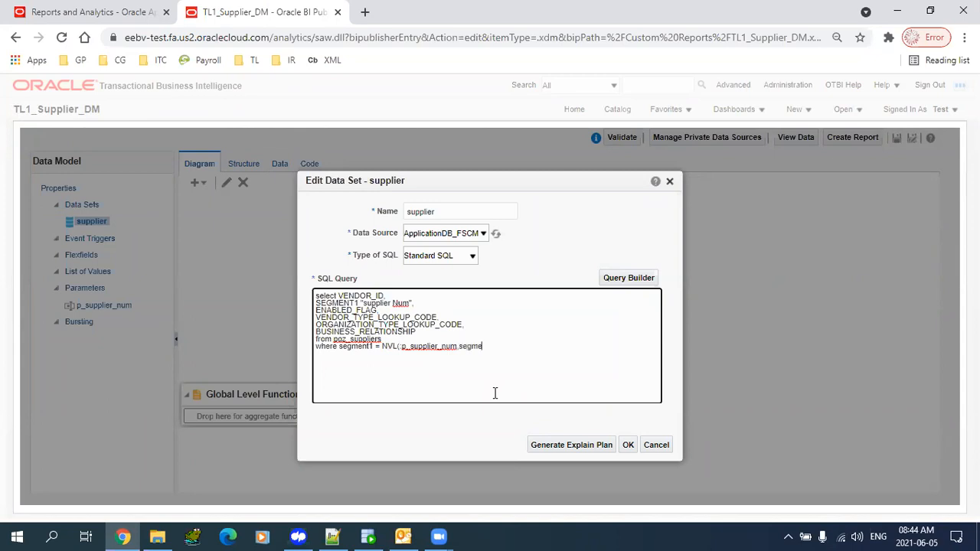
type("nt1)")
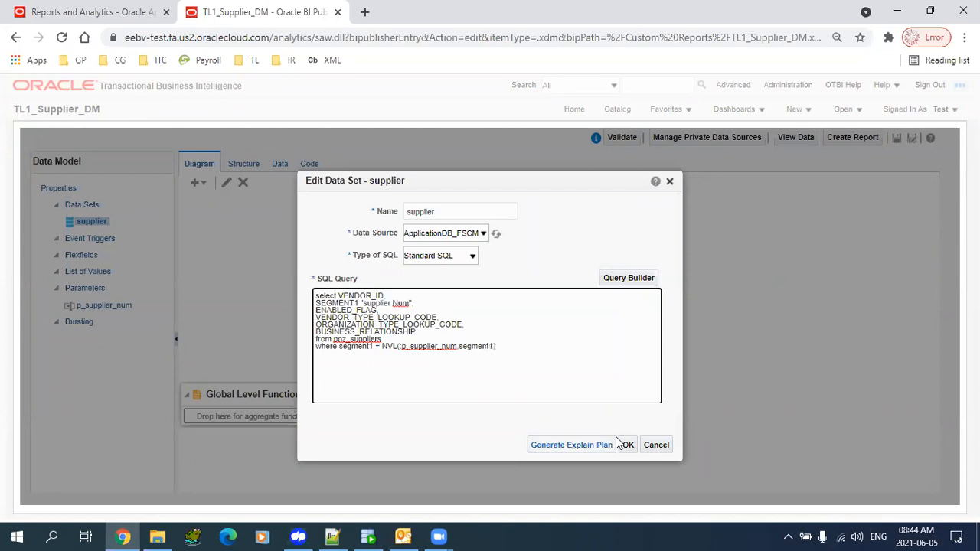
left_click(628, 444)
- Preview the supplier data returned for supplier number 10004
left_click(280, 164)
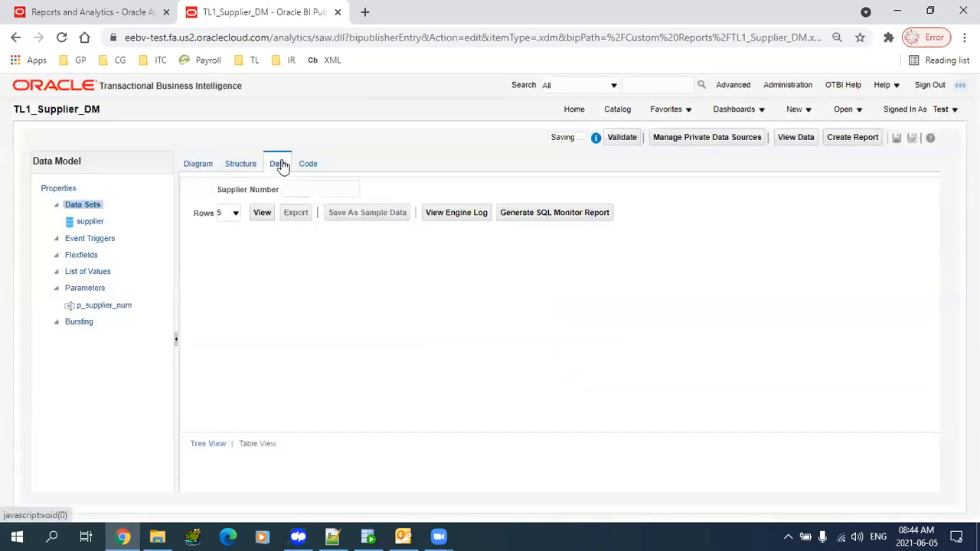
left_click(260, 212)
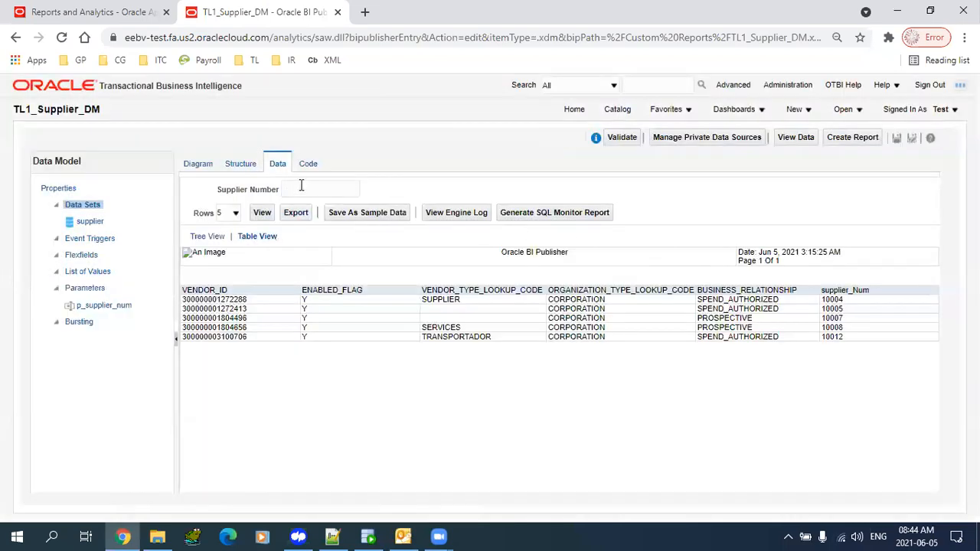
left_click(301, 185)
left_click(303, 217)
left_click(260, 212)
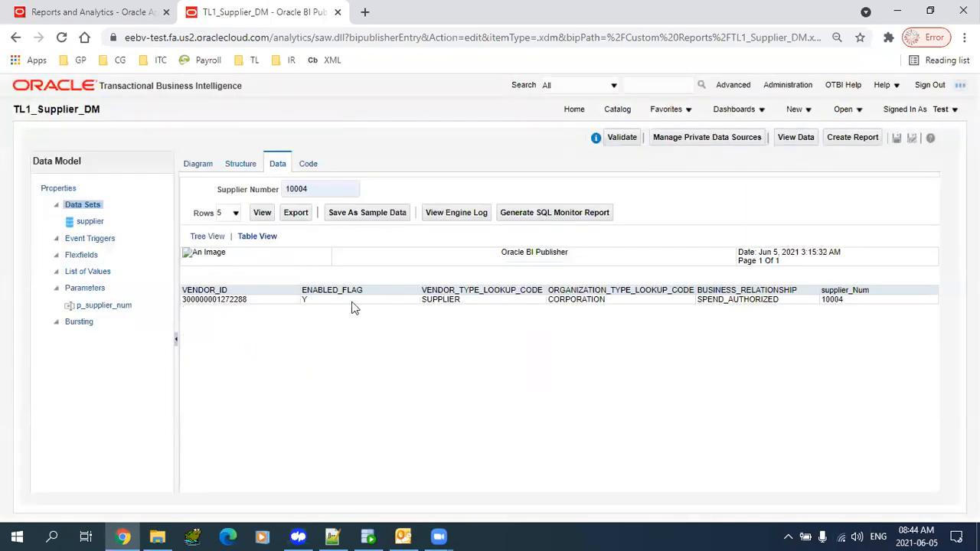
left_click_drag(353, 305, 333, 300)
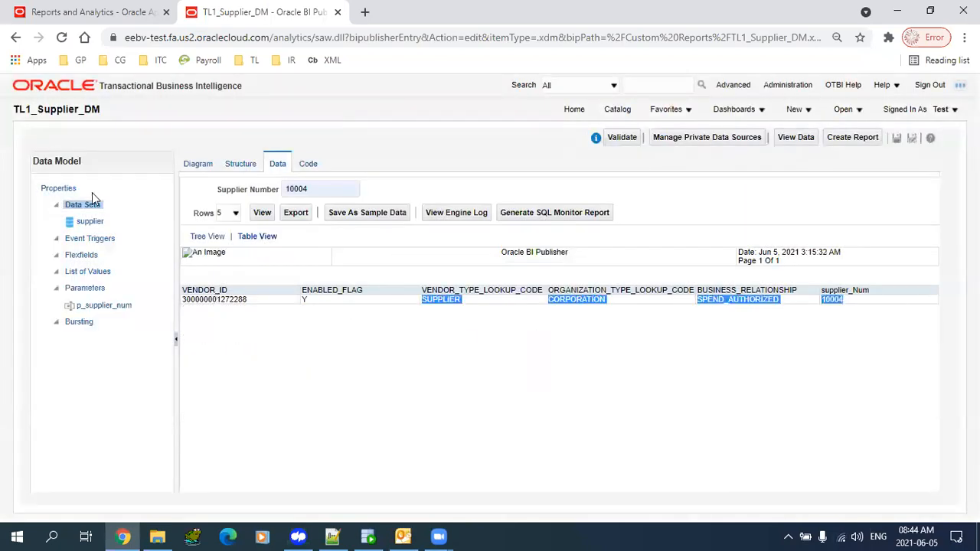
- Clear the Supplier Number entry so it is left empty
double_click(325, 189)
type("dfaf")
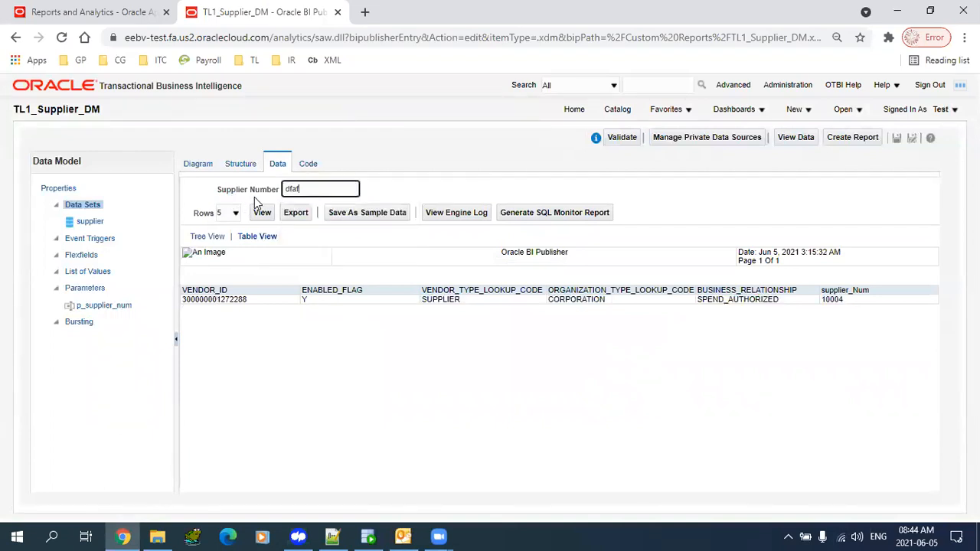
key("ctrl+a")
key("BackSpace")
- Add a new list of values and name it venor_lov
left_click(91, 272)
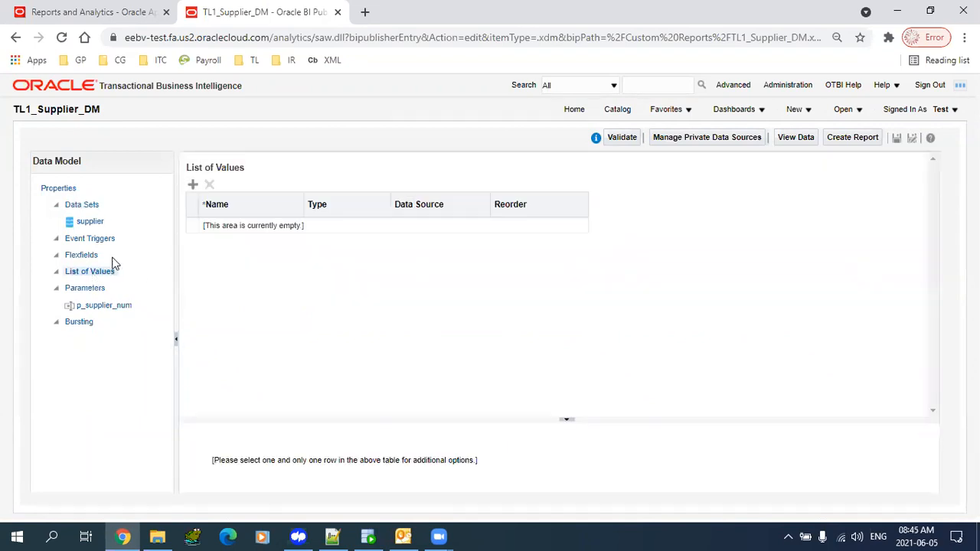
left_click(192, 185)
double_click(286, 230)
key("shift+Home")
type("s")
key("BackSpace")
key("Delete")
type("venor_lov")
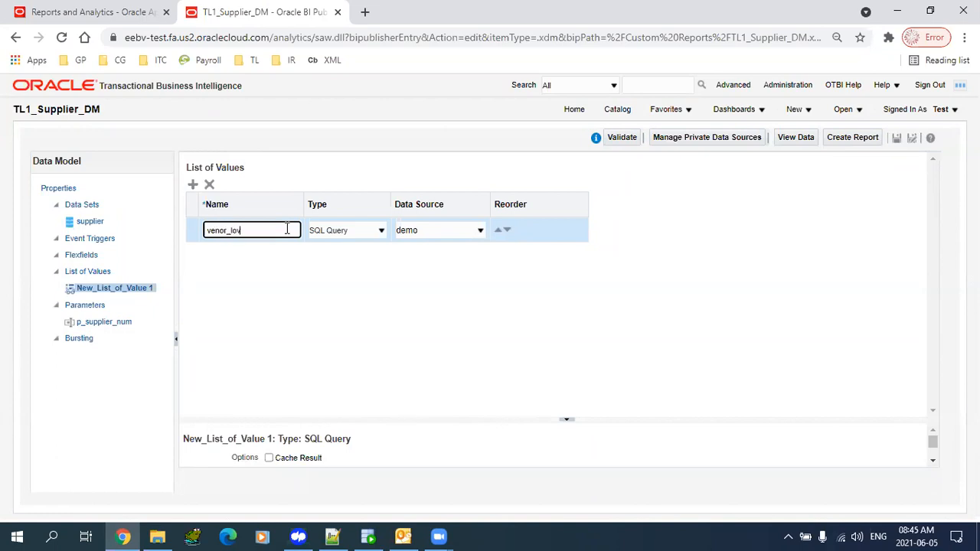
- Make venor_lov a SQL Query on ApplicationDB_FSCM selecting distinct segment1 from poz_suppliers, and save
left_click(363, 229)
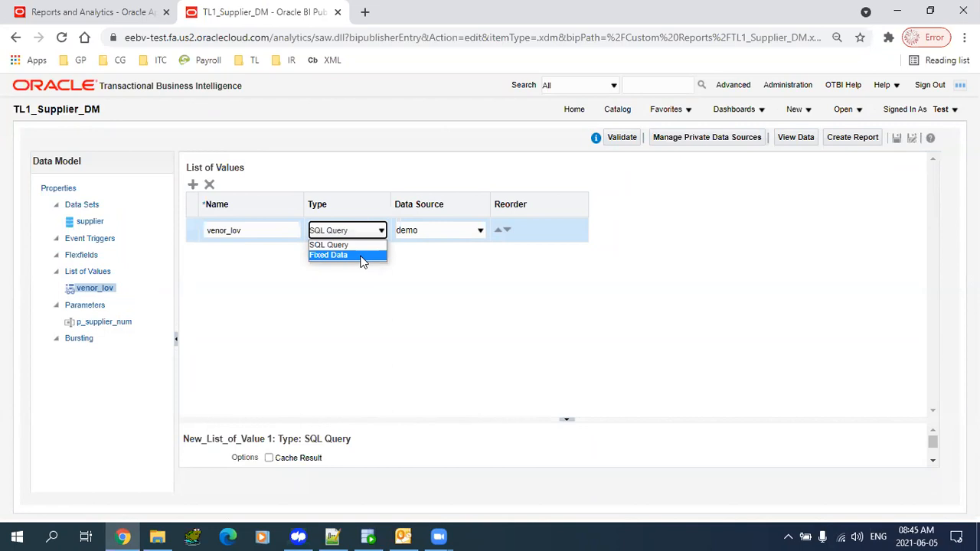
left_click(352, 243)
left_click_drag(378, 416, 420, 274)
left_click(438, 233)
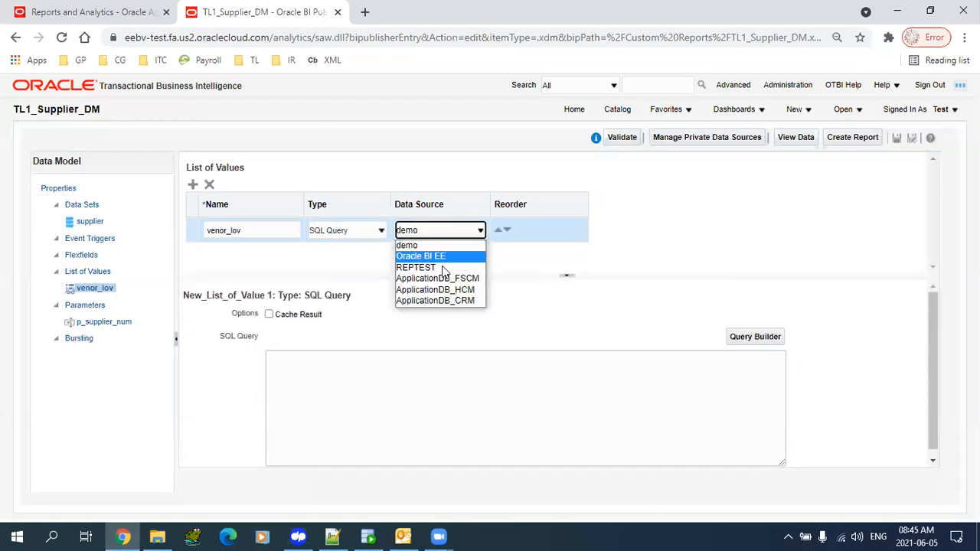
left_click(441, 278)
left_click(378, 393)
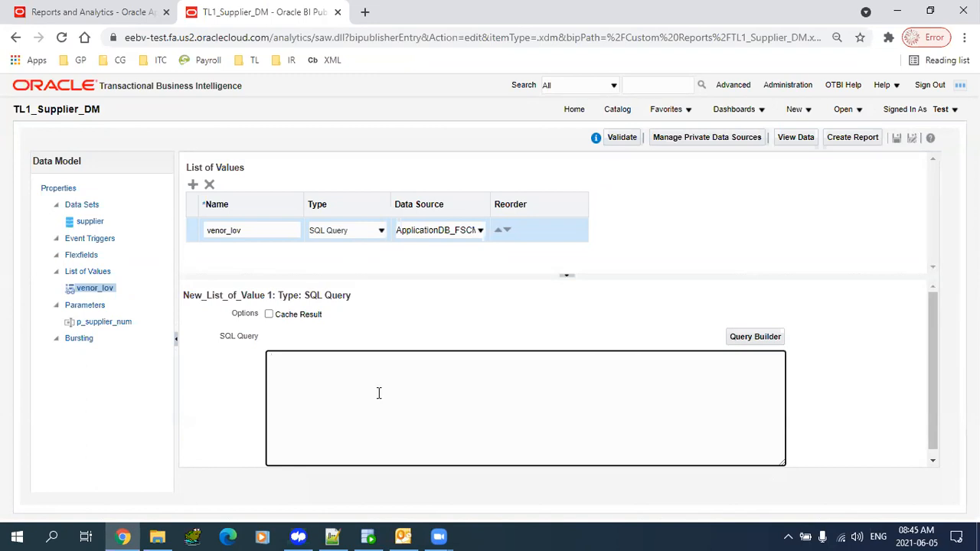
type("select segment1 from poz_suppliers")
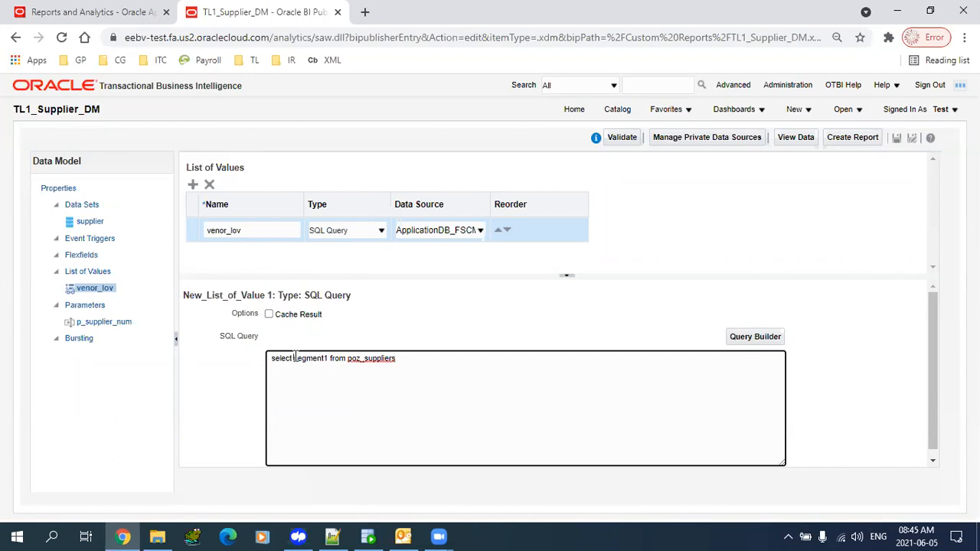
type("distinct")
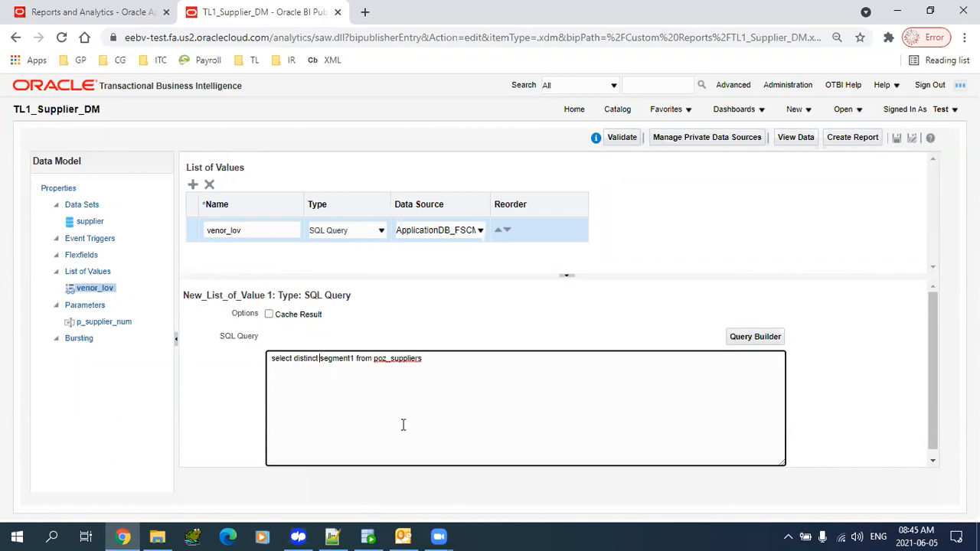
left_click(897, 138)
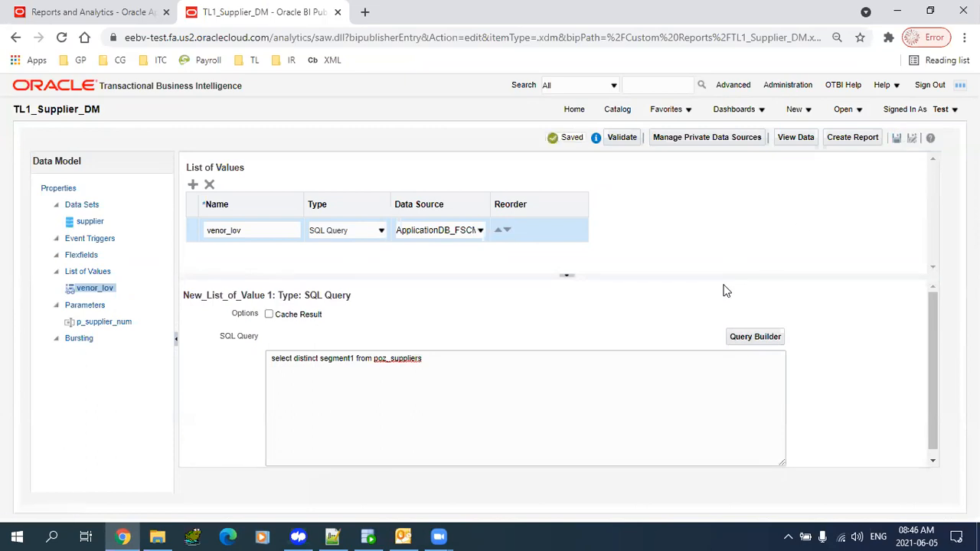
left_click(105, 294)
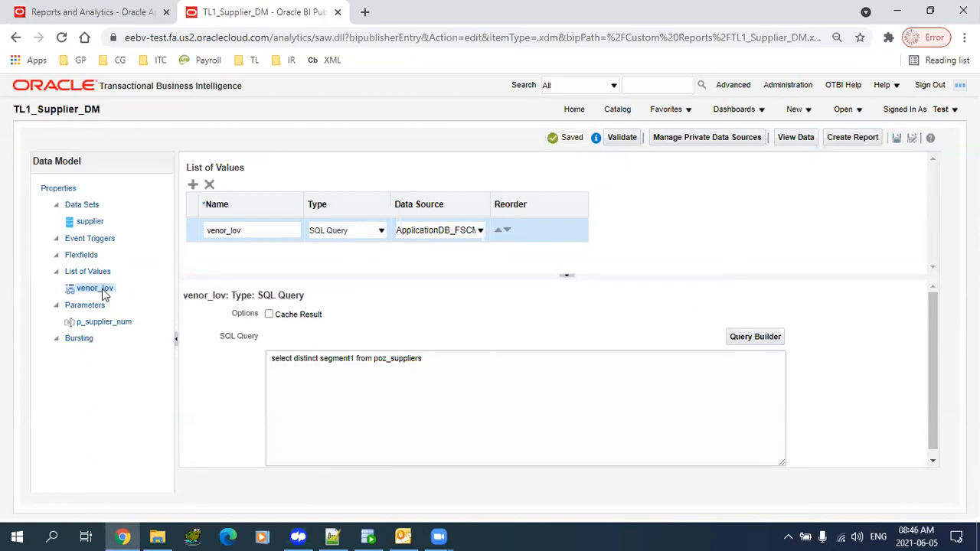
double_click(320, 358)
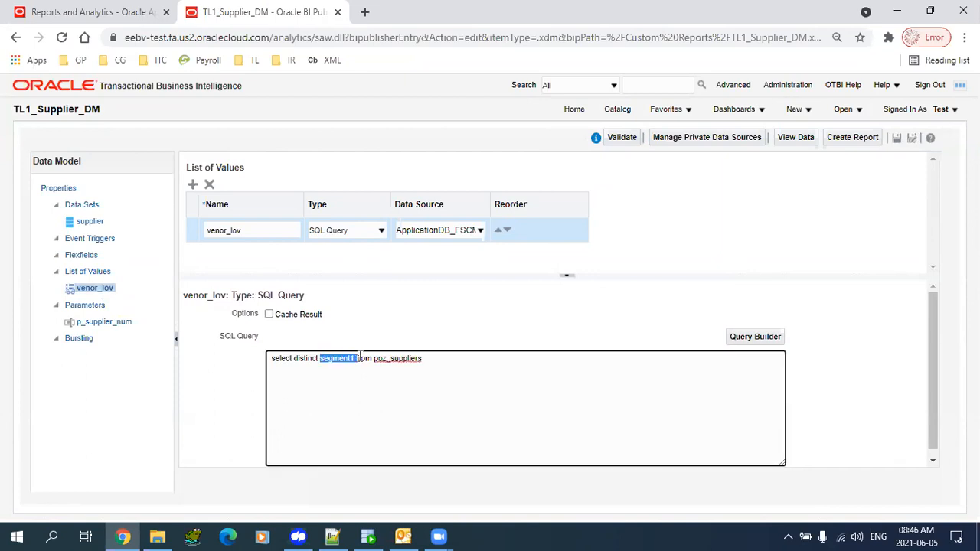
left_click(111, 321)
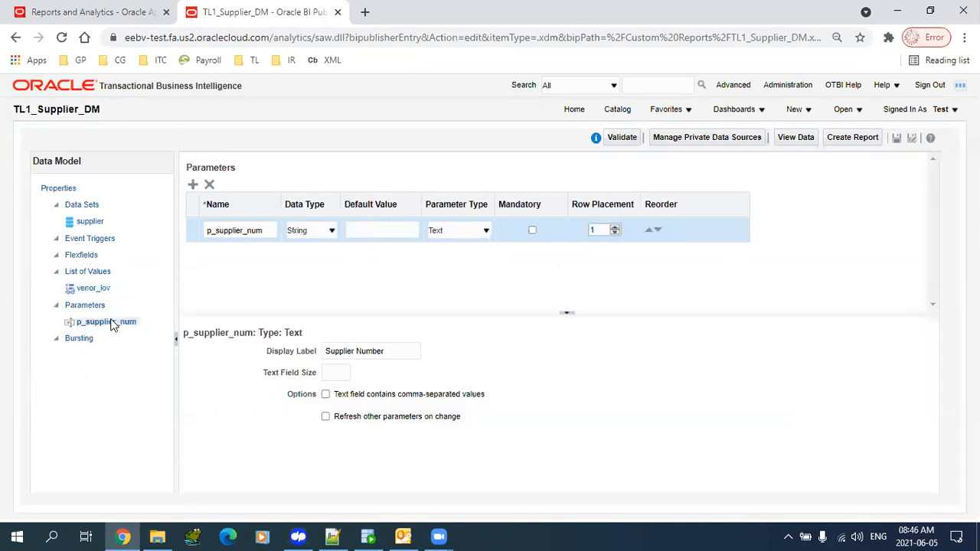
- Set p_supplier_num to a Menu parameter fed by venor_lov, save, and reopen the supplier diagram
left_click(457, 232)
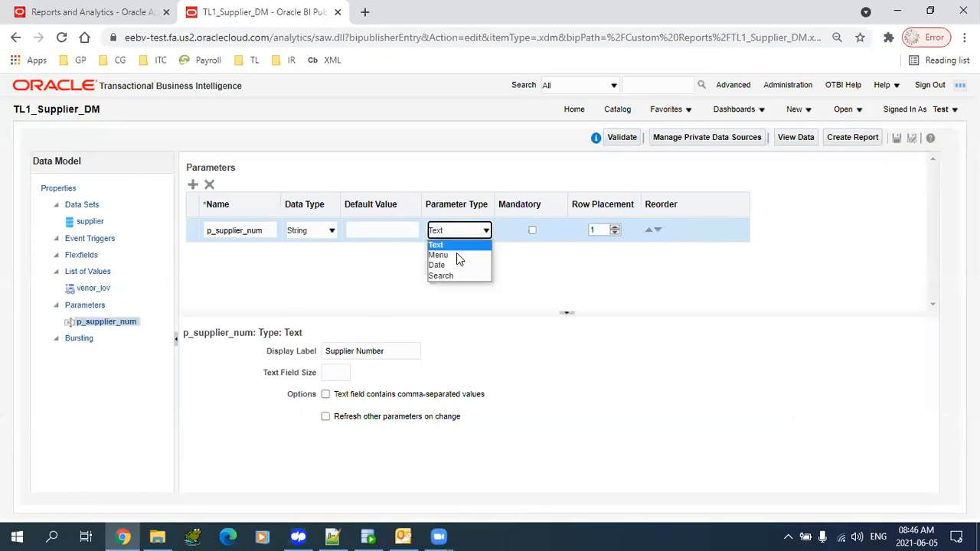
left_click(453, 255)
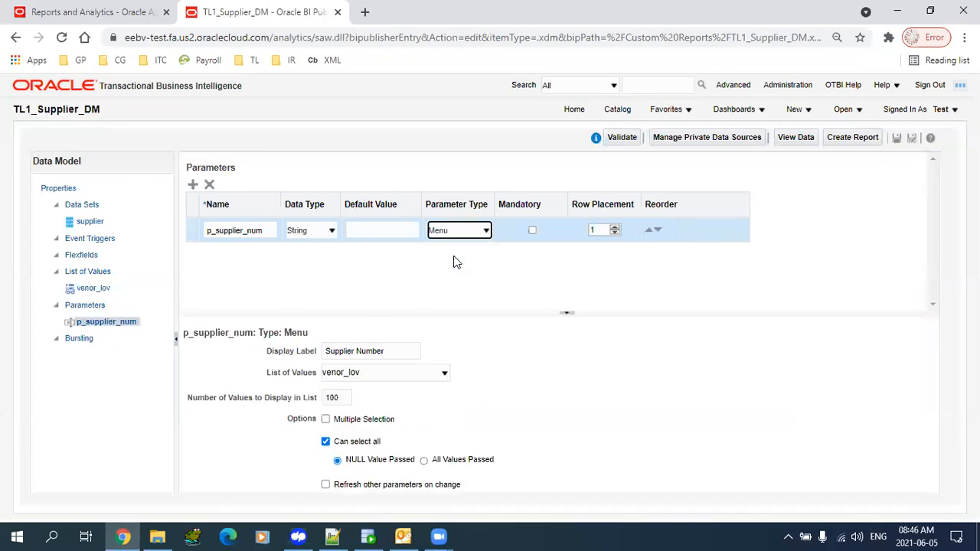
left_click(385, 373)
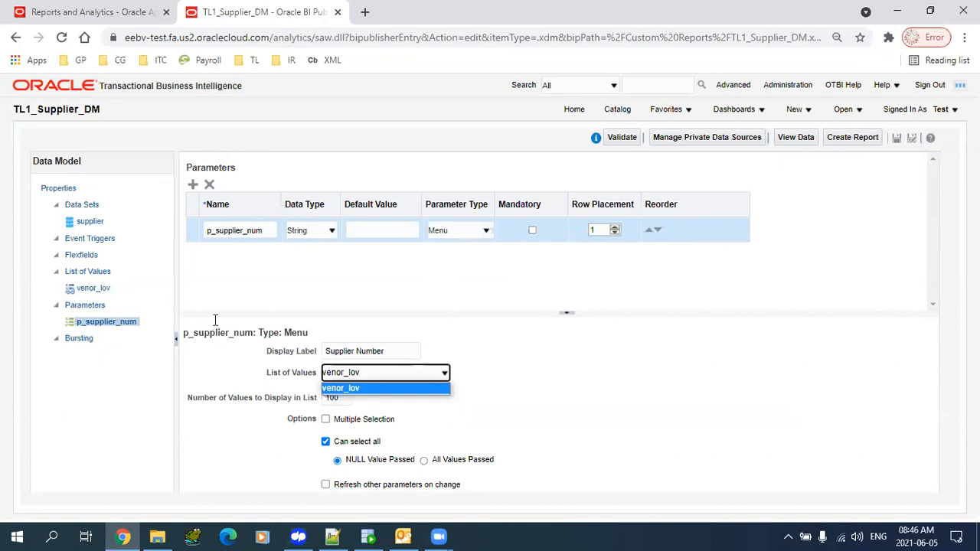
left_click(352, 387)
left_click(371, 381)
left_click(375, 391)
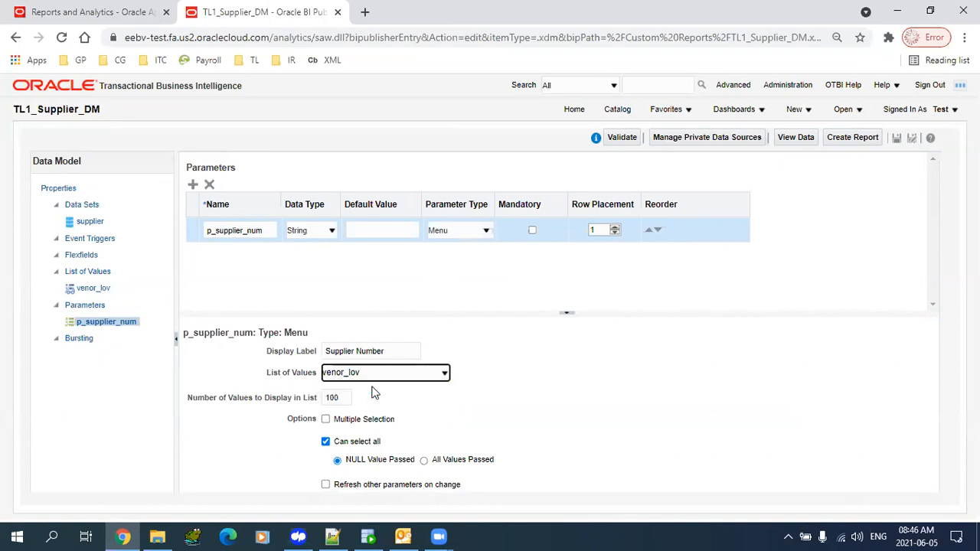
left_click(897, 138)
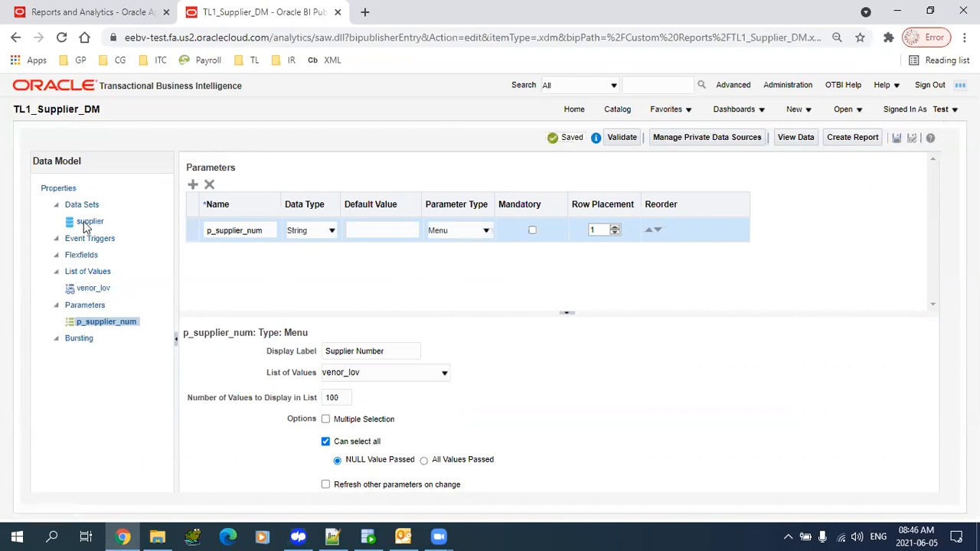
left_click(90, 223)
left_click(199, 164)
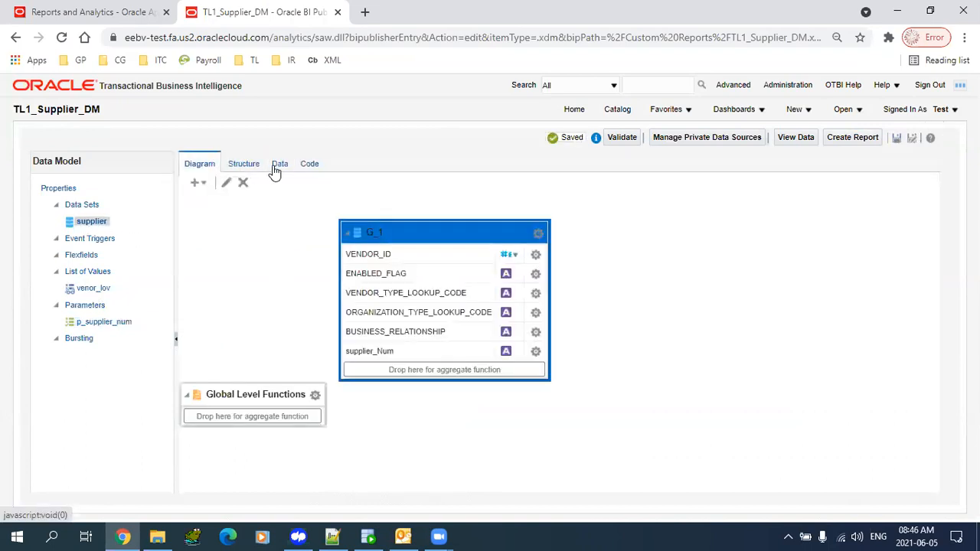
- Reload the data model page and return to the supplier data set's data preview
left_click(277, 165)
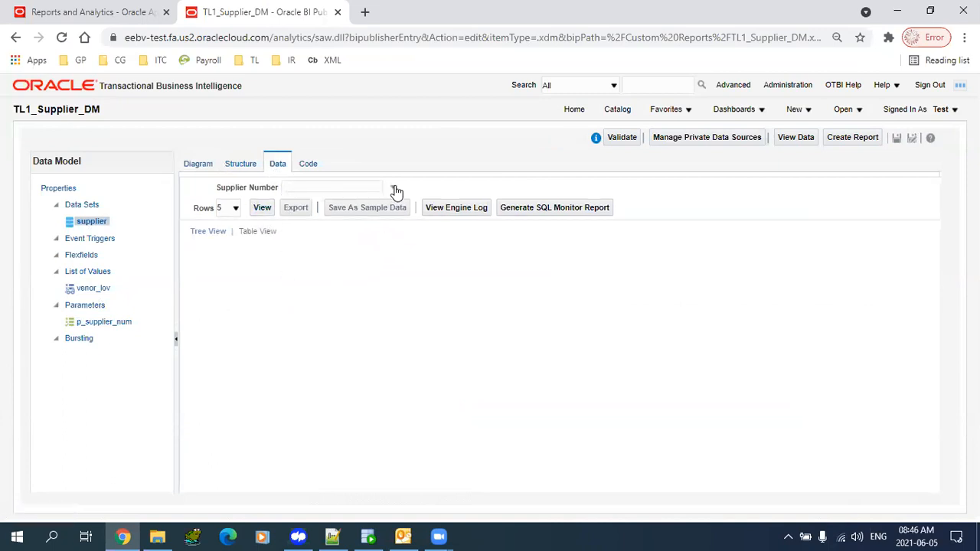
left_click(198, 165)
left_click(107, 271)
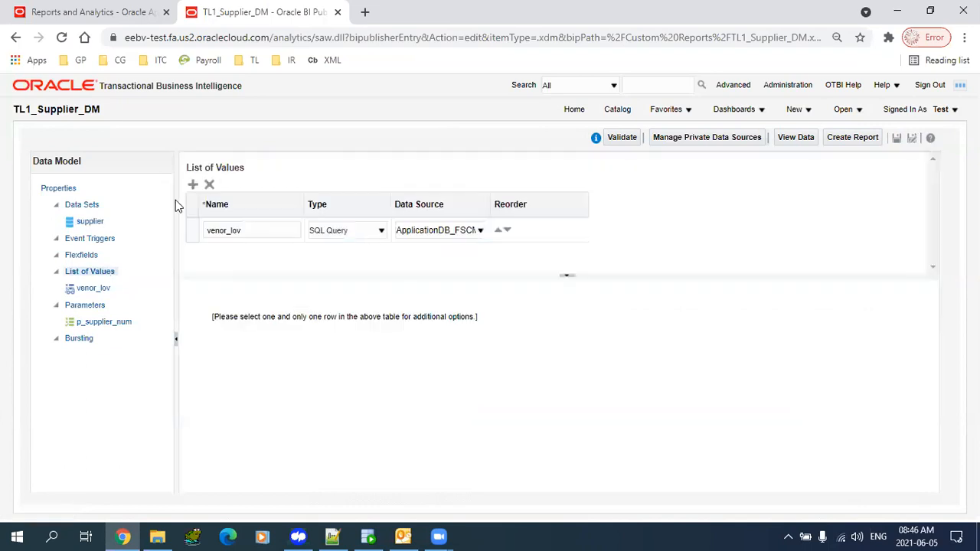
left_click(91, 222)
left_click(277, 164)
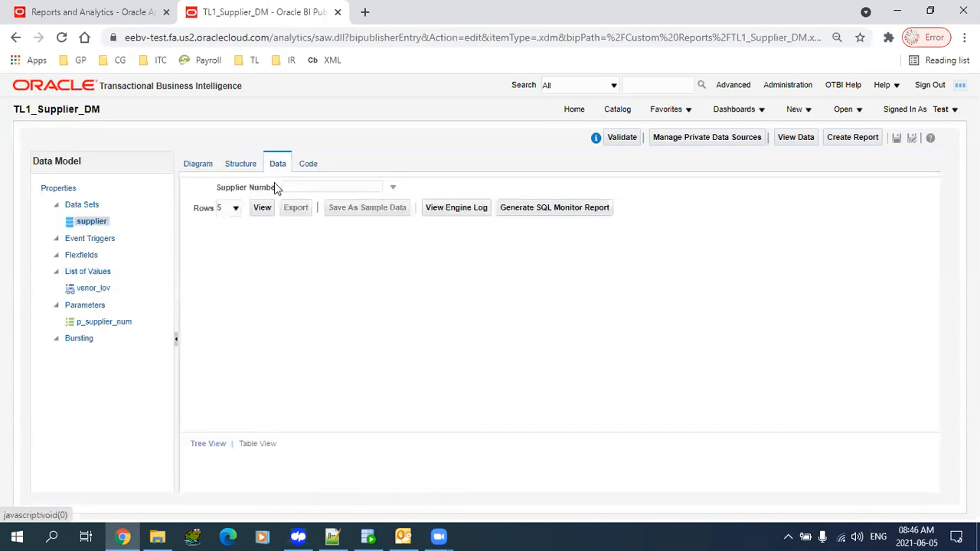
left_click(415, 38)
key("Return")
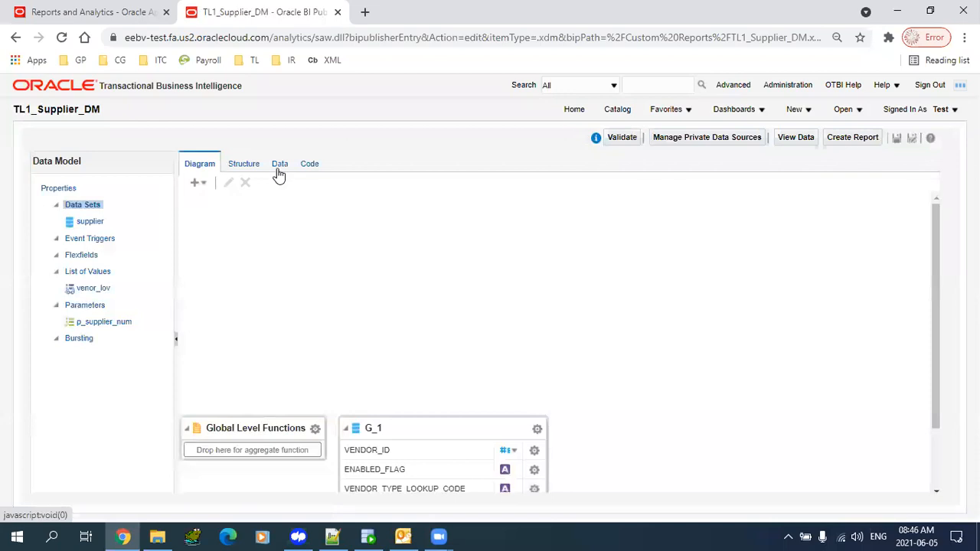
left_click(277, 166)
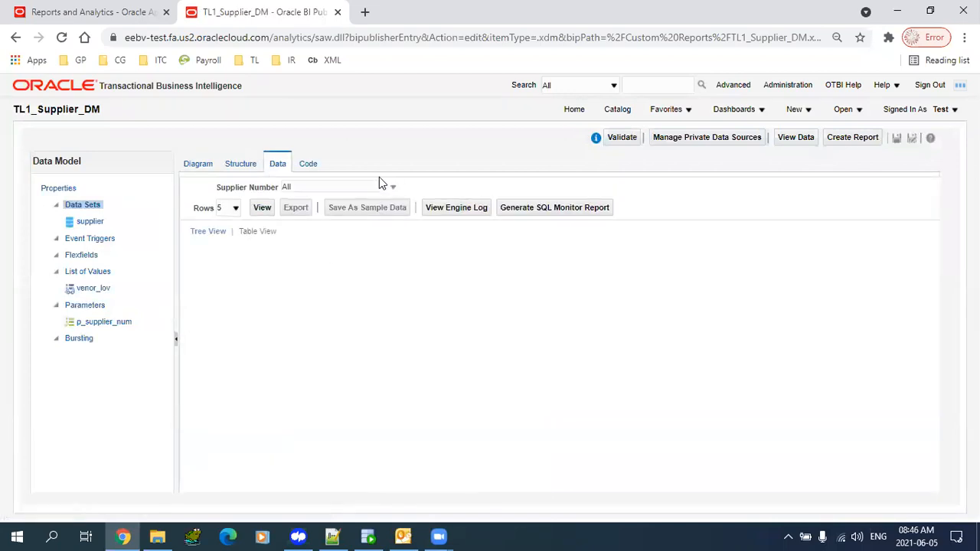
- Preview the supplier data for supplier numbers 8354 and then 8051-9
left_click(385, 189)
left_click_drag(389, 213, 389, 235)
left_click(307, 250)
left_click(262, 207)
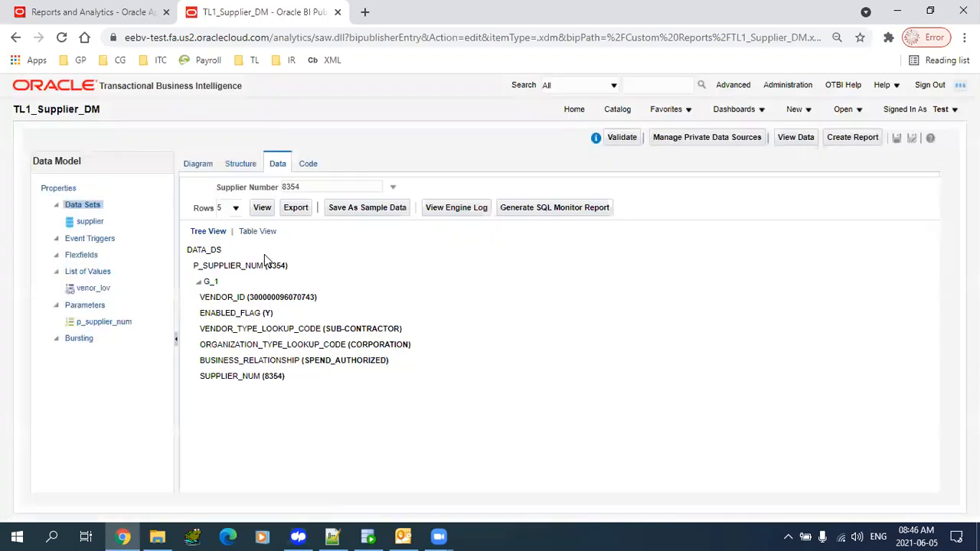
left_click(317, 190)
left_click(283, 234)
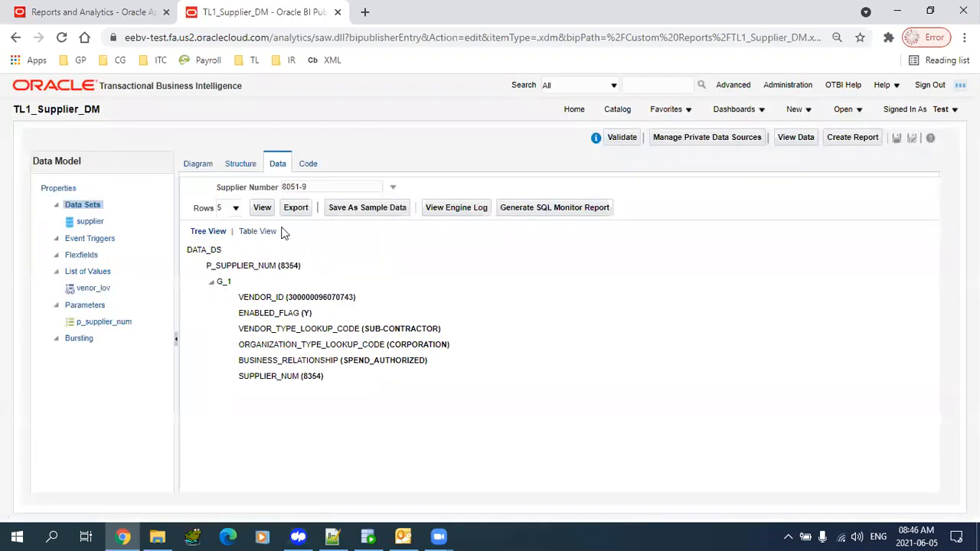
left_click(262, 208)
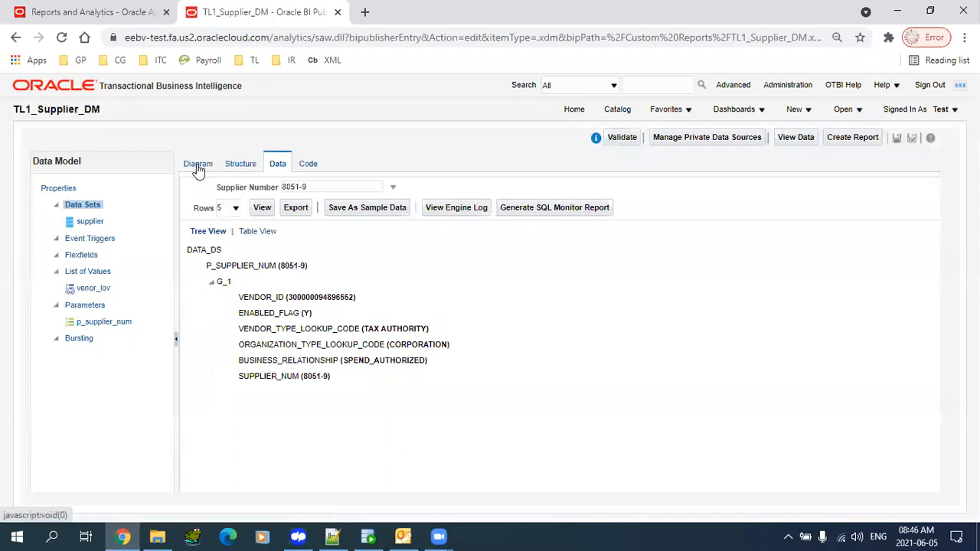
- Preview data for All supplier numbers, viewing the results as a table, then as a tree
left_click(198, 166)
left_click(276, 166)
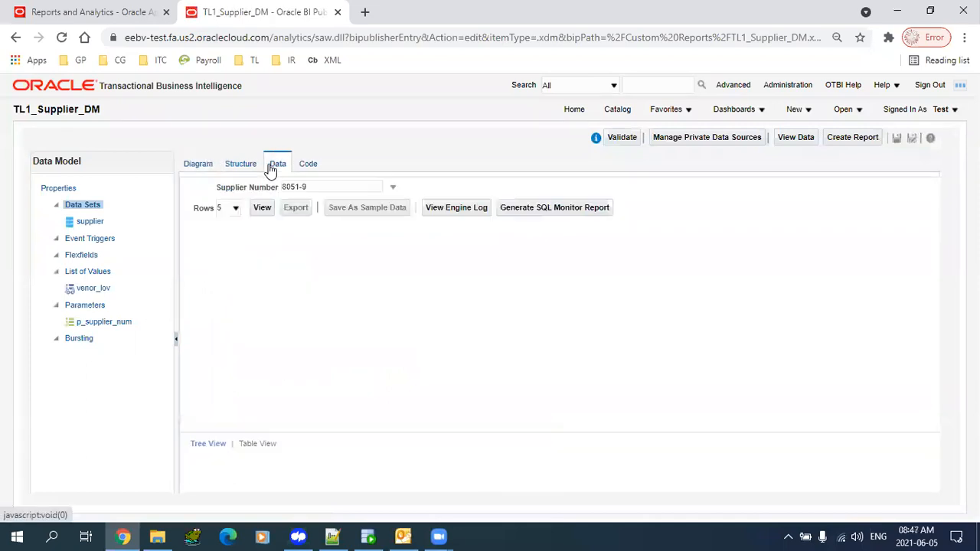
left_click(392, 187)
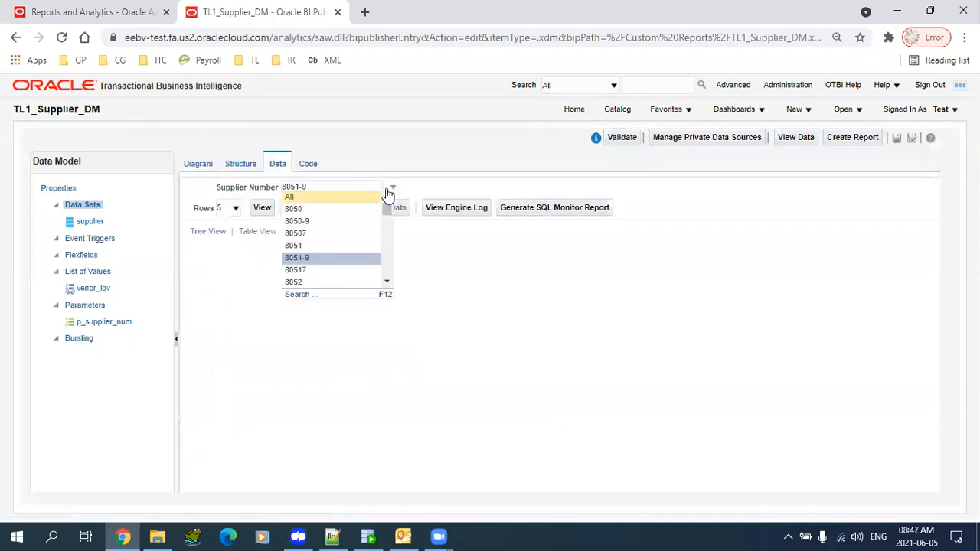
left_click(334, 199)
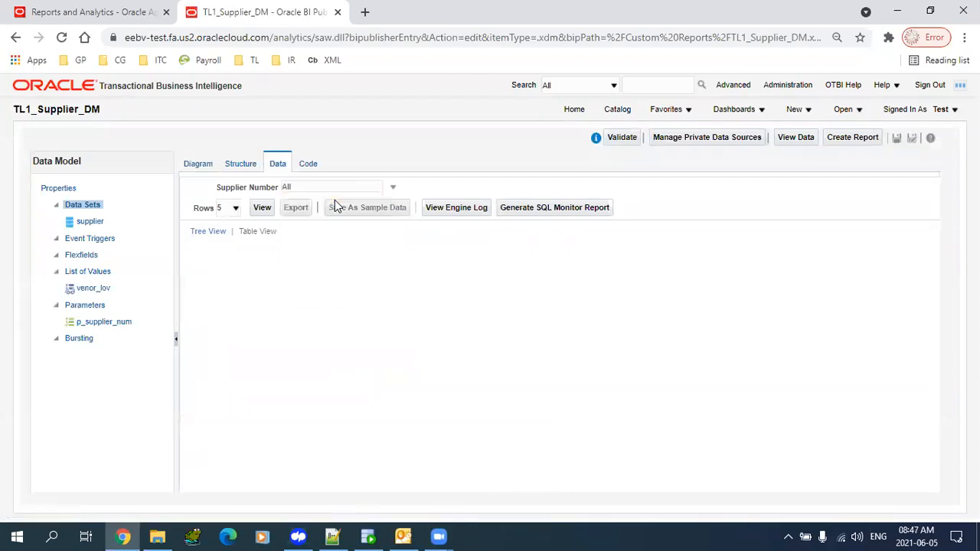
left_click(260, 209)
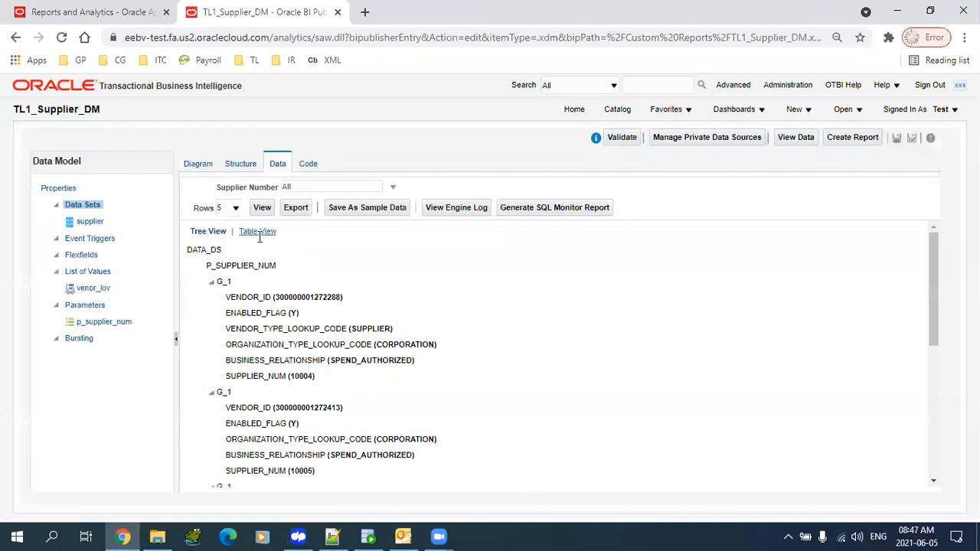
left_click(258, 232)
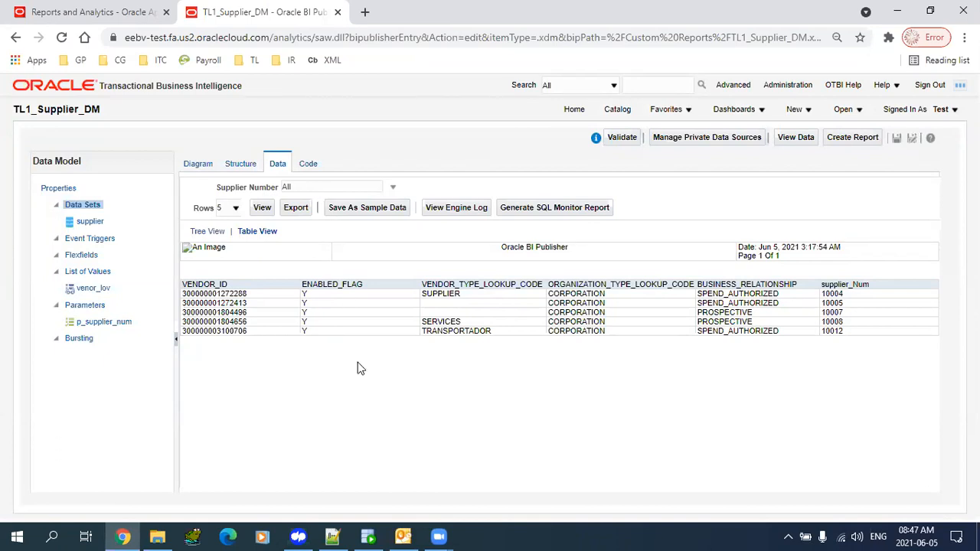
left_click(209, 232)
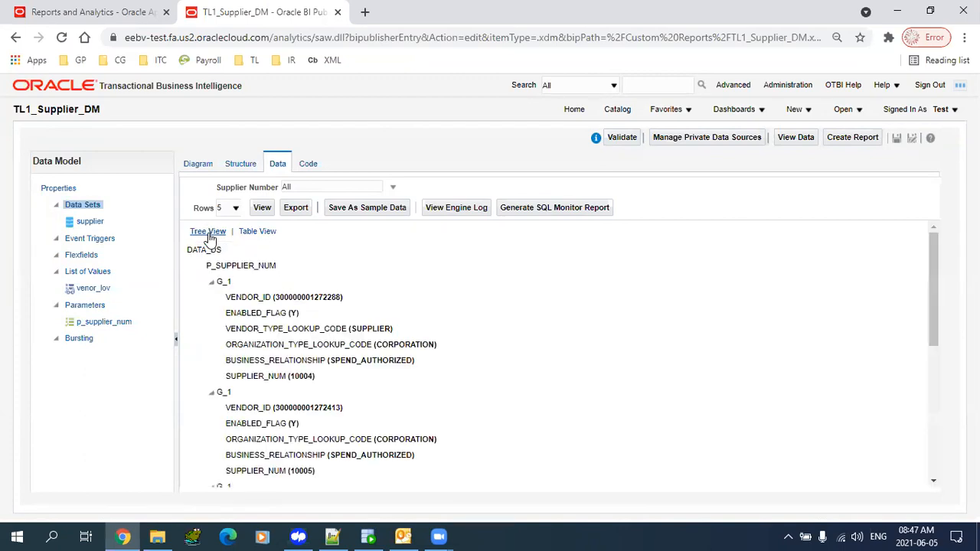
- Preview supplier 8050 alone, rerun for All suppliers, and open the p_supplier_num parameter
left_click(324, 189)
left_click(309, 209)
left_click(262, 208)
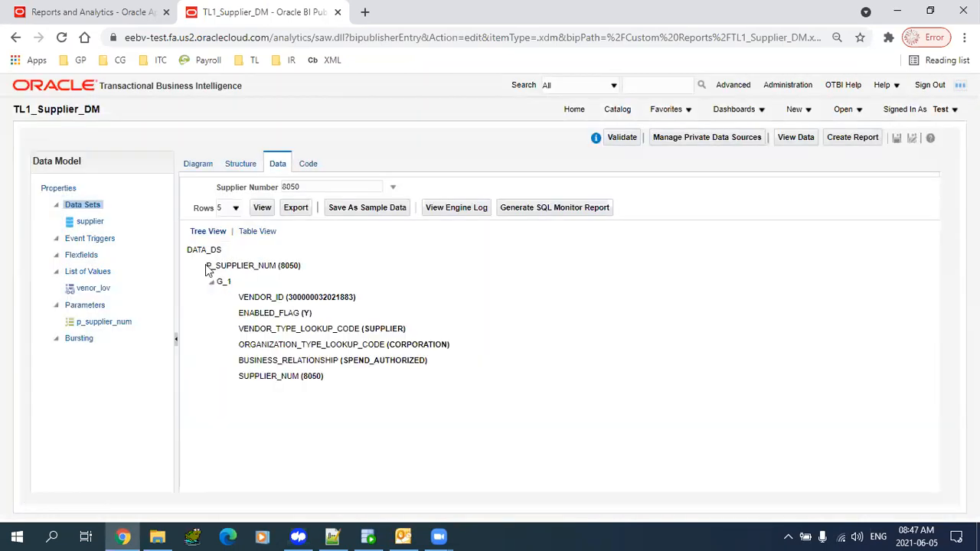
left_click_drag(206, 268, 248, 335)
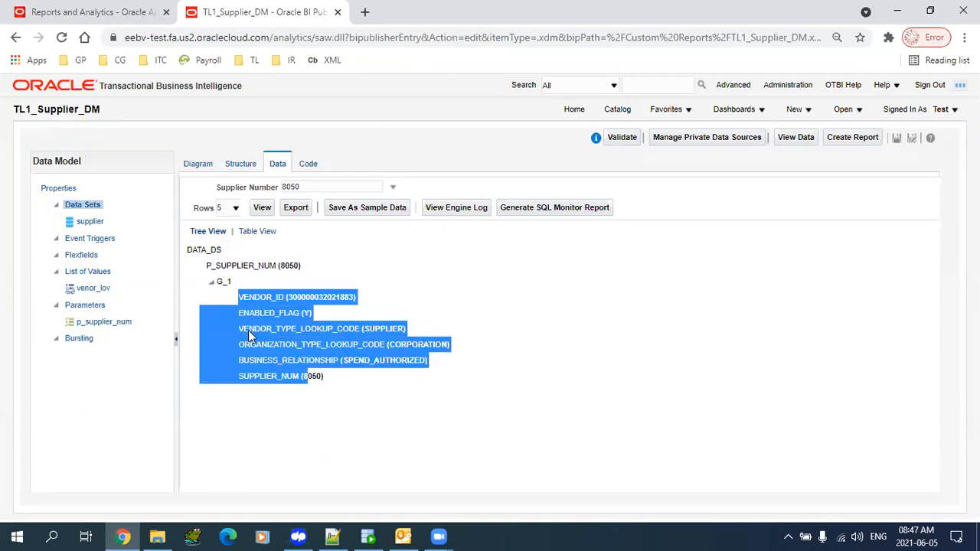
left_click(333, 188)
left_click(338, 193)
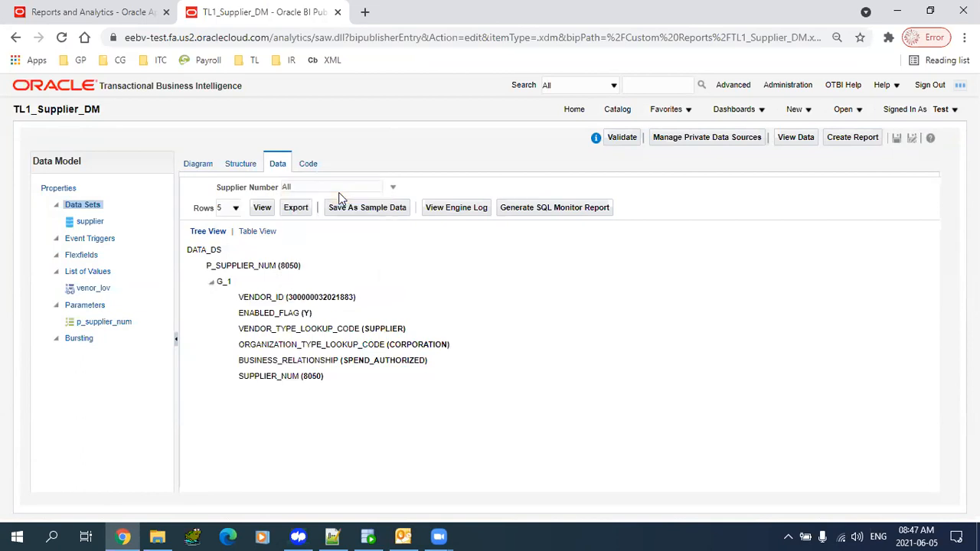
left_click(262, 208)
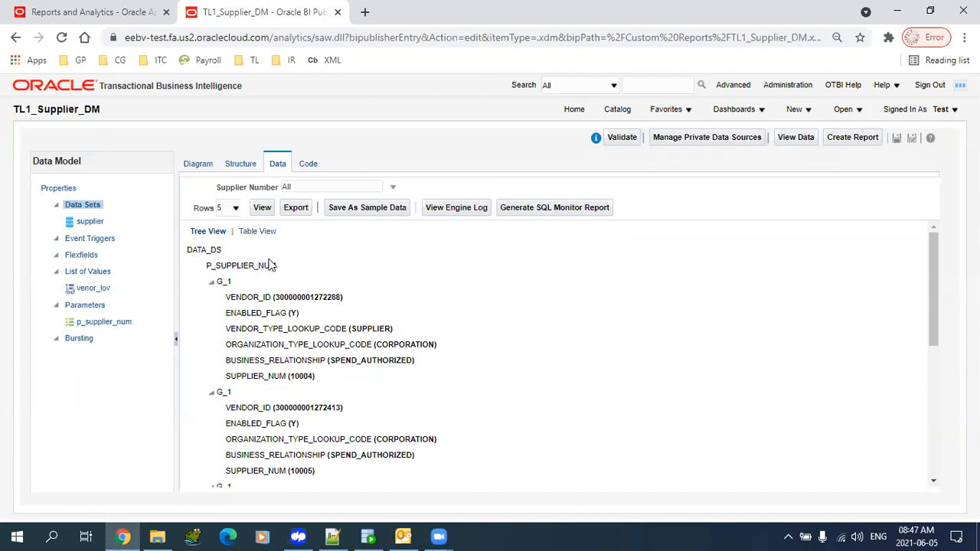
left_click(106, 322)
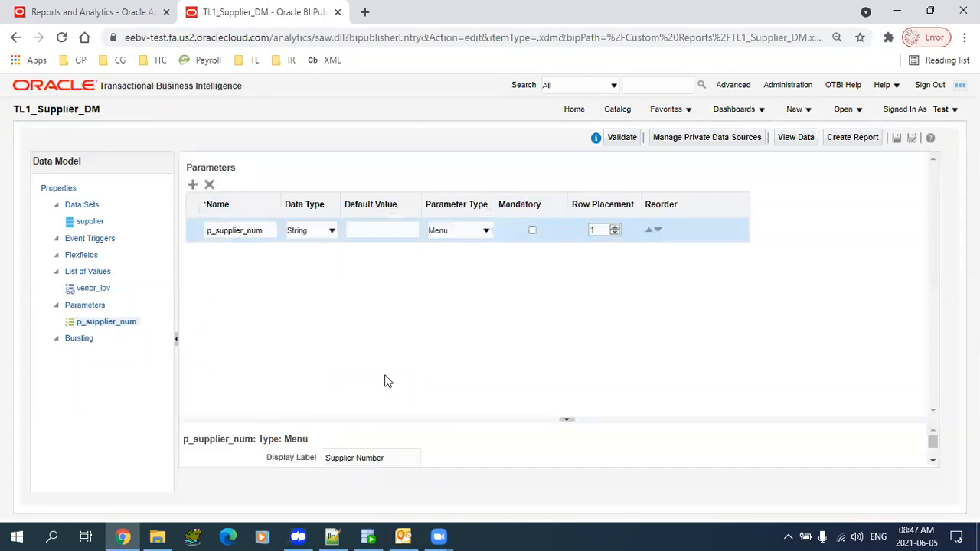
- Move the G_1 supplier group up to the middle of the diagram and save the data model
left_click_drag(439, 420, 446, 251)
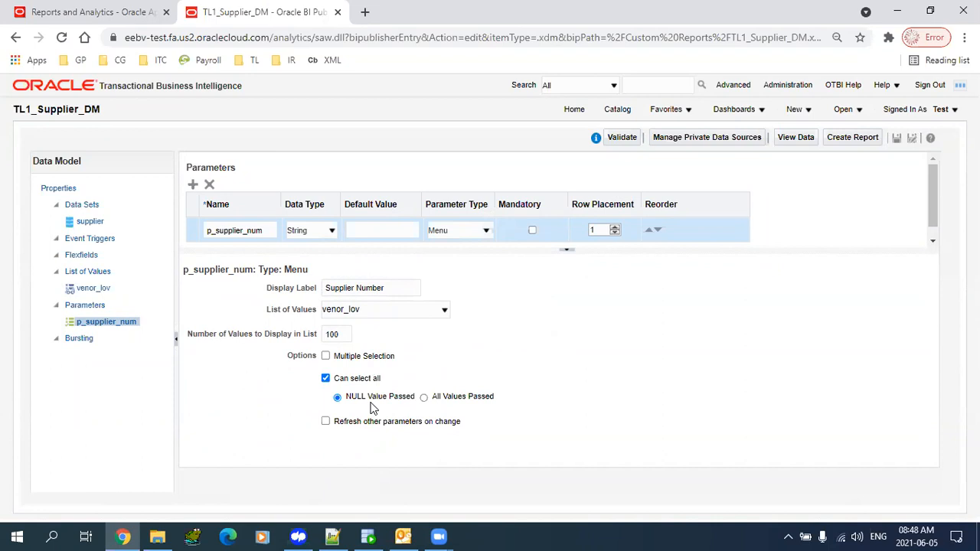
left_click(83, 220)
left_click(200, 165)
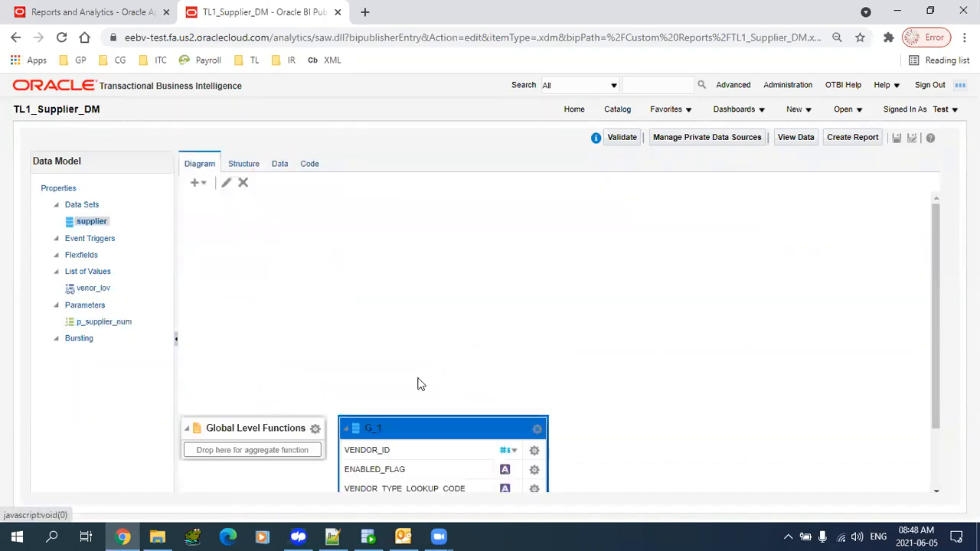
left_click_drag(444, 423, 440, 231)
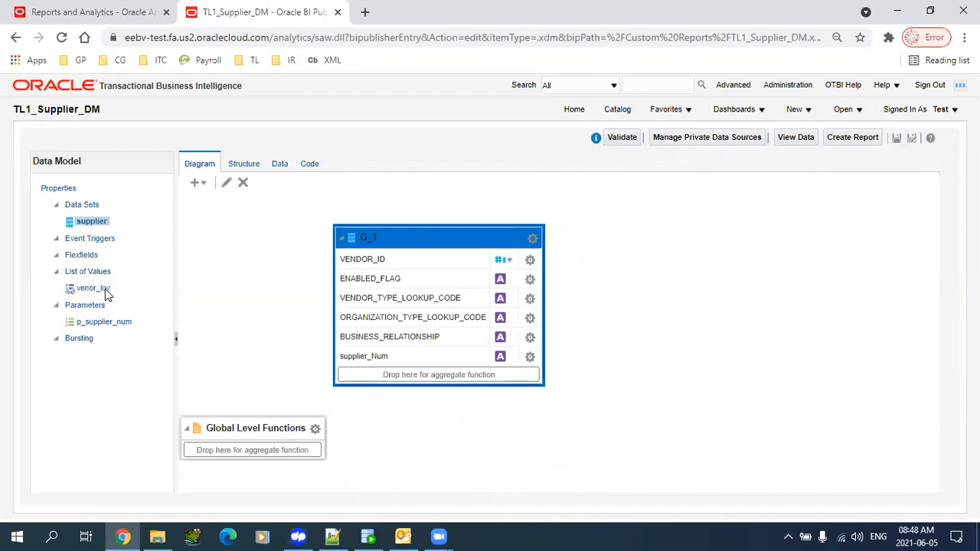
left_click(93, 288)
left_click(897, 140)
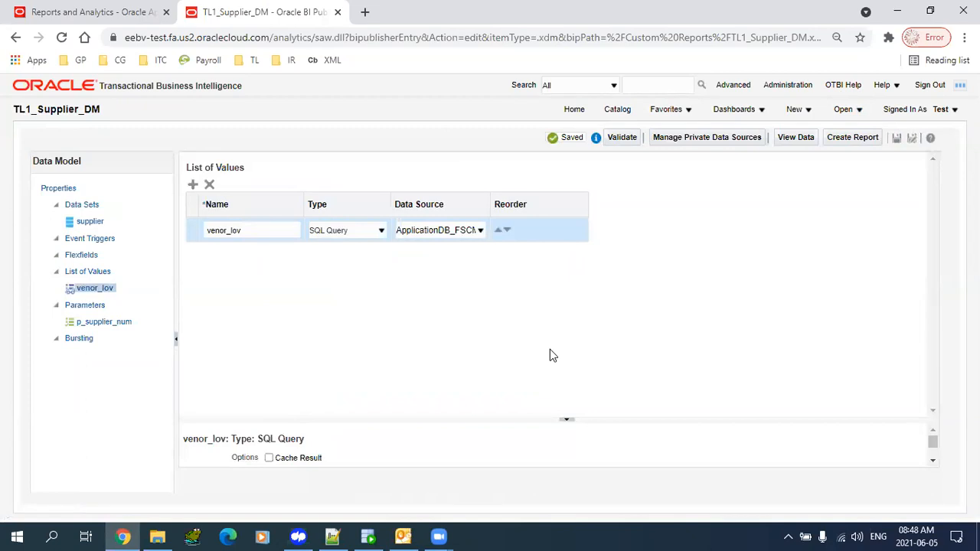
- Fine-tune G_1's position, shifting it slightly left in the supplier diagram
left_click(86, 224)
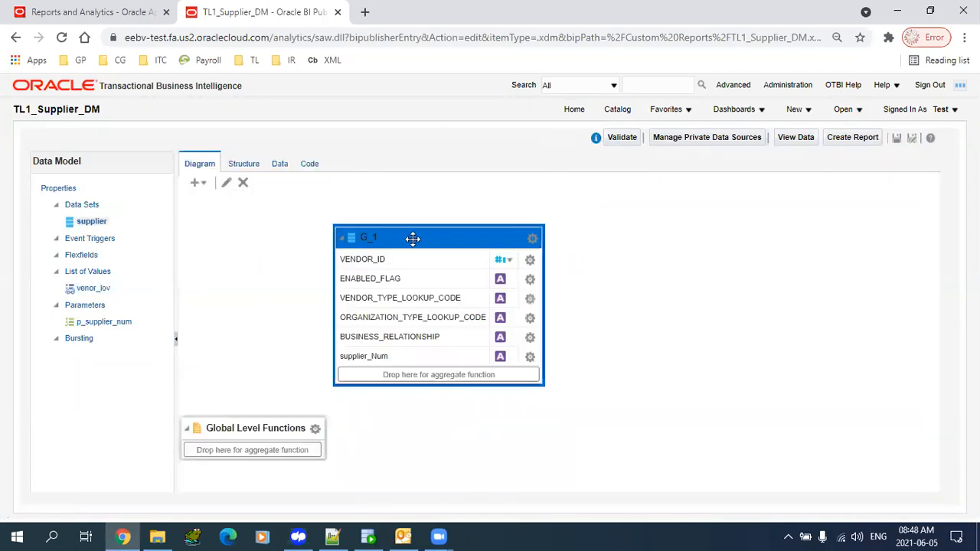
left_click_drag(406, 231, 401, 226)
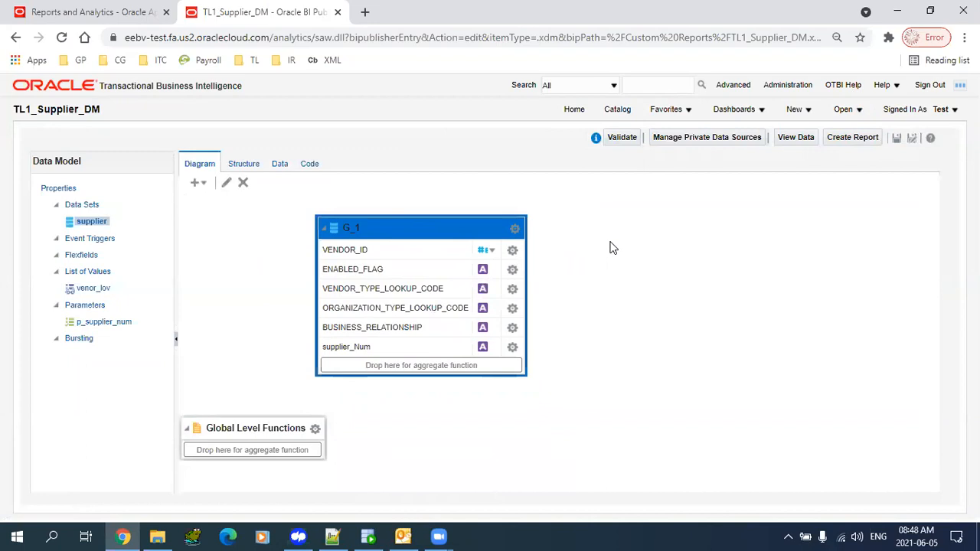
left_click_drag(422, 225, 328, 232)
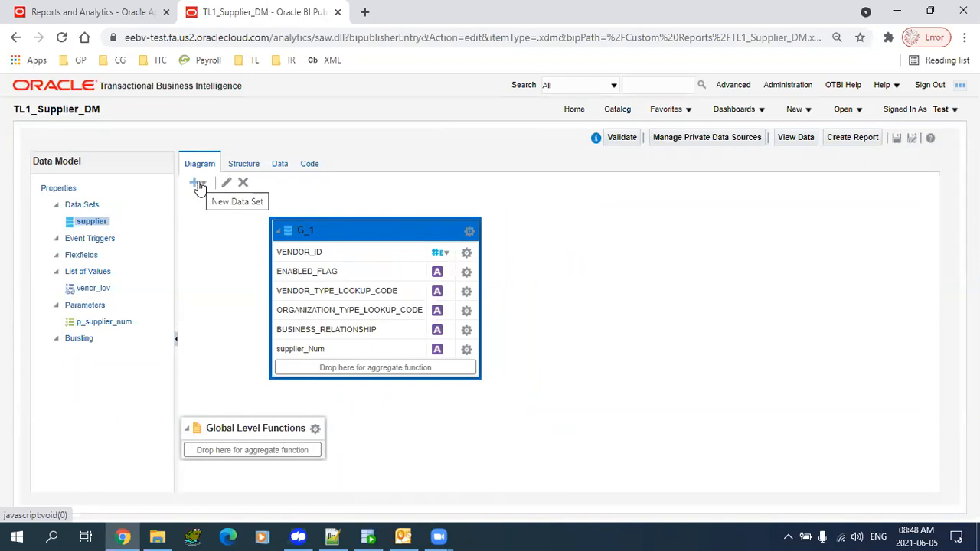
left_click_drag(363, 227, 370, 225)
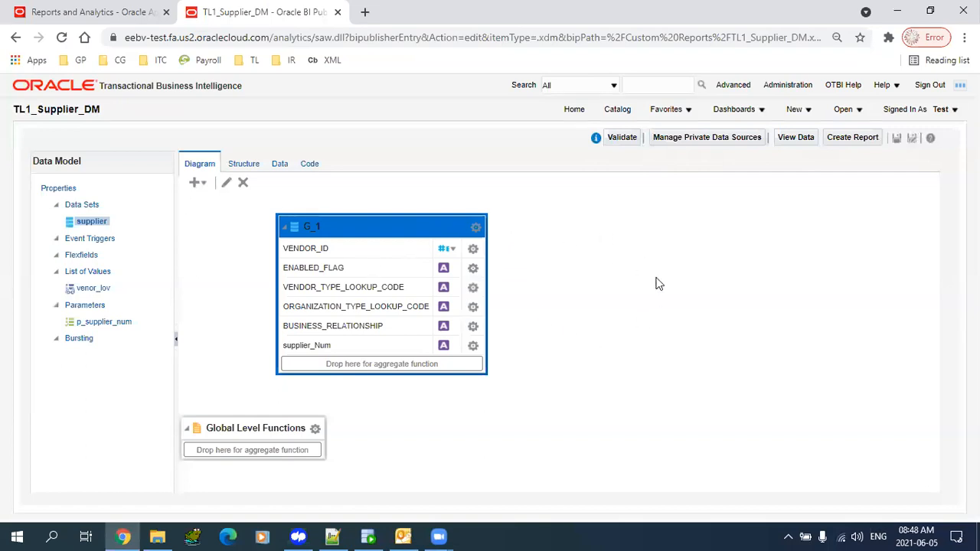
- Create SQL data set 'sites' on ApplicationDB_FSCM selecting * from poz_supplier_sites_v
left_click(201, 184)
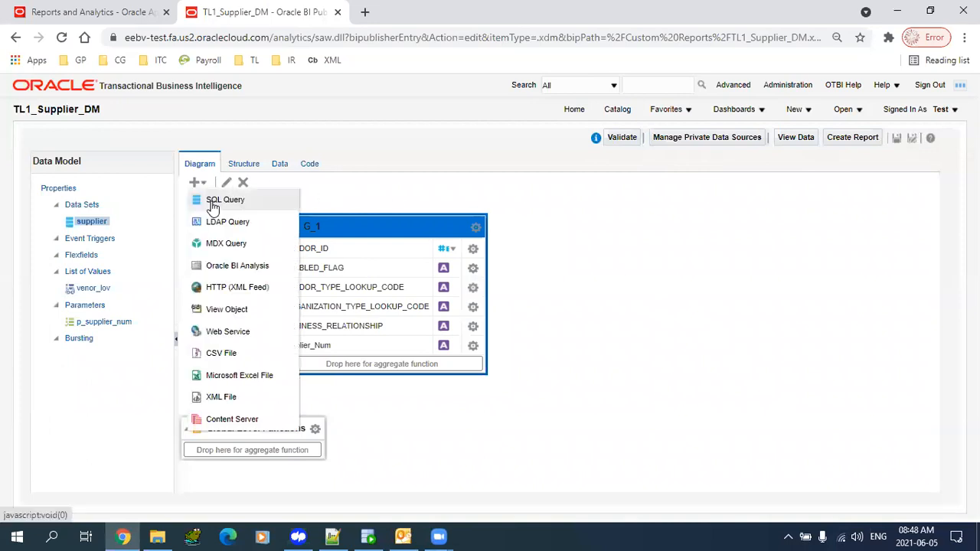
left_click(210, 196)
left_click(473, 210)
type("sites")
key("Tab")
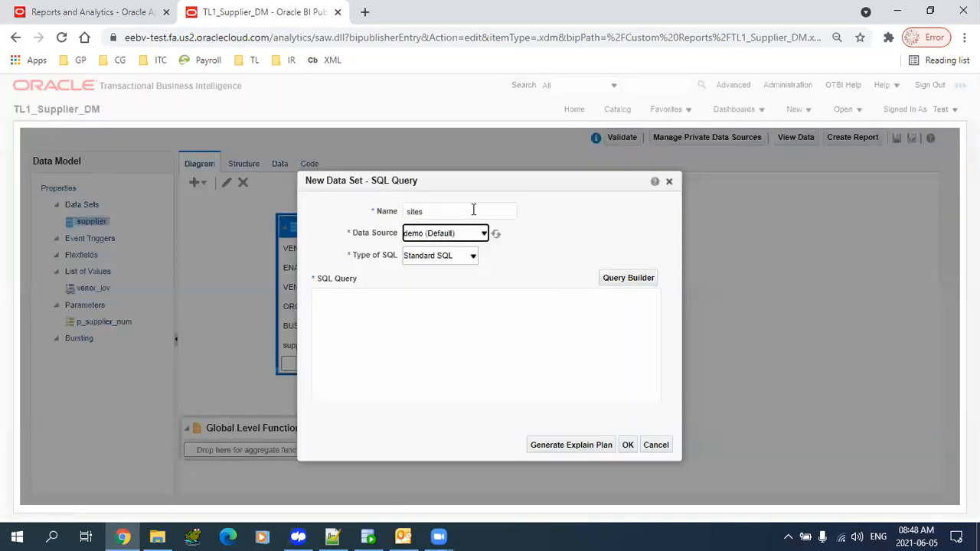
left_click(441, 234)
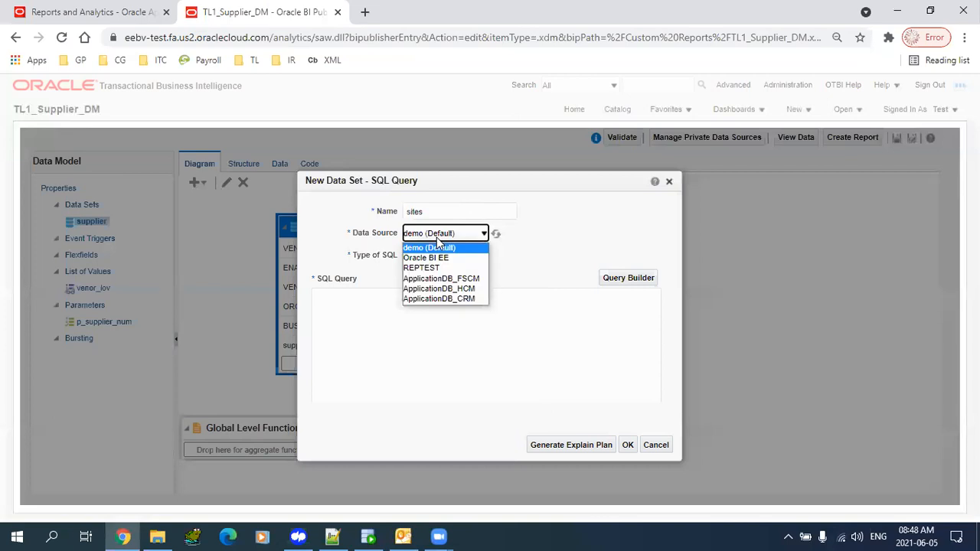
left_click(449, 280)
left_click(432, 361)
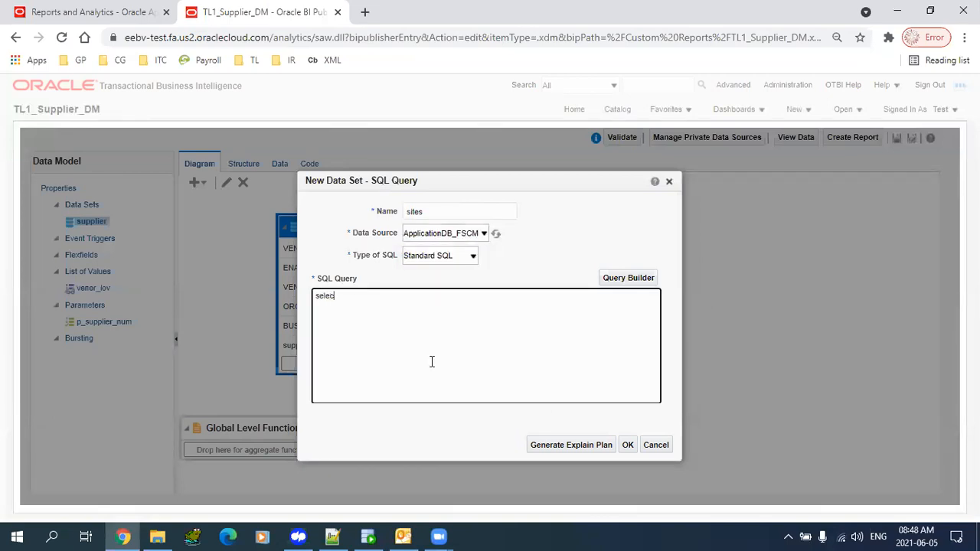
type("select * from poz_su")
left_click(631, 447)
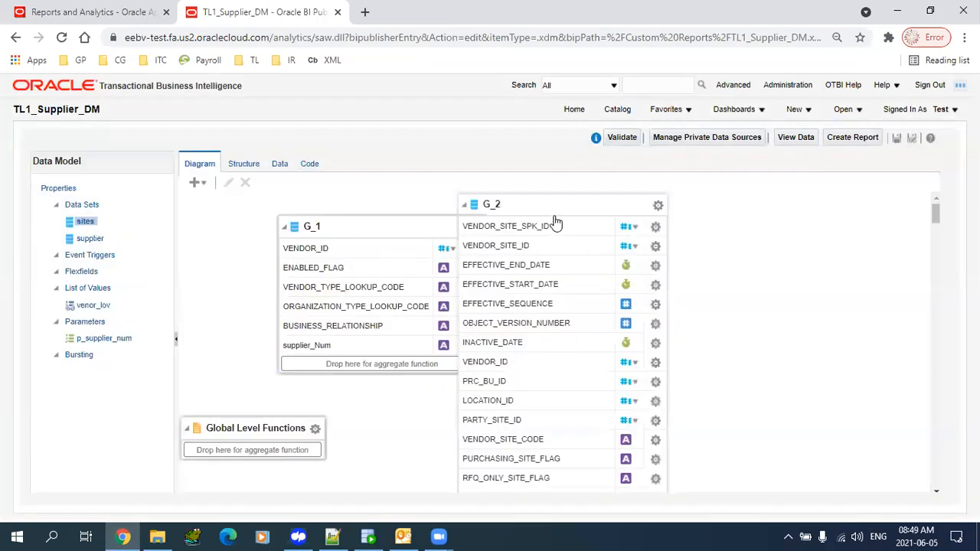
- Place group G_2 to the right of G_1 and save the data model
left_click_drag(557, 222, 659, 226)
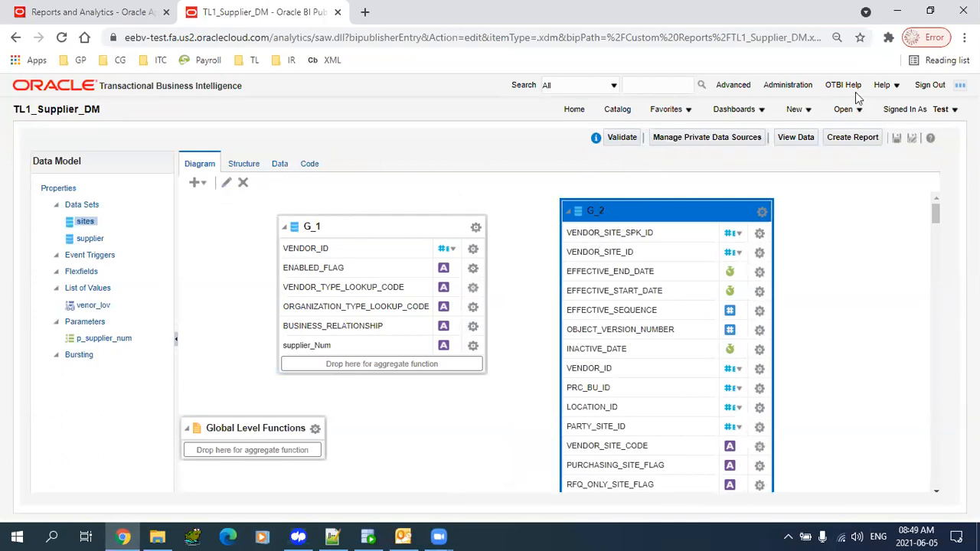
left_click(899, 138)
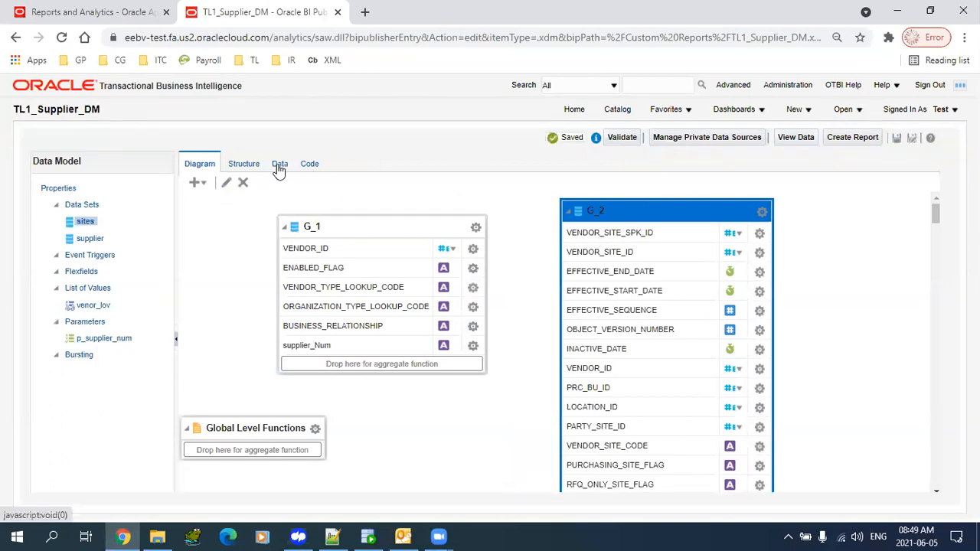
left_click(280, 163)
- Run the data preview in Table View and inspect the supplier and supplier sites rows
left_click(269, 208)
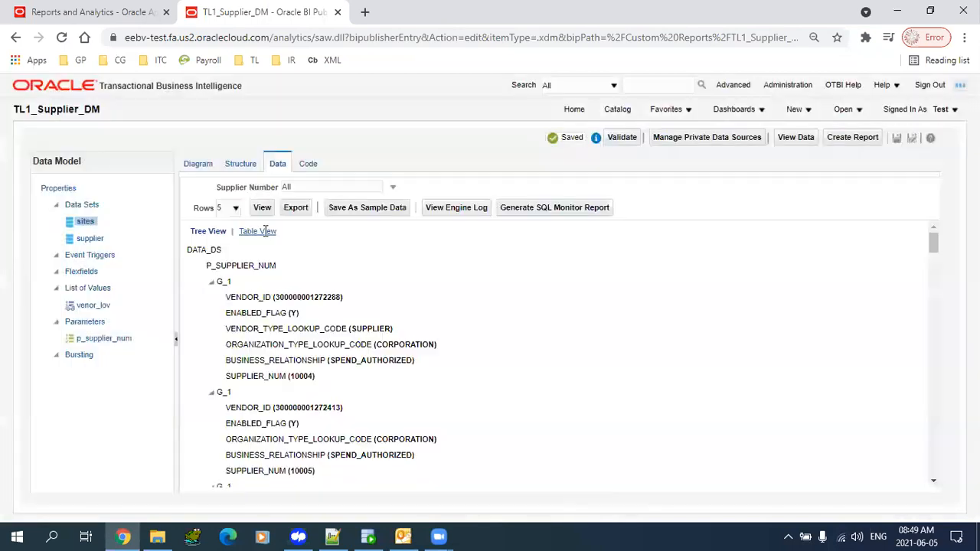
left_click(262, 230)
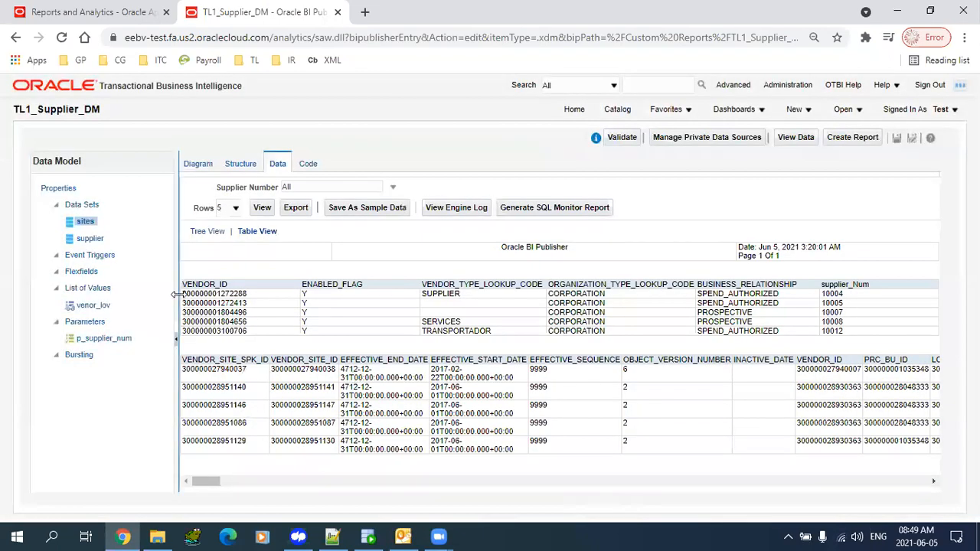
left_click_drag(213, 294, 238, 303)
left_click_drag(433, 325, 509, 354)
left_click(335, 398)
left_click_drag(208, 370, 555, 410)
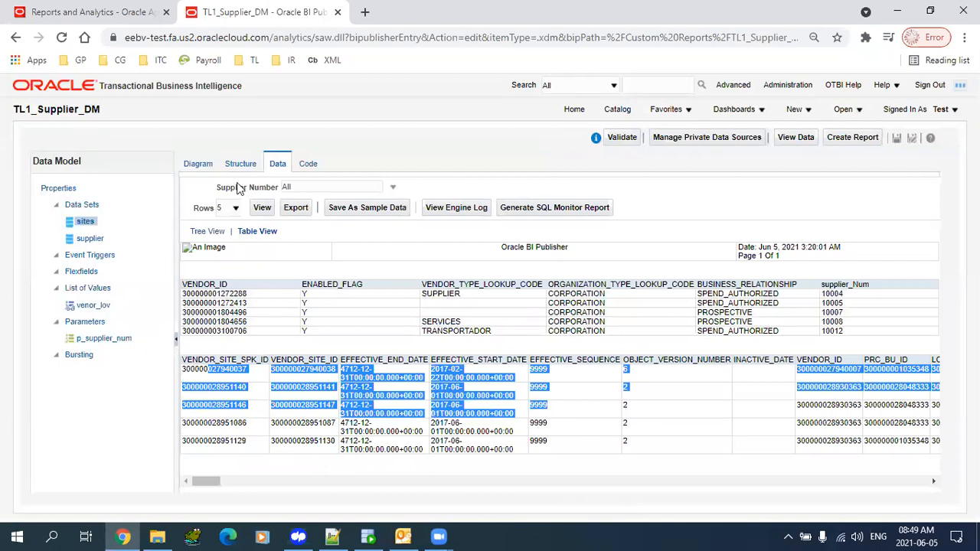
left_click(325, 400)
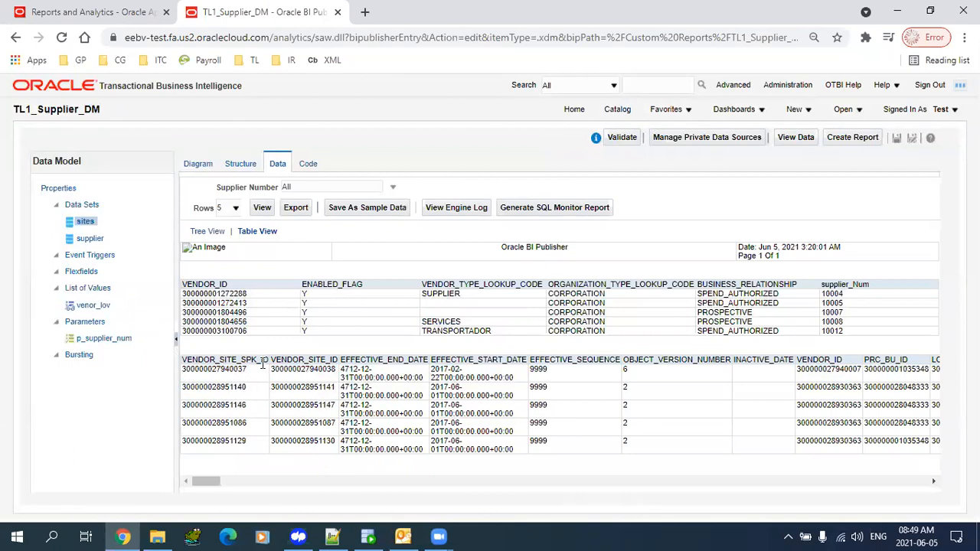
double_click(283, 362)
key("ctrl+c")
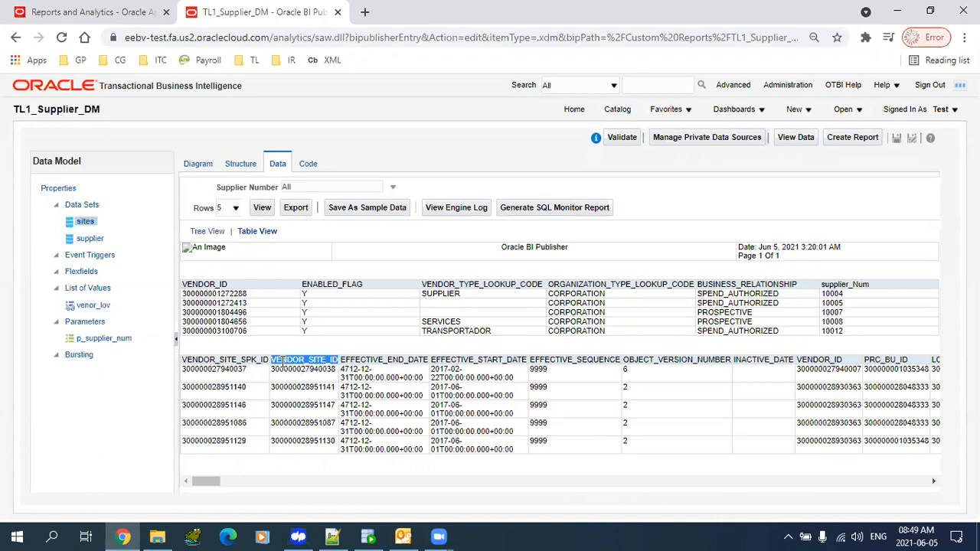
left_click(332, 536)
- Start the column list in Notepad++ with VENDOR_SITE_ID and vendor_id lines
left_click(214, 306)
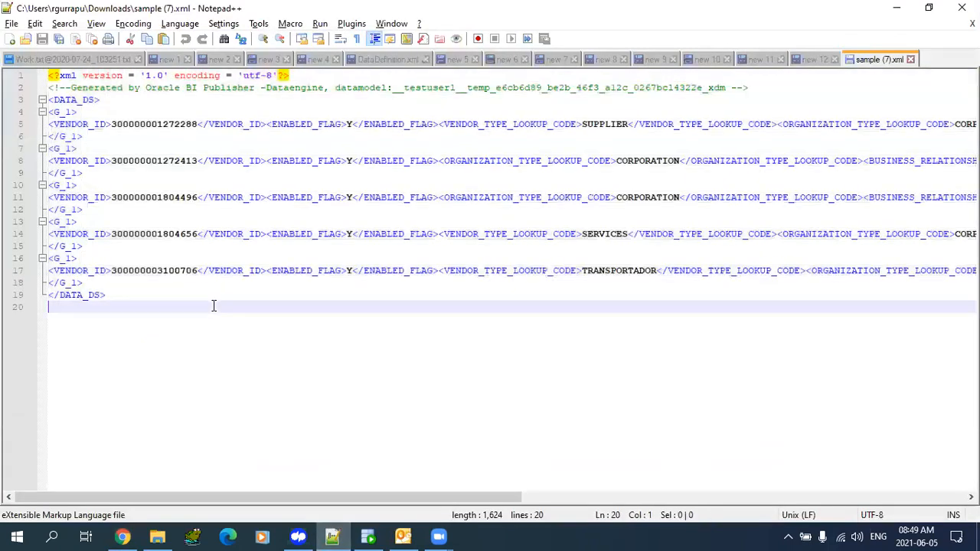
key("ctrl+End")
key("ctrl+v")
type(",")
key("Return")
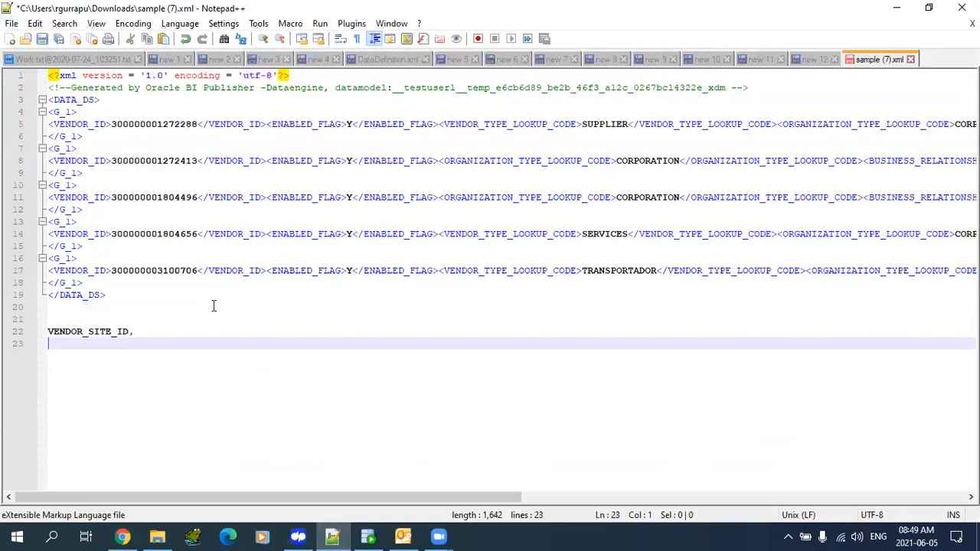
type("vendor_id,")
key("Return")
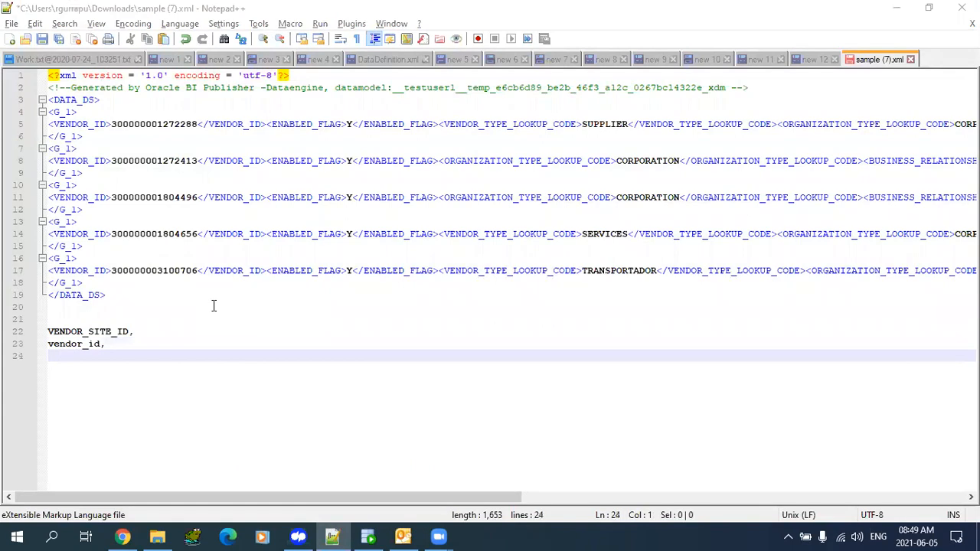
- Add VENDOR_SITE_CODE and PURCHASING_SITE_FLAG, copied from the preview table, to the column list
key("alt+Tab")
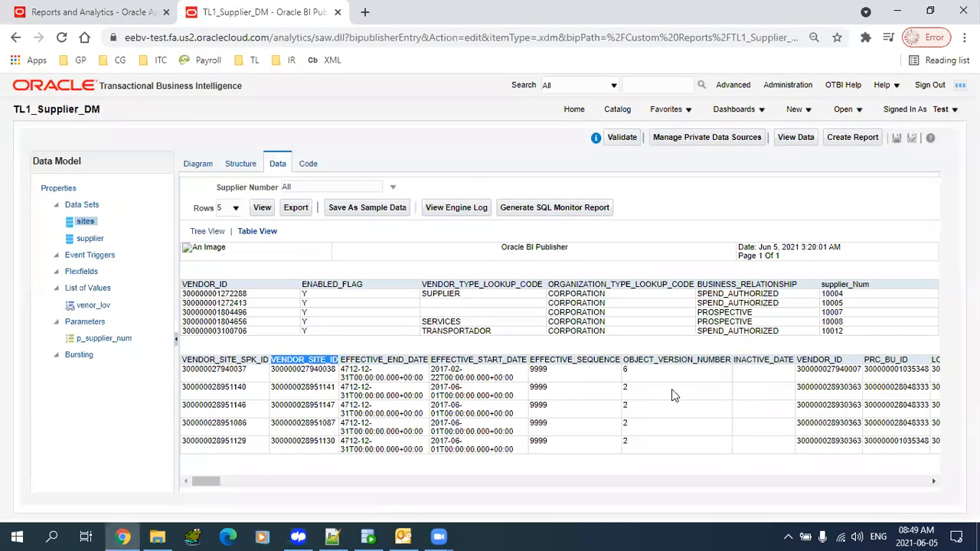
left_click_drag(209, 483, 222, 490)
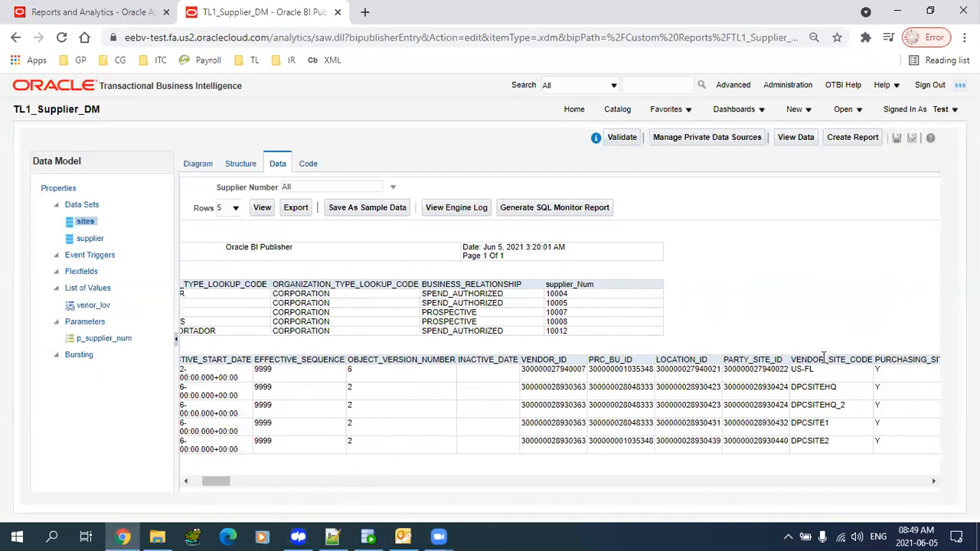
double_click(824, 357)
key("ctrl+c")
key("alt+Tab")
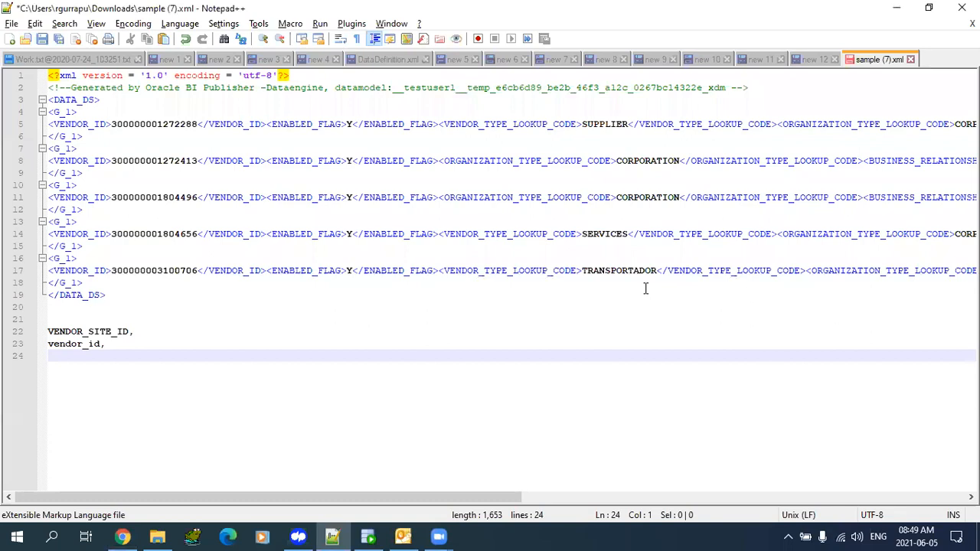
key("ctrl+v")
type(",")
key("Return")
key("alt+Tab")
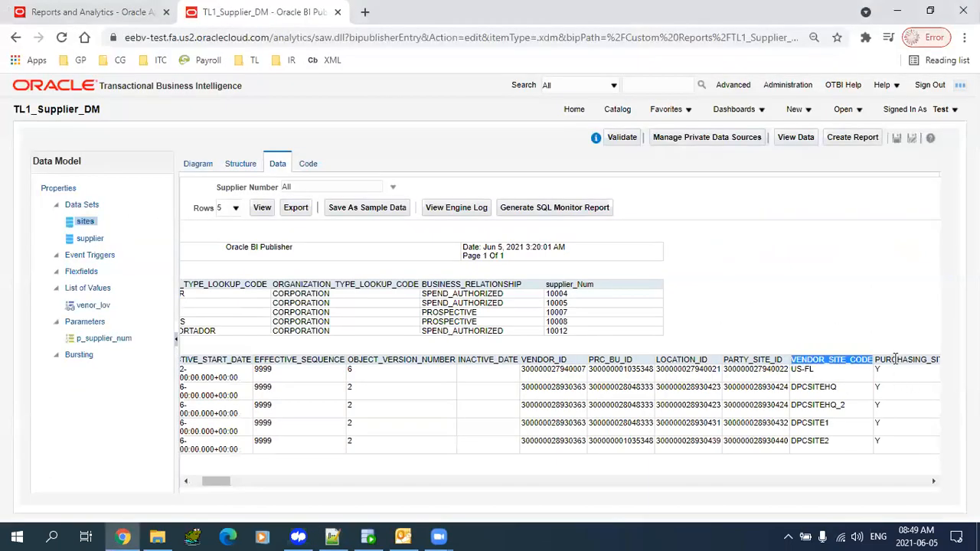
double_click(895, 358)
key("ctrl+c")
key("alt+Tab")
key("ctrl+v")
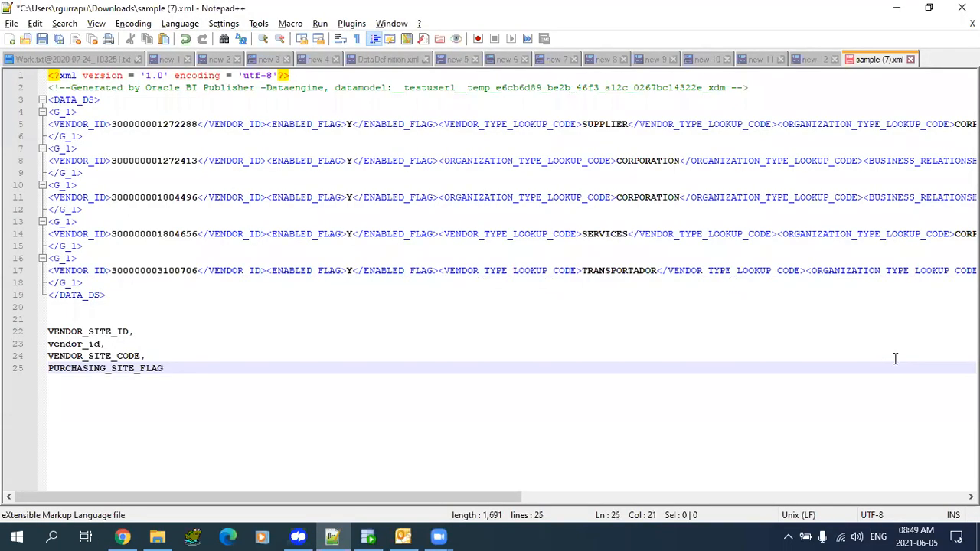
- Select the four-column list and select the sites group G_2 in the diagram
key("shift+Up")
key("shift+Up")
key("shift+Up")
key("shift+Home")
key("alt+Tab")
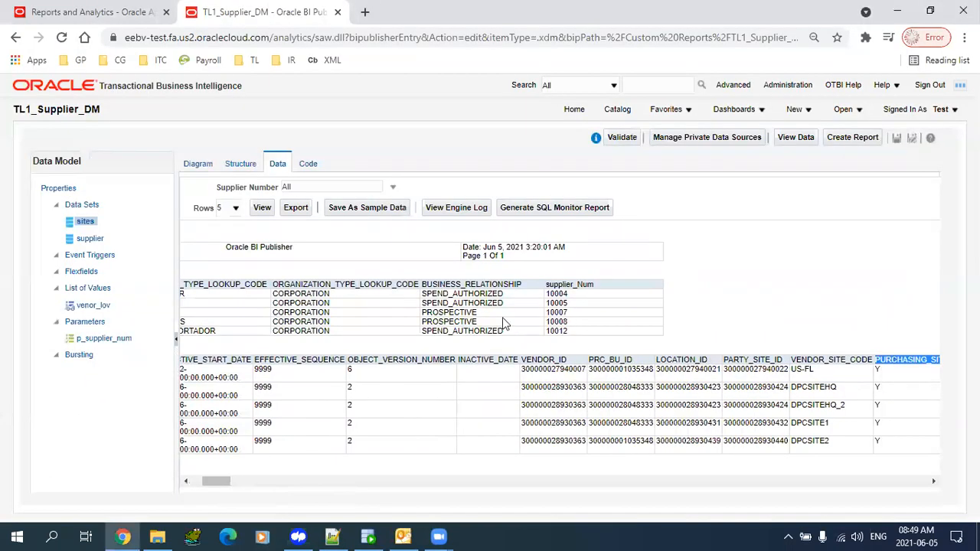
left_click(198, 164)
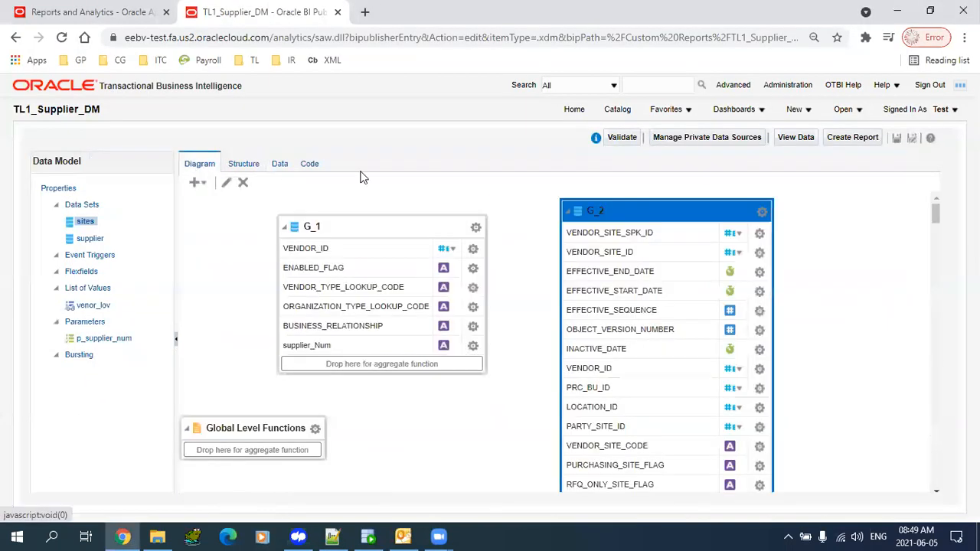
left_click(654, 211)
- Replace * in the sites query with the four site columns, apply it, and save
left_click(227, 184)
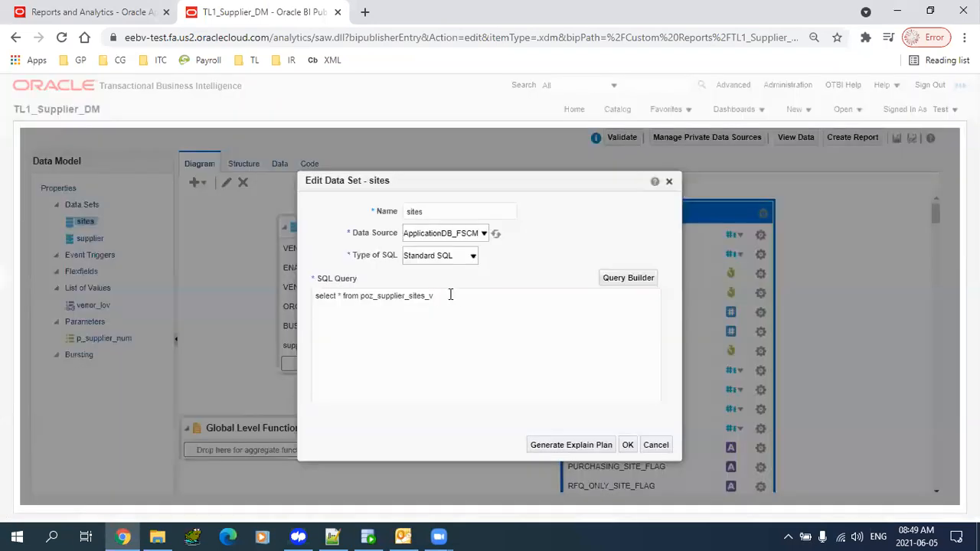
left_click(342, 295)
key("Return")
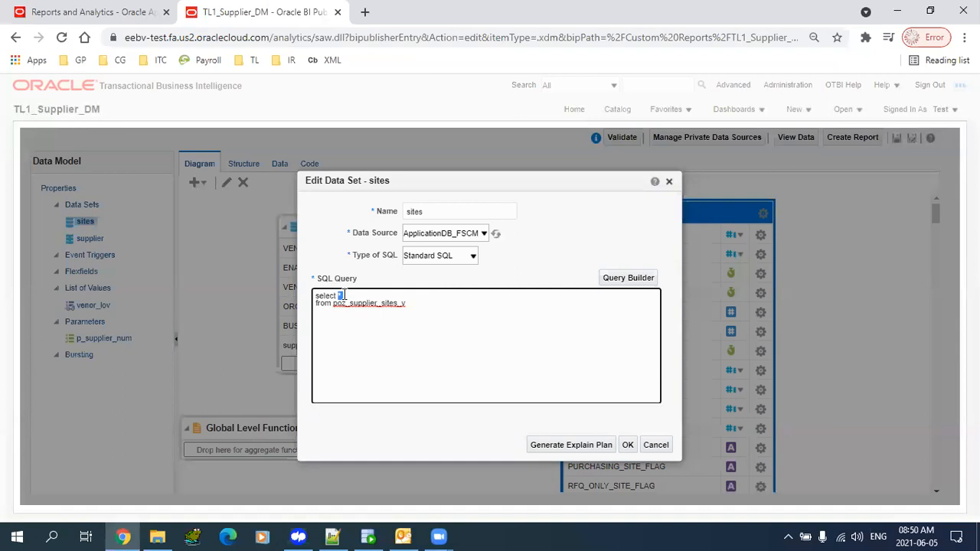
key("ctrl+v")
left_click(628, 448)
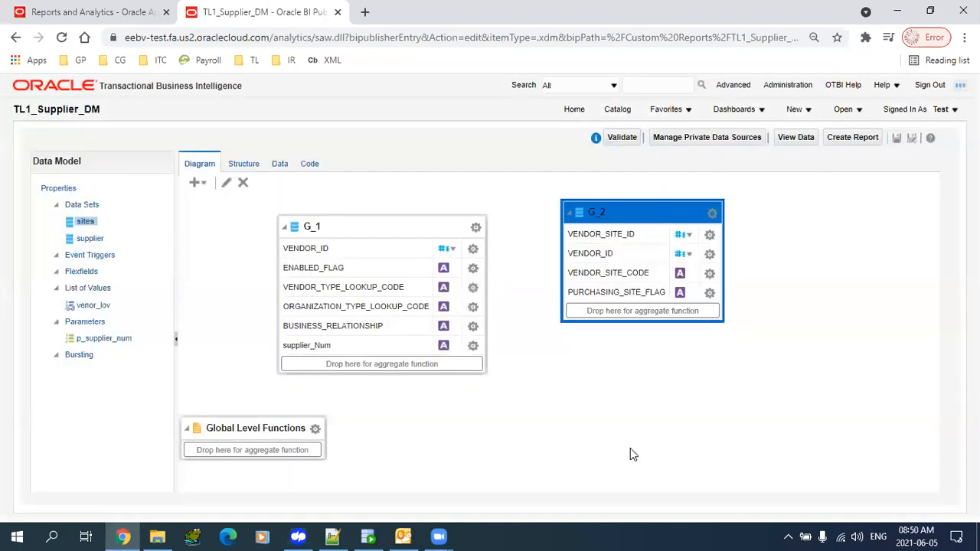
left_click_drag(634, 218, 638, 239)
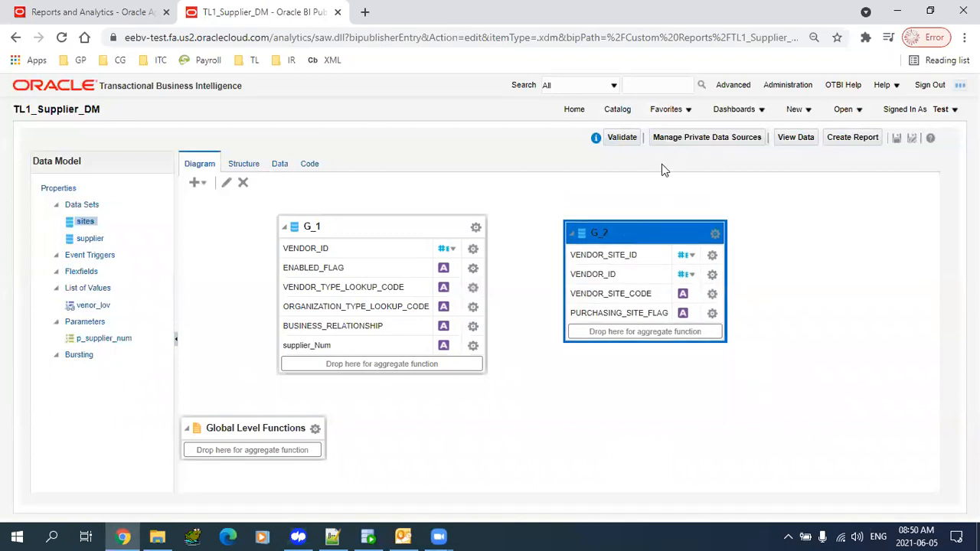
left_click(897, 138)
left_click_drag(643, 240, 645, 227)
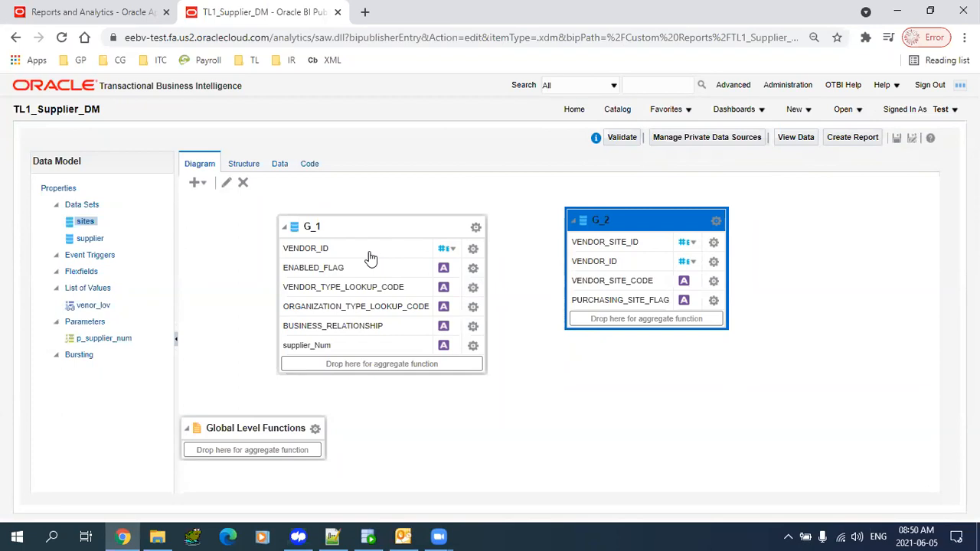
left_click(275, 166)
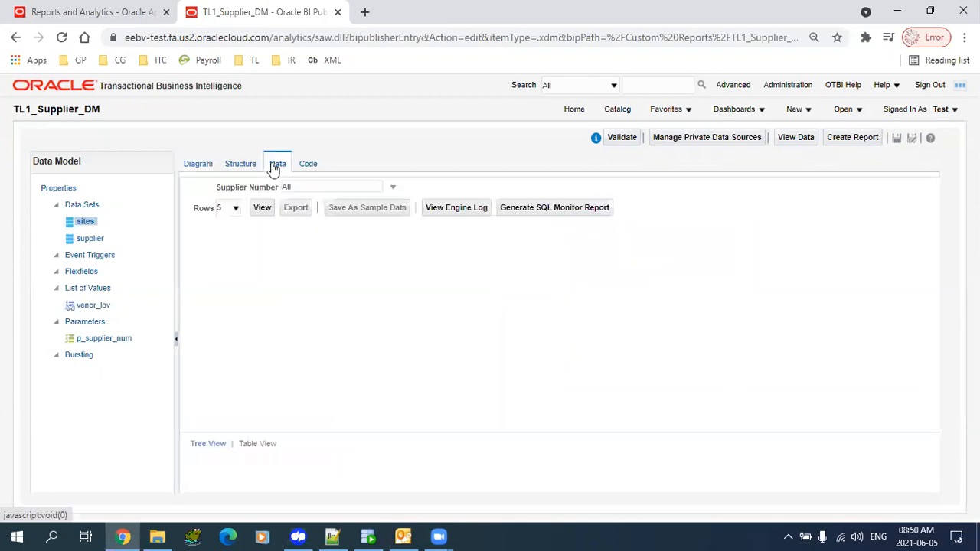
left_click(262, 207)
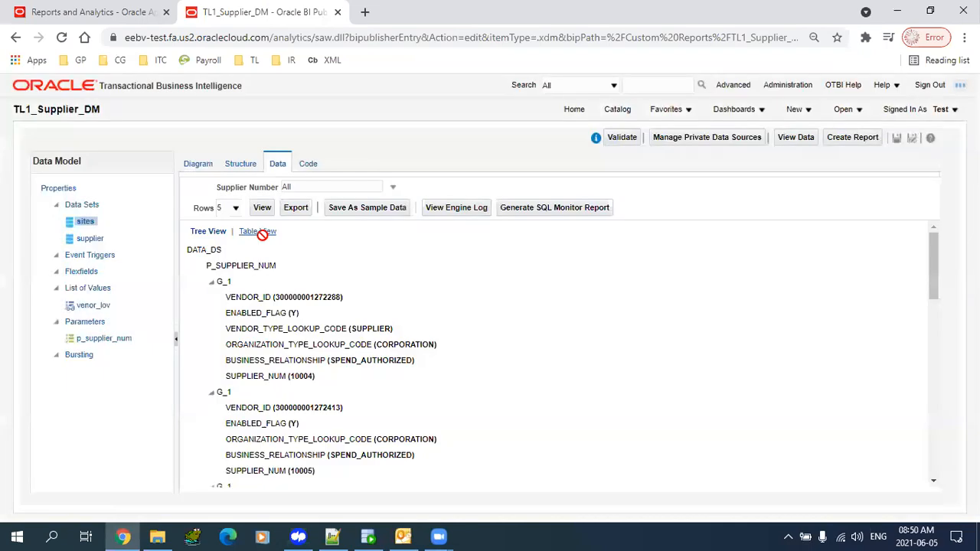
left_click(261, 232)
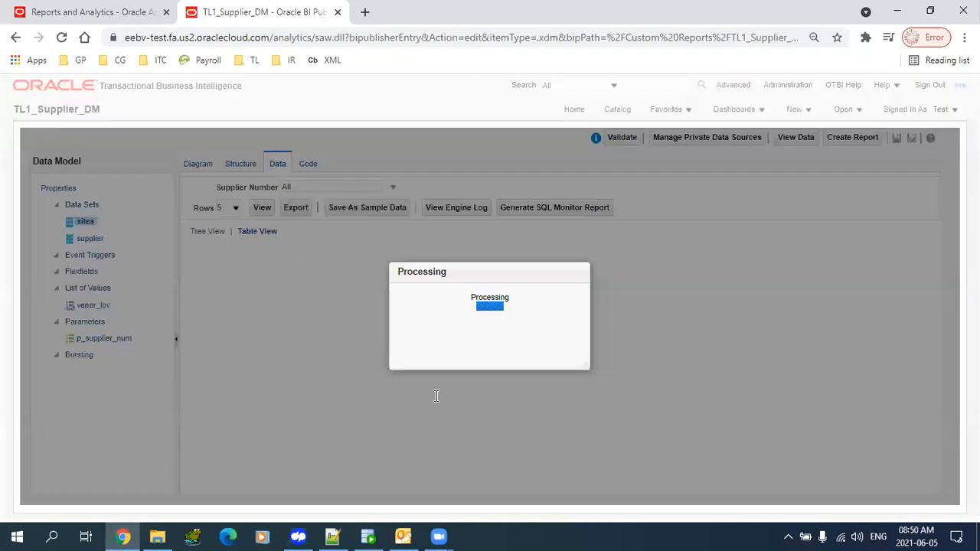
left_click_drag(561, 322, 423, 323)
left_click(445, 369)
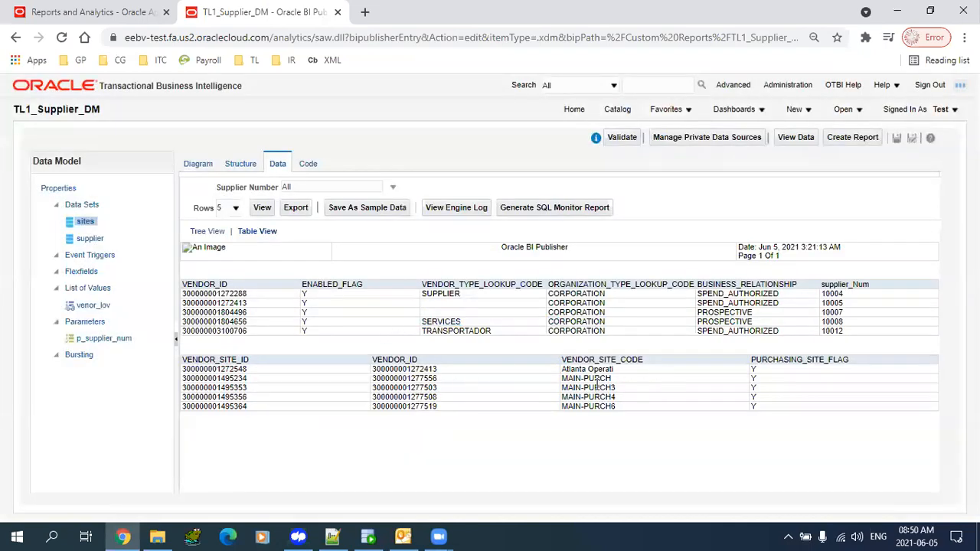
left_click_drag(821, 294, 850, 309)
left_click(201, 164)
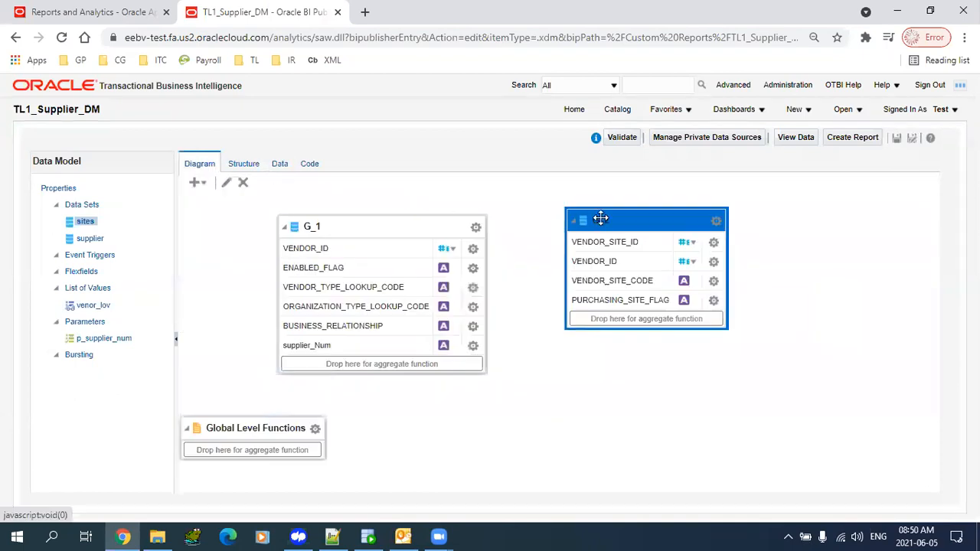
left_click_drag(626, 223, 626, 223)
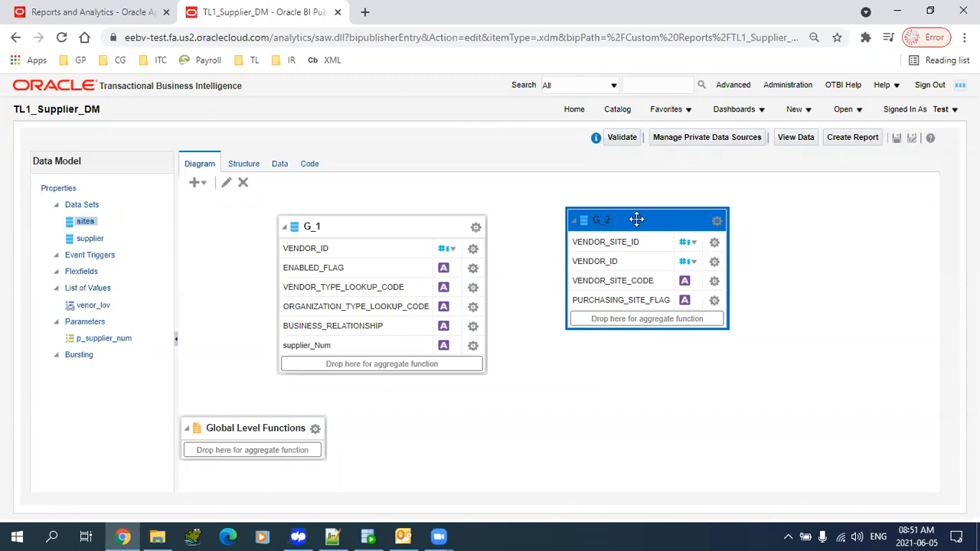
left_click(633, 261)
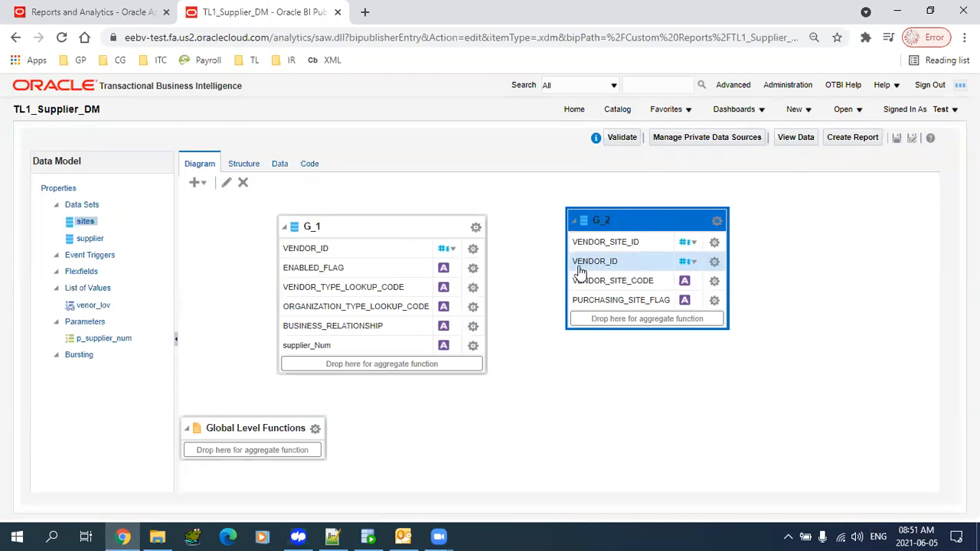
- Create a link from G_1's VENDOR_ID to G_2's VENDOR_ID
left_click(474, 250)
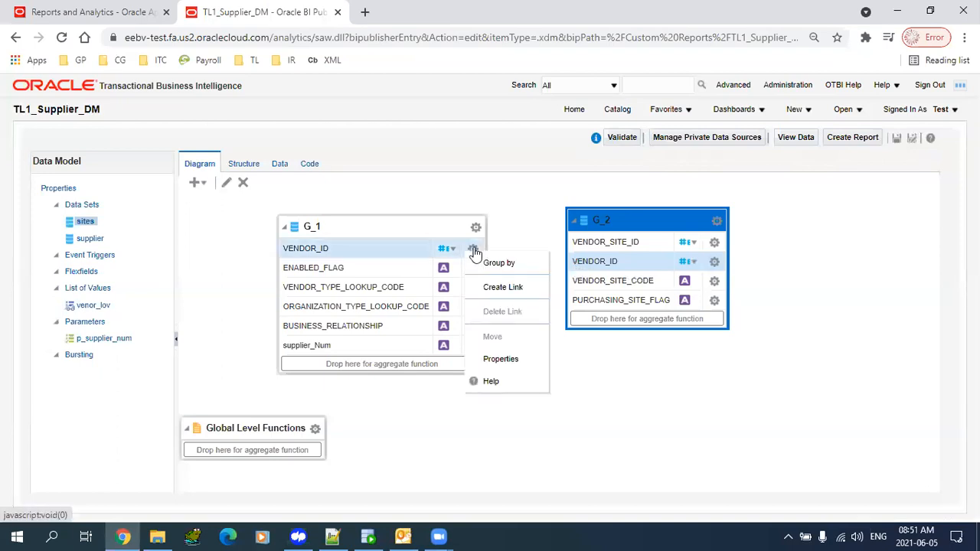
left_click(496, 293)
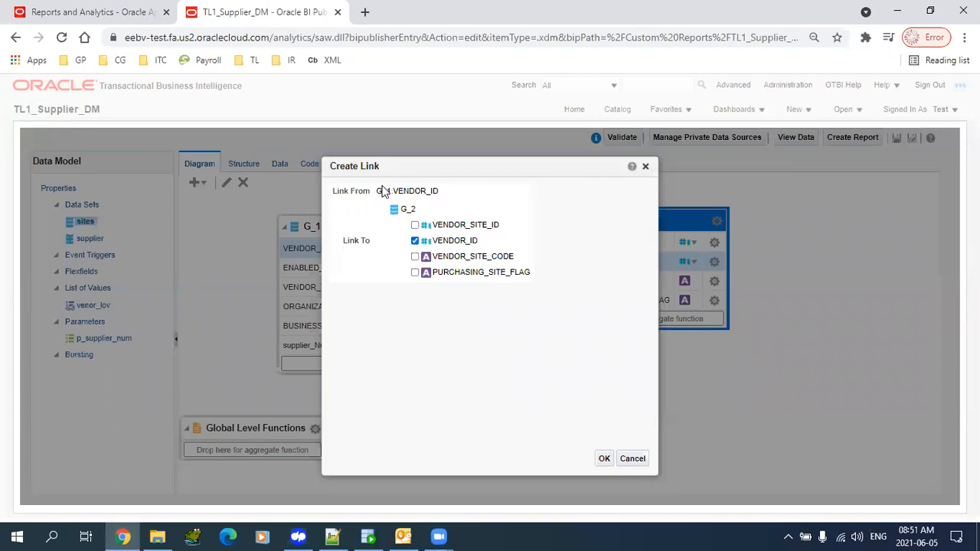
left_click_drag(402, 192, 427, 192)
left_click(609, 465)
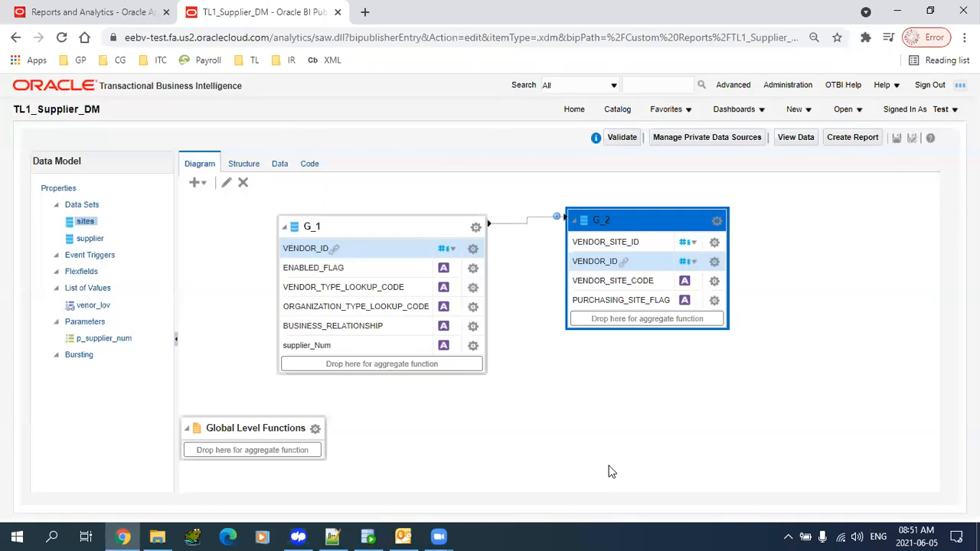
mouse_move(563, 219)
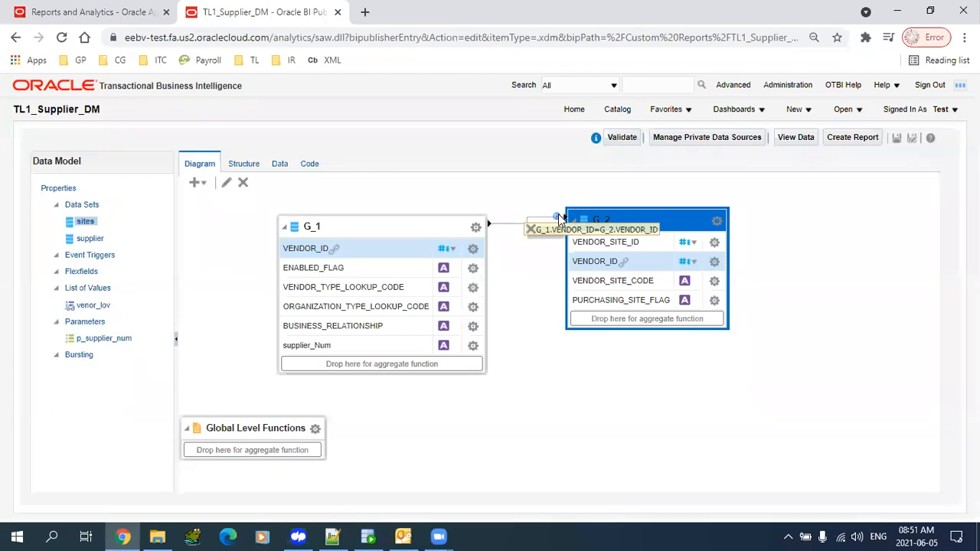
- Save the model and preview supplier 10004 with its nested CO-HOUSTON site
left_click(897, 138)
left_click(283, 165)
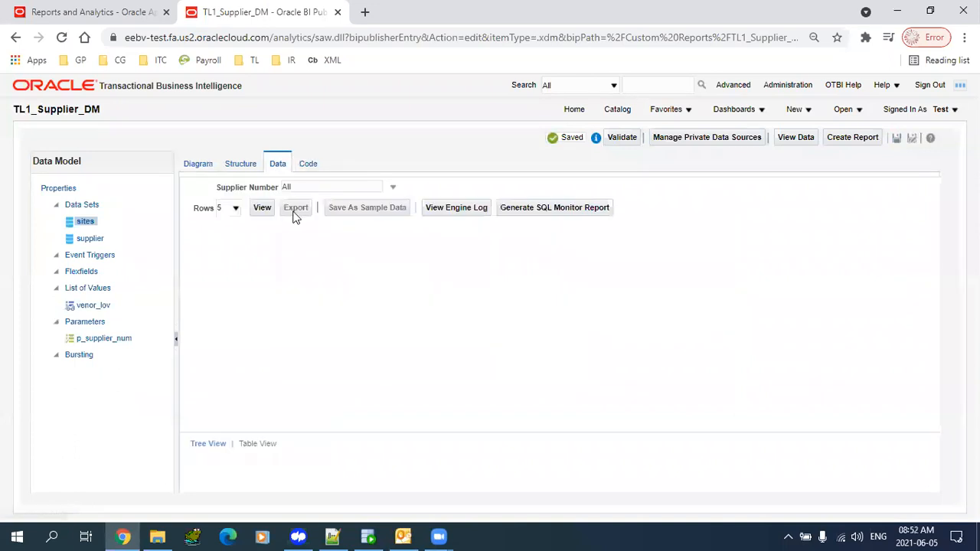
left_click(261, 206)
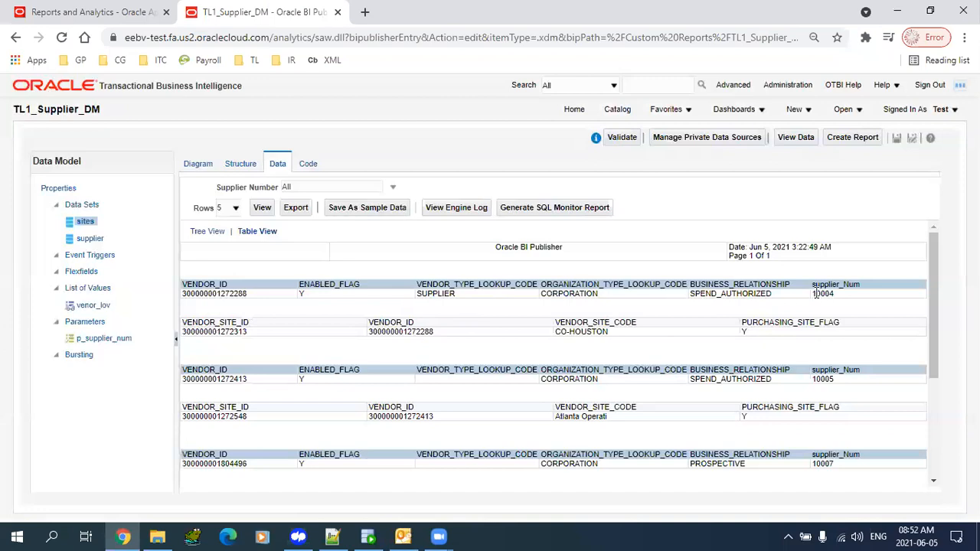
left_click_drag(816, 293, 841, 298)
left_click_drag(561, 331, 626, 338)
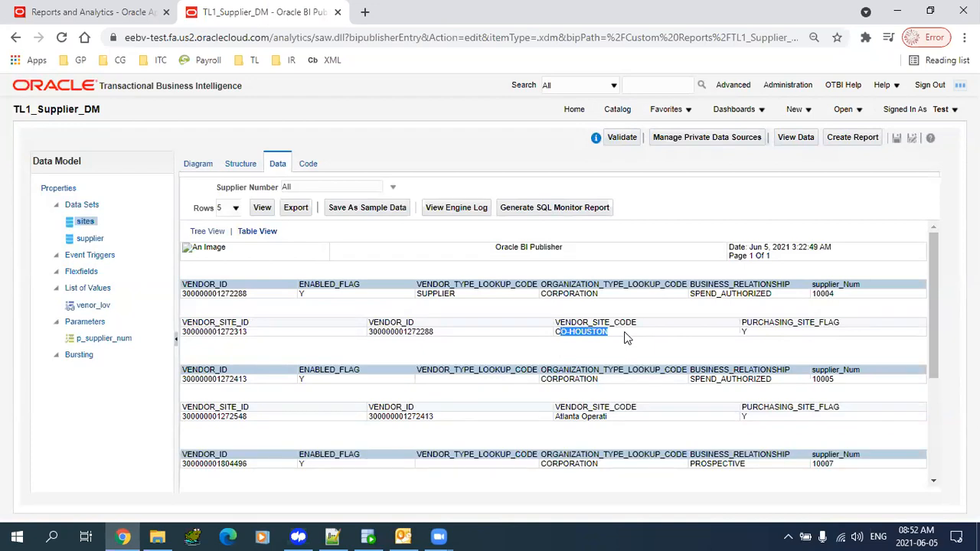
left_click_drag(932, 305, 937, 349)
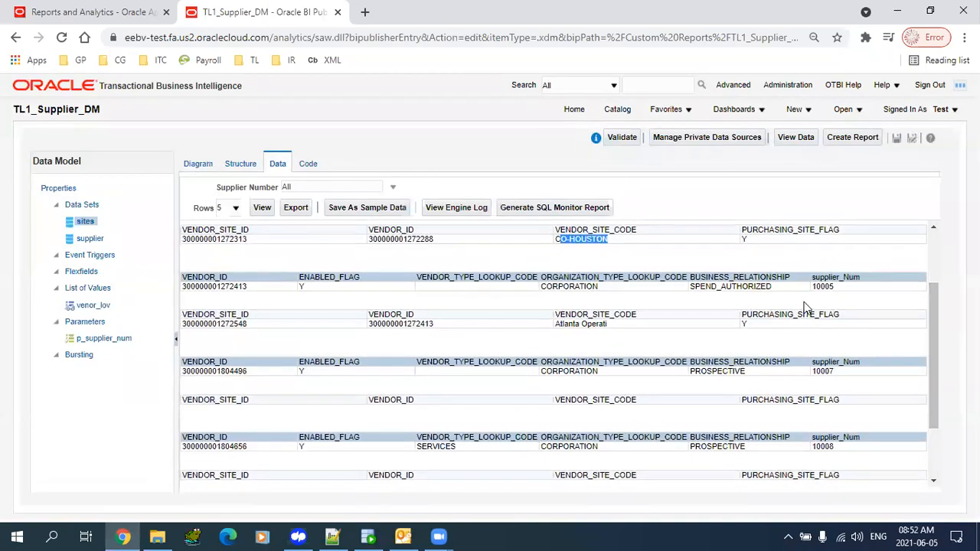
left_click_drag(812, 287, 836, 287)
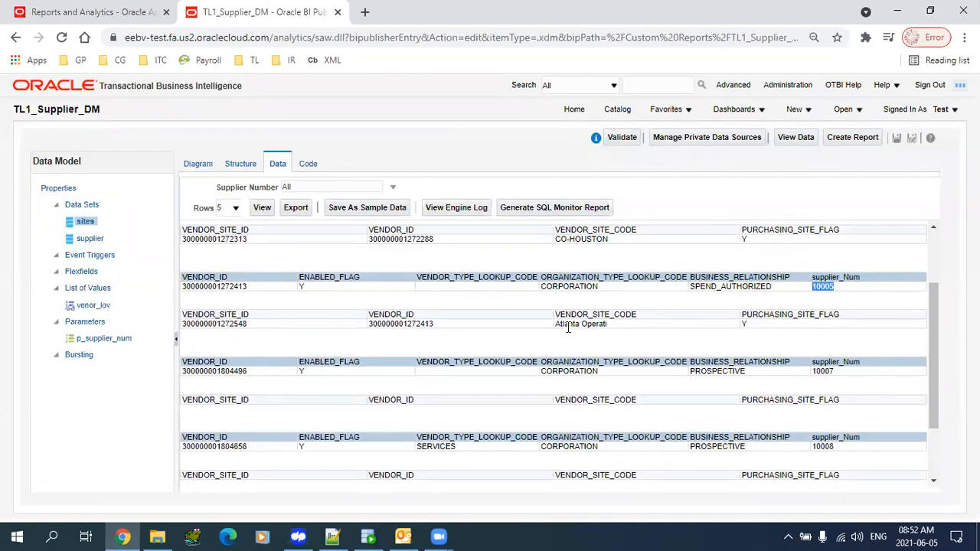
left_click_drag(567, 327, 628, 332)
left_click_drag(936, 319, 343, 233)
- Preview 100 rows to check supplier 10001's five sites, then nudge G_2 on the diagram
left_click(229, 207)
left_click(224, 259)
left_click(262, 207)
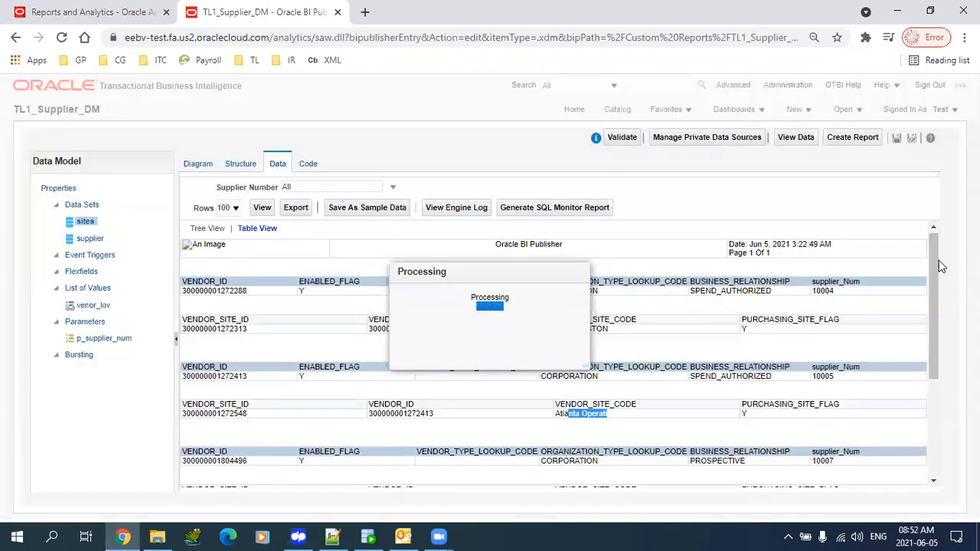
left_click_drag(934, 233, 927, 382)
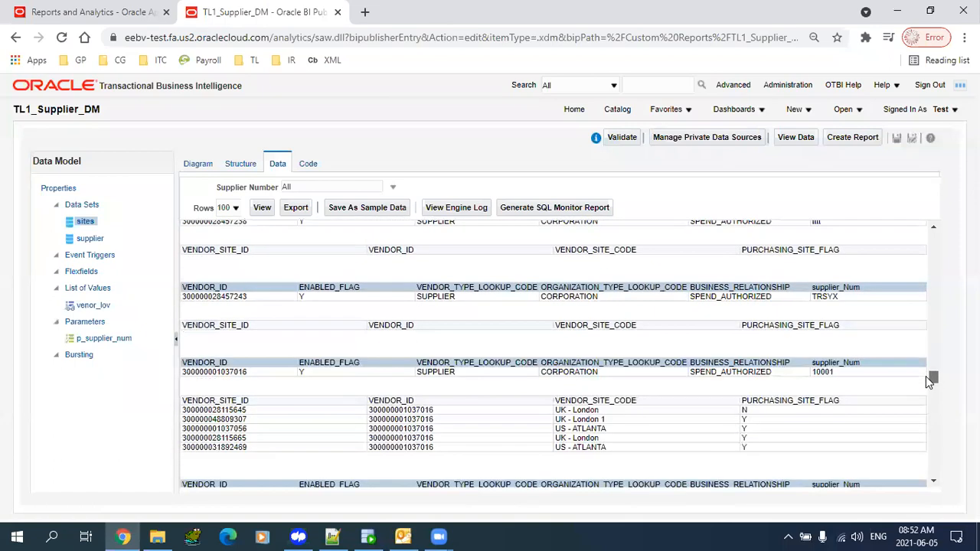
left_click_drag(817, 371, 840, 375)
left_click_drag(559, 411, 589, 447)
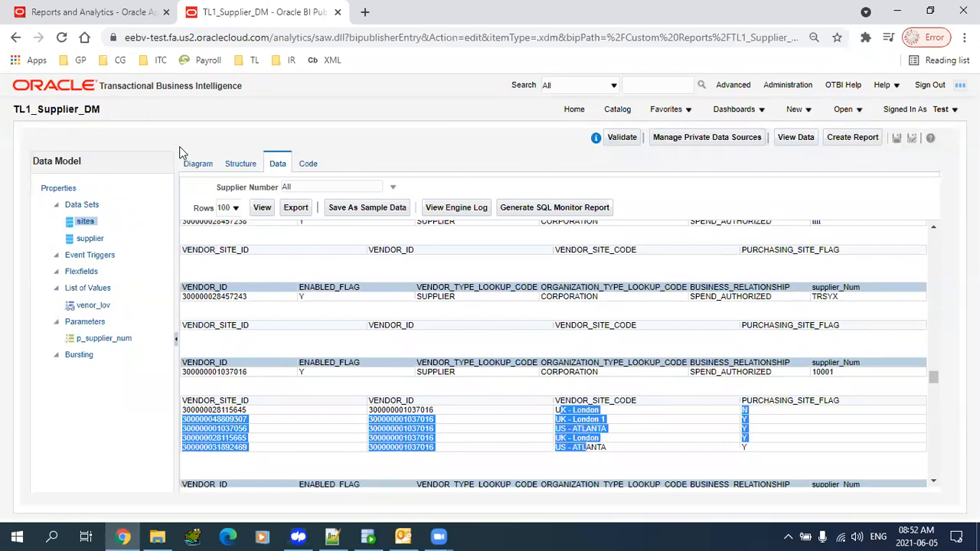
left_click(196, 164)
left_click_drag(702, 240, 707, 229)
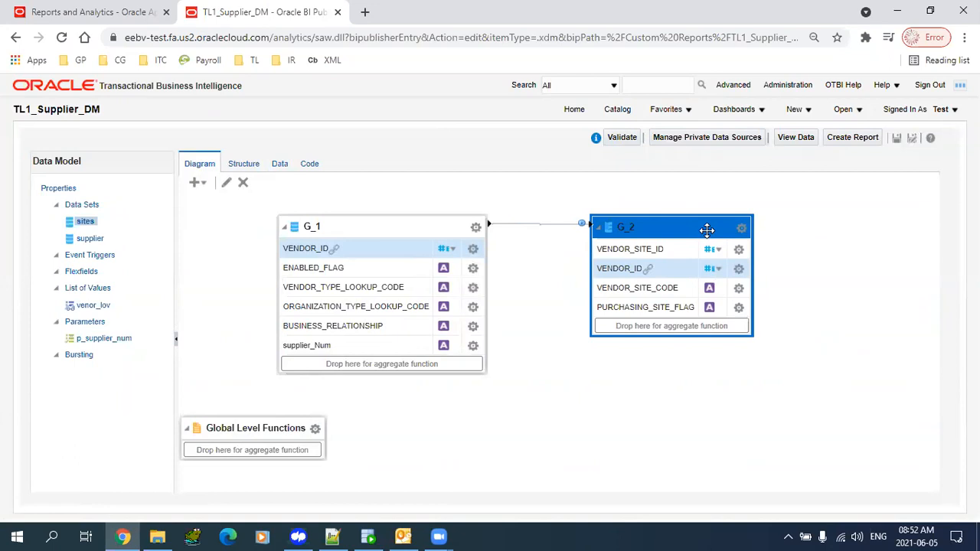
- Move G_2 nearer to G_1 and save the data model
left_click_drag(706, 230, 674, 200)
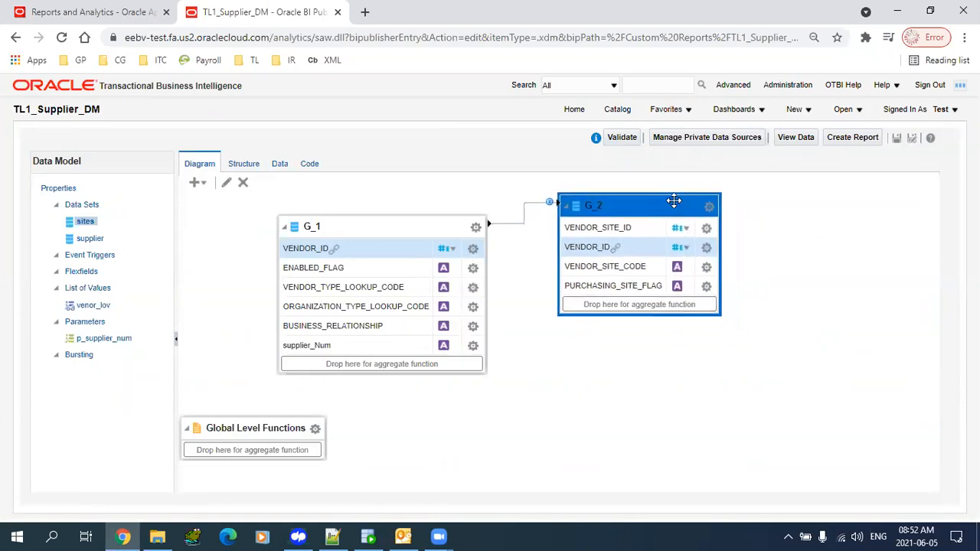
left_click(380, 221)
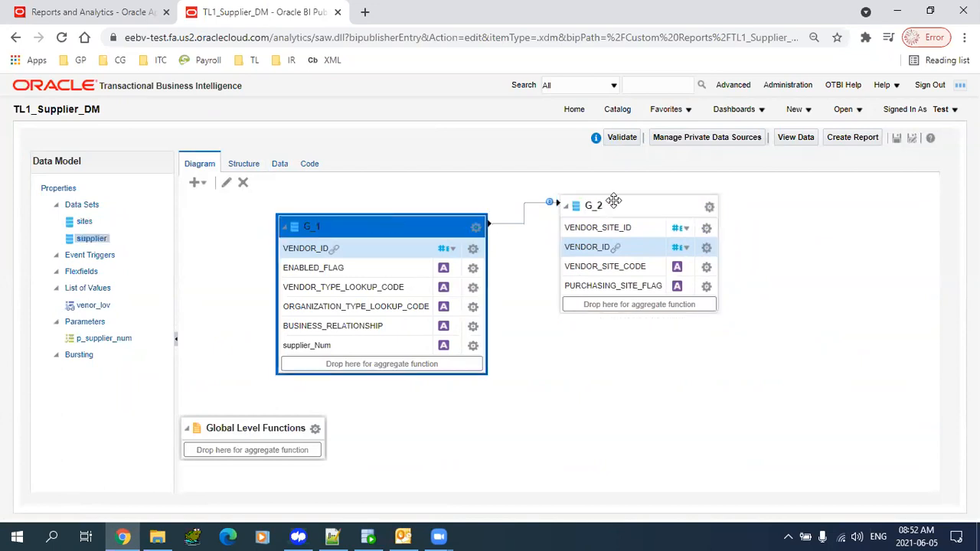
left_click(902, 141)
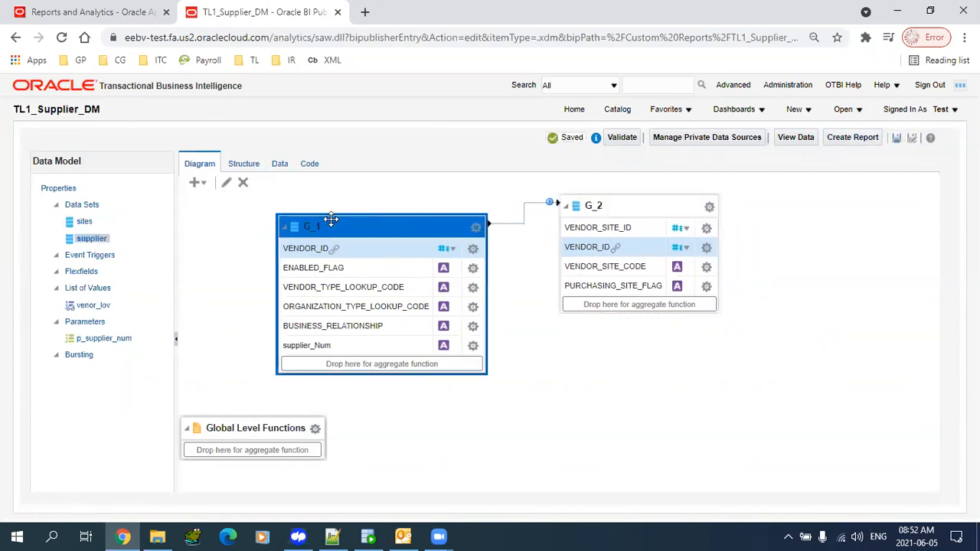
- Start a new SQL query data set named invoices
left_click(198, 182)
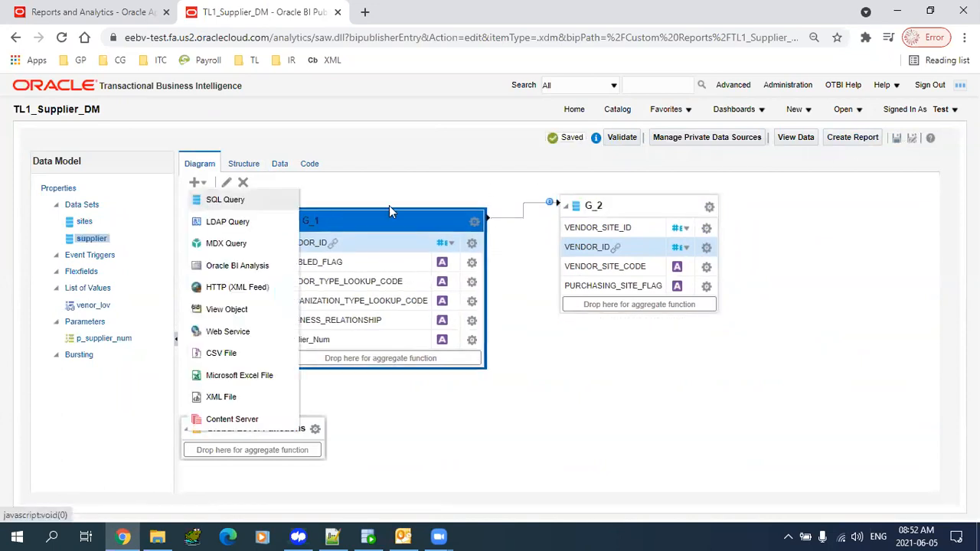
left_click(218, 199)
left_click(424, 211)
type("1")
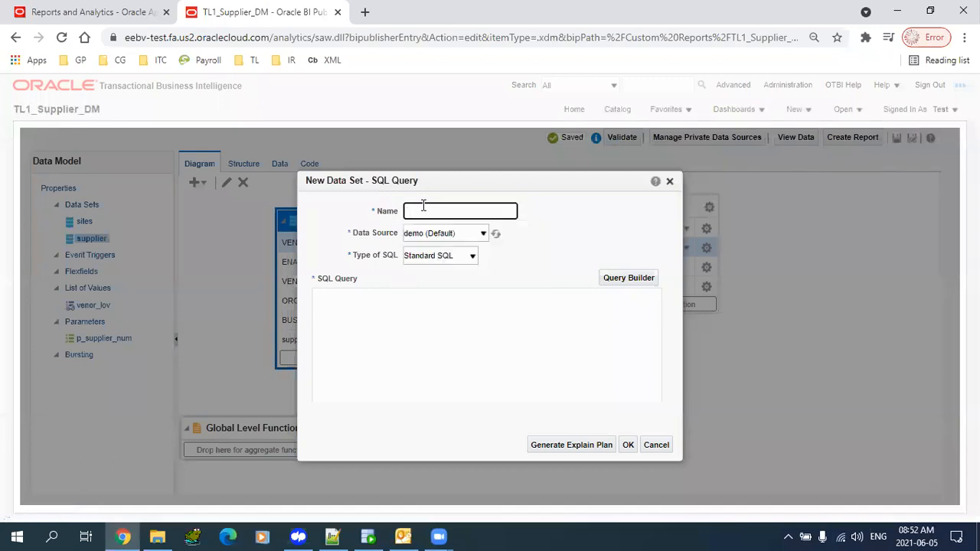
type("inv")
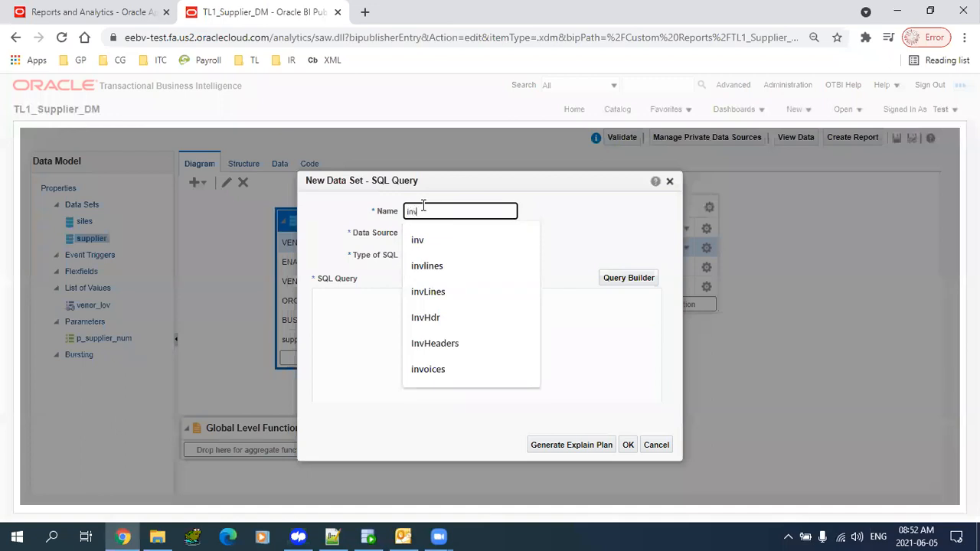
type("oices")
key("Tab")
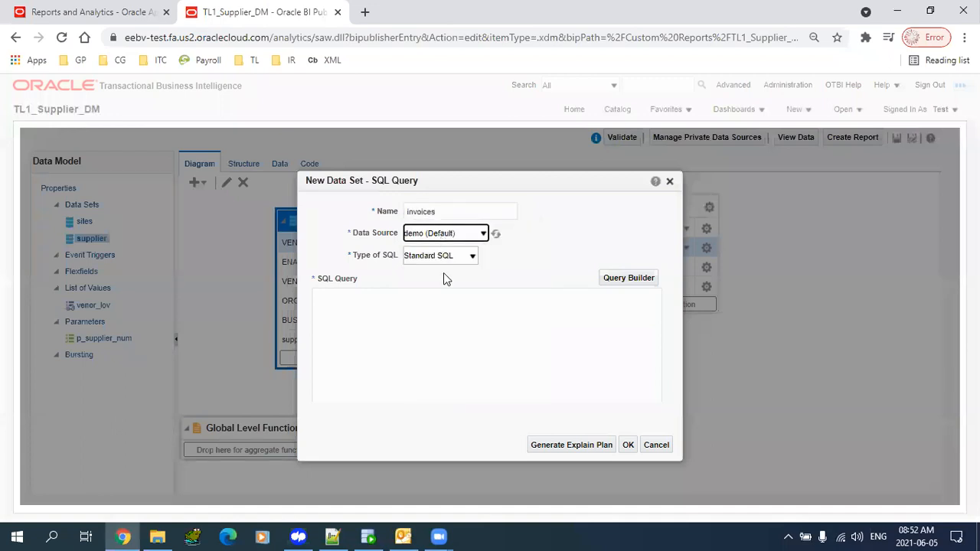
- Use ApplicationDB_FSCM with query select * from ap_invoices_all and create the data set
left_click(444, 233)
left_click(460, 277)
left_click(427, 335)
type("s")
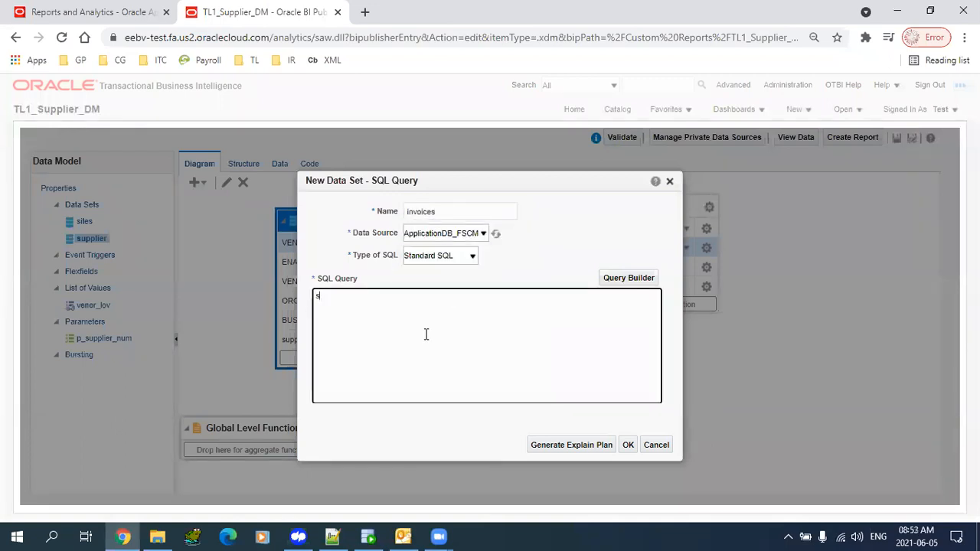
type("elect * from ap_invoices_all")
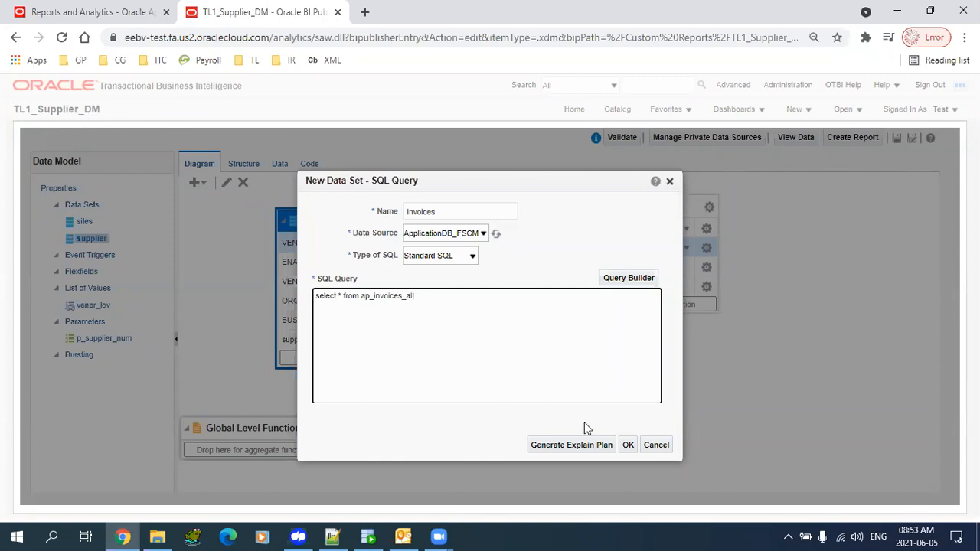
left_click(628, 445)
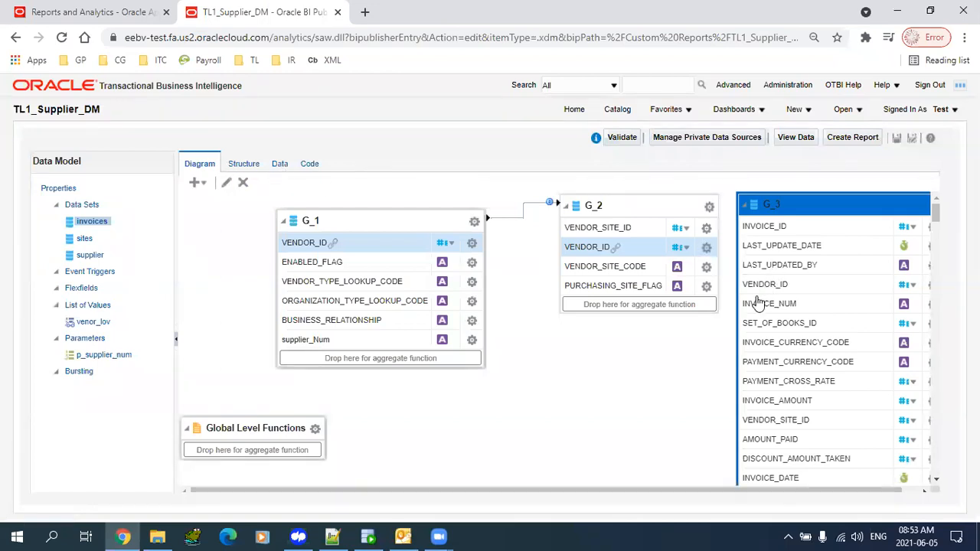
- In Notepad++, start a column list below the site columns with vendor_id and invoice_num
left_click(331, 536)
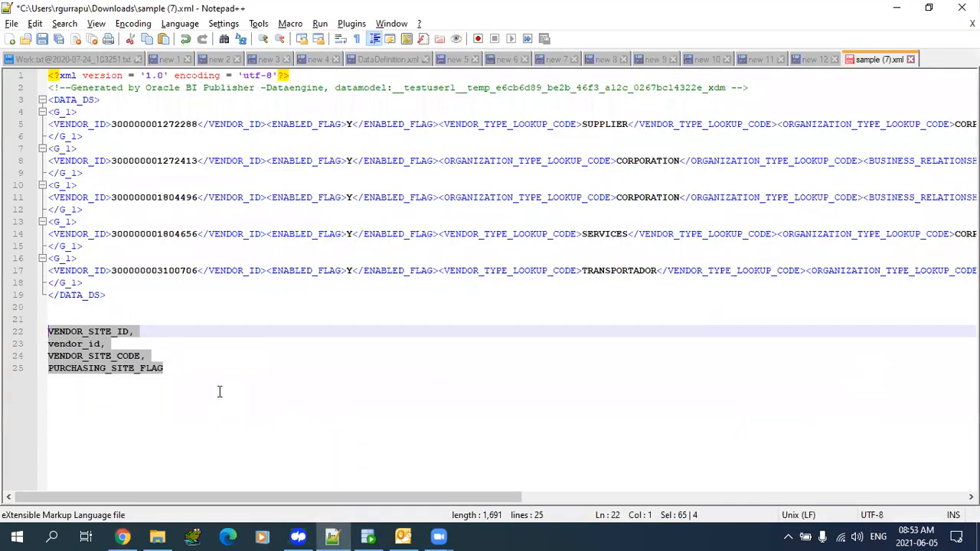
left_click(220, 392)
key("Return")
key("Return")
type("venod")
key("BackSpace")
key("BackSpace")
type("dor_id")
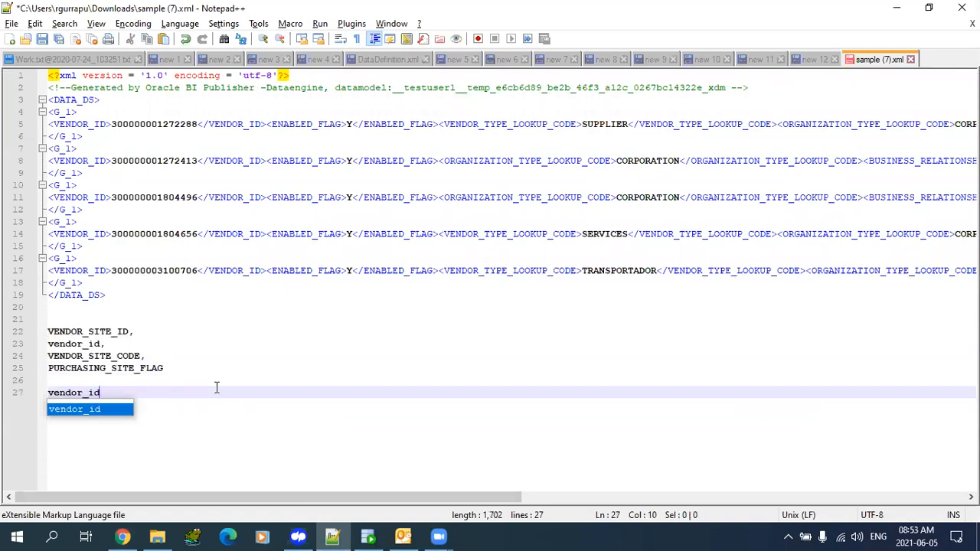
type(",")
key("Return")
type("invoice_num,")
key("Return")
key("alt+Tab")
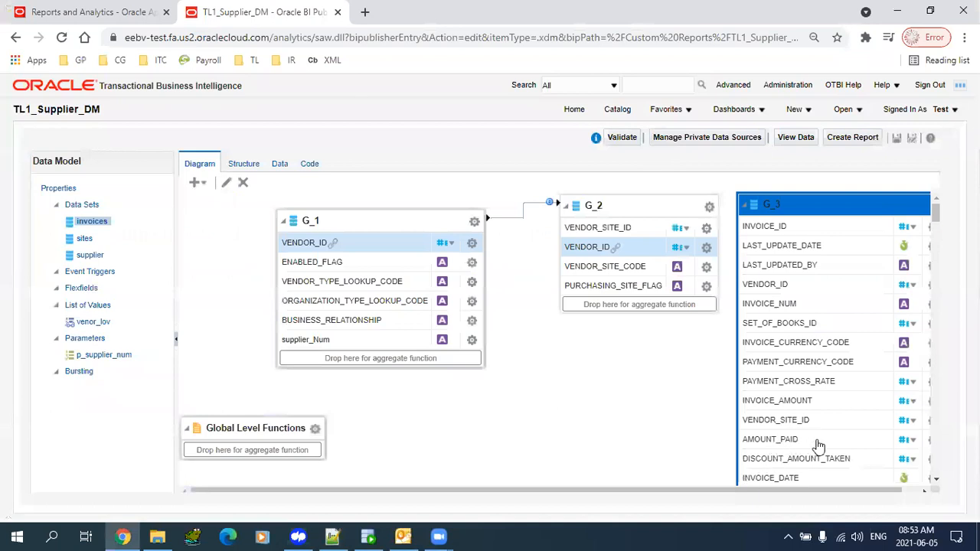
key("alt+Tab")
- Add amount_paid and amount to the list, checking the invoice columns in the browser
type("ampunt")
key("BackSpace")
key("BackSpace")
key("BackSpace")
key("BackSpace")
type("ount_paid,")
key("Return")
type("am")
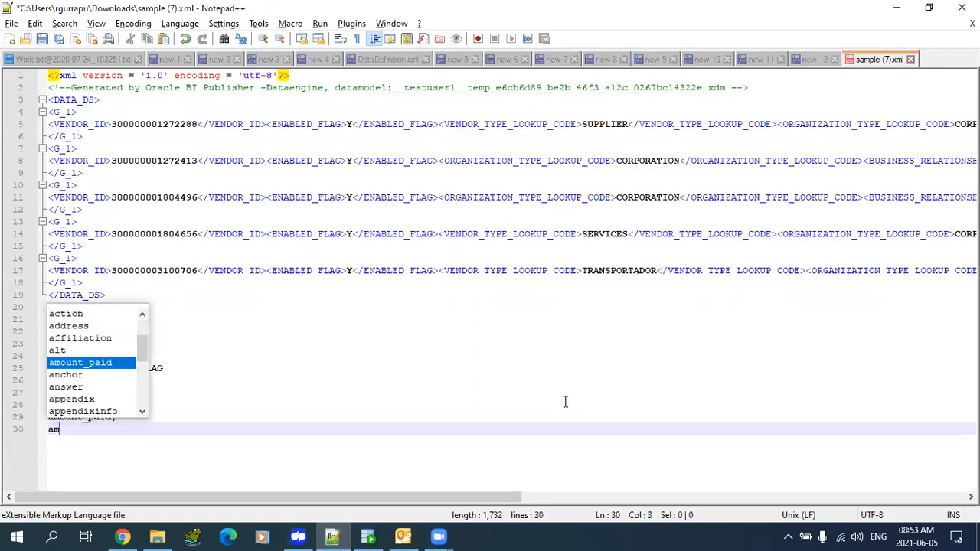
type("uount")
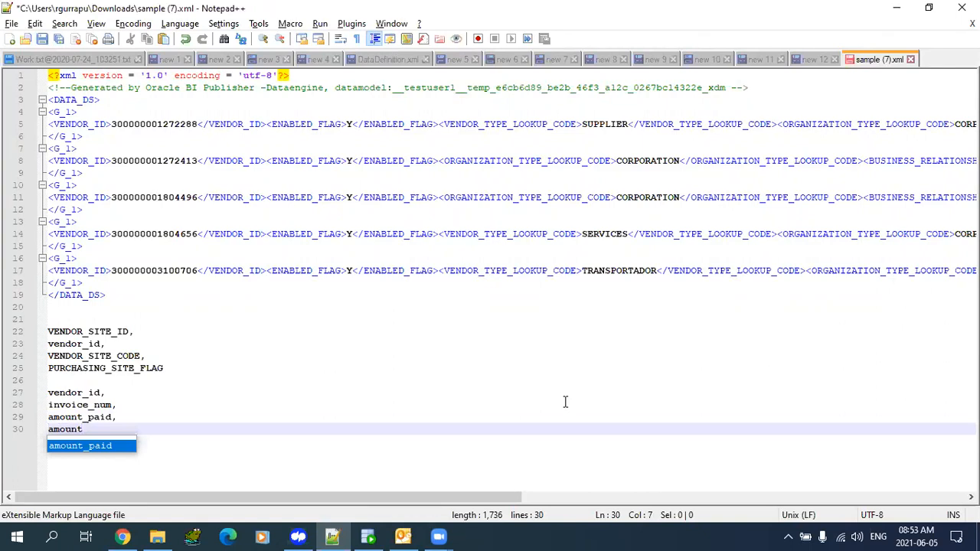
type(",")
key("alt+Tab")
left_click_drag(791, 491, 814, 491)
mouse_move(937, 221)
left_mouse_down()
mouse_move(946, 261)
mouse_move(950, 221)
left_mouse_up()
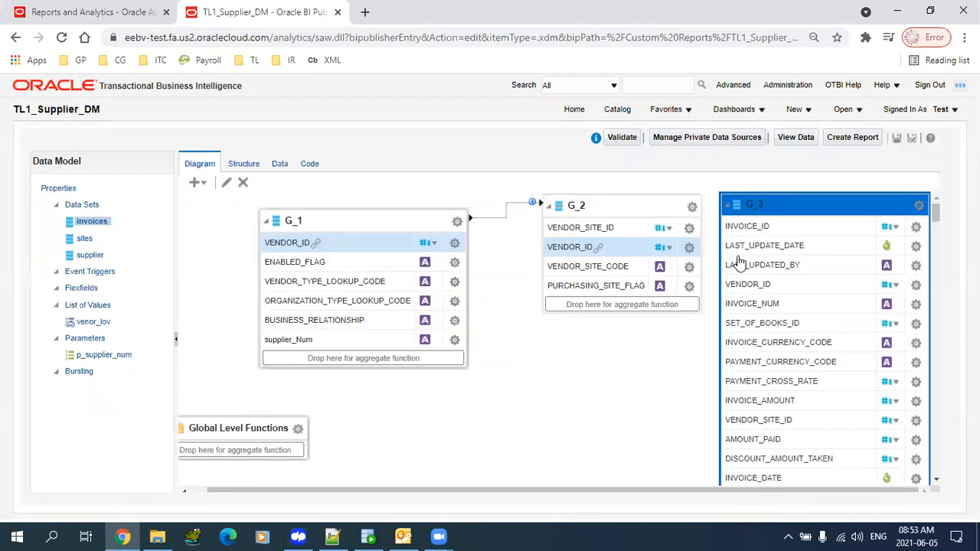
- Copy the four invoice column lines and select the asterisk in the invoices query
key("alt+Tab")
left_click(104, 431)
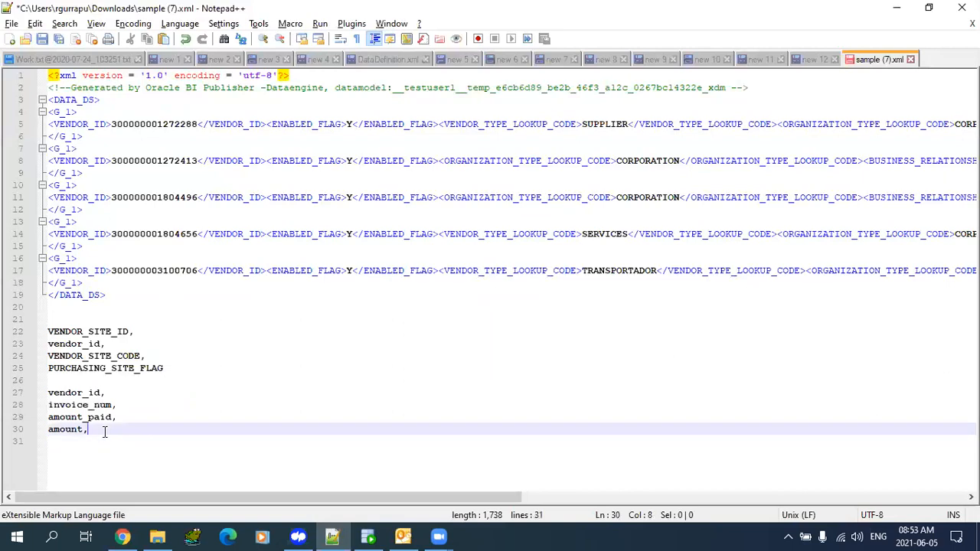
left_click_drag(98, 429, 28, 396)
key("ctrl+c")
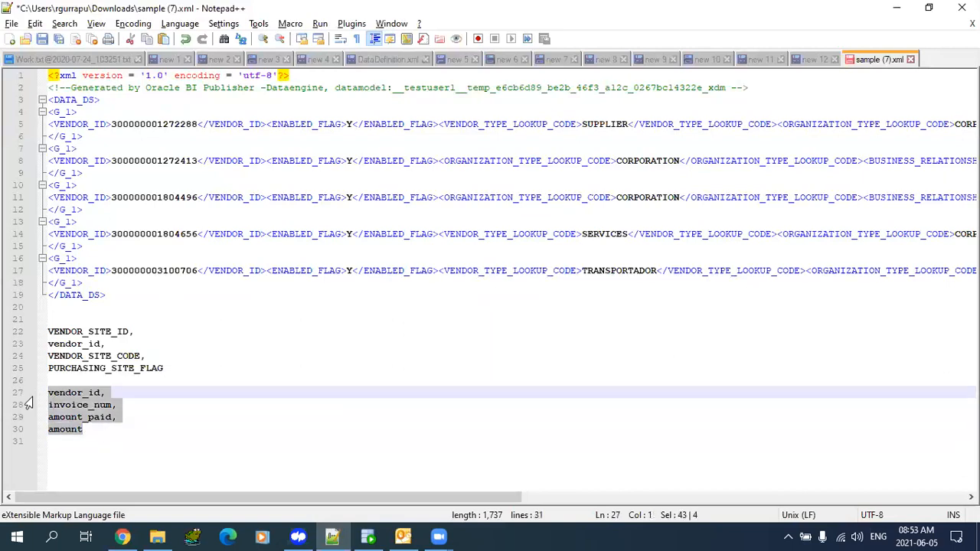
key("alt+Tab")
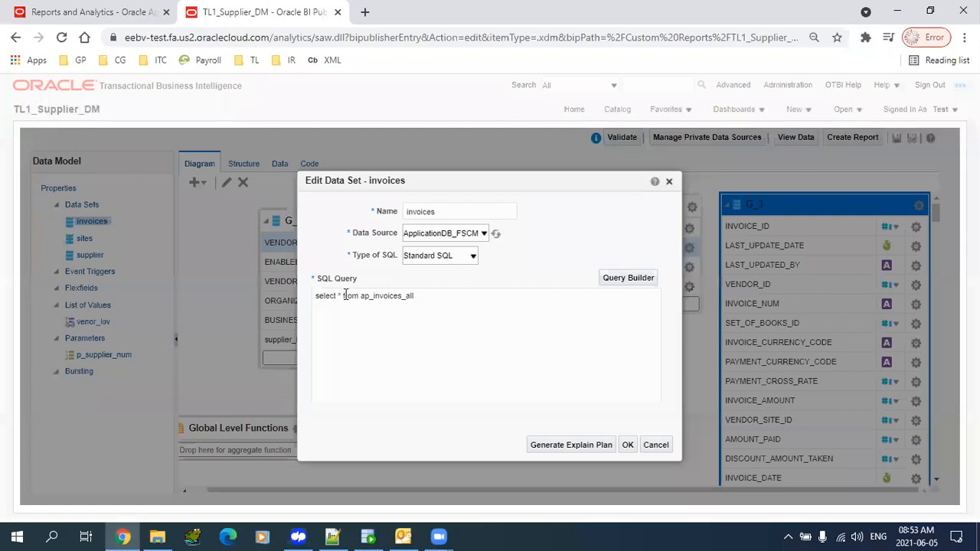
left_click(346, 295)
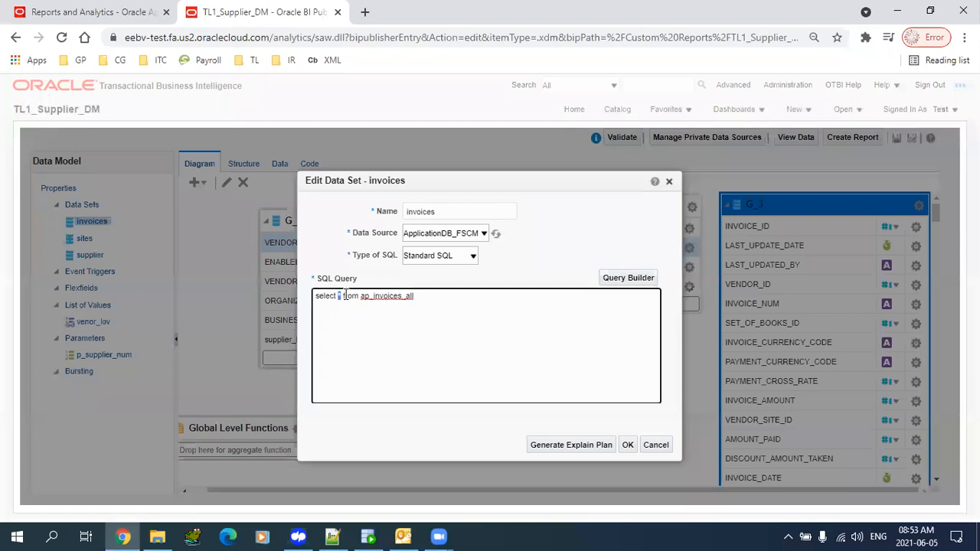
- Replace * with the copied columns, hit an invalid identifier error, and close the editor
key("ctrl+v")
key("Return")
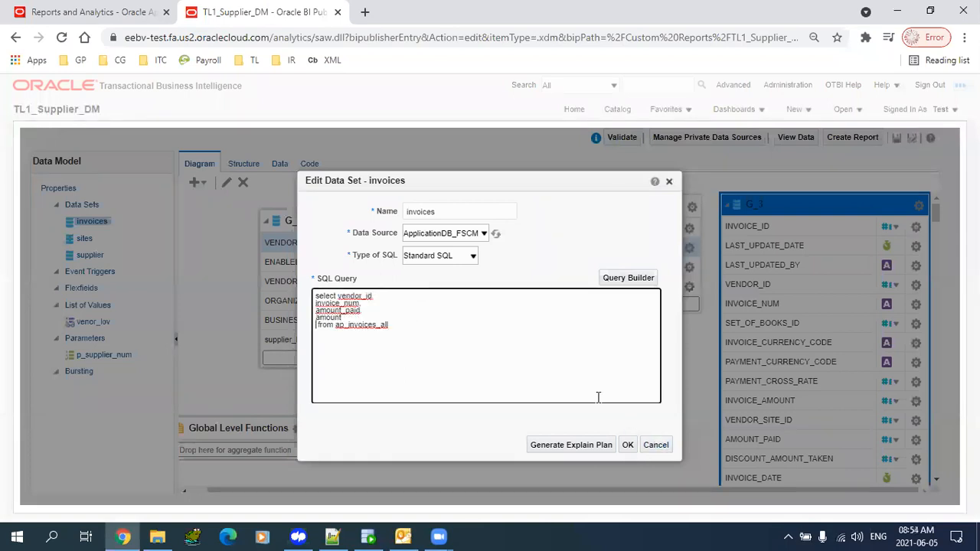
left_click(626, 450)
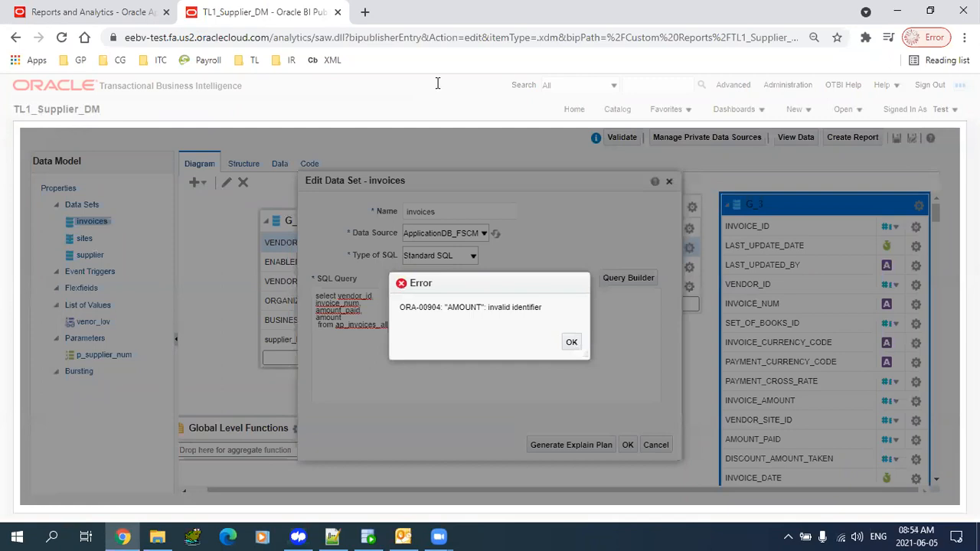
left_click(438, 83)
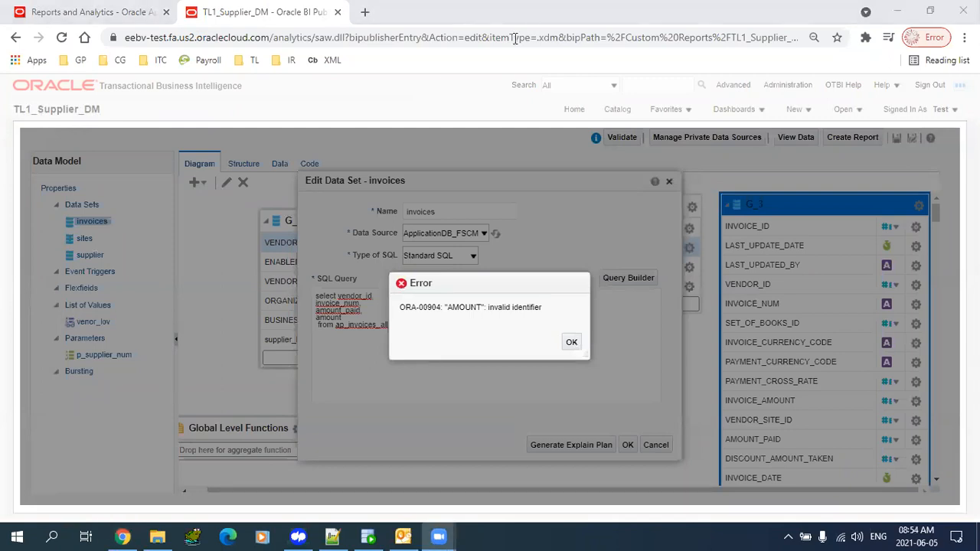
left_click(575, 342)
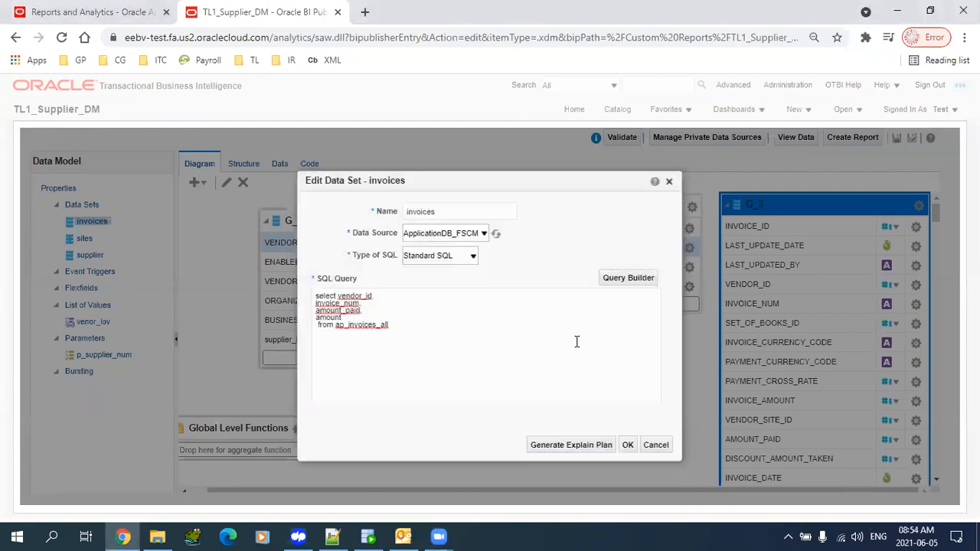
left_click(651, 448)
- Preview the data as a table to find the AMOUNT_PAID and INVOICE_AMOUNT column names
left_click(278, 163)
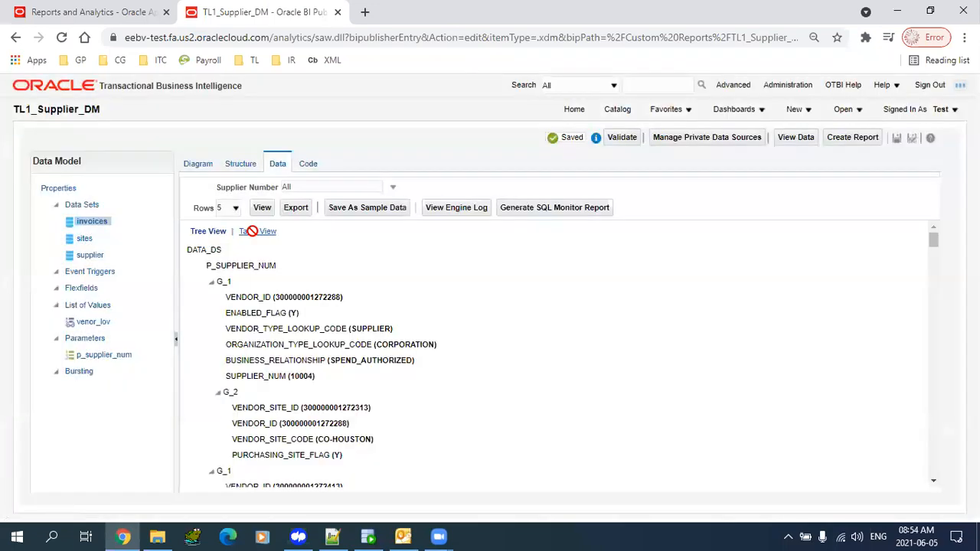
left_click(252, 230)
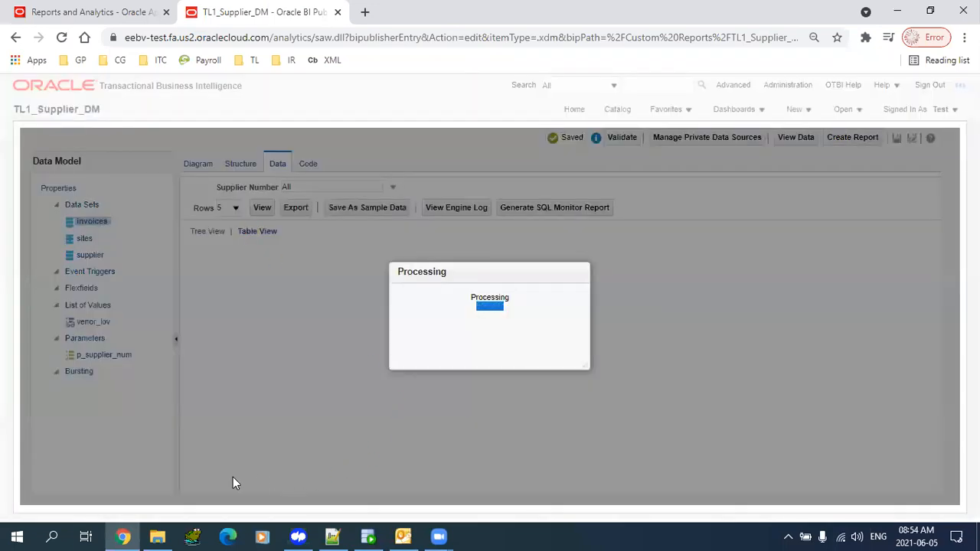
scroll(269, 464, "down", 10)
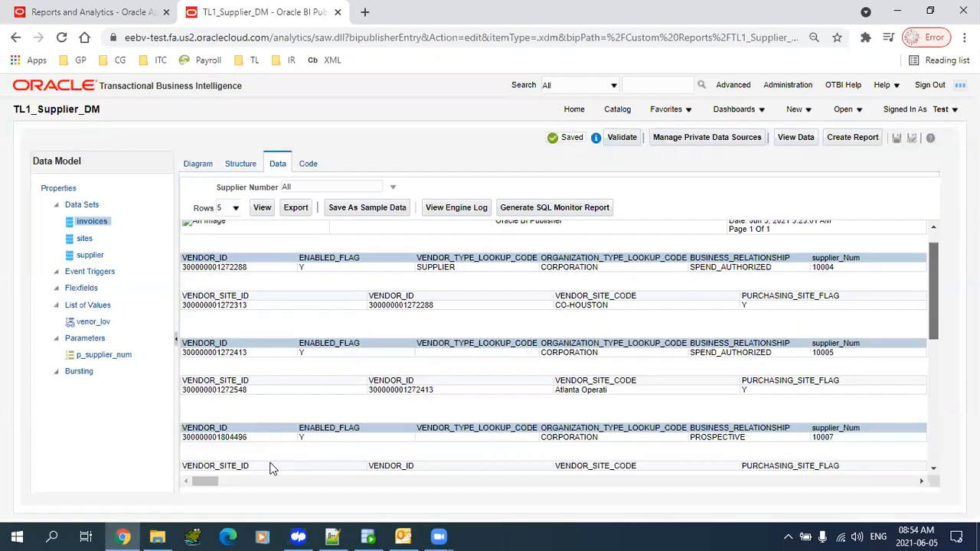
left_click(225, 486)
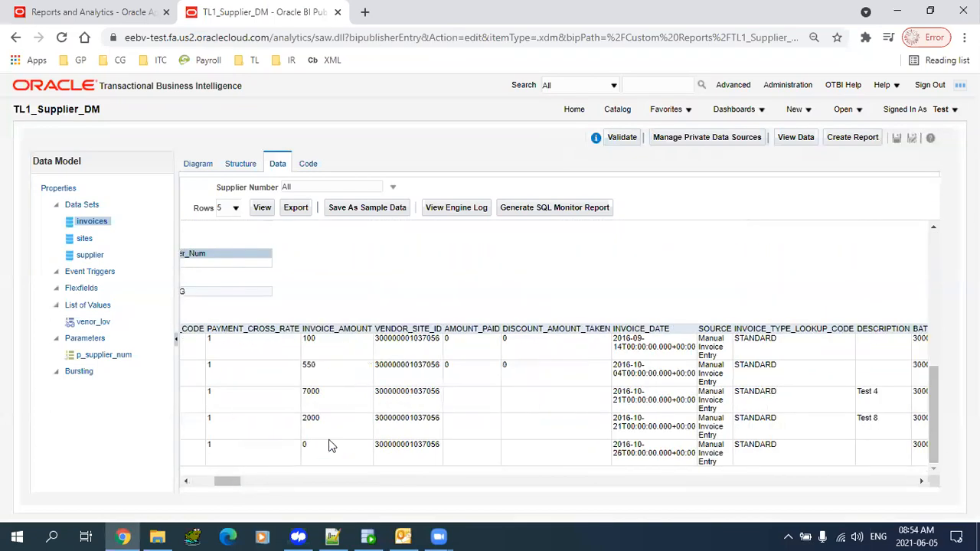
double_click(465, 331)
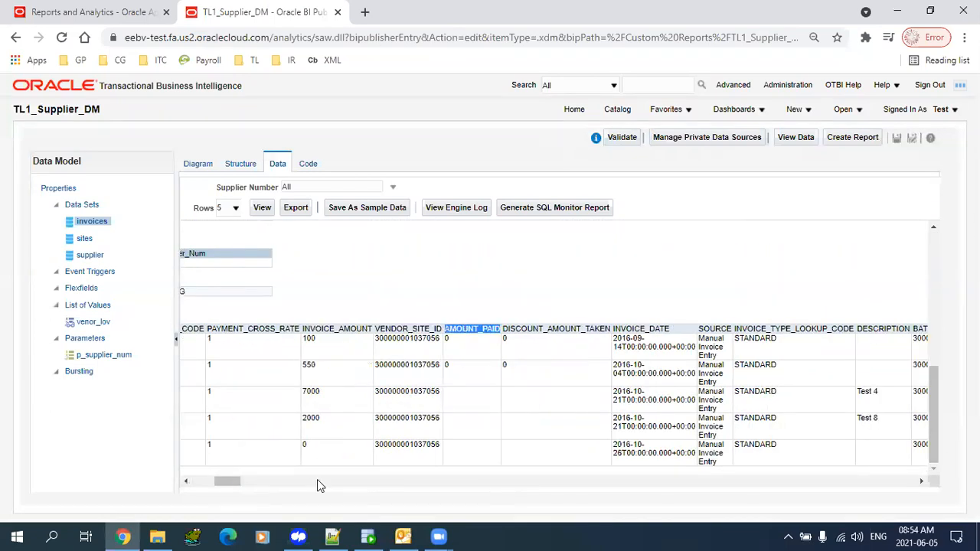
double_click(321, 329)
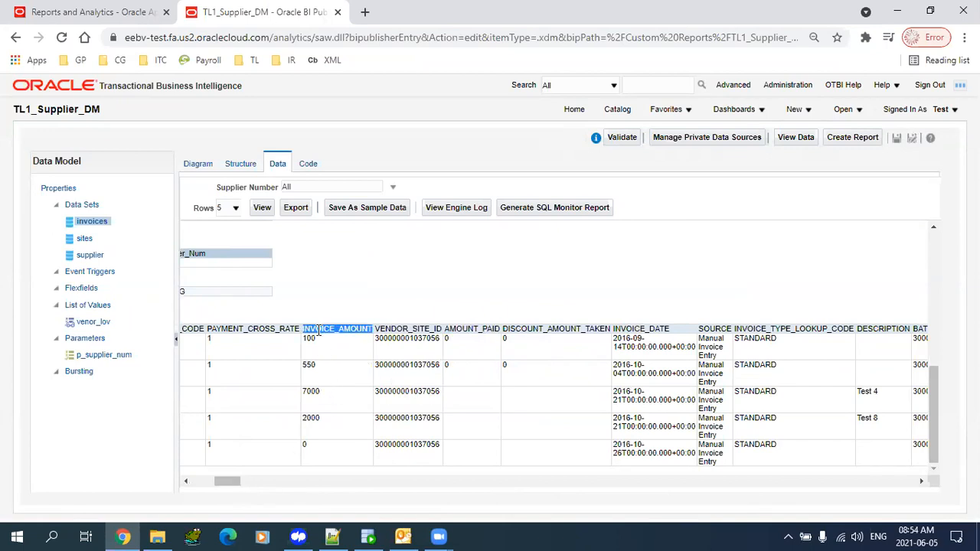
- Reopen the invoices data set from the diagram and select the asterisk in its query
left_click(198, 164)
left_click(226, 182)
left_click_drag(343, 295, 337, 295)
- Replace * with vendor_id, invoice_num, amount_paid, invoice_amount and confirm the query
key("Return")
key("ctrl+v")
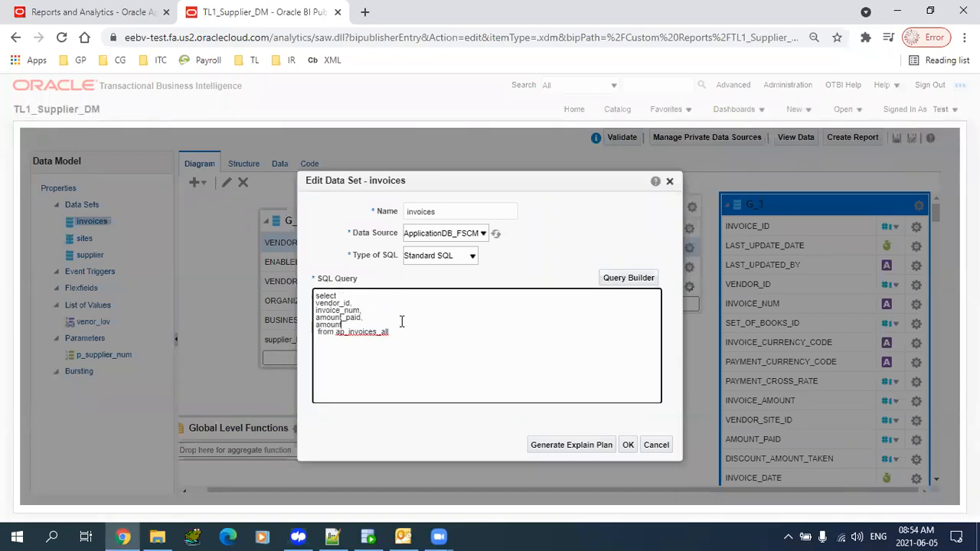
type("invi")
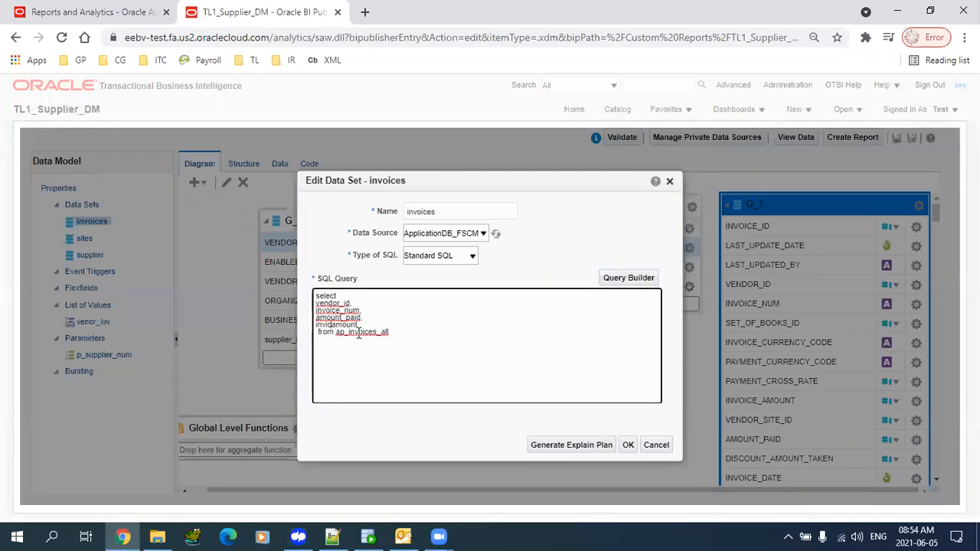
type("oice_")
left_click(627, 445)
- Run the data preview and inspect the returned invoice rows
left_click(278, 164)
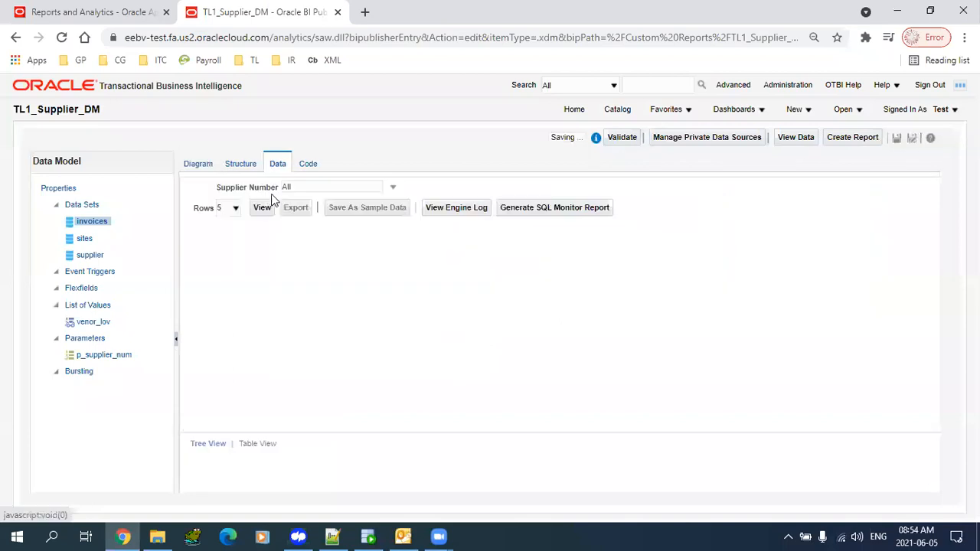
left_click(262, 209)
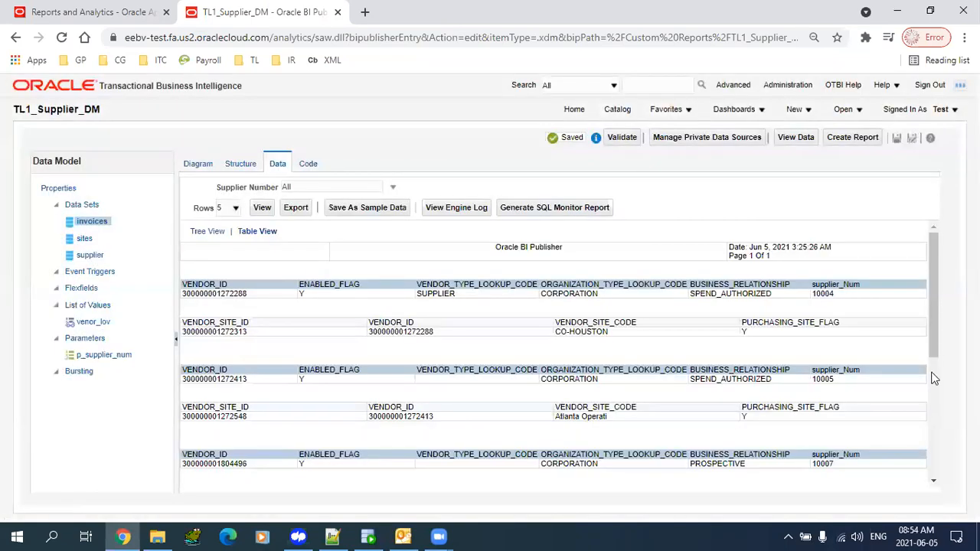
scroll(490, 435, "down", 5)
left_click_drag(217, 446, 669, 457)
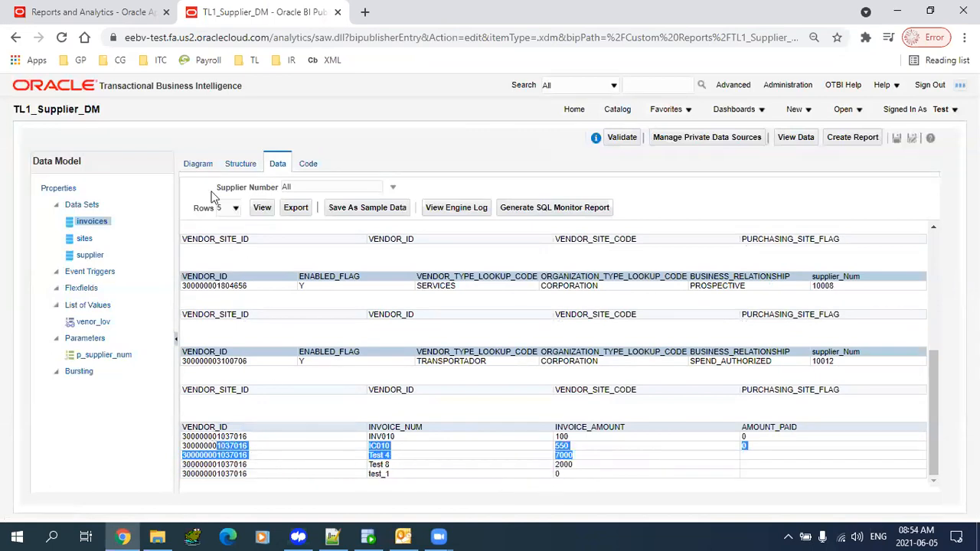
left_click(197, 163)
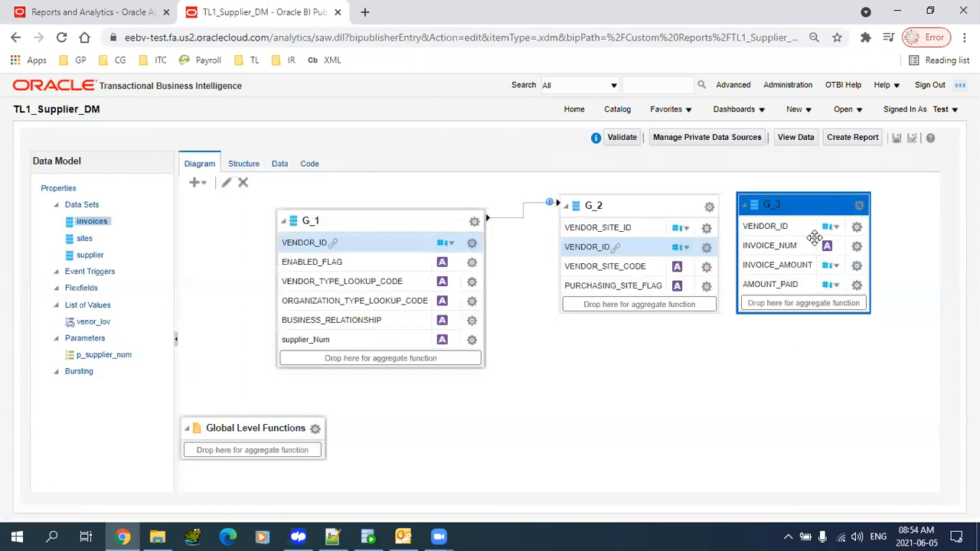
- Link G_1's VENDOR_ID to G_3's VENDOR_ID, place G_3 below G_2, and save
left_click_drag(812, 207, 827, 338)
left_click(397, 219)
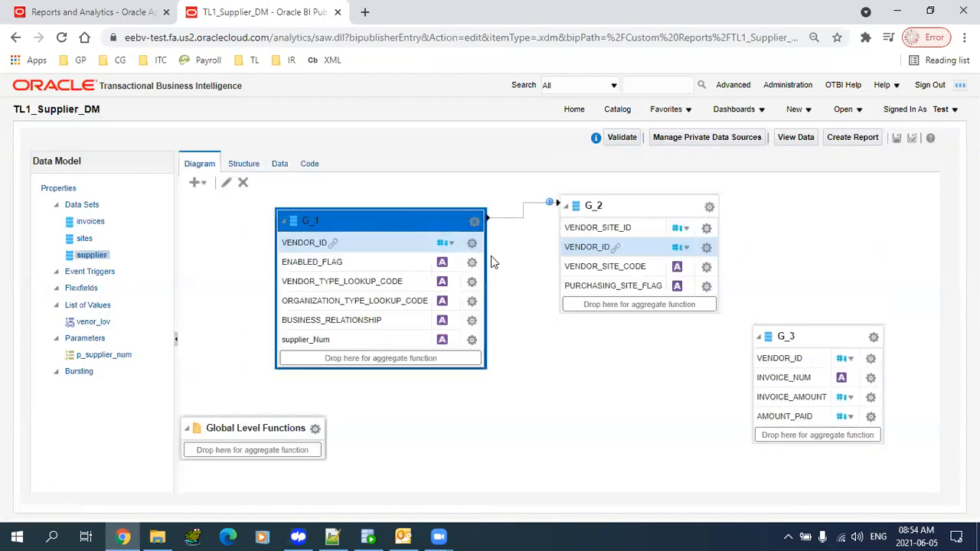
left_click(471, 243)
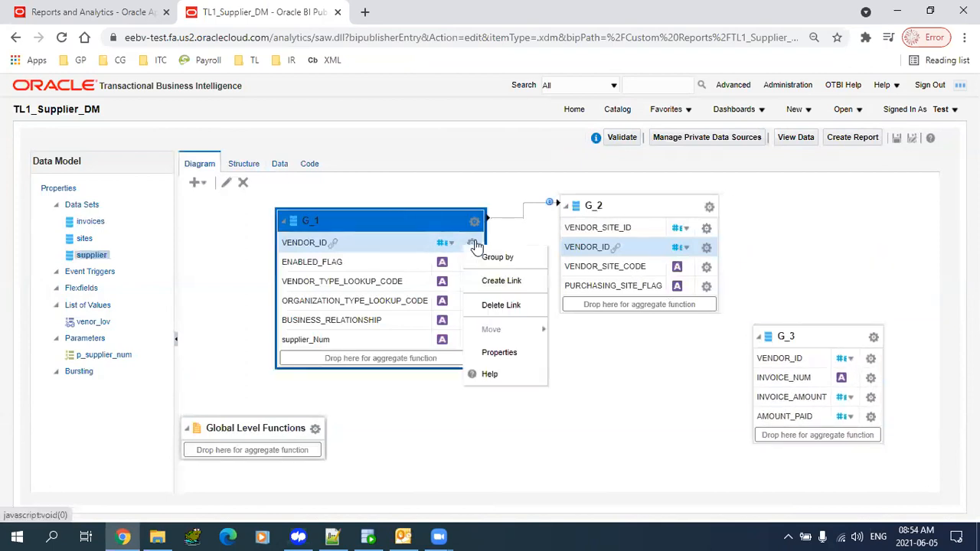
left_click(501, 282)
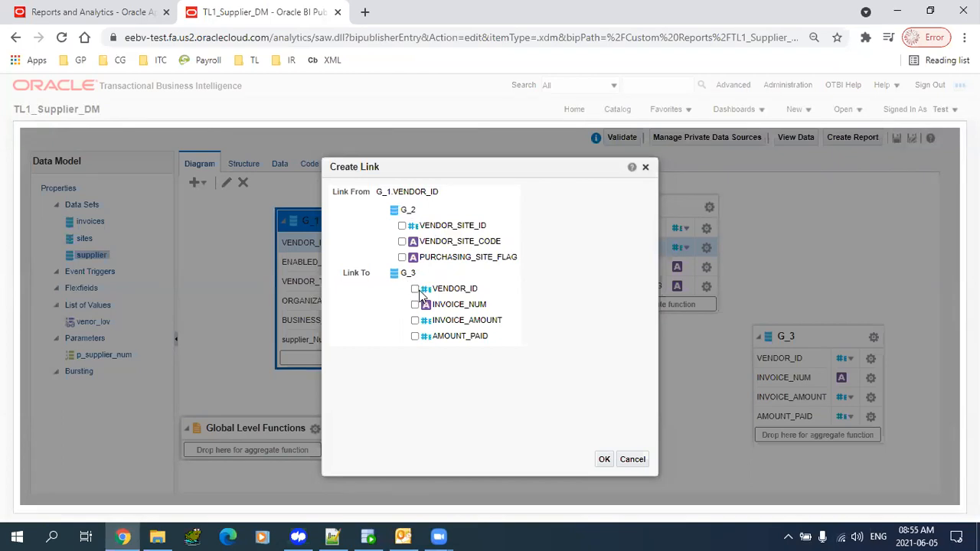
left_click(605, 461)
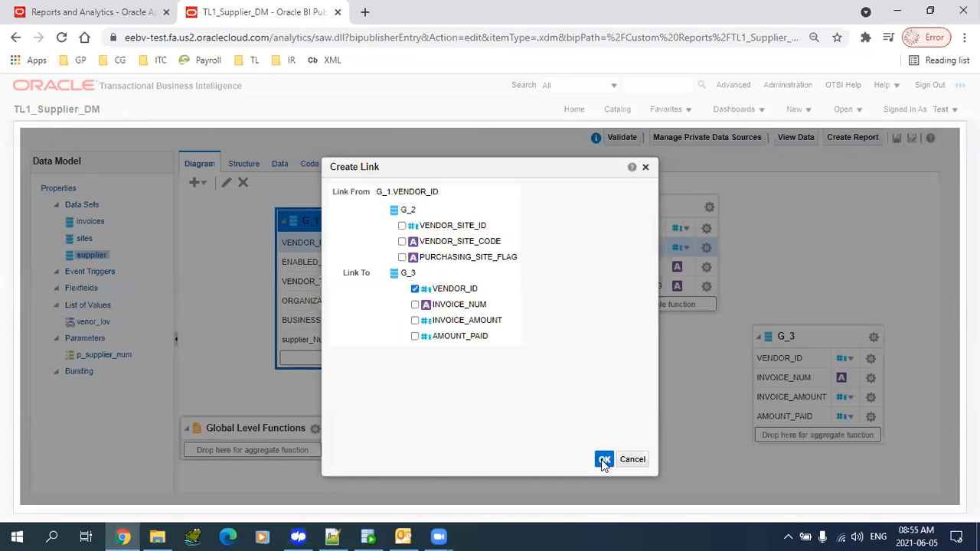
left_click_drag(832, 337, 627, 392)
left_click(897, 137)
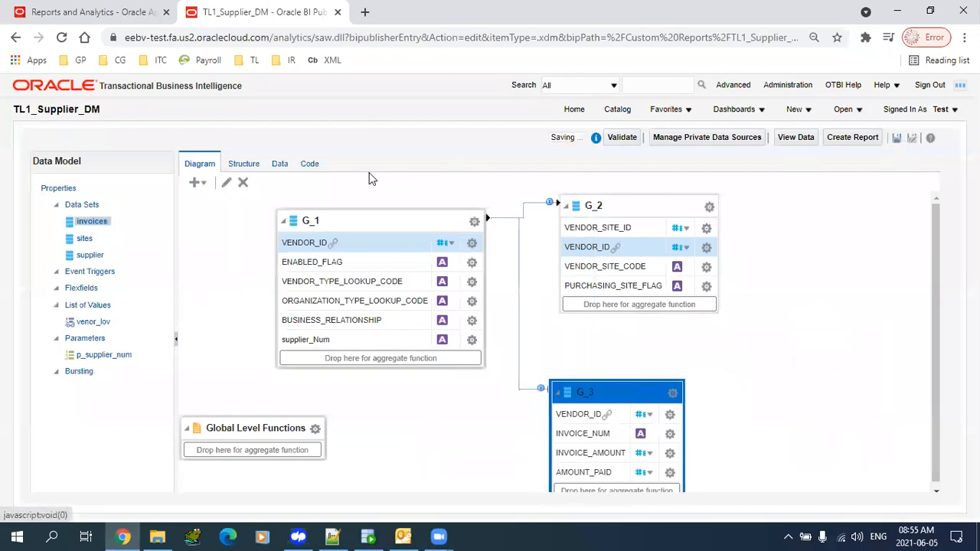
left_click(279, 163)
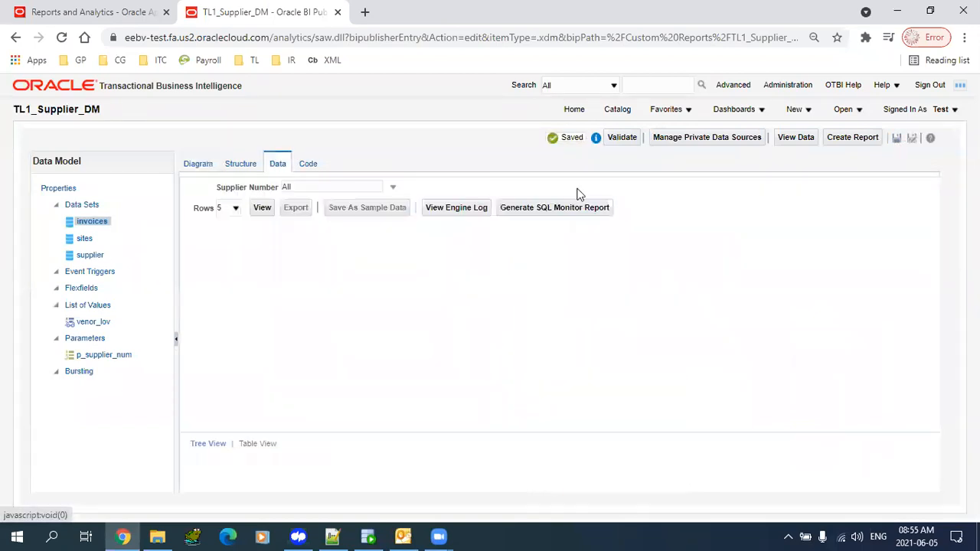
left_click(263, 207)
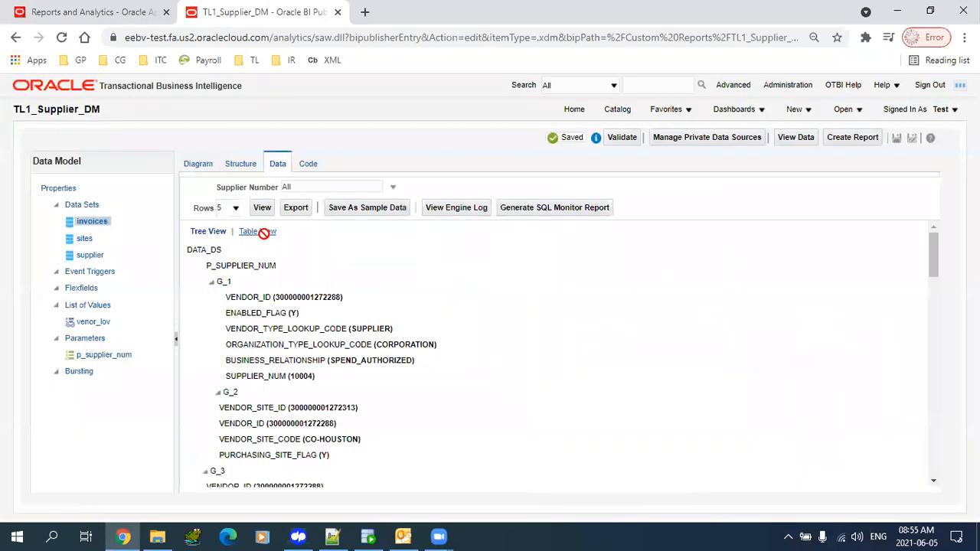
left_click(262, 231)
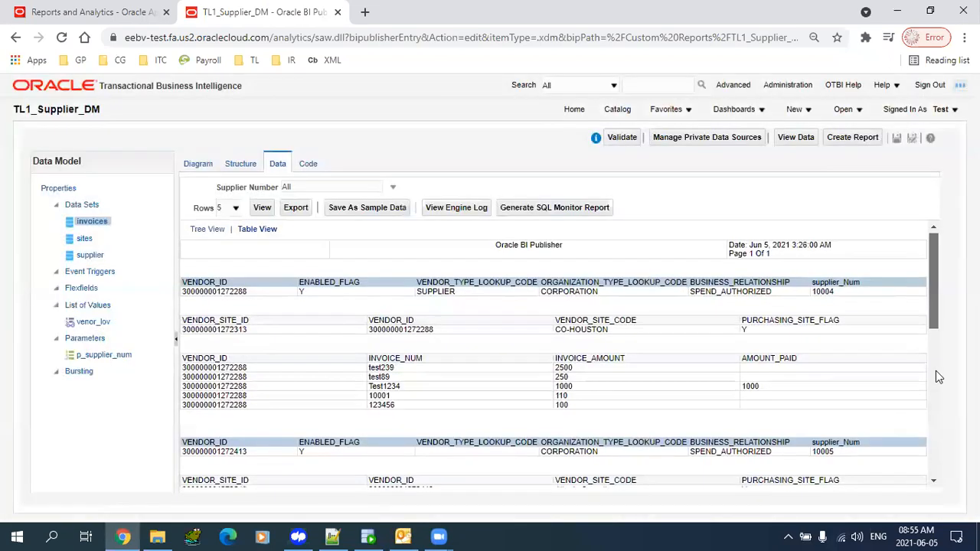
scroll(934, 413, "down", 5)
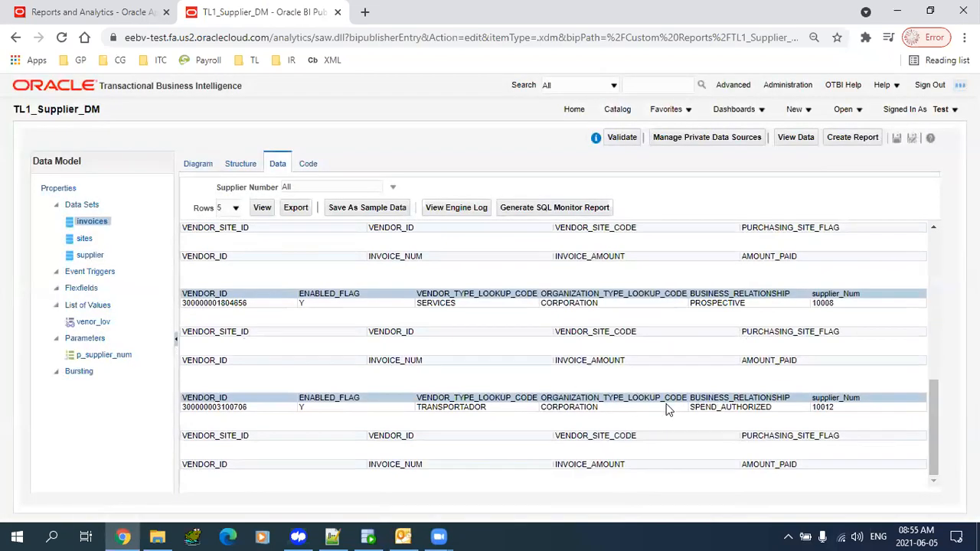
left_click_drag(936, 432, 923, 215)
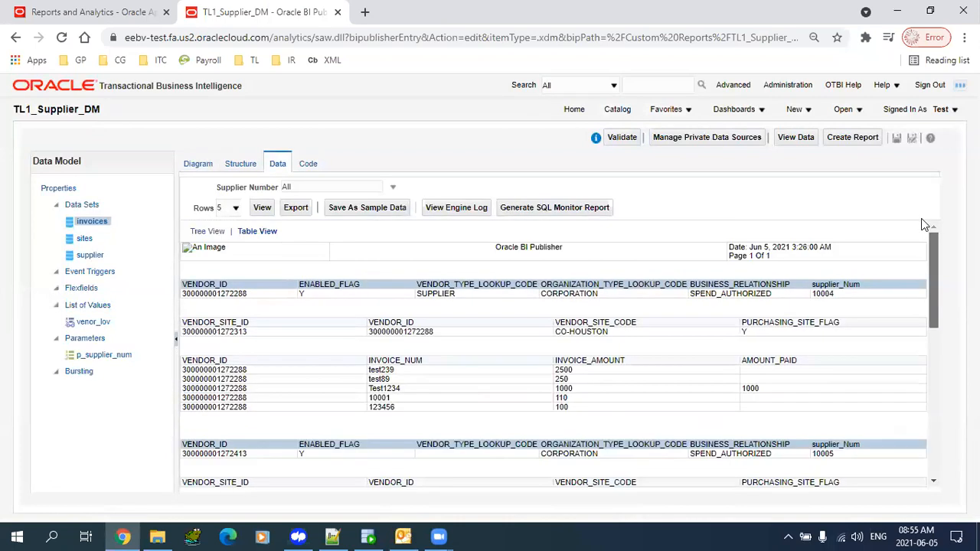
left_click_drag(825, 294, 849, 283)
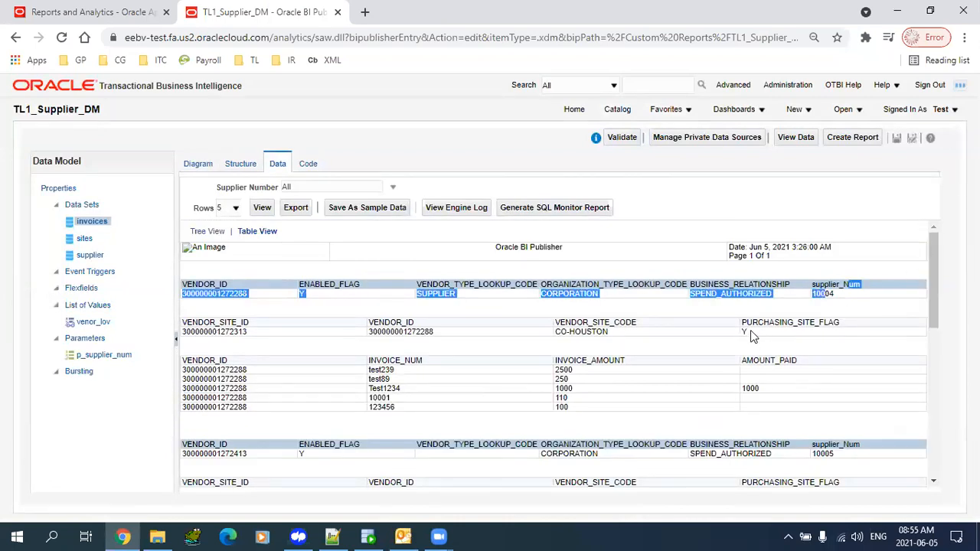
left_click_drag(750, 333, 717, 333)
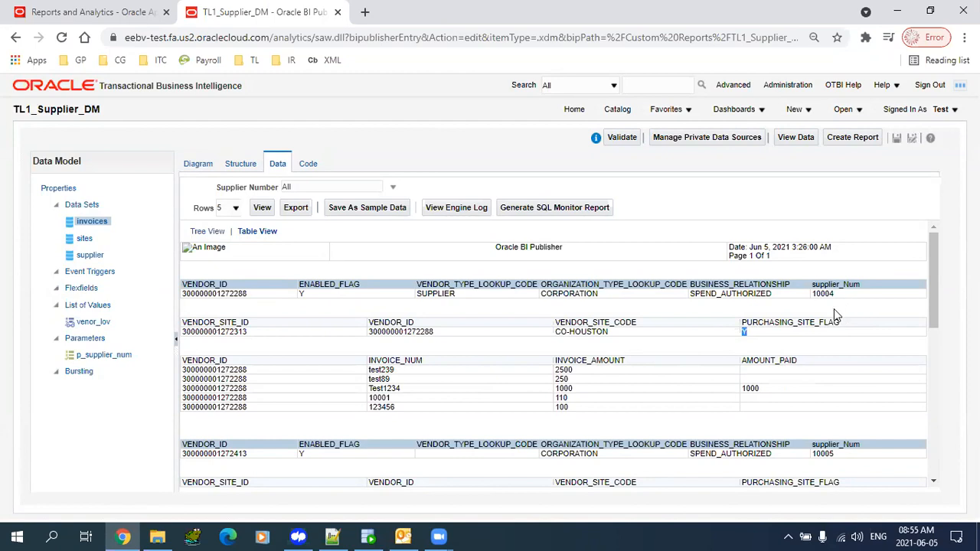
left_click_drag(571, 407, 501, 392)
left_click(454, 396)
left_click_drag(393, 404, 373, 369)
left_click(433, 406)
left_click_drag(709, 325, 218, 167)
- Drag the invoices group G_3 up beside G_2 and select its AMOUNT_PAID element
left_click(201, 165)
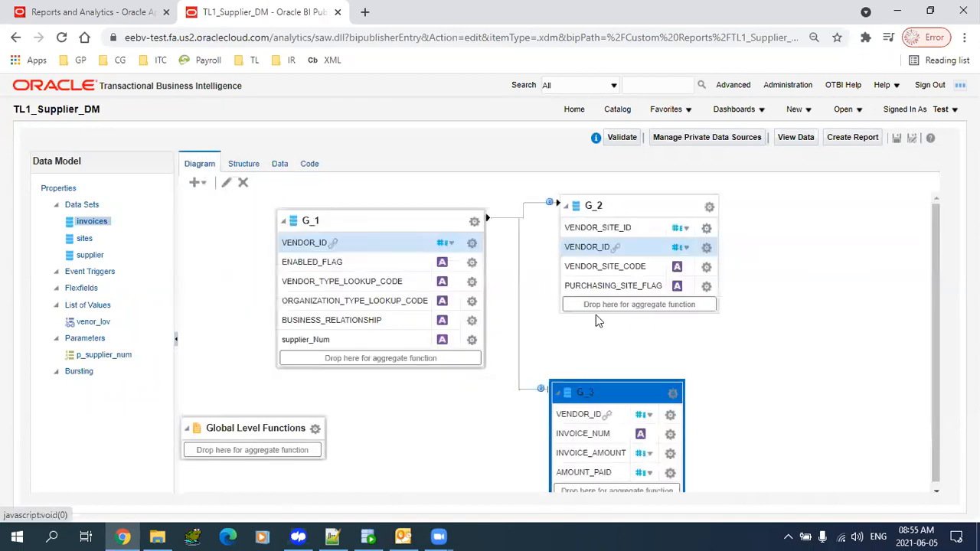
left_click_drag(639, 393, 854, 232)
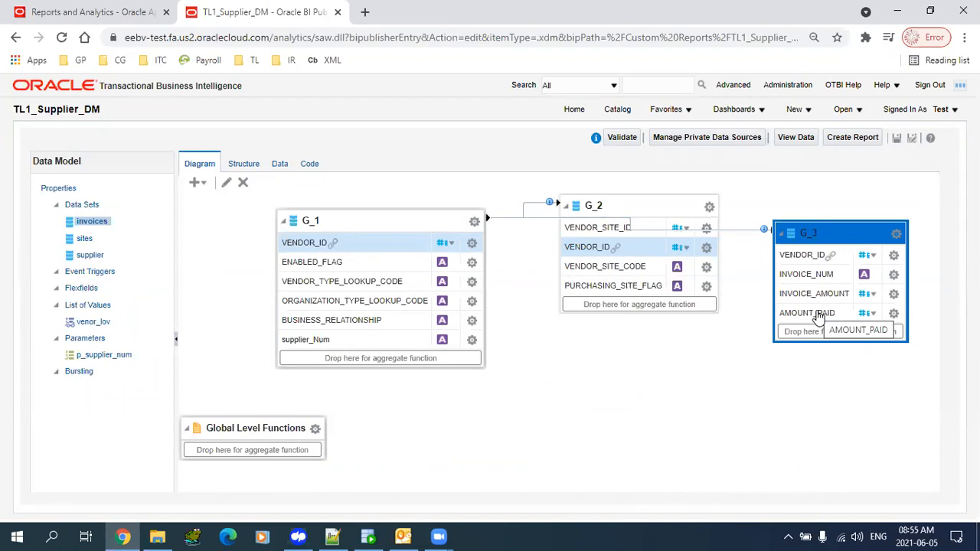
left_click(817, 315)
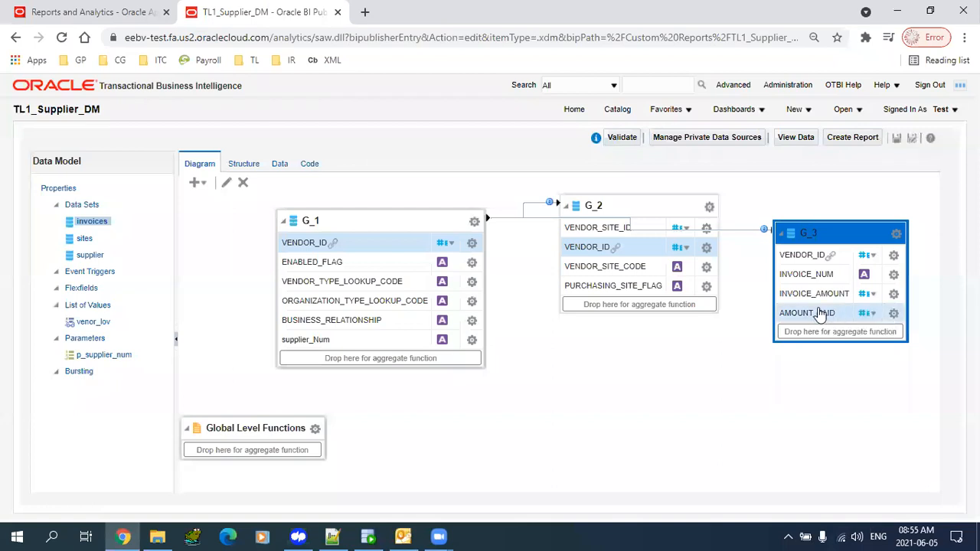
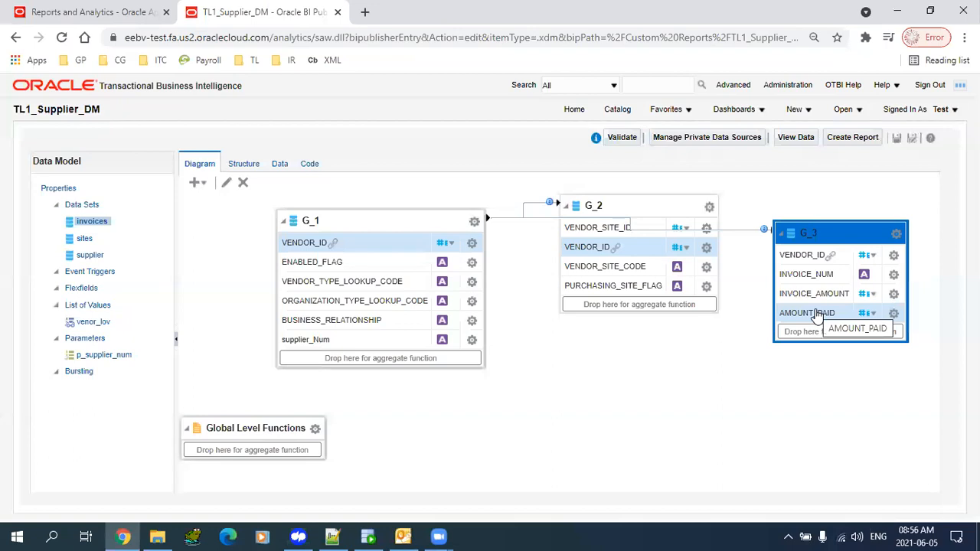
- Drop G_3's AMOUNT_PAID into G_1's aggregate box to create a Count column CS_1
left_click_drag(818, 318, 844, 331)
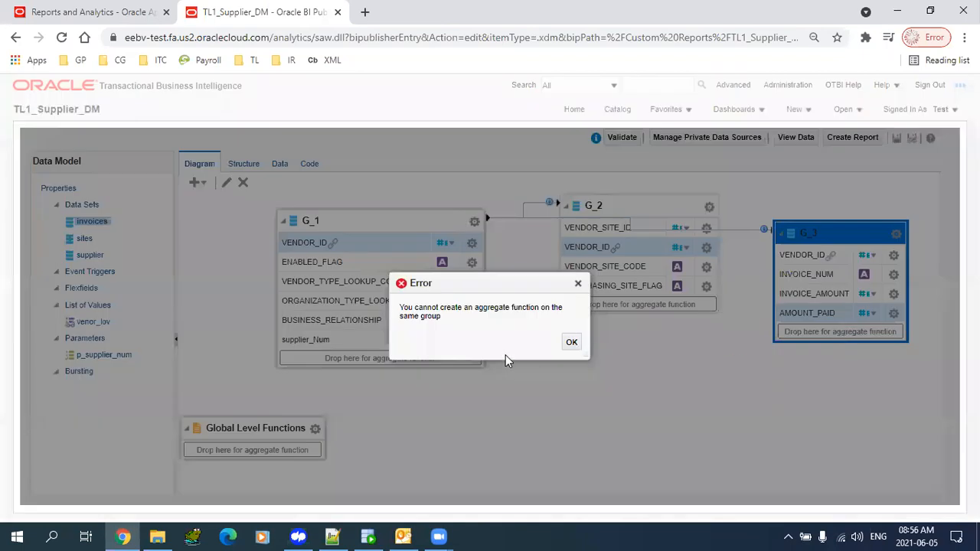
left_click(573, 343)
left_click_drag(825, 314, 357, 362)
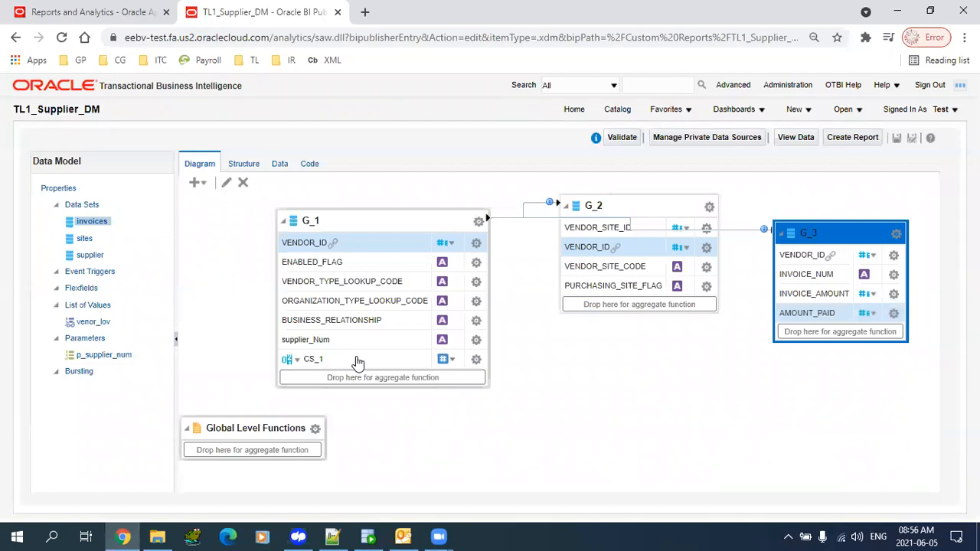
left_click(294, 361)
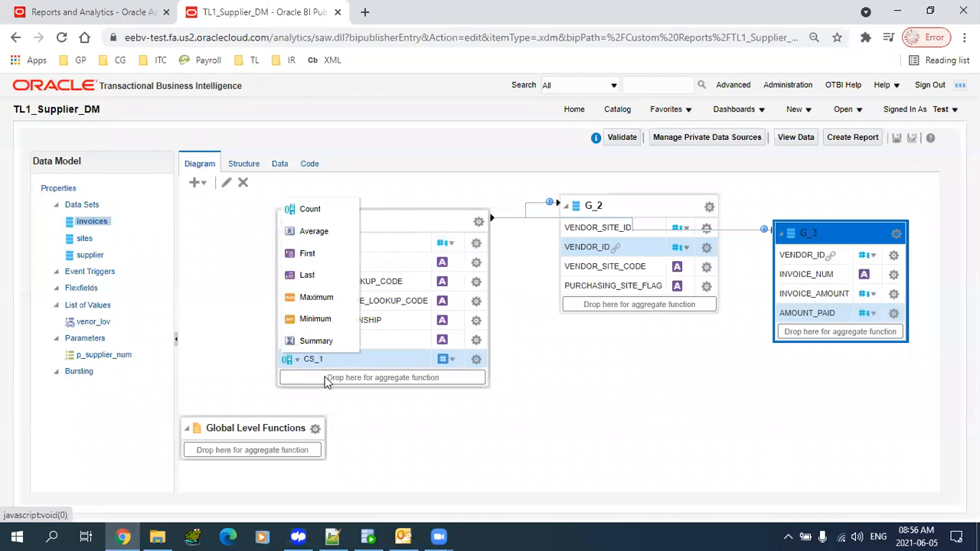
left_click(353, 385)
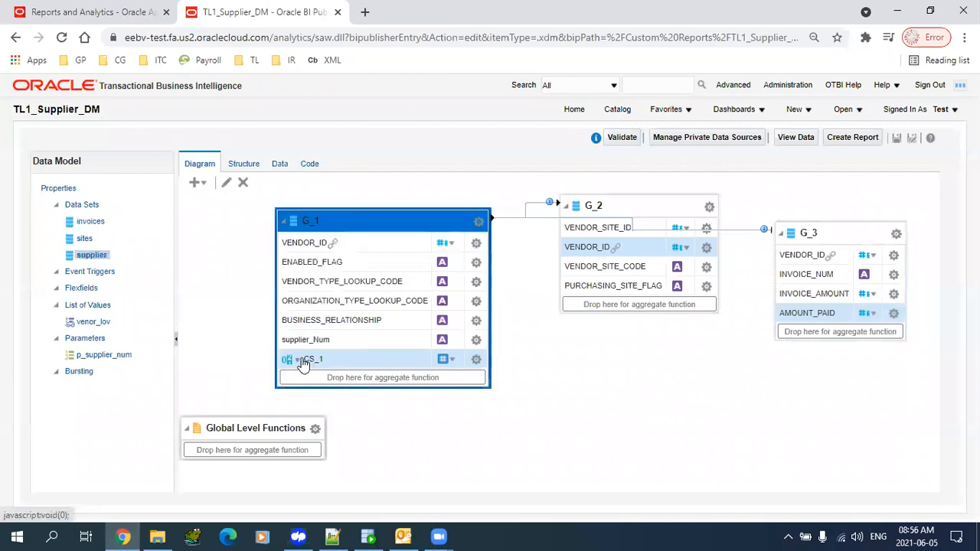
- Rename the CS_1 aggregate's alias and display name to InvCount, keeping the Count function
left_click(477, 360)
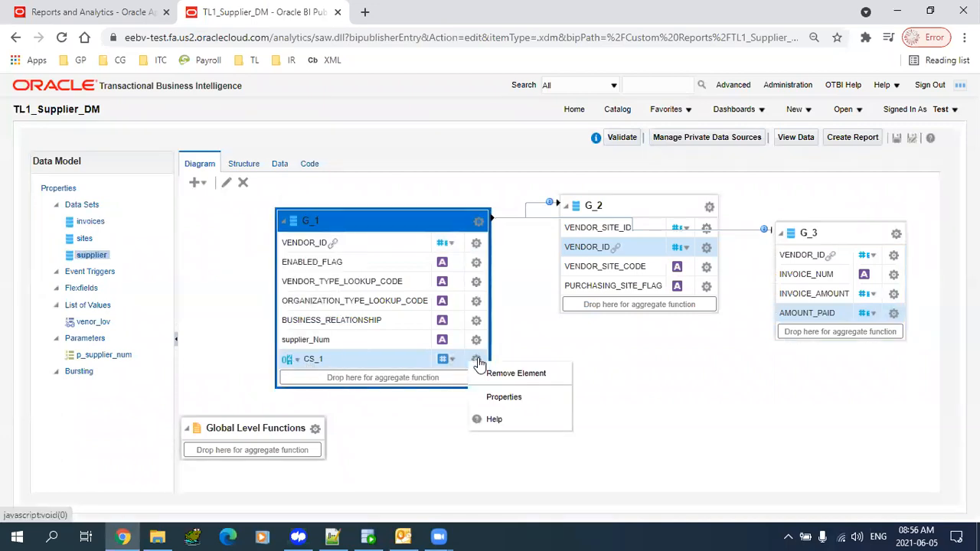
left_click(504, 399)
left_click_drag(456, 263, 328, 289)
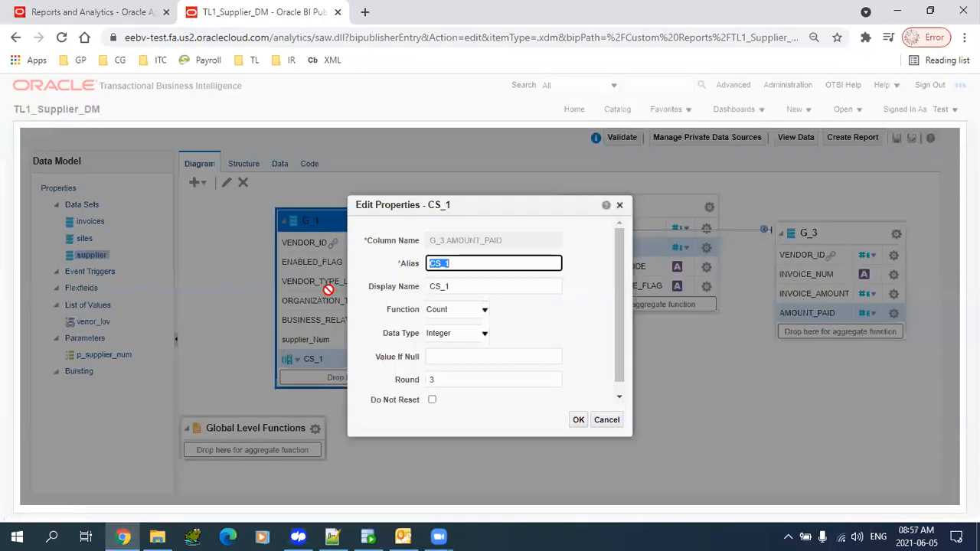
type("InvCount")
key("ctrl+a")
key("ctrl+c")
key("Tab")
key("ctrl+v")
key("Tab")
left_click(460, 314)
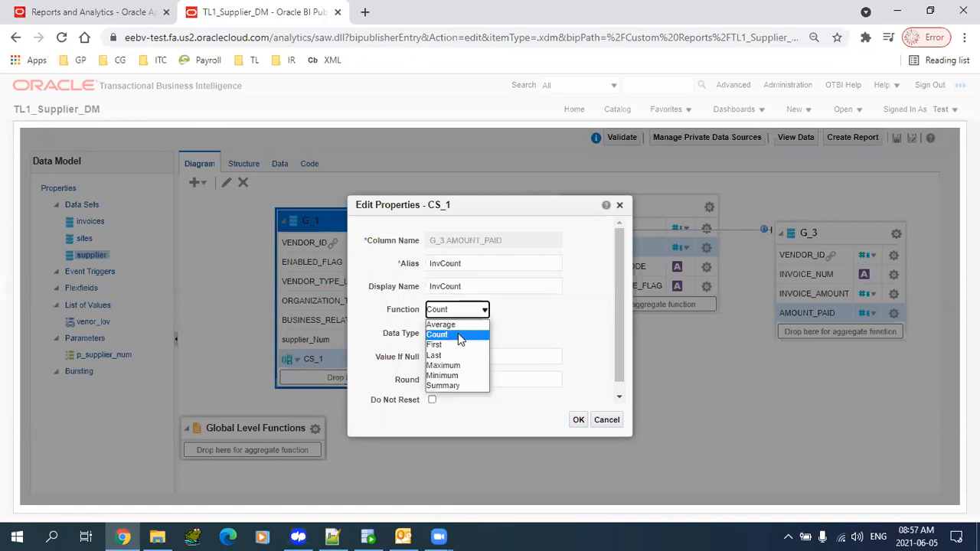
left_click(460, 336)
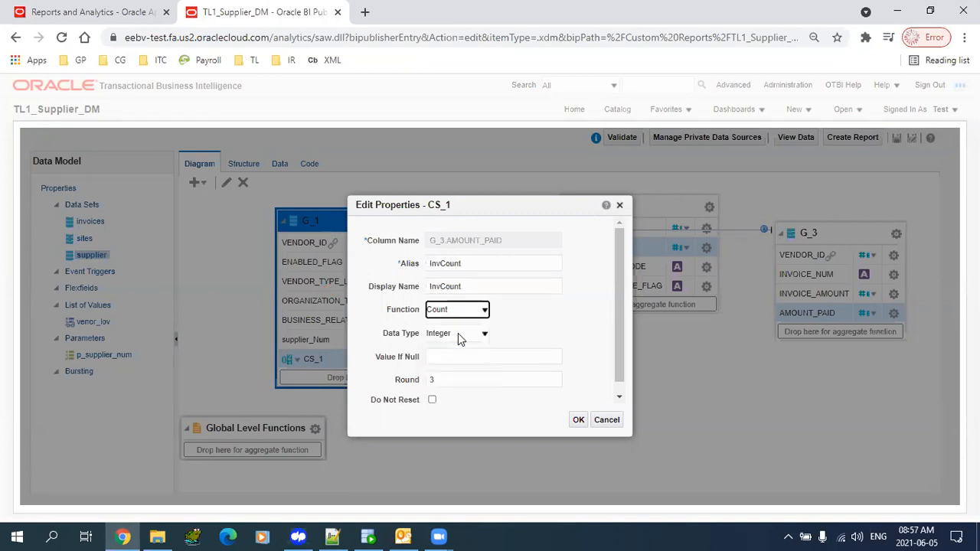
left_click(479, 357)
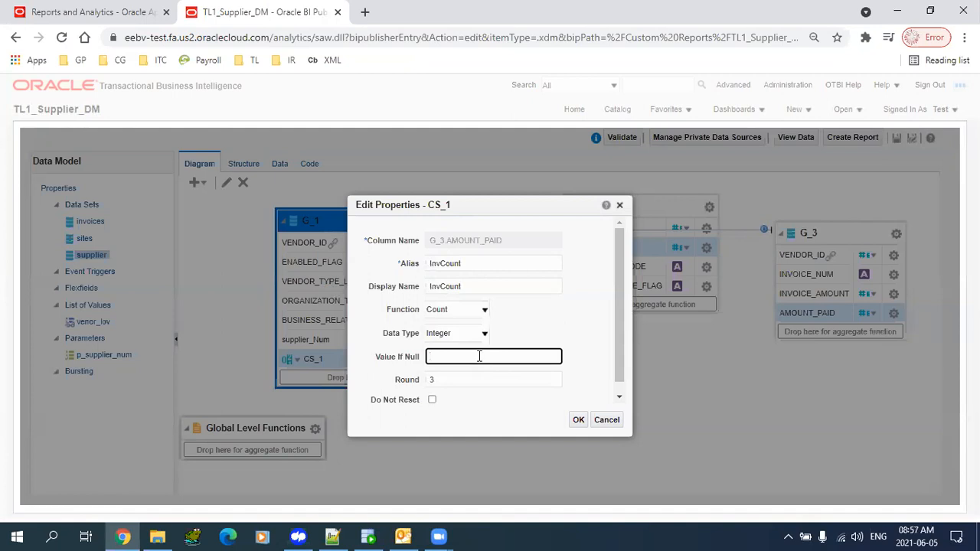
left_click(578, 419)
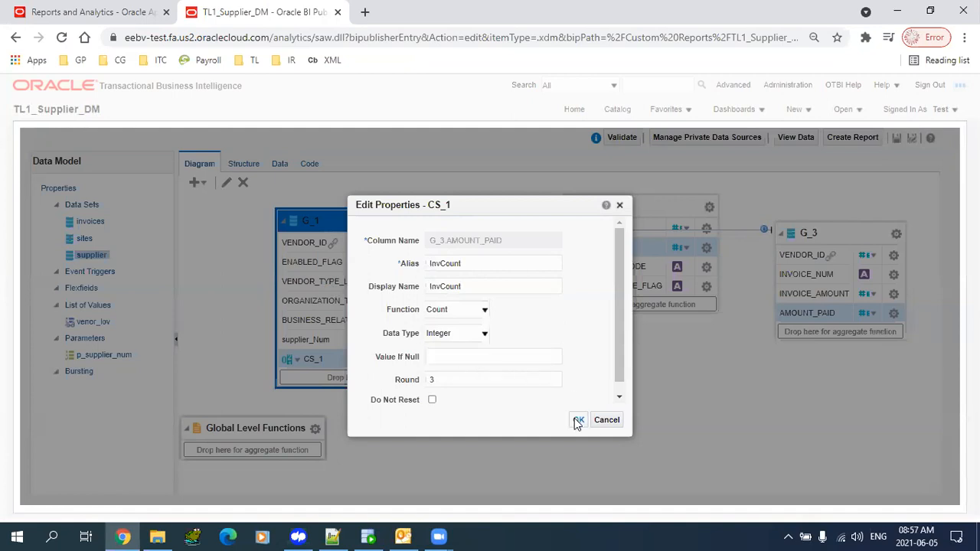
- Review the ENABLED_FLAG and VENDOR_TYPE_LOOKUP_CODE properties, closing them unchanged
left_click(475, 262)
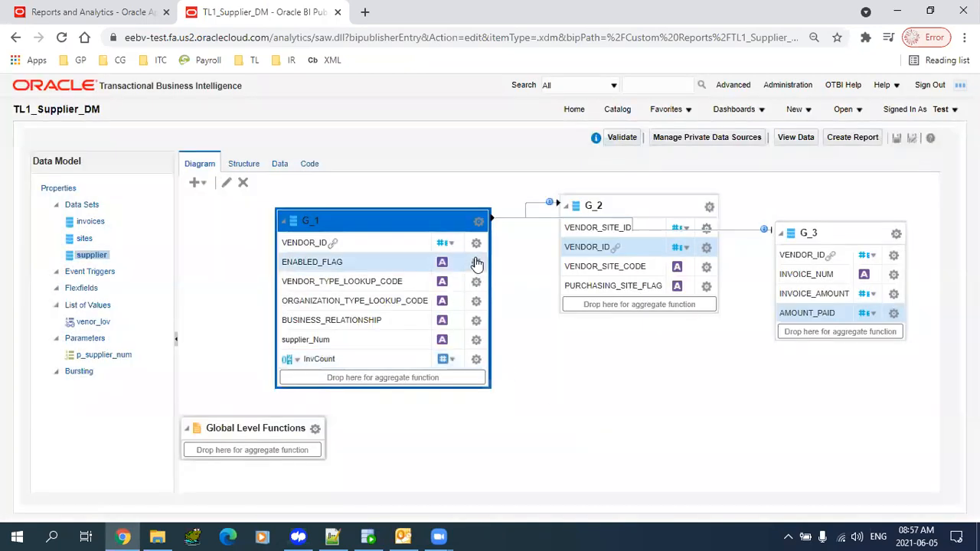
left_click(476, 264)
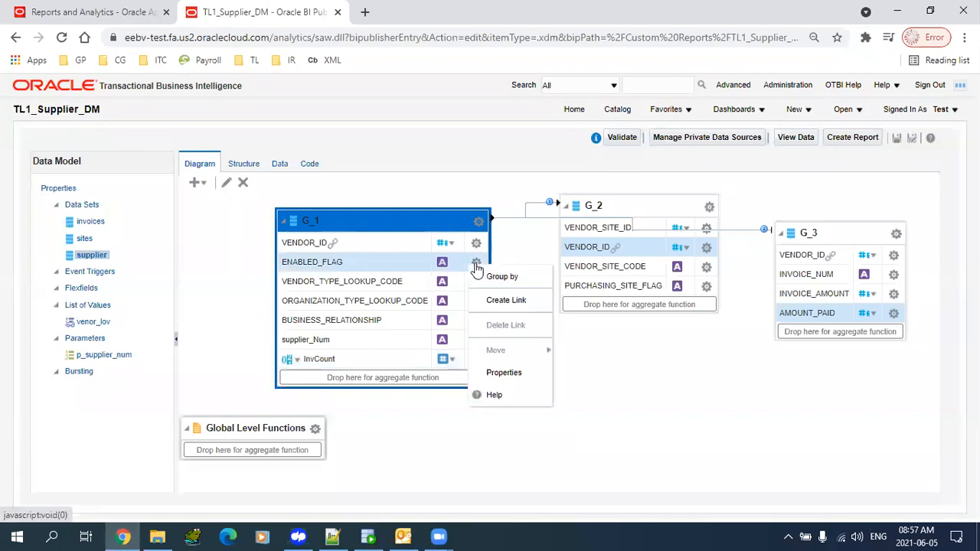
left_click(504, 372)
left_click(435, 358)
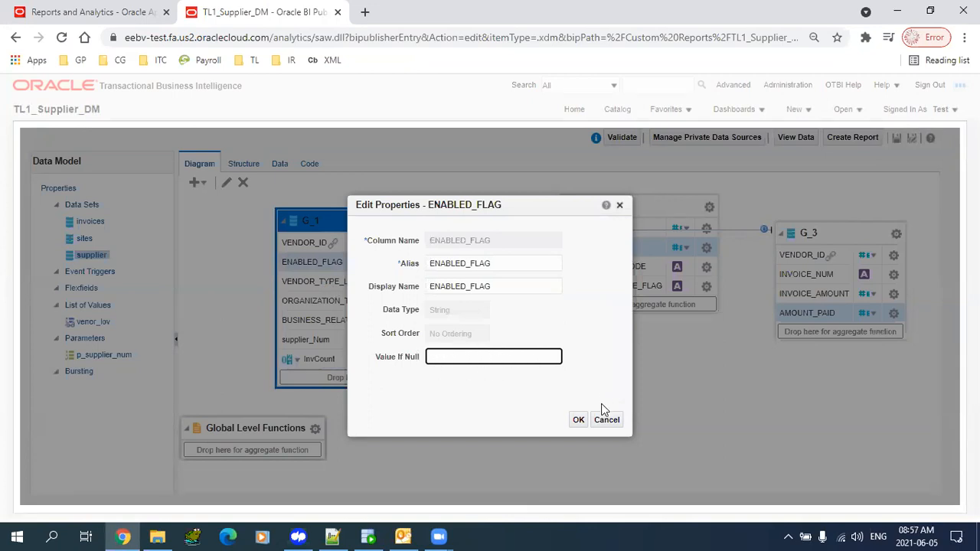
left_click(508, 261)
left_click(510, 284)
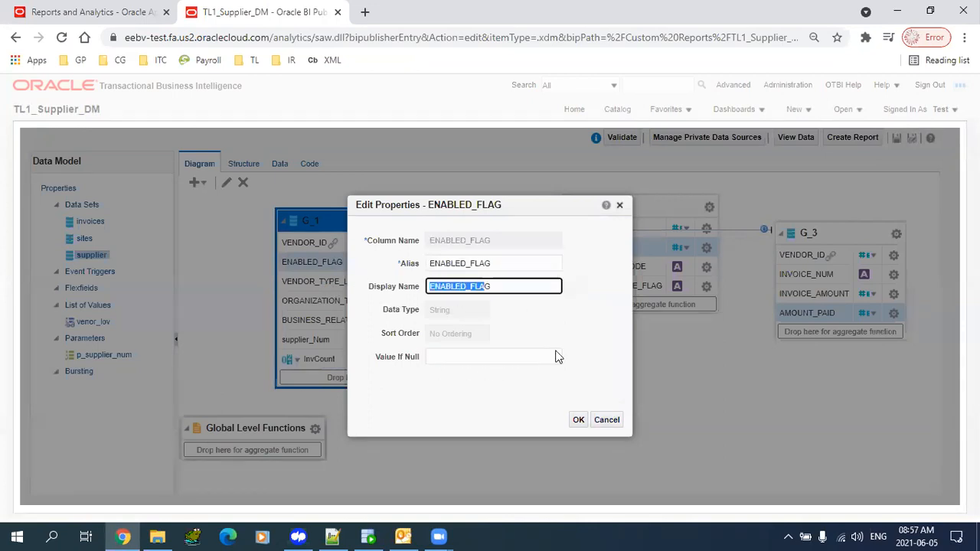
left_click(616, 422)
left_click(476, 285)
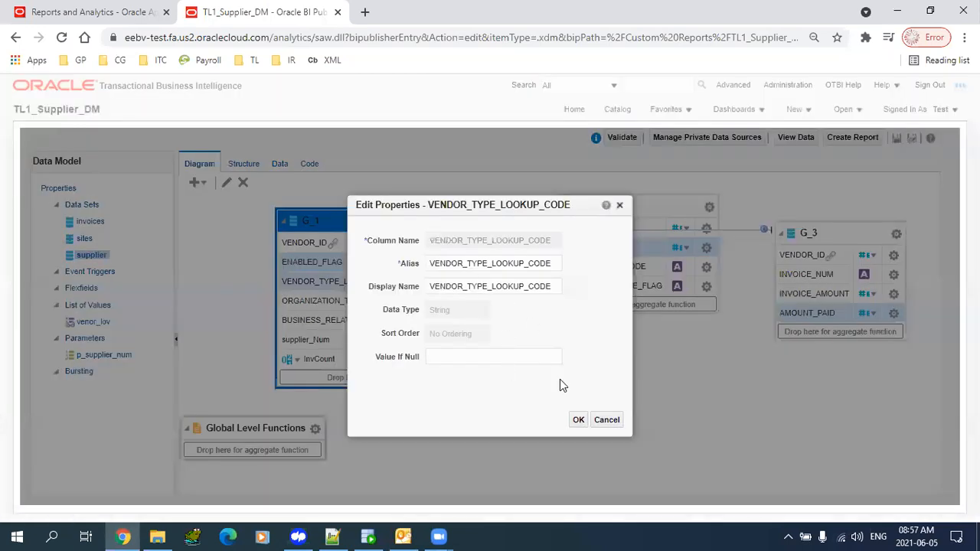
left_click(608, 420)
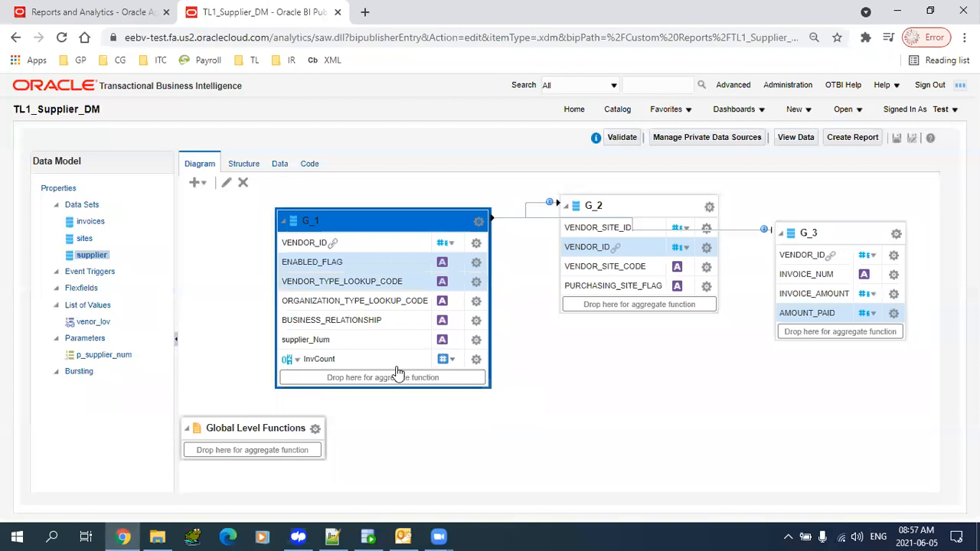
- Preview the data as a table and check supplier 10004's G_1 Total of 1
left_click(280, 164)
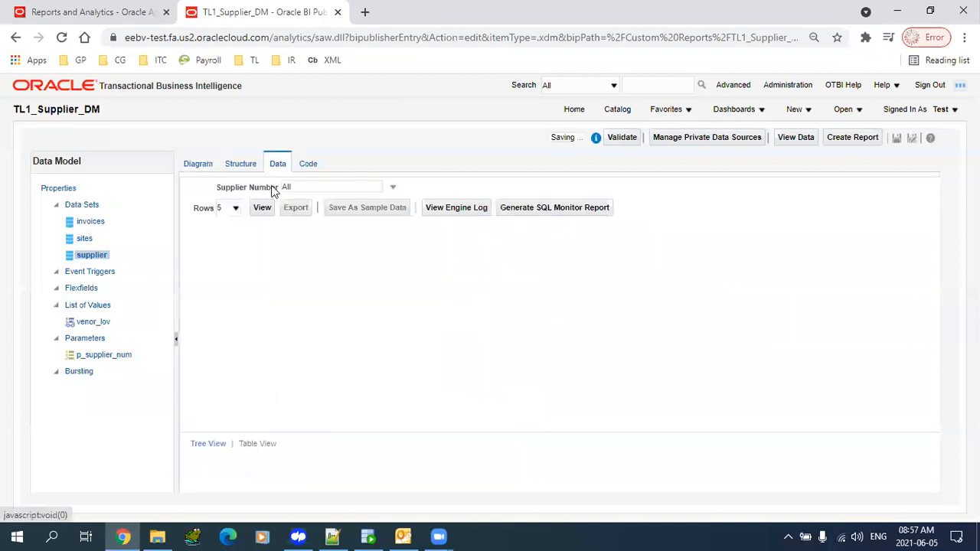
left_click(263, 207)
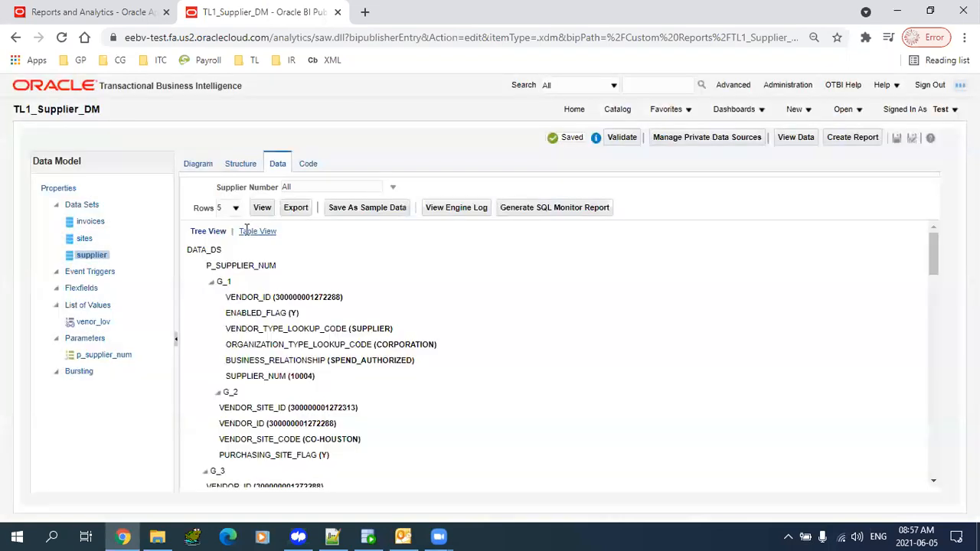
left_click(253, 230)
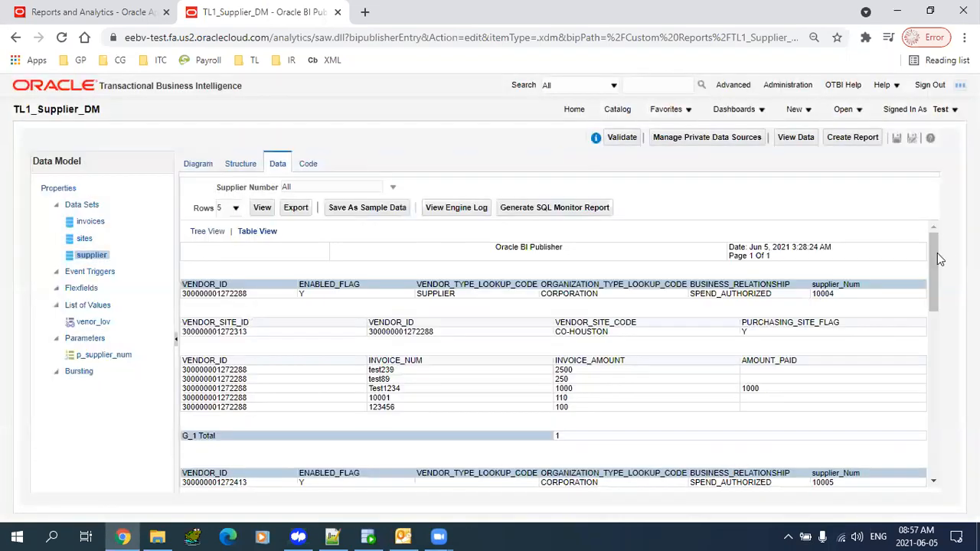
left_click_drag(812, 294, 829, 295)
left_click_drag(578, 443, 526, 444)
left_click_drag(569, 331, 576, 333)
left_click_drag(561, 439, 532, 442)
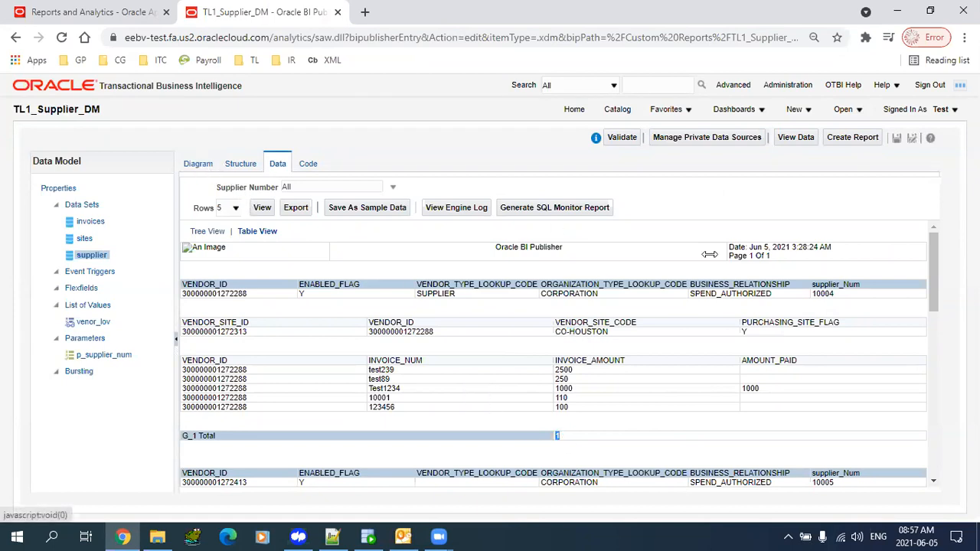
left_click(198, 164)
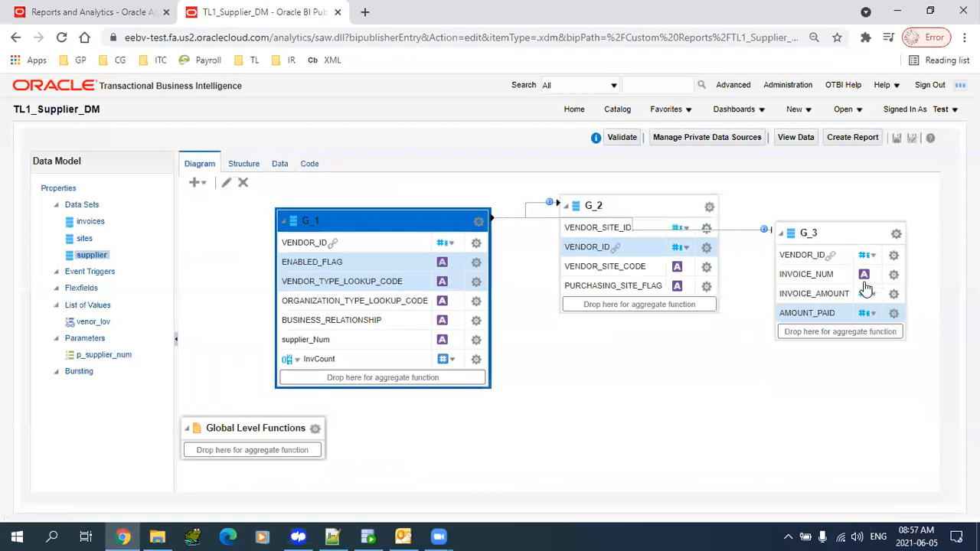
- Replace InvCount with a count of G_3's INVOICE_NUM, aliased and displayed as invcount
left_click_drag(813, 279, 342, 387)
left_click(476, 359)
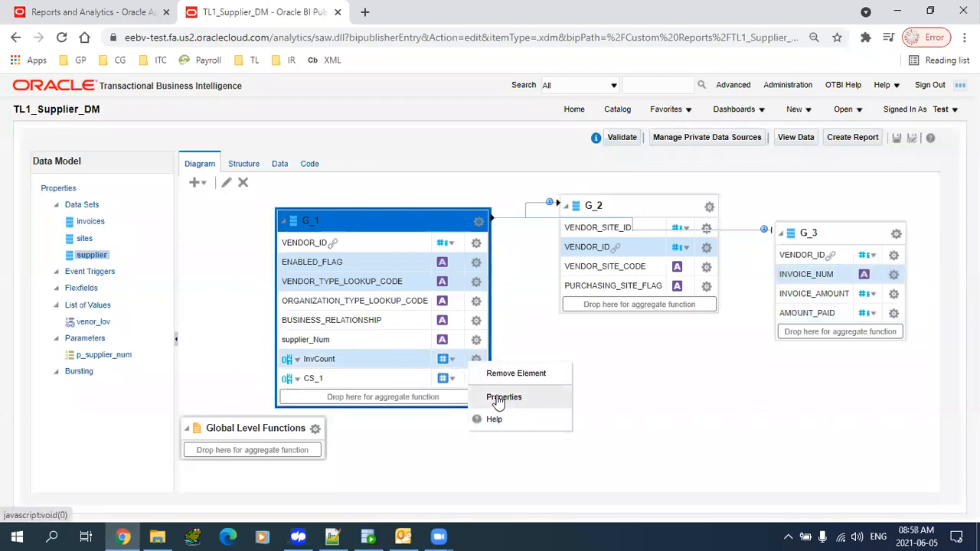
left_click(502, 375)
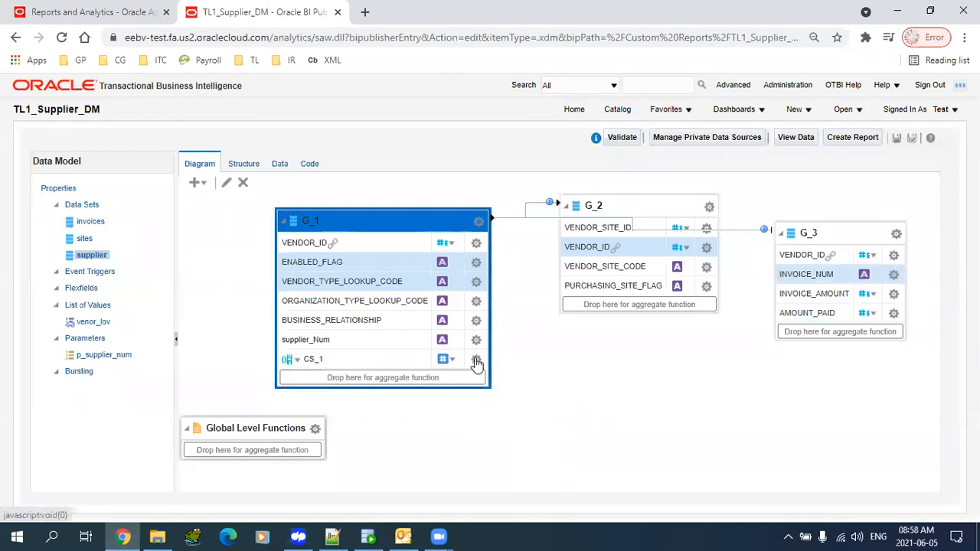
left_click(476, 359)
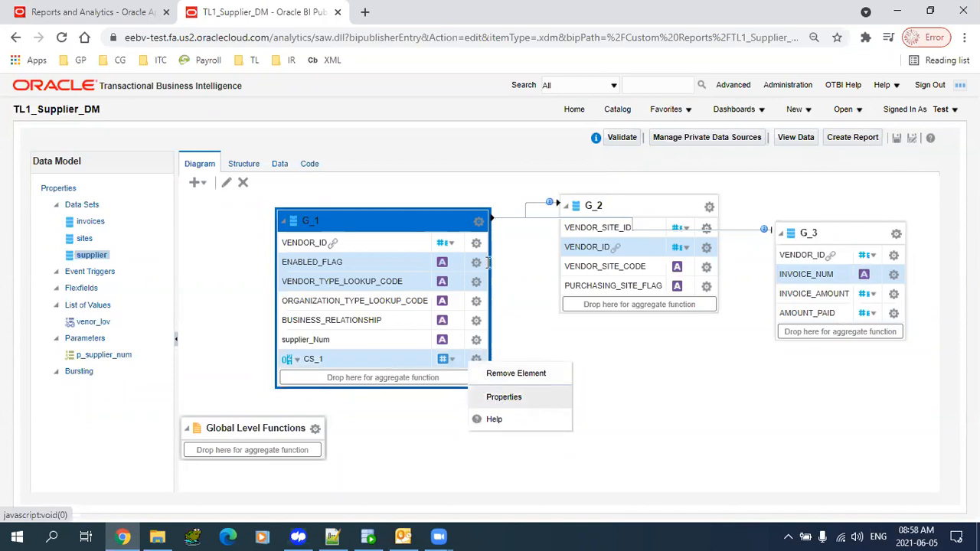
left_click(502, 397)
type("invcount")
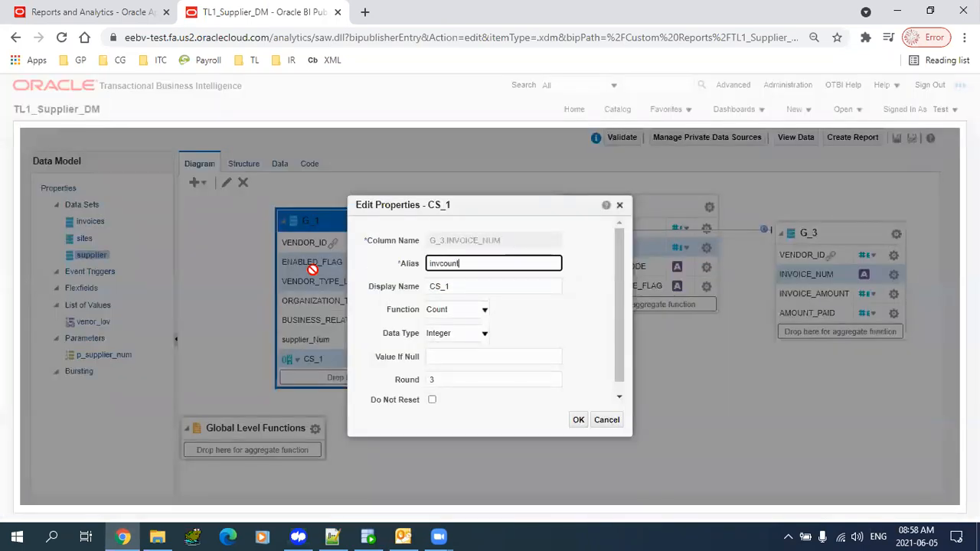
key("ctrl+a")
key("ctrl+c")
key("Tab")
key("ctrl+v")
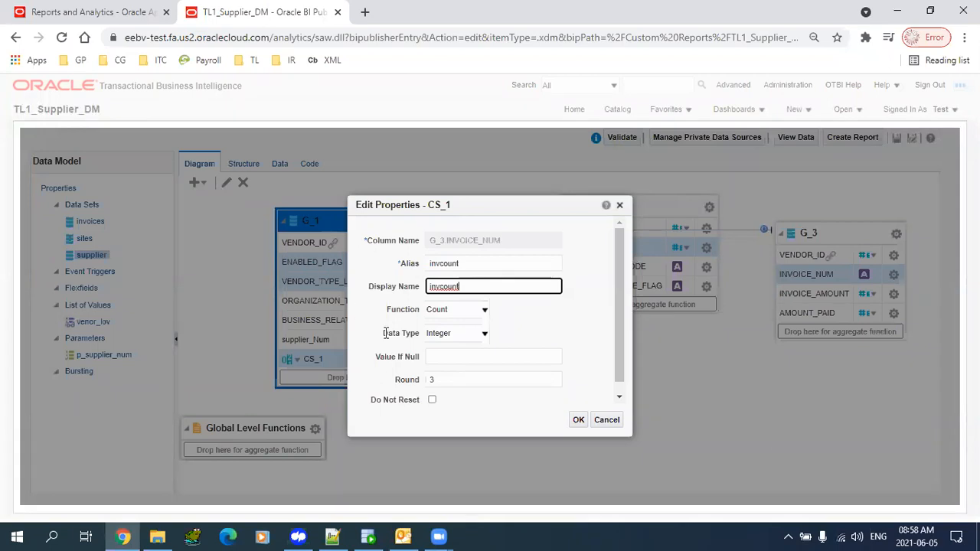
left_click(579, 420)
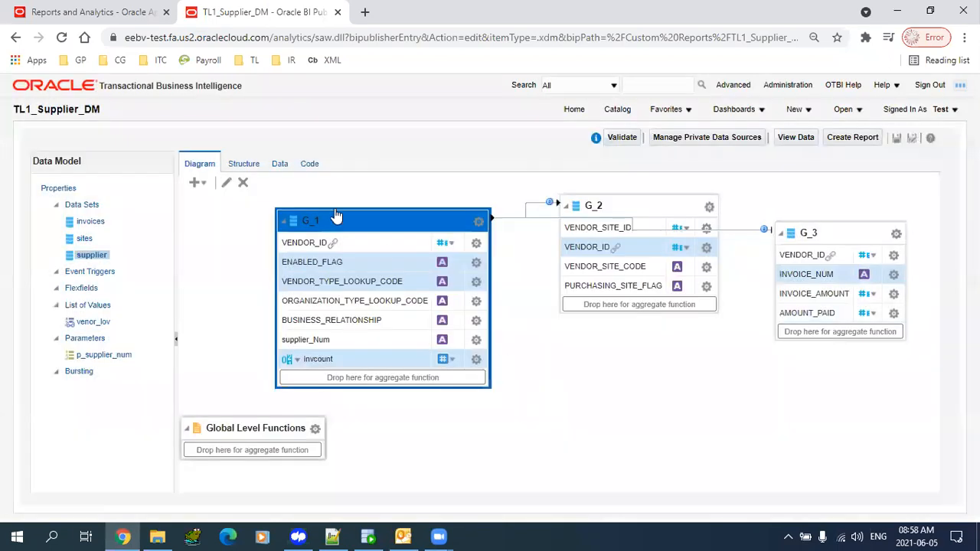
left_click(277, 166)
- Preview the data as a table, confirming the invcount total of 5
left_click(261, 208)
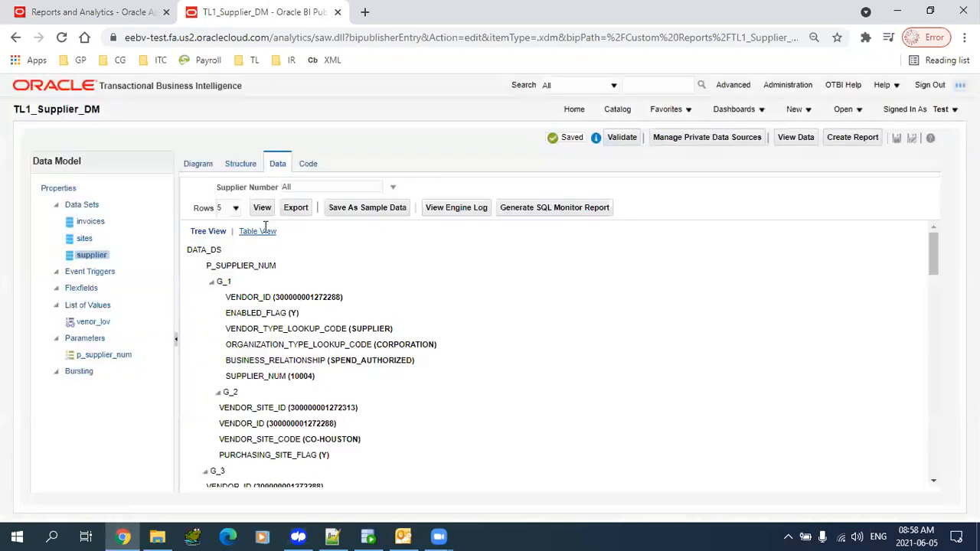
left_click(261, 230)
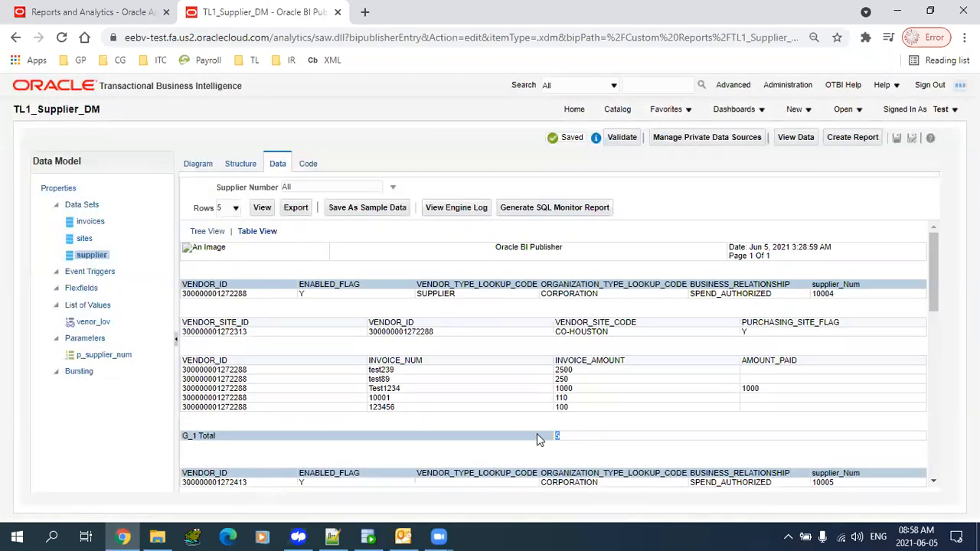
mouse_move(385, 372)
left_mouse_down()
mouse_move(408, 406)
mouse_move(393, 370)
left_mouse_up()
left_click(408, 406)
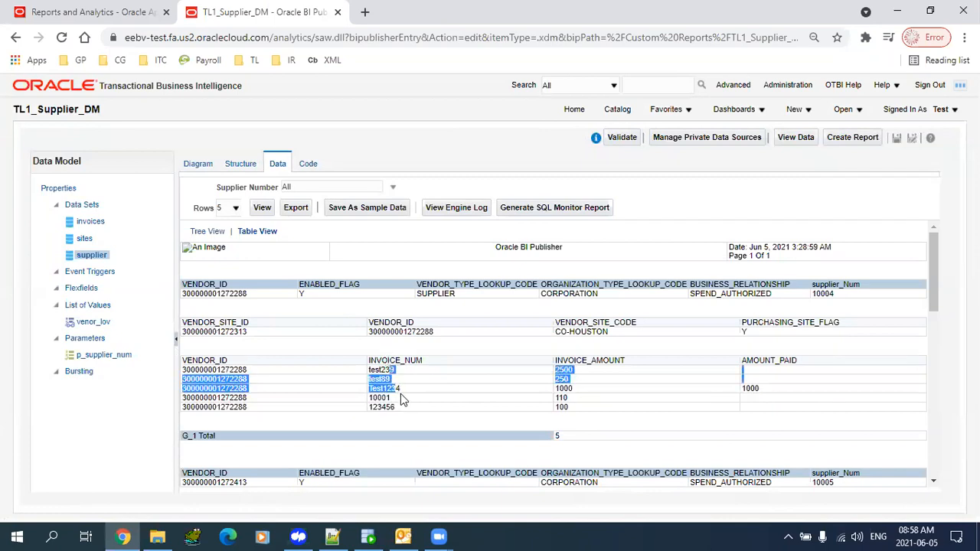
left_click_drag(570, 439, 502, 439)
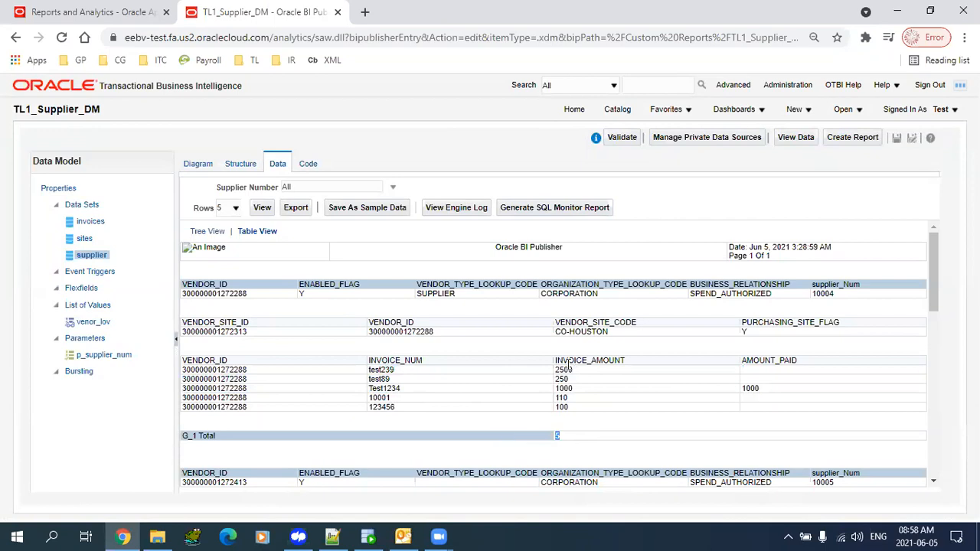
left_click_drag(563, 361, 613, 399)
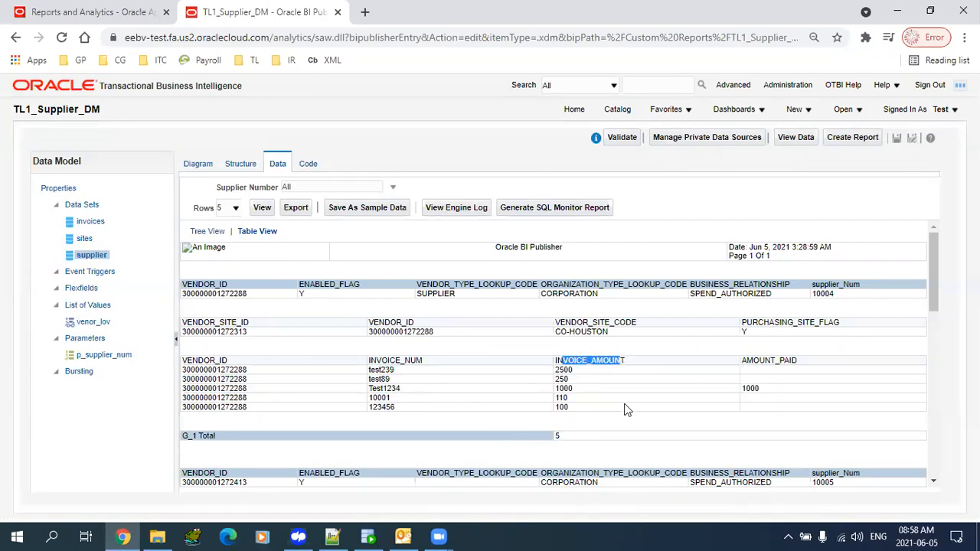
- Drag G_3's INVOICE_AMOUNT into G_1 as a new aggregate CS_1
left_click(196, 165)
left_click_drag(800, 295, 347, 389)
left_click_drag(850, 297, 375, 381)
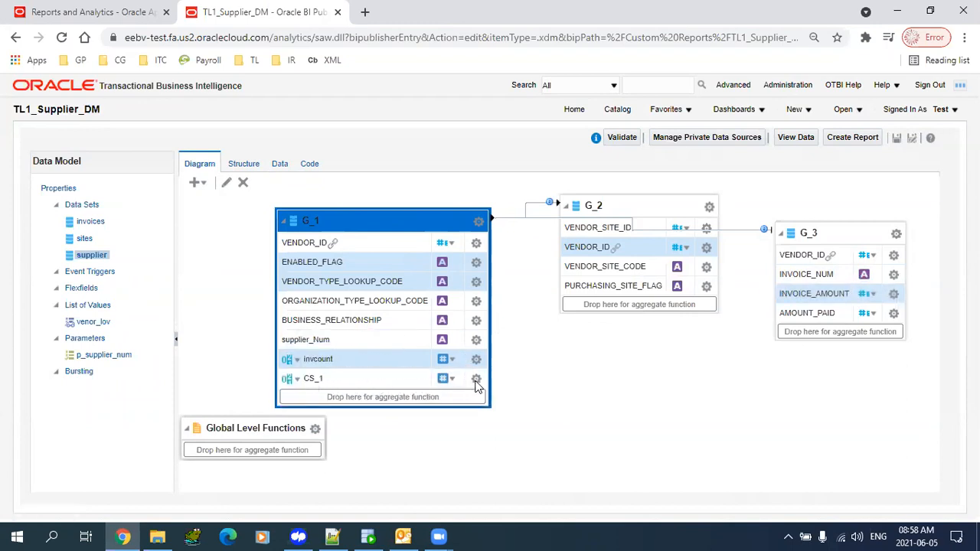
- In CS_1's properties, change the alias to InvGrandTotal
left_click(463, 387)
left_click(477, 378)
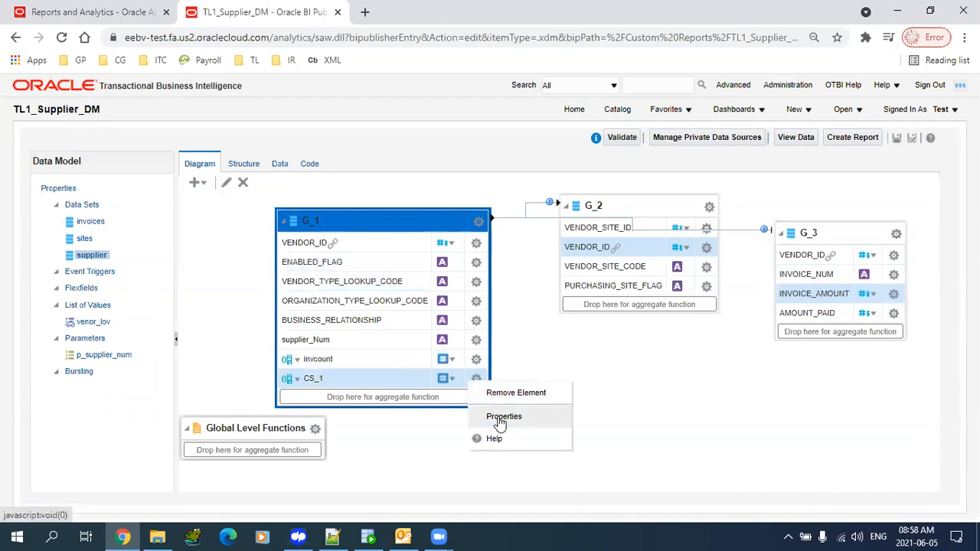
left_click(499, 420)
left_click_drag(479, 264, 280, 300)
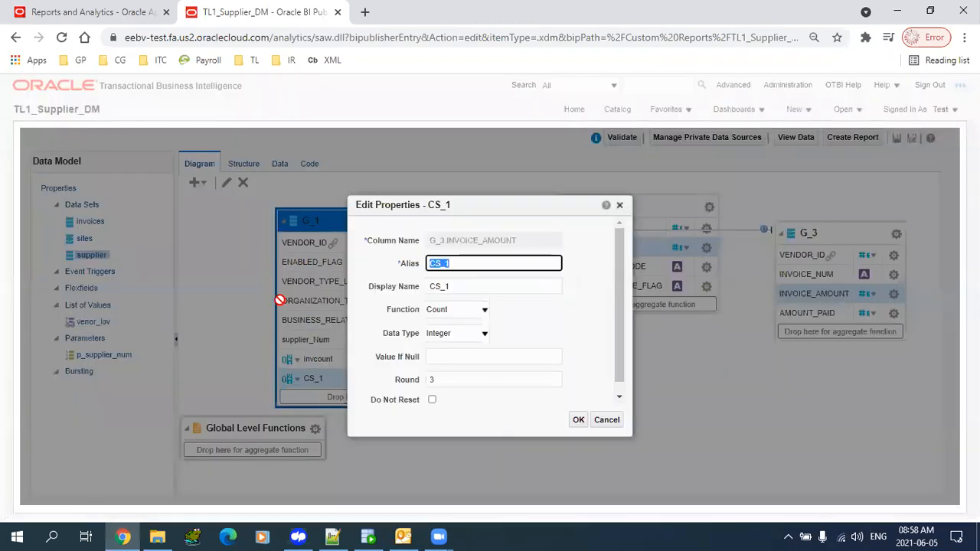
type("in")
type("GrantTl")
type("ota")
key("BackSpace")
key("BackSpace")
key("BackSpace")
key("BackSpace")
type("dTotalInv")
key("BackSpace")
key("BackSpace")
key("BackSpace")
type("Inv")
- Set the display name to InvGrandTotal and the function to Summary
key("shift+End")
key("Home")
key("shift+End")
key("ctrl+c")
key("Tab")
key("ctrl+v")
left_click(454, 312)
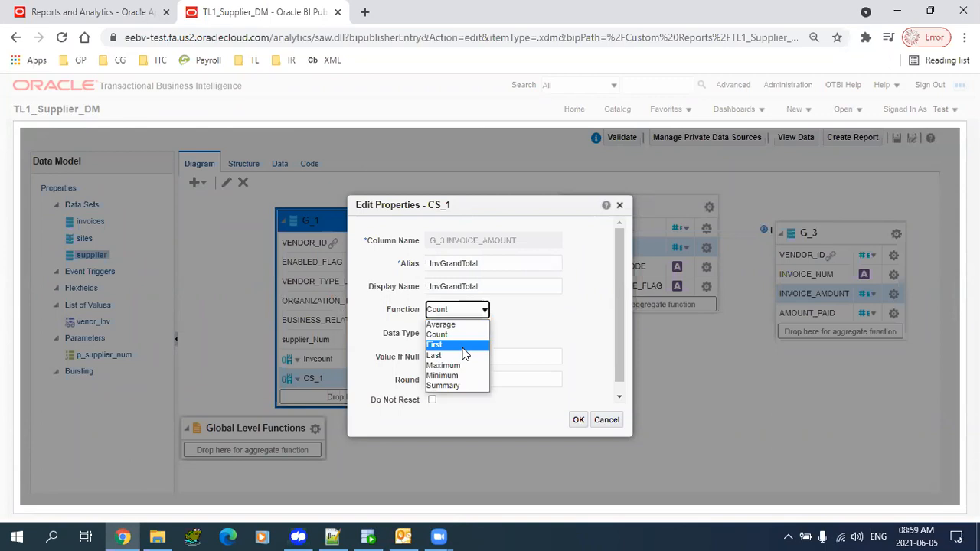
left_click(467, 385)
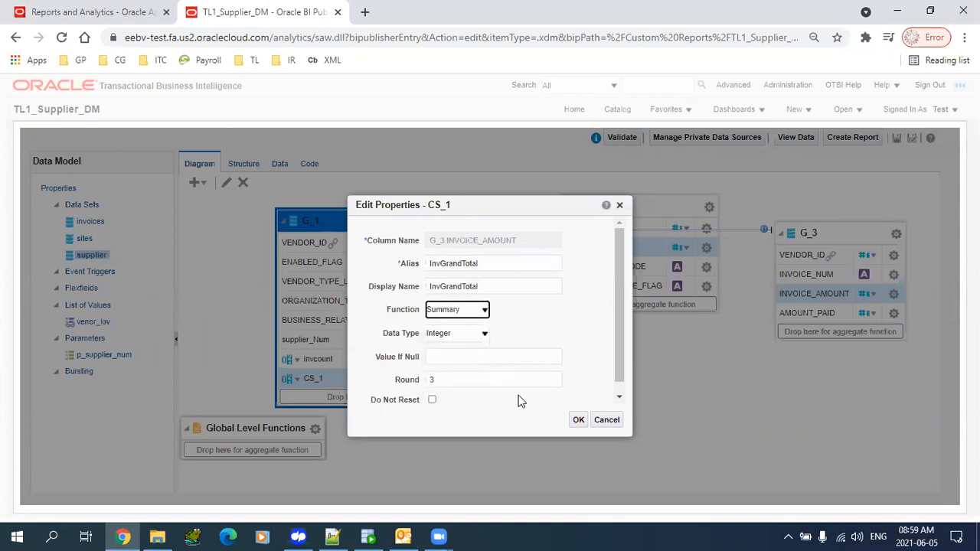
left_click(577, 423)
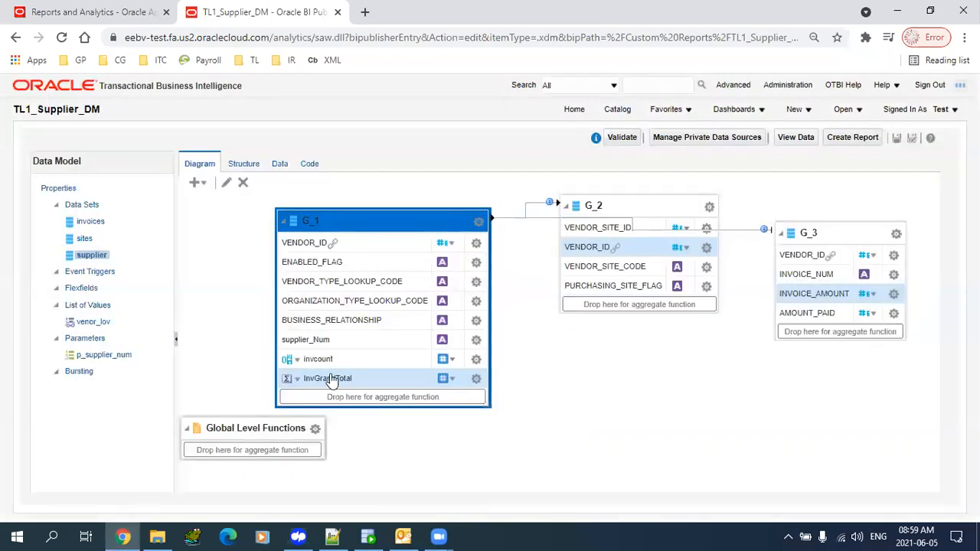
- Preview the data as a table and verify the 3960 grand total beside the count 5
left_click(279, 164)
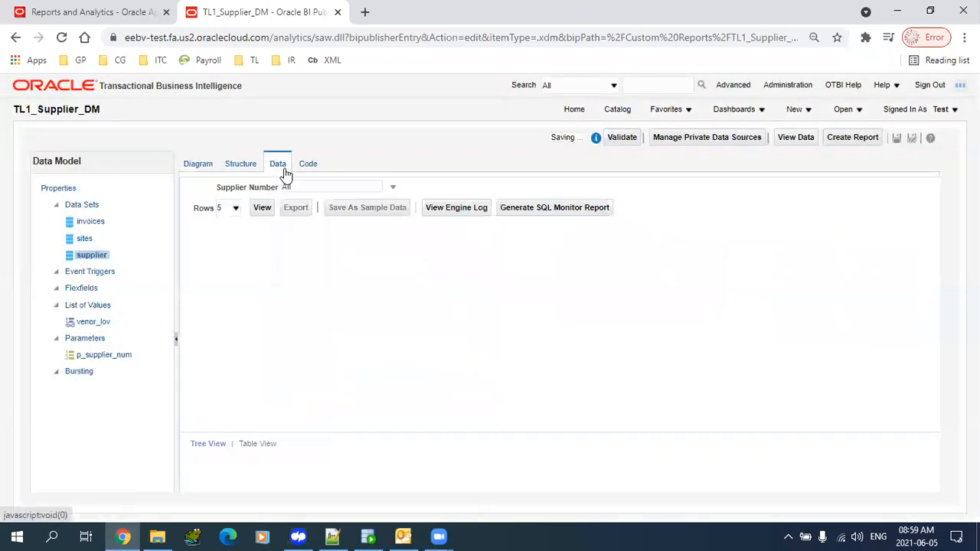
left_click(262, 208)
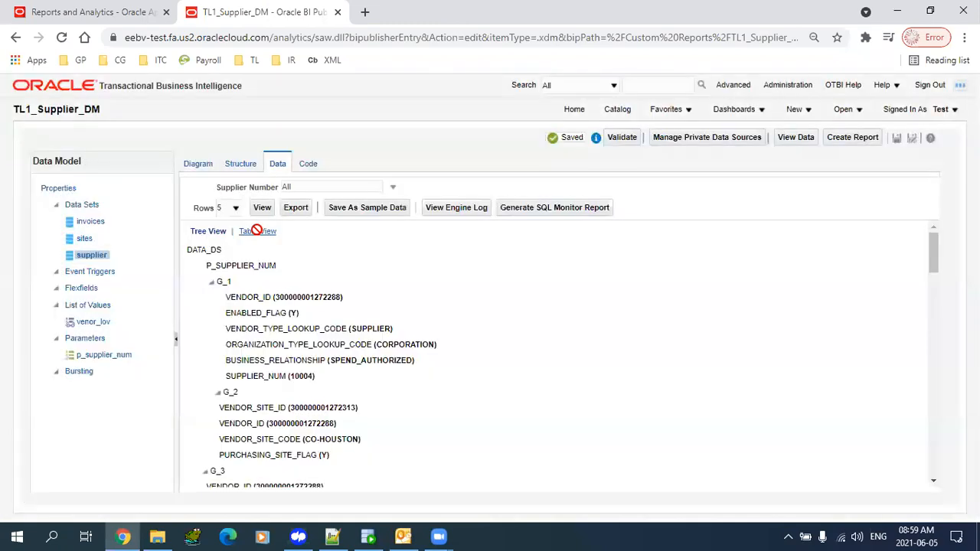
left_click(257, 231)
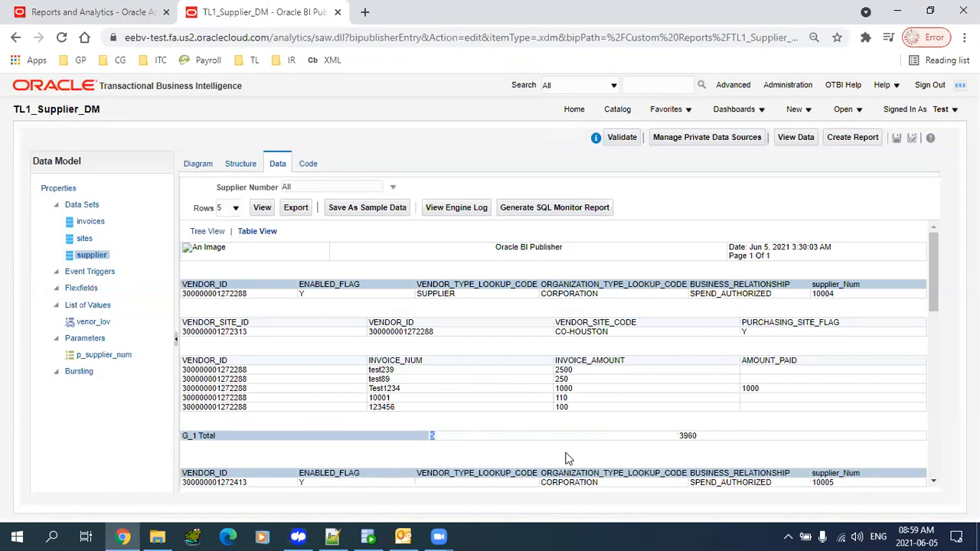
left_click_drag(699, 436, 619, 440)
left_click(550, 383)
- Set Value If Null to 0 for G_3's AMOUNT_PAID
left_click(201, 167)
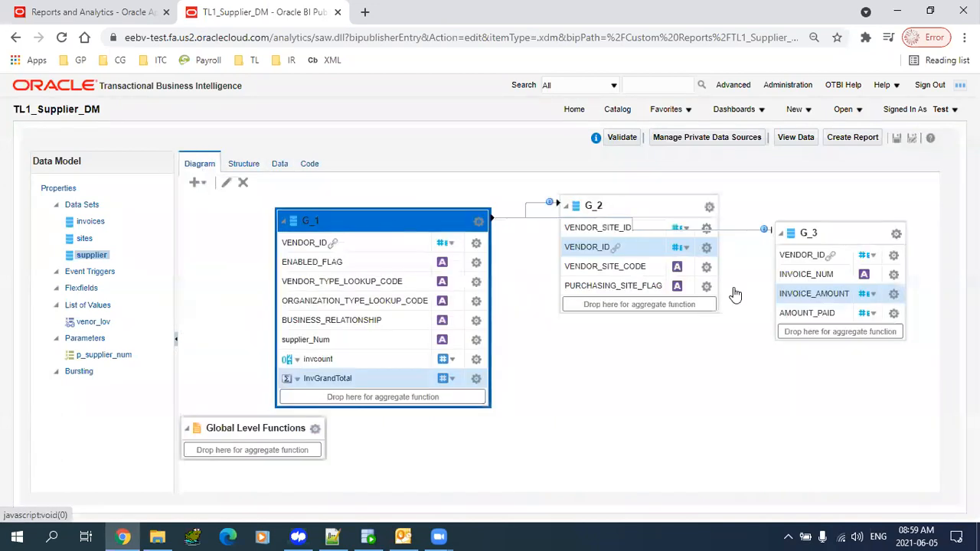
left_click(894, 313)
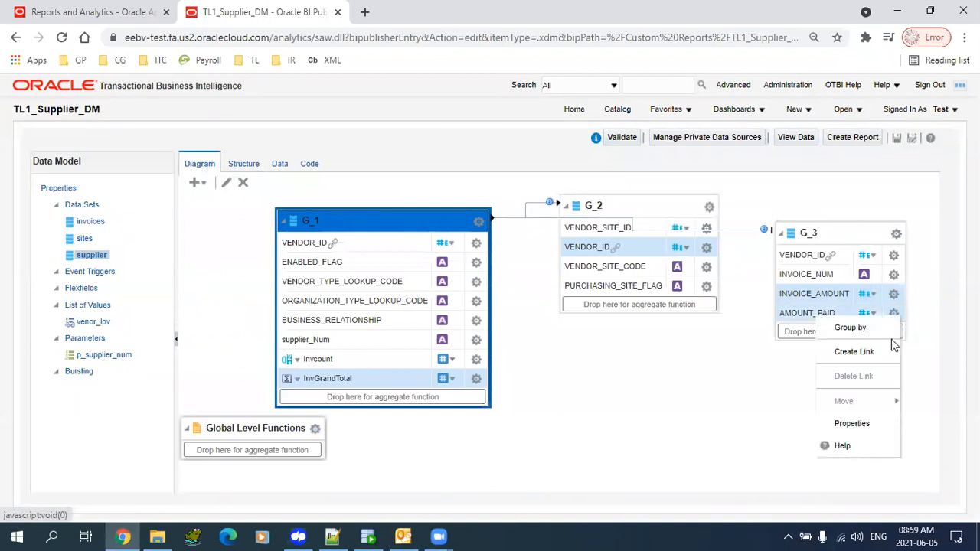
left_click(853, 424)
left_click(487, 358)
type("0")
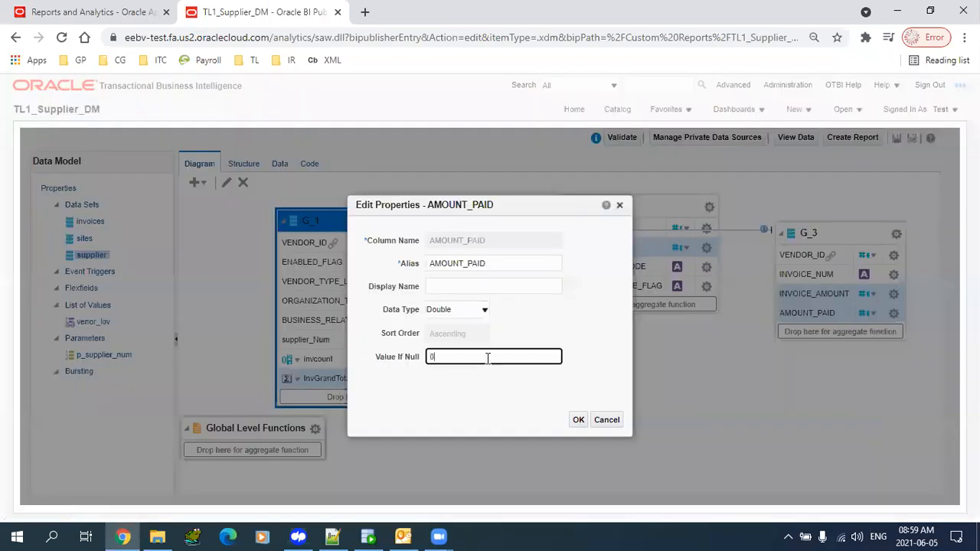
left_click(579, 421)
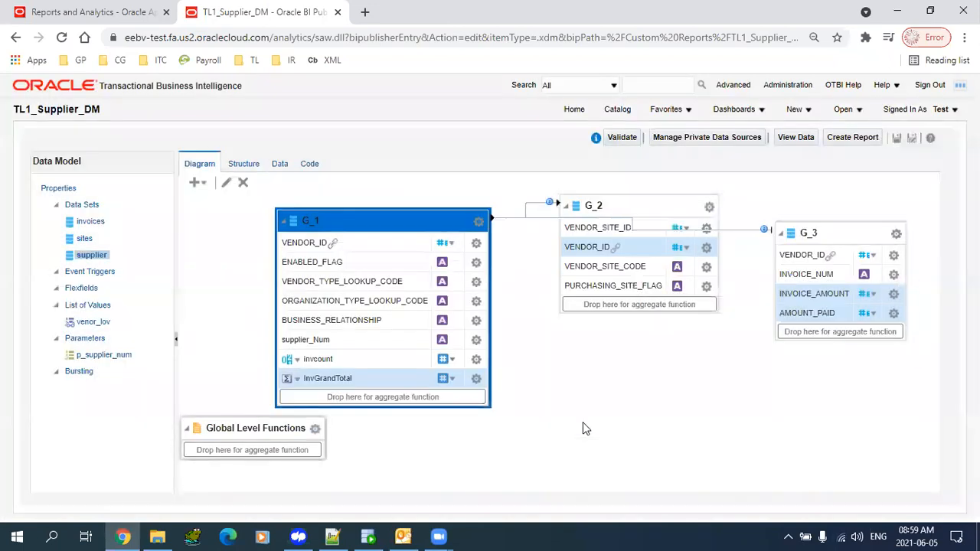
left_click(278, 163)
- Refresh the table preview and confirm blank AMOUNT_PAID values now show 0
left_click(261, 209)
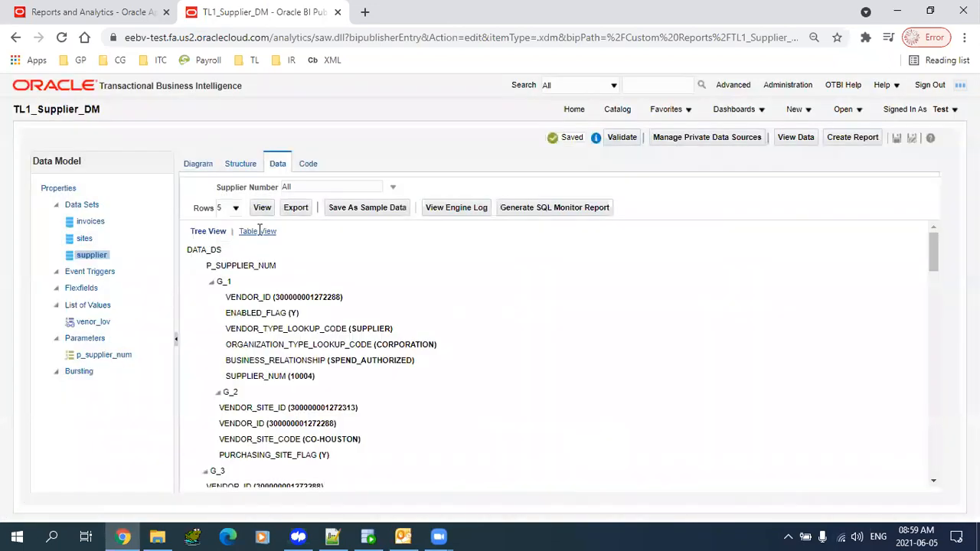
left_click(257, 231)
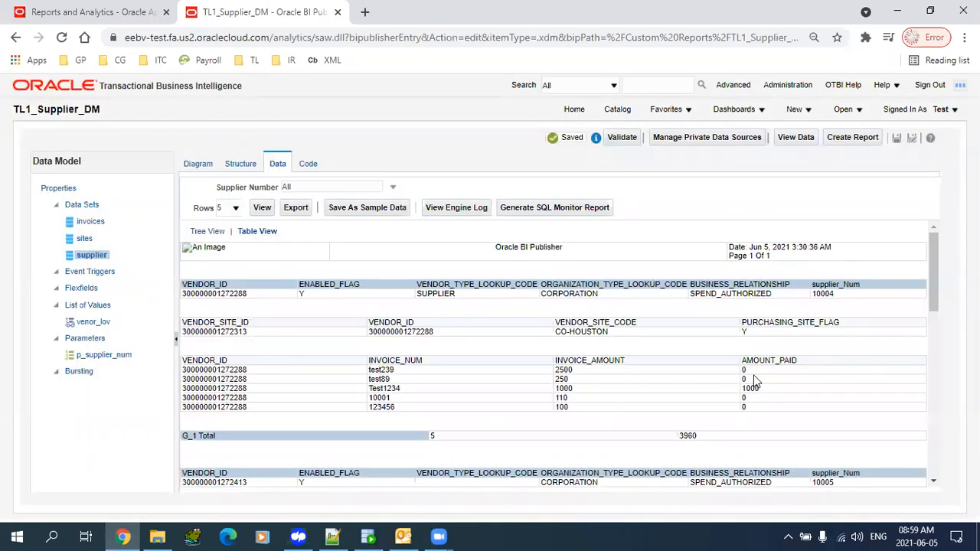
mouse_move(754, 397)
left_mouse_down()
mouse_move(741, 406)
mouse_move(756, 415)
left_mouse_up()
left_click(755, 415)
- Export the data as TL1_Supplier_DM.xml and open it from Downloads in Notepad++
left_click(295, 205)
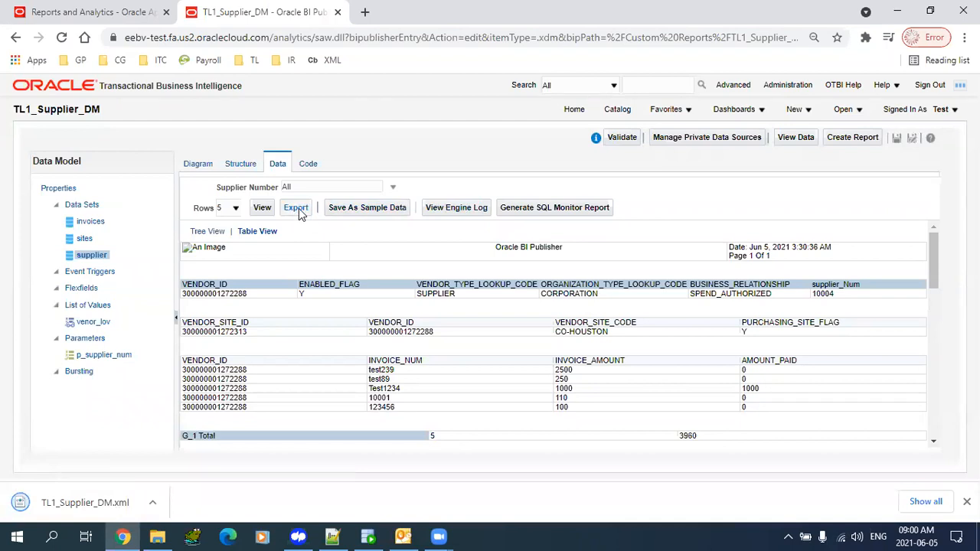
right_click(103, 504)
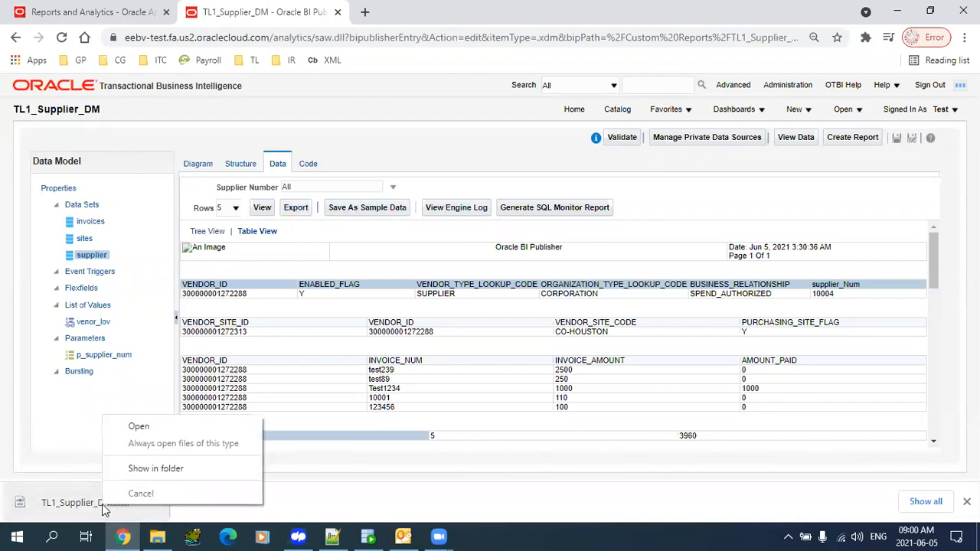
left_click(157, 468)
right_click(197, 182)
left_click(267, 288)
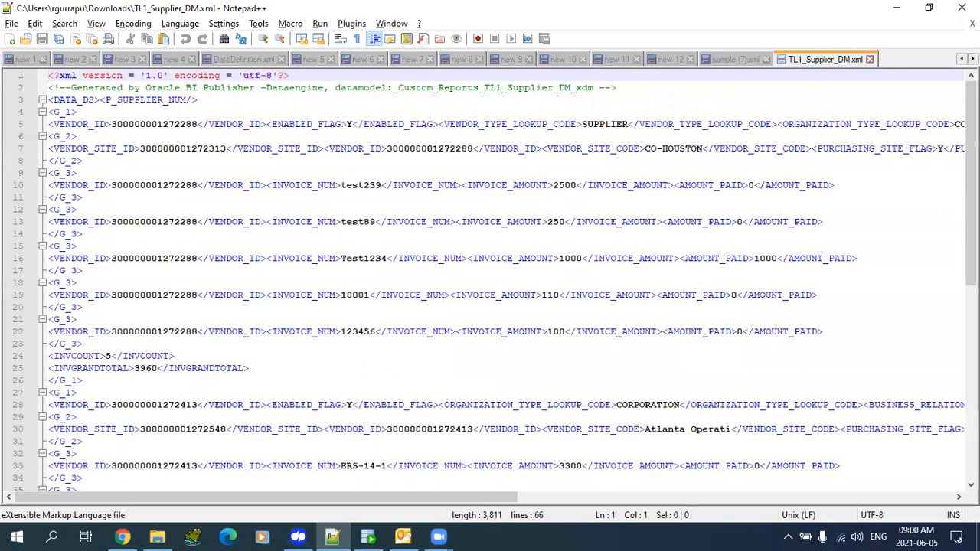
- Verify INVCOUNT 5 and INVGRANDTOTAL 3960 in the exported XML
scroll(55, 103, "down", 9)
scroll(56, 104, "up", 9)
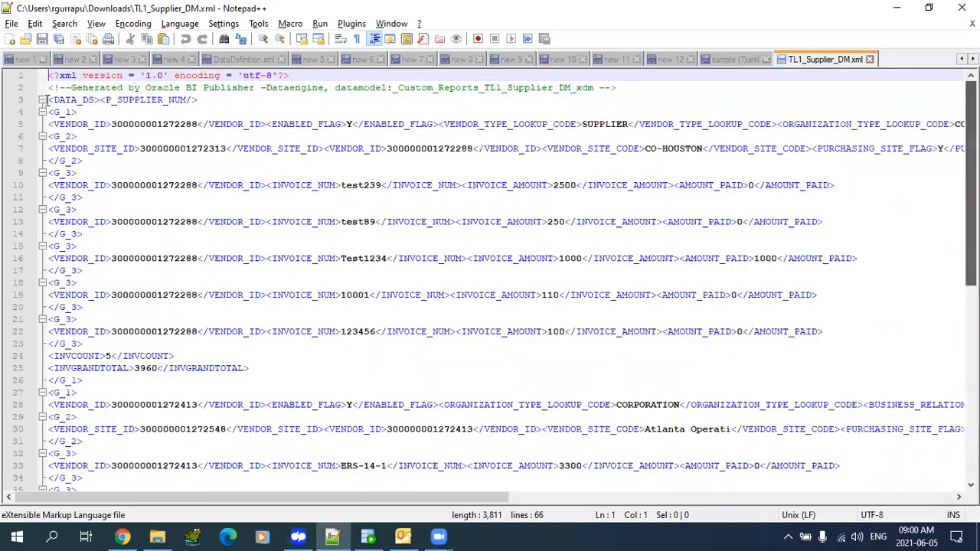
left_click(57, 101)
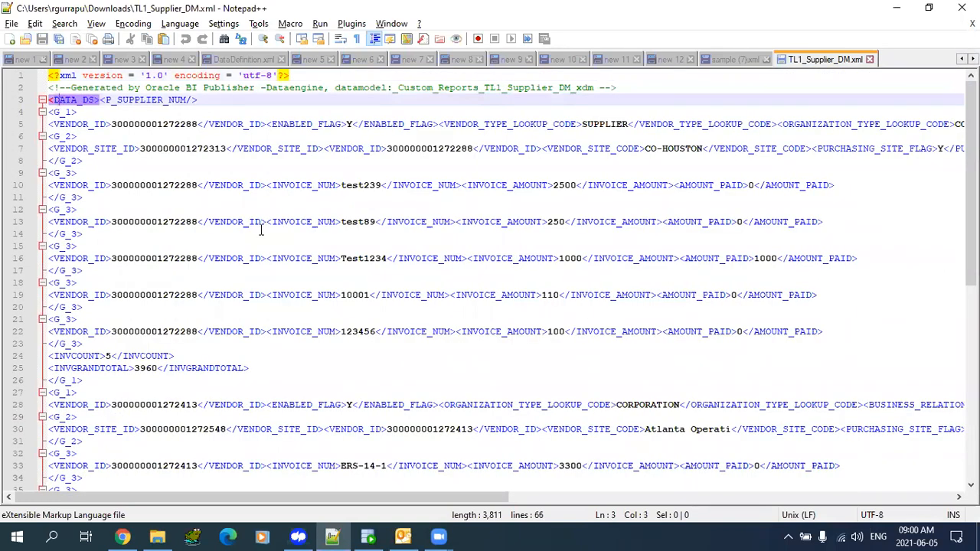
double_click(108, 356)
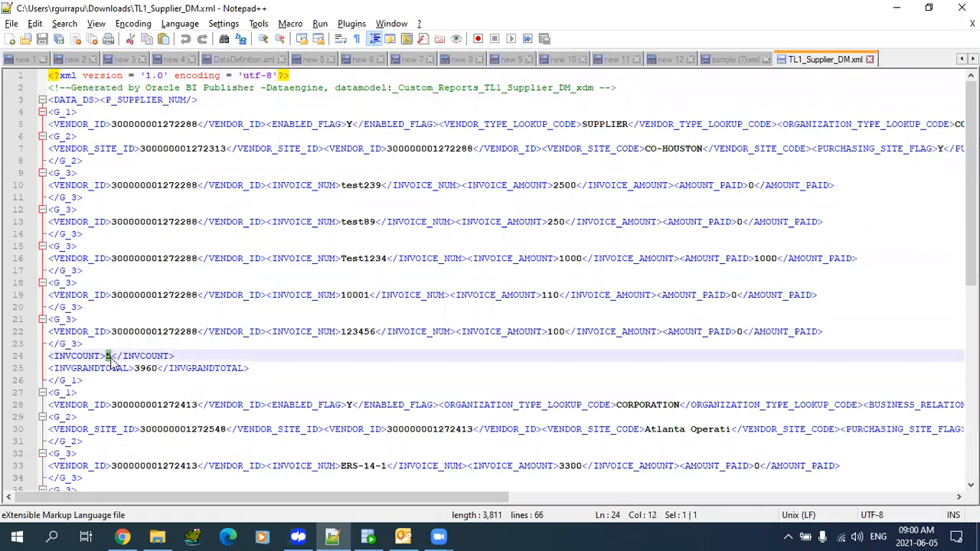
left_click_drag(135, 370, 157, 370)
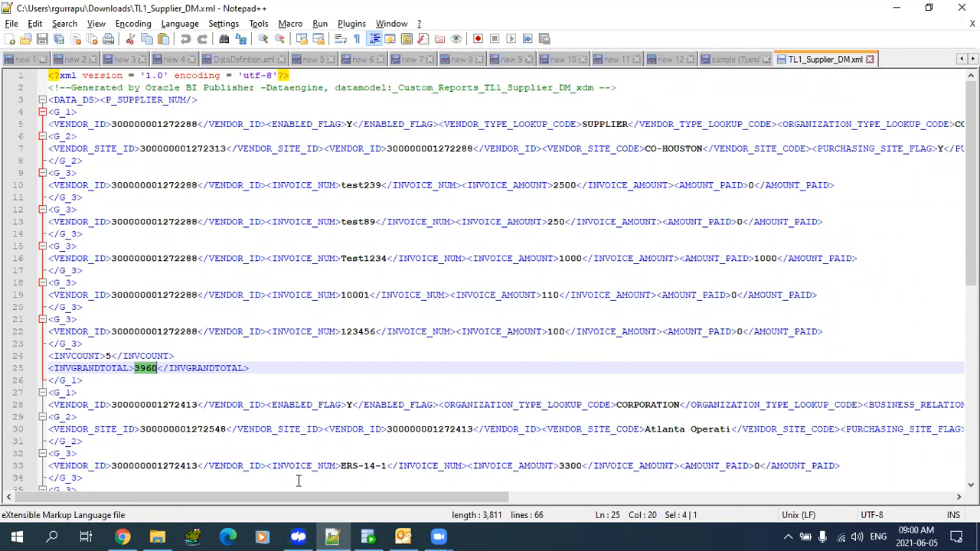
mouse_move(119, 536)
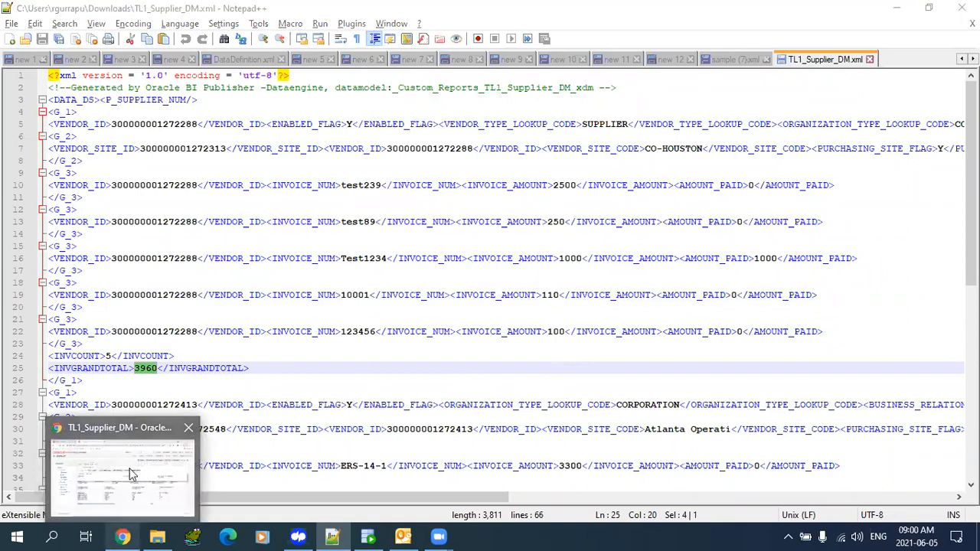
left_click(133, 477)
- Rearrange the G_2 and G_3 groups in the TL1_Supplier_DM diagram, save, and head to the Catalog
left_click(199, 164)
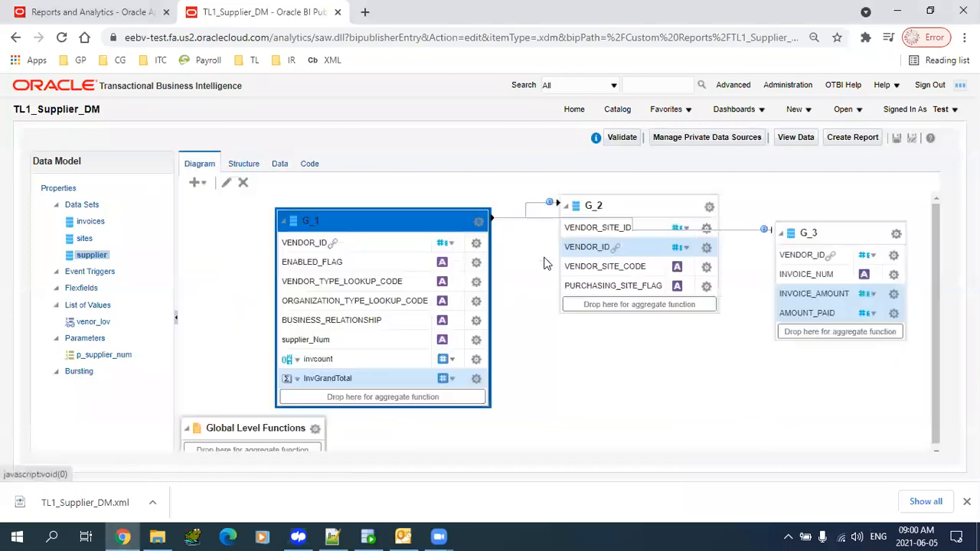
left_click_drag(857, 230, 640, 354)
left_click(897, 138)
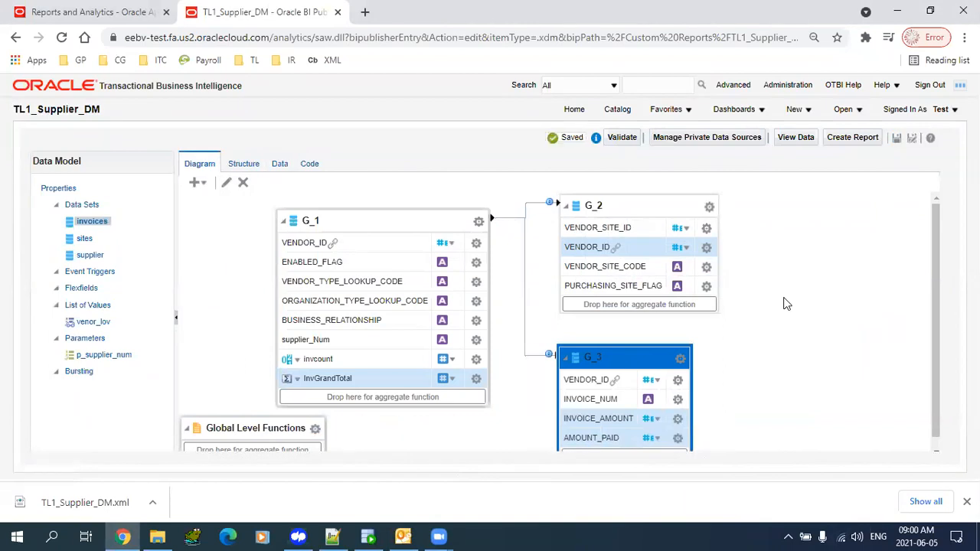
left_click_drag(637, 363, 610, 341)
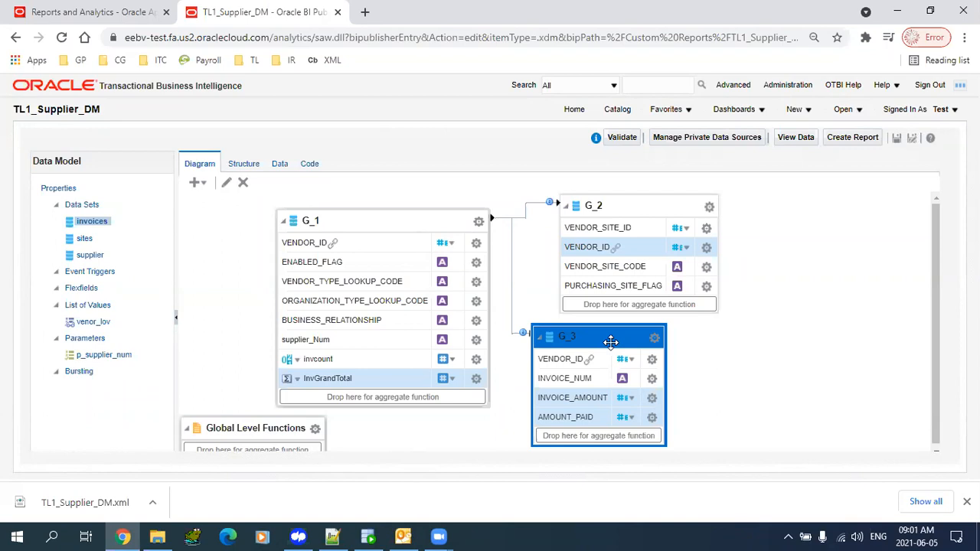
left_click(896, 138)
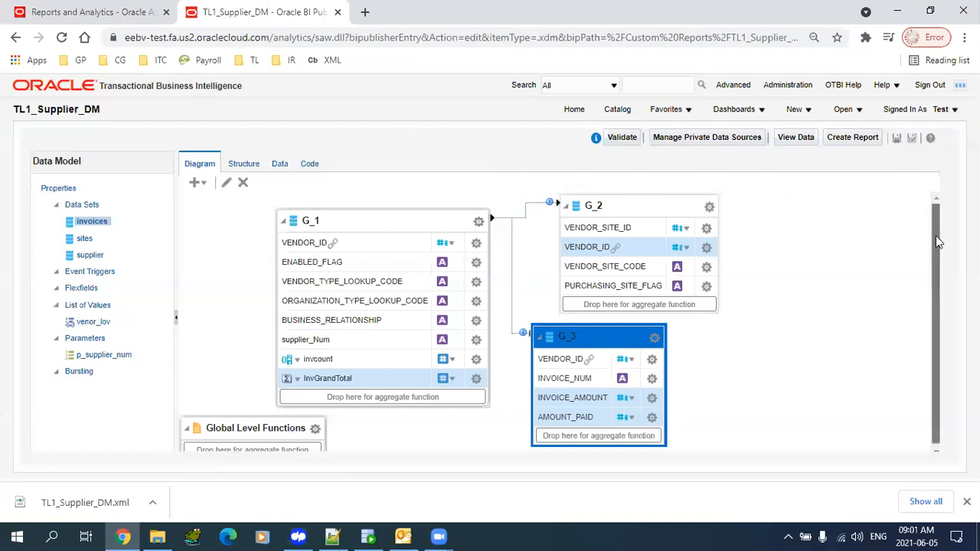
left_click_drag(641, 204, 640, 199)
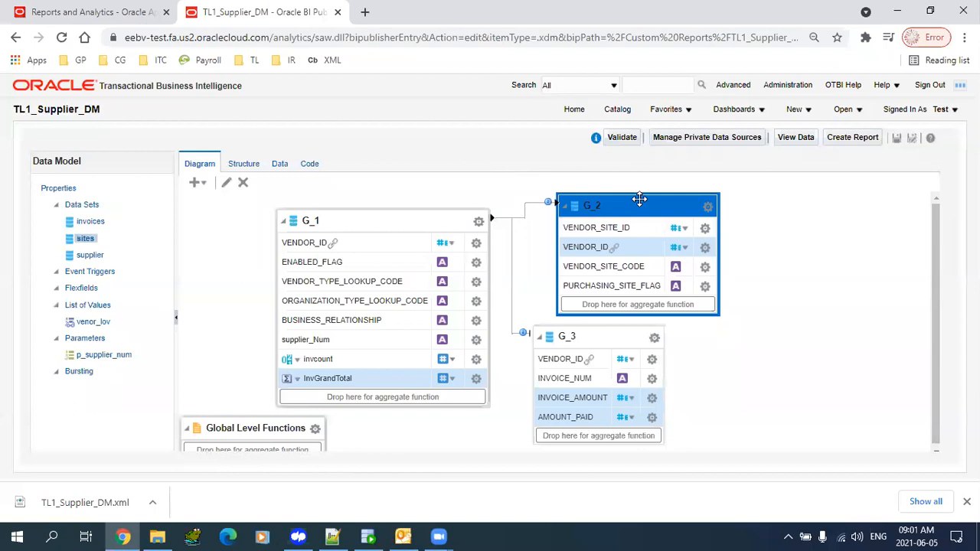
left_click(618, 109)
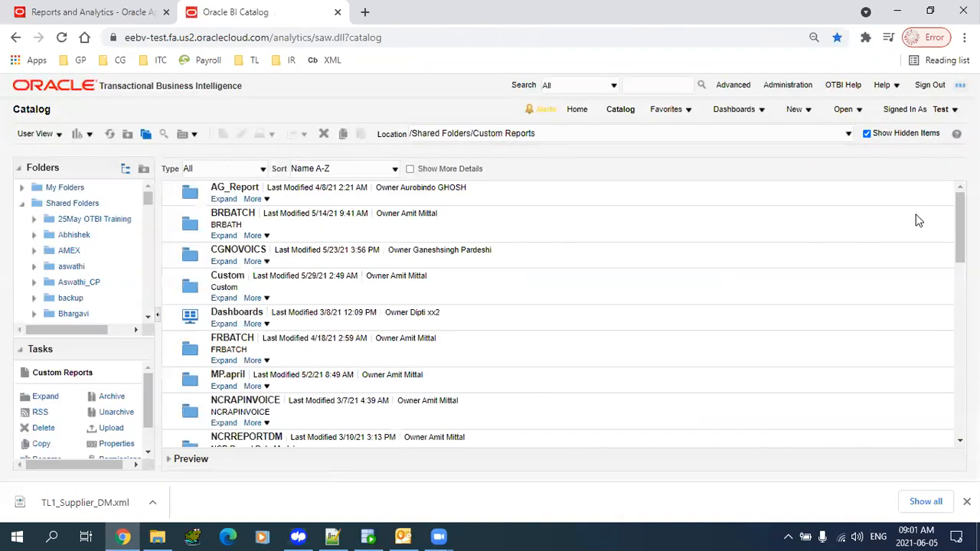
- Start scheduling TL1_Supplier_RPT from its More menu in Custom Reports
left_click_drag(960, 226, 960, 394)
scroll(453, 394, "up", 1)
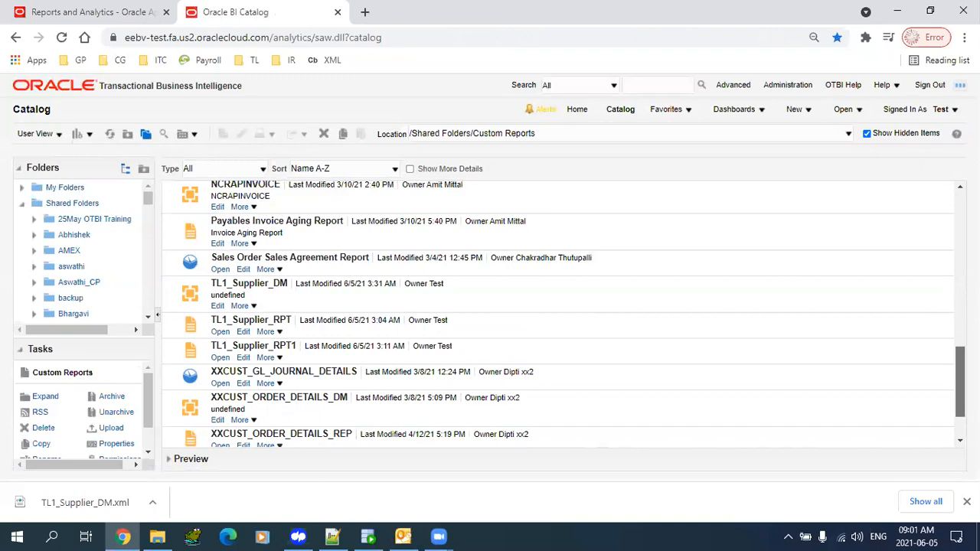
left_click(324, 326)
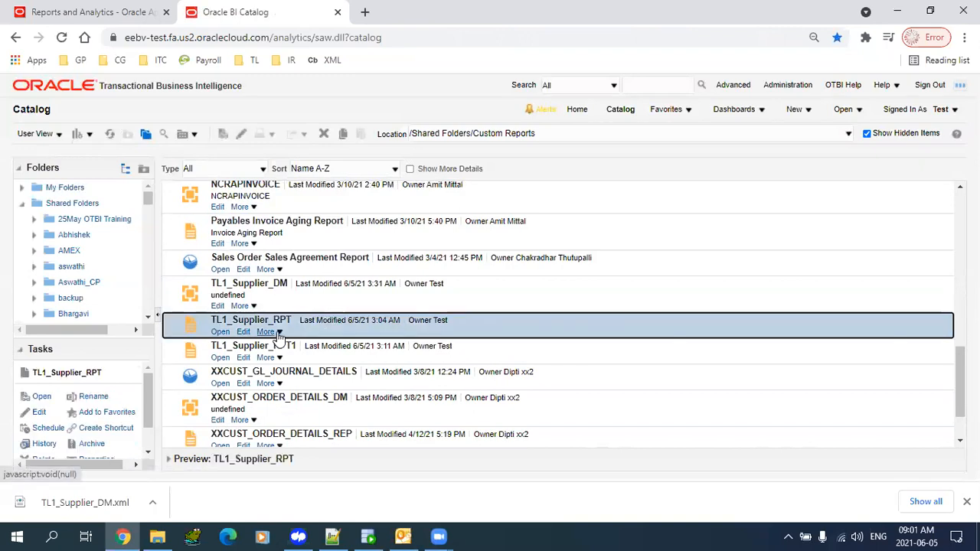
left_click(276, 332)
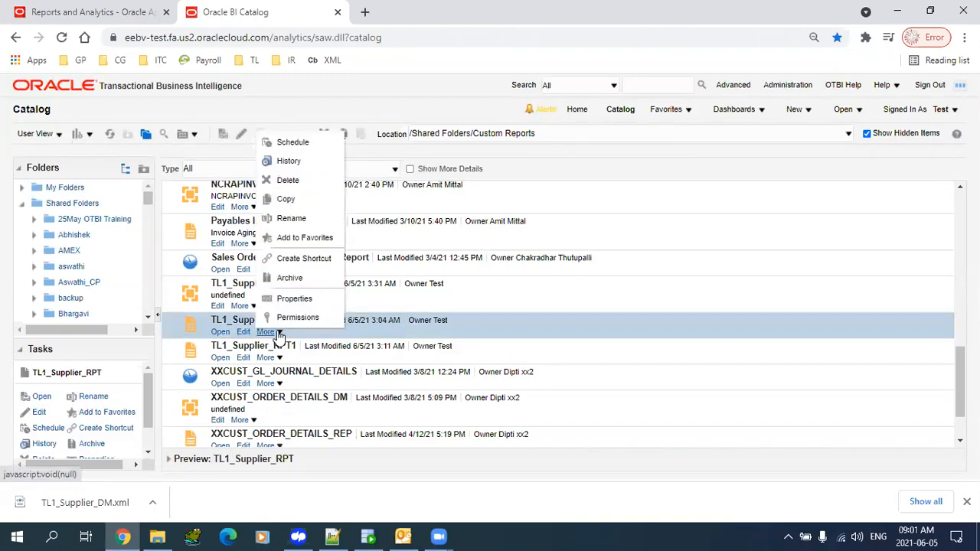
left_click(295, 146)
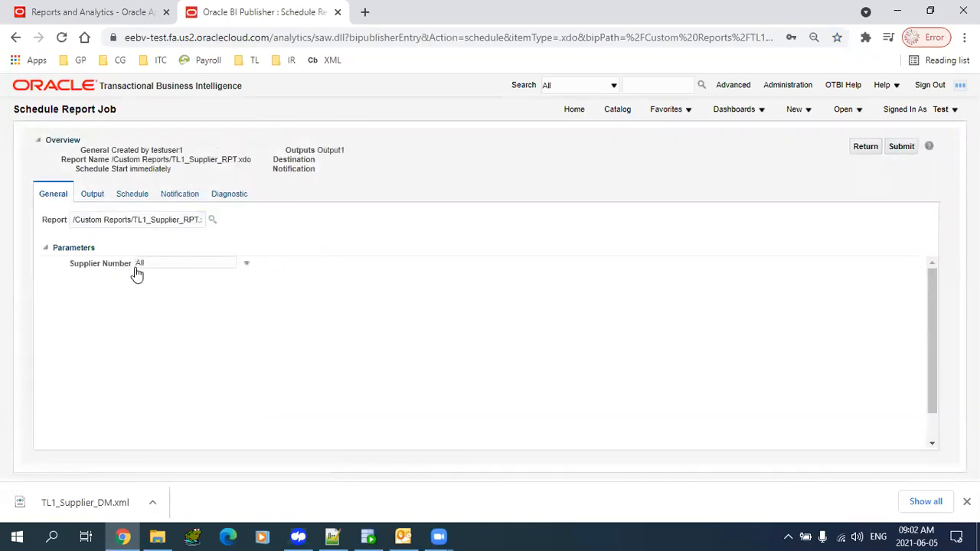
- Choose a specific Supplier Number for the job instead of All
left_click(183, 274)
left_click(179, 287)
left_click(92, 196)
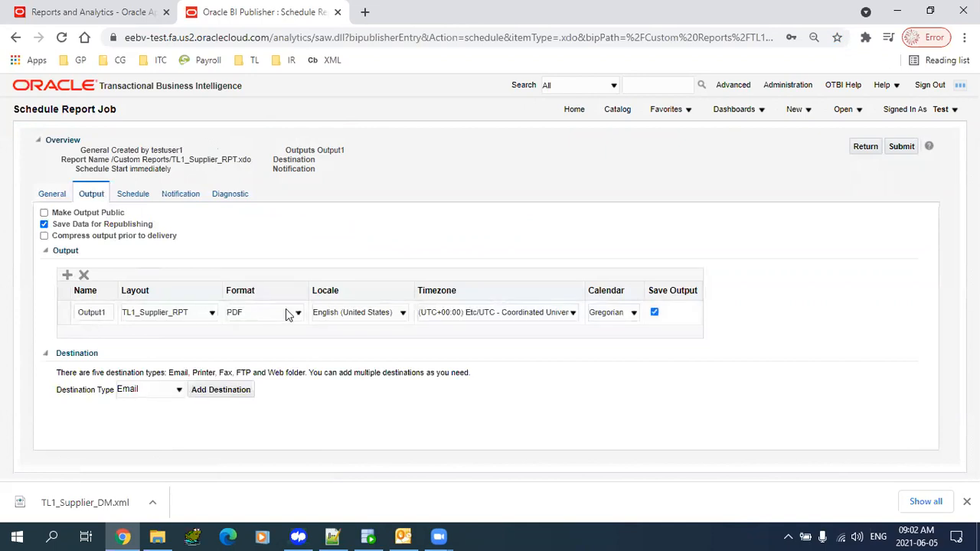
- Keep TL1_Supplier_RPT as the output layout and PDF as the format
left_click(157, 314)
left_click(107, 312)
left_click(177, 314)
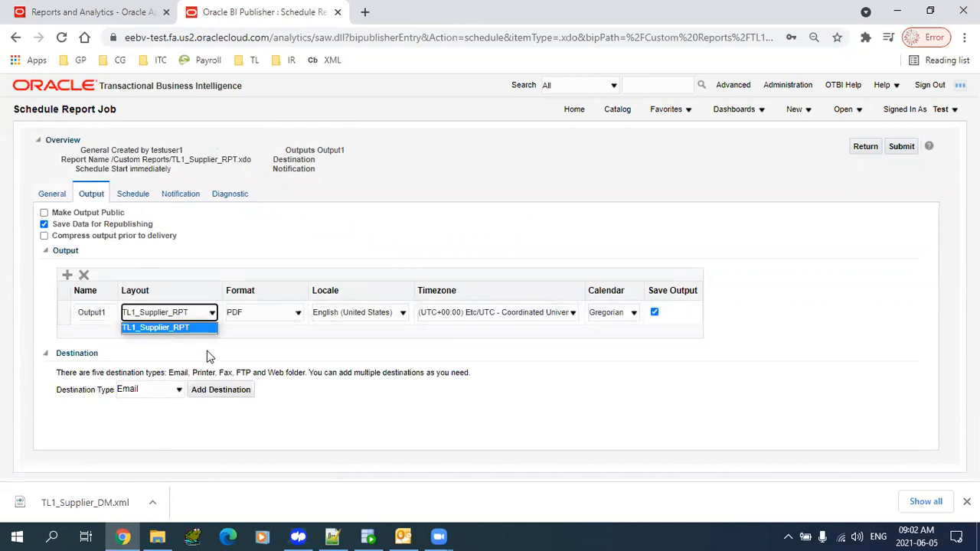
left_click(253, 359)
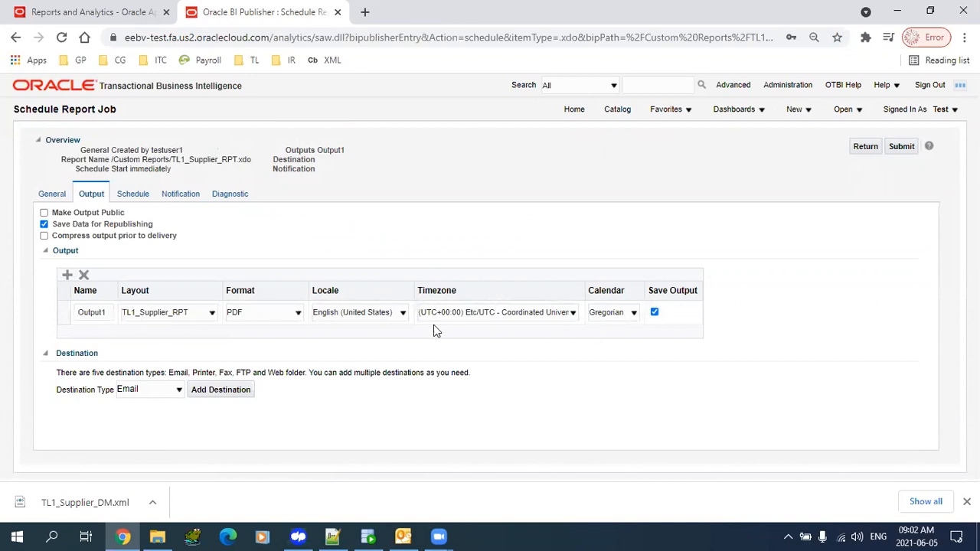
left_click(298, 313)
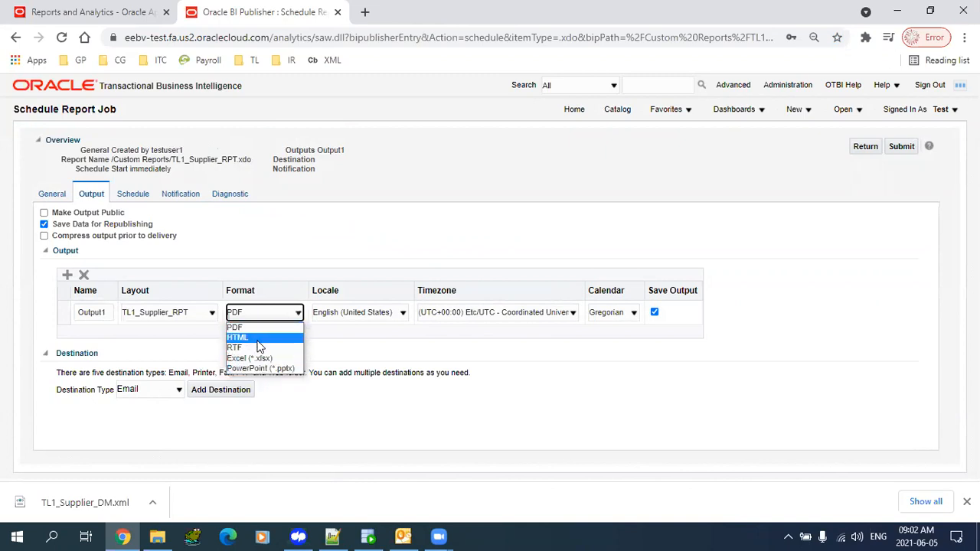
left_click(355, 356)
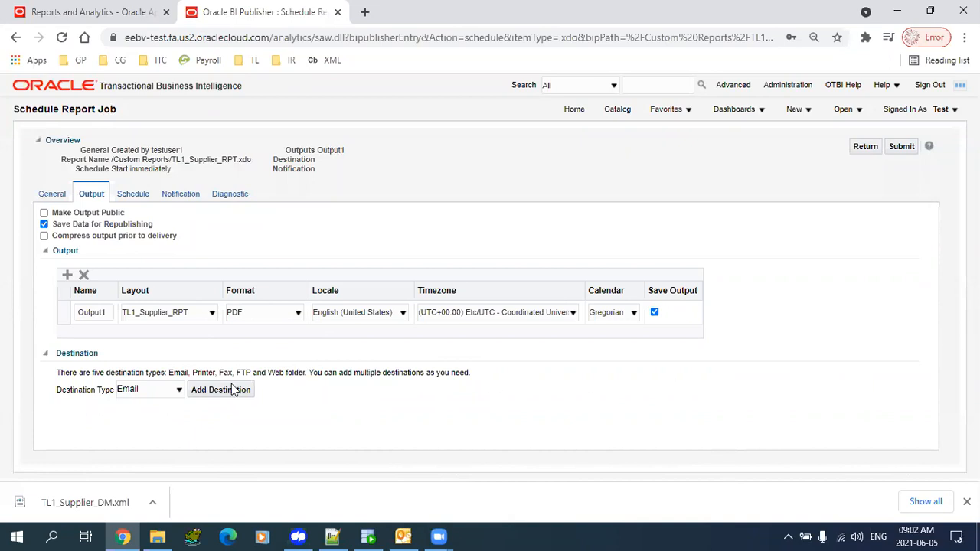
left_click(138, 396)
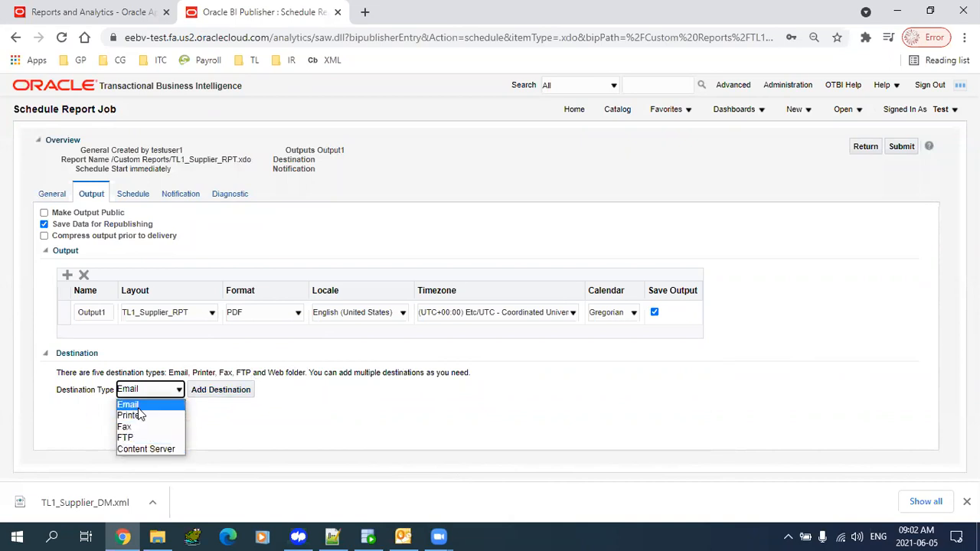
- Add an Email destination and fill the recipient from the suggested address
left_click(137, 405)
left_click(216, 391)
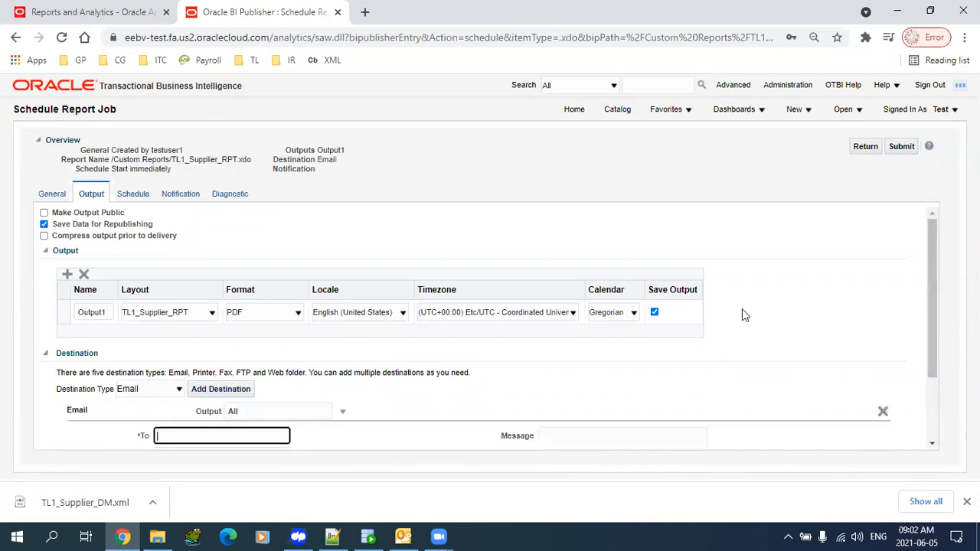
left_click_drag(936, 281, 936, 348)
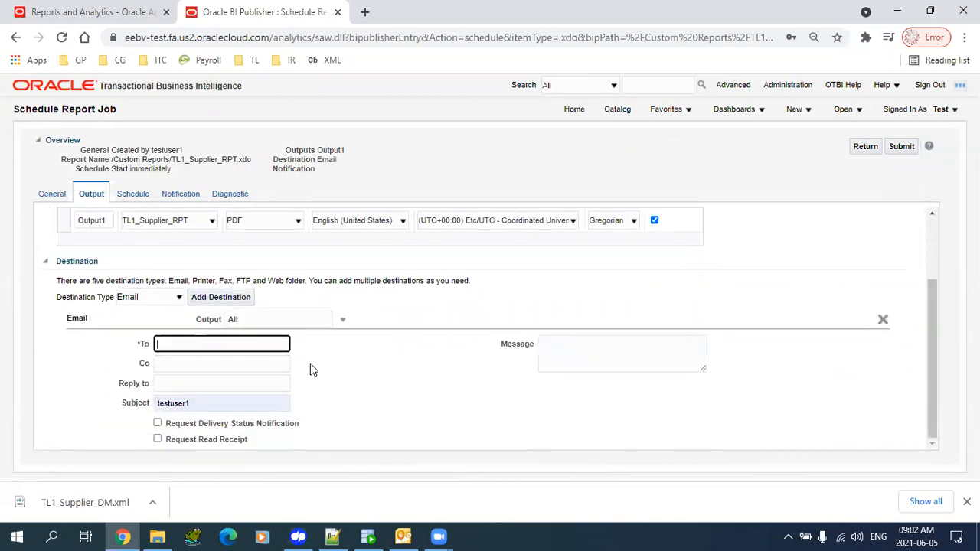
left_click(294, 321)
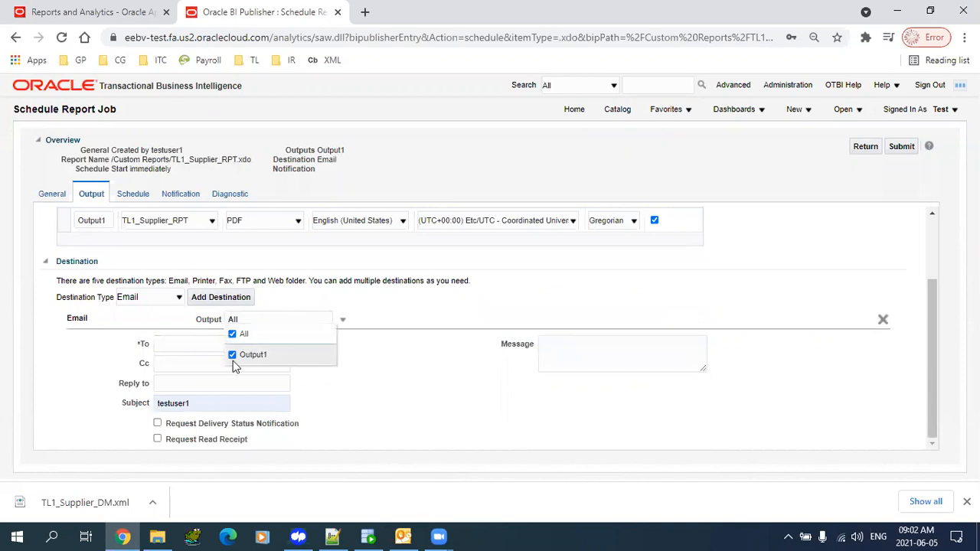
left_click_drag(261, 354, 192, 347)
left_click(193, 347)
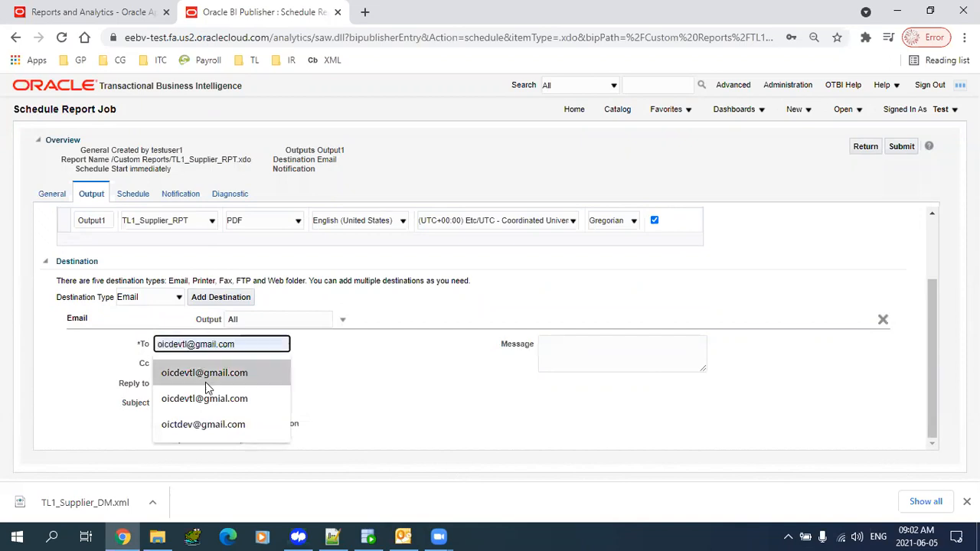
left_click(205, 382)
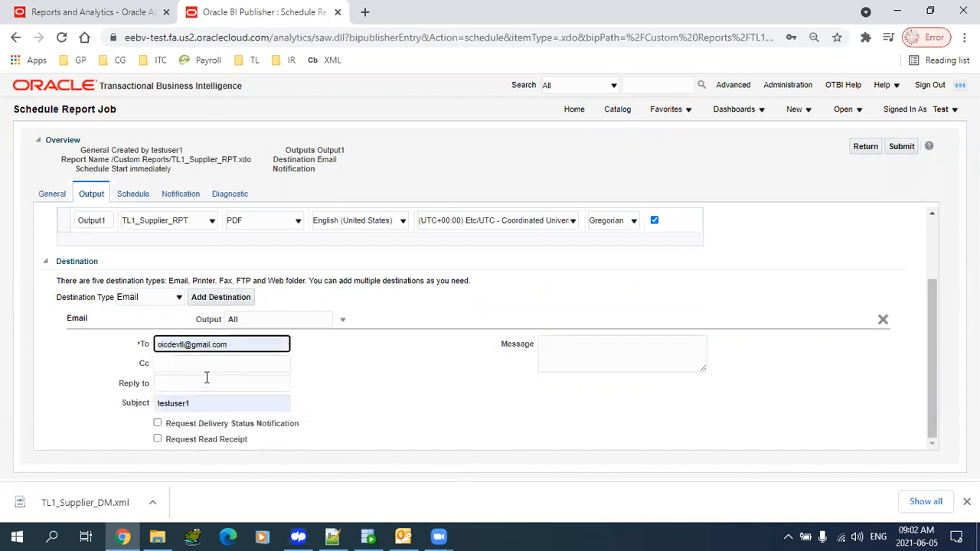
- Set subject 'Test Supplier Report', request delivery status notification, and add message 'Please see supplier report'
double_click(200, 403)
type("Test")
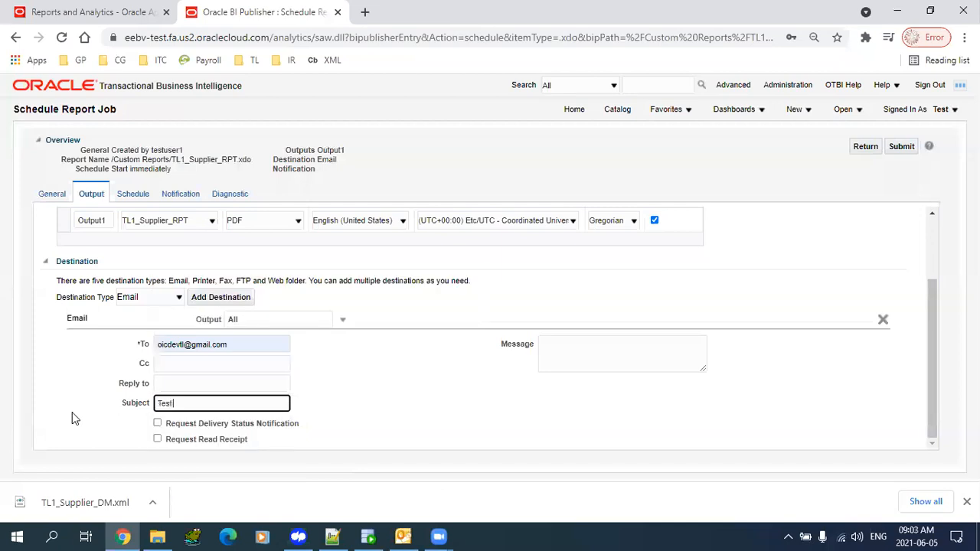
type(" Supplier Report")
left_click(158, 425)
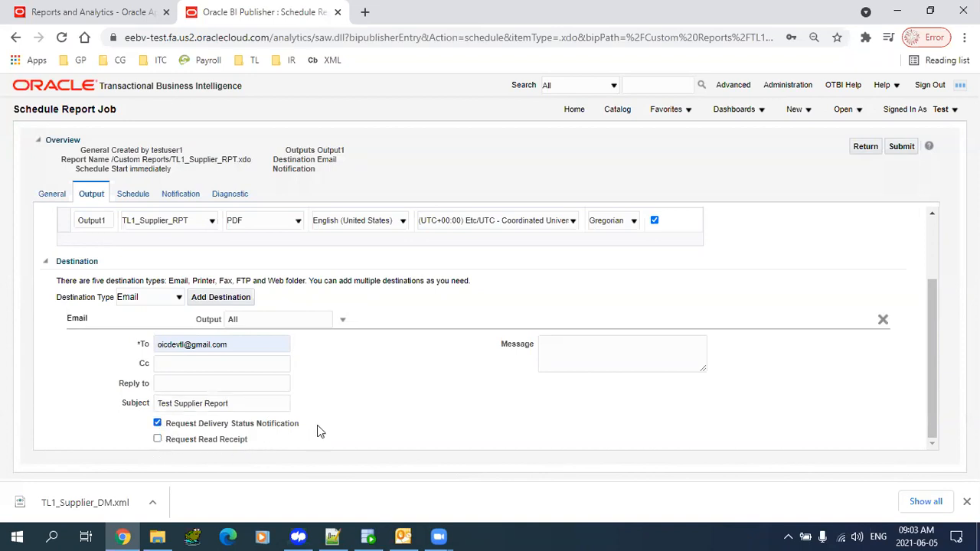
left_click(557, 343)
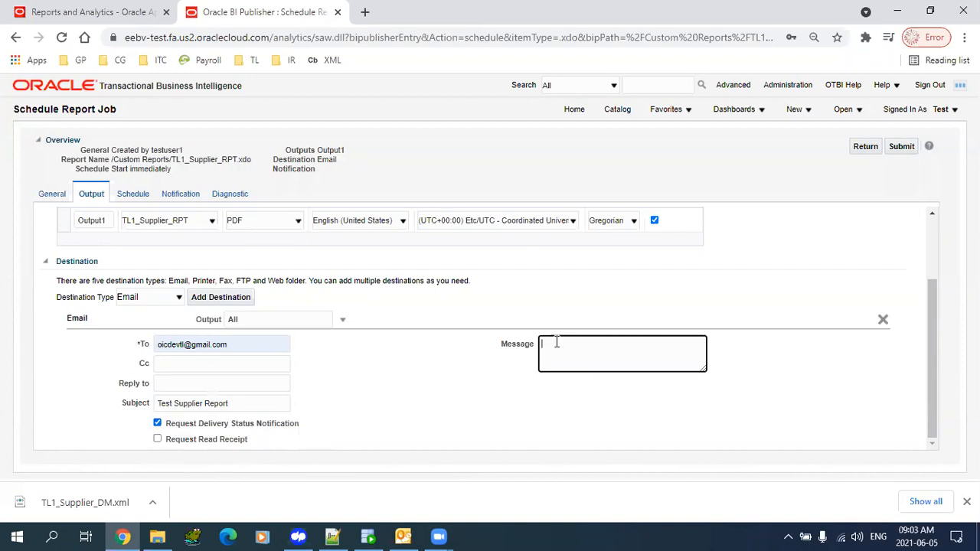
type("Please see supplie")
key("BackSpace")
key("BackSpace")
type("ueiier report")
left_click(132, 195)
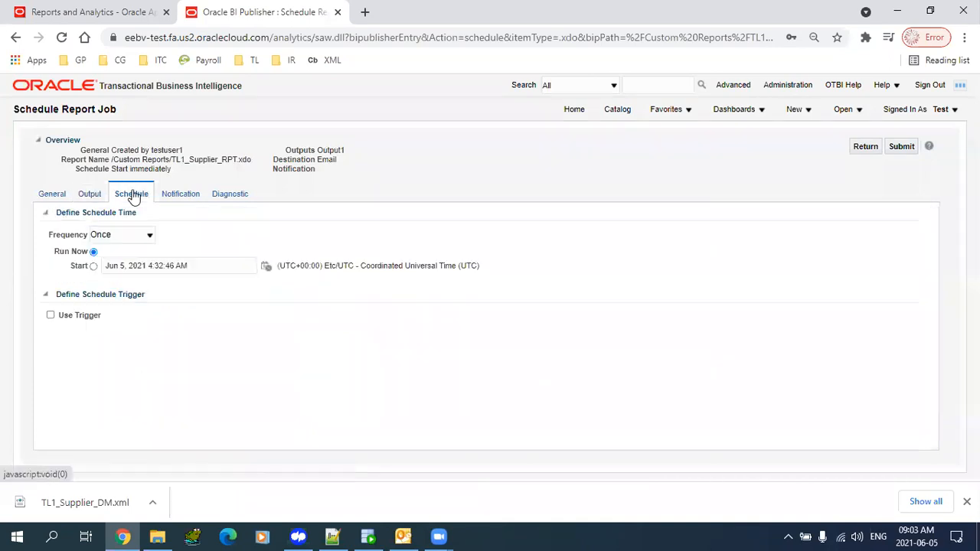
left_click(141, 240)
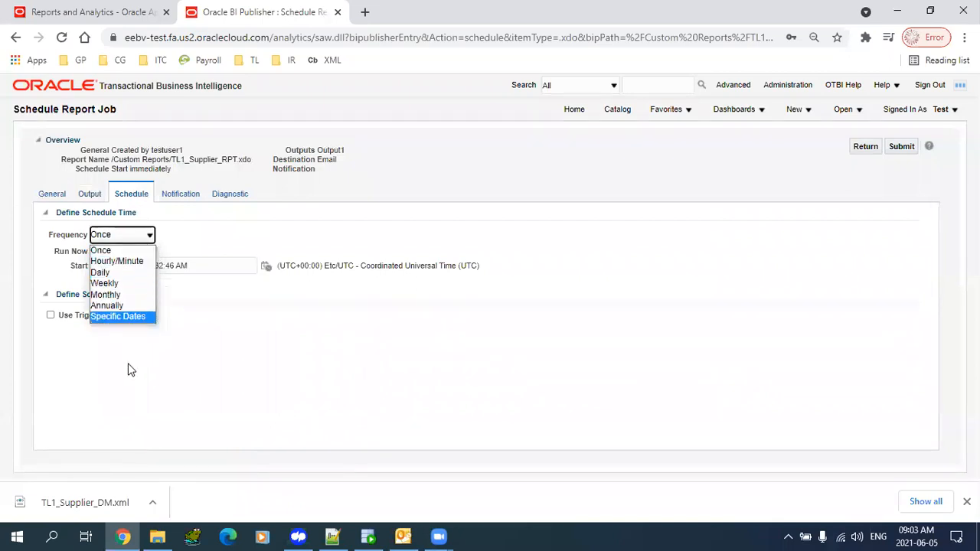
left_click(127, 251)
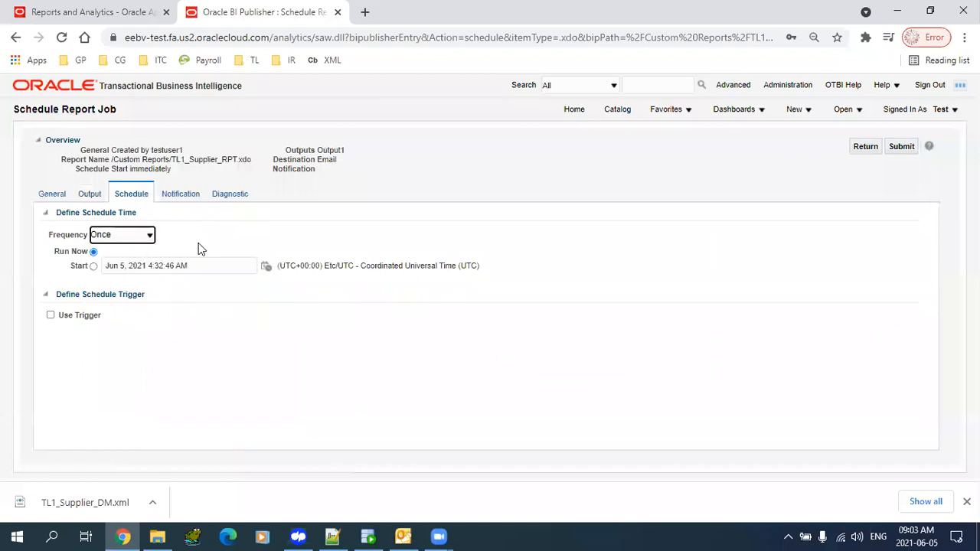
- Enable email notifications for completed, warnings, failed and skipped outcomes to a suggested address
left_click(181, 196)
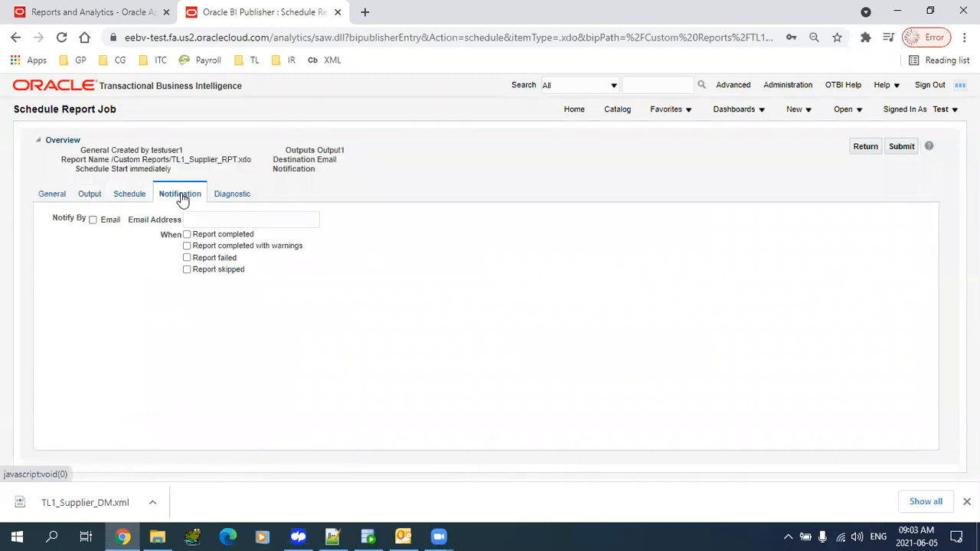
left_click(91, 220)
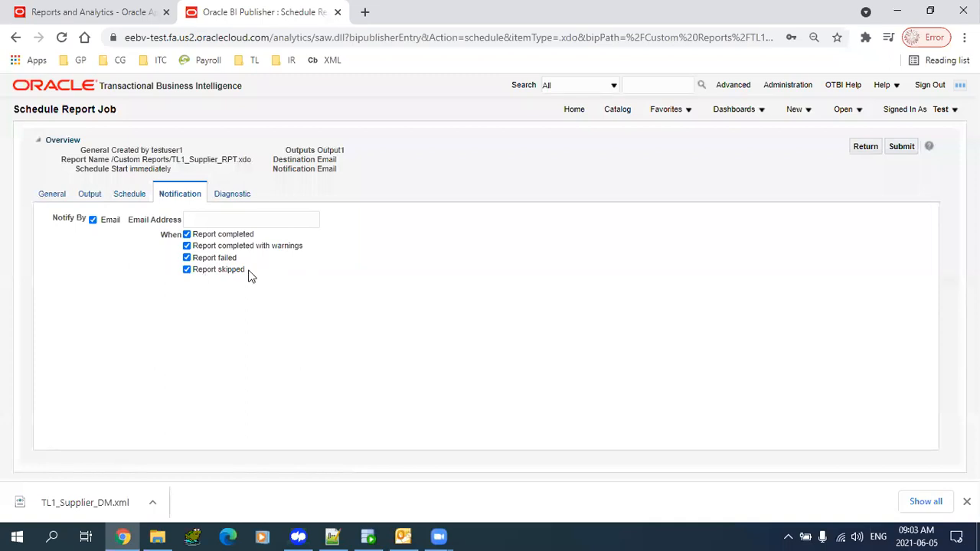
left_click(216, 221)
left_click(223, 249)
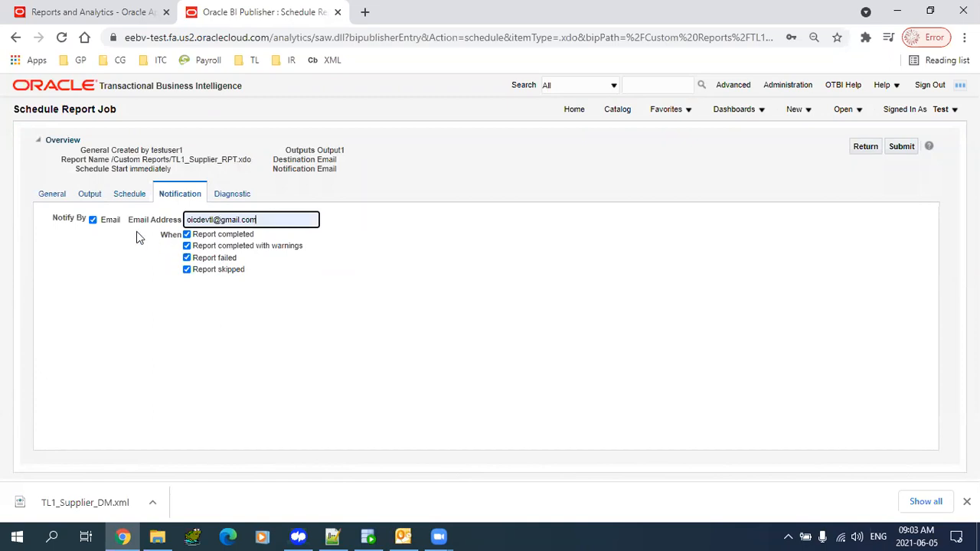
left_click(280, 220)
left_click(97, 247)
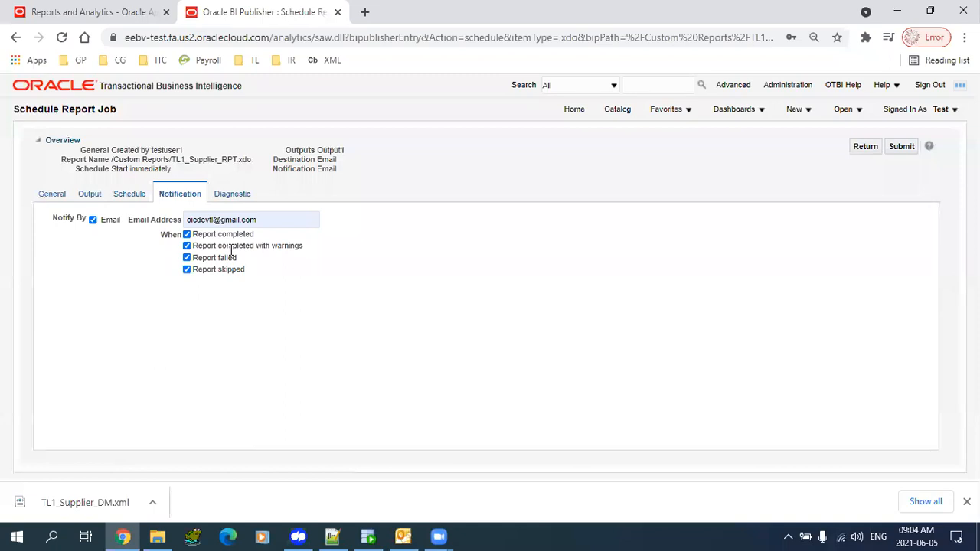
left_click(235, 198)
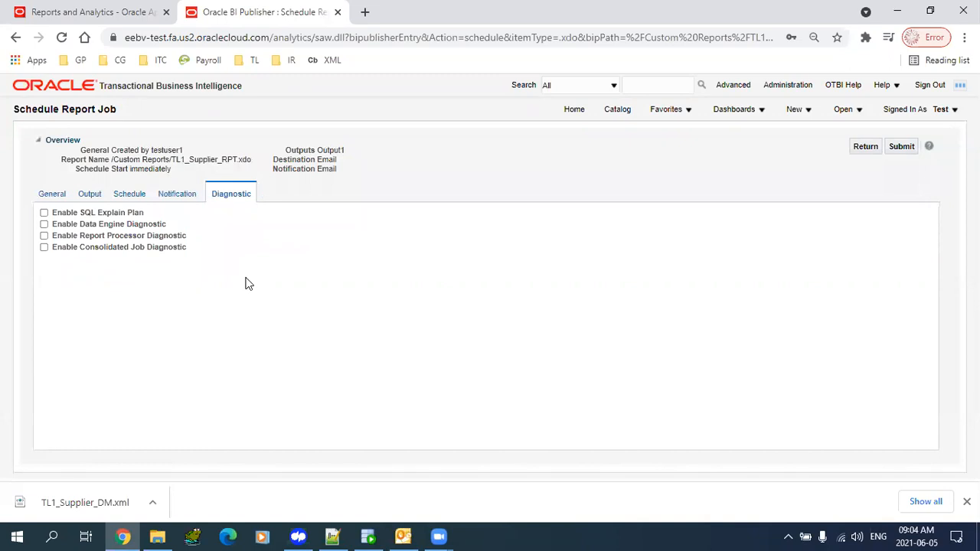
- Tick Enable SQL Explain Plan on the Diagnostic tab
left_click(44, 213)
- Submit the job as test1, acknowledge the success alert, and return to the catalog
left_click(897, 148)
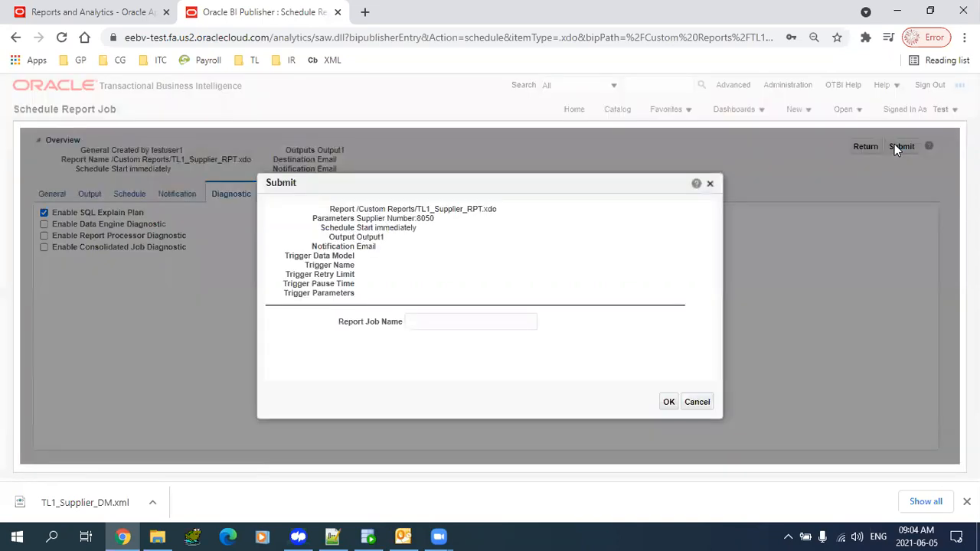
left_click(489, 320)
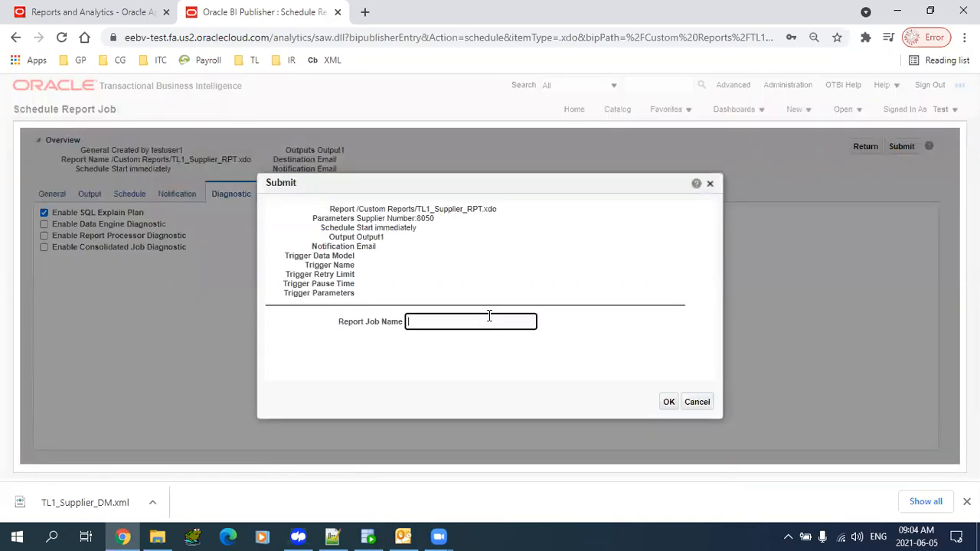
type("test1")
left_click(669, 402)
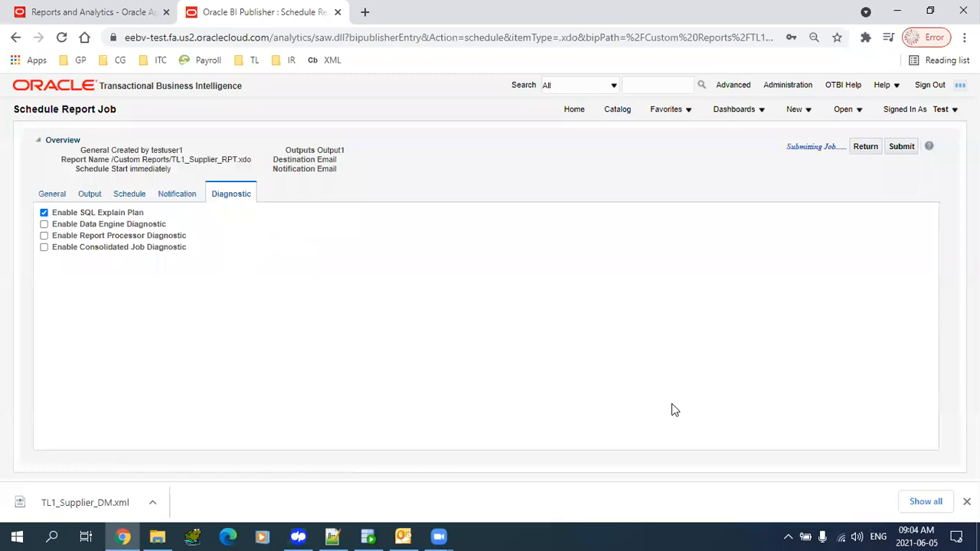
left_click(615, 120)
left_click(867, 147)
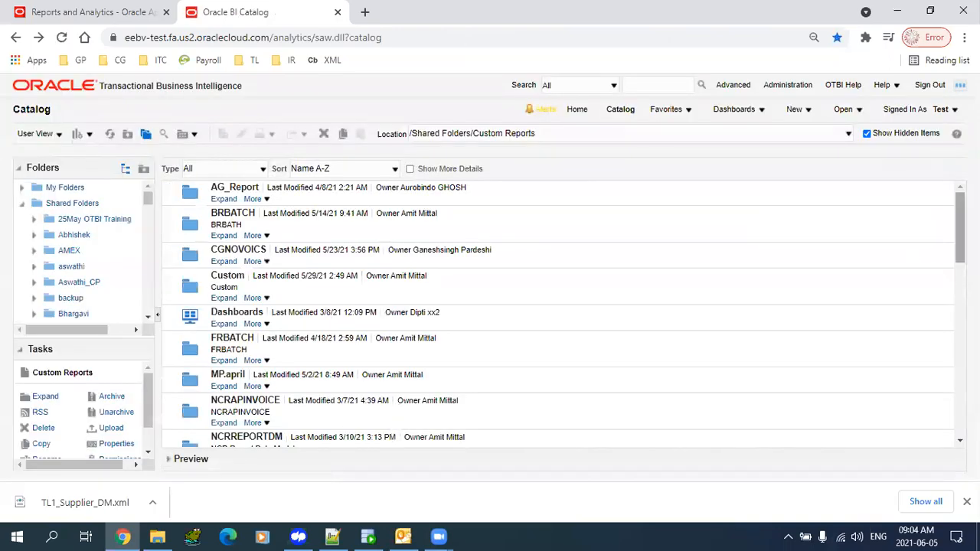
- Open TL1_Supplier_RPT's job History, then go back to the catalog after the page crashes
scroll(558, 314, "down", 15)
scroll(557, 314, "up", 8)
scroll(291, 306, "down", 9)
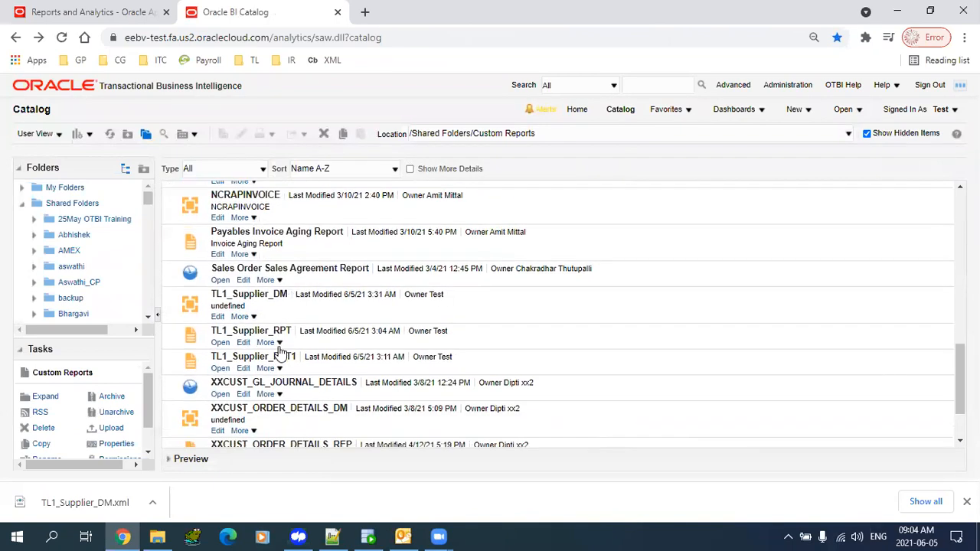
left_click(280, 347)
left_click(291, 176)
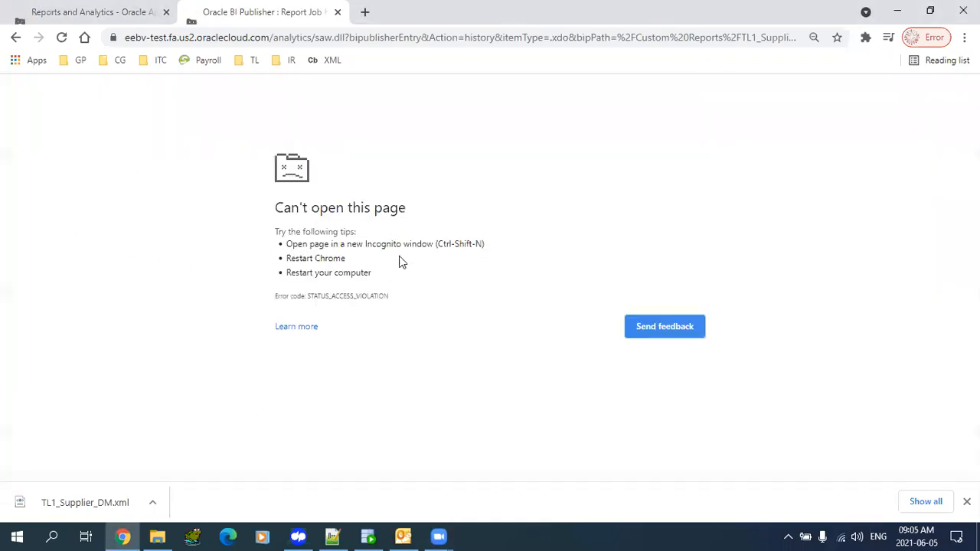
left_click(16, 38)
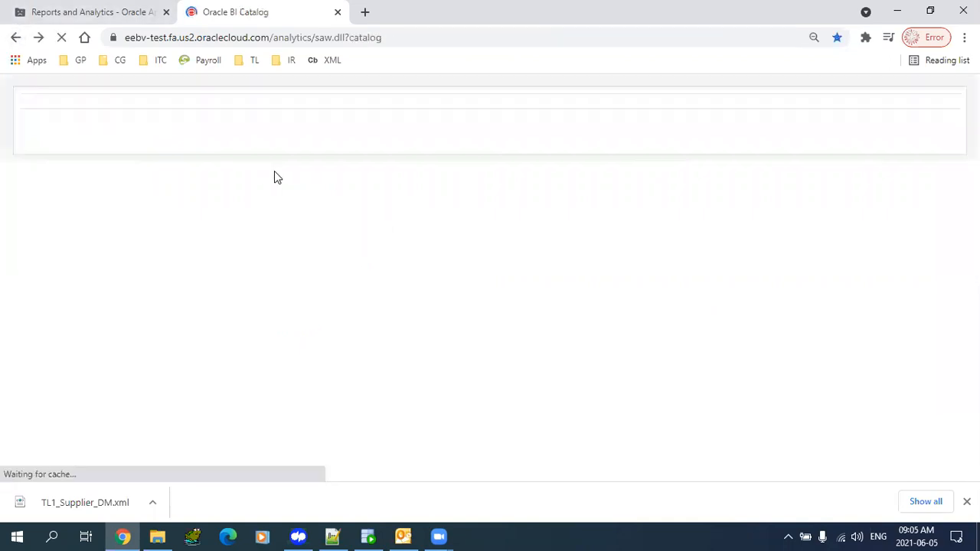
- Close the Reports and Analytics tab and open Gmail in a new tab
left_click(166, 12)
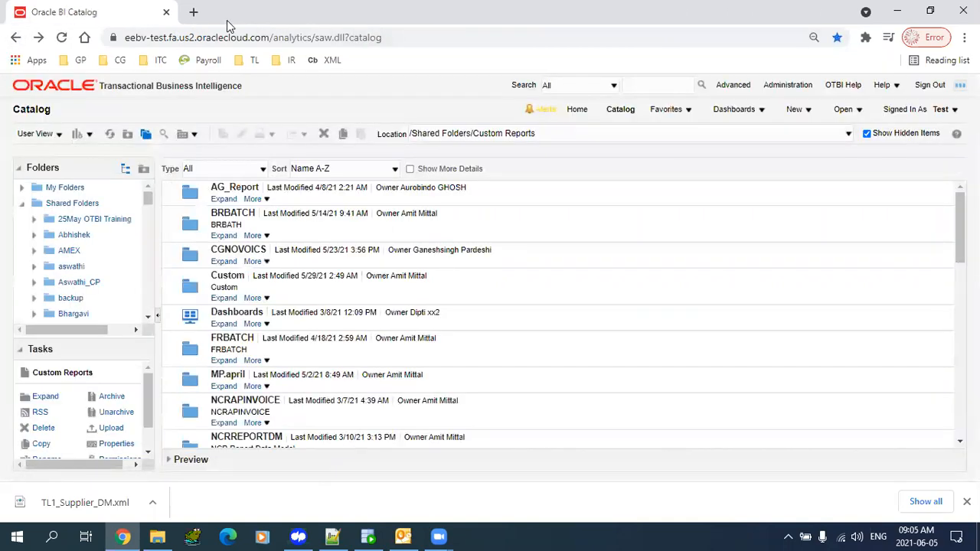
left_click(193, 11)
type("gmail.com")
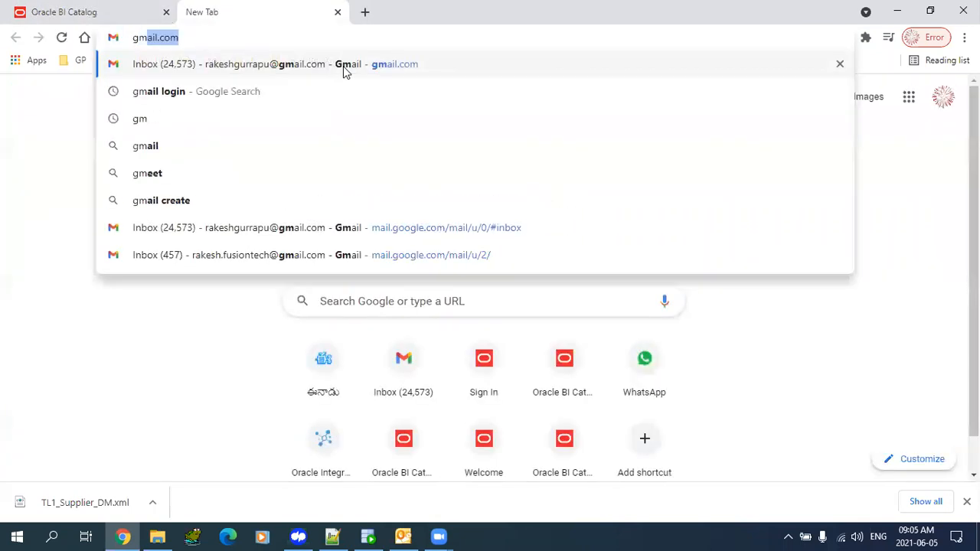
left_click(343, 68)
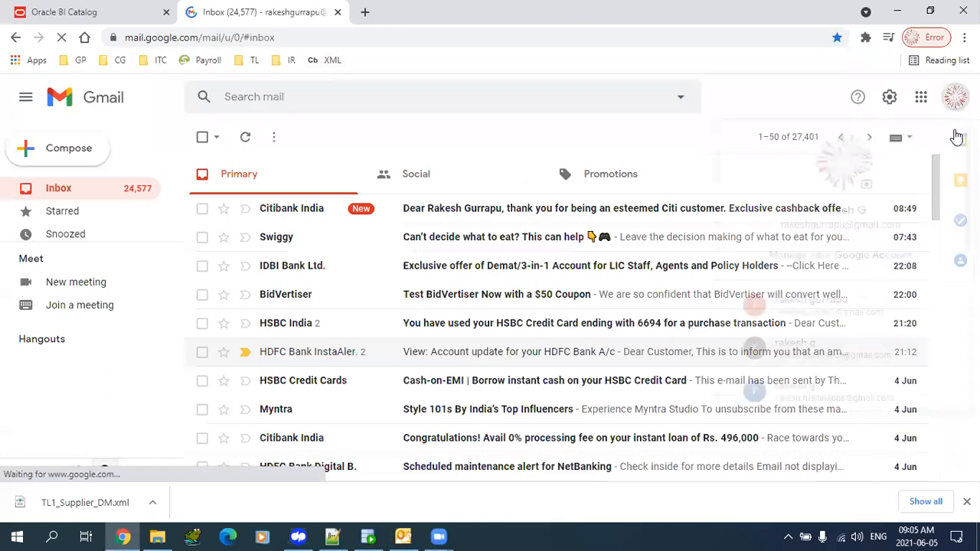
scroll(846, 268, "down", 3)
scroll(823, 169, "down", 3)
scroll(823, 169, "up", 1)
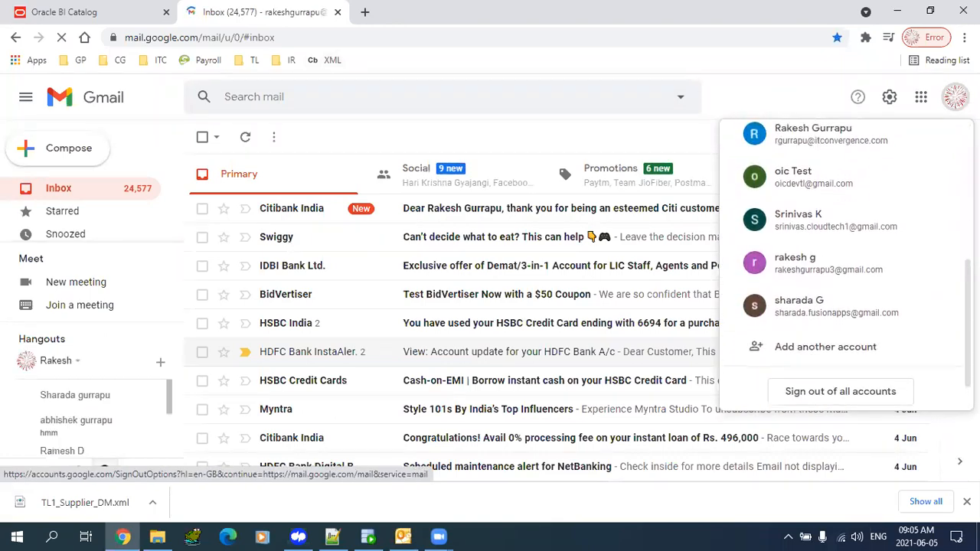
- Switch to the test mailbox and open the job test1 successfully processed notification
left_click(823, 172)
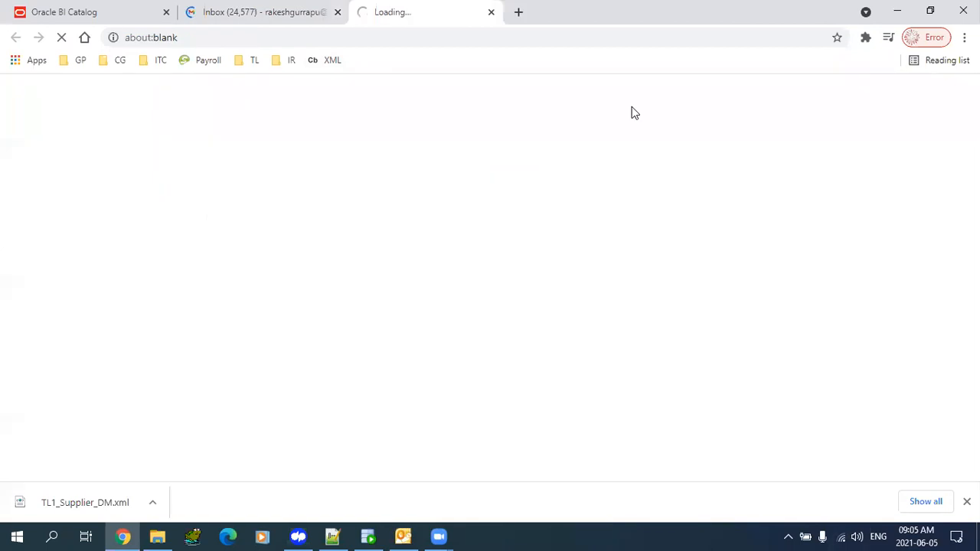
left_click(338, 13)
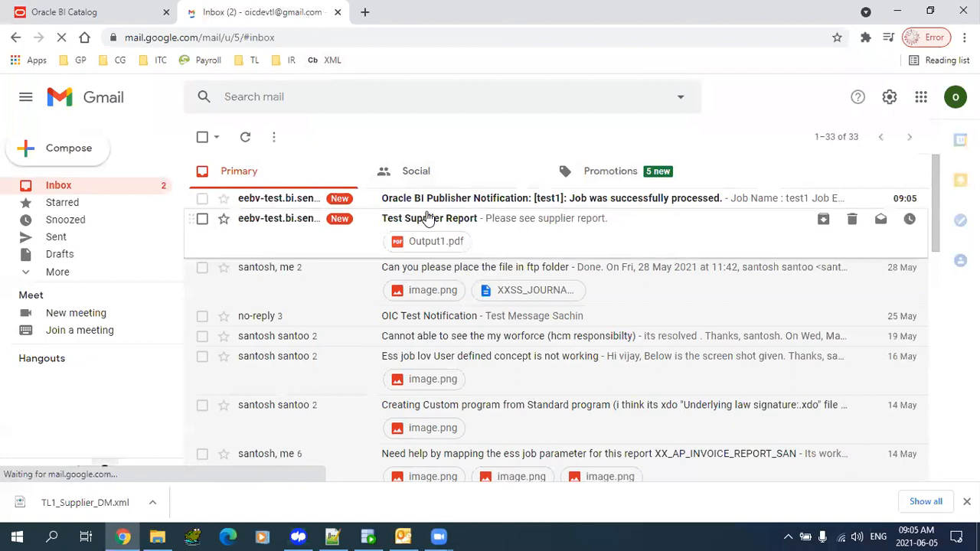
left_click(427, 208)
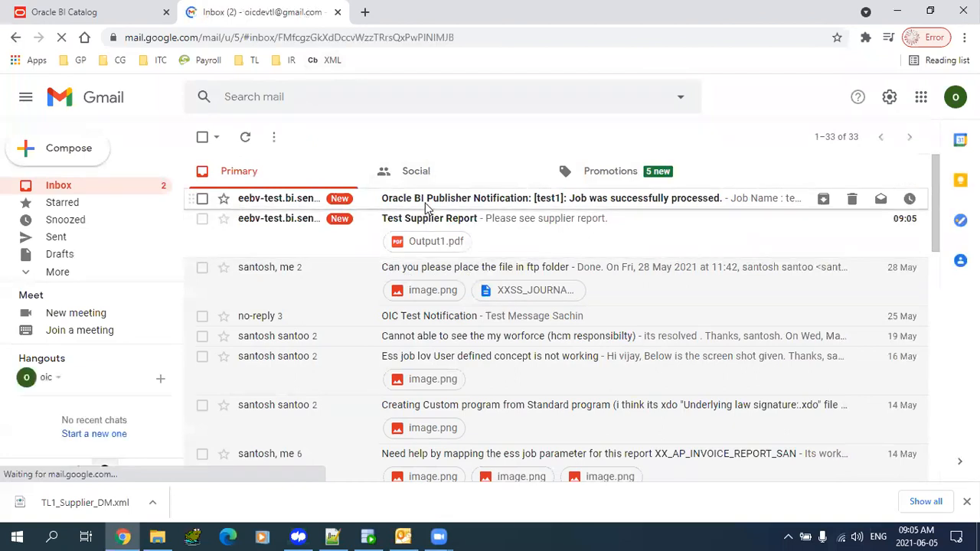
left_click_drag(545, 179, 716, 173)
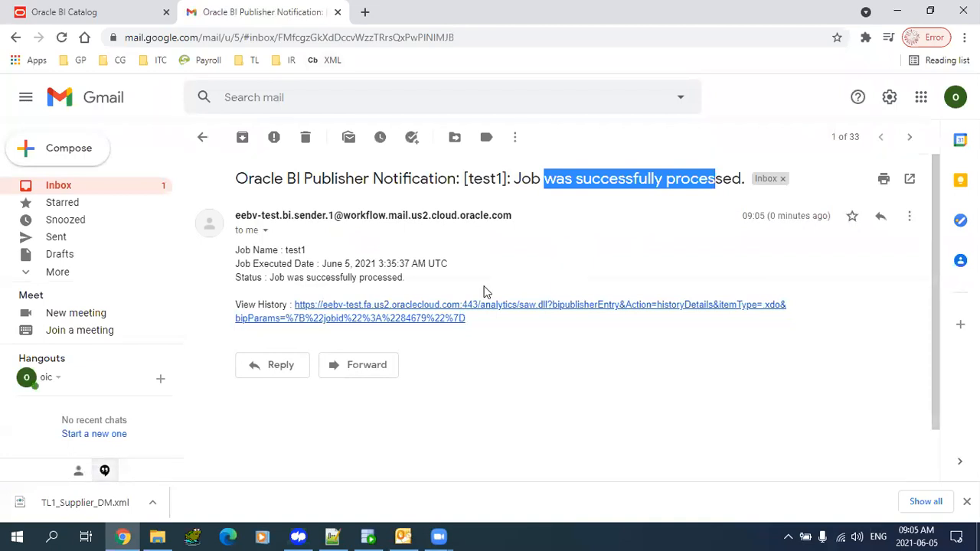
- Open test1's Report Job History and check its Success status and elapsed time
left_click(359, 318)
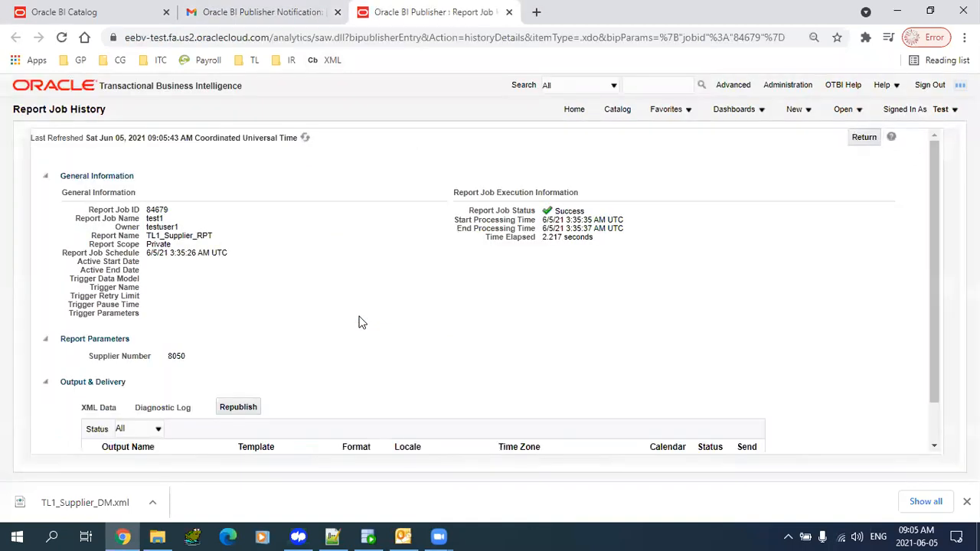
mouse_move(933, 183)
left_mouse_down()
mouse_move(946, 357)
mouse_move(950, 181)
left_mouse_up()
scroll(934, 228, "down", 2)
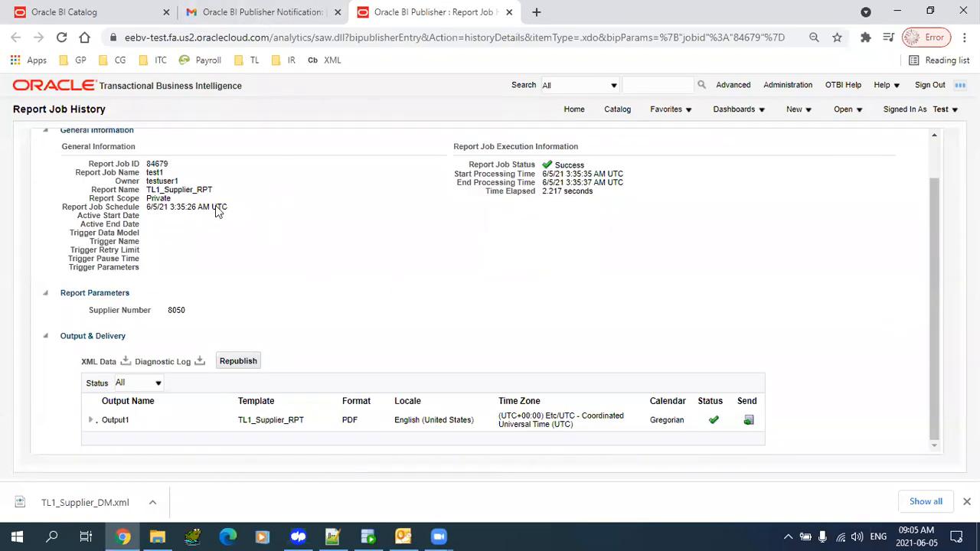
left_click_drag(549, 166, 691, 192)
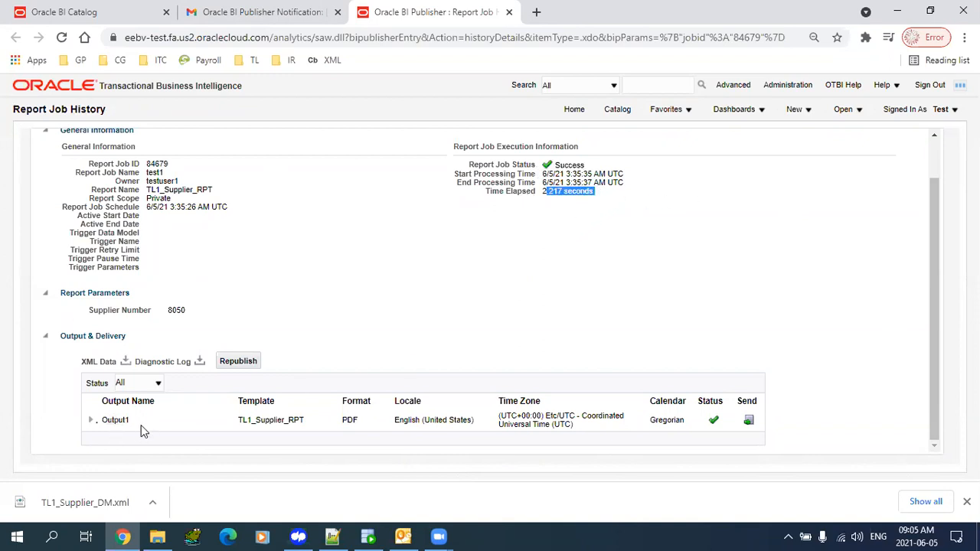
- Review Output1's email delivery recipient, subject and status, then open the Output1 PDF
left_click(91, 421)
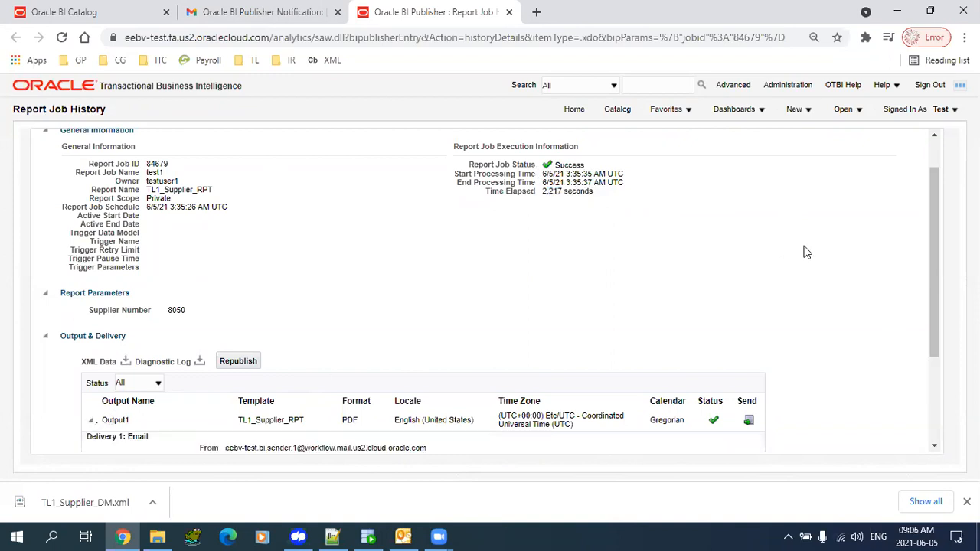
left_click_drag(936, 276, 945, 360)
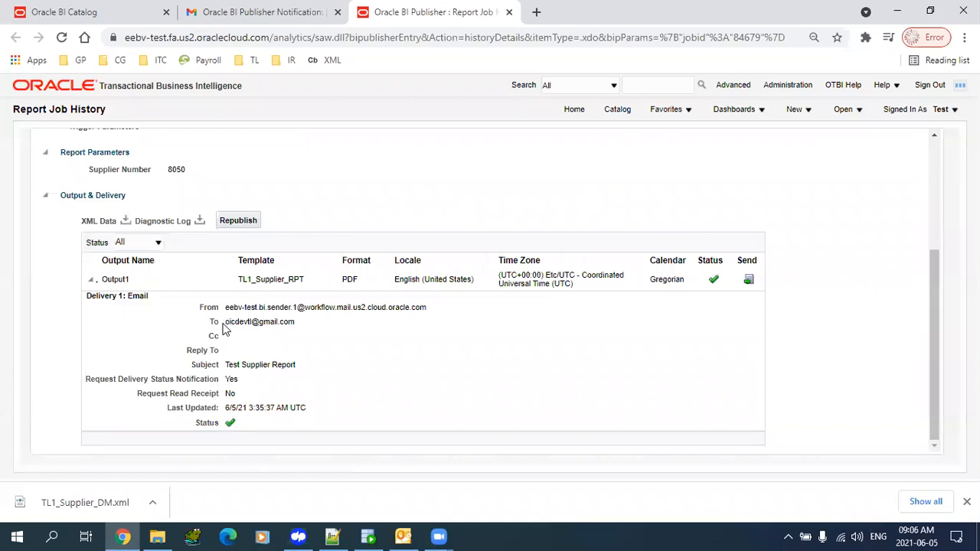
left_click_drag(227, 325, 306, 329)
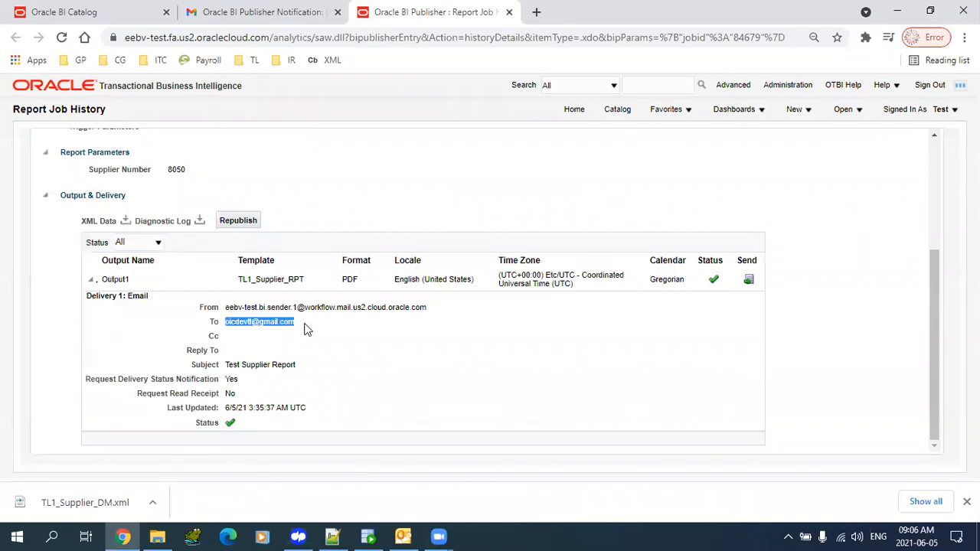
left_click_drag(238, 365, 284, 368)
left_click_drag(224, 425, 291, 381)
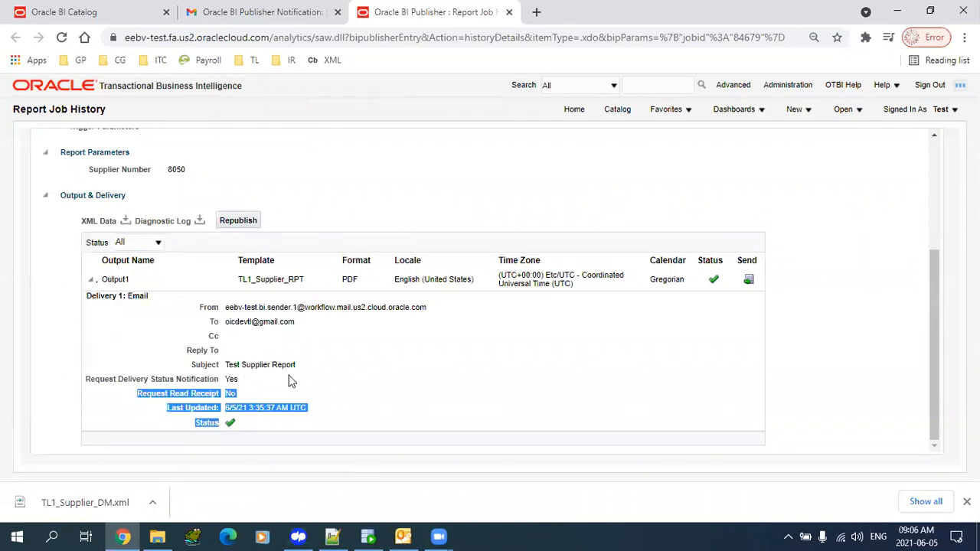
left_click(107, 280)
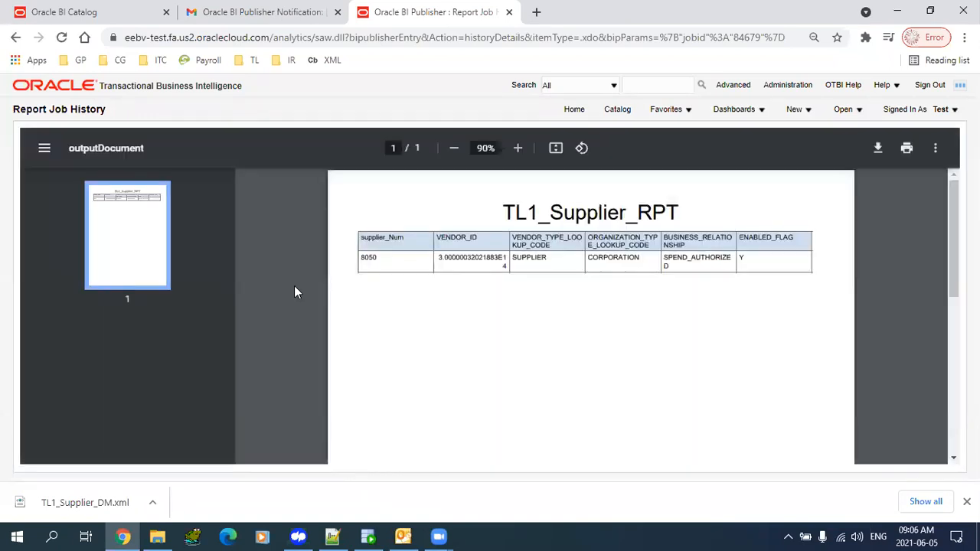
- View the Test Supplier Report email's Output1.pdf showing supplier 8050, then return to the Gmail inbox
left_click(293, 14)
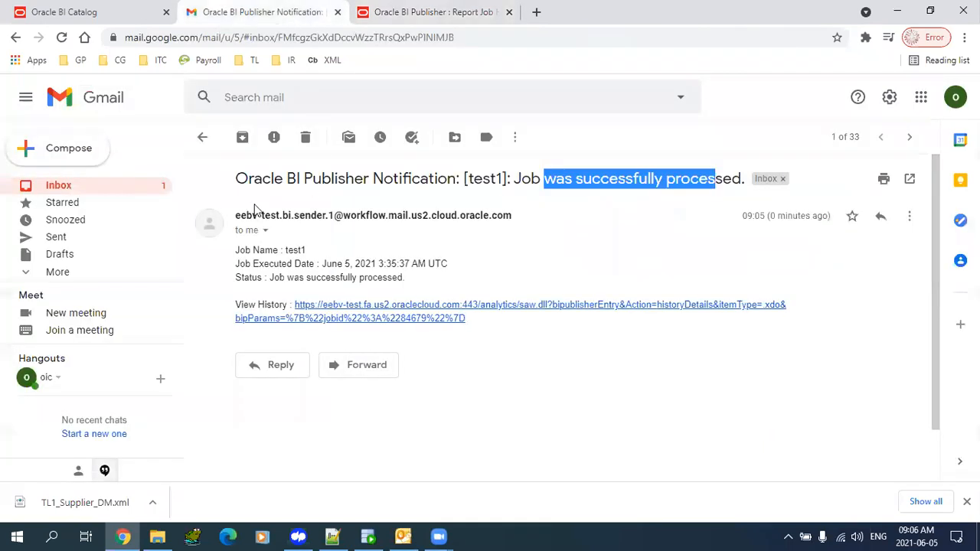
left_click(109, 191)
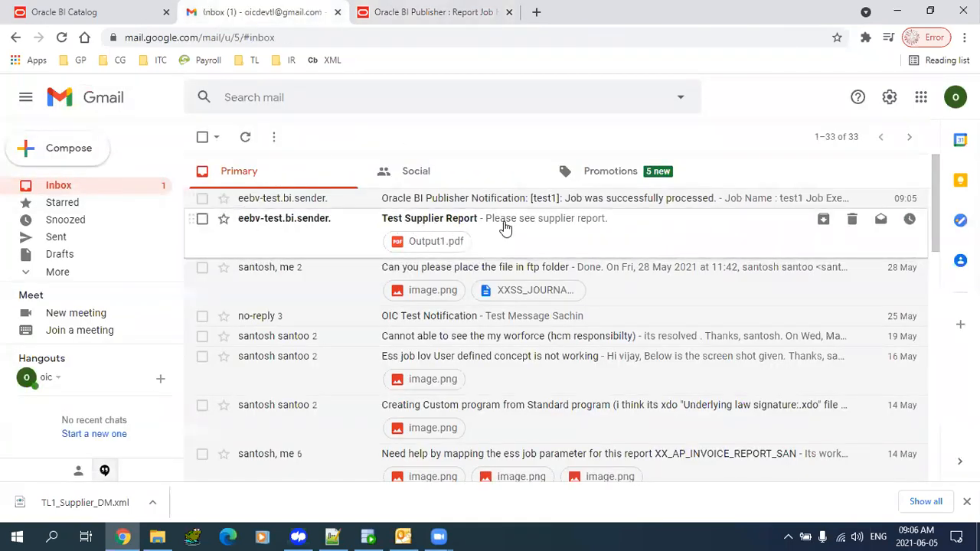
left_click(504, 221)
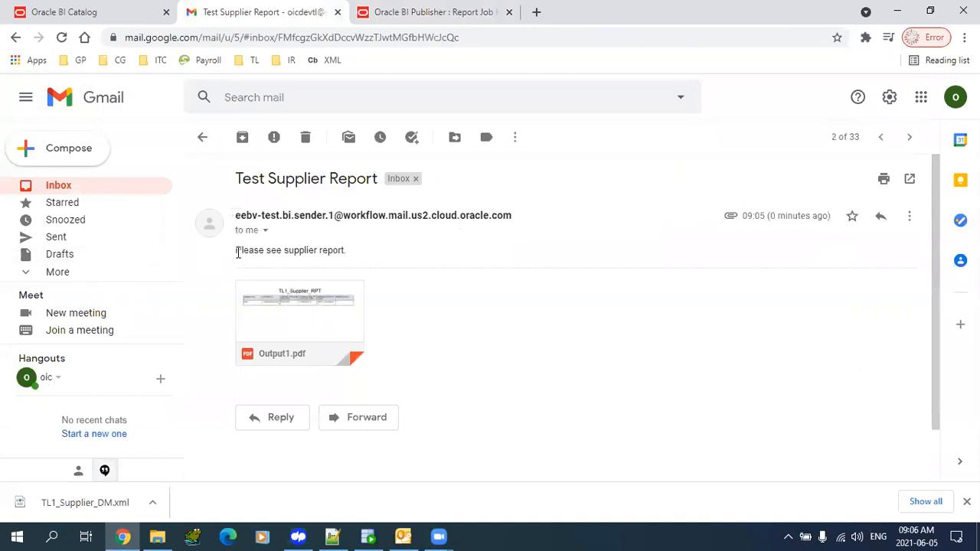
left_click_drag(234, 249, 384, 249)
left_click_drag(245, 180, 409, 183)
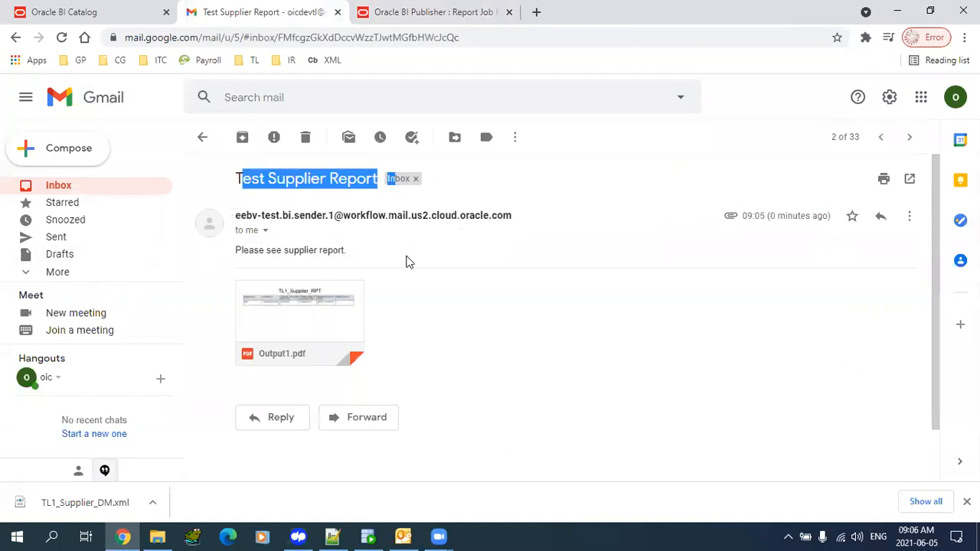
left_click(326, 312)
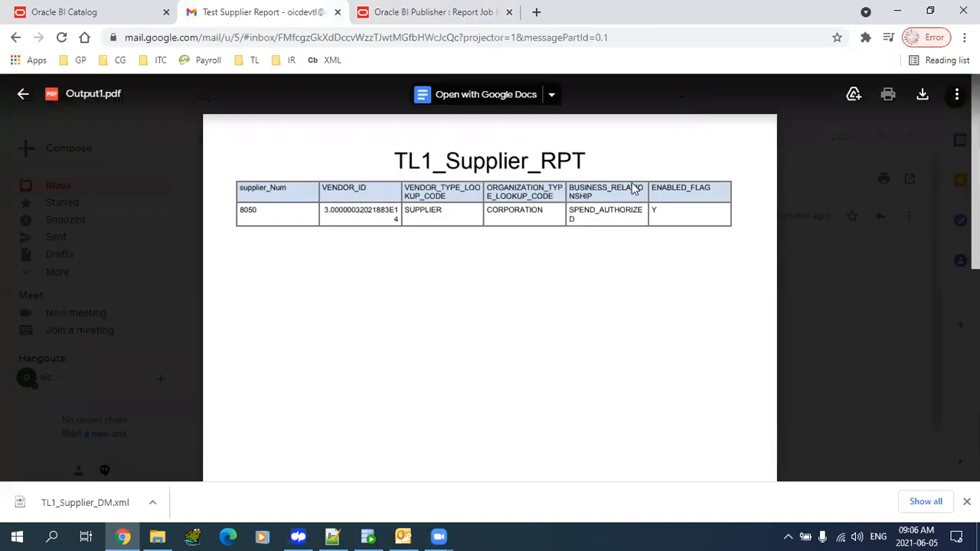
left_click(23, 93)
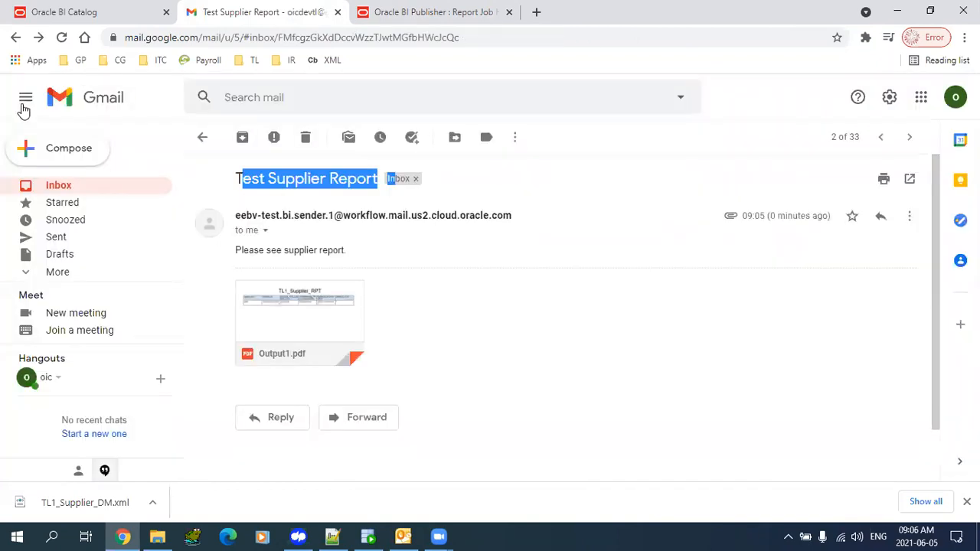
left_click(68, 190)
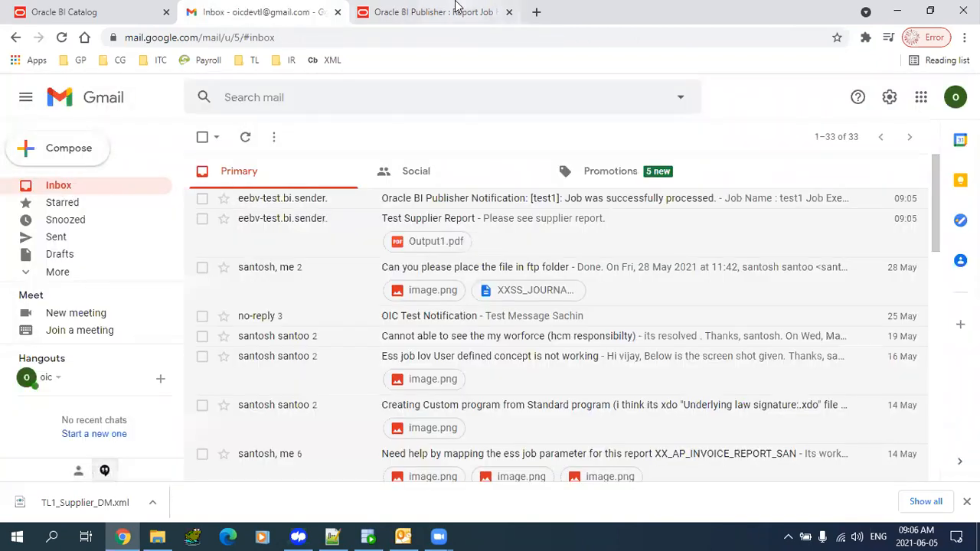
- Back in the BI catalog, open the permissions of TL1_Supplier_RPT
left_click(87, 11)
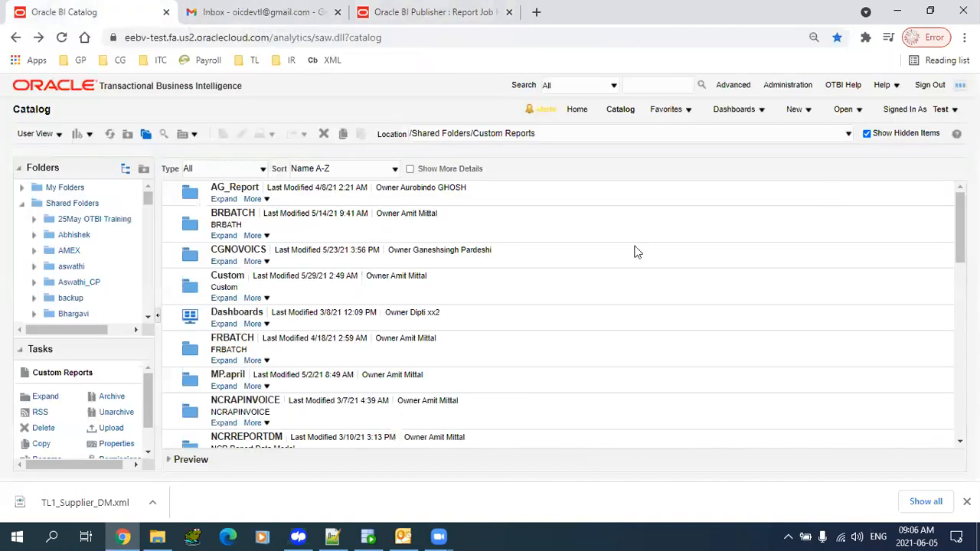
scroll(558, 314, "down", 5)
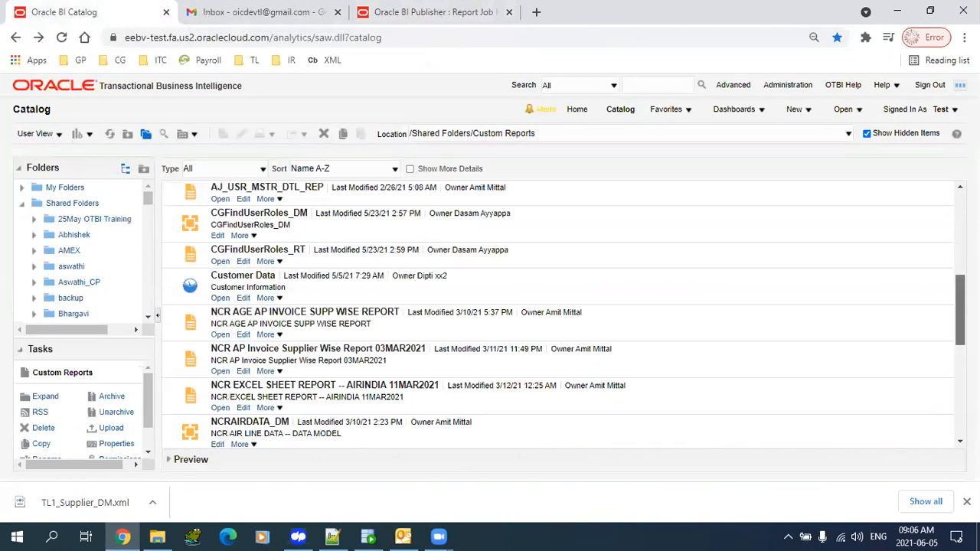
scroll(498, 375, "down", 5)
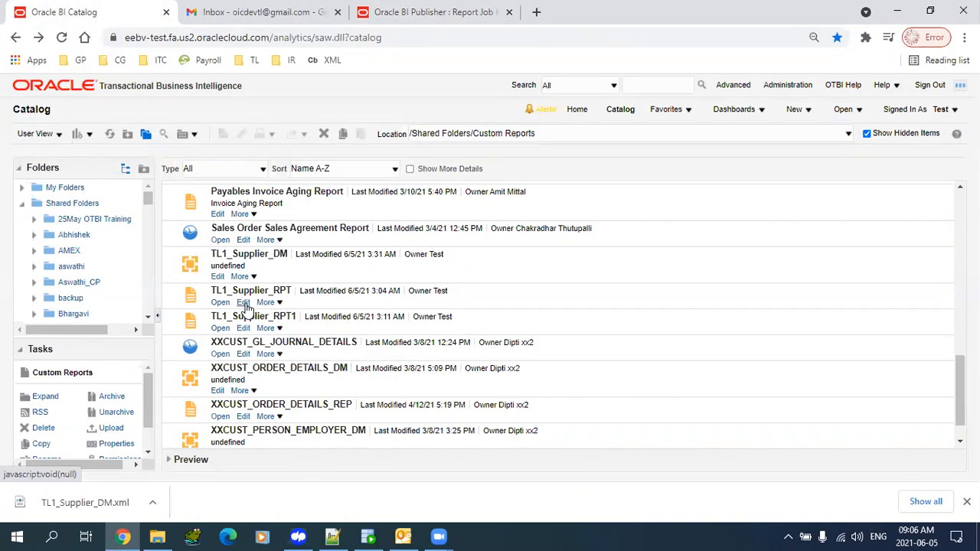
left_click(282, 304)
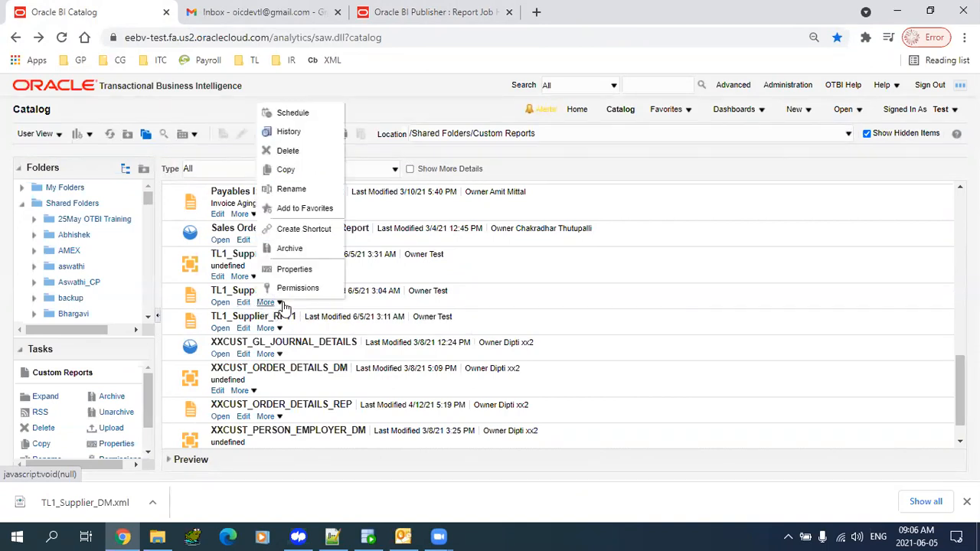
left_click(295, 289)
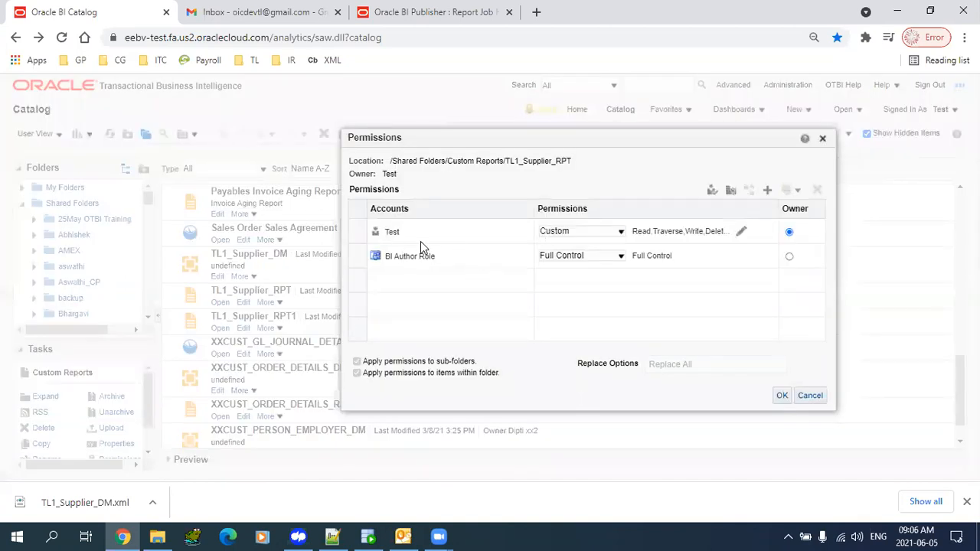
- Remove Write and Delete from the Test account's Custom permissions and save
left_click(621, 232)
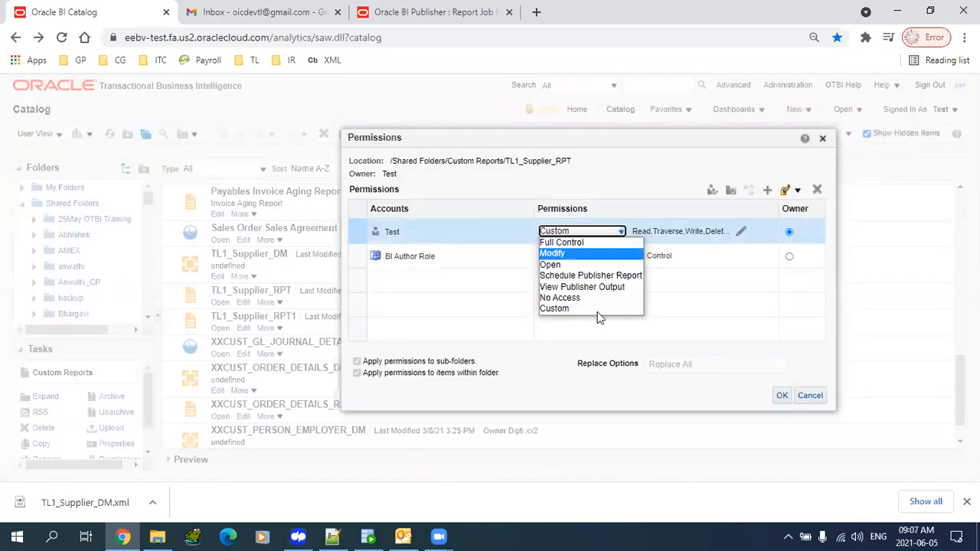
left_click(568, 310)
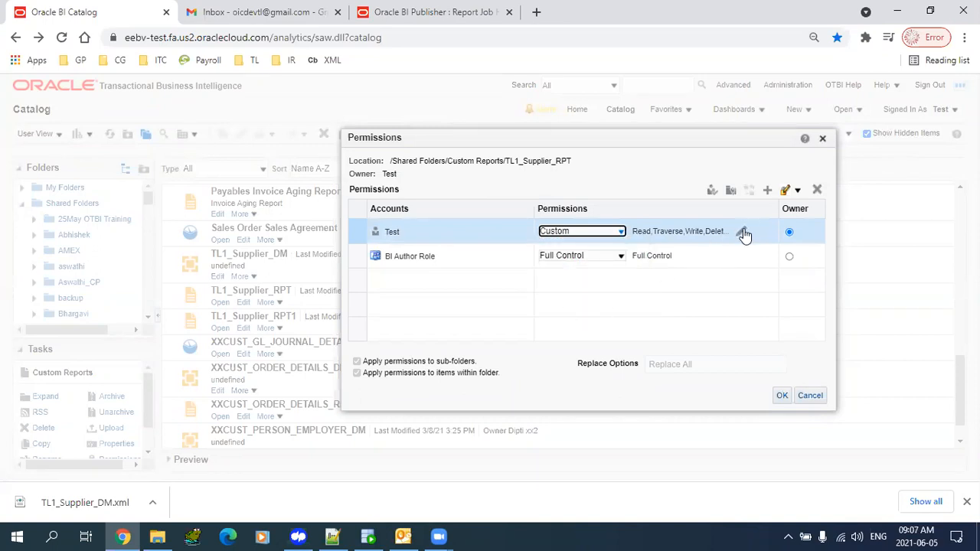
left_click(742, 232)
left_click(444, 257)
left_click(445, 249)
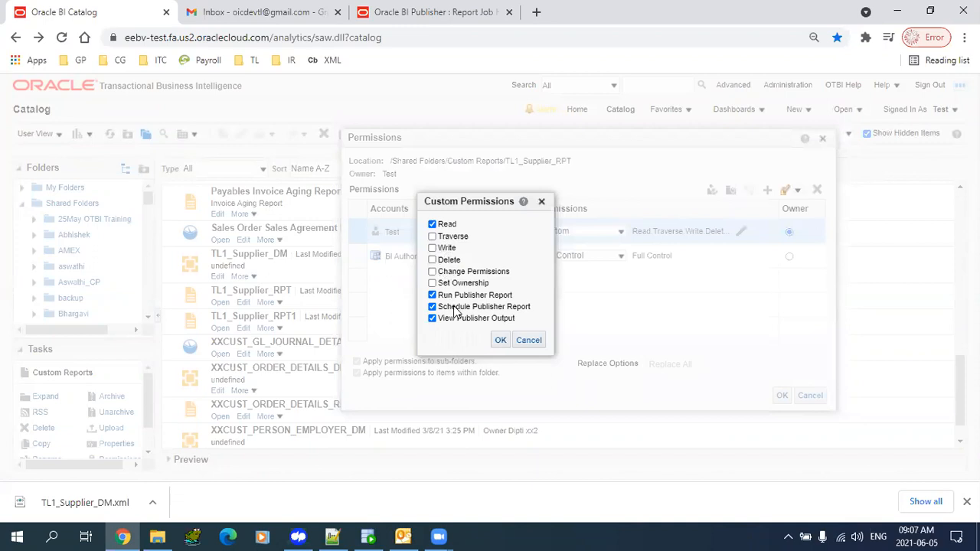
left_click(500, 339)
left_click(781, 395)
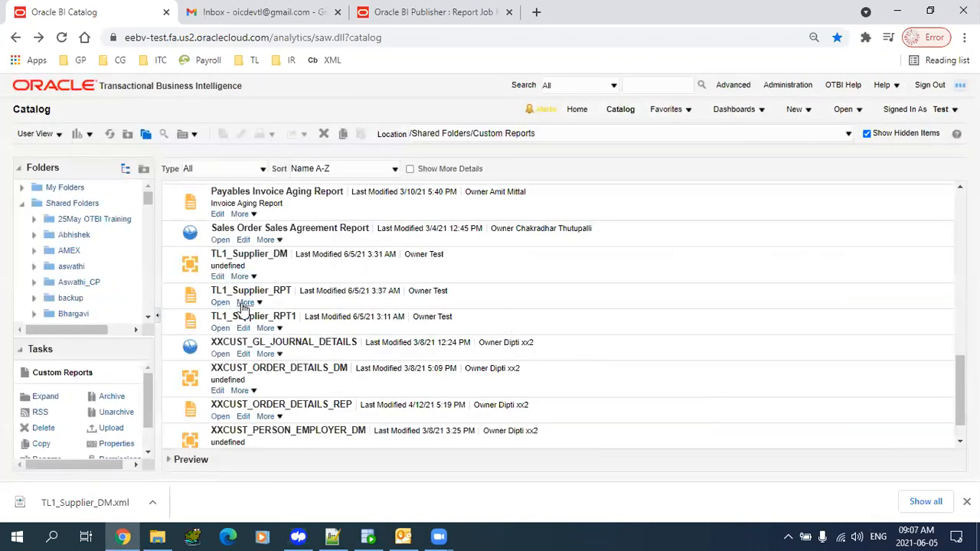
left_click(354, 304)
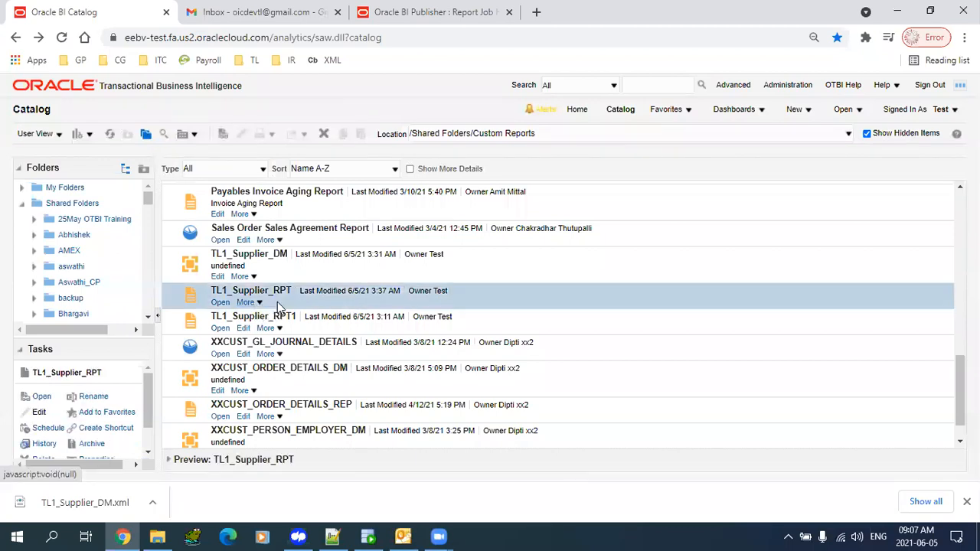
- Switch the catalog to Admin View and open TL1_Supplier_RPT's permissions
left_click(55, 134)
left_click(90, 166)
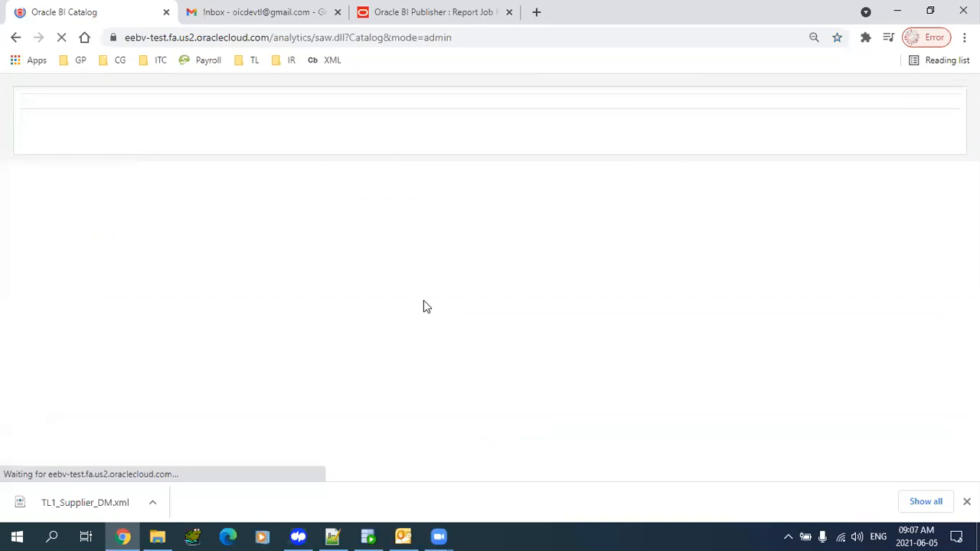
scroll(633, 282, "down", 10)
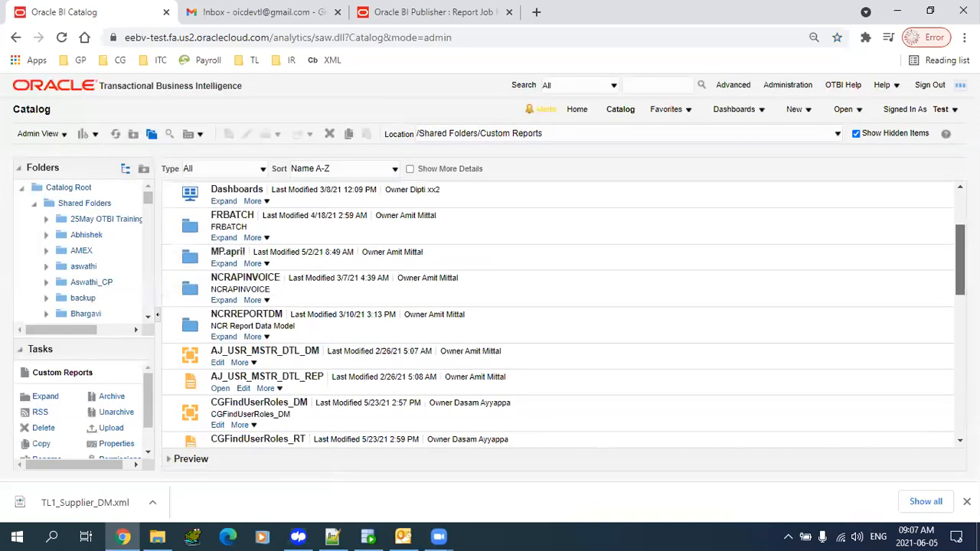
scroll(329, 280, "down", 2)
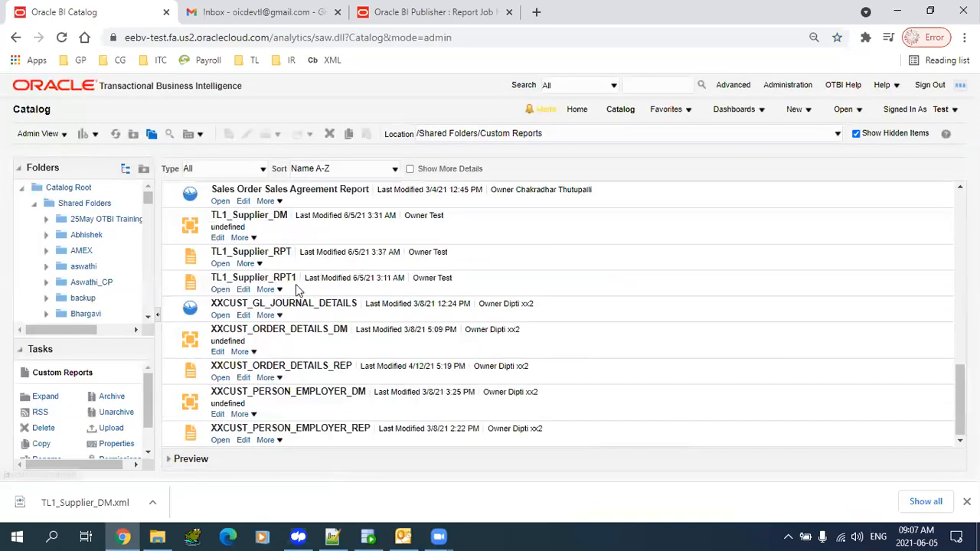
left_click(254, 265)
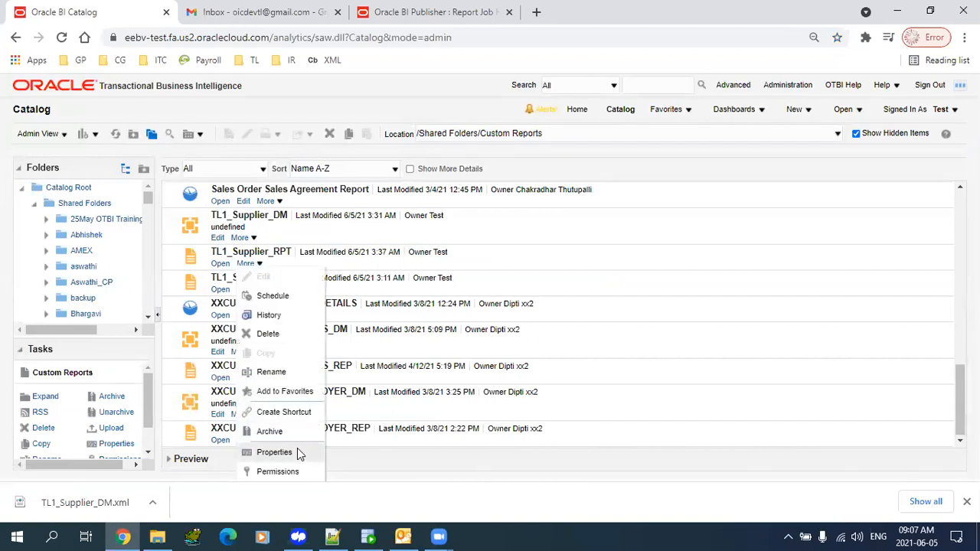
left_click(277, 473)
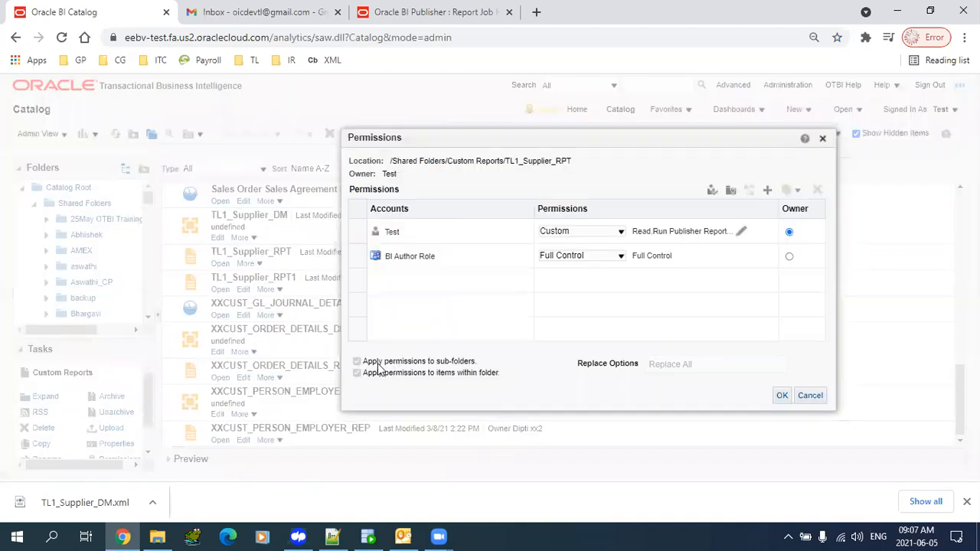
- Grant Test Traverse, Write, Delete, Change Permissions and Set Ownership, then save the permissions
left_click(736, 238)
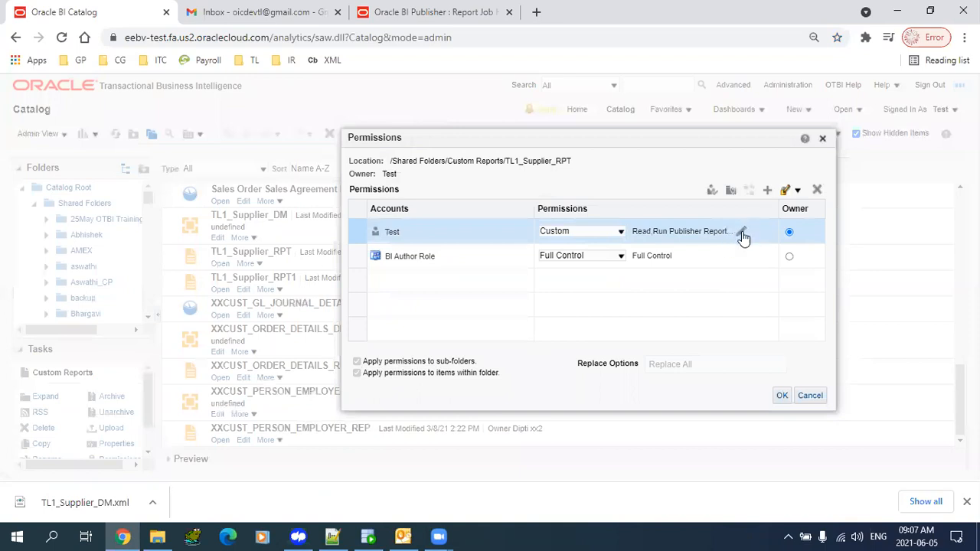
left_click(741, 233)
left_click(432, 236)
left_click(432, 248)
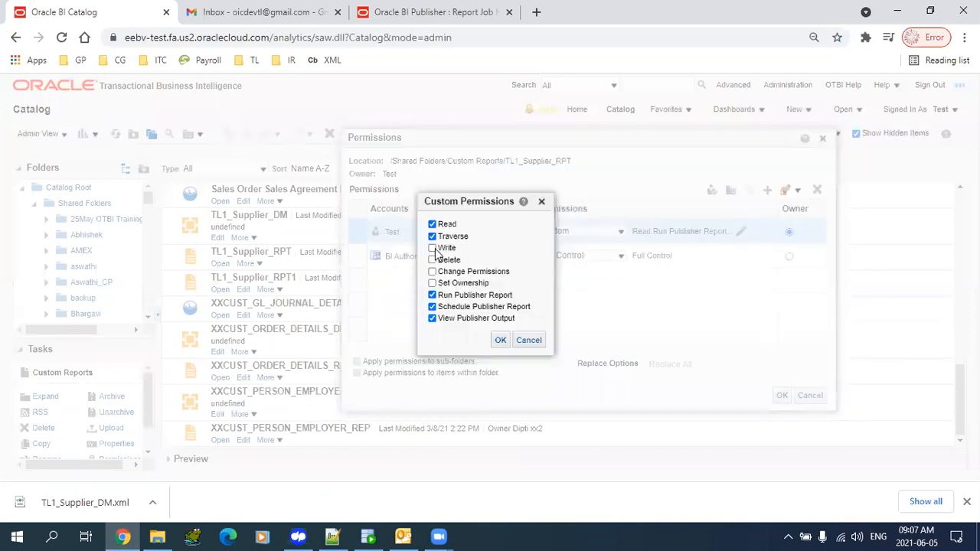
left_click(432, 259)
left_click(431, 271)
left_click(432, 283)
left_click(501, 340)
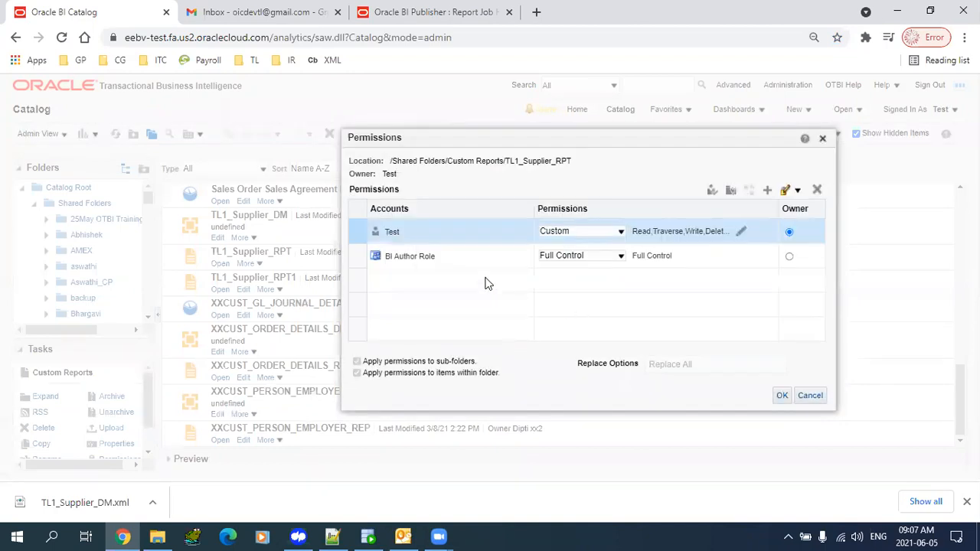
left_click(782, 395)
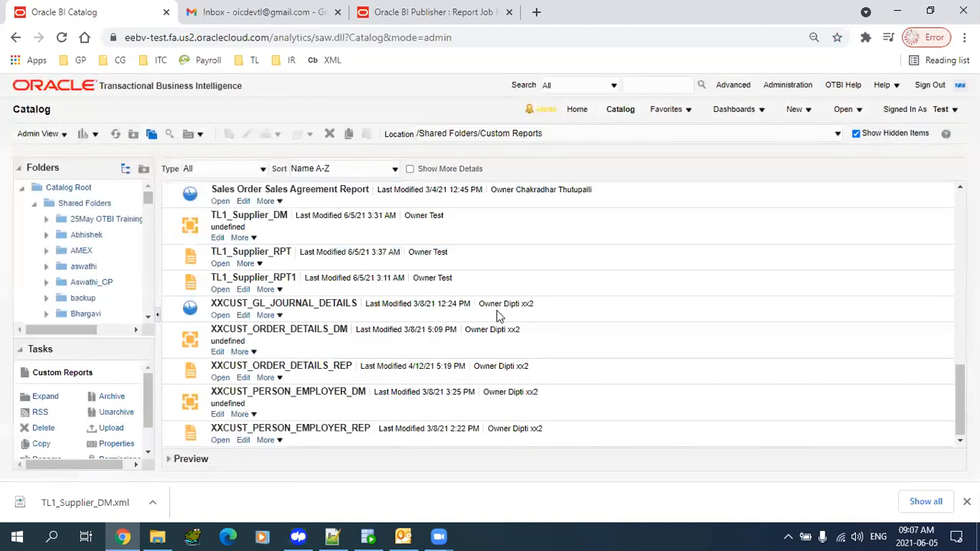
- Open TL1_Supplier_RPT's permissions and start adding a member, listing application roles
left_click(268, 264)
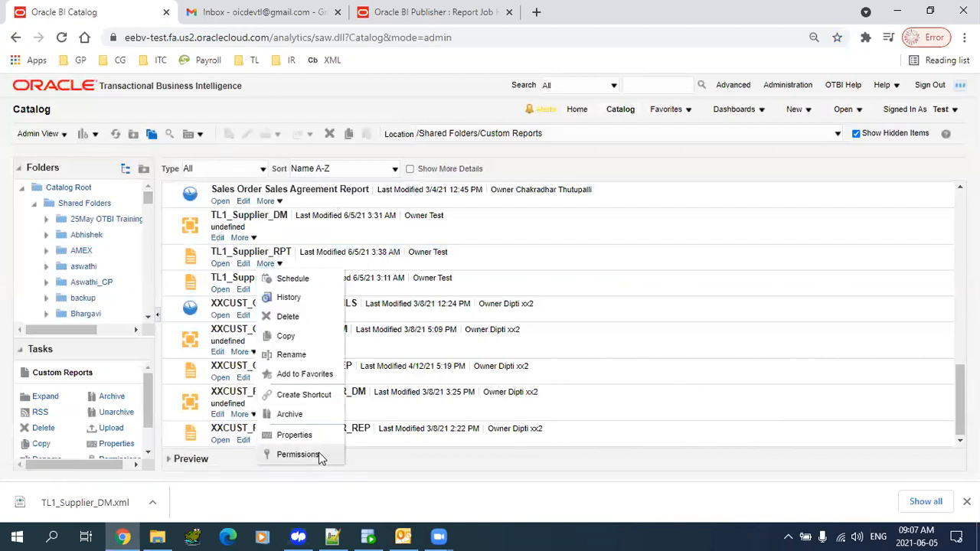
left_click(298, 454)
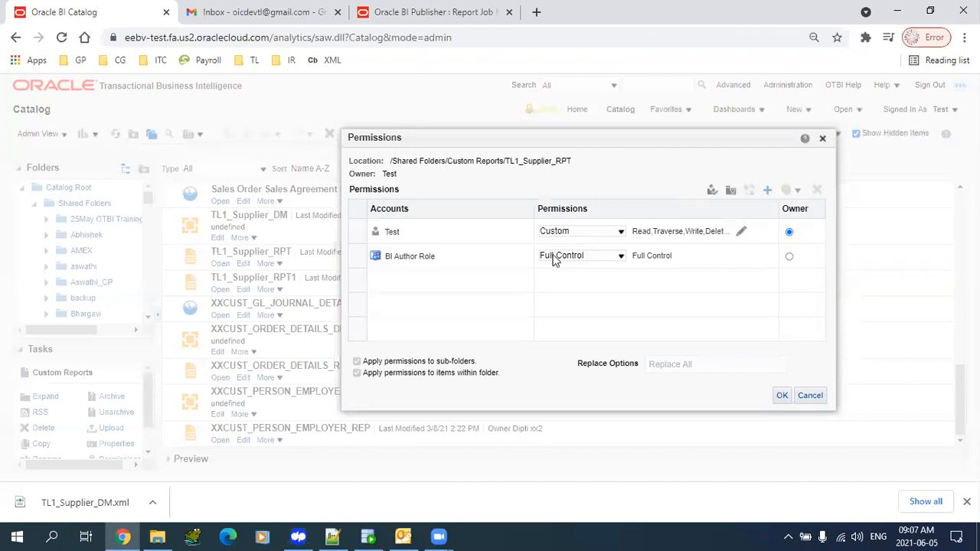
left_click(767, 191)
left_click(398, 245)
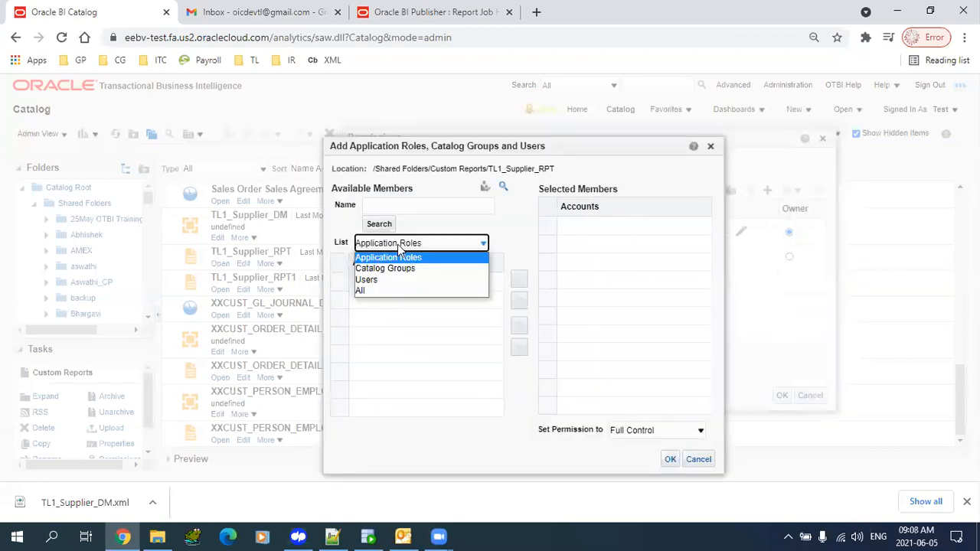
left_click(398, 286)
left_click(463, 242)
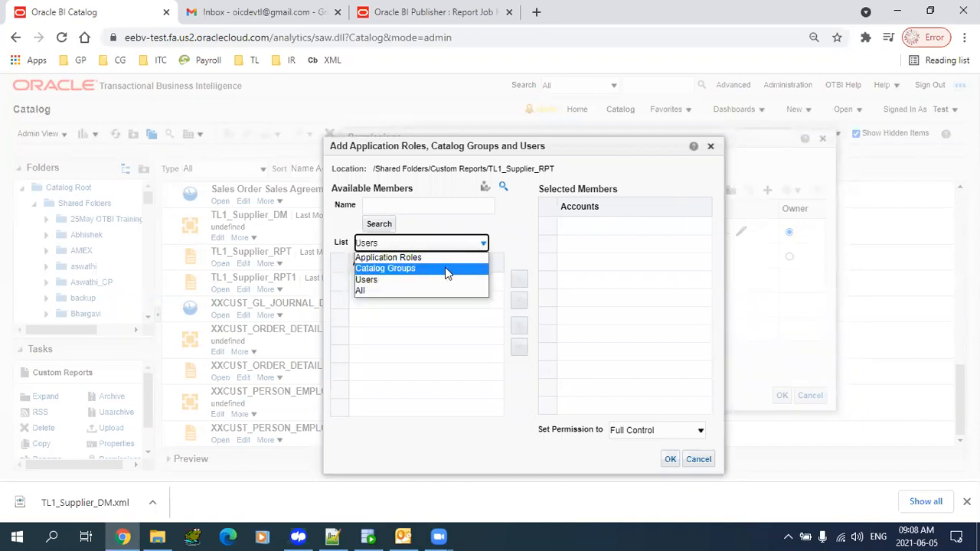
left_click(447, 258)
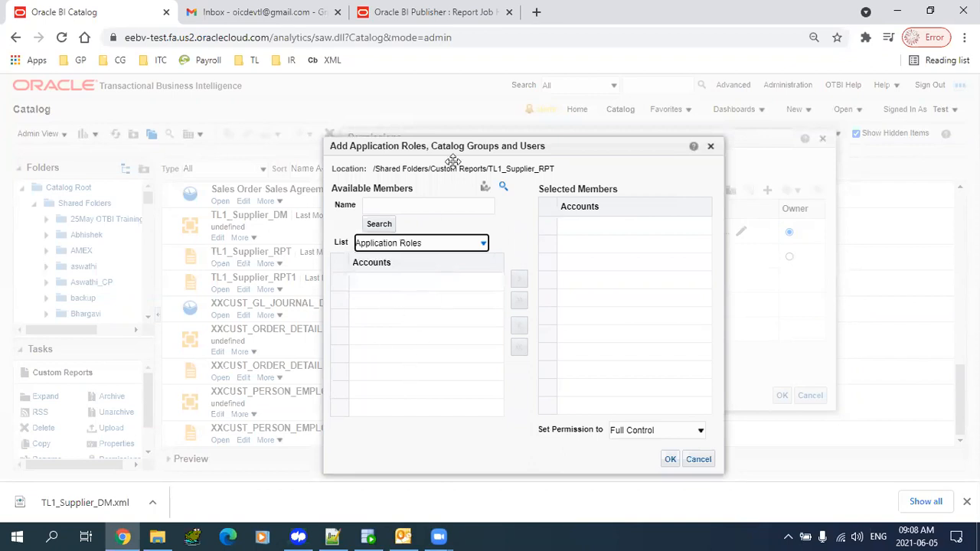
left_click_drag(446, 141, 411, 107)
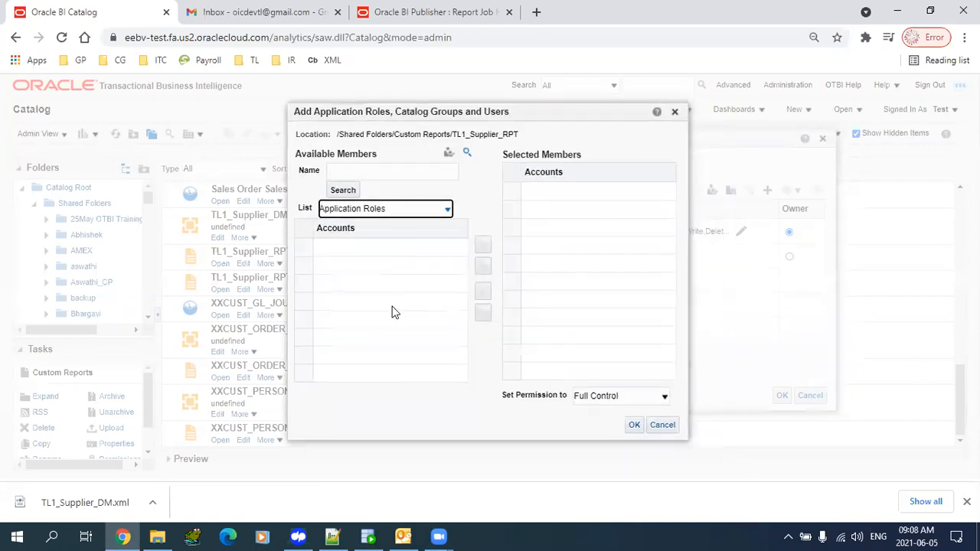
- Search the application roles and select the Accounts Payable Manager role
left_click(361, 167)
type("Account Rece")
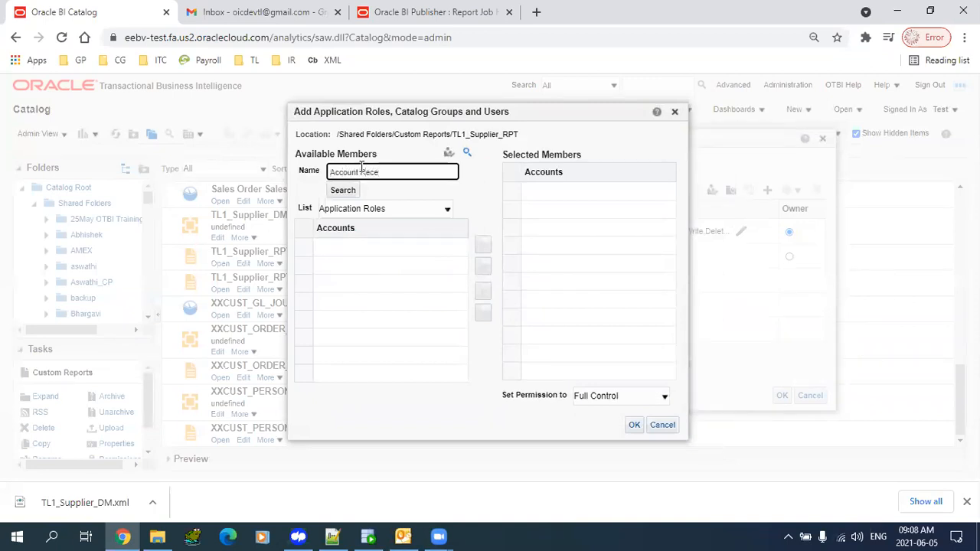
type("i")
key("Return")
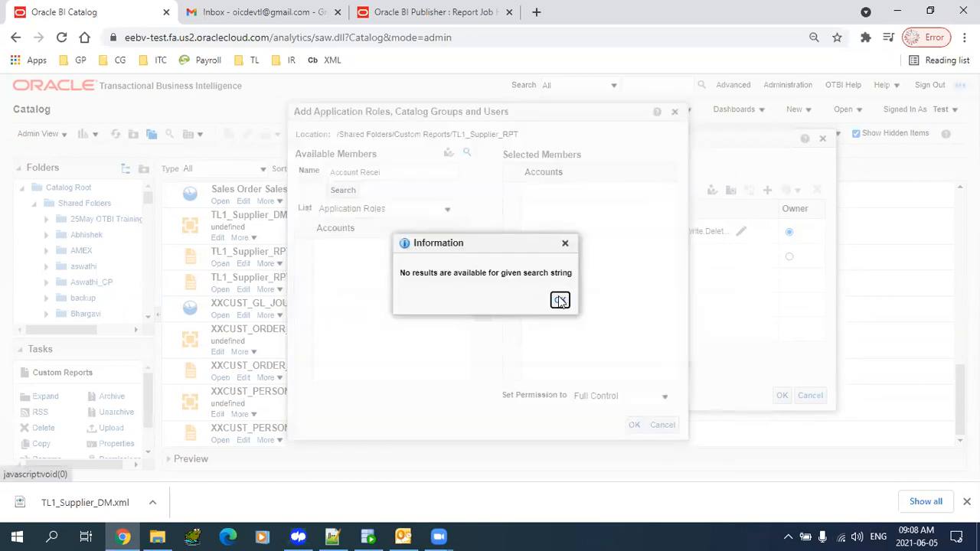
left_click(560, 300)
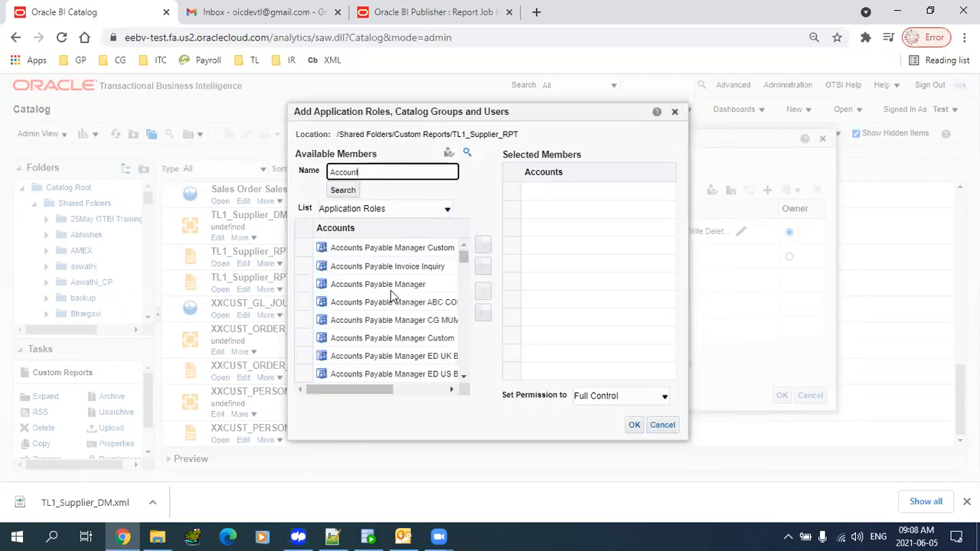
left_click(379, 284)
left_click(483, 245)
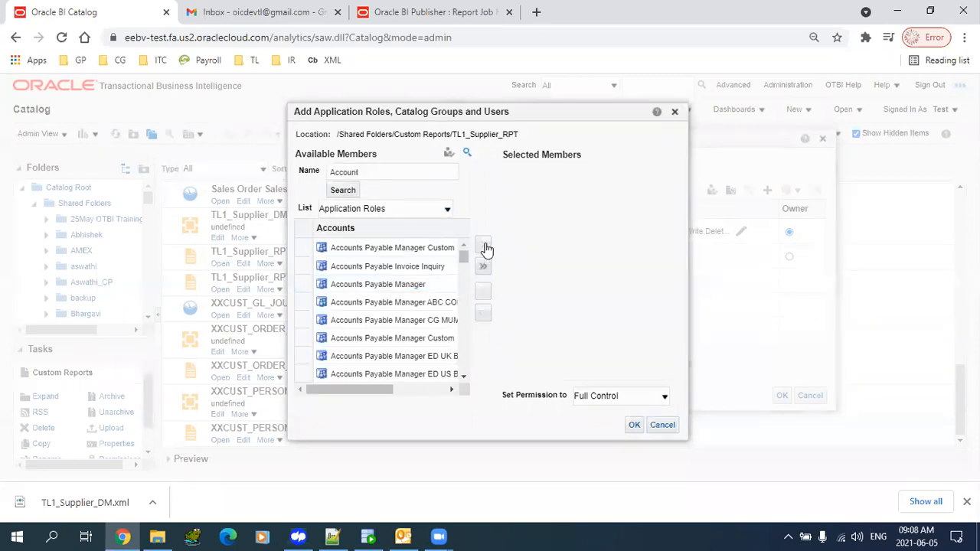
- Add Accounts Payable Manager with Custom Read and View Publisher Output permissions and save
left_click(613, 398)
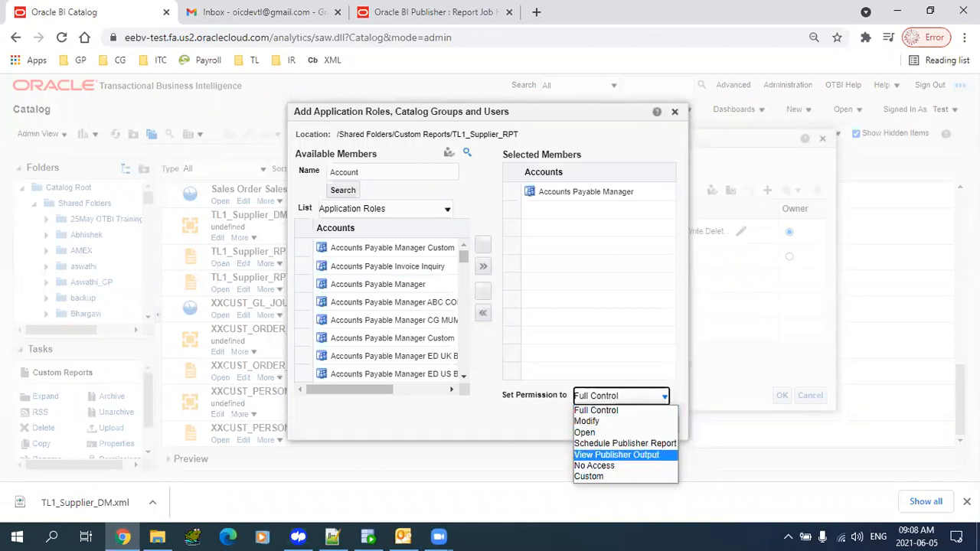
left_click(702, 387)
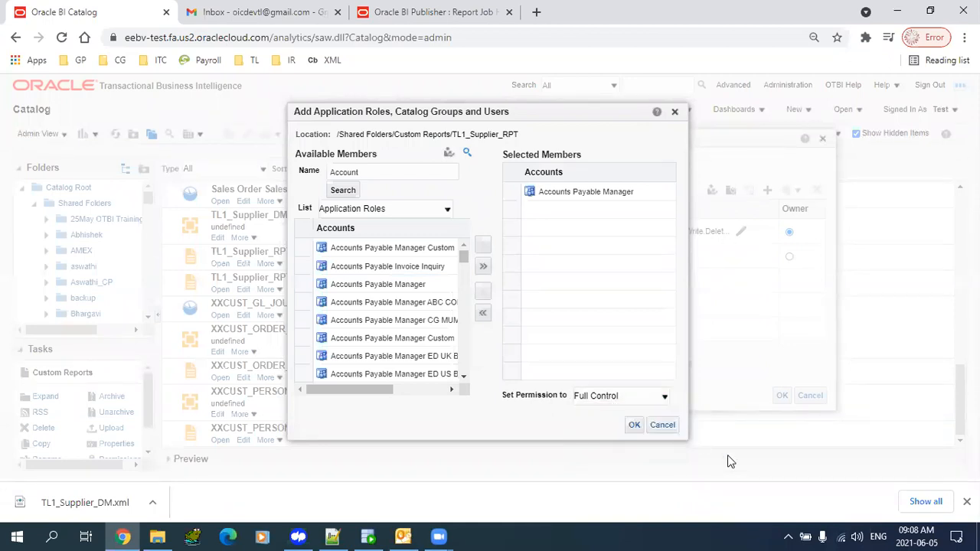
left_click(642, 398)
left_click(623, 478)
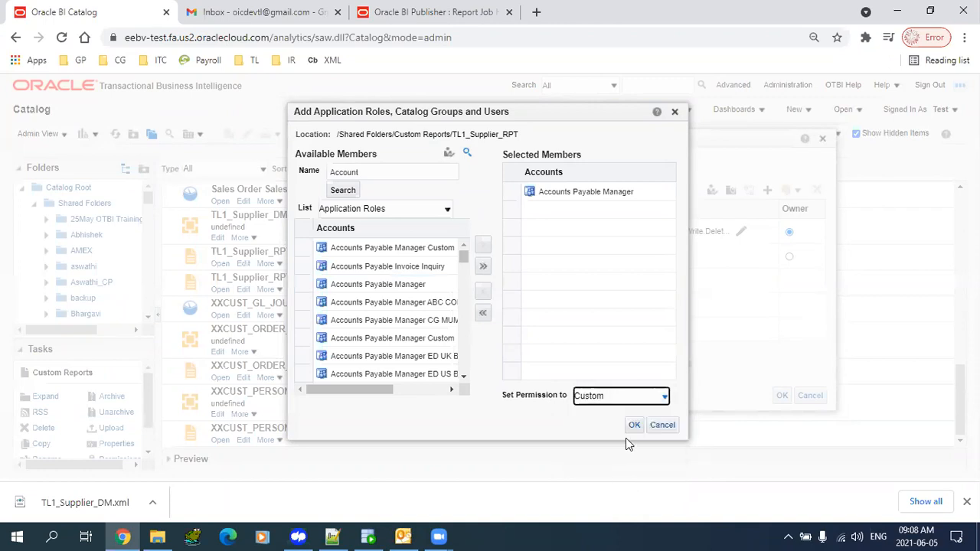
left_click(635, 426)
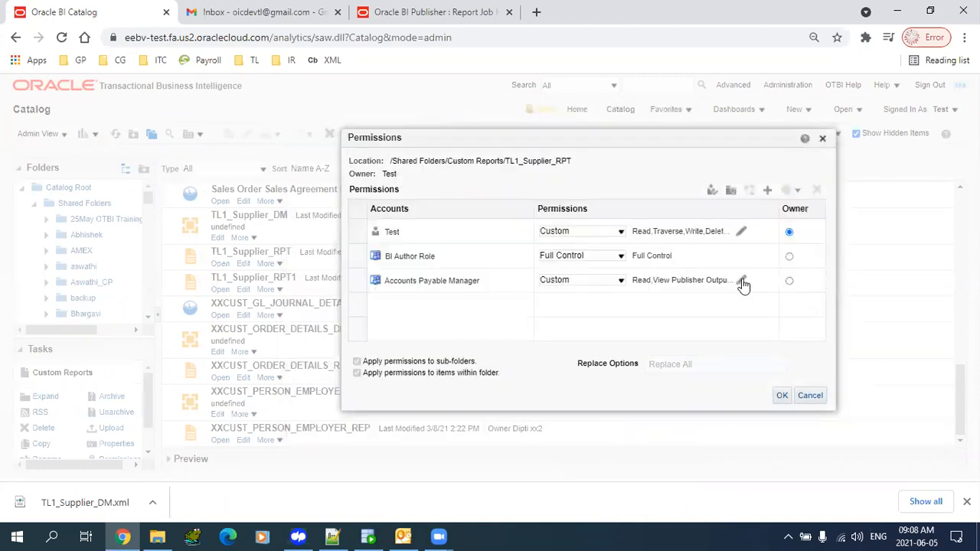
left_click(742, 282)
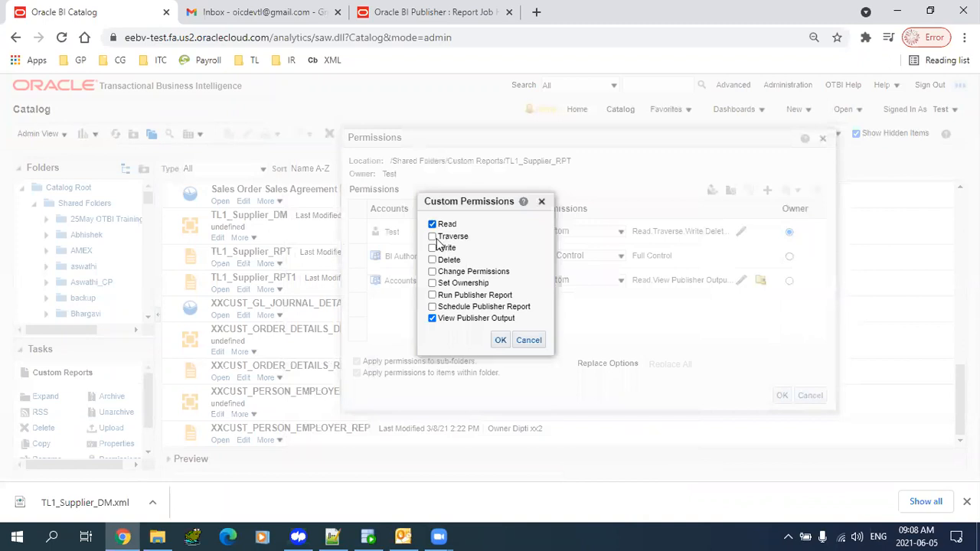
left_click(499, 342)
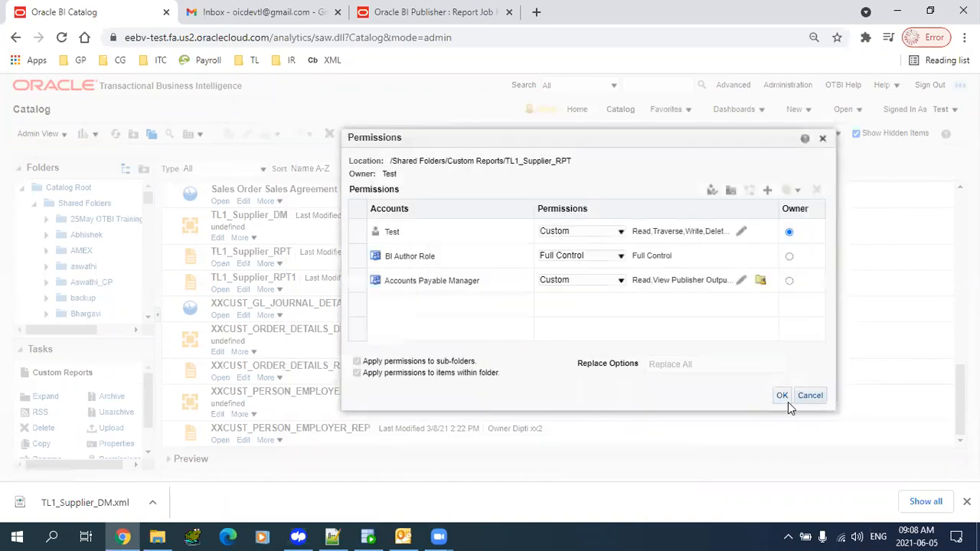
left_click(783, 396)
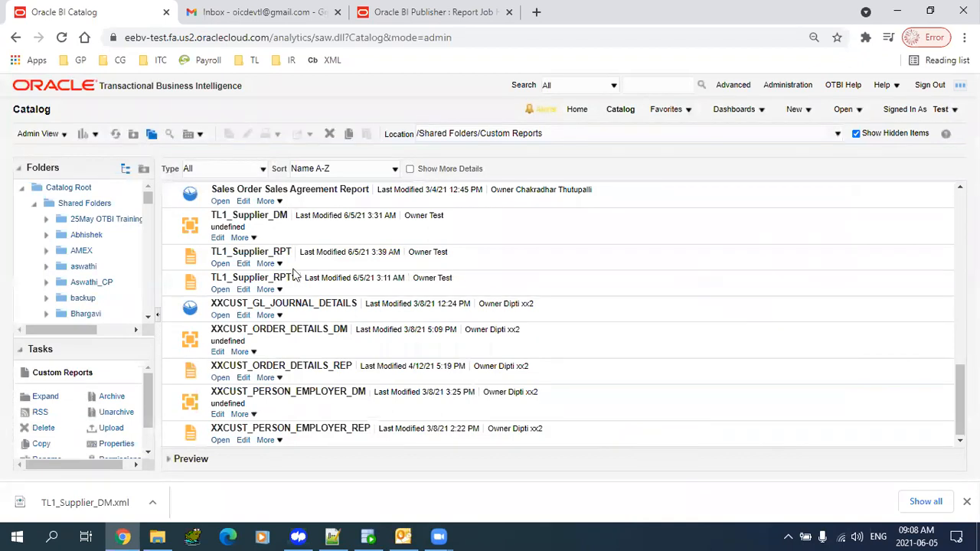
- Change the Custom Reports catalog from Admin View to User View
left_click(61, 137)
left_click(70, 149)
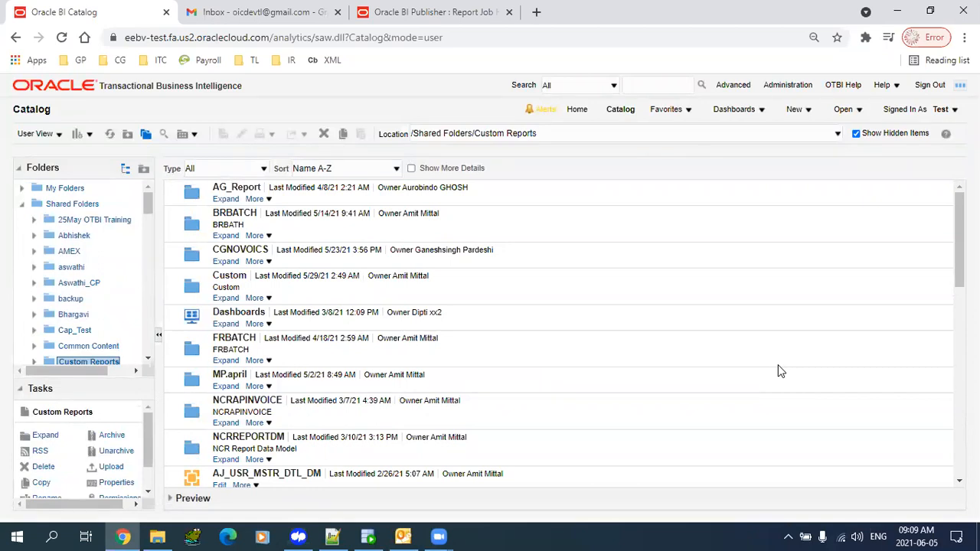
mouse_move(147, 206)
left_mouse_down()
mouse_move(151, 237)
mouse_move(147, 212)
left_mouse_up()
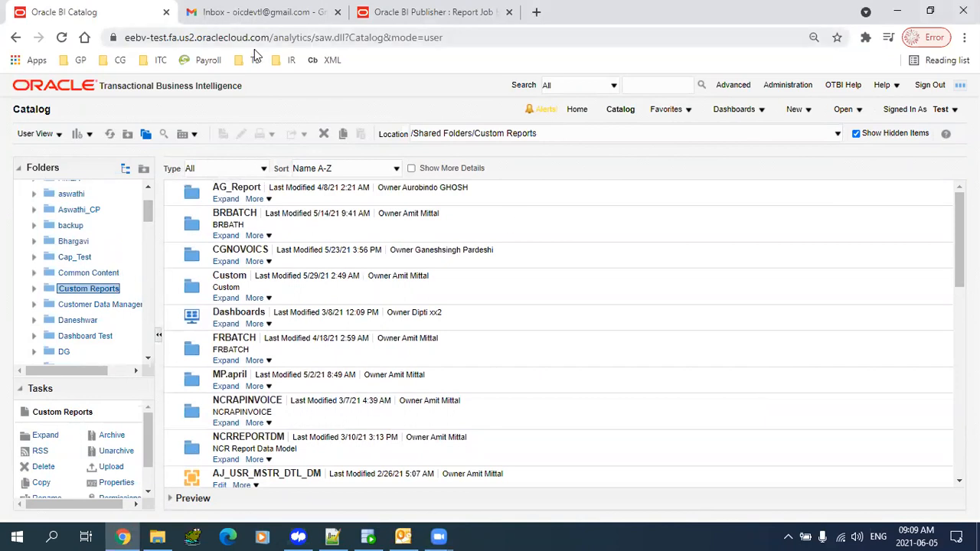
- Close the Gmail and Report Job History browser tabs
left_click(249, 12)
left_click(337, 11)
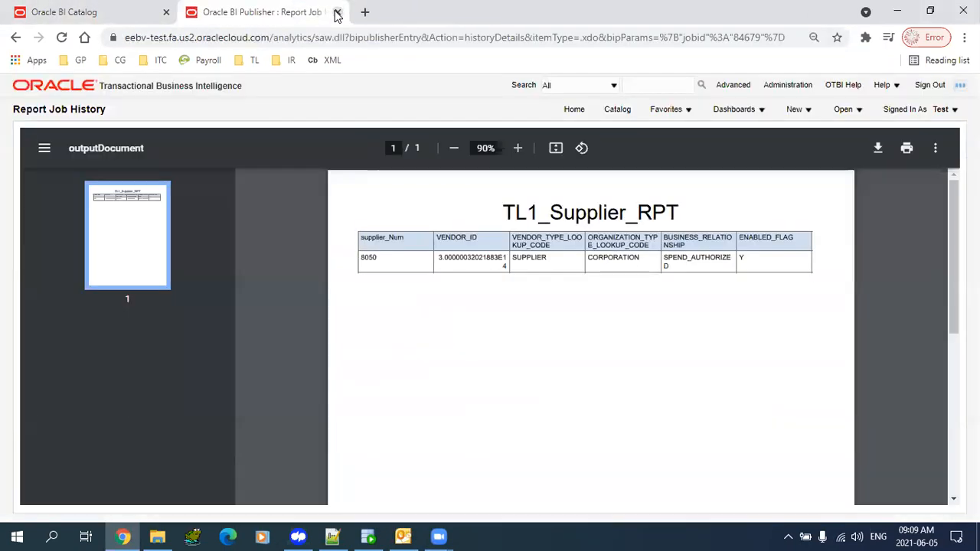
left_click(337, 12)
- Paste the Oracle cloud address into a new tab and change its path to /xmlpserver
left_click(258, 37)
key("ctrl+c")
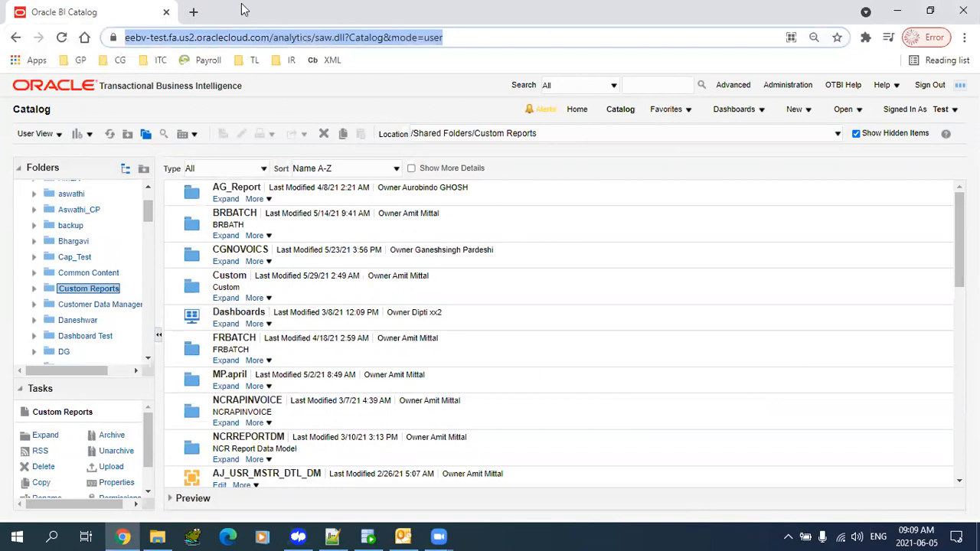
left_click(193, 12)
key("ctrl+v")
key("BackSpace")
key("BackSpace")
key("BackSpace")
key("BackSpace")
key("BackSpace")
key("BackSpace")
key("BackSpace")
key("BackSpace")
key("BackSpace")
key("BackSpace")
key("BackSpace")
key("BackSpace")
key("BackSpace")
key("BackSpace")
key("BackSpace")
key("BackSpace")
key("BackSpace")
key("BackSpace")
key("BackSpace")
key("BackSpace")
key("BackSpace")
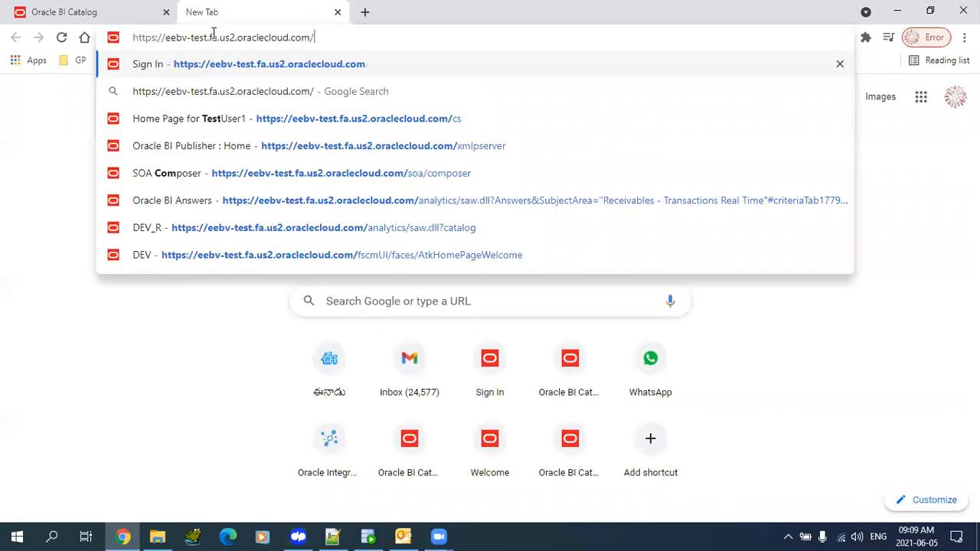
type("xnmlp")
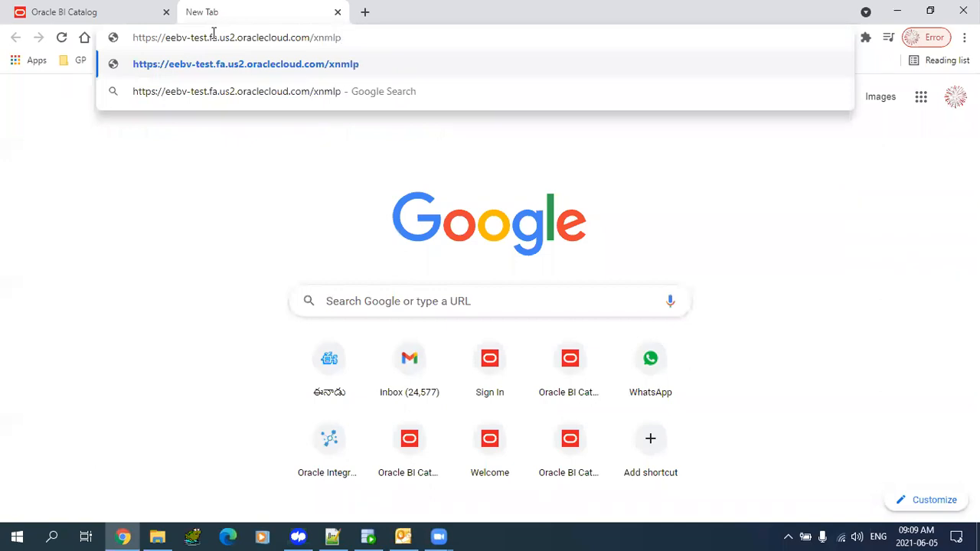
key("BackSpace")
key("BackSpace")
key("BackSpace")
key("BackSpace")
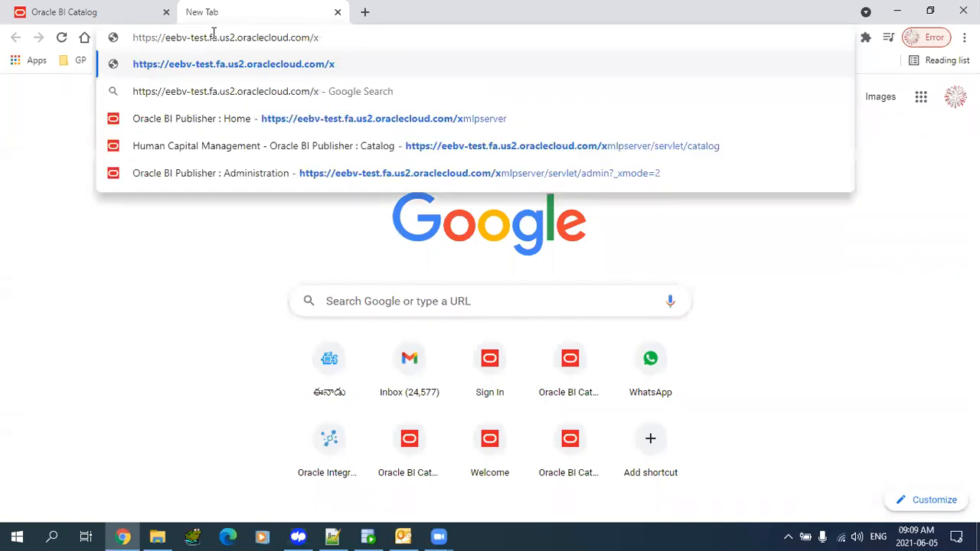
type("ml")
key("Up")
key("Up")
key("Up")
key("Up")
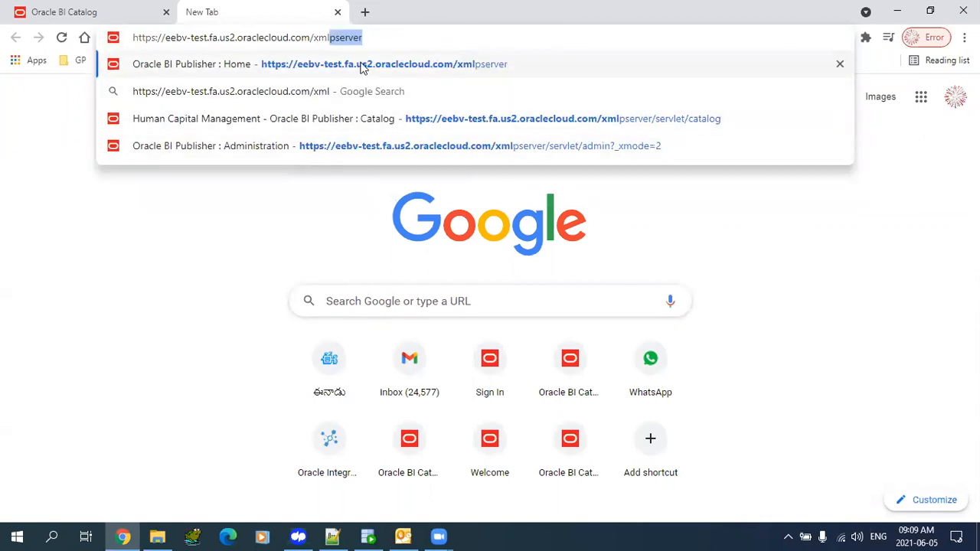
- Open BI Publisher's catalog at Financials > Expenses and view Printable Expense Report Template's actions
left_click(297, 66)
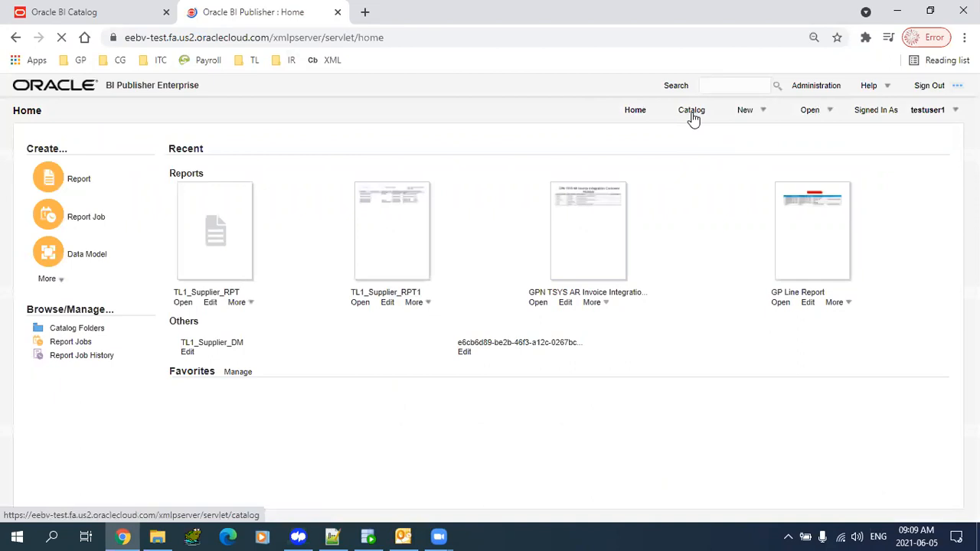
left_click(693, 115)
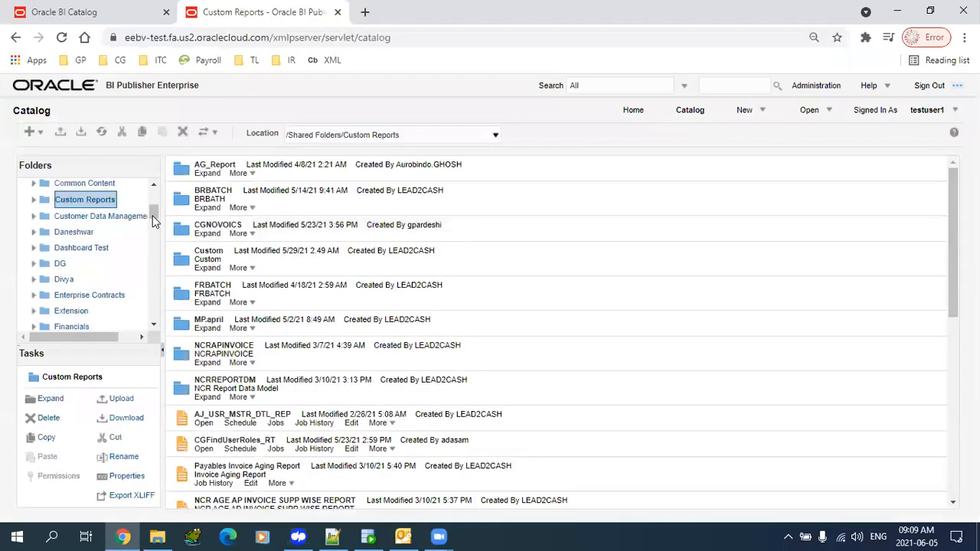
scroll(154, 221, "down", 3)
left_click(70, 229)
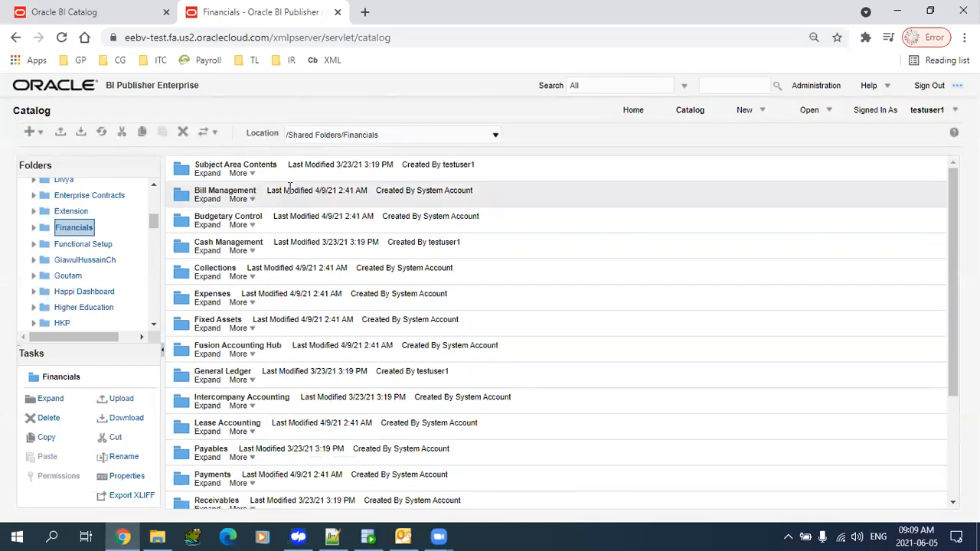
left_click(211, 306)
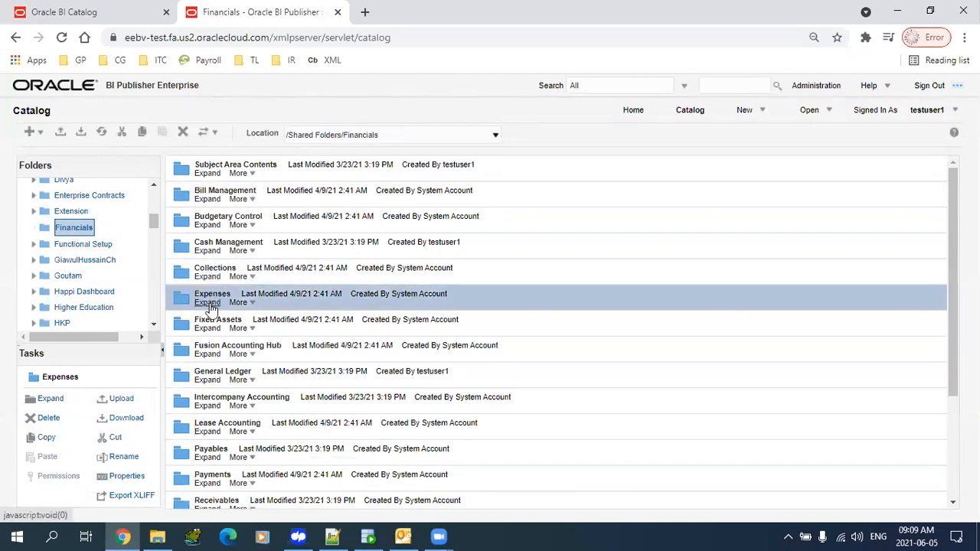
left_click(207, 303)
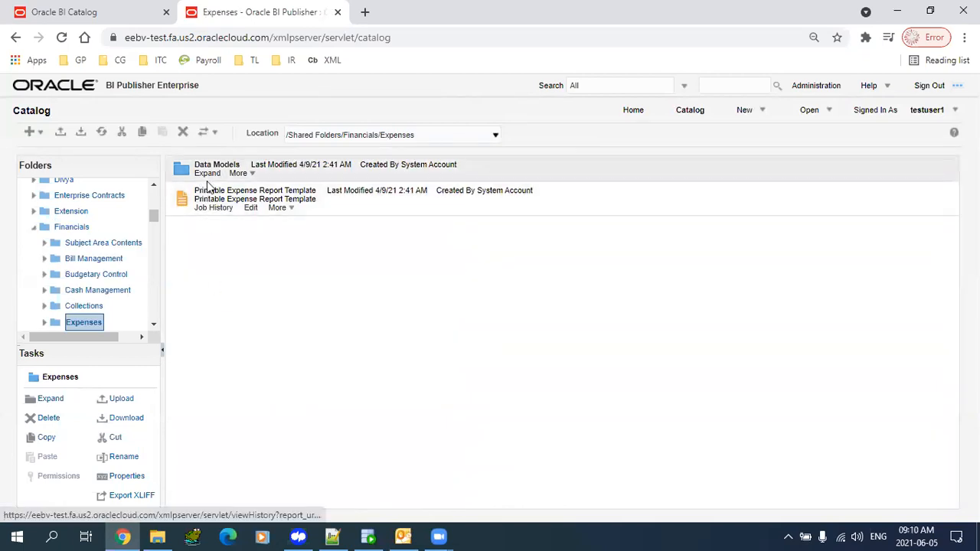
left_click(343, 195)
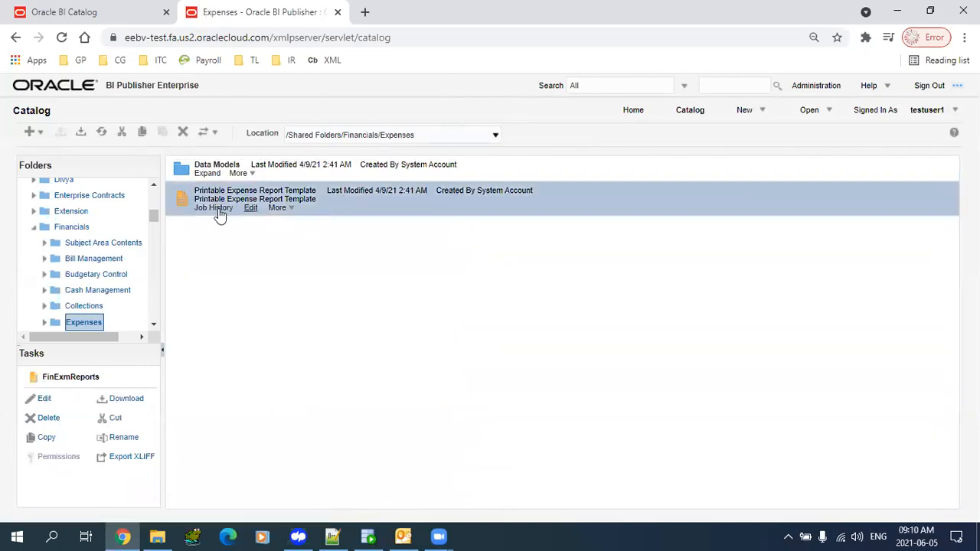
left_click(294, 214)
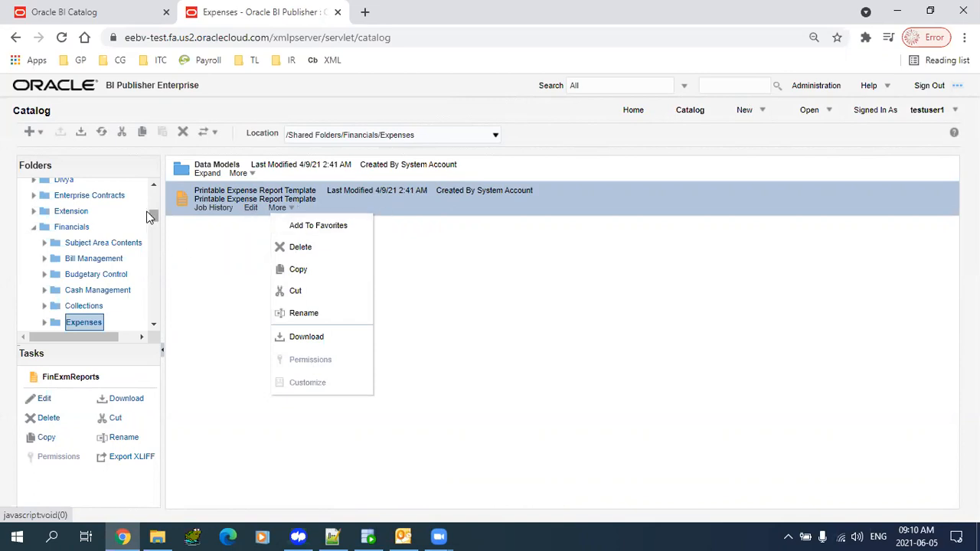
scroll(156, 228, "down", 1)
left_click_drag(155, 223, 156, 228)
- Browse Fixed Assets and its Tracking folder, check Asset Lease Expenses Report's actions, then return to Fixed Assets
left_click(106, 227)
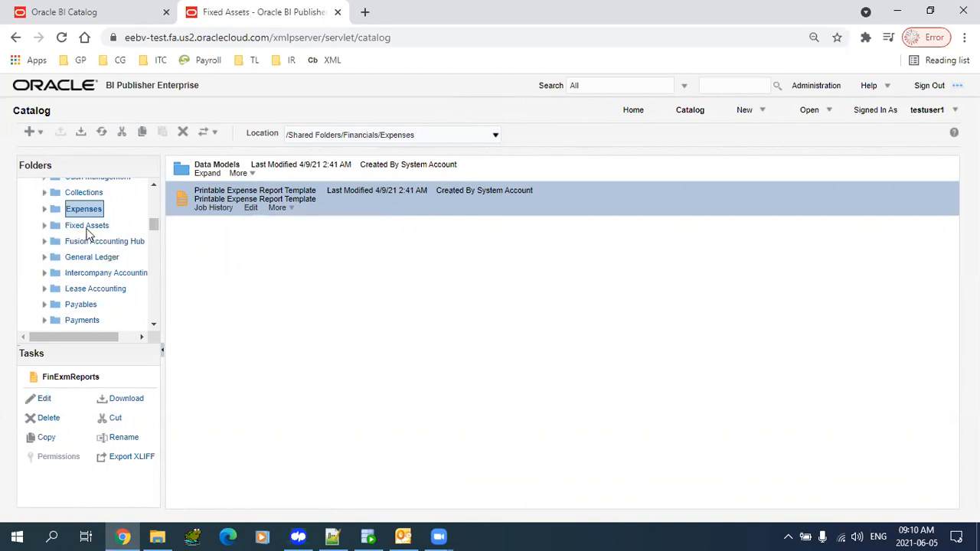
left_click(88, 229)
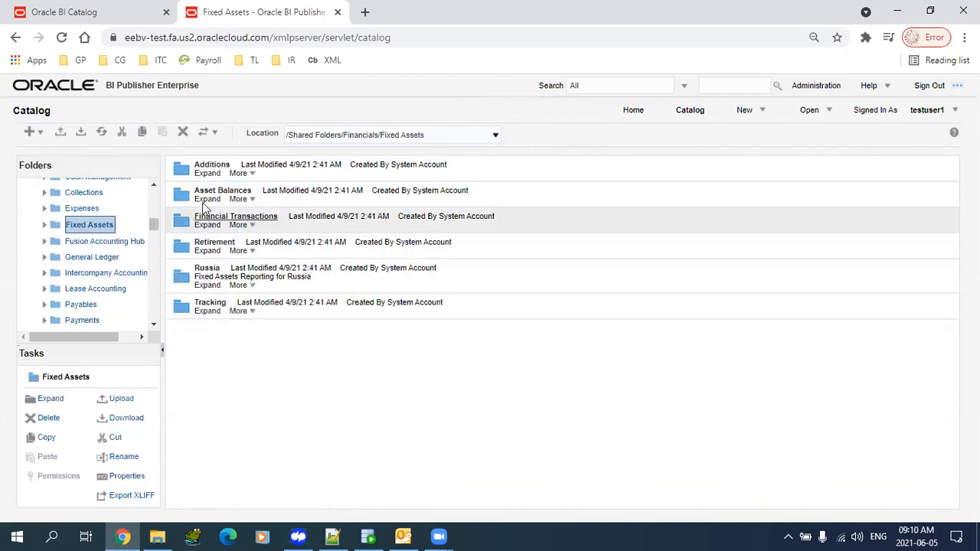
left_click(206, 317)
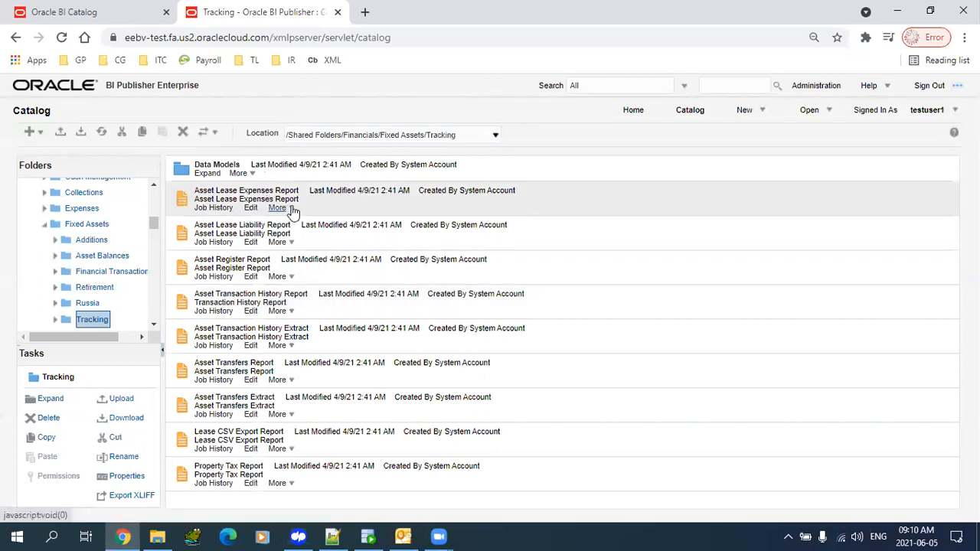
left_click(278, 208)
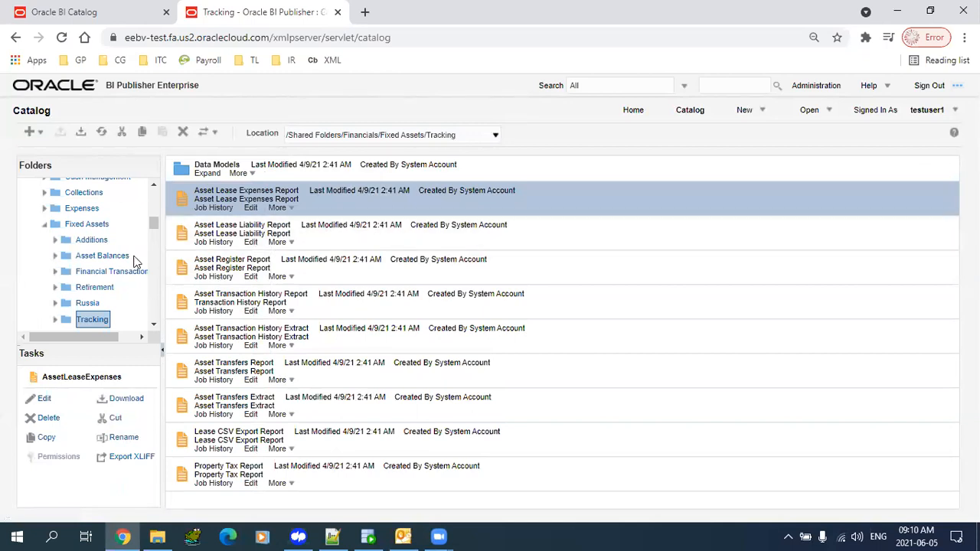
scroll(150, 220, "up", 1)
scroll(151, 220, "up", 6)
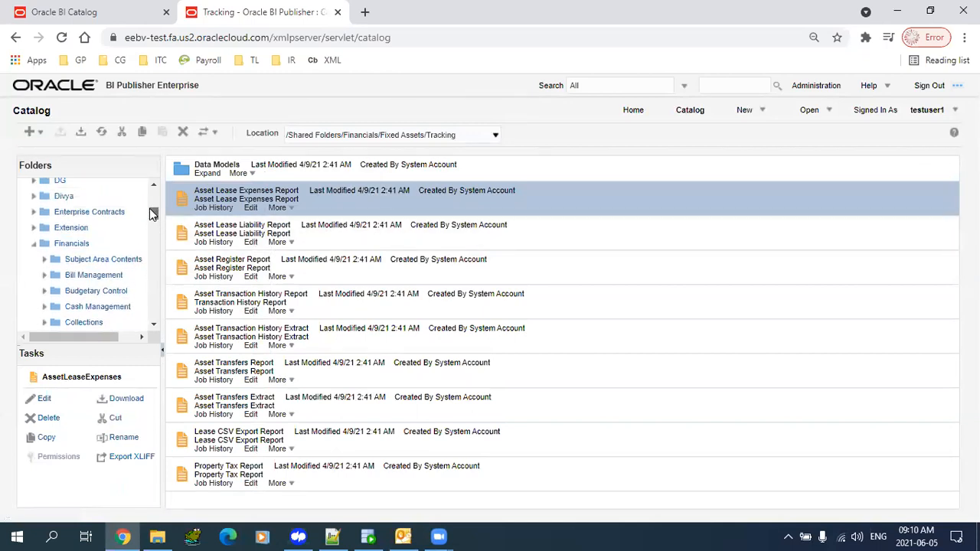
scroll(151, 218, "down", 2)
scroll(150, 216, "down", 2)
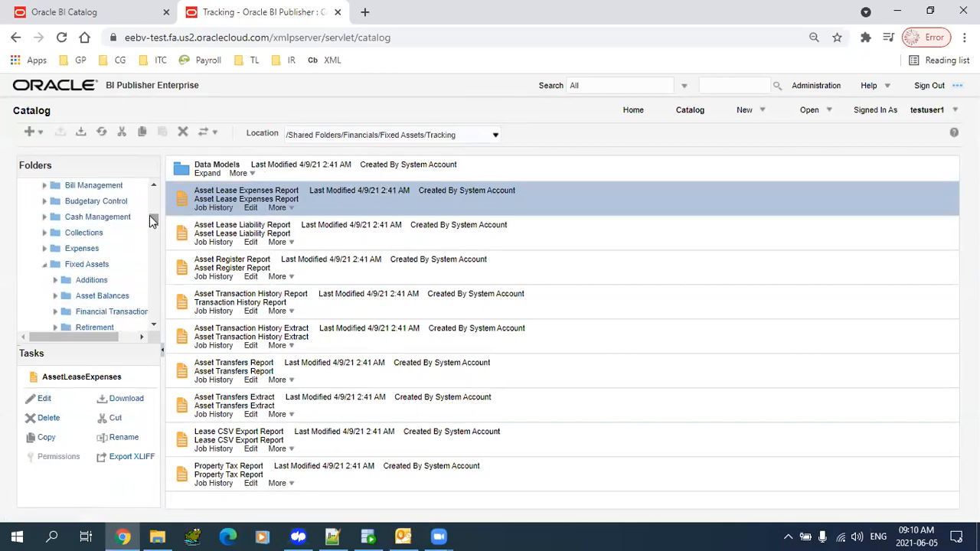
scroll(150, 215, "down", 5)
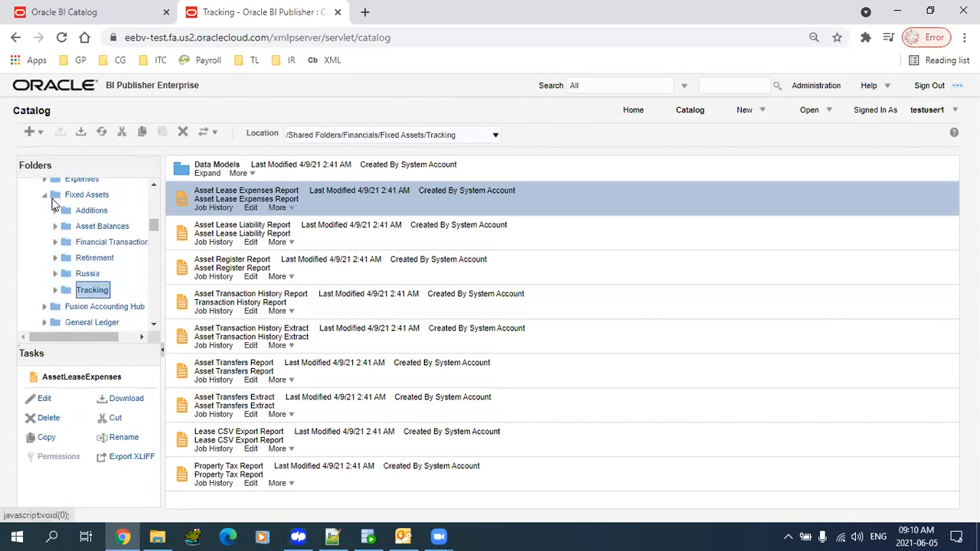
left_click(52, 201)
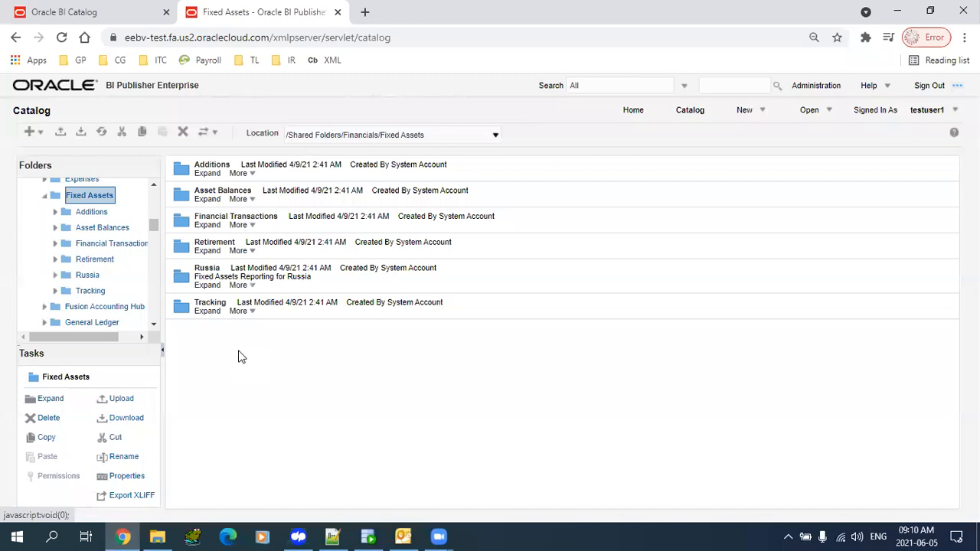
left_click(119, 13)
- Close the BI Publisher tab and copy TL1_Supplier_RPT's location, /shared/Custom Reports, from its properties
left_click(337, 12)
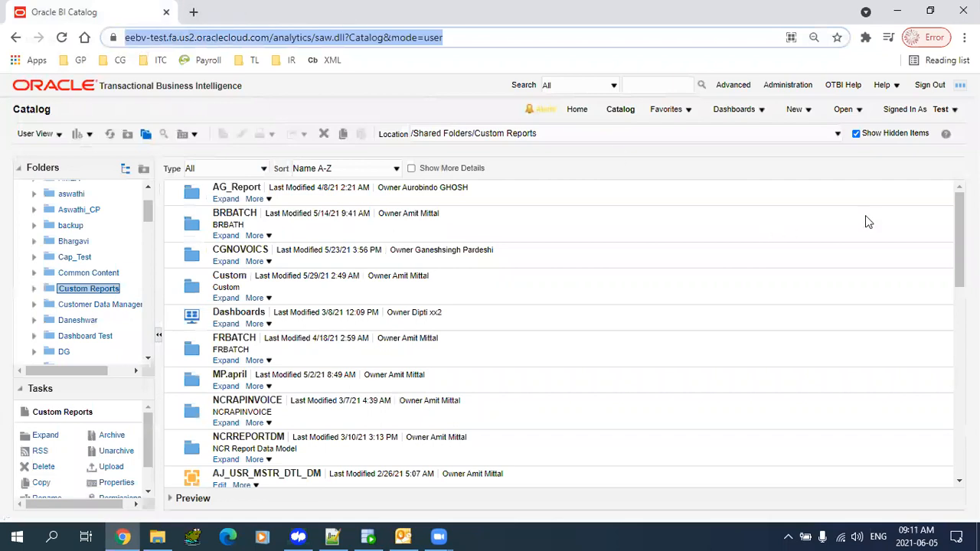
left_click_drag(960, 230, 959, 385)
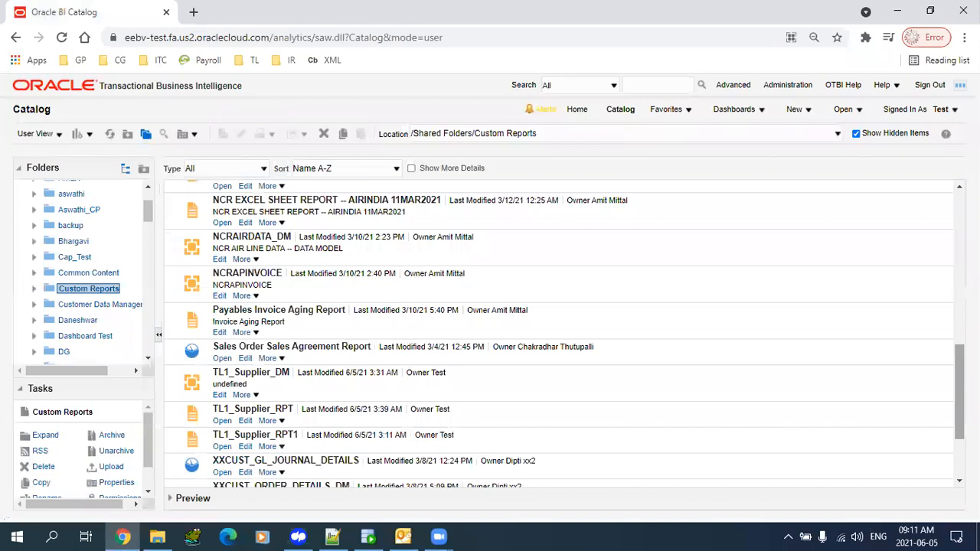
scroll(467, 340, "down", 3)
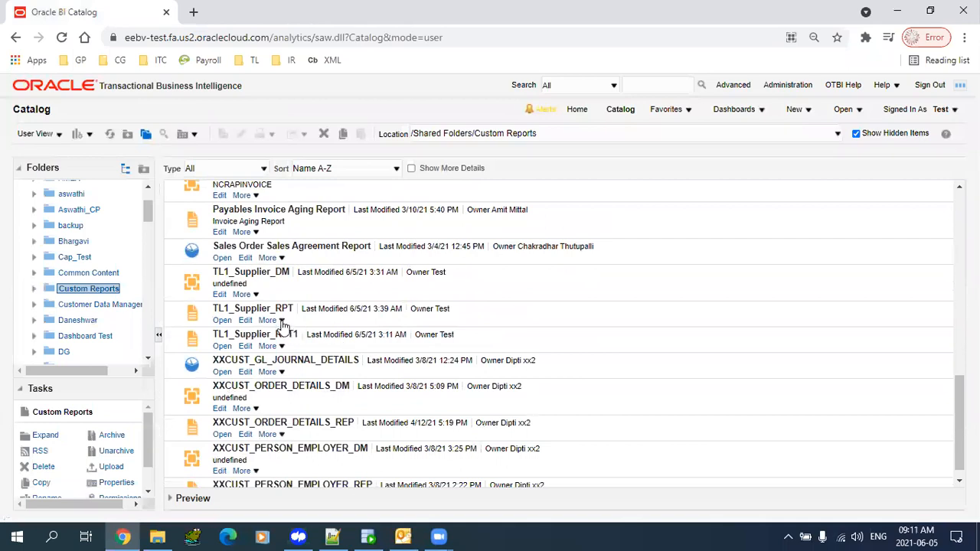
left_click(269, 320)
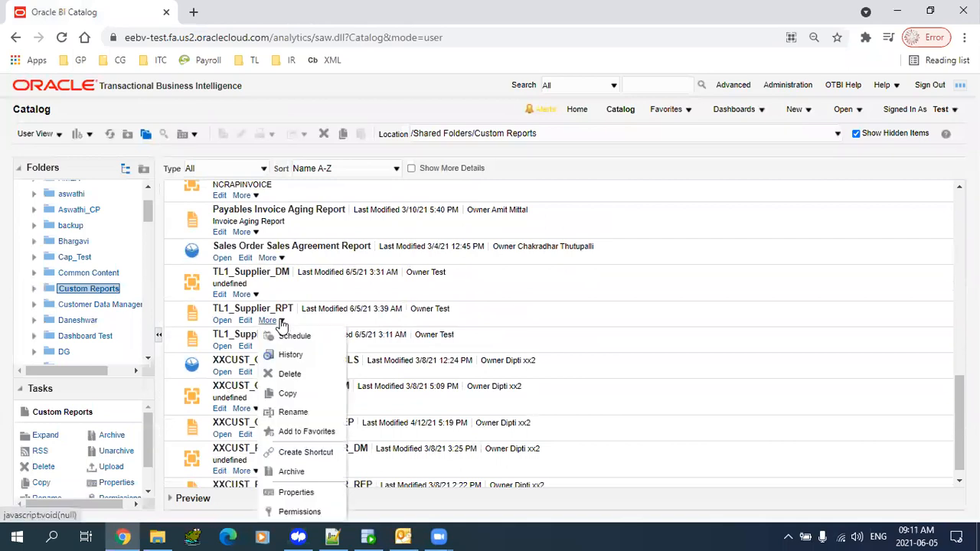
left_click(297, 496)
triple_click(448, 236)
key("ctrl+c")
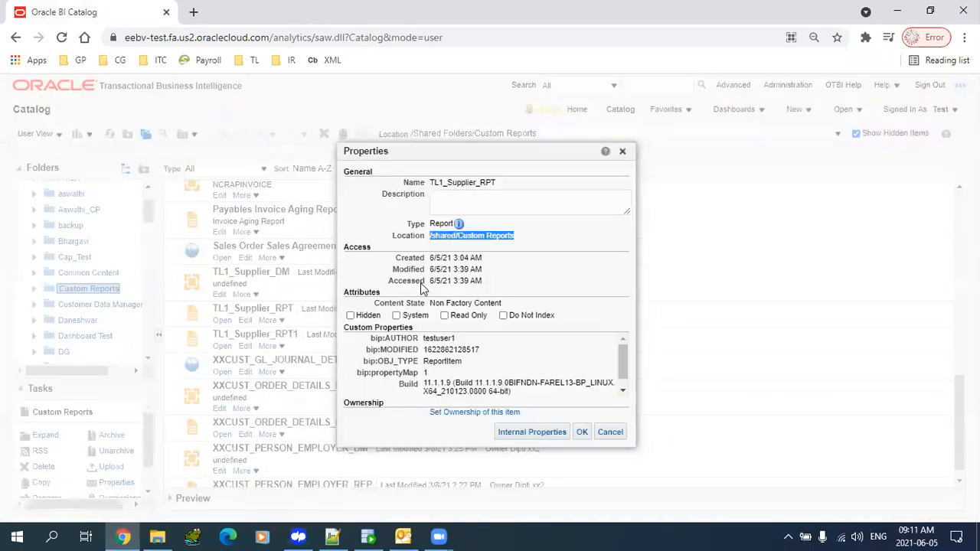
left_click(332, 536)
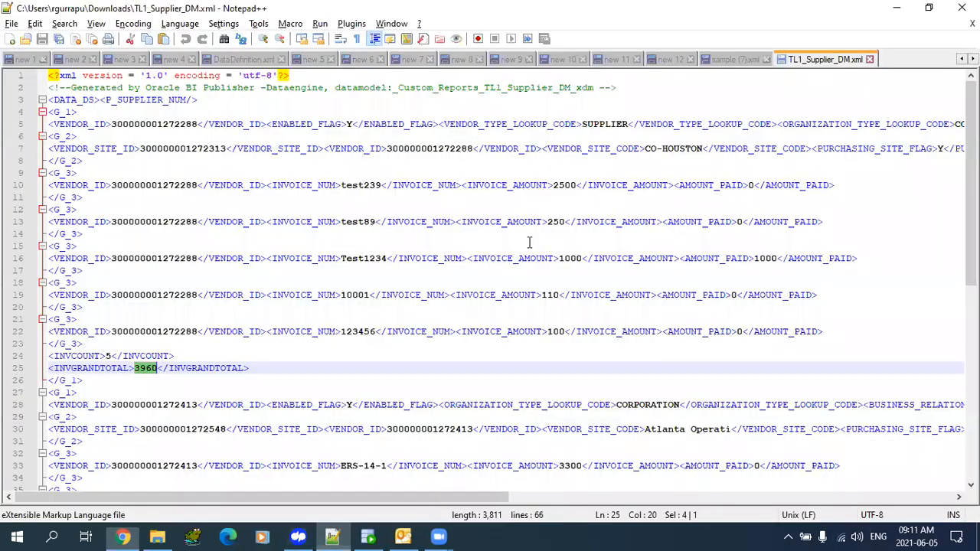
- Paste the location into a new note and append /TL1_Supplier_RPT.xdo
key("ctrl+n")
key("ctrl+v")
key("alt+Tab")
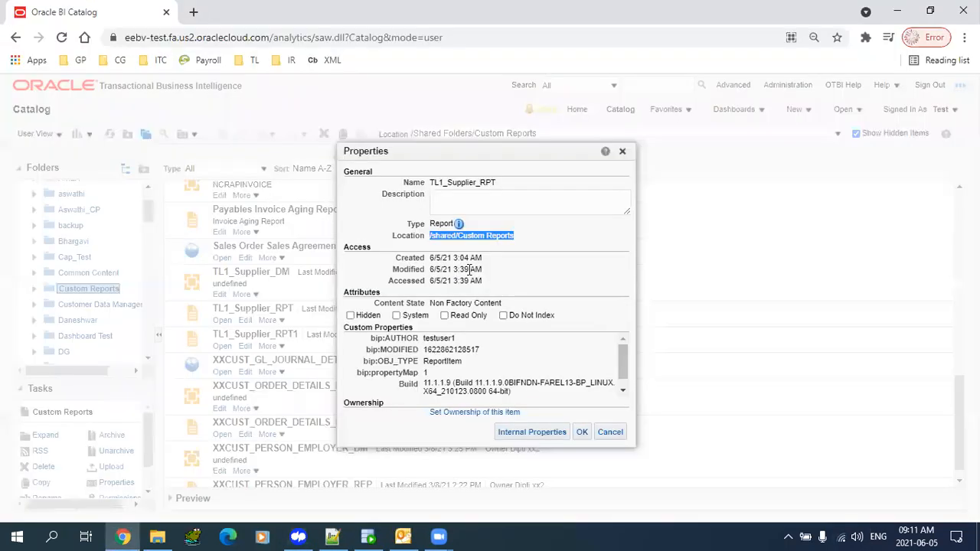
double_click(449, 181)
key("ctrl+c")
key("alt+Tab")
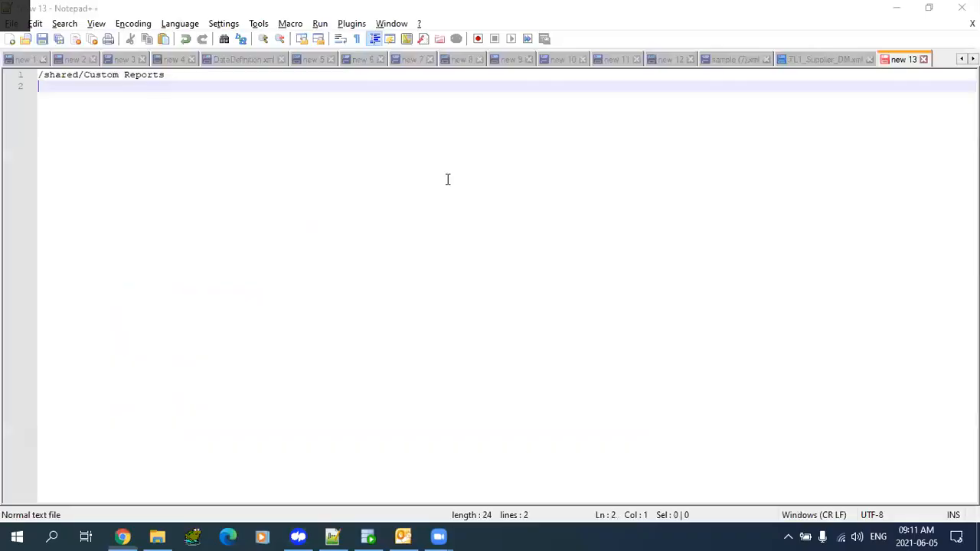
key("Up")
key("End")
type("/")
key("ctrl+v")
type(".x")
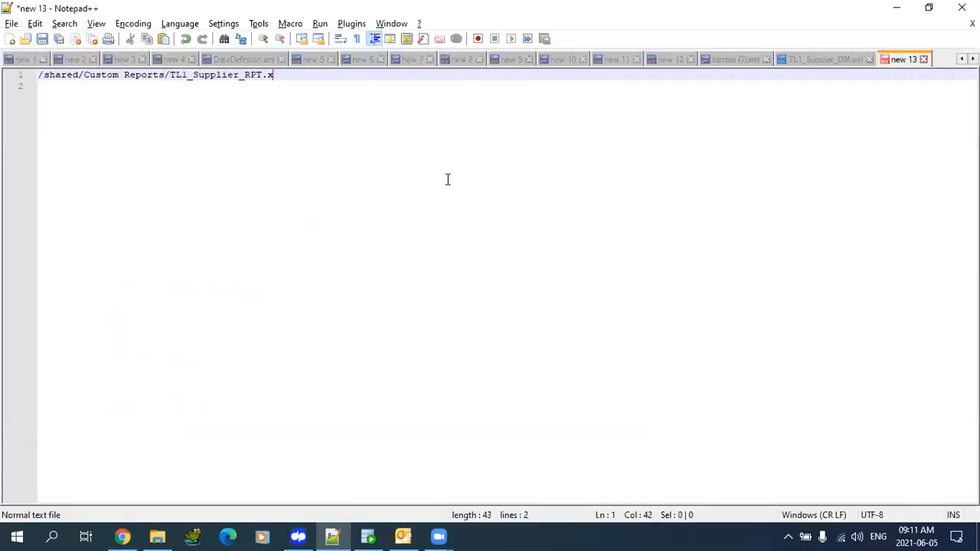
type("do")
- Replace the /shared/ prefix with / to leave /Custom Reports/TL1_Supplier_RPT.xdo, then select it
key("Home")
key("shift+Right")
key("shift+Right")
key("shift+Right")
key("shift+Right")
key("shift+Right")
key("shift+Right")
key("shift+Right")
key("shift+Right")
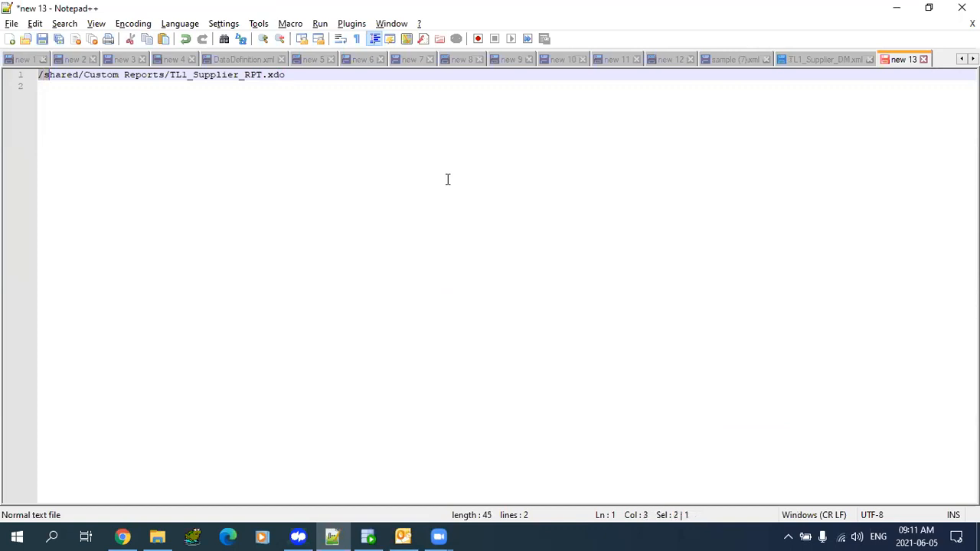
type("/")
key("Home")
key("shift+End")
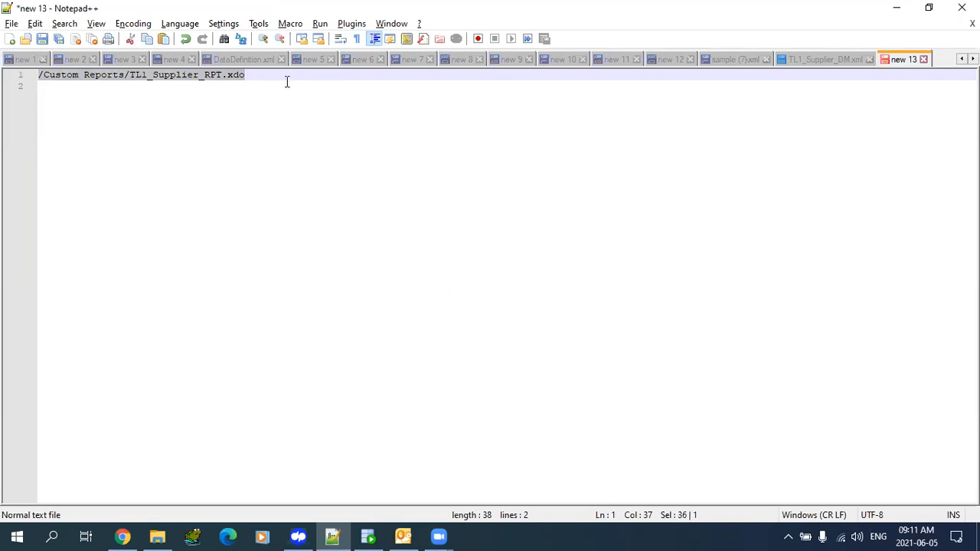
left_click(123, 536)
- Dismiss the report properties, load the DEV environment in a new tab, and go to Setup and Maintenance
left_click(610, 432)
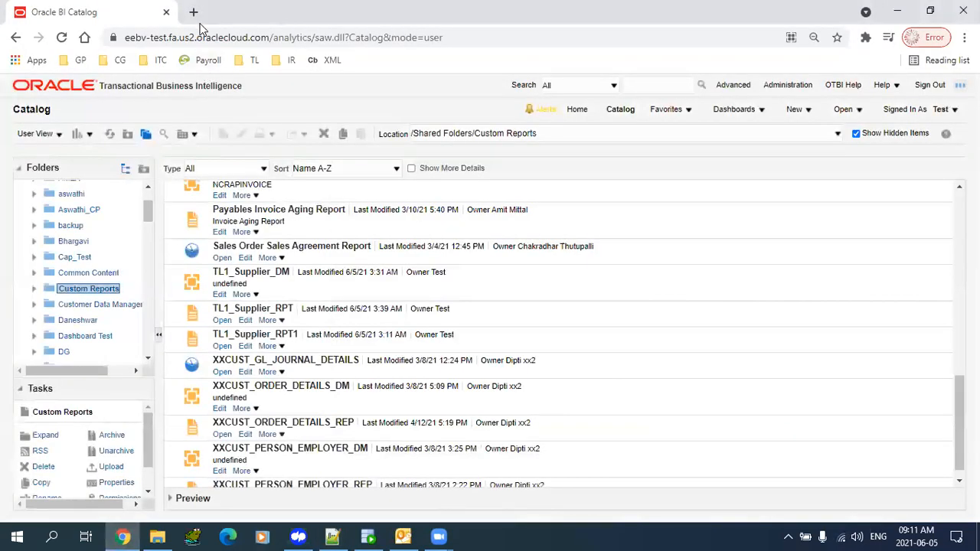
left_click(193, 12)
left_click(117, 63)
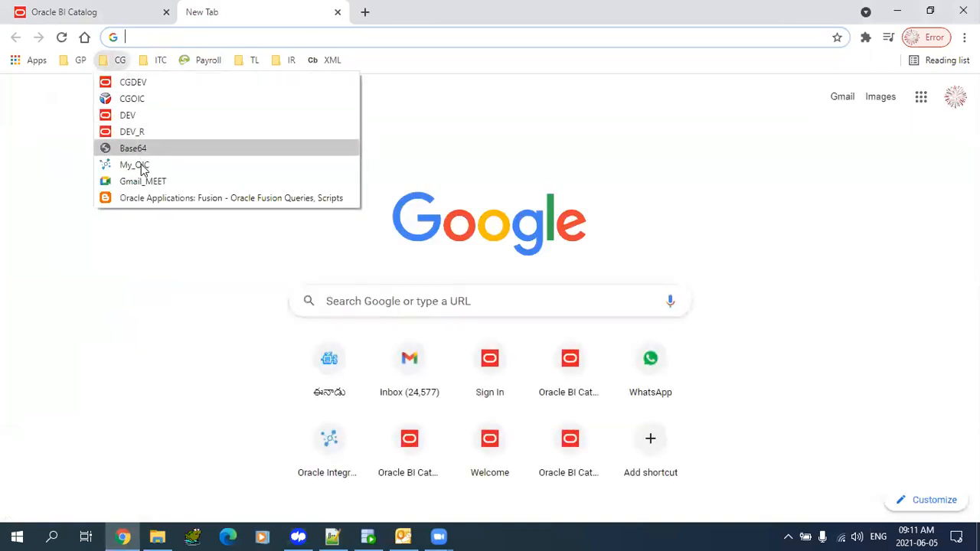
left_click(128, 113)
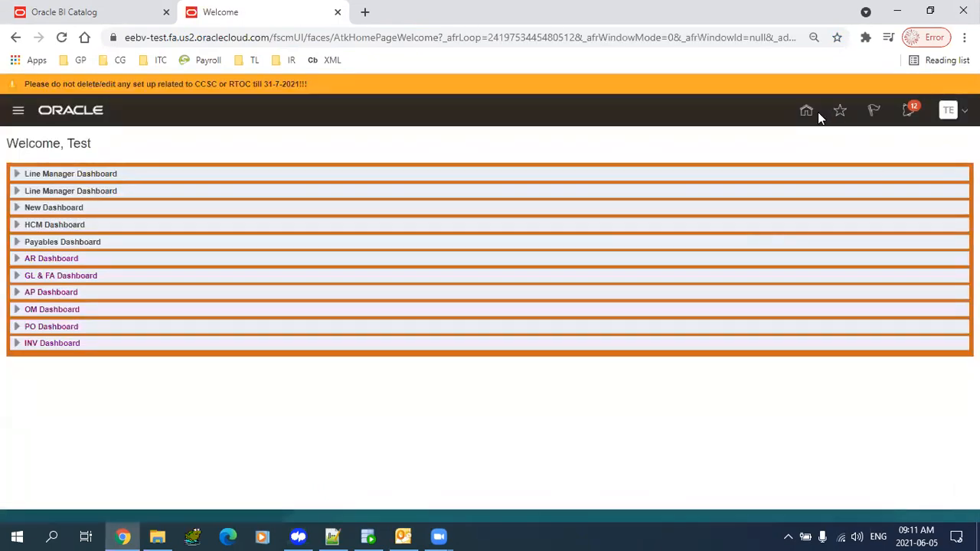
left_click(808, 113)
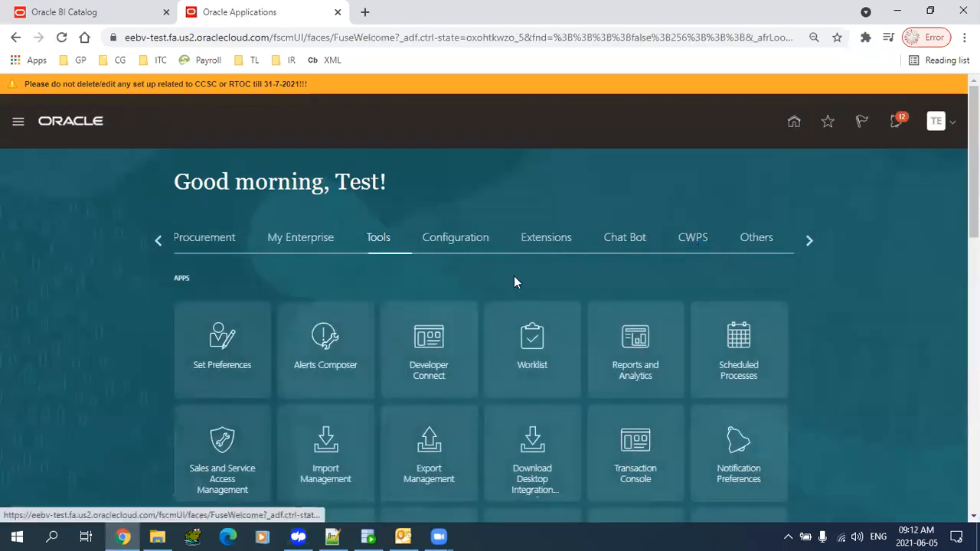
left_click(946, 124)
left_click(744, 313)
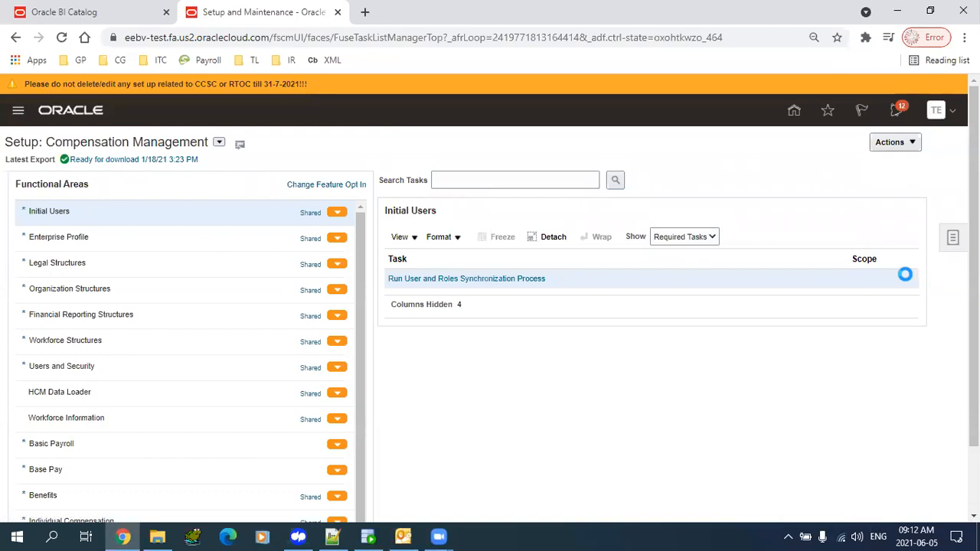
- Search setup tasks for 'Manage Enterprise Sch%' and open the Financial, Supply Chain Management job definitions task
left_click(953, 238)
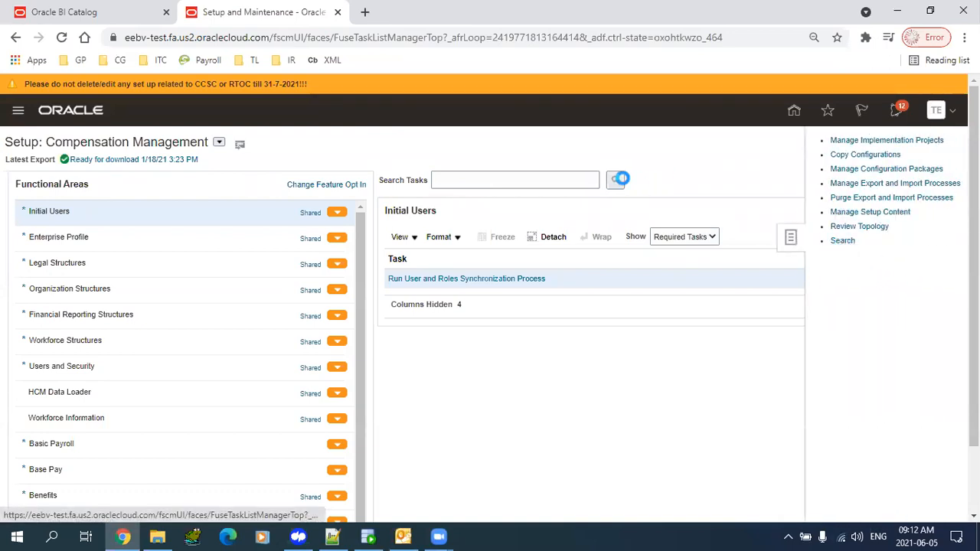
left_click(360, 170)
key("Down")
key("Return")
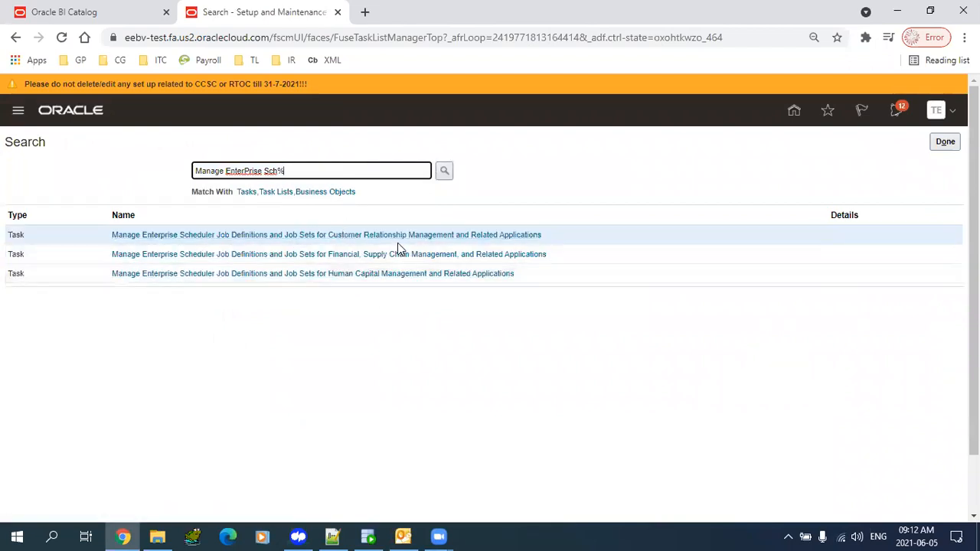
left_click(364, 255)
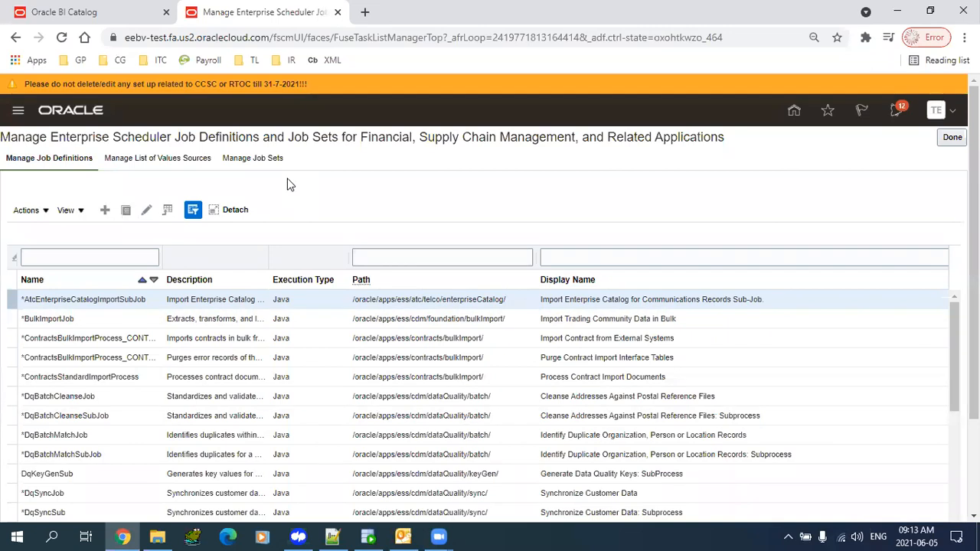
left_click(152, 536)
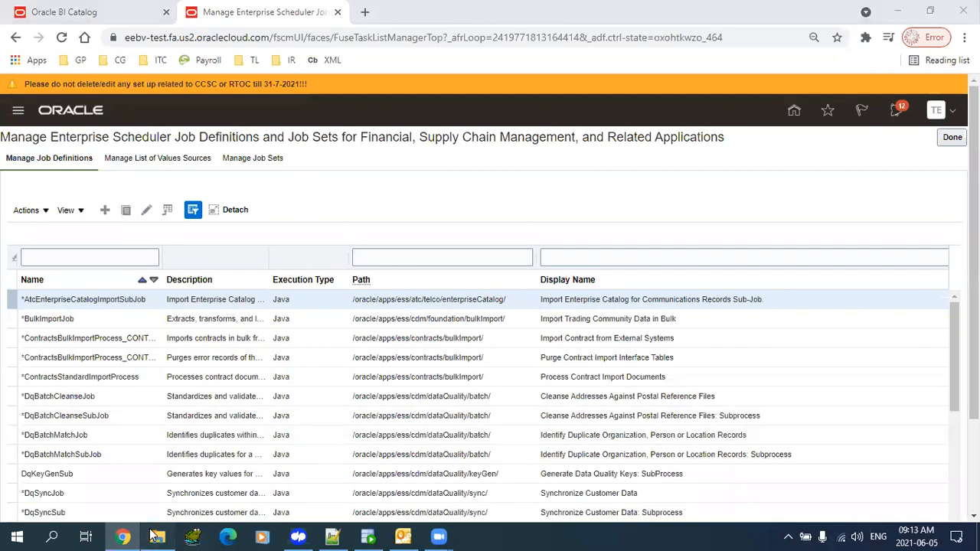
left_click(123, 536)
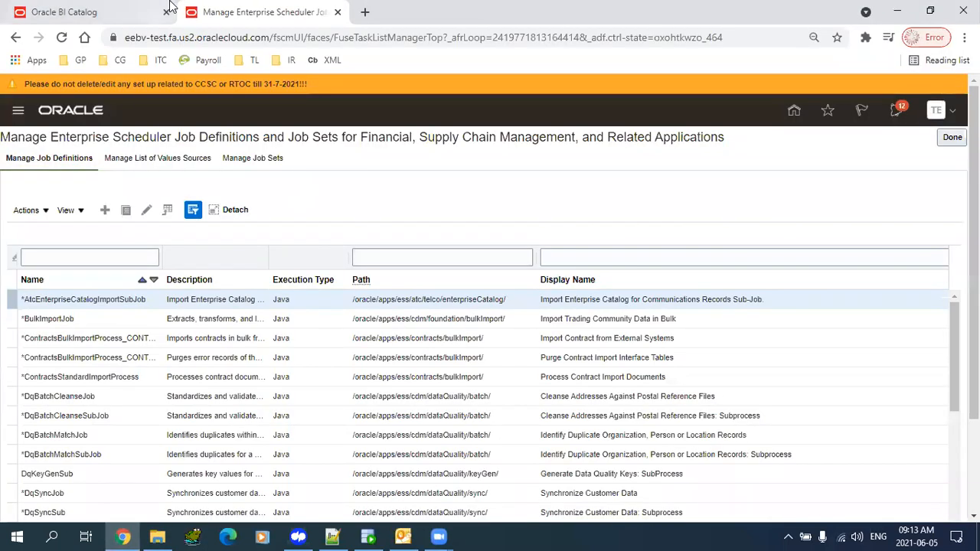
- Browse to Financials > Cash Management > Bank Statements and Reconciliation and open Bank Statement Extract's properties
left_click(90, 8)
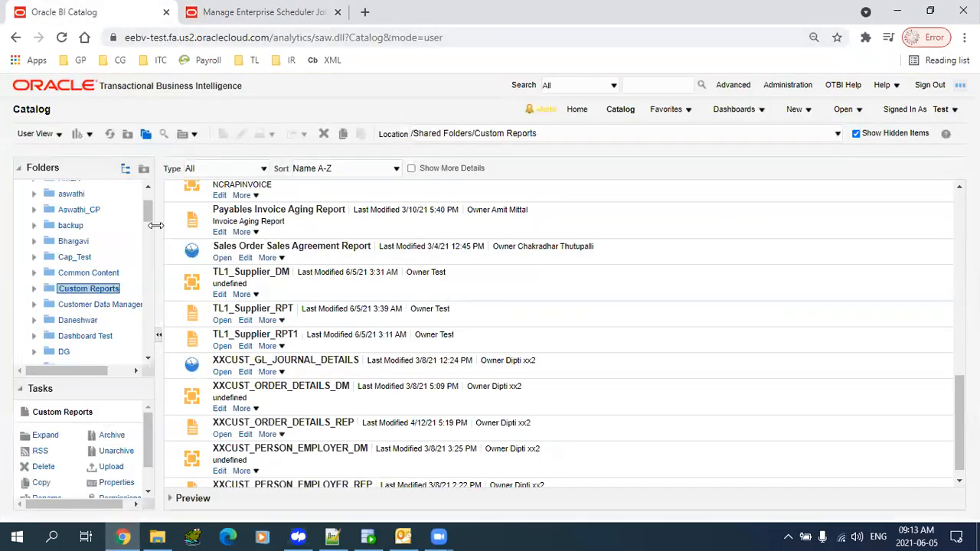
scroll(148, 226, "down", 1)
scroll(147, 227, "down", 5)
left_click(77, 248)
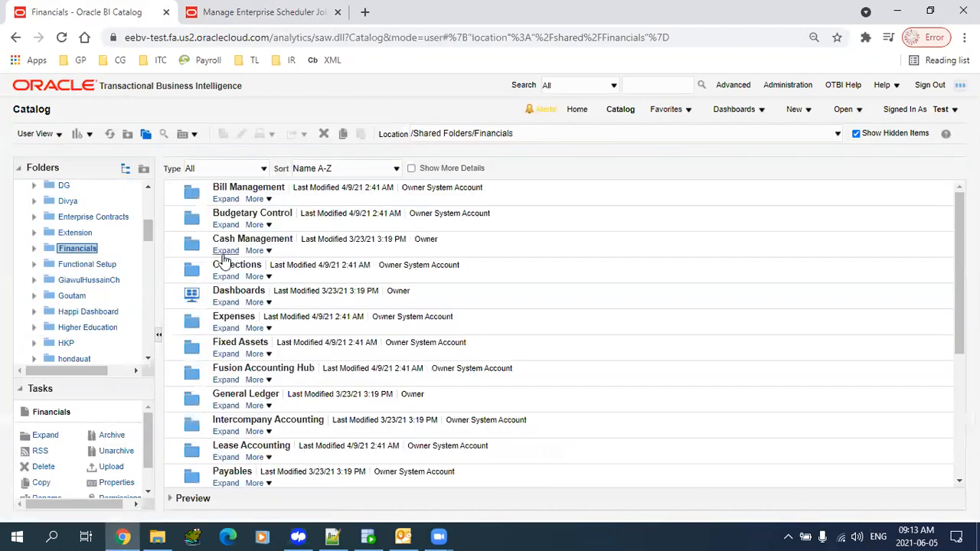
left_click(224, 255)
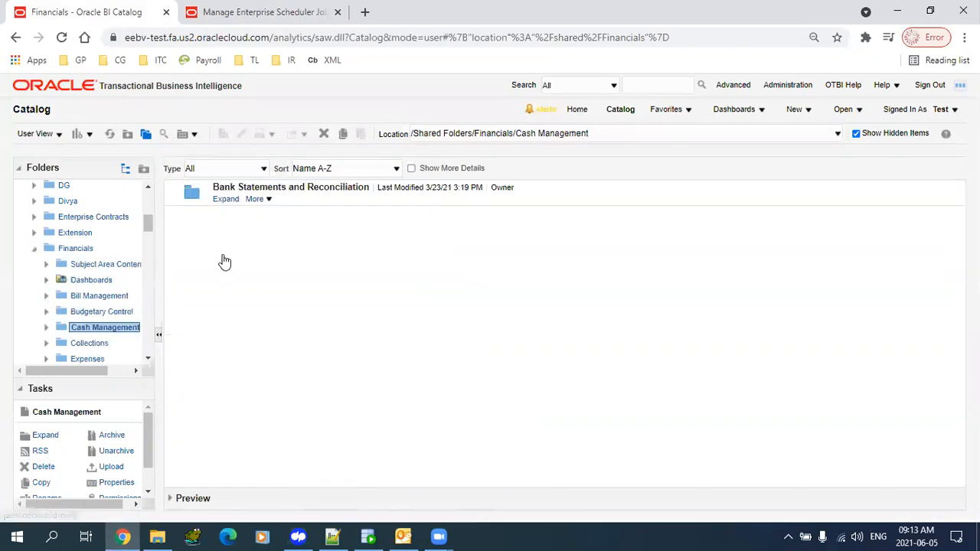
left_click(225, 200)
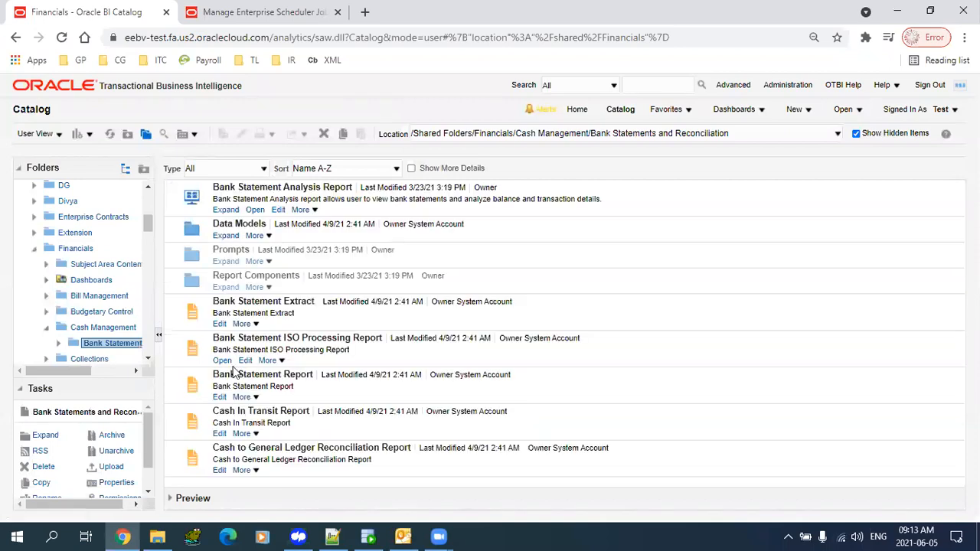
left_click(249, 327)
left_click(256, 324)
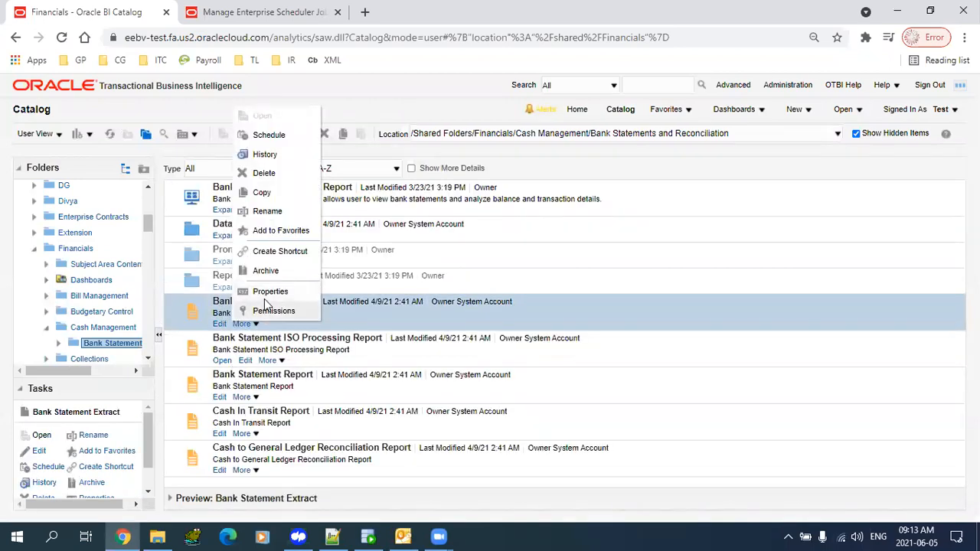
left_click(268, 292)
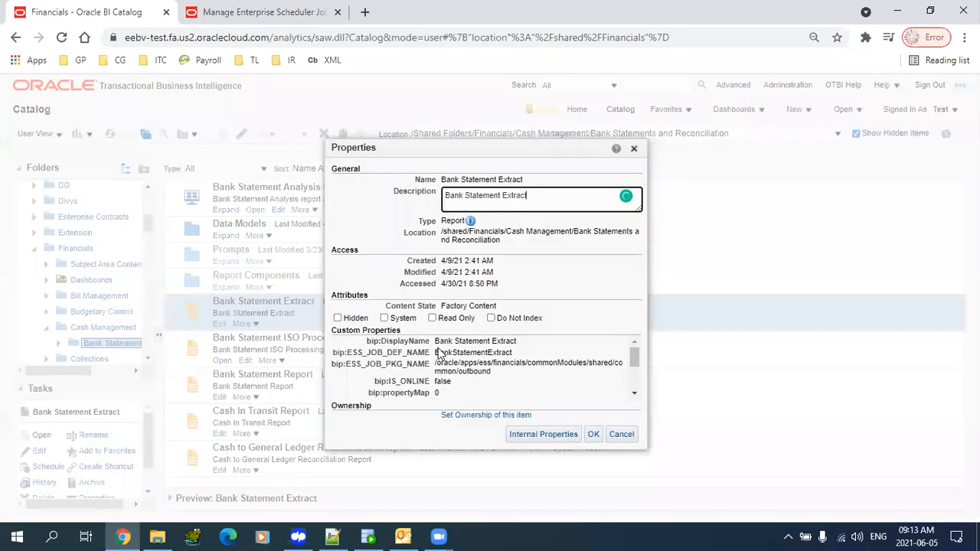
- Copy the display name 'Bank Statement Extract' from the report properties
left_click_drag(435, 342, 525, 347)
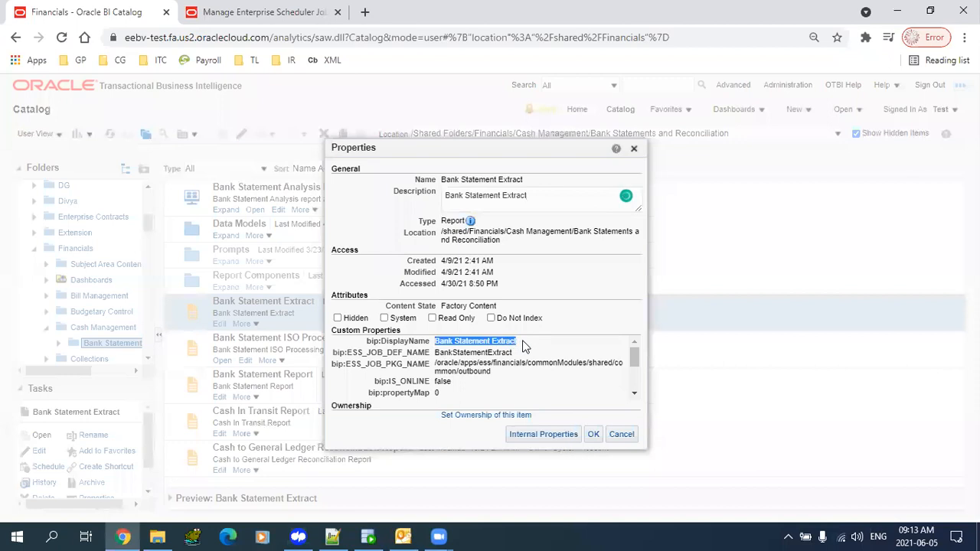
left_click(462, 341)
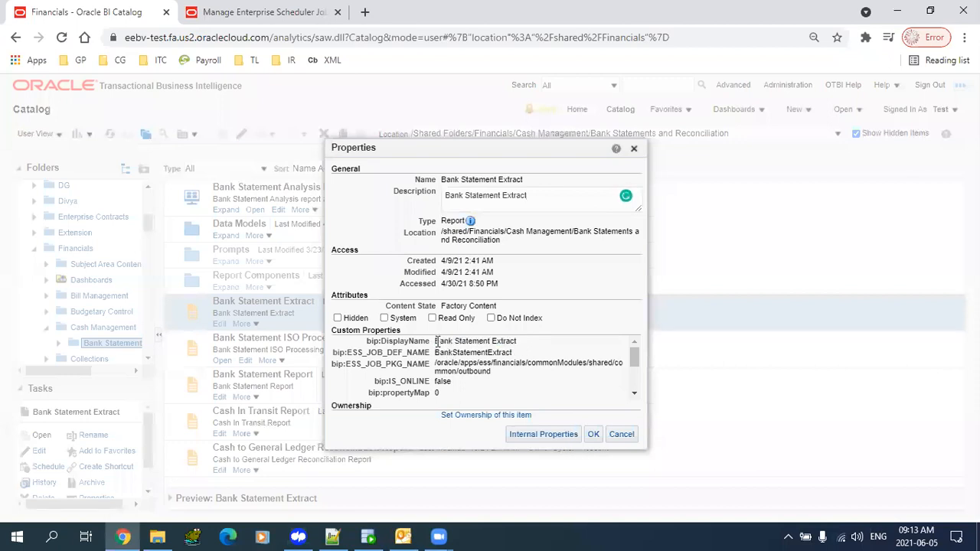
triple_click(461, 341)
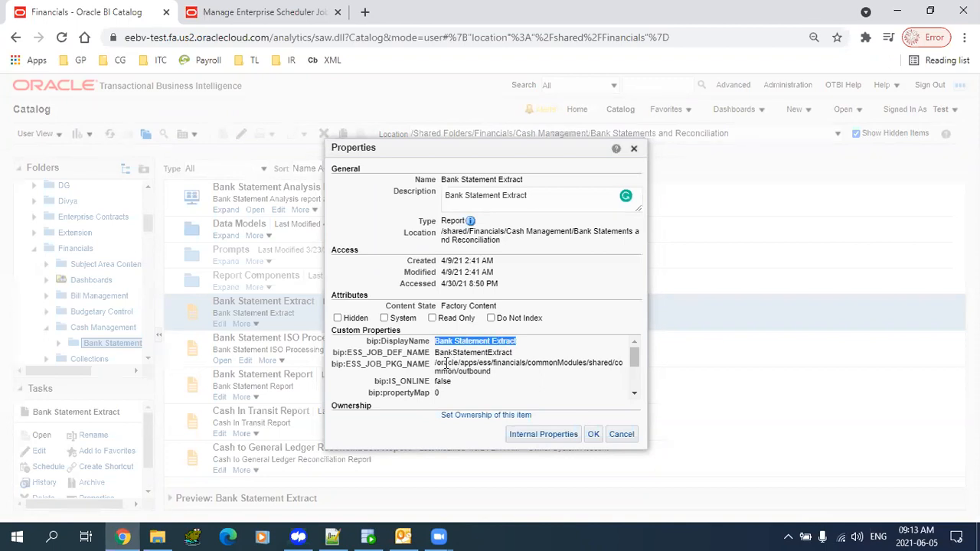
left_click_drag(437, 363, 505, 368)
left_click_drag(449, 353, 555, 347)
key("ctrl+c")
left_click(220, 12)
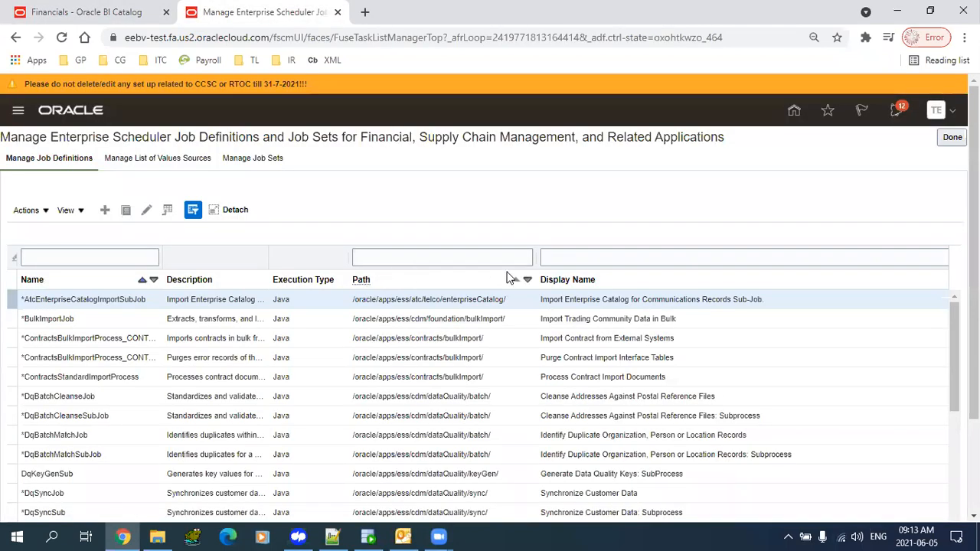
- Filter job definitions by display name 'Bank Statement Extract', then start a new job definition
left_click(590, 262)
key("ctrl+v")
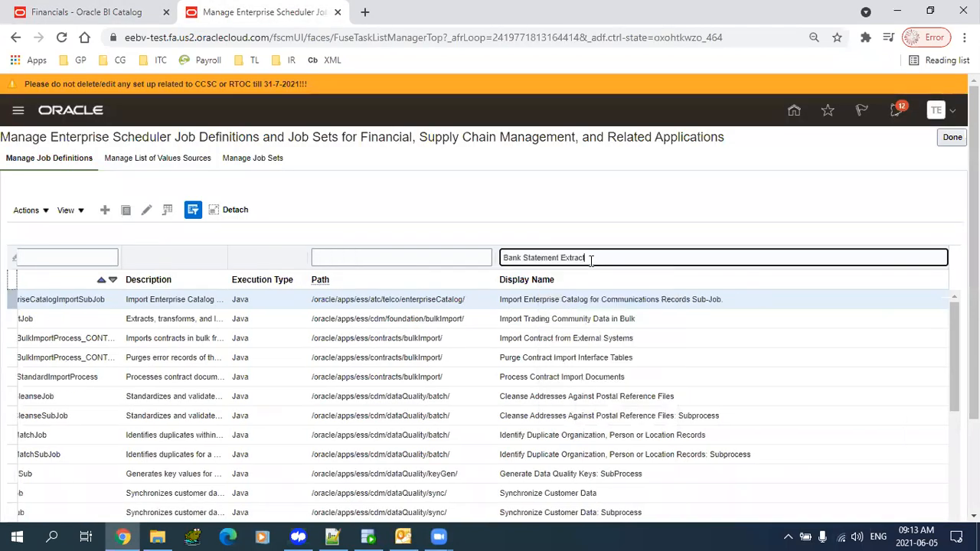
key("Return")
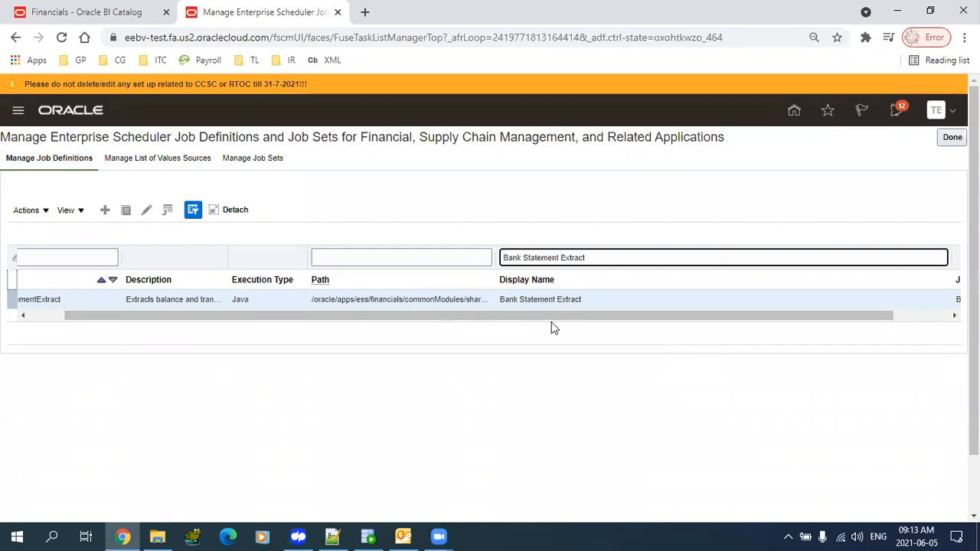
left_click(104, 210)
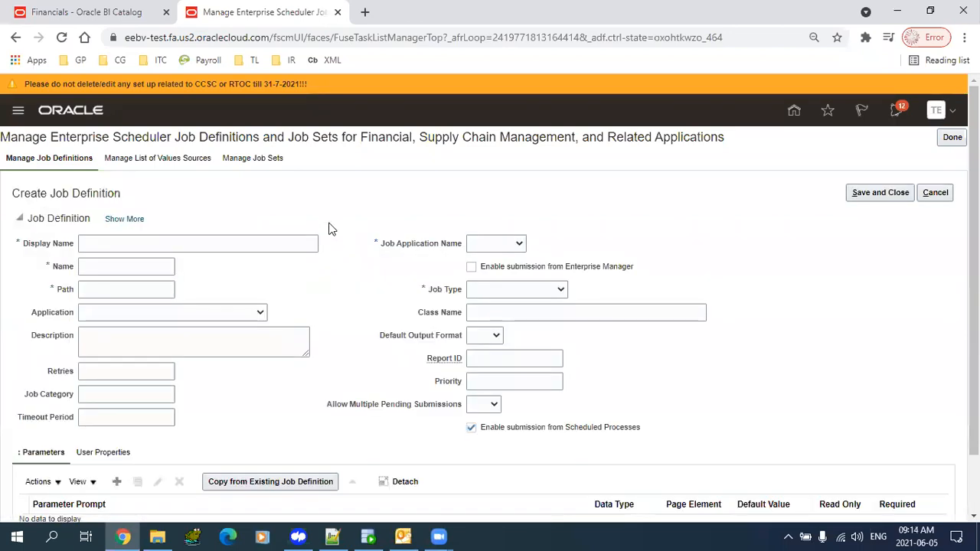
- Enter display name 'TL Supplier Report' and name 'TLSupReport' for the job
left_click(201, 245)
type("TL")
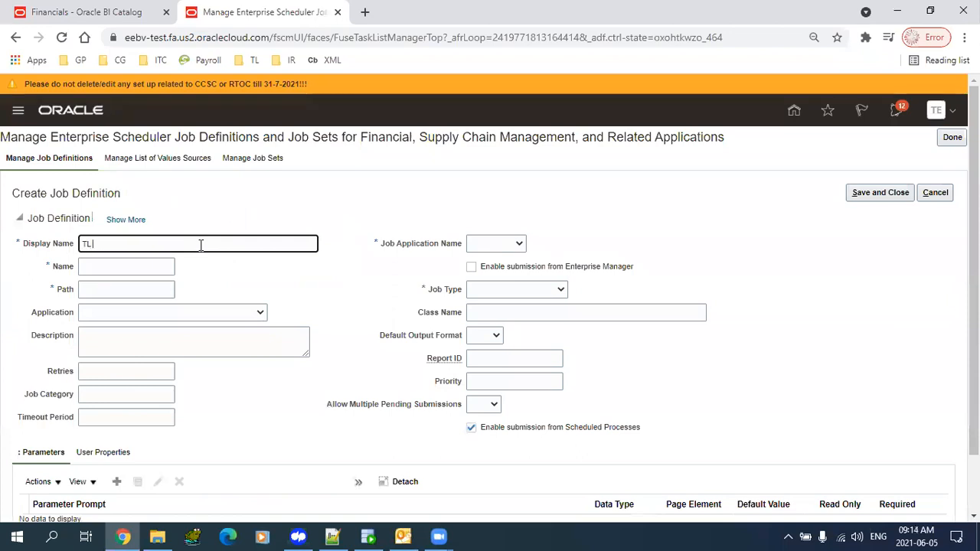
type(" Supplier")
type("ier RE")
key("BackSpace")
type("eport")
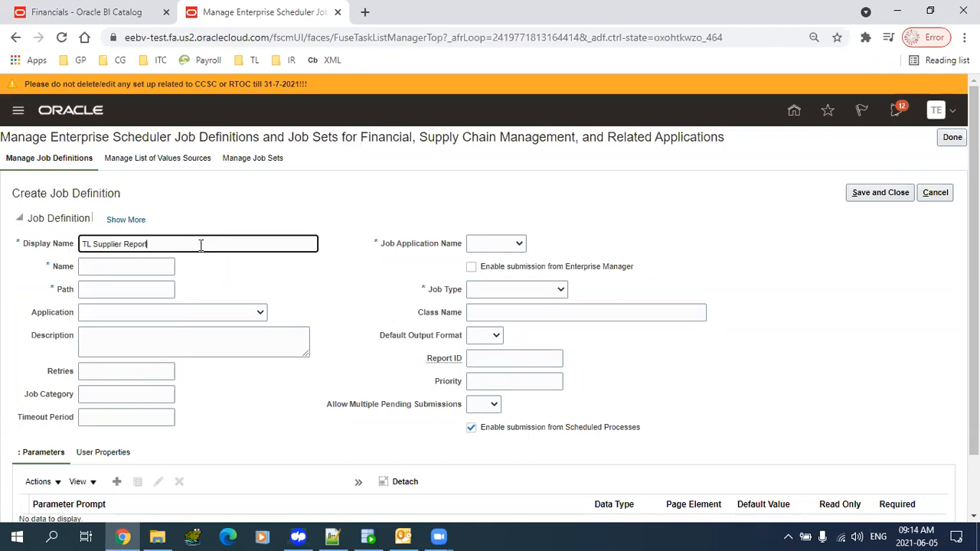
key("Tab")
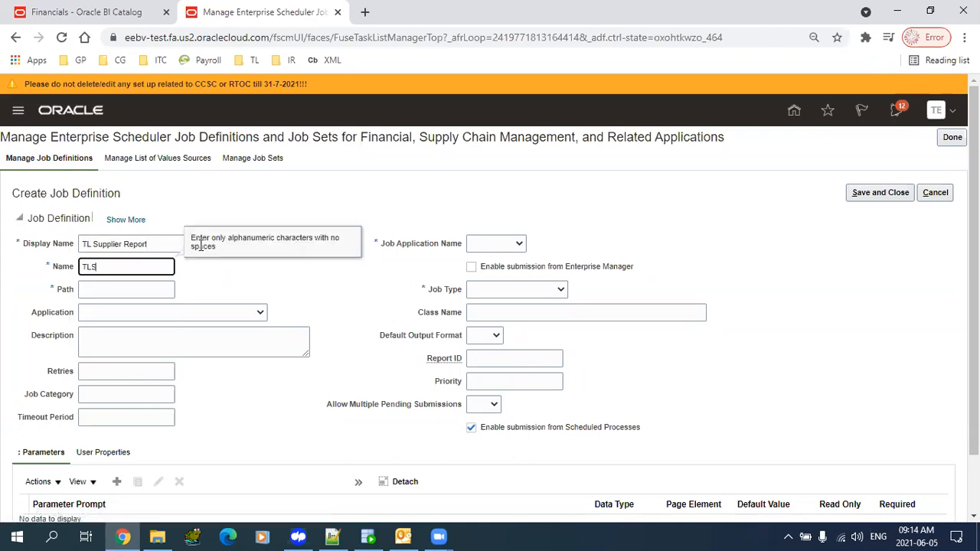
type("TLSupReport")
key("Tab")
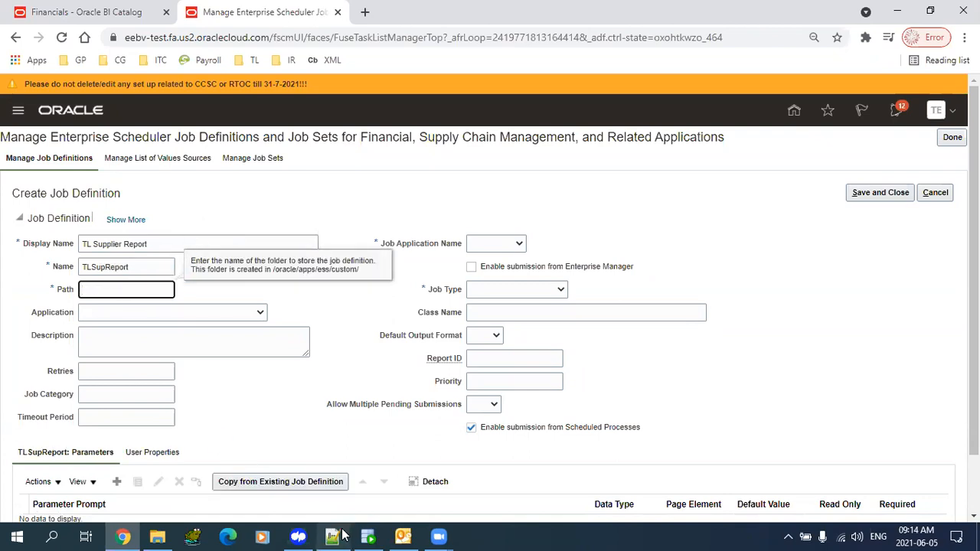
- Paste '/Custom Reports/' as the path and the full TL1_Supplier_RPT.xdo path as Report ID
left_click(334, 537)
left_click(129, 75)
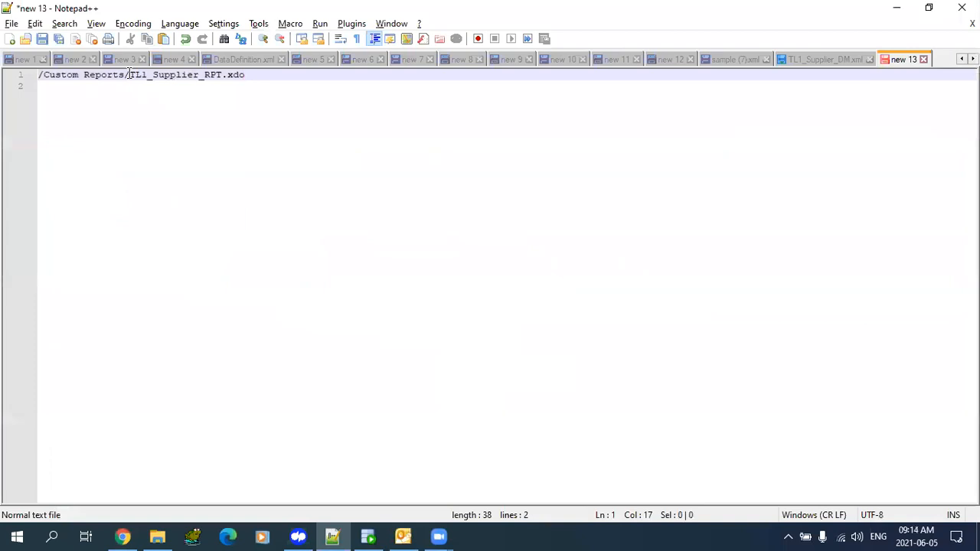
key("shift+Home")
key("ctrl+c")
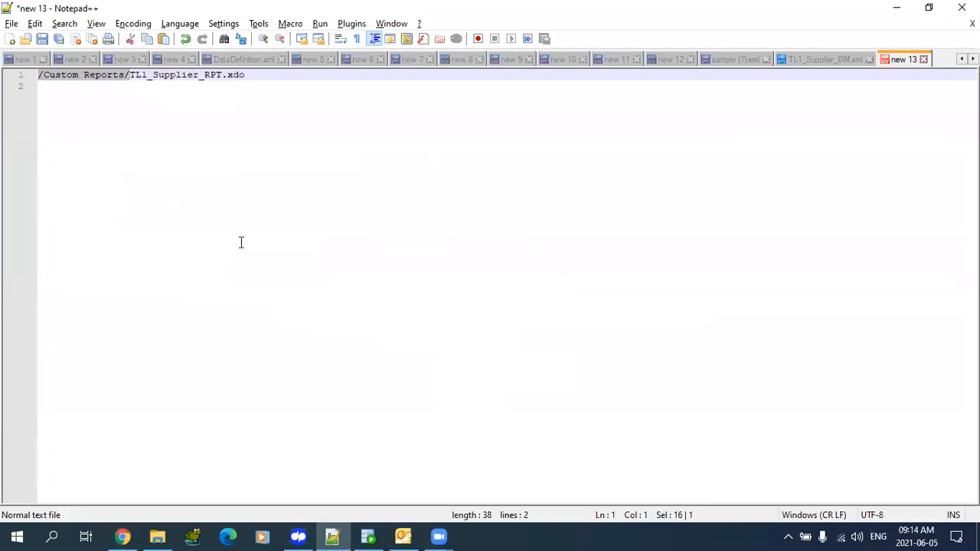
key("alt+Tab")
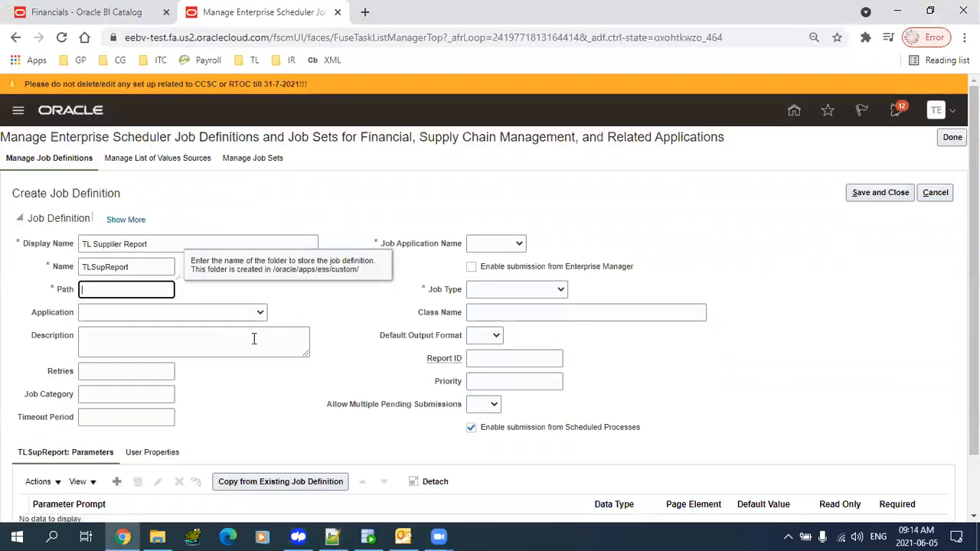
key("ctrl+v")
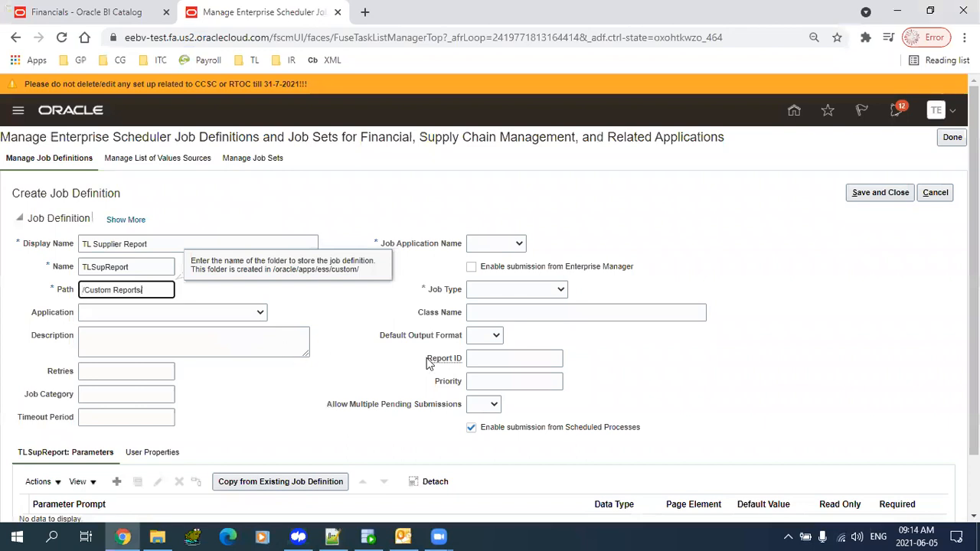
left_click(478, 360)
key("alt+Tab")
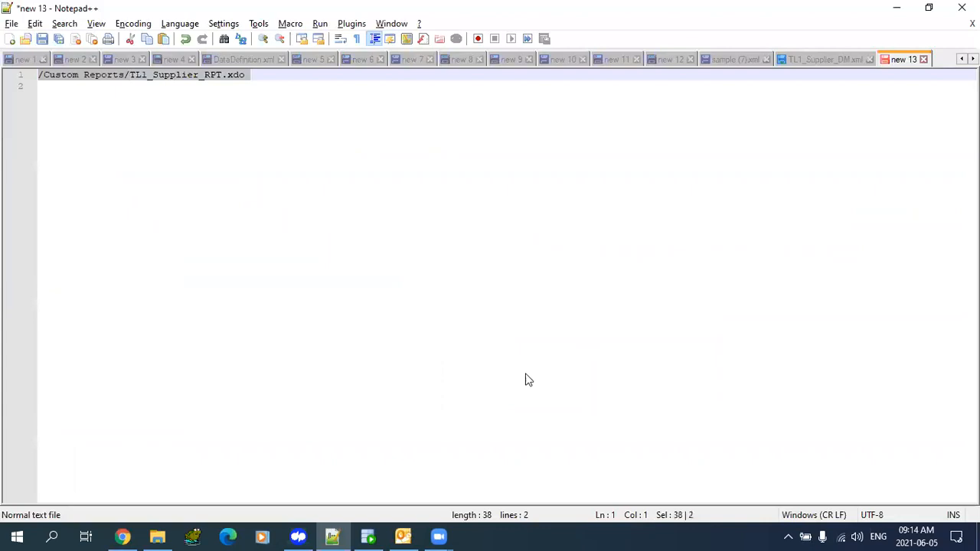
key("alt+Tab")
type("/Custom Reports/TL1_Supplier_RPT.xdo")
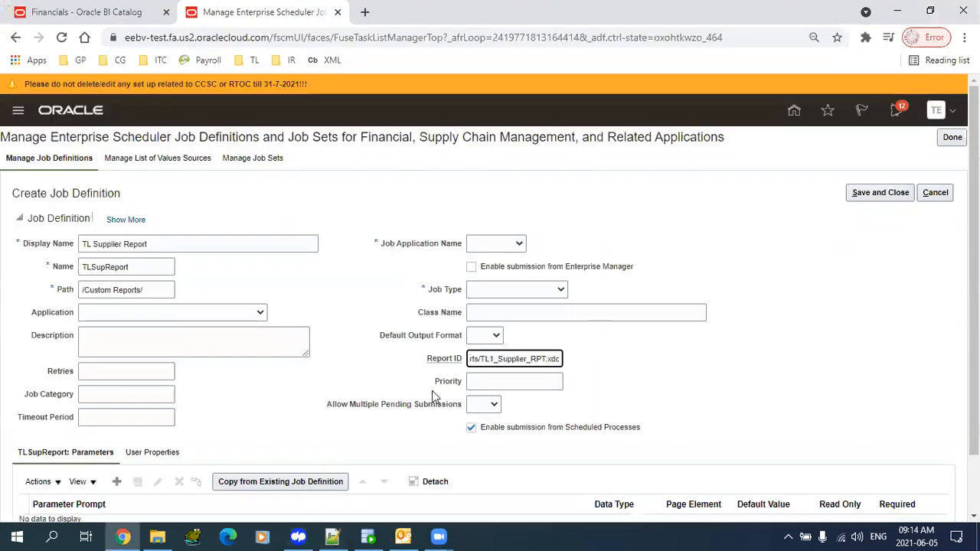
left_click(159, 288)
type("/")
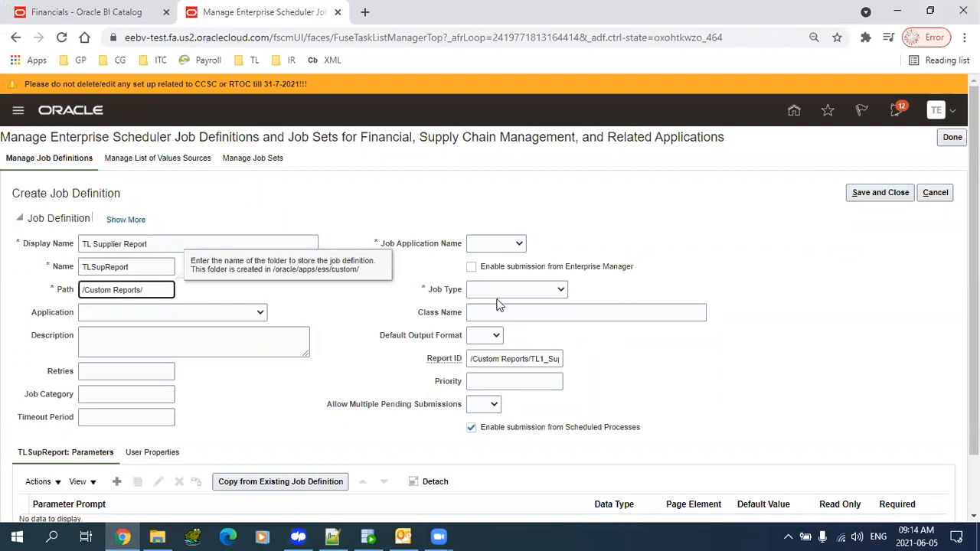
- Set job application FscmEss, job type BIPJobType, and application Assets
left_click(519, 244)
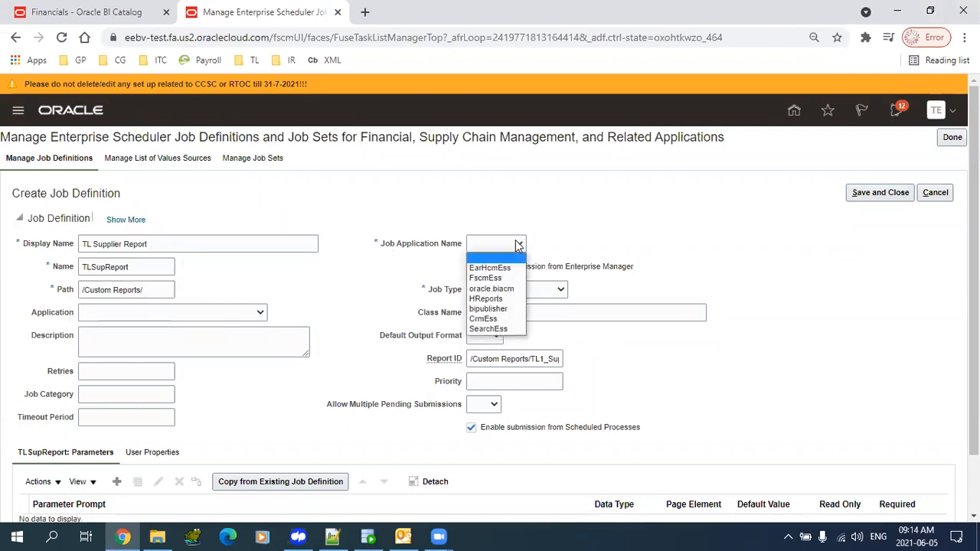
left_click(515, 280)
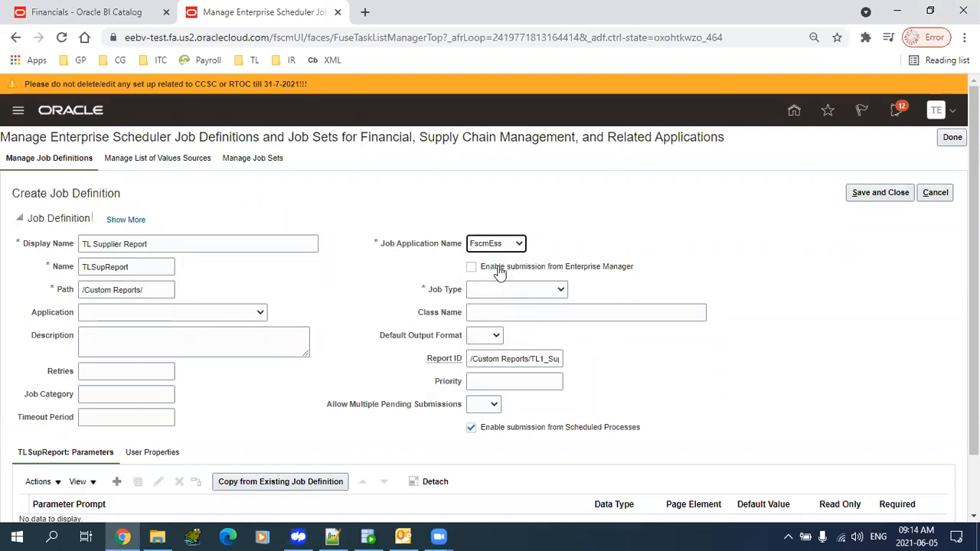
left_click(546, 290)
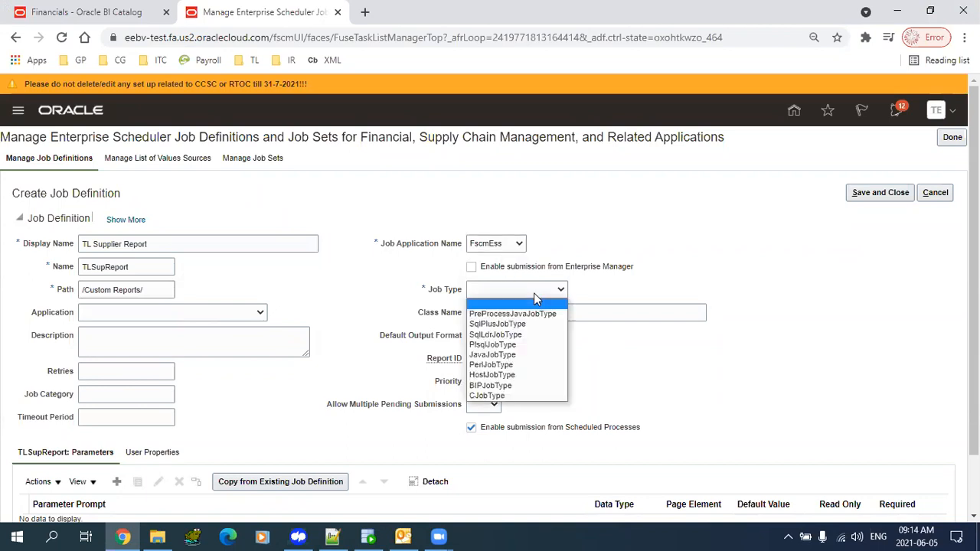
left_click(524, 385)
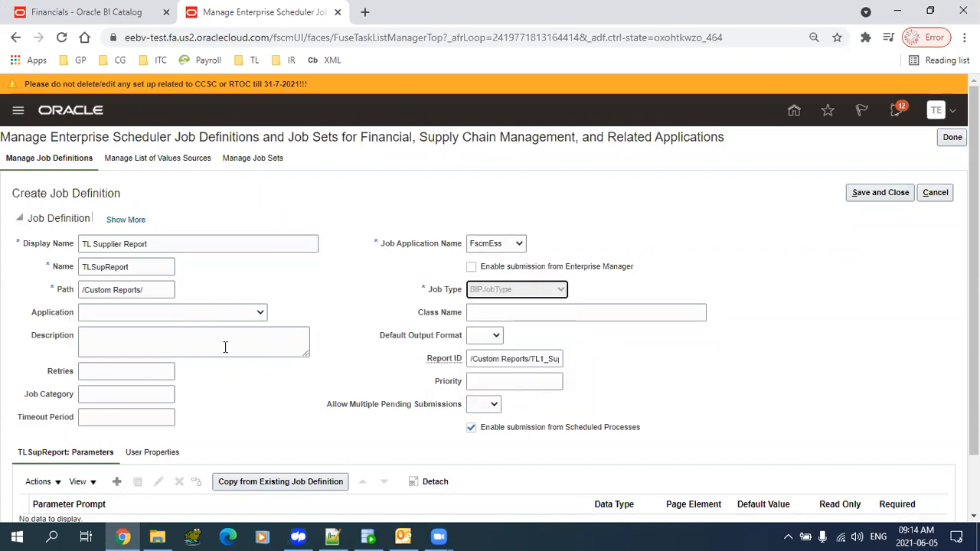
left_click(256, 314)
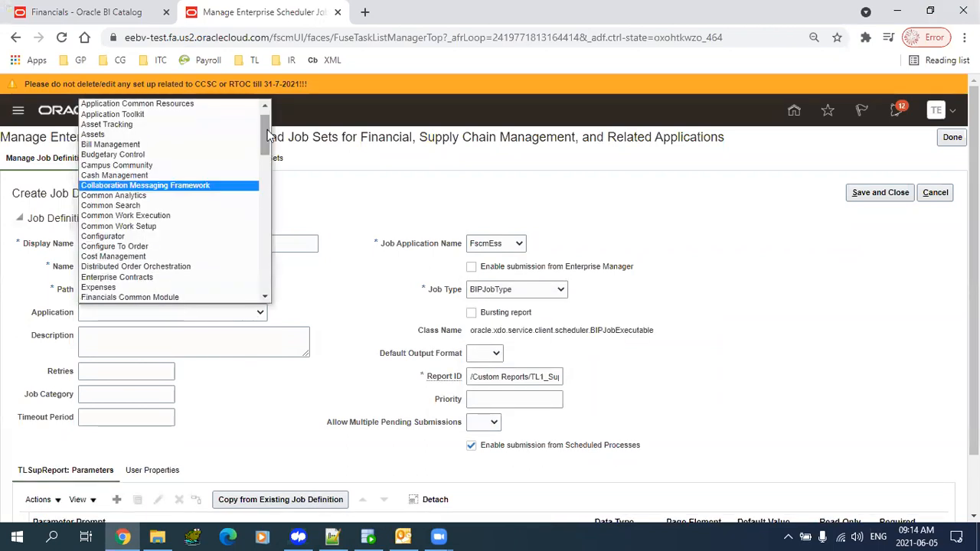
left_click(184, 134)
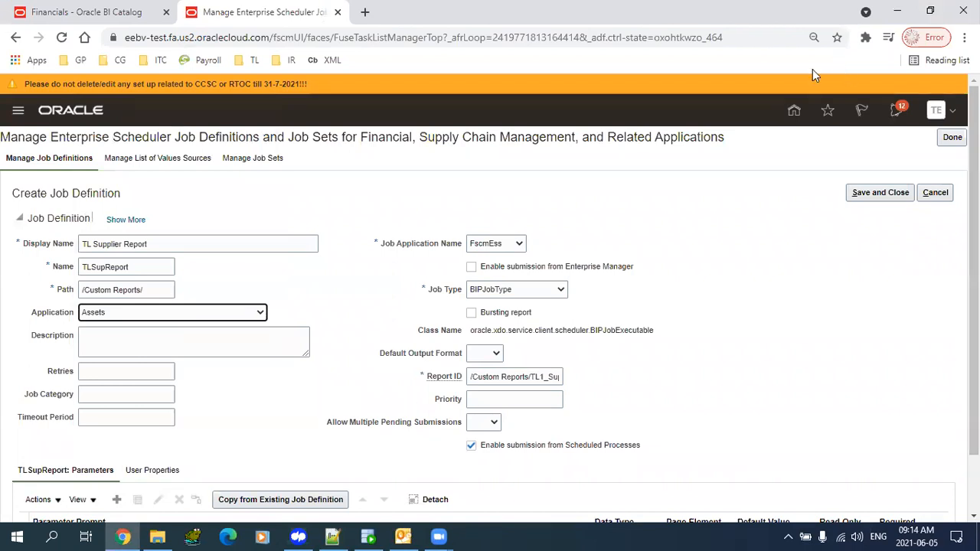
scroll(765, 326, "down", 1)
scroll(773, 329, "up", 1)
scroll(805, 339, "down", 1)
scroll(490, 297, "down", 1)
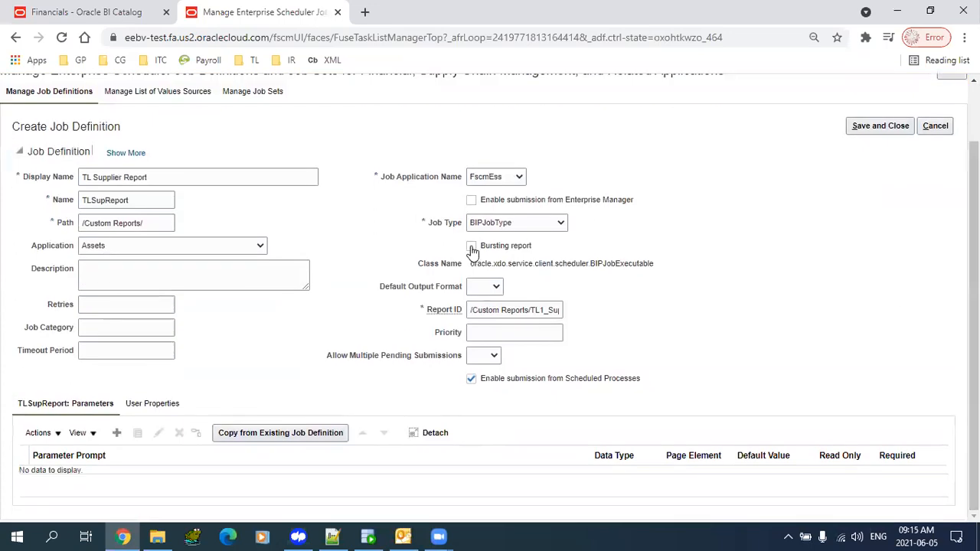
scroll(853, 245, "up", 1)
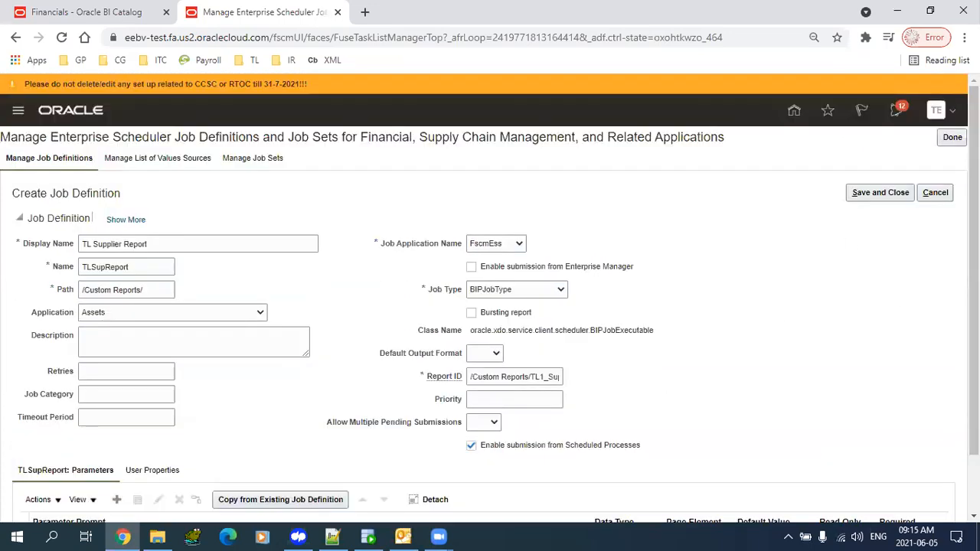
scroll(580, 394, "down", 1)
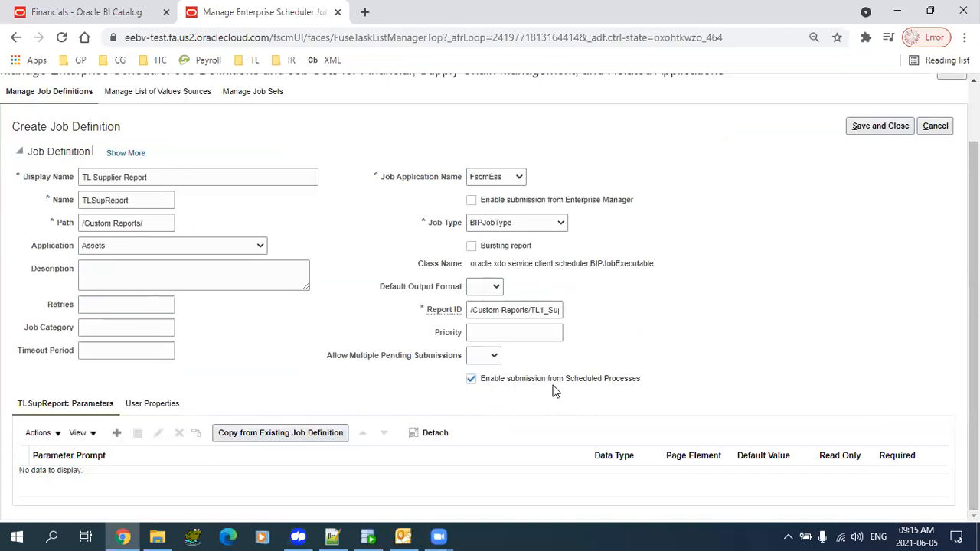
left_click_drag(974, 303, 974, 272)
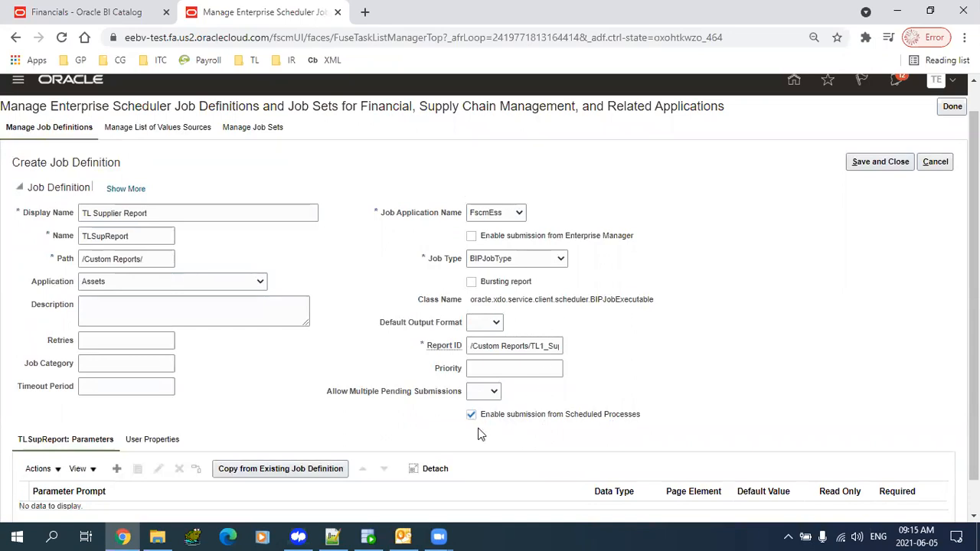
left_click_drag(974, 280, 974, 312)
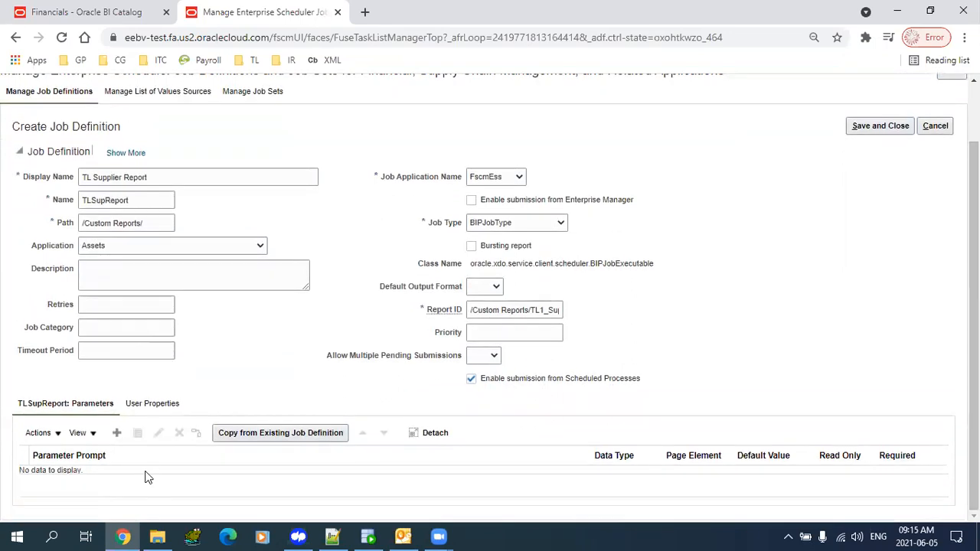
- Add a parameter prompted 'Supplier Number' with data type String, displayed as a Text box
left_click(116, 434)
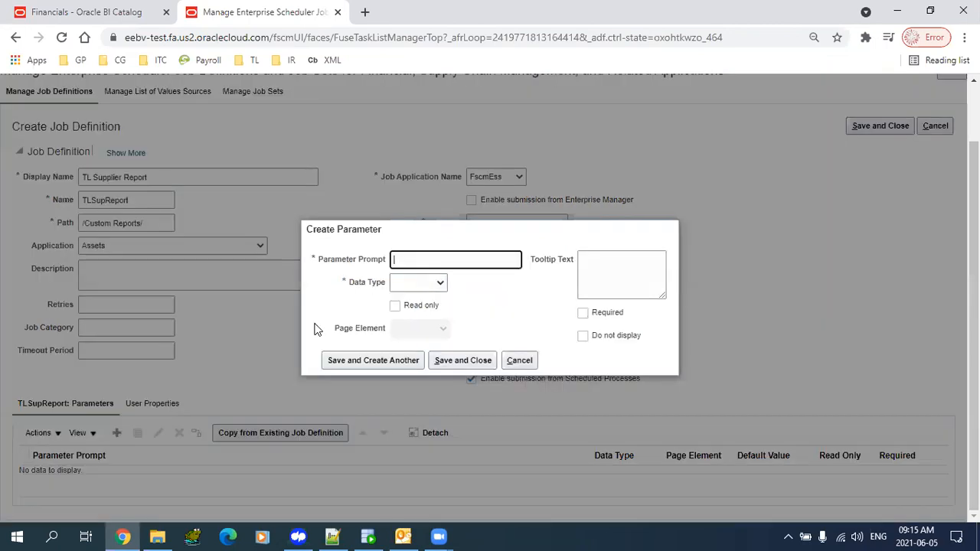
type("SUp")
key("BackSpace")
key("BackSpace")
key("BackSpace")
key("BackSpace")
type("plie")
type("plier Nu")
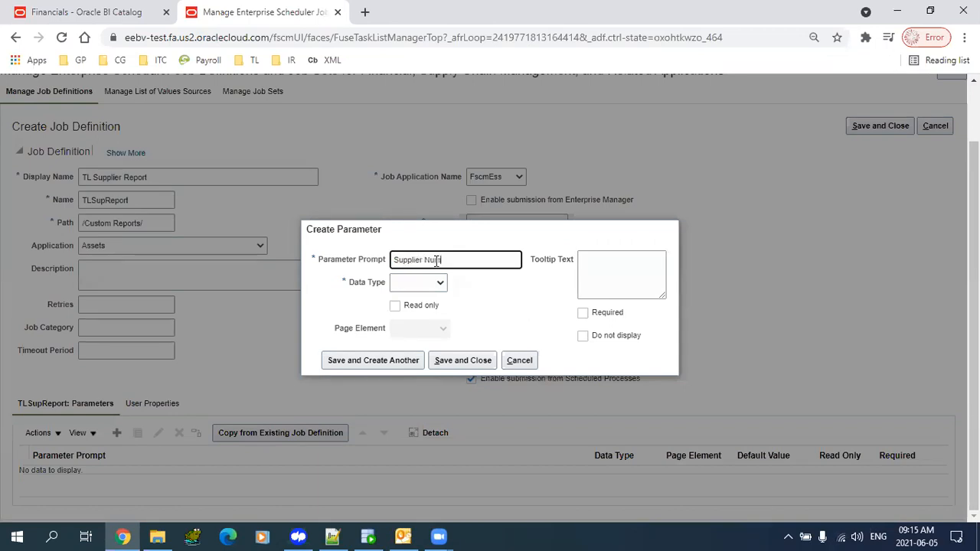
key("Tab")
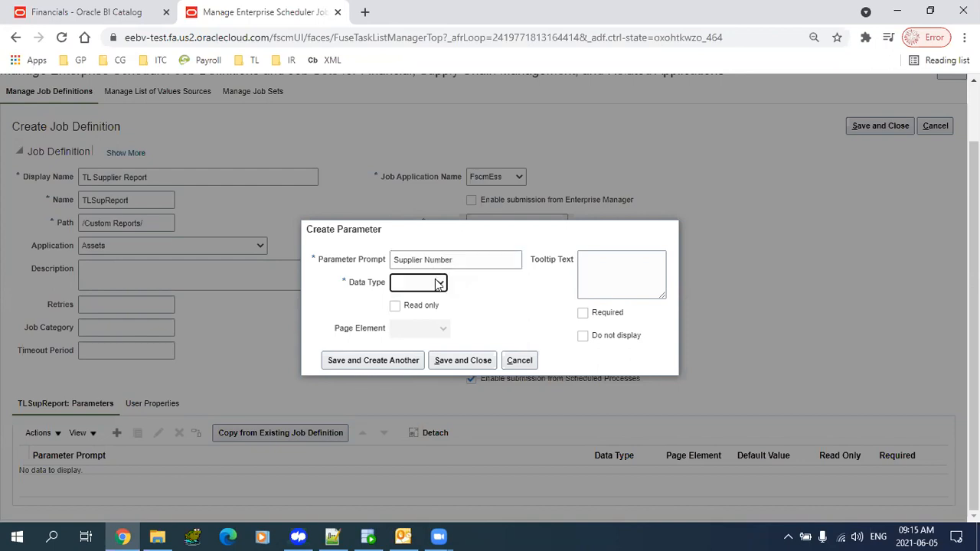
left_click(441, 283)
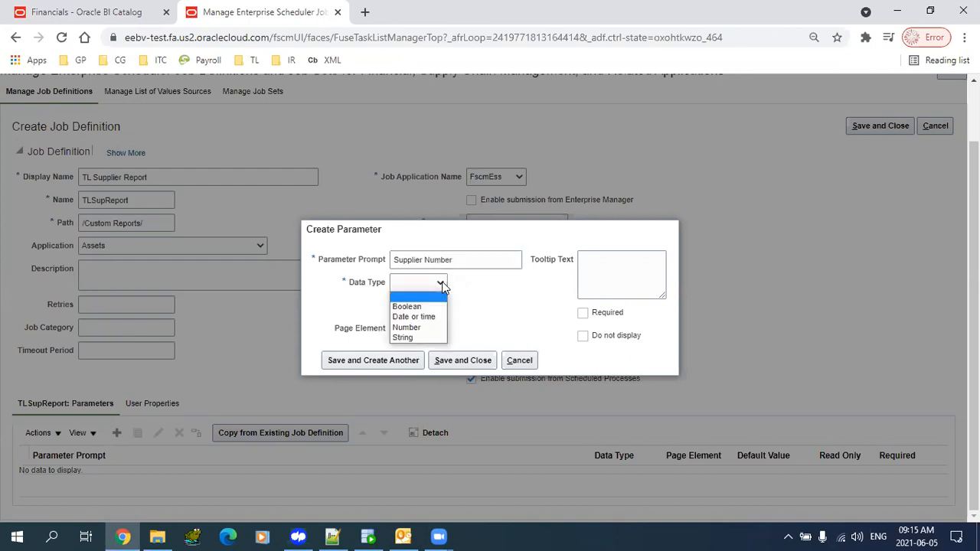
left_click(422, 337)
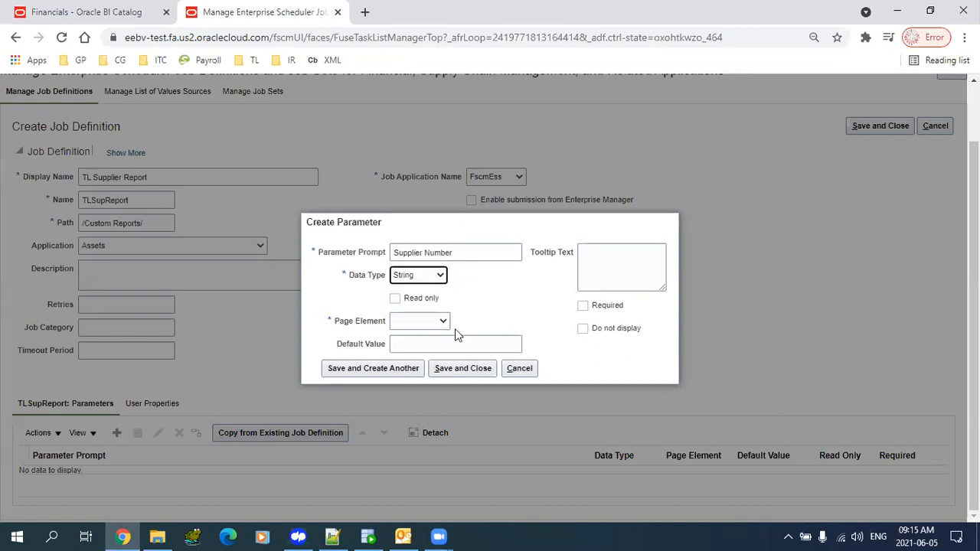
left_click(442, 320)
left_click(435, 365)
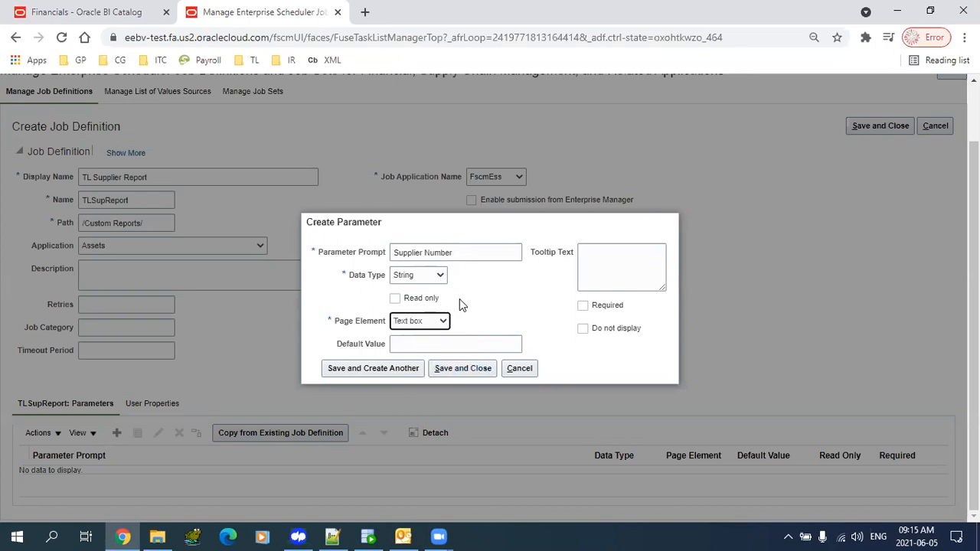
- Leave the parameter optional and visible, save it, then save the TL Supplier Report job definition
left_click(582, 308)
left_click(583, 307)
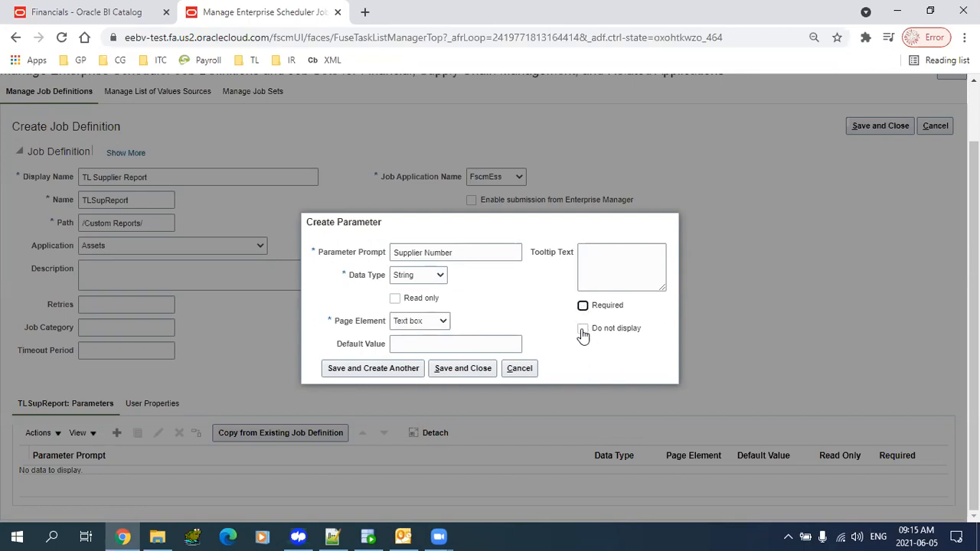
left_click(582, 330)
left_click(582, 330)
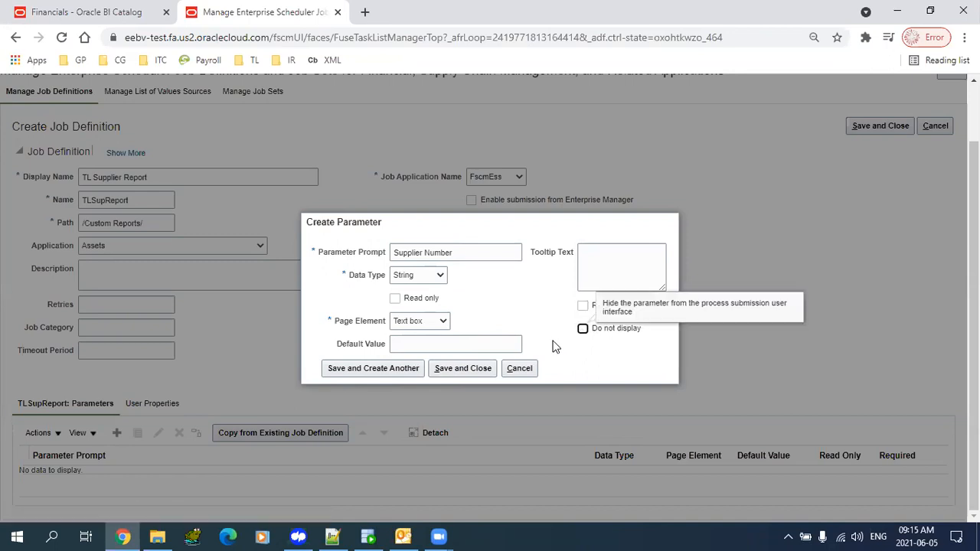
left_click(478, 344)
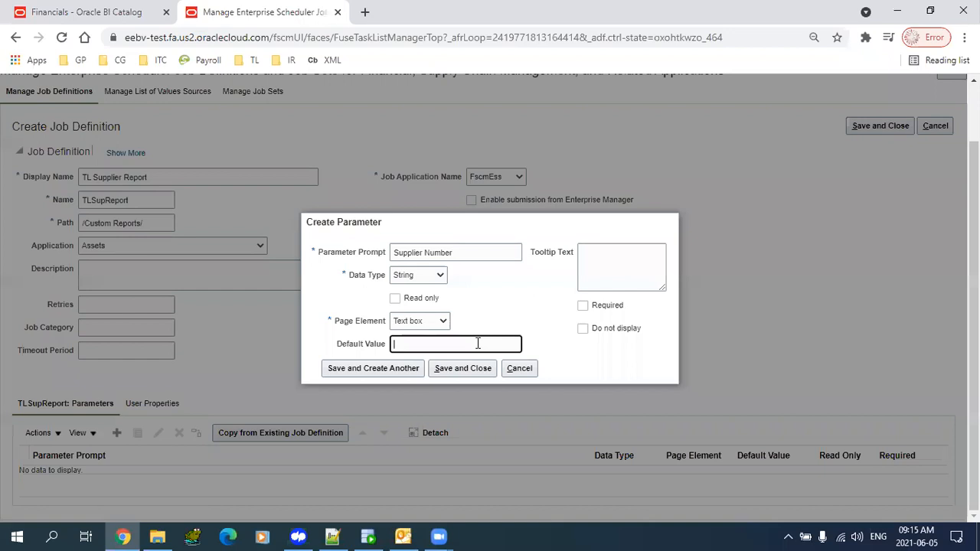
left_click(437, 373)
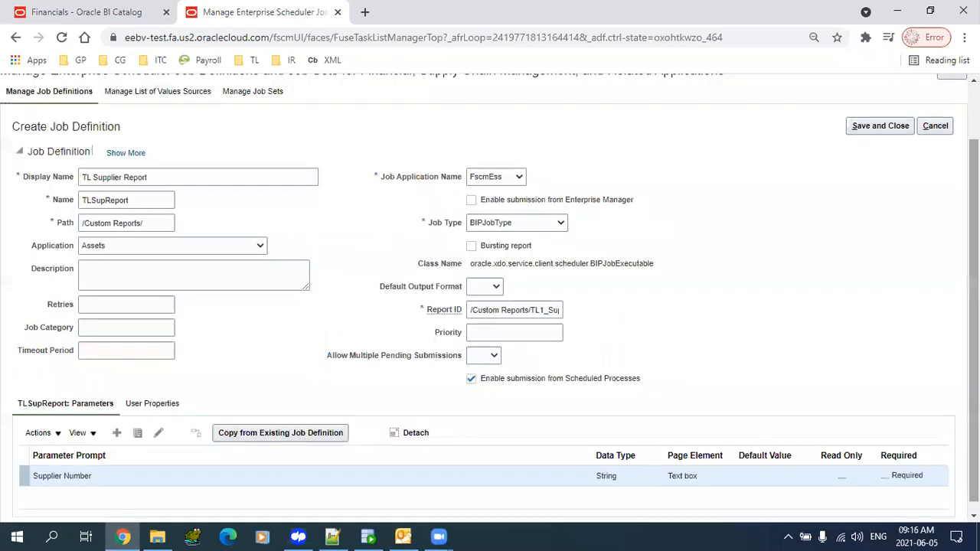
left_click_drag(974, 203, 974, 138)
left_click(865, 201)
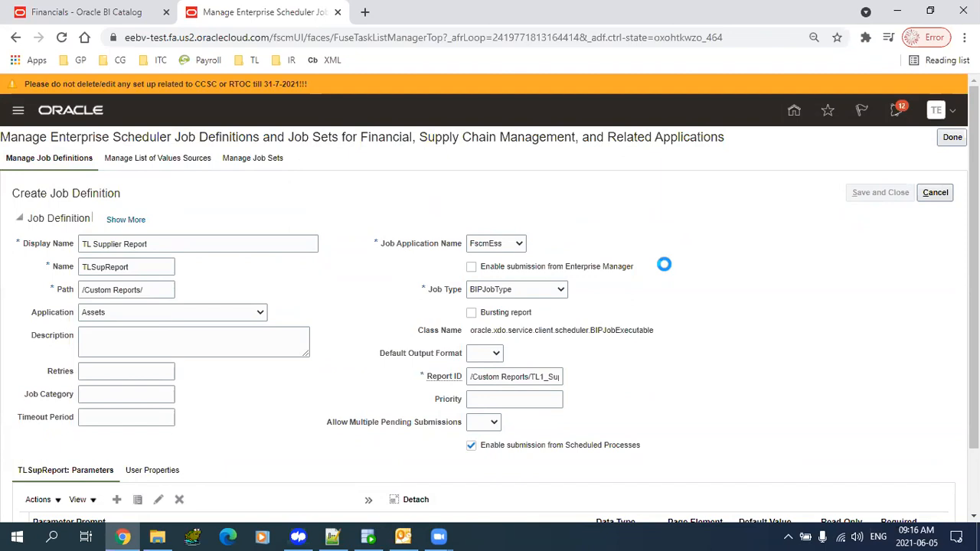
- Dismiss the Bank Statement Extract properties and open the Custom Reports folder in the BI catalog
left_click(97, 12)
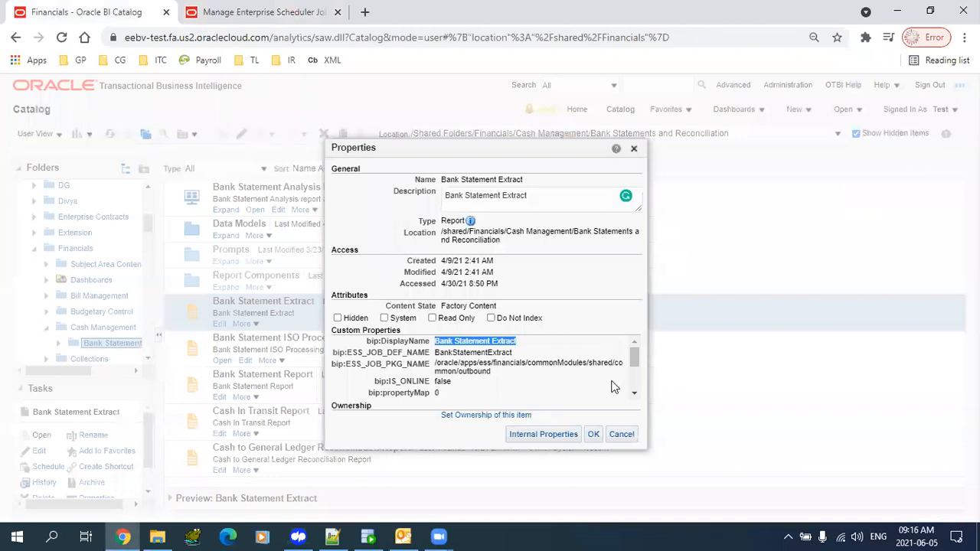
left_click(621, 434)
left_click_drag(143, 235, 145, 196)
left_click_drag(146, 274, 148, 200)
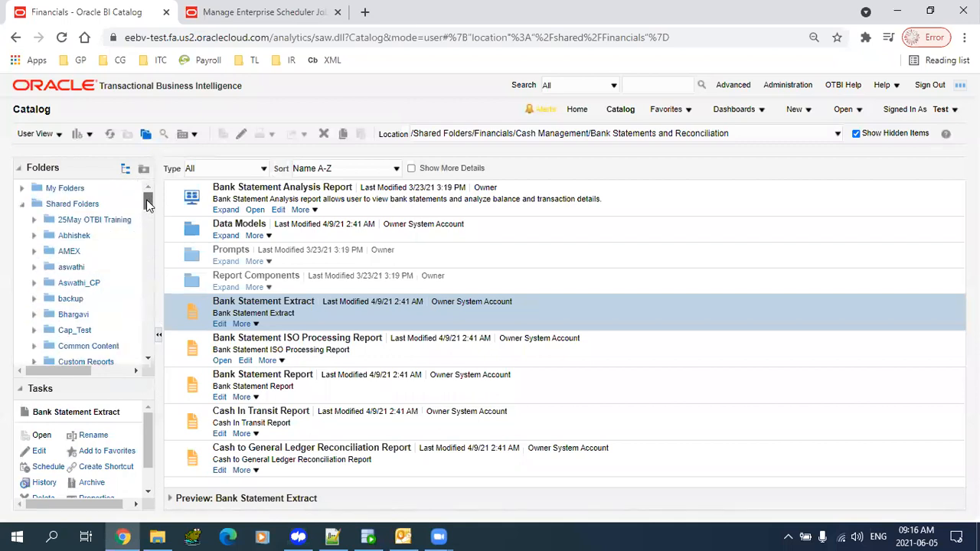
left_click(81, 361)
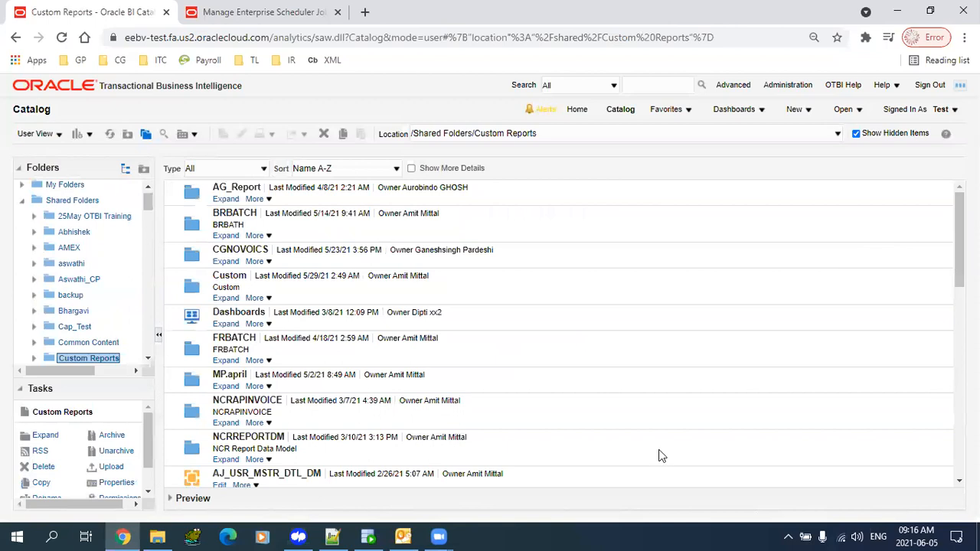
left_click_drag(960, 263, 952, 419)
scroll(381, 371, "down", 1)
- Archive the TL1_Supplier_DM data model as a download
left_click(337, 360)
left_click(300, 333)
left_click(312, 362)
left_click(309, 350)
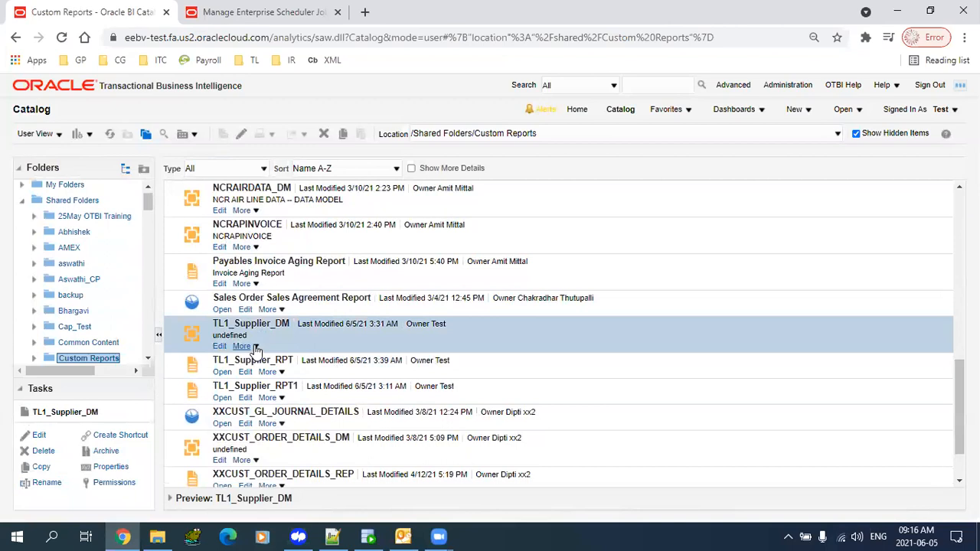
left_click(256, 349)
left_click(277, 441)
left_click(476, 320)
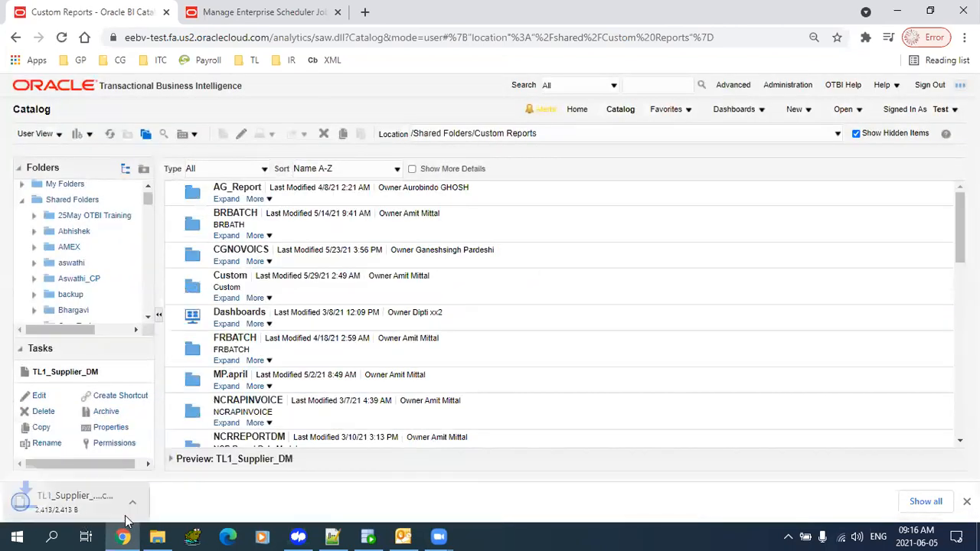
- Archive the TL1_Supplier_RPT report as a download, then open the destination shared folder
scroll(945, 350, "down", 10)
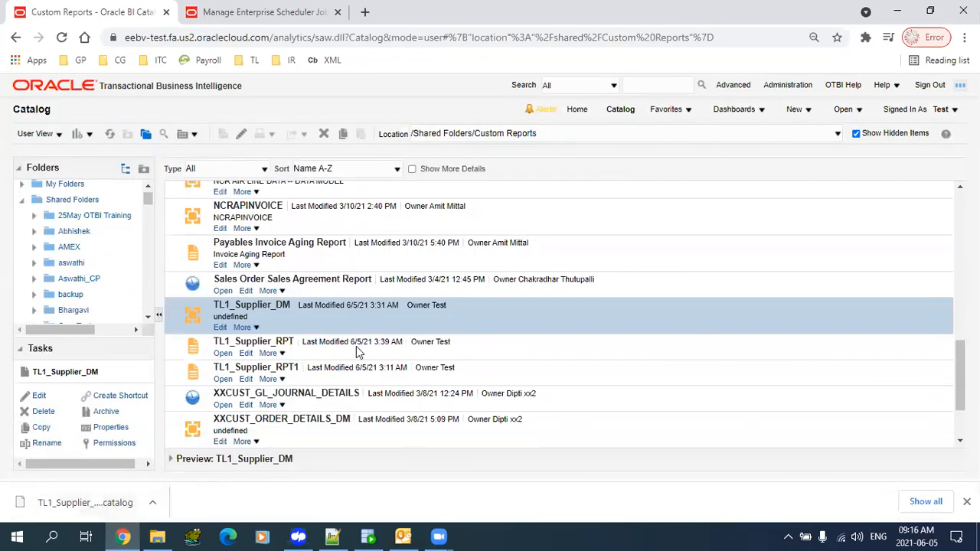
left_click(356, 351)
left_click(274, 354)
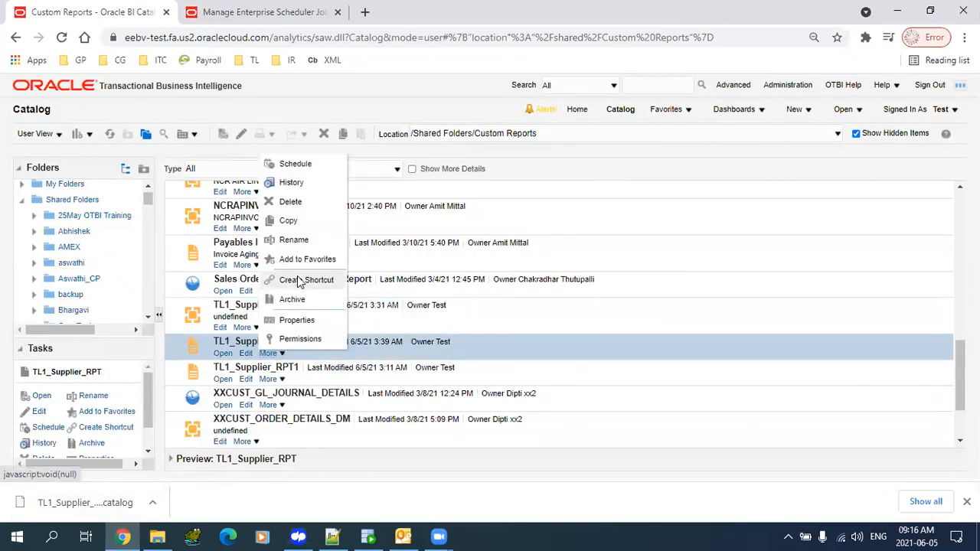
left_click(299, 300)
left_click(468, 305)
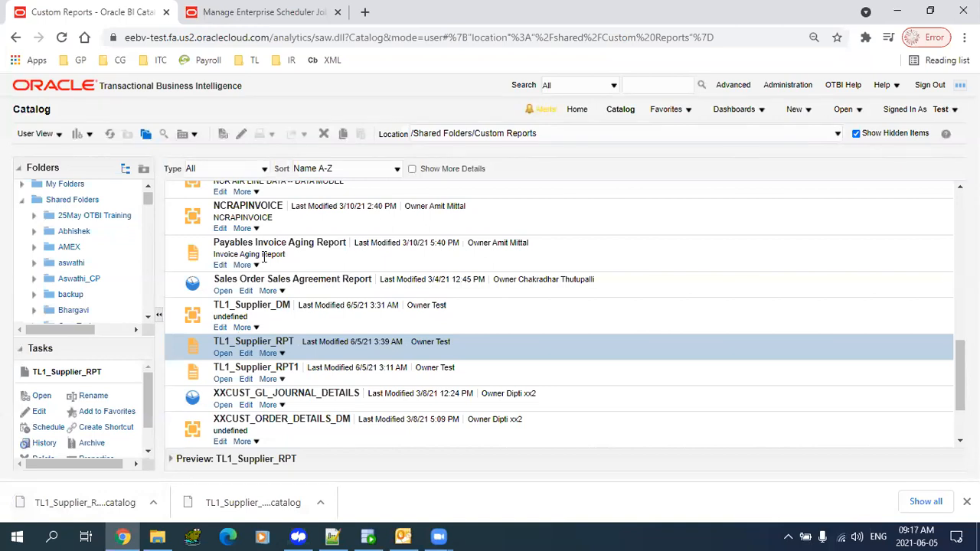
left_click(76, 311)
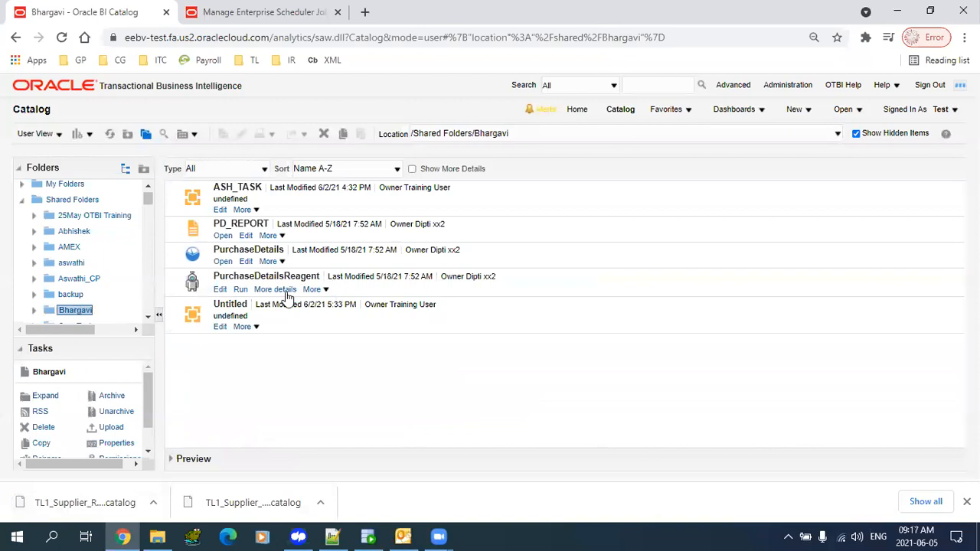
- Unarchive TL1_Supplier_DM.xdm.catalog from Downloads into this folder
left_click(113, 414)
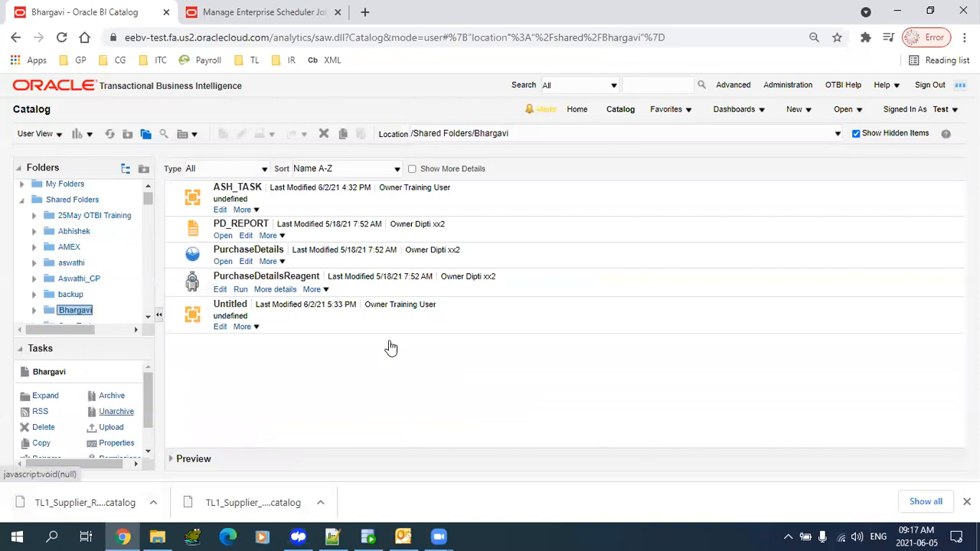
left_click(558, 254)
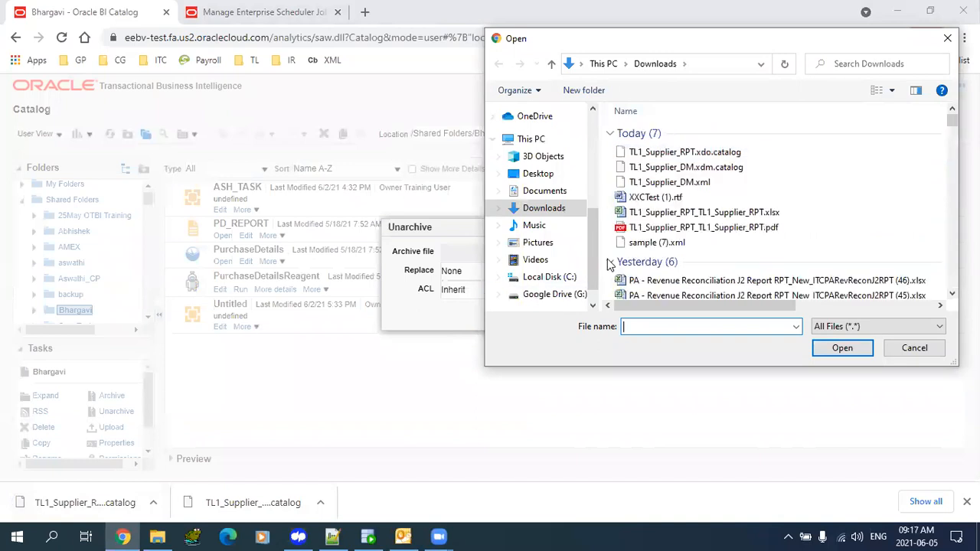
left_click(674, 170)
left_click(842, 348)
left_click(536, 316)
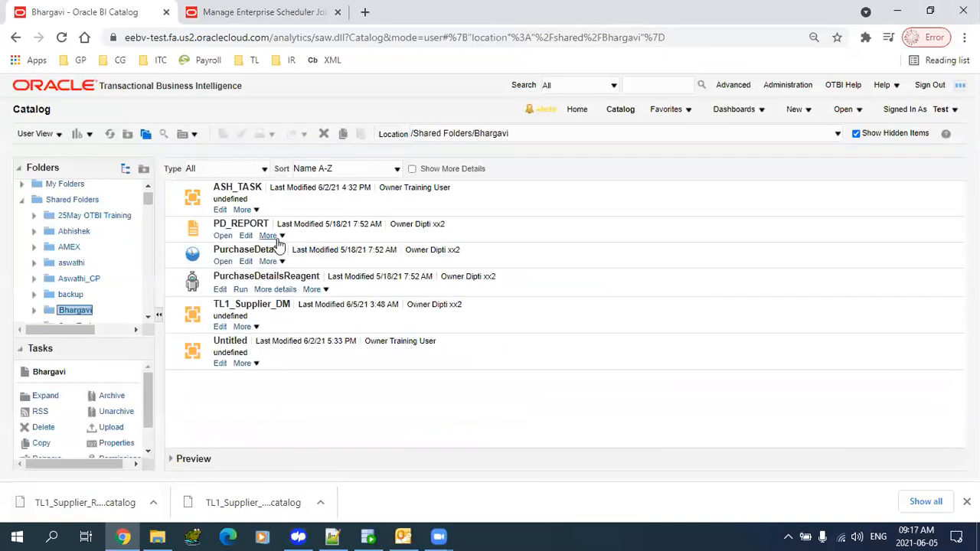
left_click(357, 315)
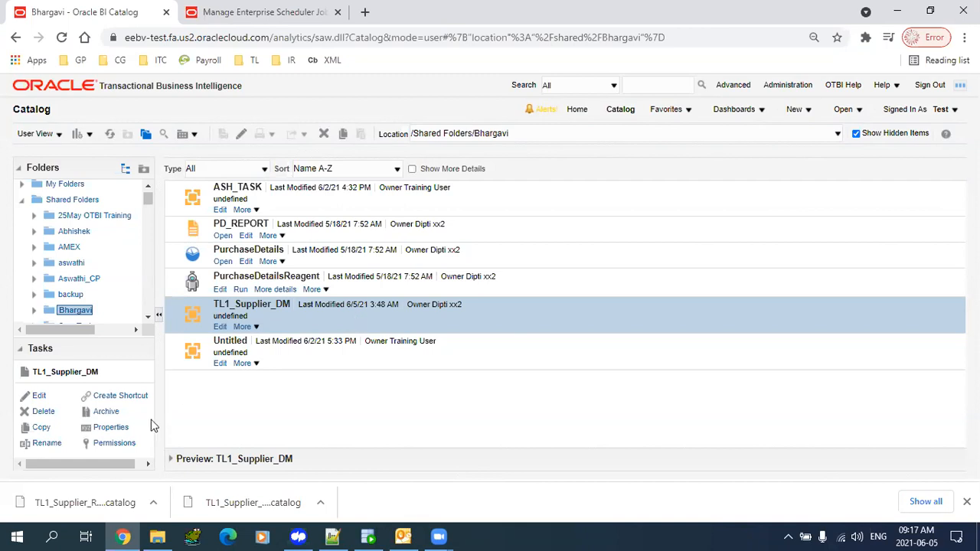
- Unarchive TL1_Supplier_RPT.xdo.catalog into the same folder and open the report for editing
left_click(73, 314)
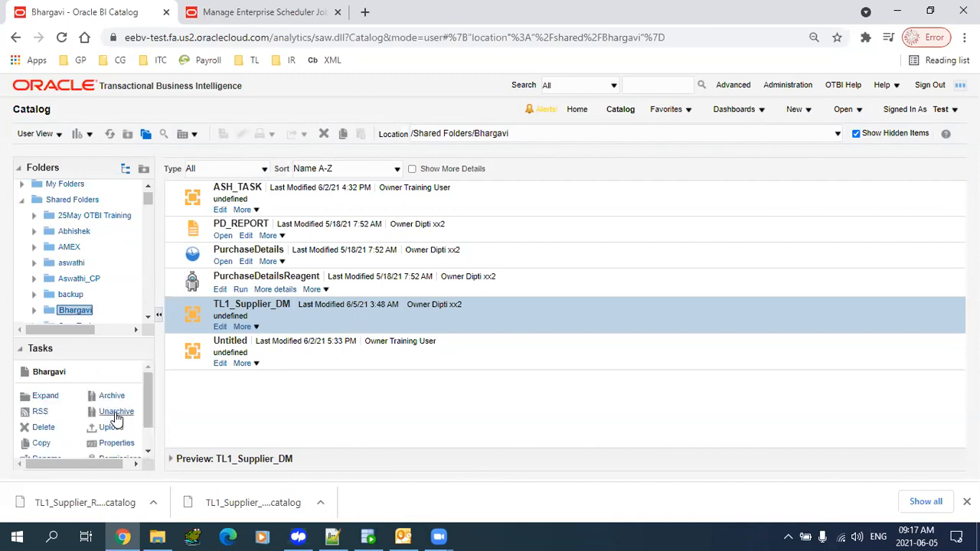
left_click(117, 413)
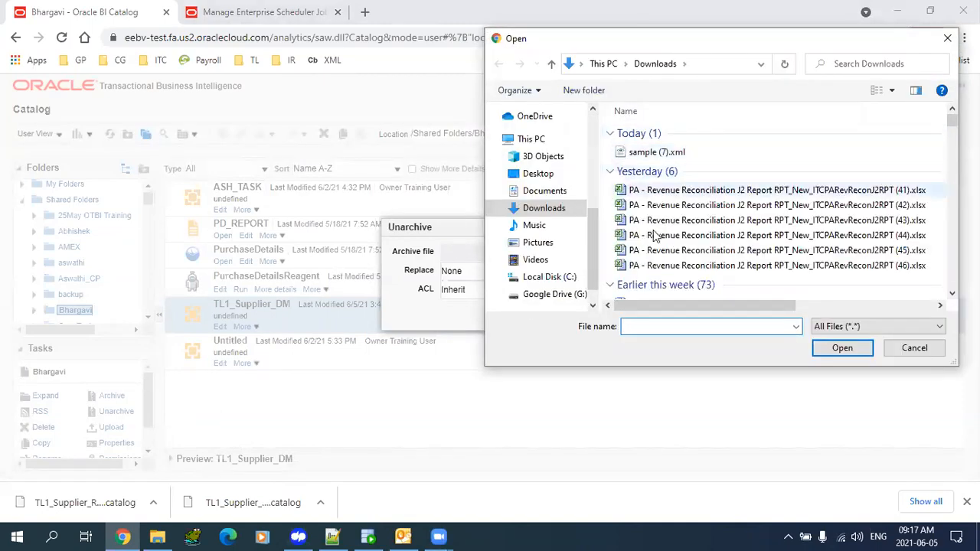
double_click(654, 150)
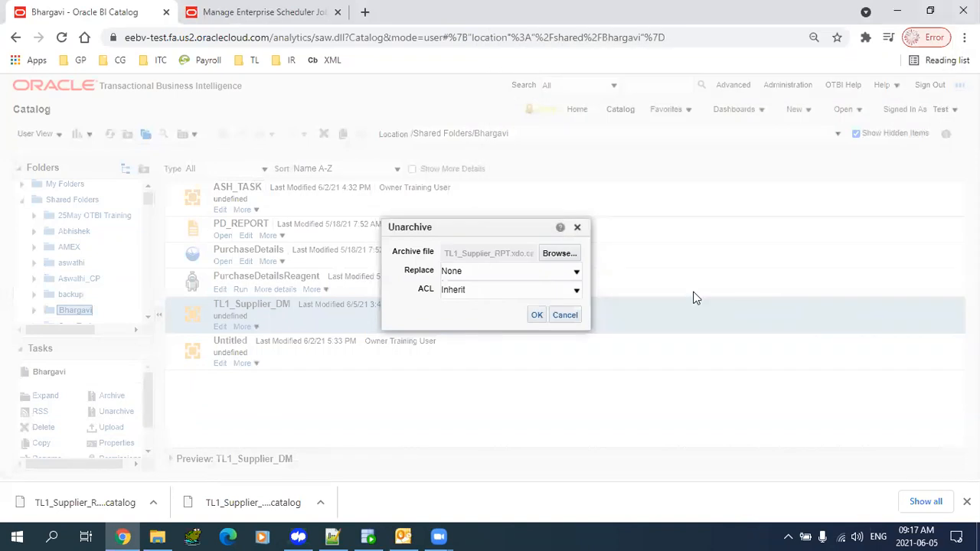
left_click(538, 316)
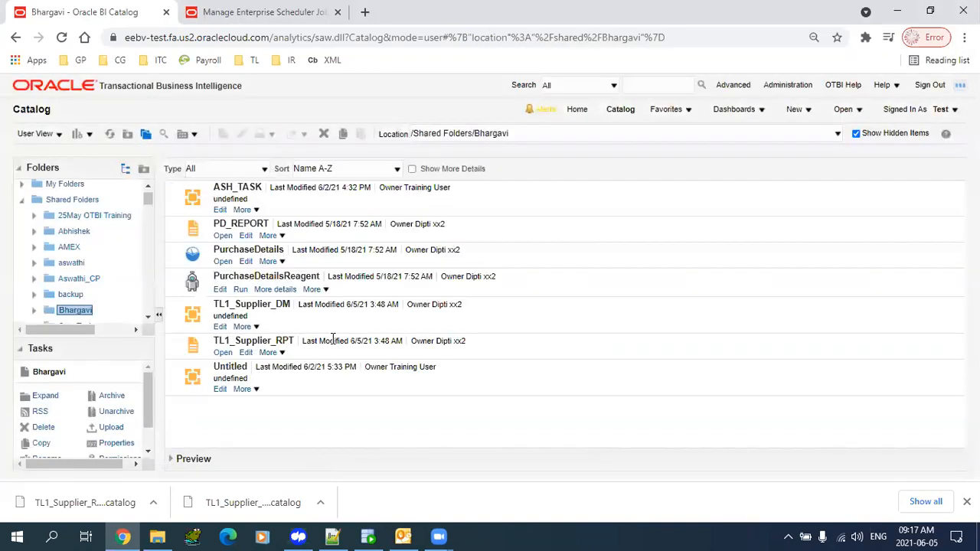
left_click(294, 322)
left_click(308, 346)
left_click(307, 329)
left_click(245, 353)
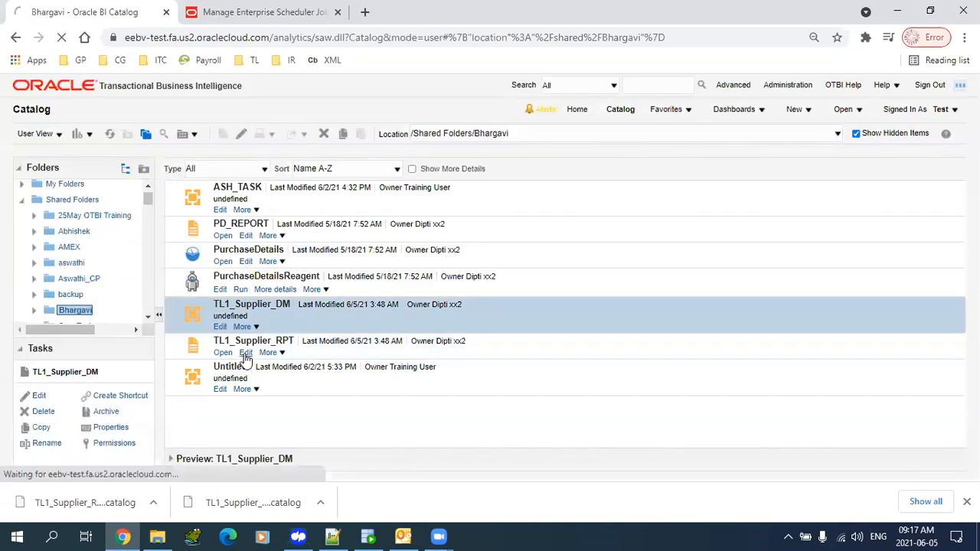
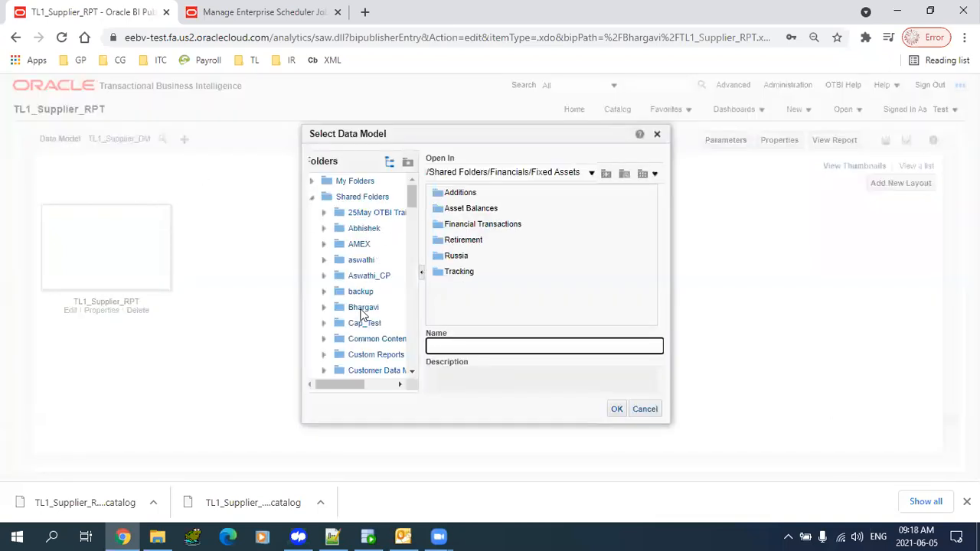
- Point TL1_Supplier_RPT at the TL1_Supplier_DM data model from the shared folder
left_click(357, 308)
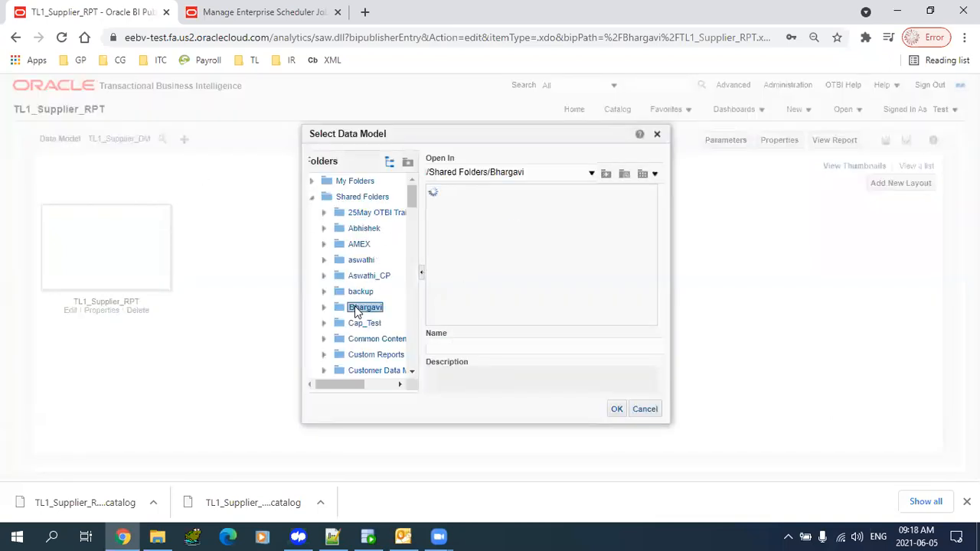
left_click(451, 208)
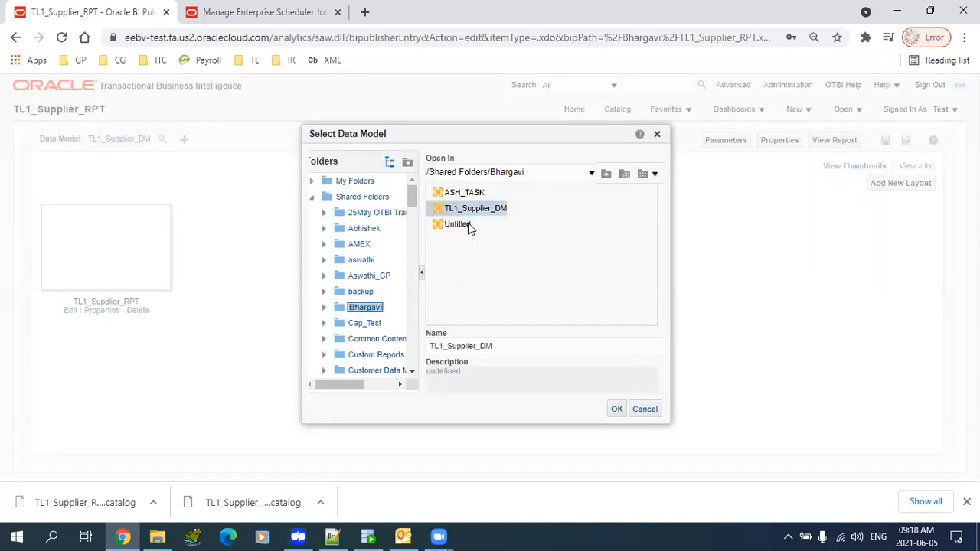
left_click(620, 412)
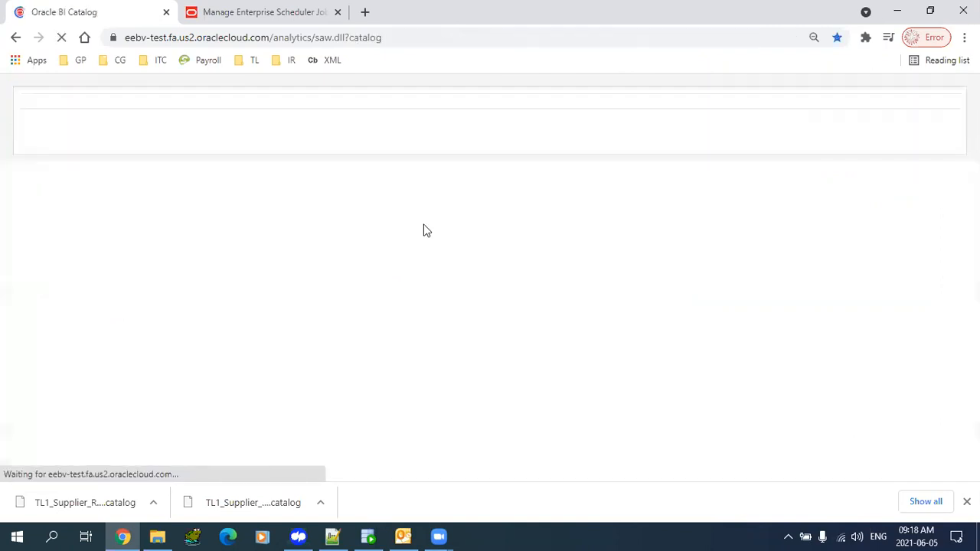
- Start a new scheduled process and enter 'TL' as the job name
left_click(219, 12)
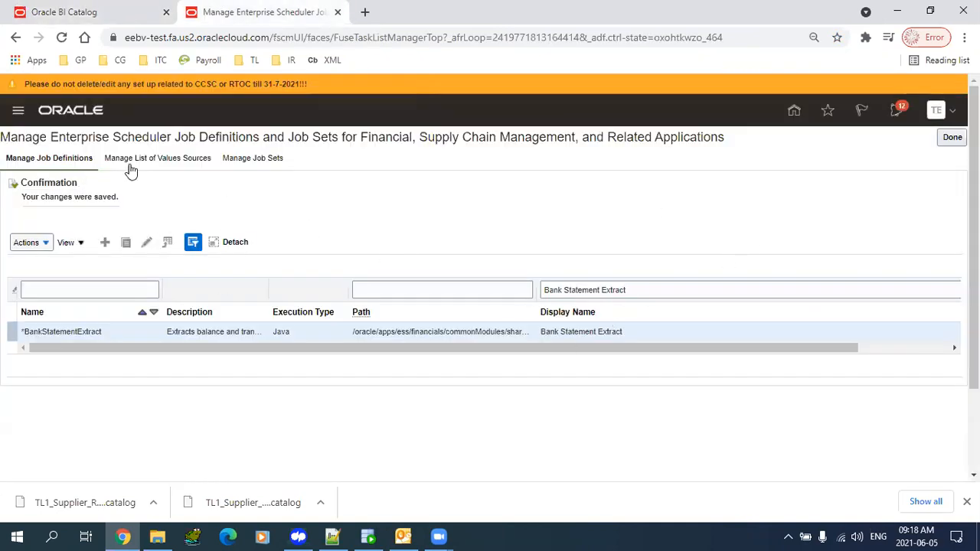
left_click(793, 116)
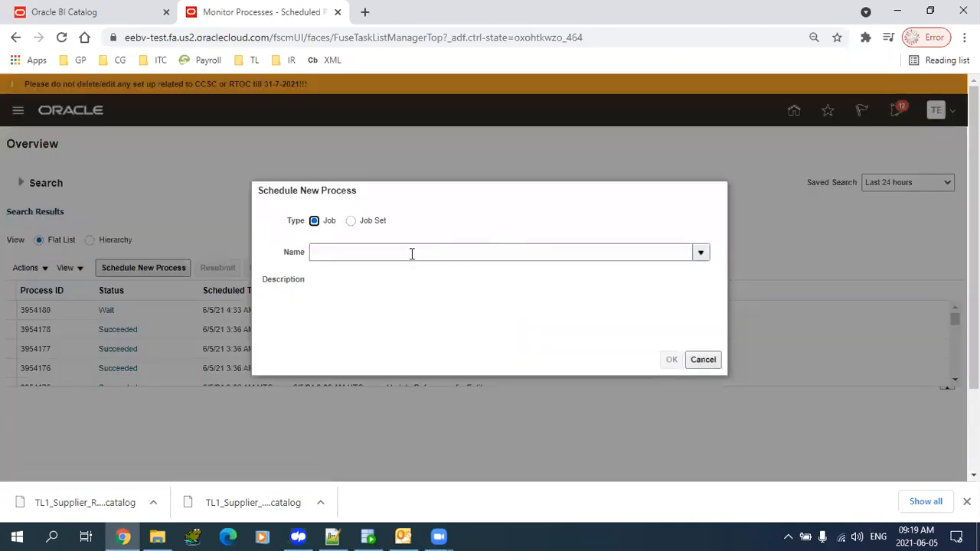
left_click(412, 253)
type("TIL")
key("Tab")
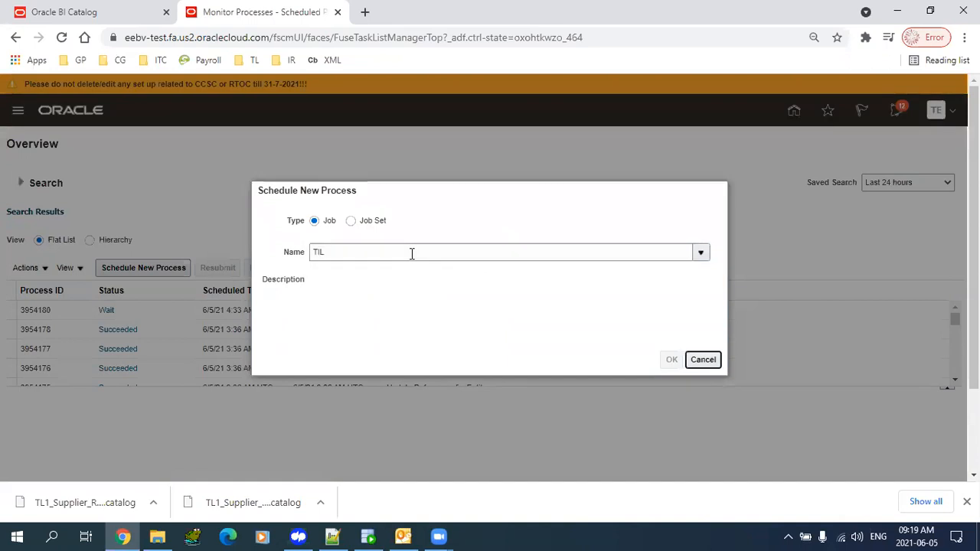
key("shift+Tab")
key("BackSpace")
key("BackSpace")
type("L")
key("Tab")
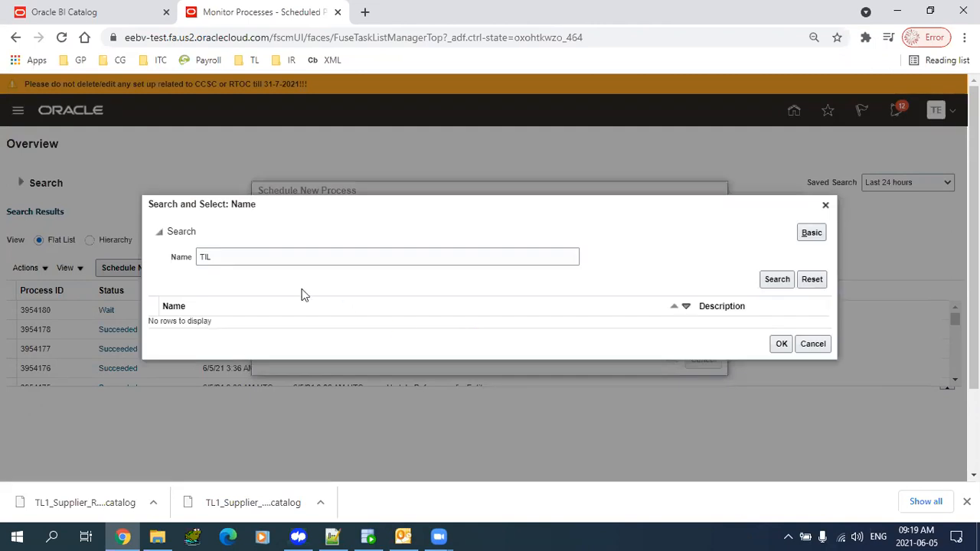
- Search the job list for 'TL Sup' and pick TL Supplier Report
double_click(234, 257)
type("TIL")
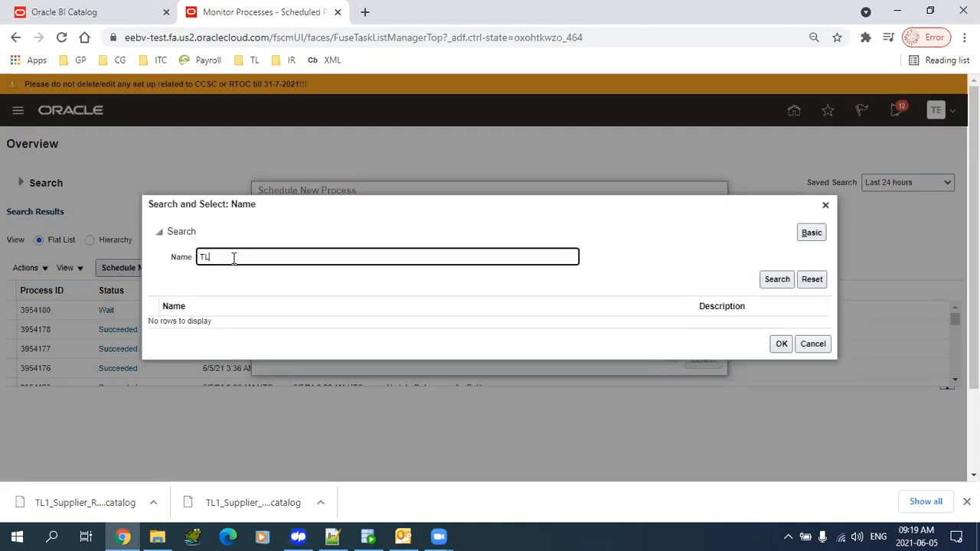
left_click(781, 344)
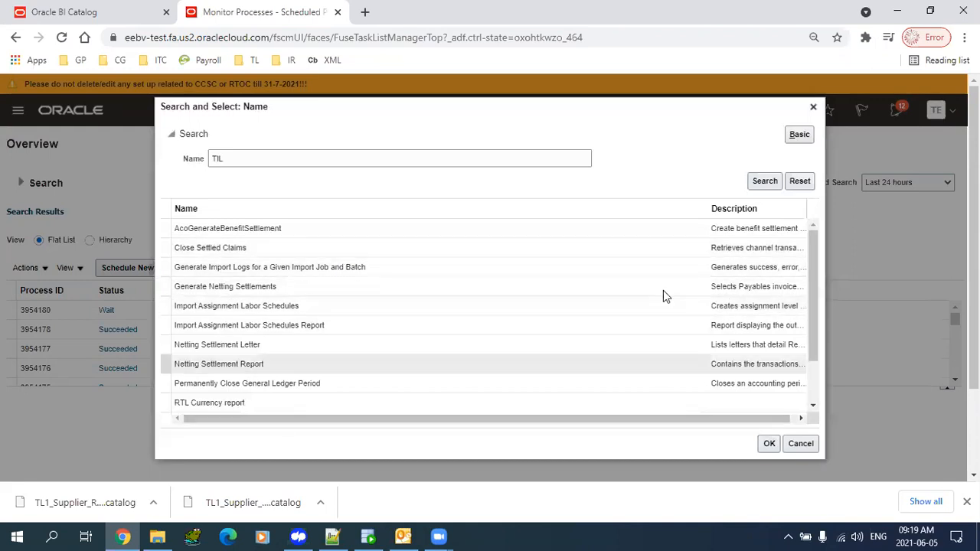
left_click(315, 155)
key("BackSpace")
key("BackSpace")
type("L")
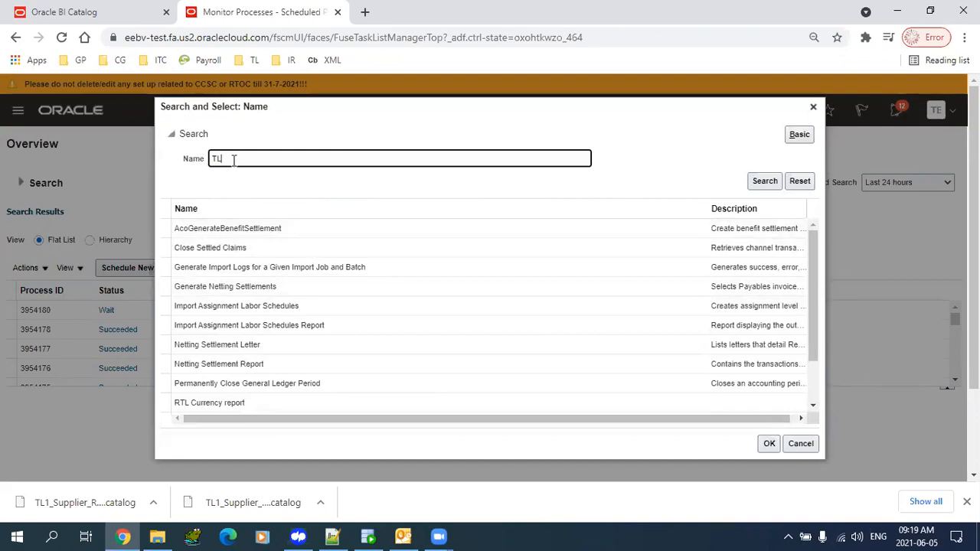
type("Sup")
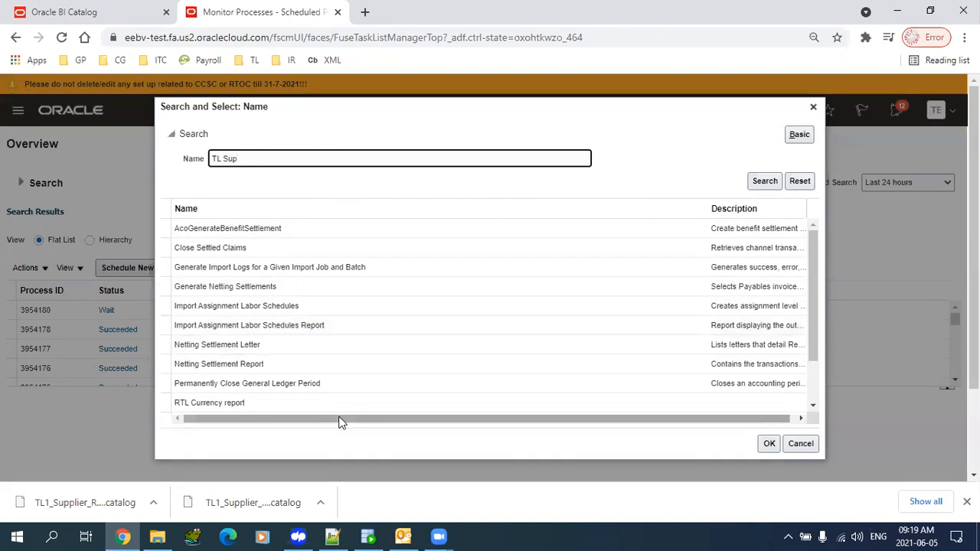
key("Return")
left_click(269, 324)
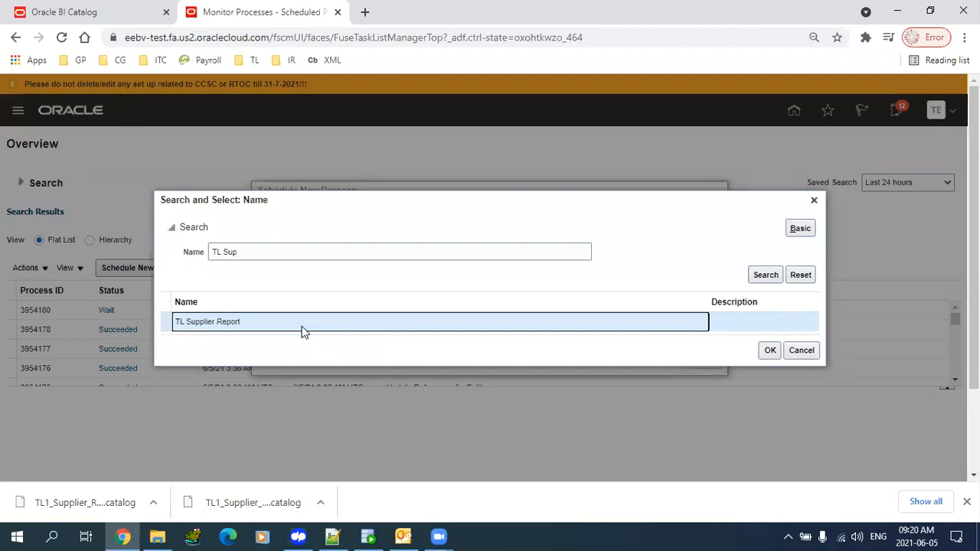
- Submit TL Supplier Report with the supplier number parameter filled in and acknowledge the confirmation
left_click(770, 350)
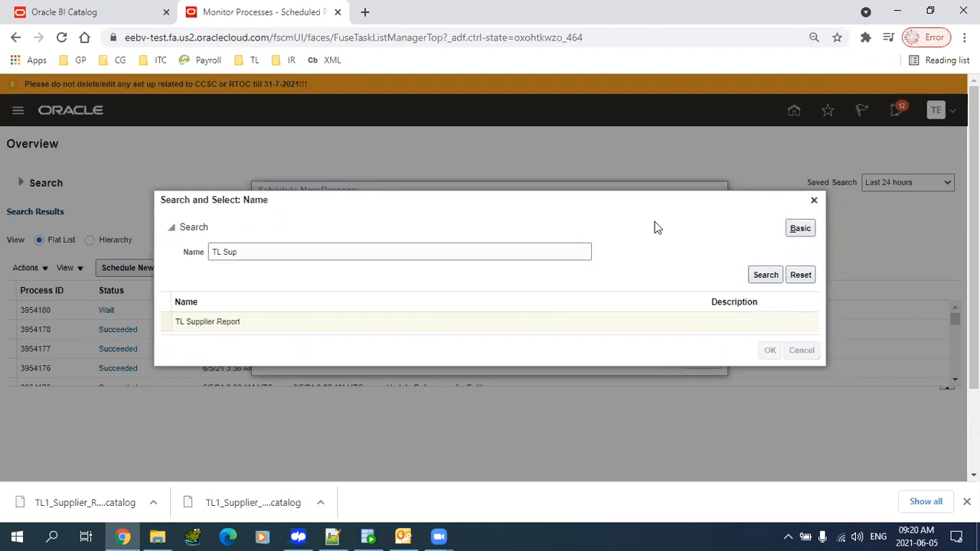
left_click(671, 360)
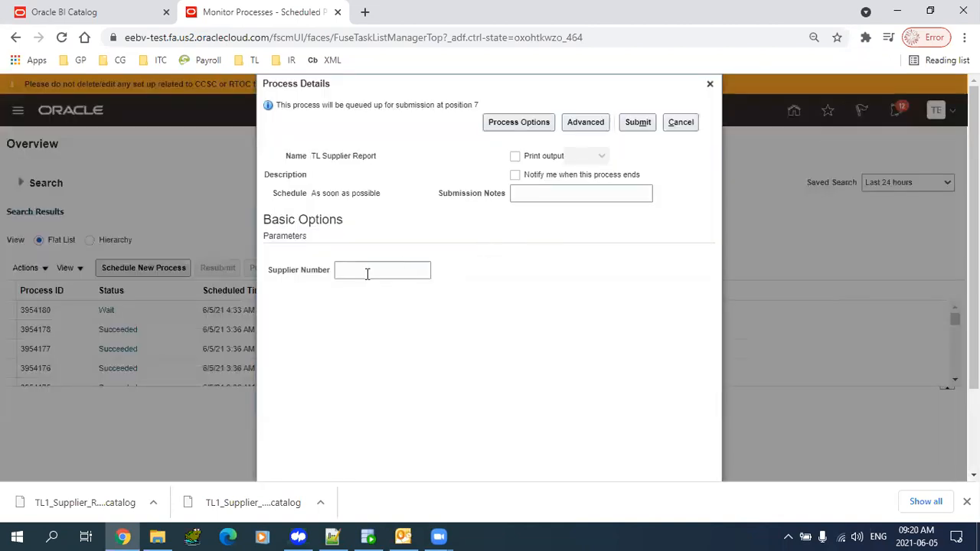
left_click(367, 273)
type("10004")
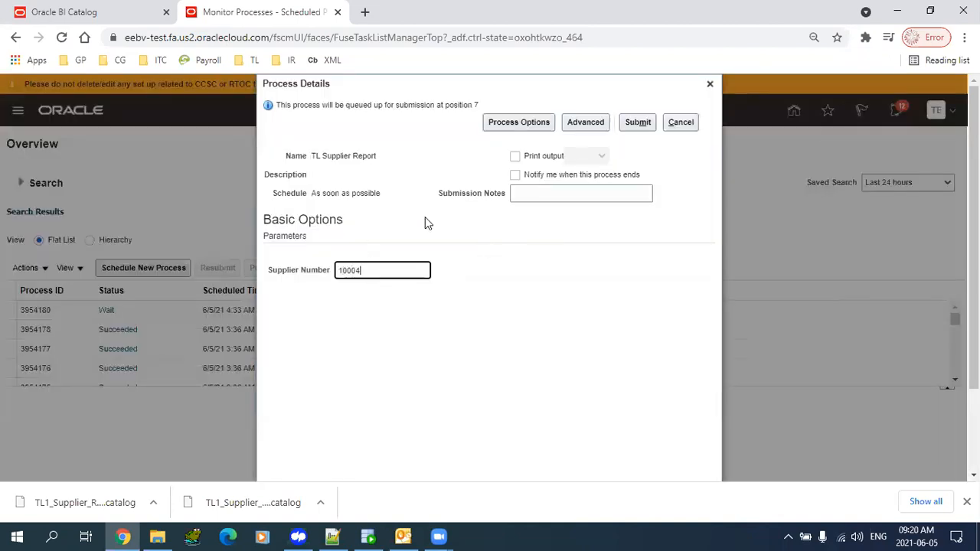
left_click(638, 121)
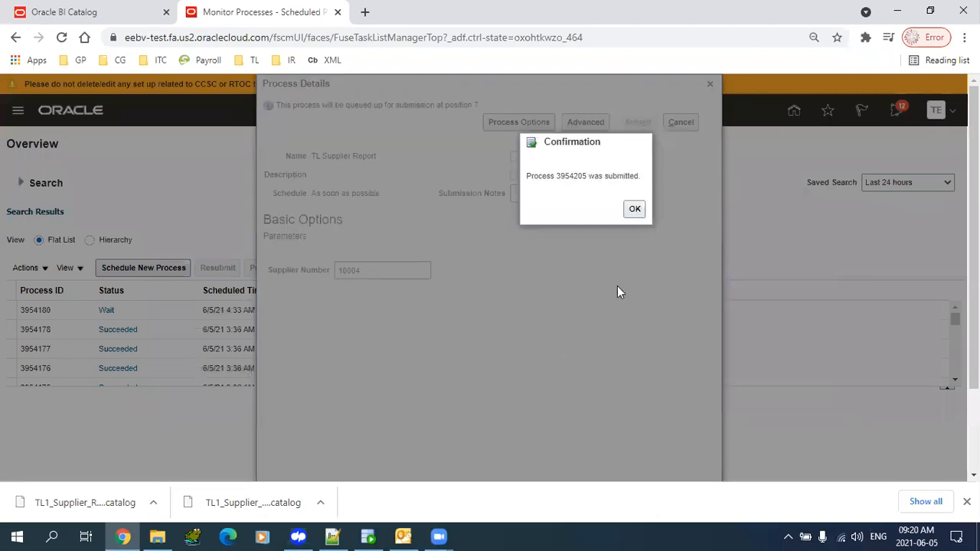
left_click(635, 212)
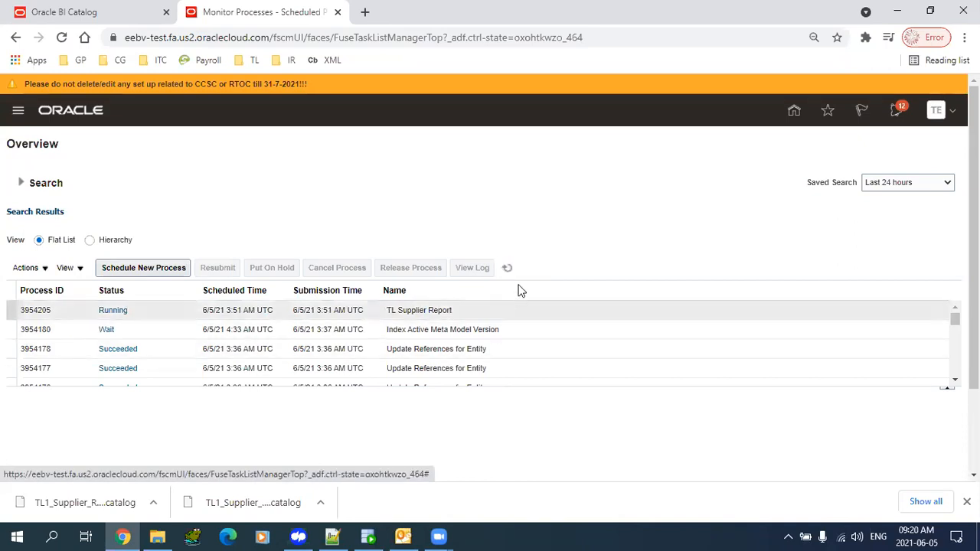
- Refresh the process list and open the succeeded run's TL1_Supplier_RPT PDF output
left_click(508, 272)
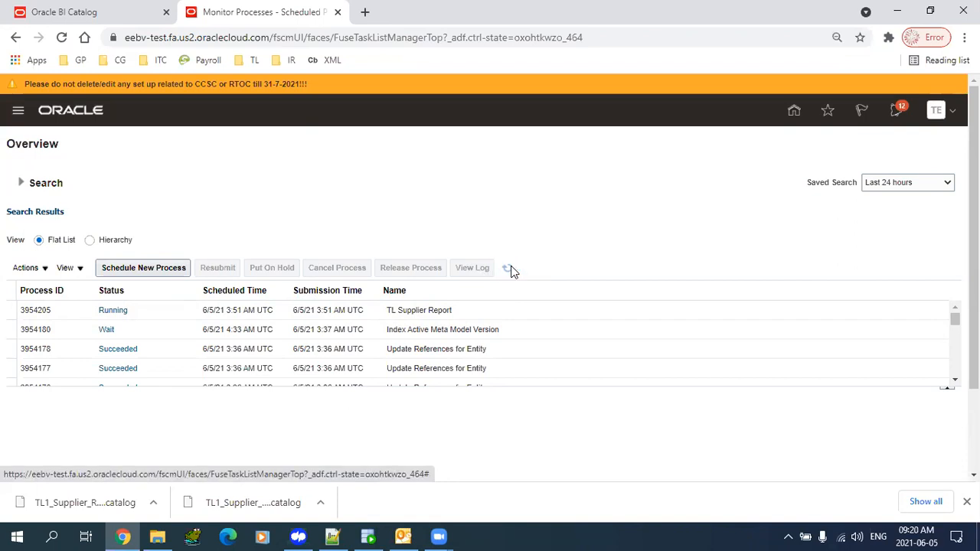
scroll(941, 319, "down", 2)
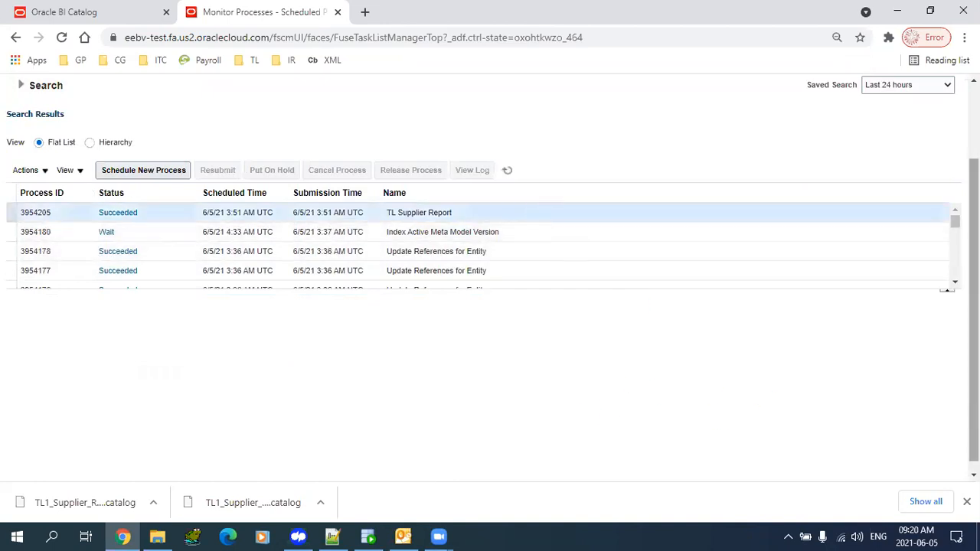
left_click_drag(974, 383, 974, 397)
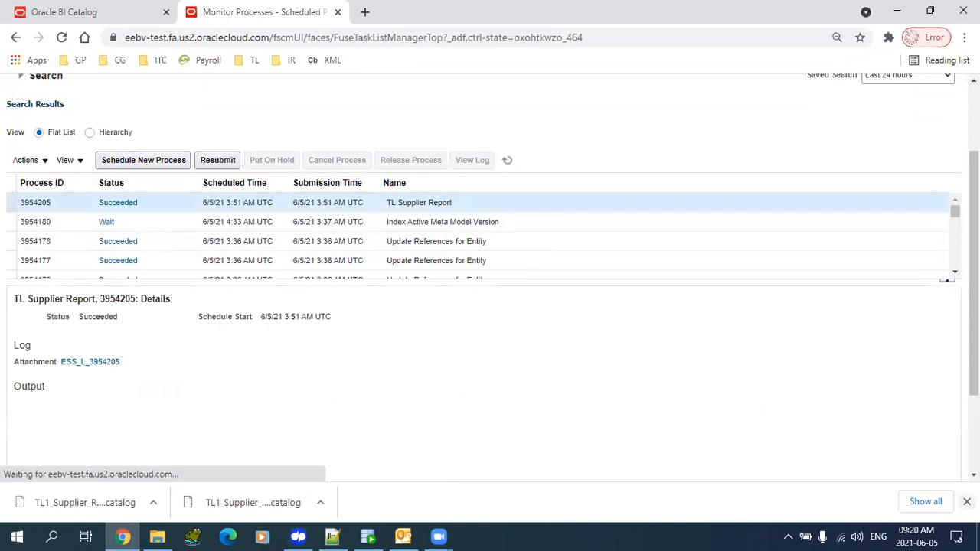
left_click(967, 501)
left_click_drag(974, 440, 974, 498)
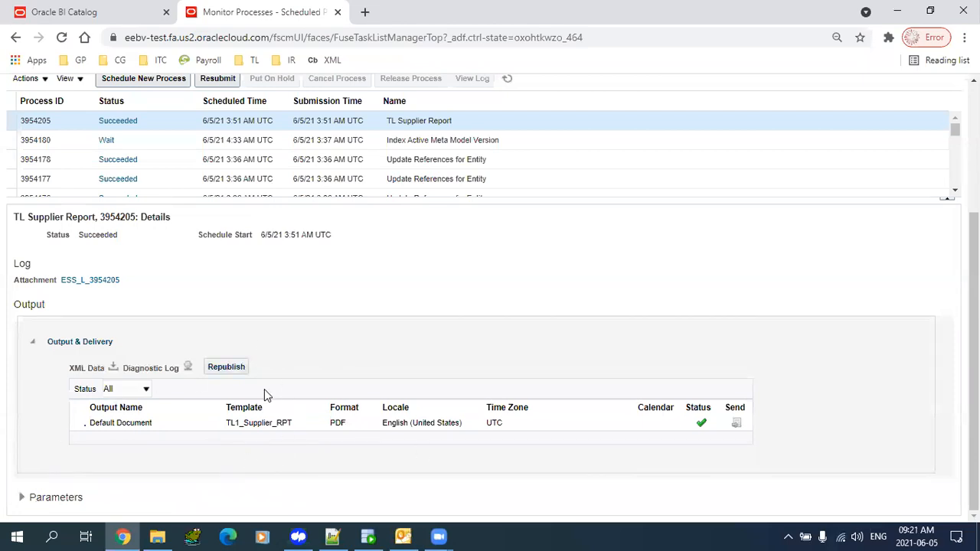
left_click(118, 422)
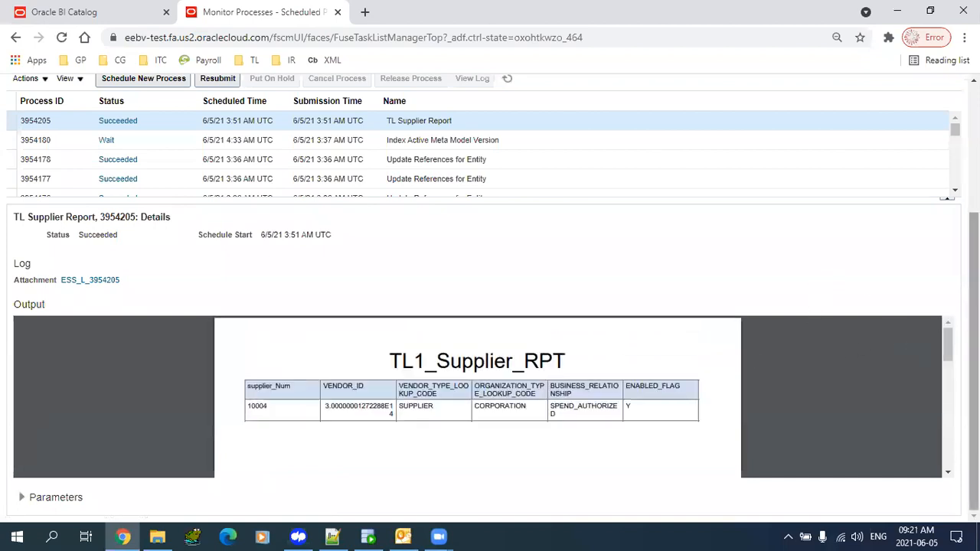
scroll(587, 227, "up", 3)
triple_click(434, 309)
key("ctrl+c")
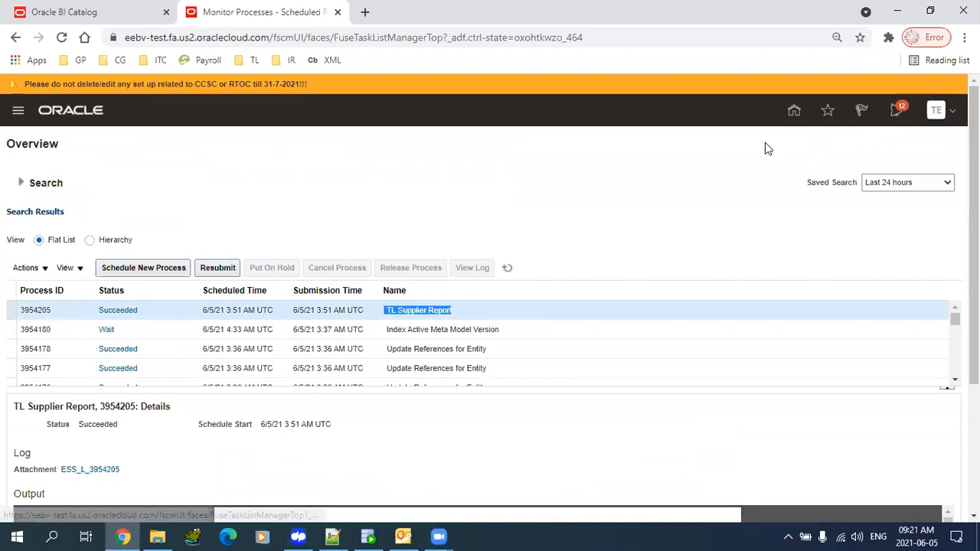
- Search Security Console roles for the pasted name 'TL Supplier Report', which finds nothing
left_click(795, 110)
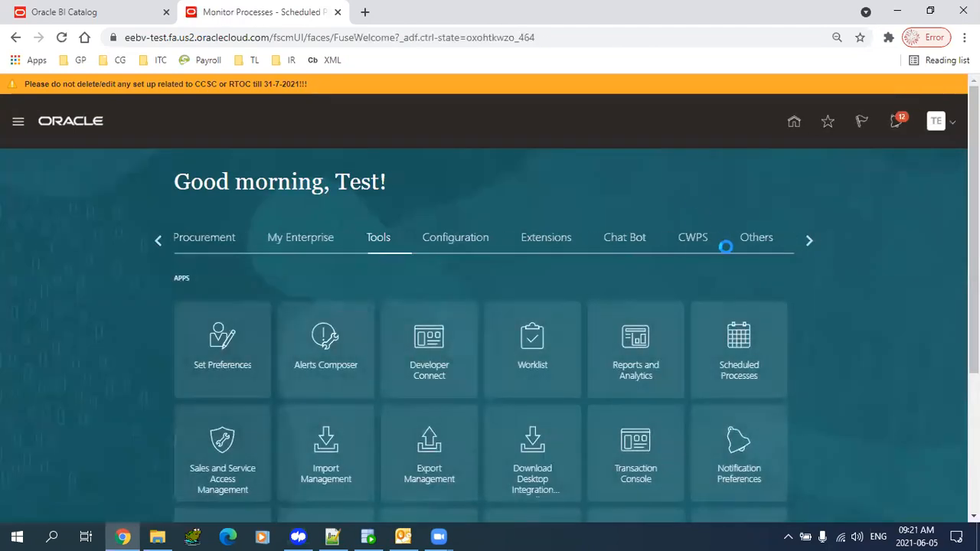
scroll(587, 369, "down", 1)
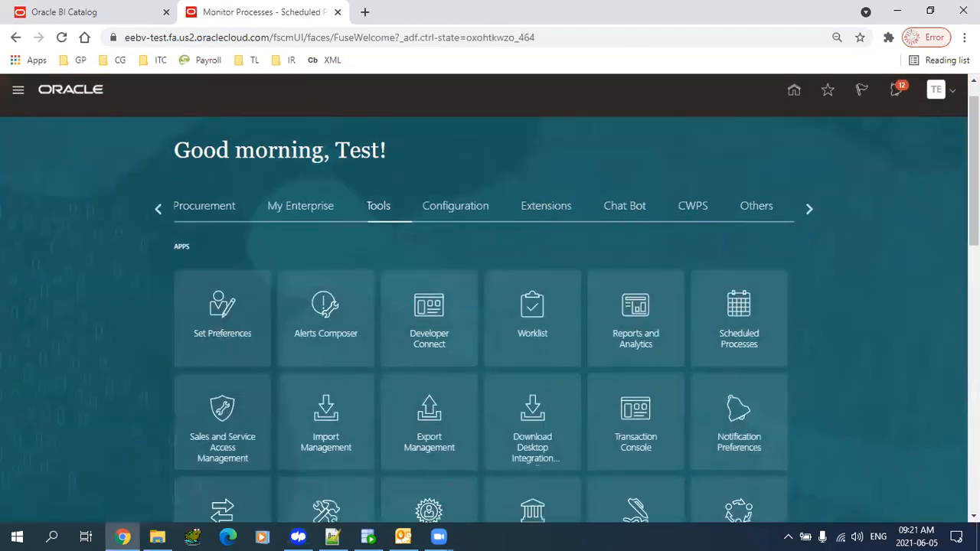
scroll(908, 245, "down", 5)
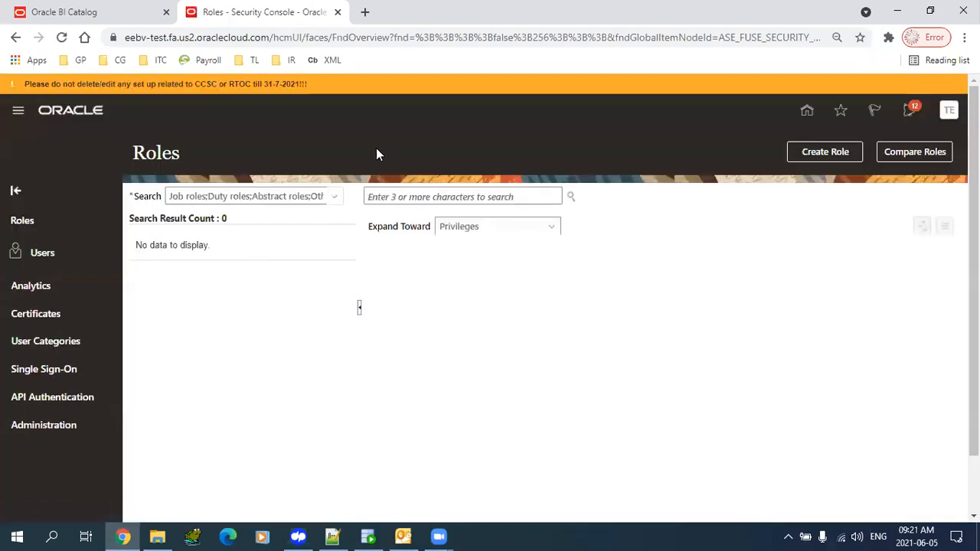
left_click(409, 198)
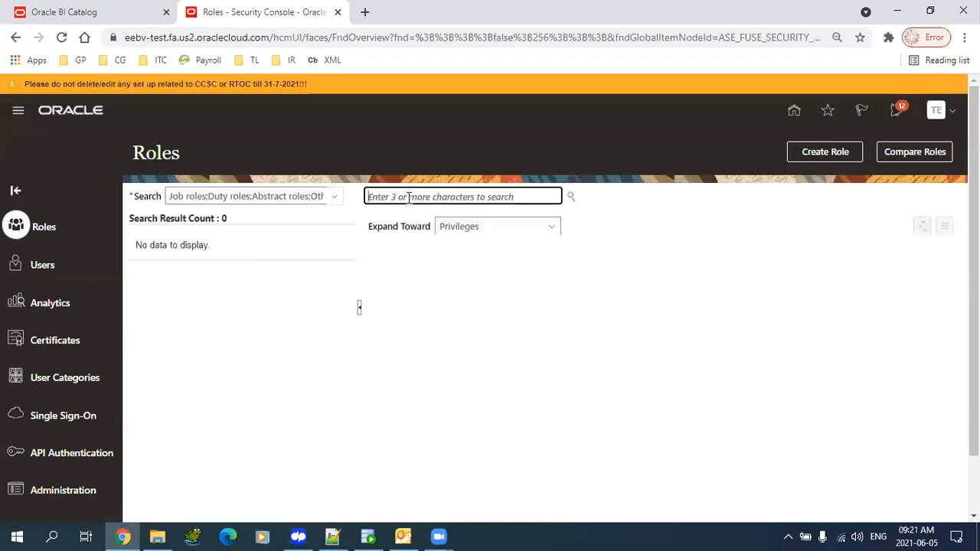
key("ctrl+v")
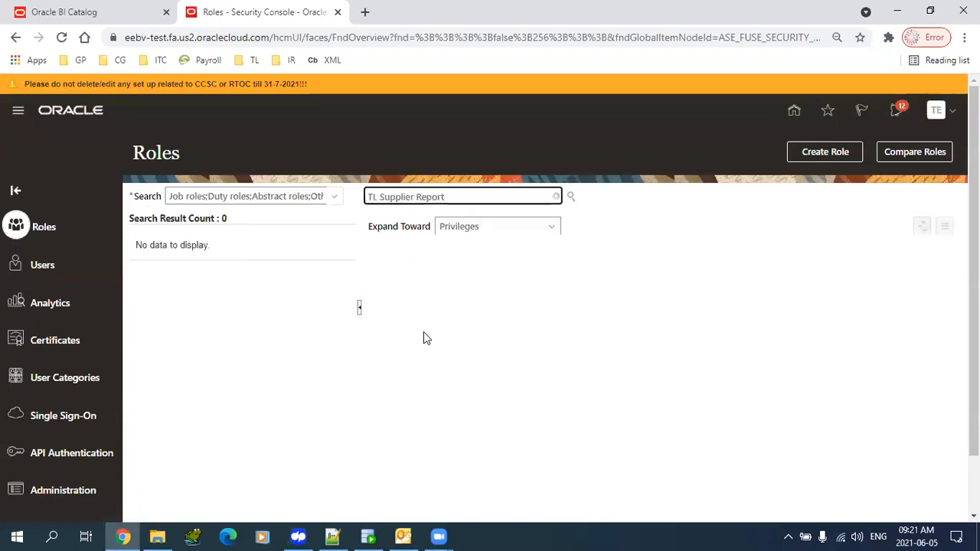
key("BackSpace")
key("BackSpace")
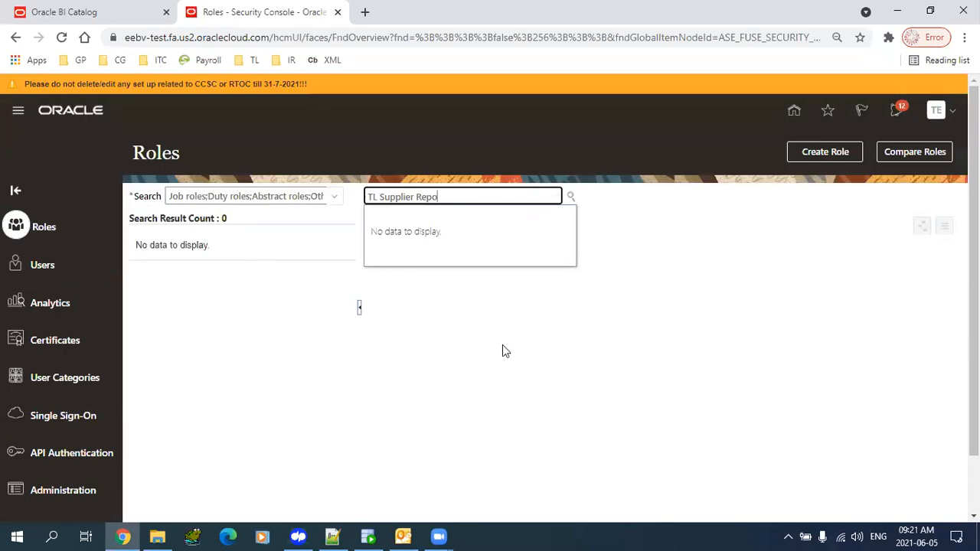
left_click(545, 347)
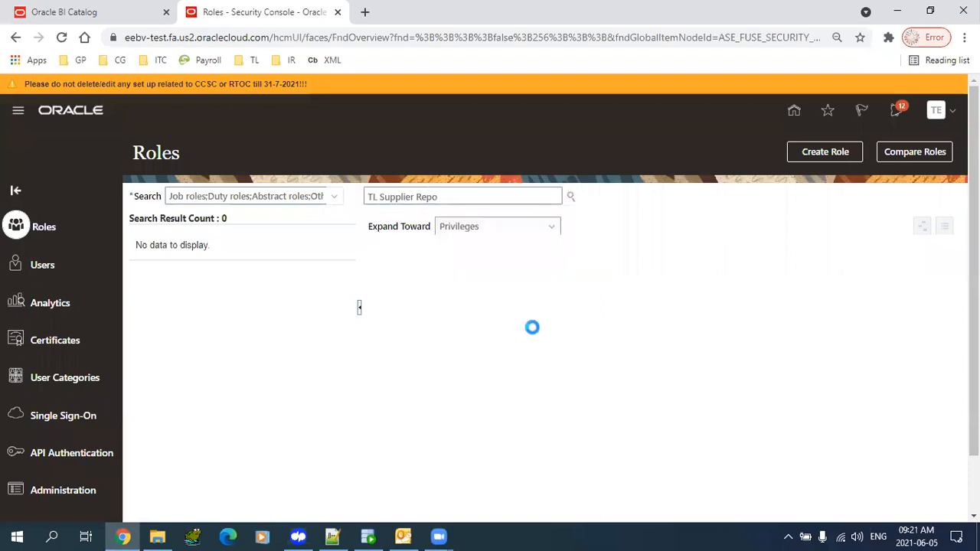
left_click(448, 196)
key("ctrl+a")
key("BackSpace")
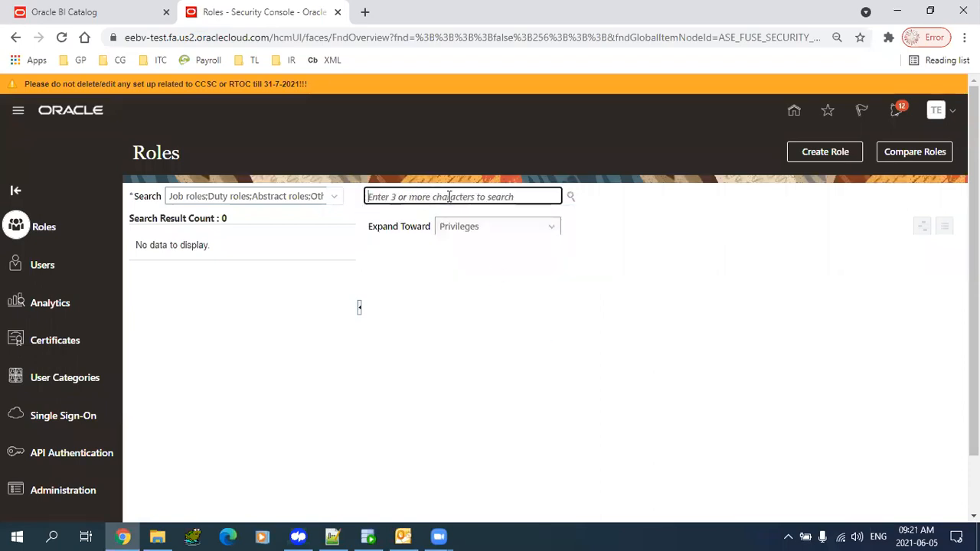
key("ctrl+v")
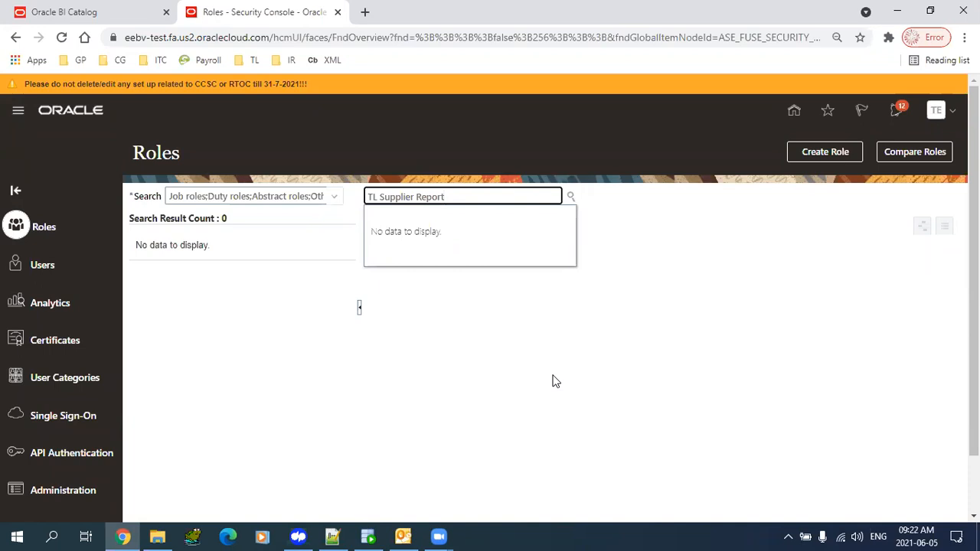
- Search roles for 'GP8' to list GP8 roles and privileges, including GP8 Supplier Report
left_click_drag(475, 197, 168, 200)
type("GP")
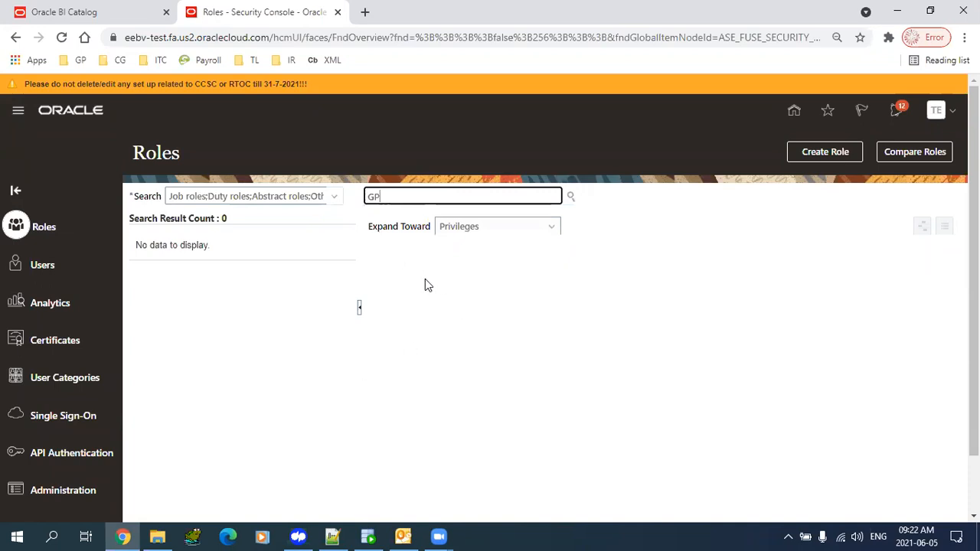
left_click(572, 197)
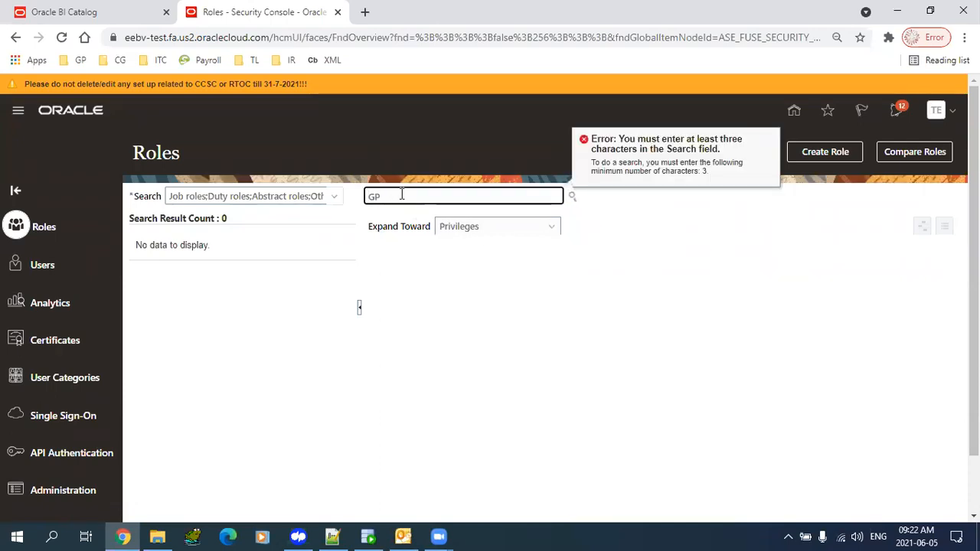
type("8")
key("Return")
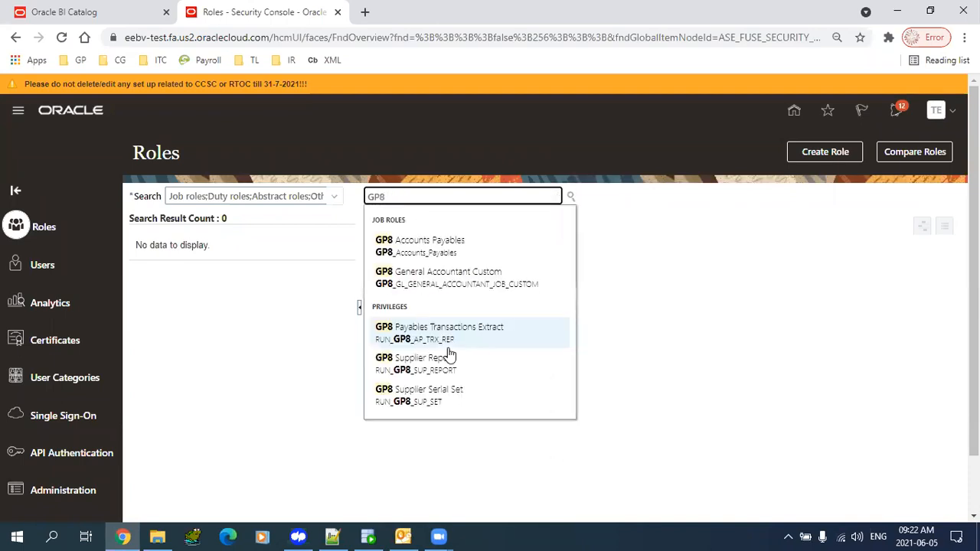
left_click(571, 201)
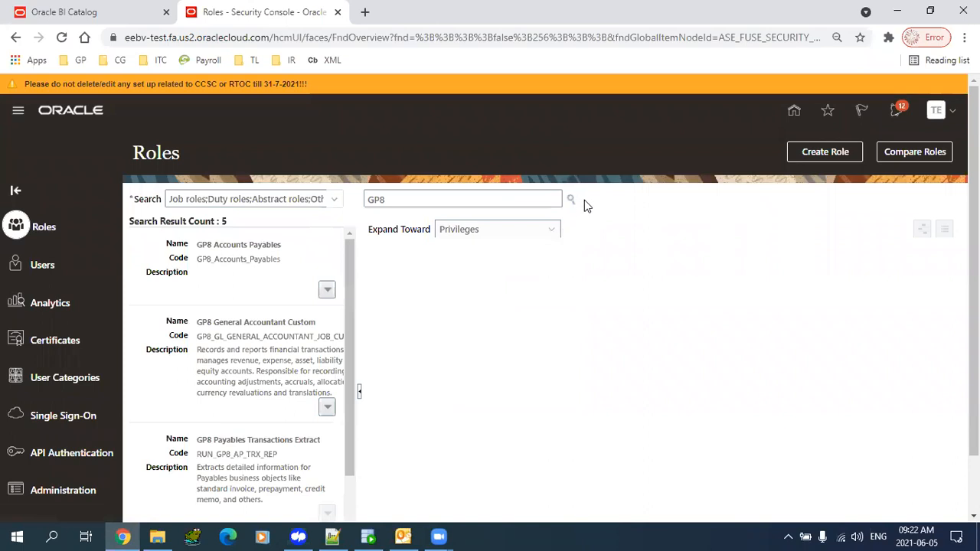
left_click(494, 197)
key("BackSpace")
type("98")
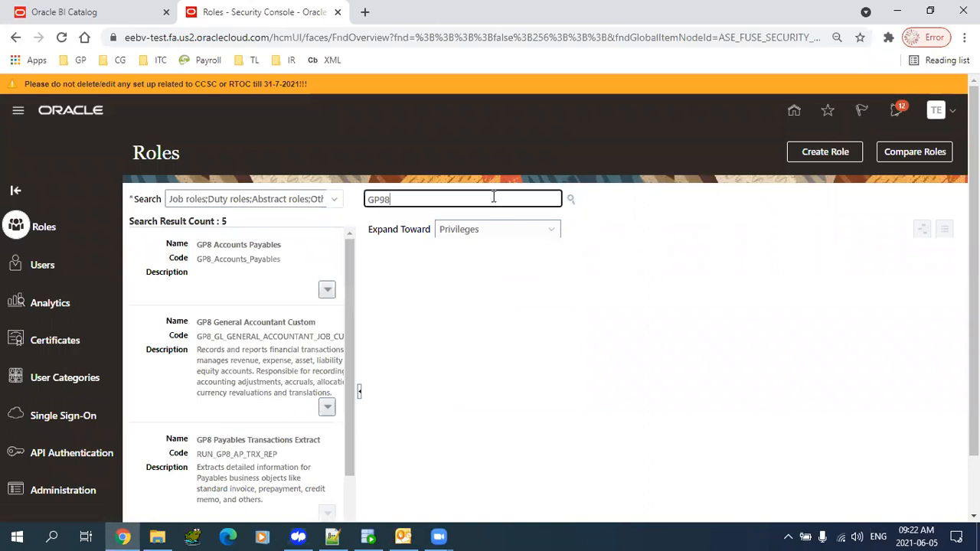
key("BackSpace")
key("BackSpace")
type("8")
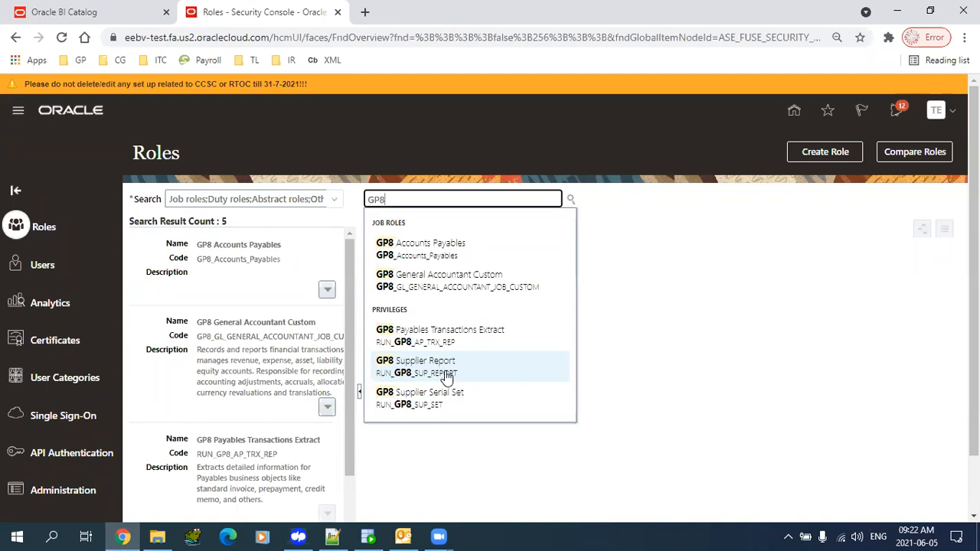
- Return to the Oracle Applications home page and switch to Notepad++
left_click(731, 314)
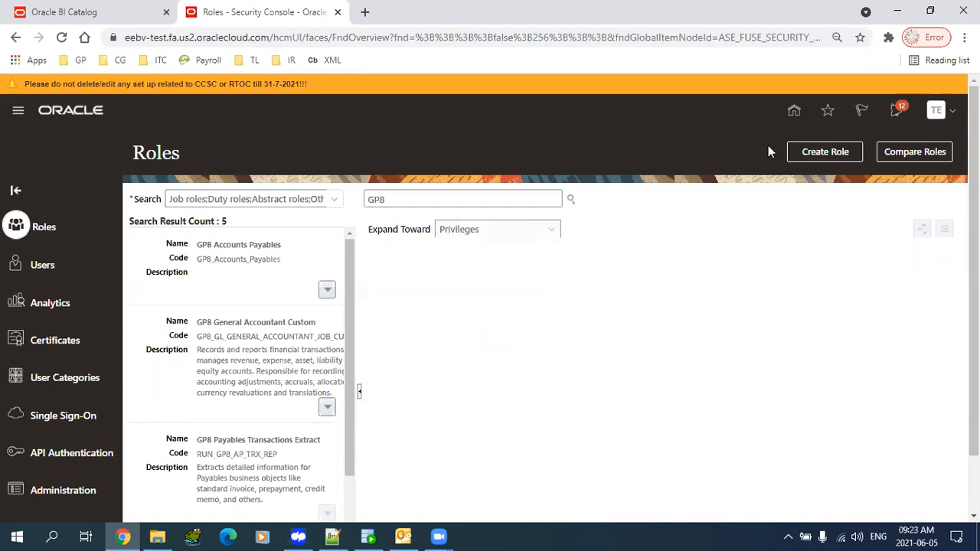
left_click(795, 113)
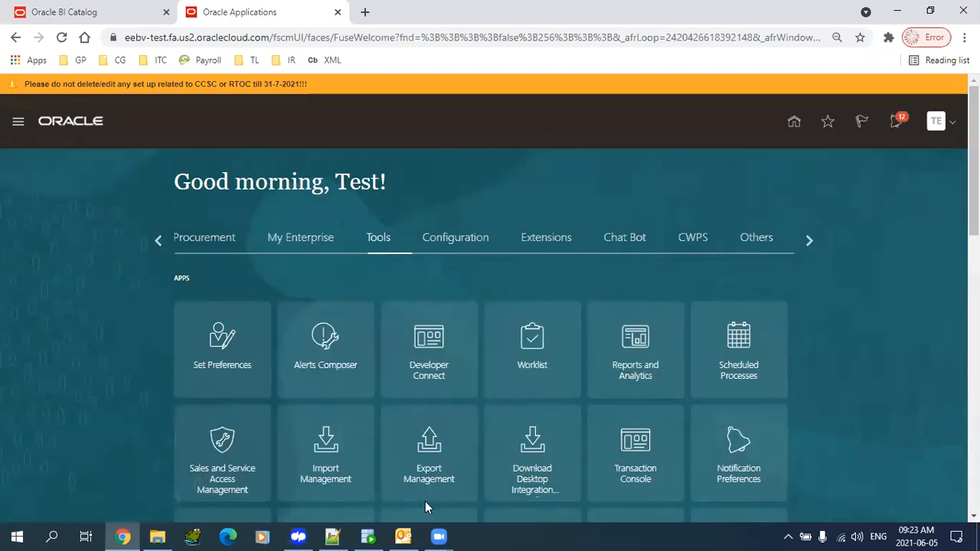
left_click(334, 536)
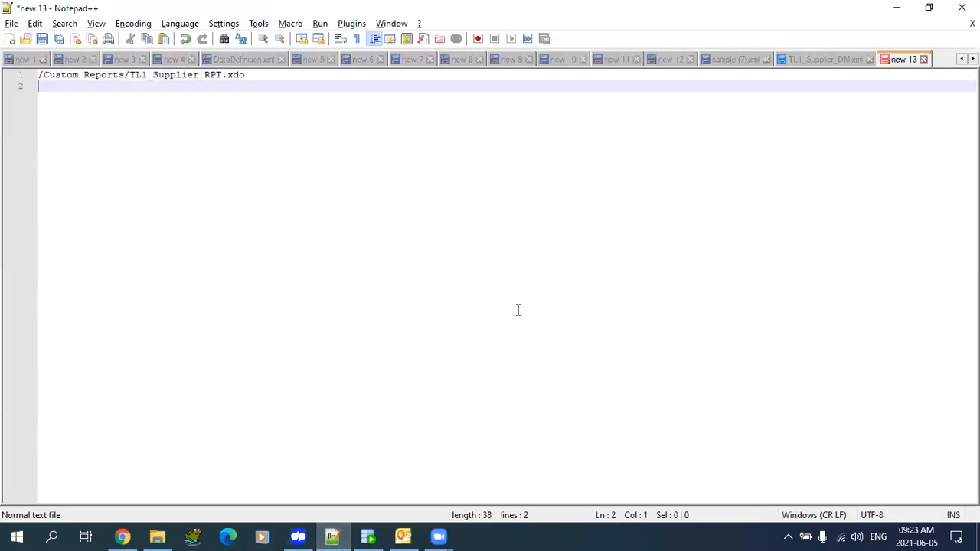
- Clear new 13 and type 'datamodel' and the report line (wizard, run time, and manual)
key("ctrl+a")
key("Delete")
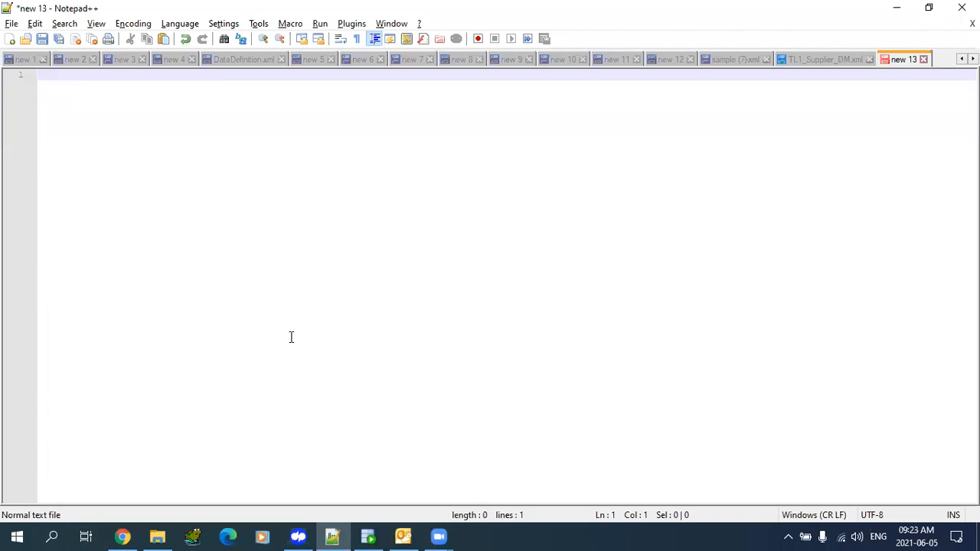
type("datamodel")
key("Return")
type("er")
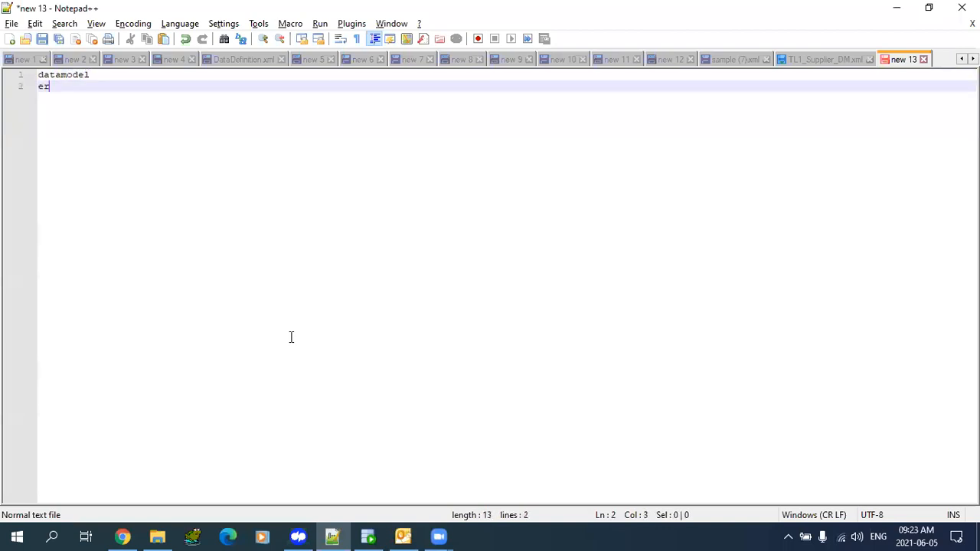
key("BackSpace")
key("BackSpace")
type("report (wizard")
key("BackSpace")
key("BackSpace")
type("rd, ")
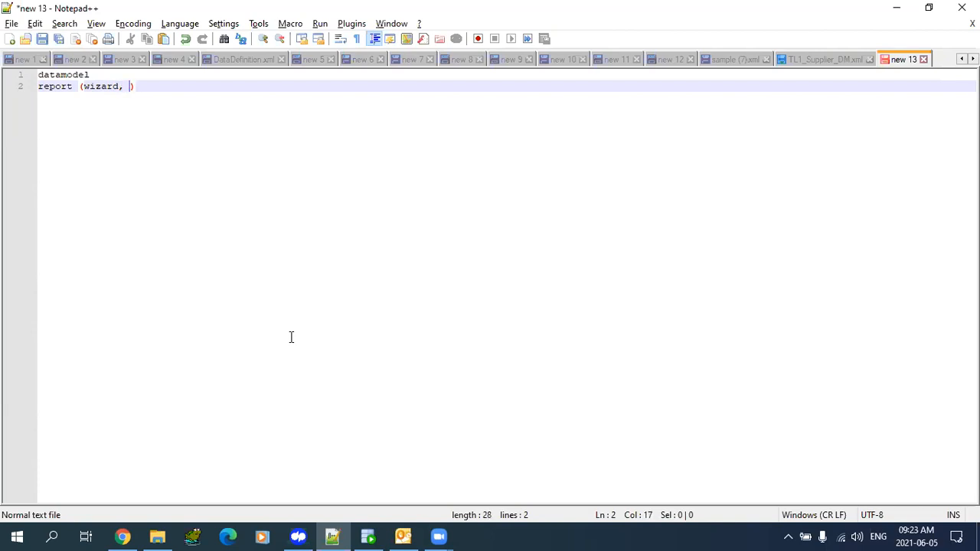
type("automatci")
key("BackSpace")
key("BackSpace")
key("BackSpace")
key("BackSpace")
key("BackSpace")
key("BackSpace")
key("BackSpace")
key("BackSpace")
key("BackSpace")
key("BackSpace")
key("BackSpace")
type(", run it")
key("BackSpace")
key("BackSpace")
type("time, ")
type("and manual")
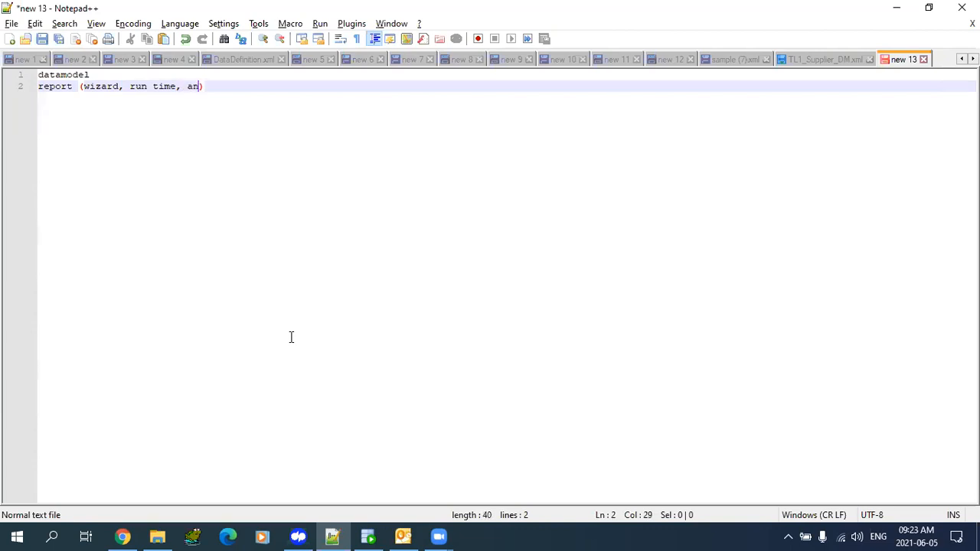
key("End")
key("Return")
key("Return")
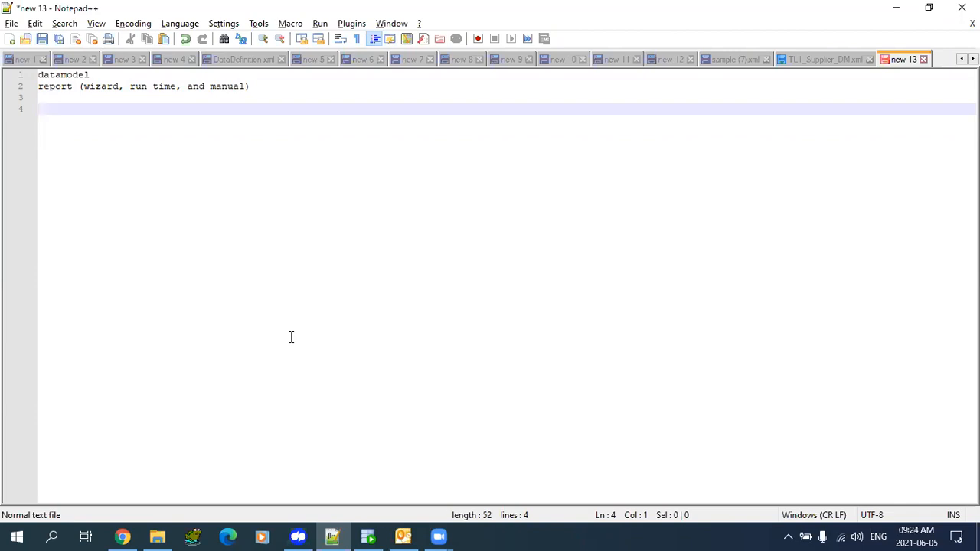
- Add the topics 'various data sets' and 'aggregate functions'
type("various data sets")
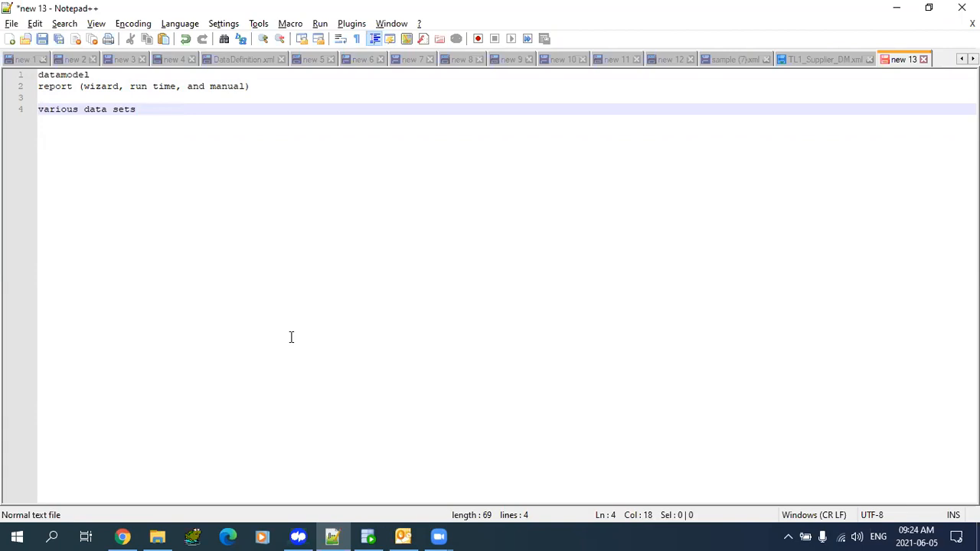
key("Return")
type("summari")
key("BackSpace")
key("BackSpace")
key("BackSpace")
key("BackSpace")
key("BackSpace")
key("BackSpace")
key("BackSpace")
type("aggregate f")
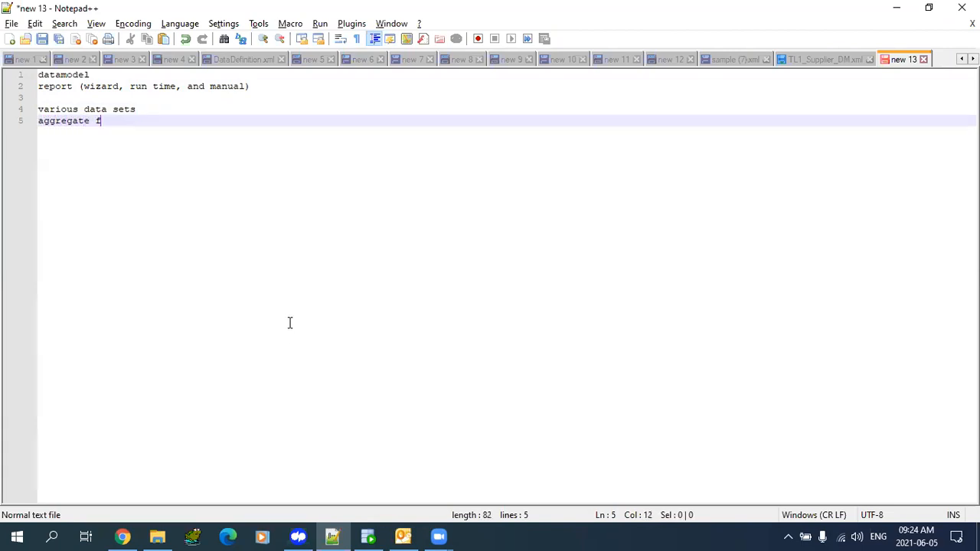
type("unctions")
key("Home")
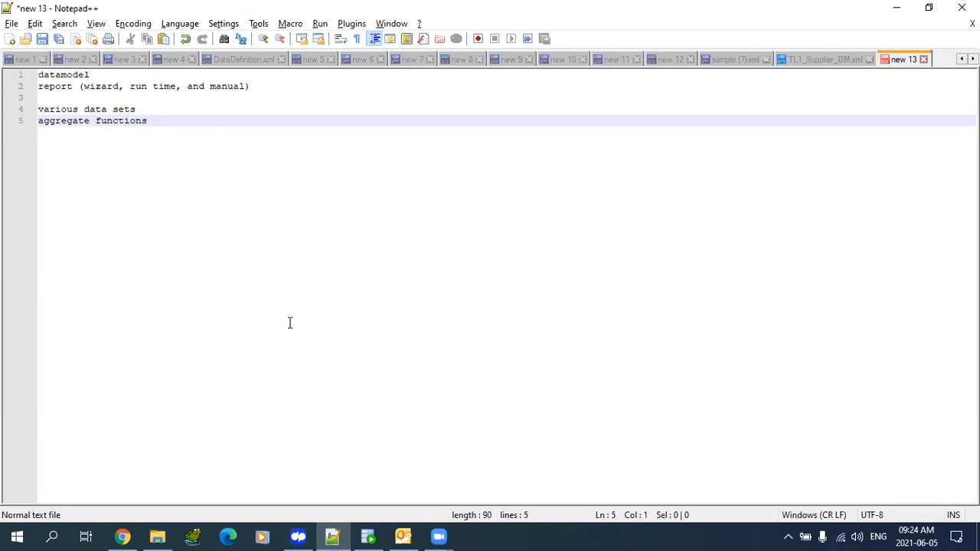
key("End")
key("Return")
key("Return")
- Add the topics 'paramters' and 'lov's' followed by a blank line
type("paramters")
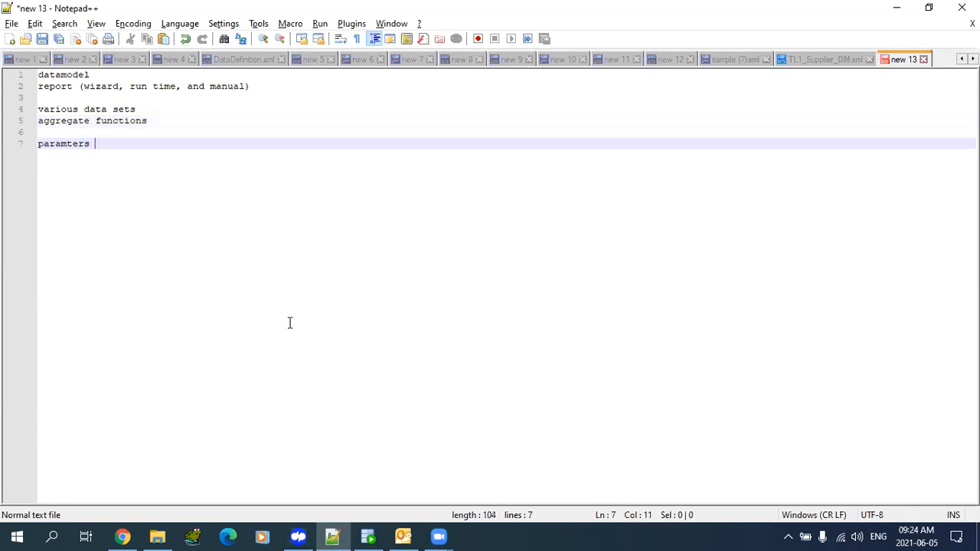
key("Return")
type("lov")
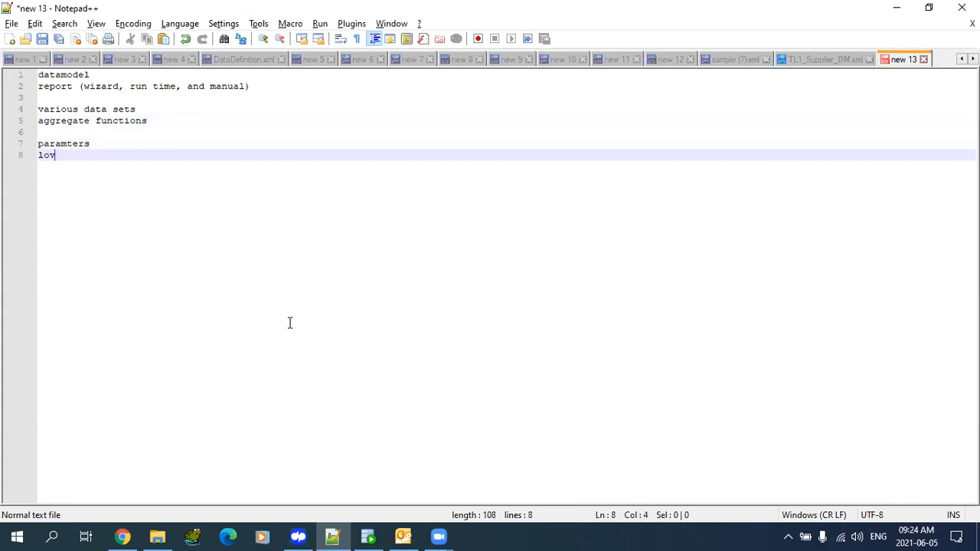
type("'sets")
key("Return")
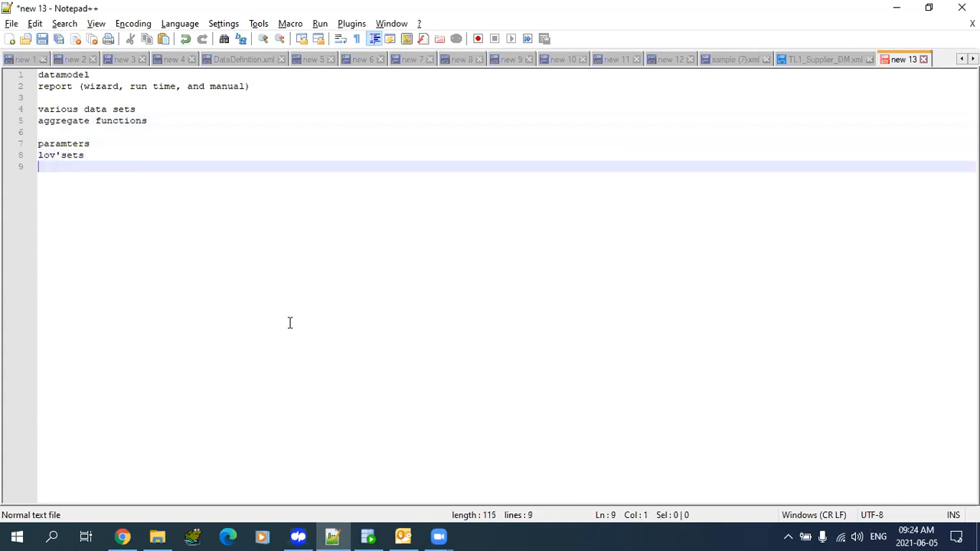
key("BackSpace")
key("BackSpace")
key("BackSpace")
key("BackSpace")
key("Return")
key("Return")
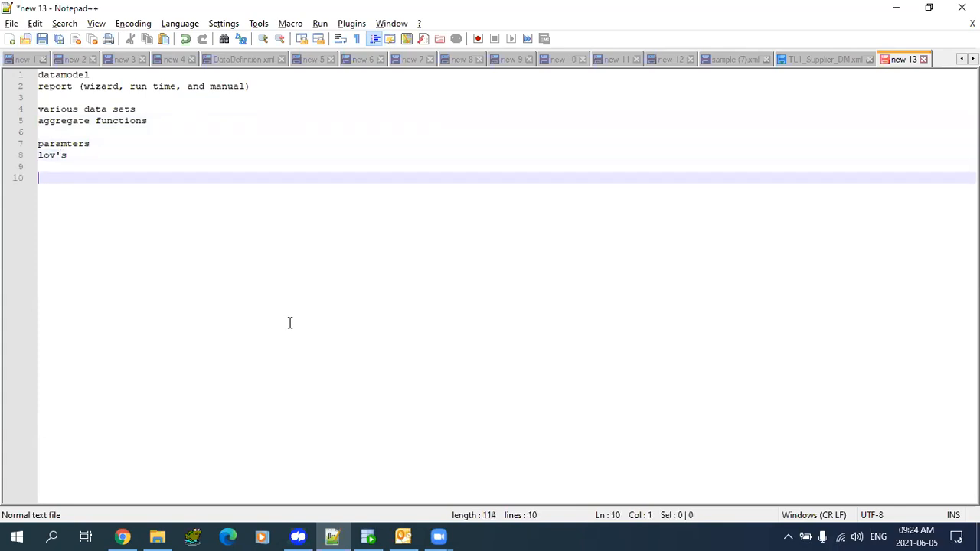
- Add 'schedule and history', 'ess job creation' and 'migration' to the list
type("schedule and host")
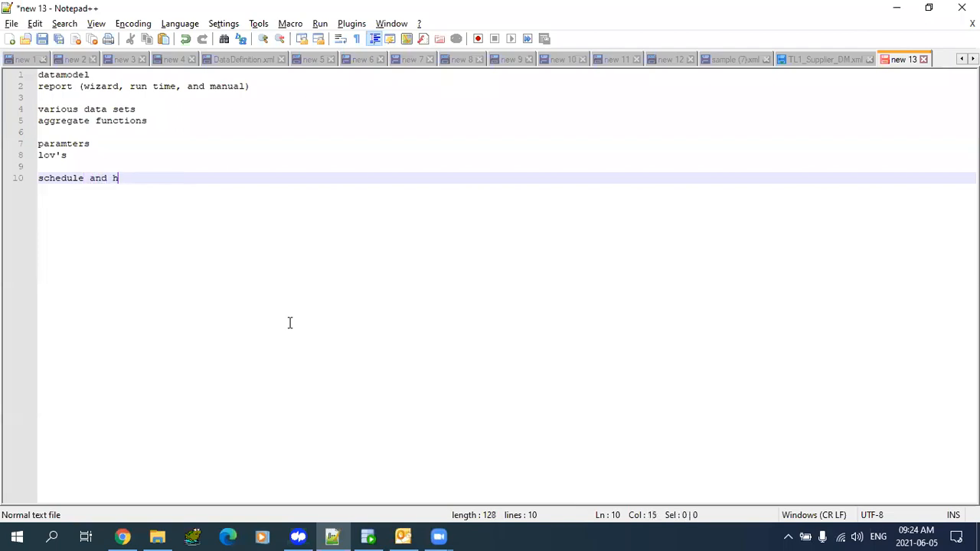
key("BackSpace")
key("BackSpace")
key("BackSpace")
type("istory")
key("Return")
key("Return")
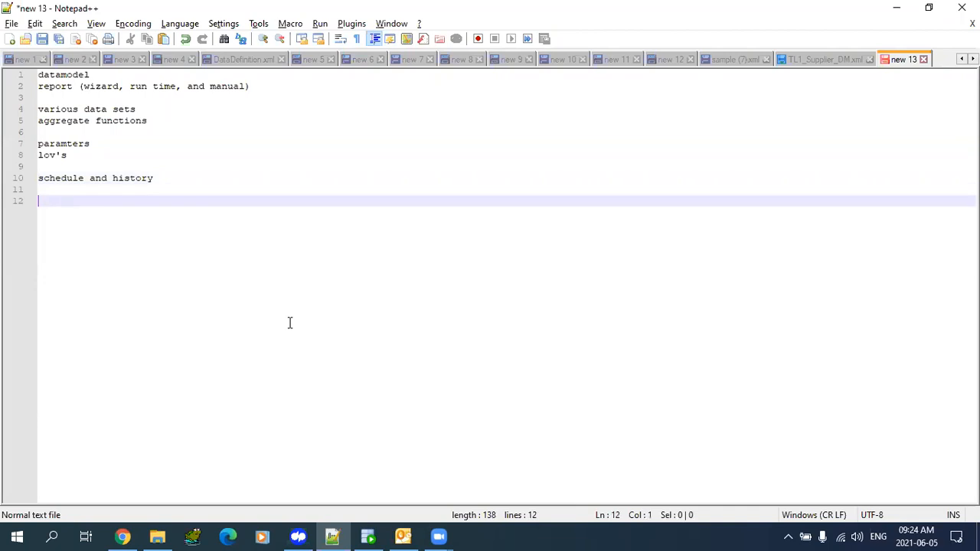
type("ess job creation")
key("Return")
key("Return")
type("migration")
key("Return")
key("Return")
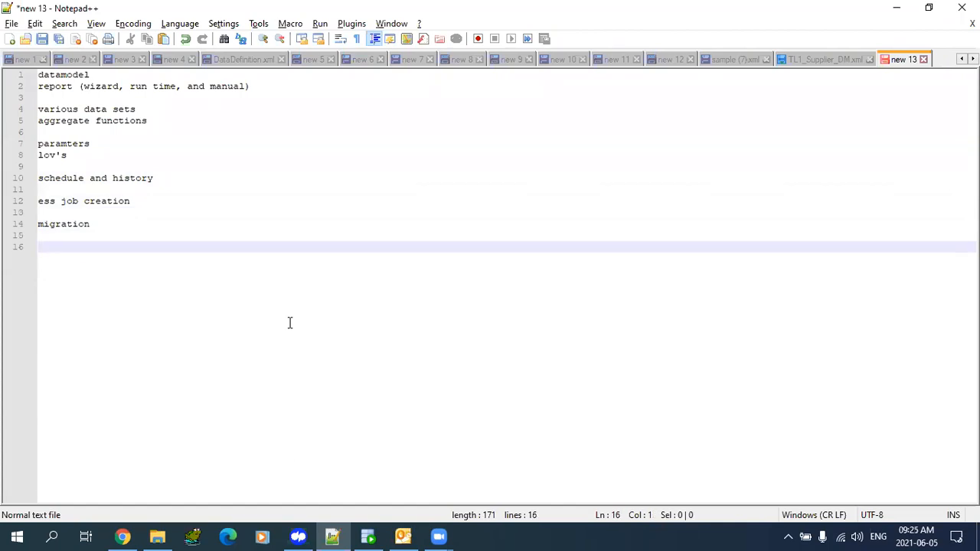
- Add 'assign ess job to users' and 'customize stand report option' lines
type("assing")
key("BackSpace")
key("BackSpace")
key("BackSpace")
type("gn ess job to users")
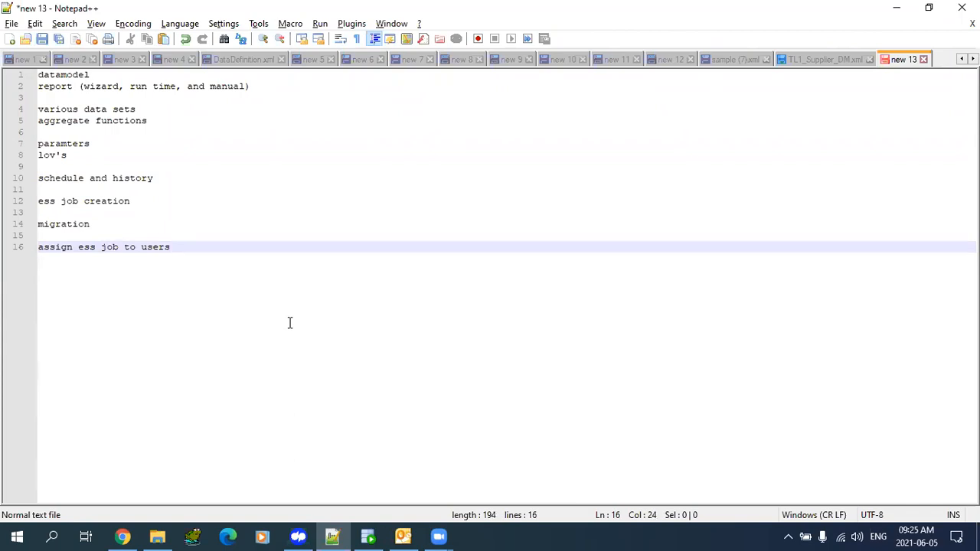
key("Return")
key("Return")
type("customize stan")
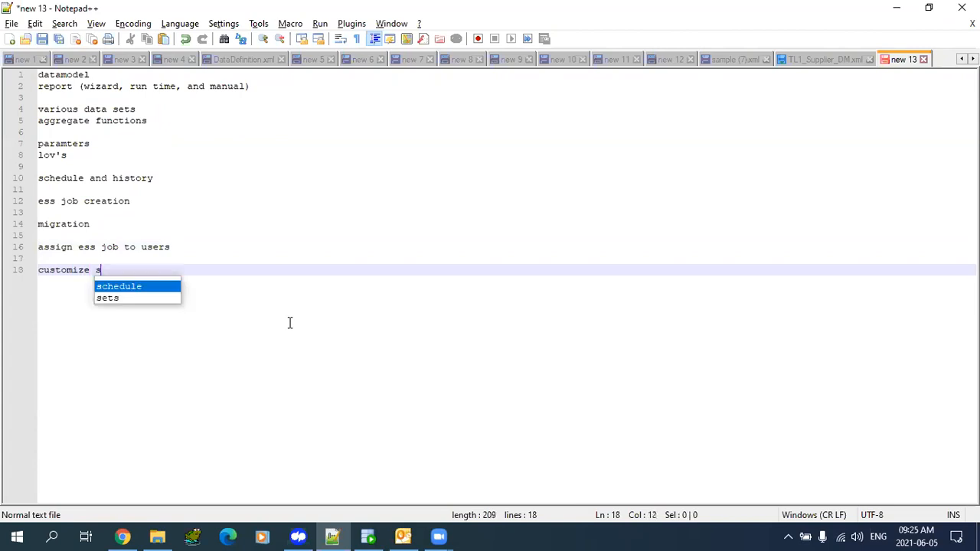
type("d report i")
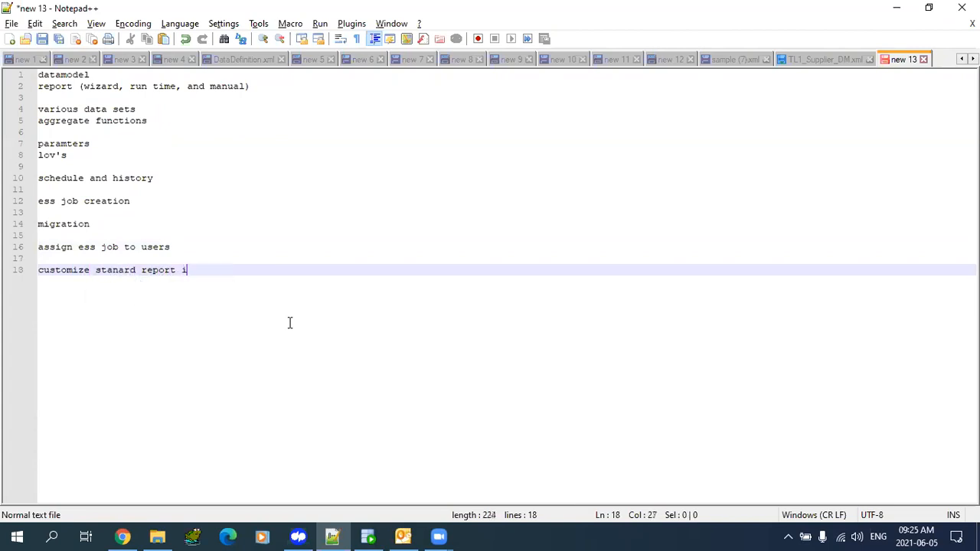
key("BackSpace")
type("option")
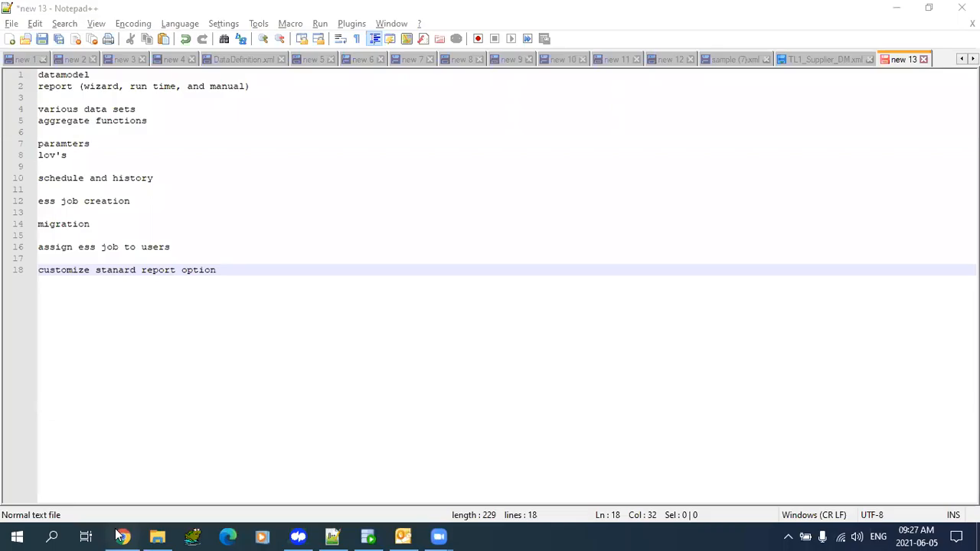
- Open the BI Publisher administration settings from the Oracle BI tab
key("alt+Tab")
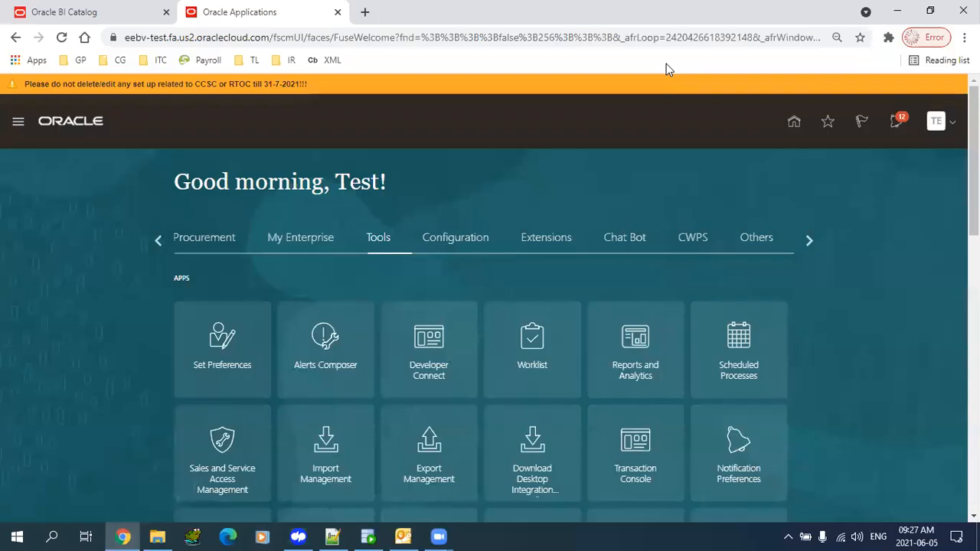
left_click(363, 13)
left_click(109, 13)
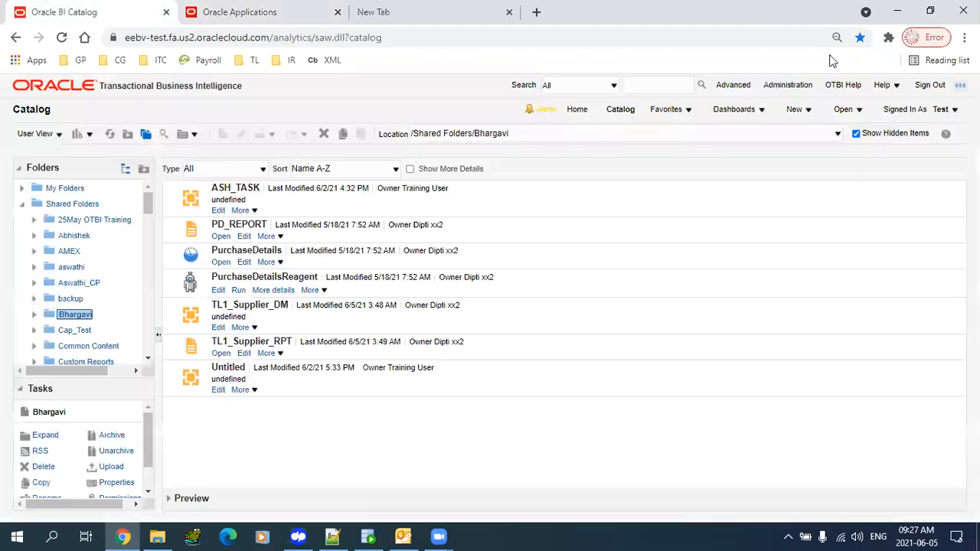
left_click(789, 85)
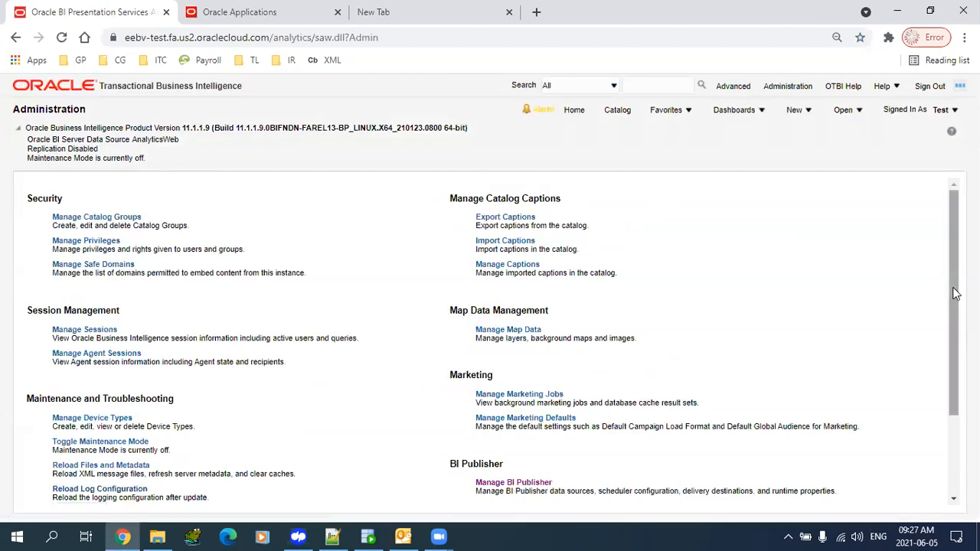
scroll(956, 294, "down", 3)
left_click(491, 372)
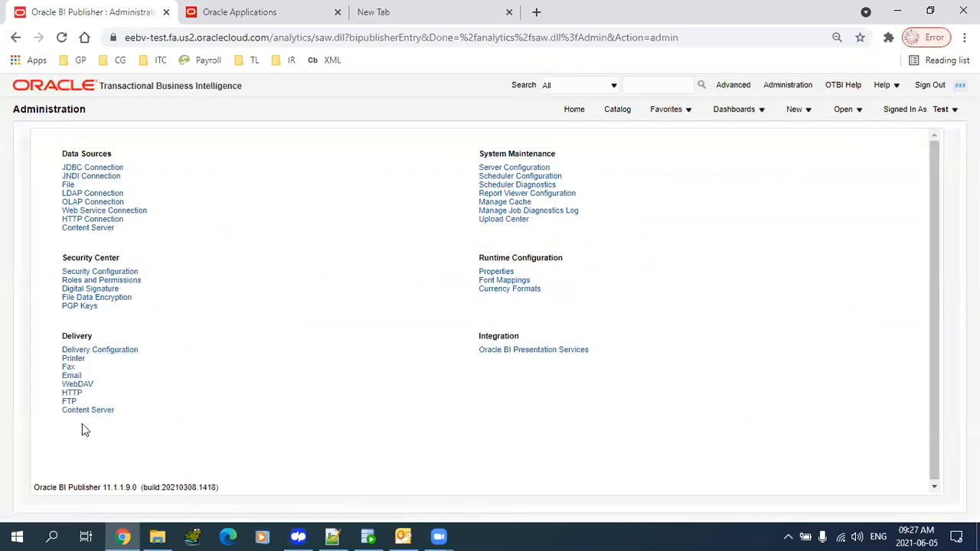
- Review the FTP delivery servers, including My SFTP and DIFTP, then go to the Catalog
left_click(67, 369)
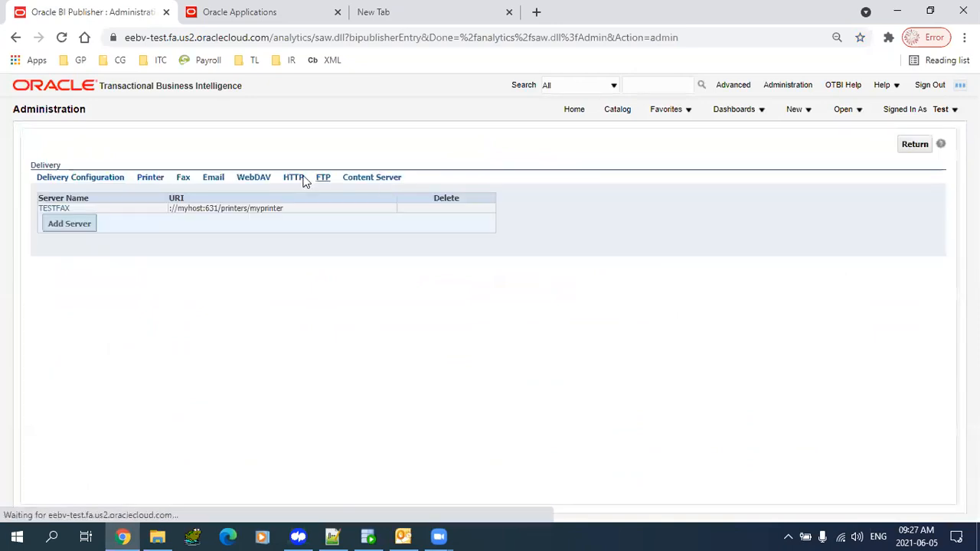
left_click(323, 181)
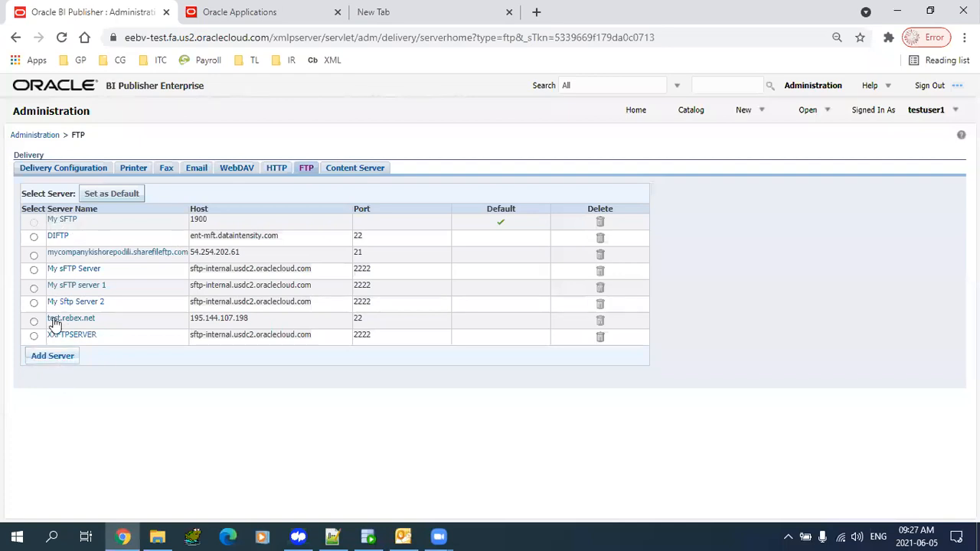
left_click_drag(72, 239, 17, 187)
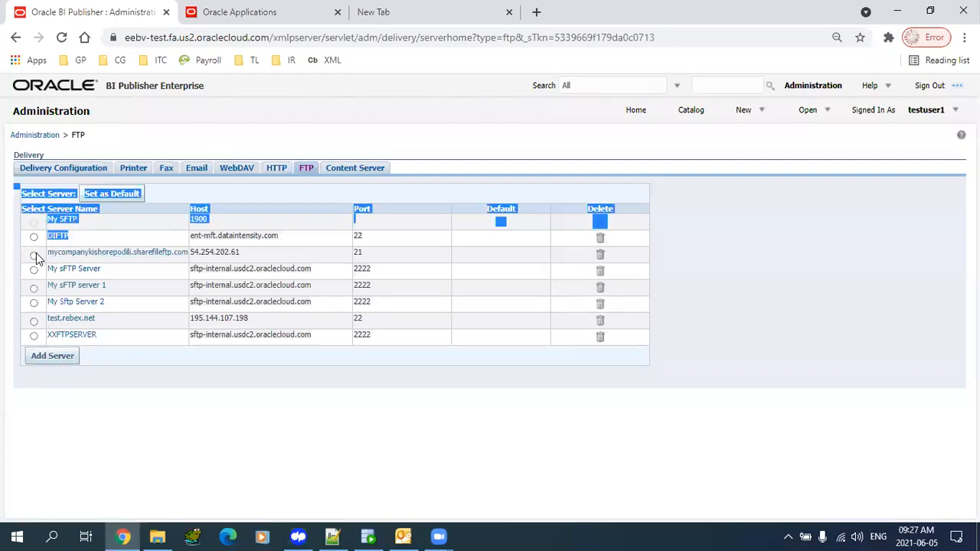
left_click(5, 257)
left_click(264, 13)
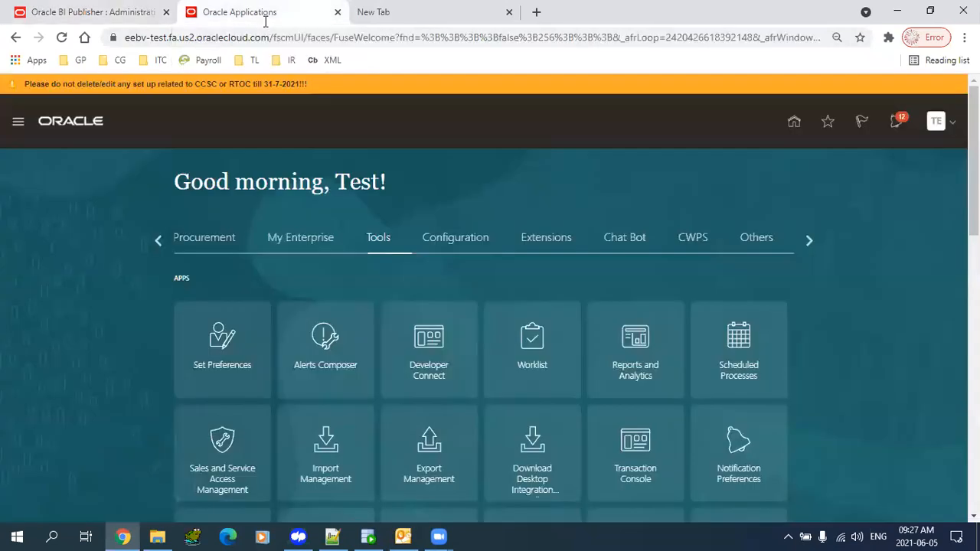
left_click(111, 12)
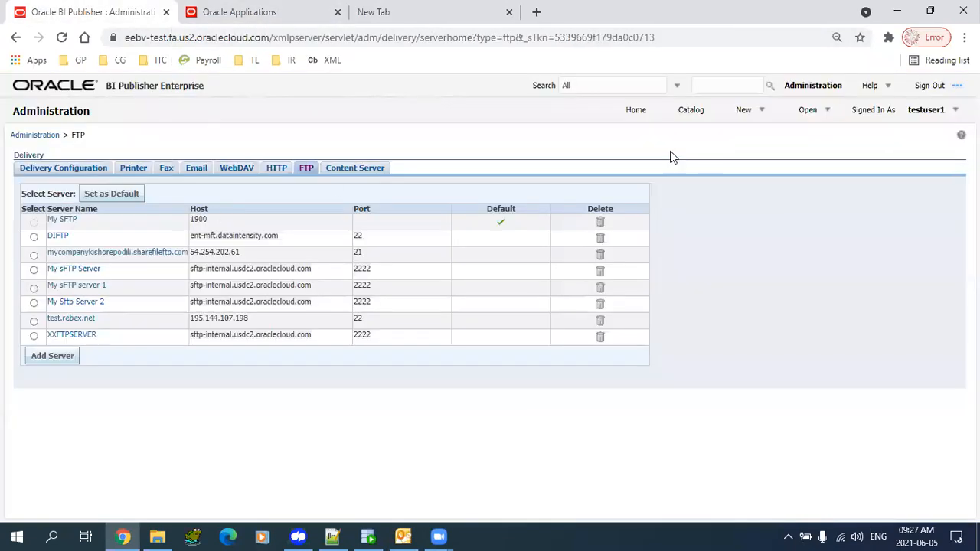
left_click(695, 112)
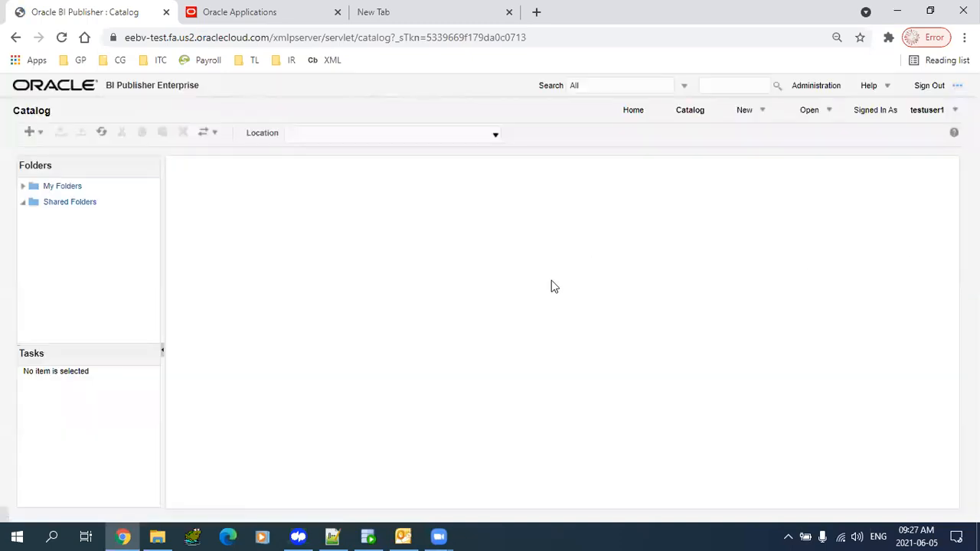
- Open the user's folder under Shared Folders and show the actions for TL1_Supplier_RPT
left_click(79, 205)
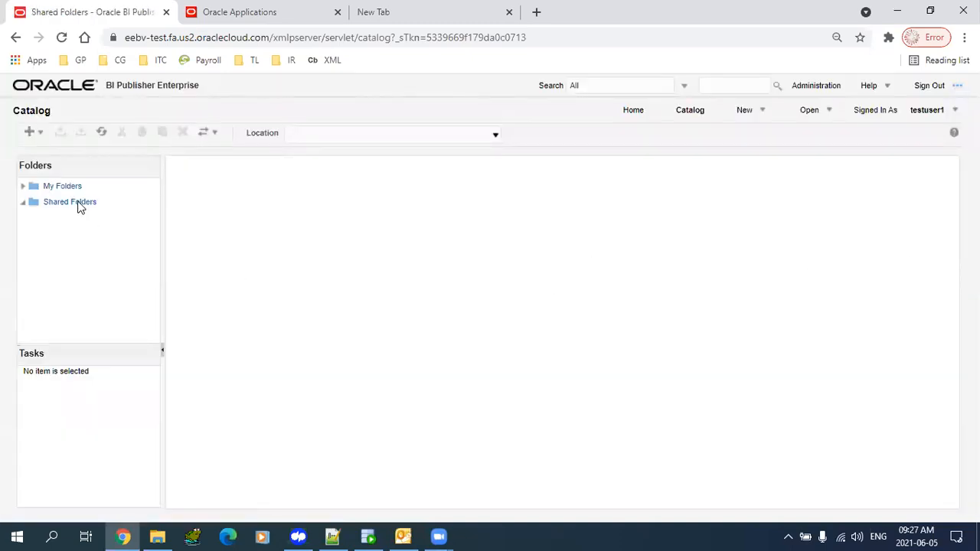
left_click(79, 206)
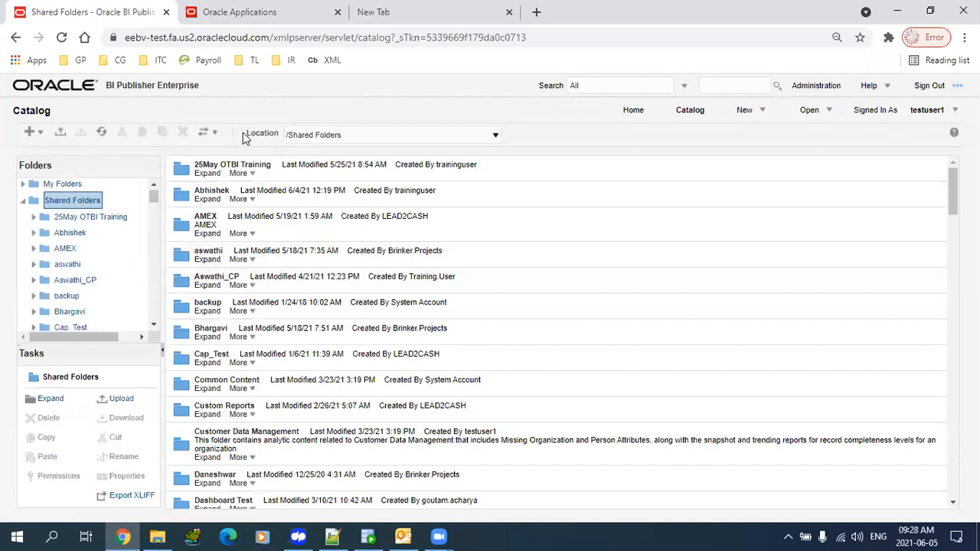
left_click(268, 39)
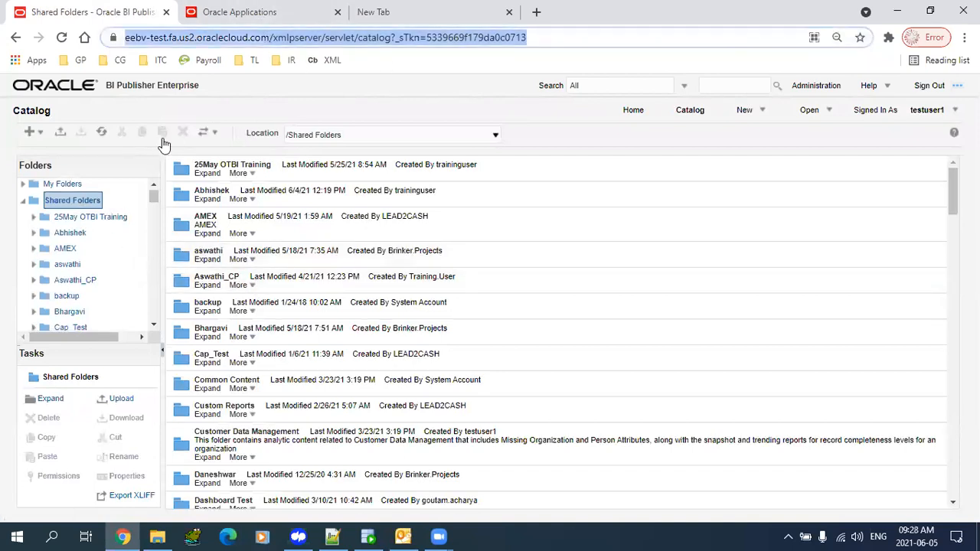
left_click_drag(953, 183, 953, 185)
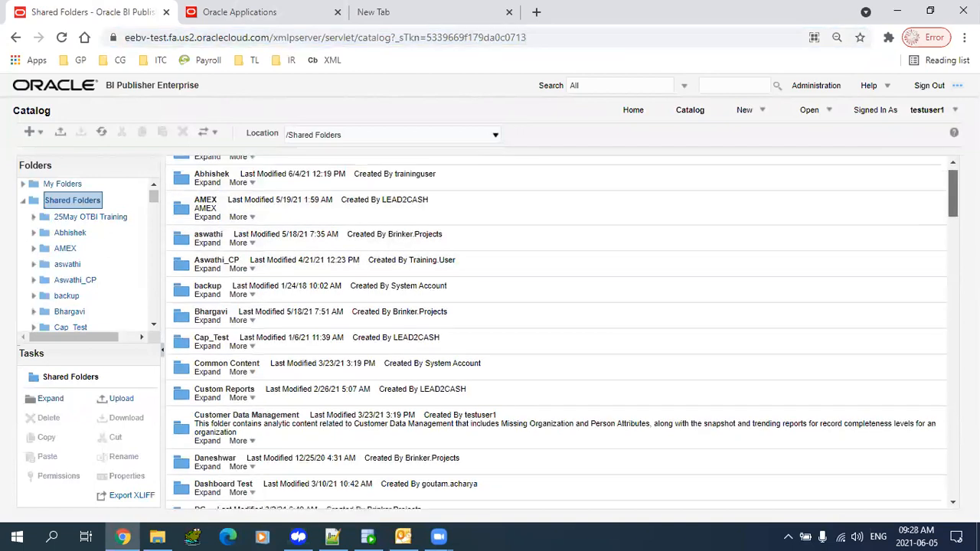
left_click(204, 322)
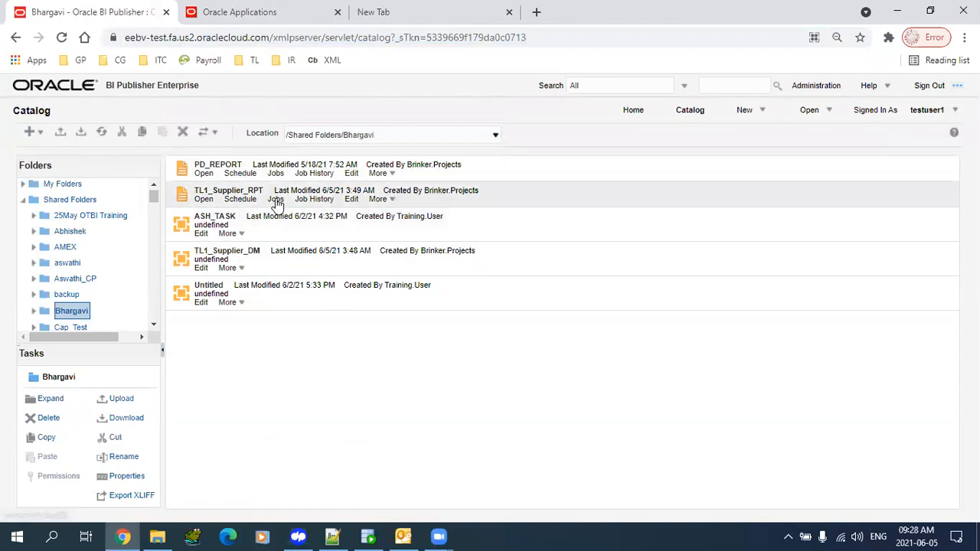
left_click(395, 201)
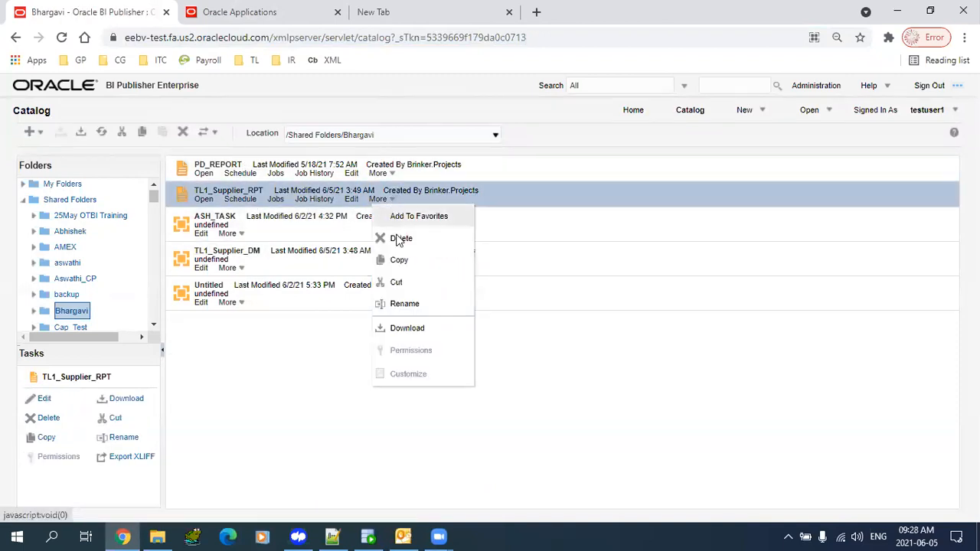
- Open the analytics catalog from the saved CG bookmark
left_click(276, 390)
left_click(253, 13)
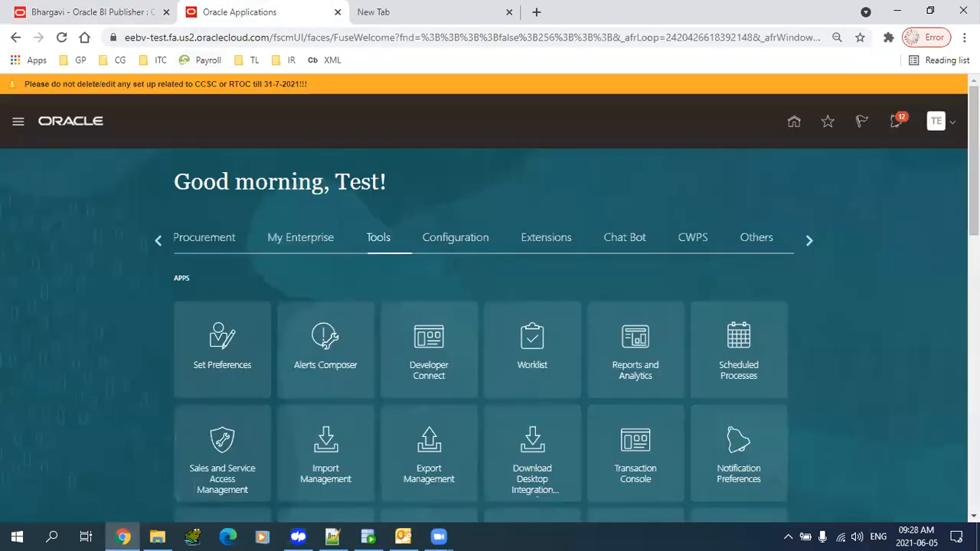
scroll(626, 165, "down", 3)
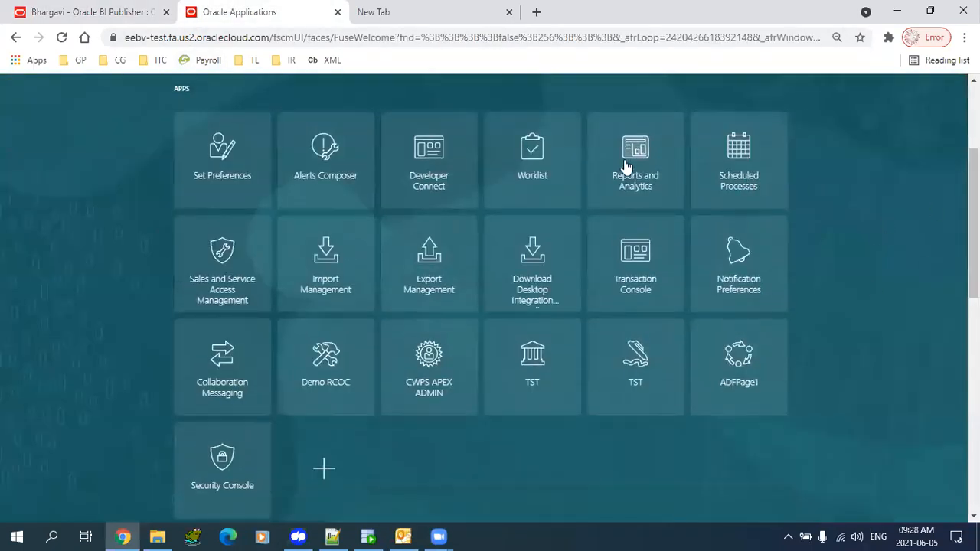
left_click(92, 13)
left_click(111, 60)
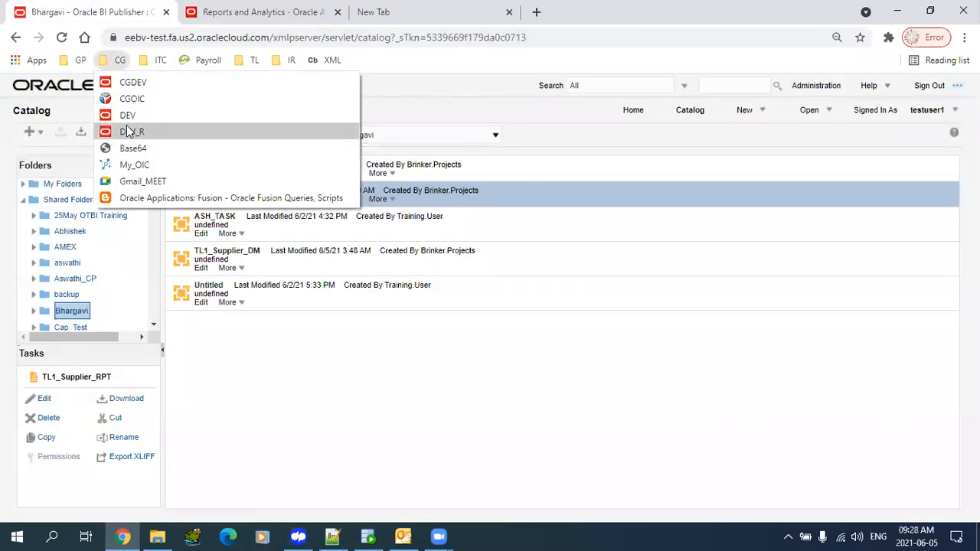
left_click(129, 131)
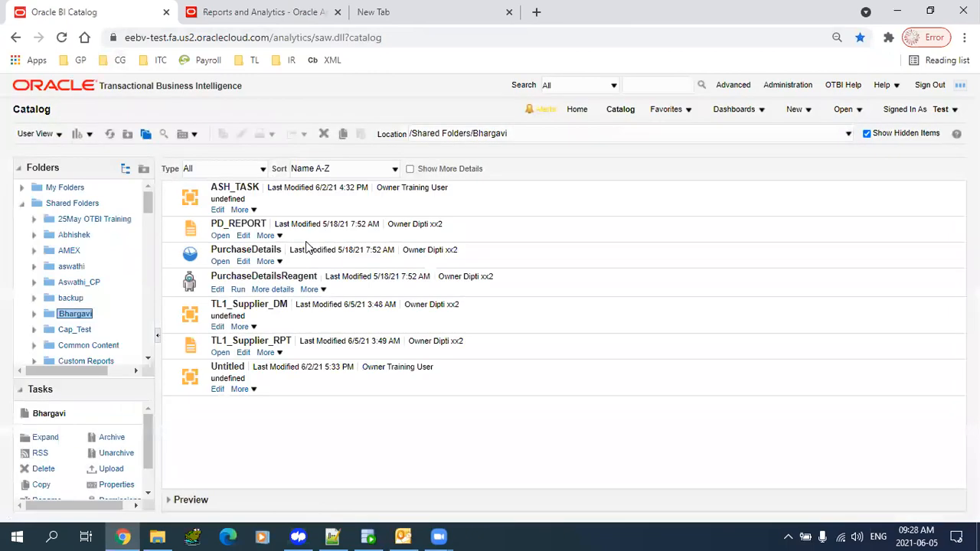
- Start a schedule job for TL1_Supplier_RPT and show its Output destination settings
left_click(276, 352)
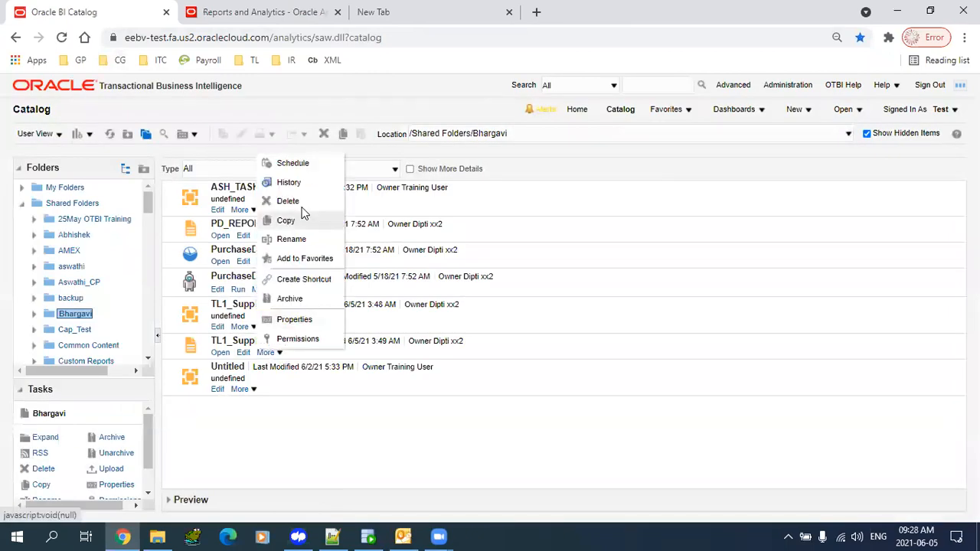
left_click(292, 162)
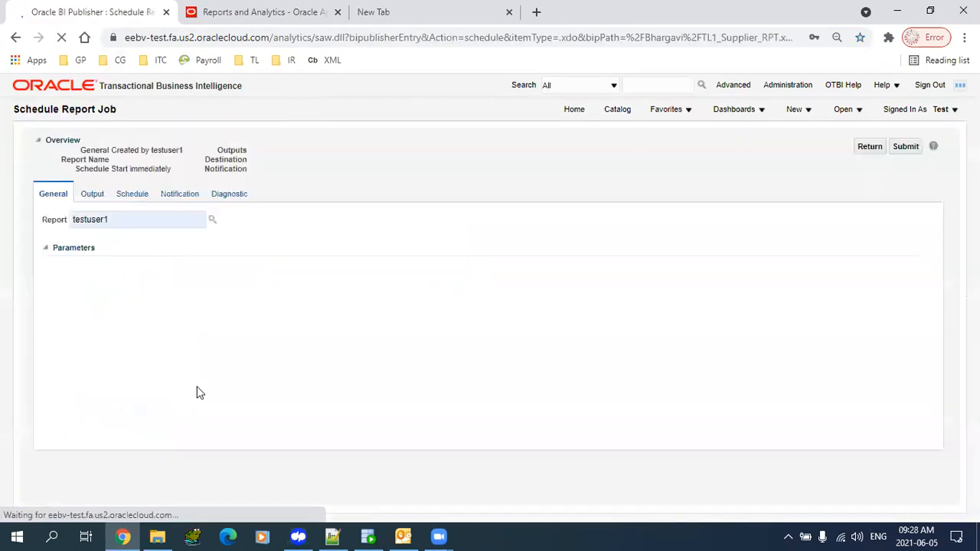
left_click(91, 195)
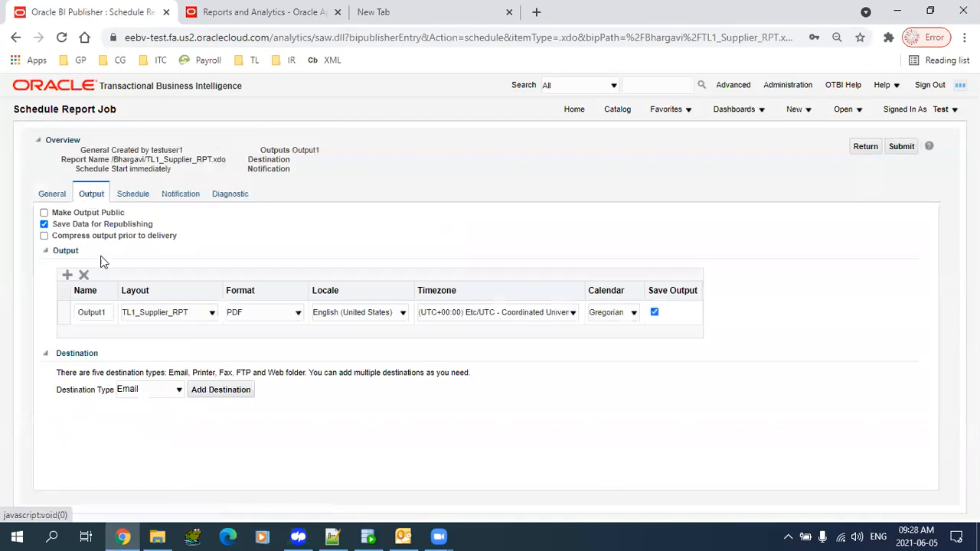
left_click_drag(62, 357, 94, 356)
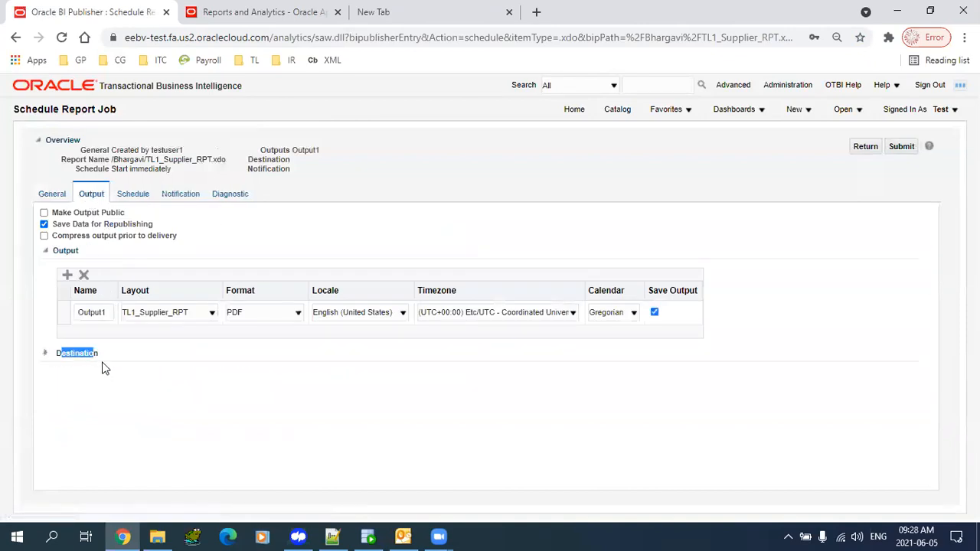
left_click(63, 354)
- Add an FTP delivery destination using the DIFTP server
left_click(141, 393)
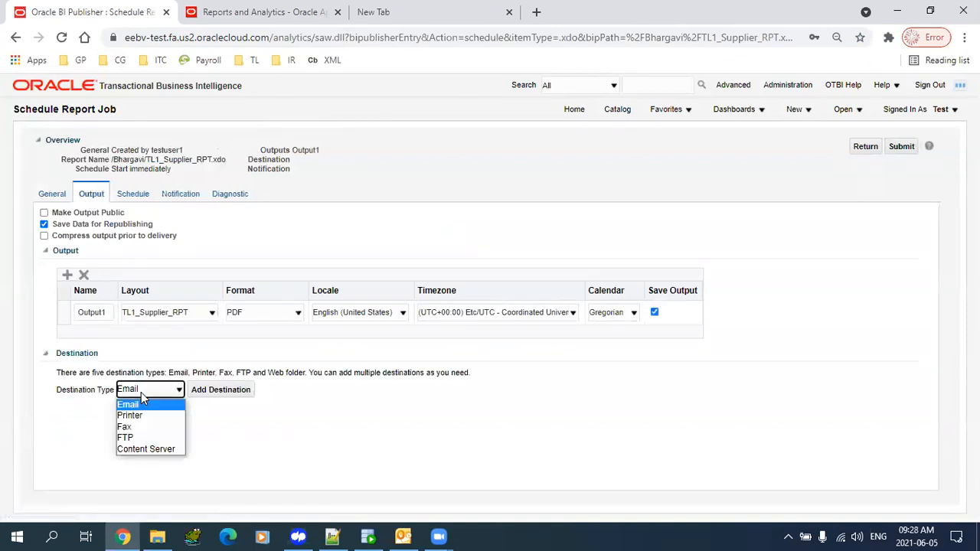
left_click(143, 437)
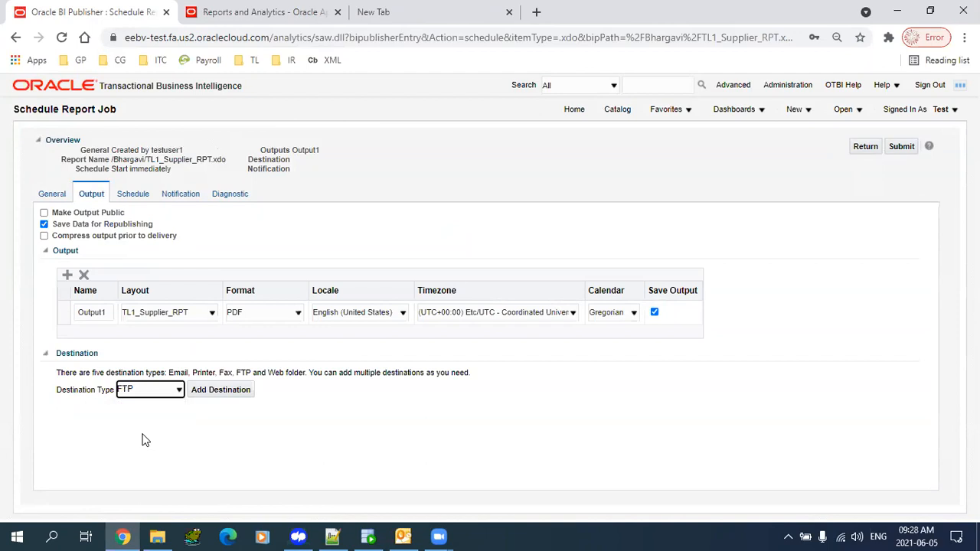
left_click(220, 394)
left_click(221, 441)
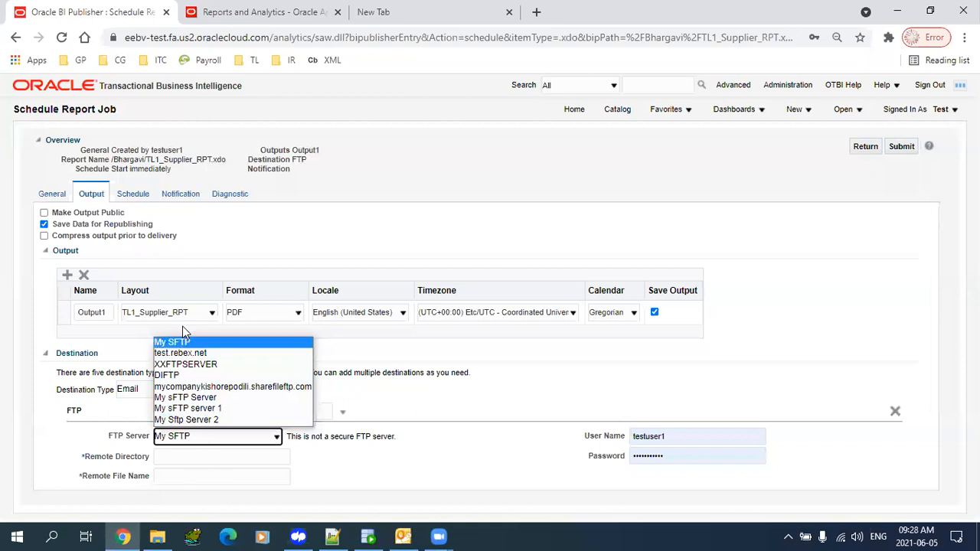
left_click(165, 375)
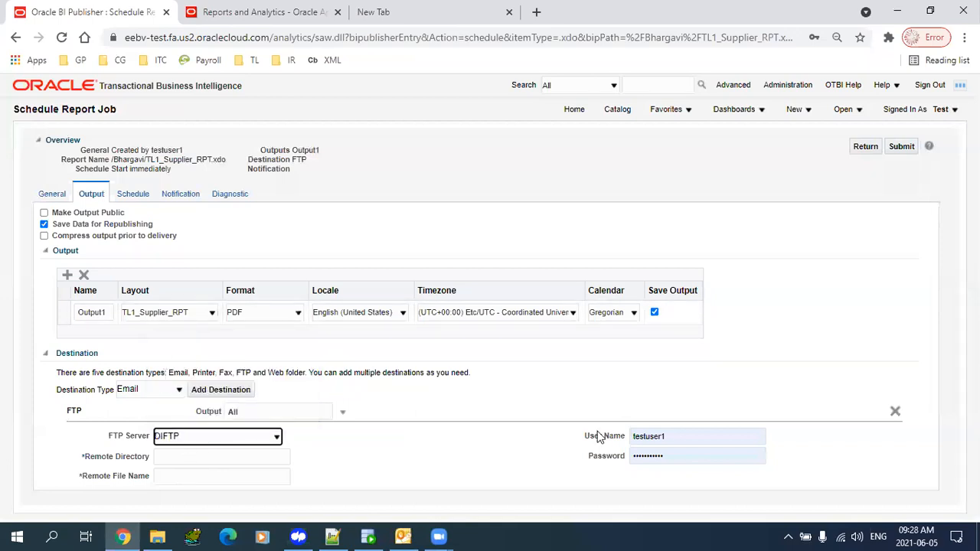
- Go through the FTP login name, remote directory and remote file name fields
double_click(645, 437)
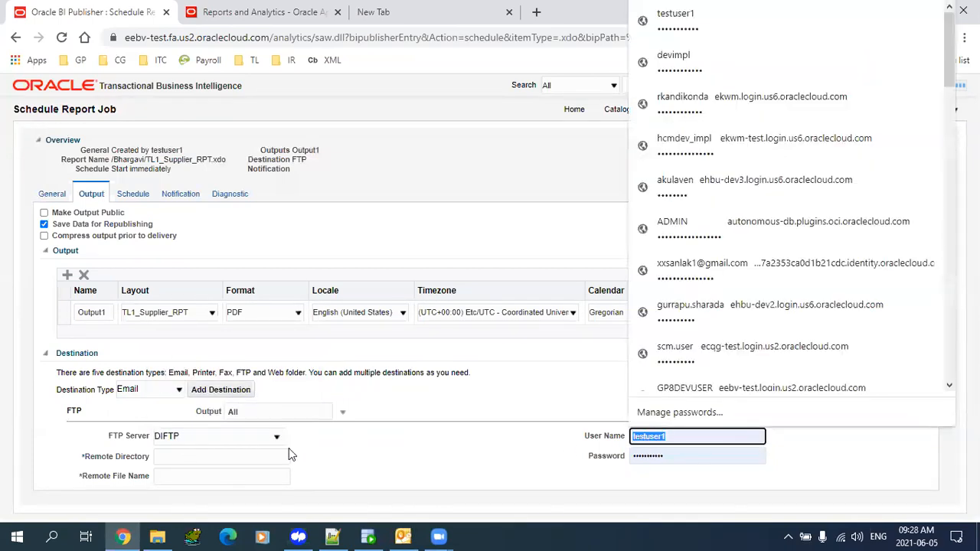
left_click(220, 457)
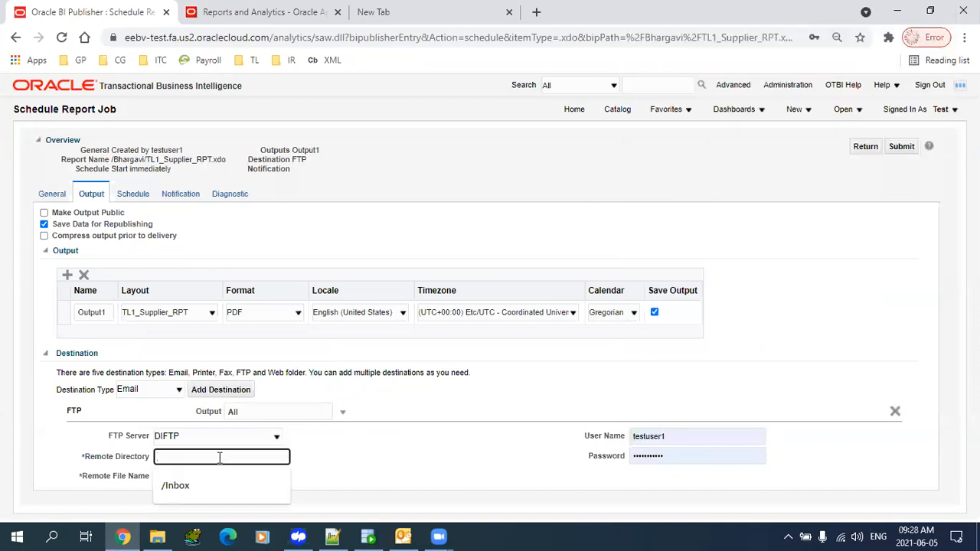
left_click(330, 455)
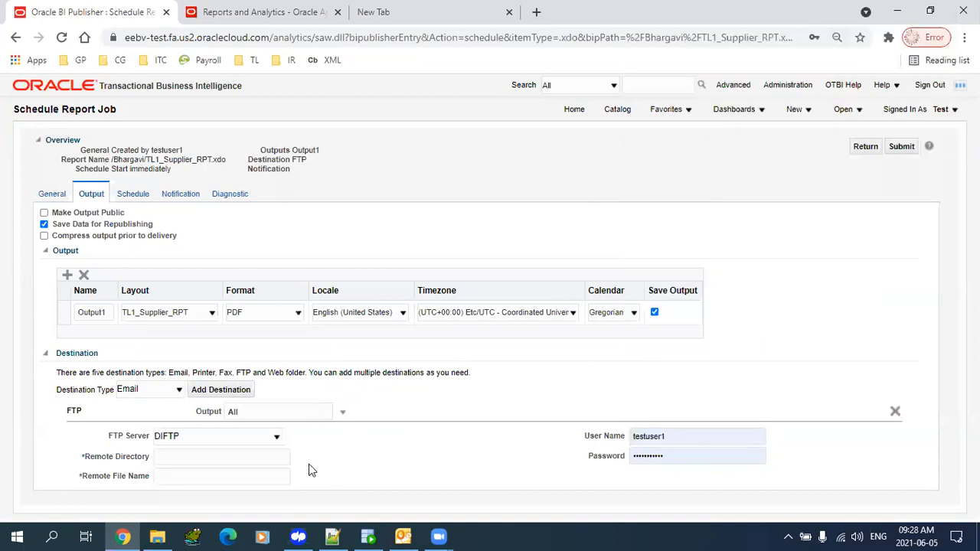
left_click(204, 476)
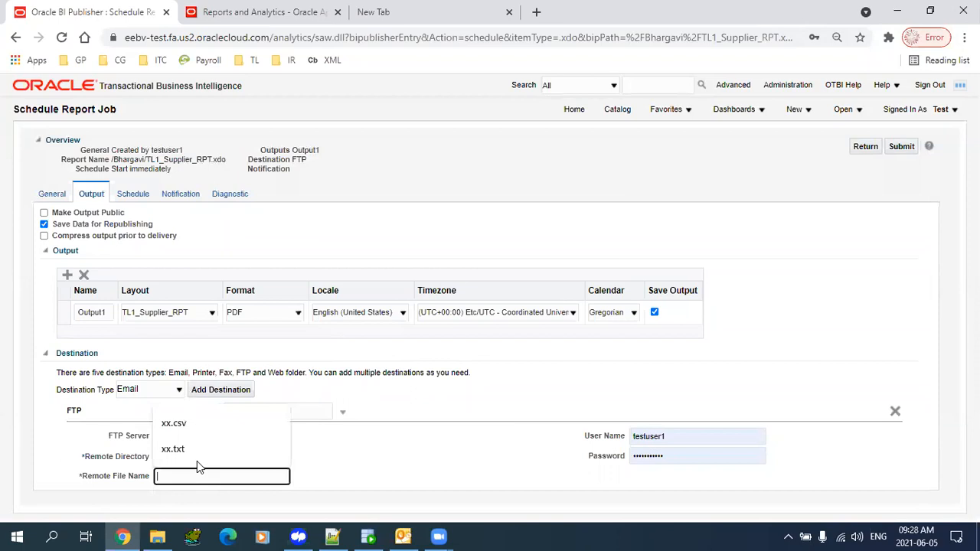
left_click(350, 461)
left_click(245, 457)
left_click(350, 463)
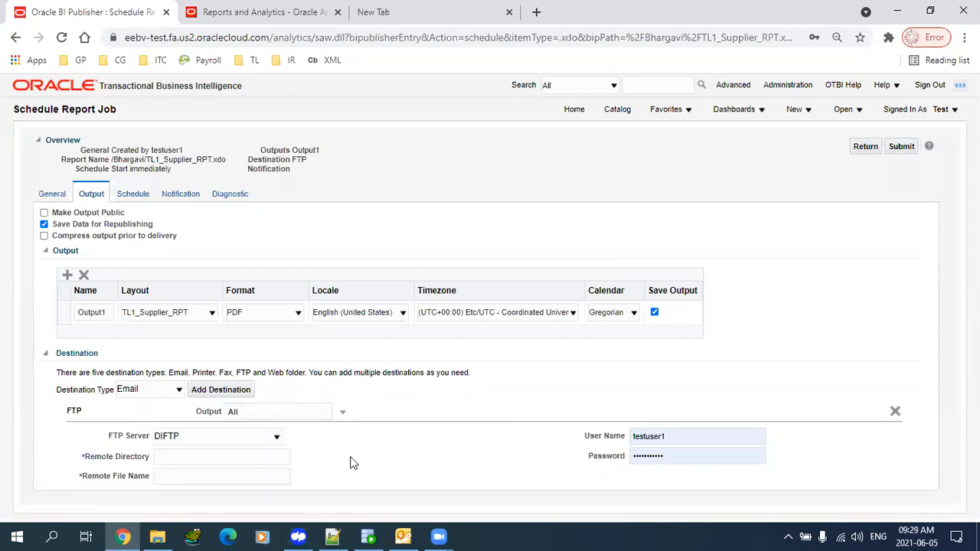